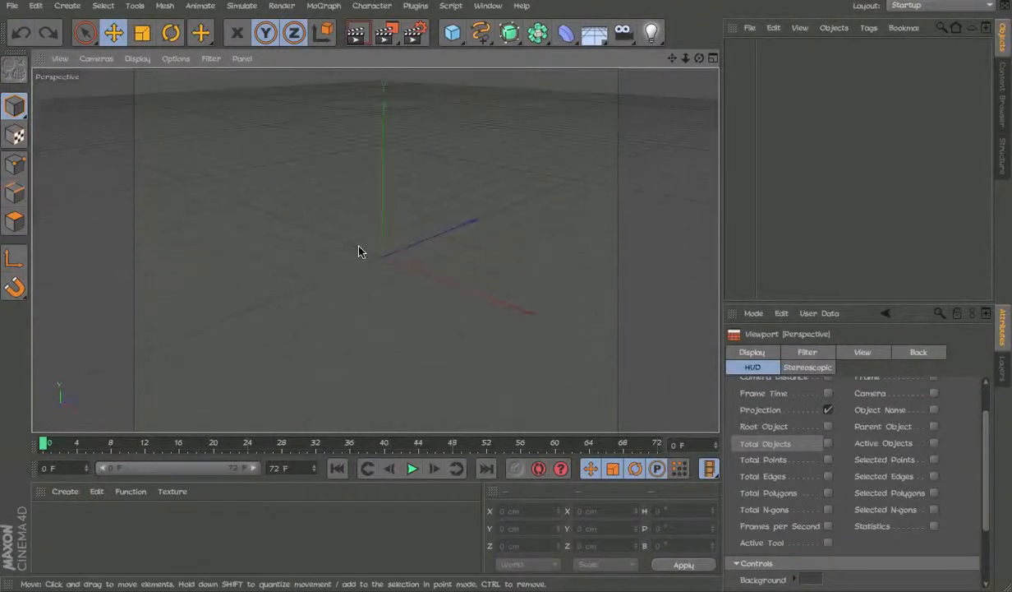
# Unlock the X axis for moving objects.
pyautogui.keyDown('alt'); pyautogui.moveTo(411, 271); pyautogui.dragTo(481, 261); pyautogui.keyUp('alt')
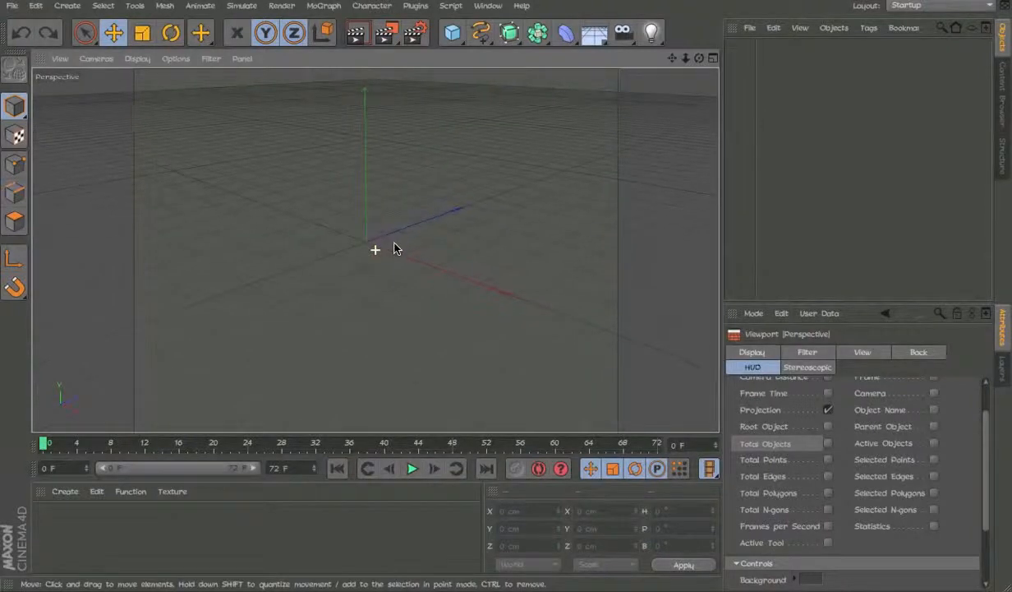
pyautogui.keyDown('alt'); pyautogui.moveTo(395, 248); pyautogui.dragTo(416, 251); pyautogui.keyUp('alt')
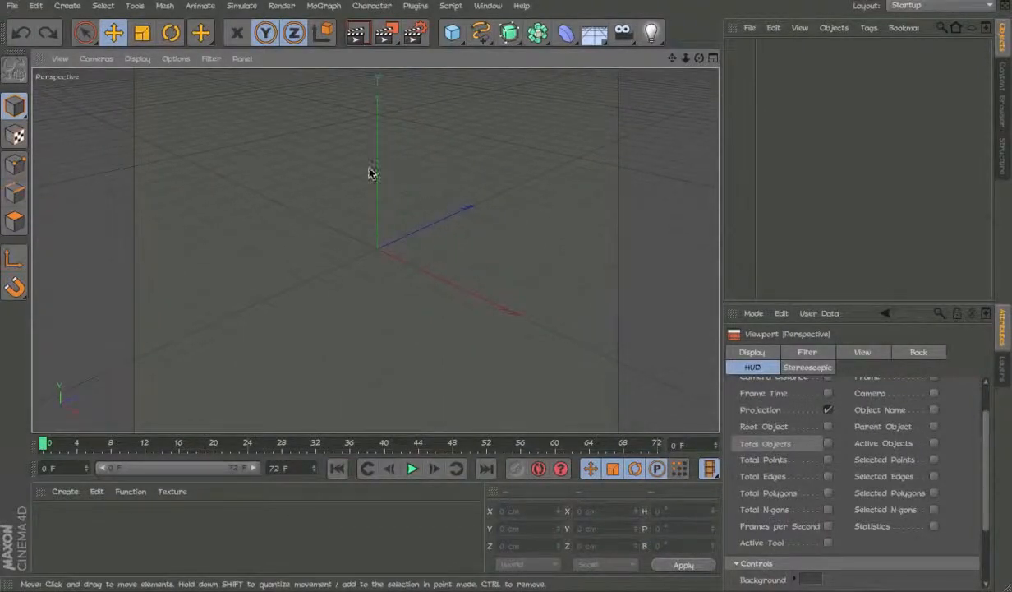
pyautogui.click(237, 33)
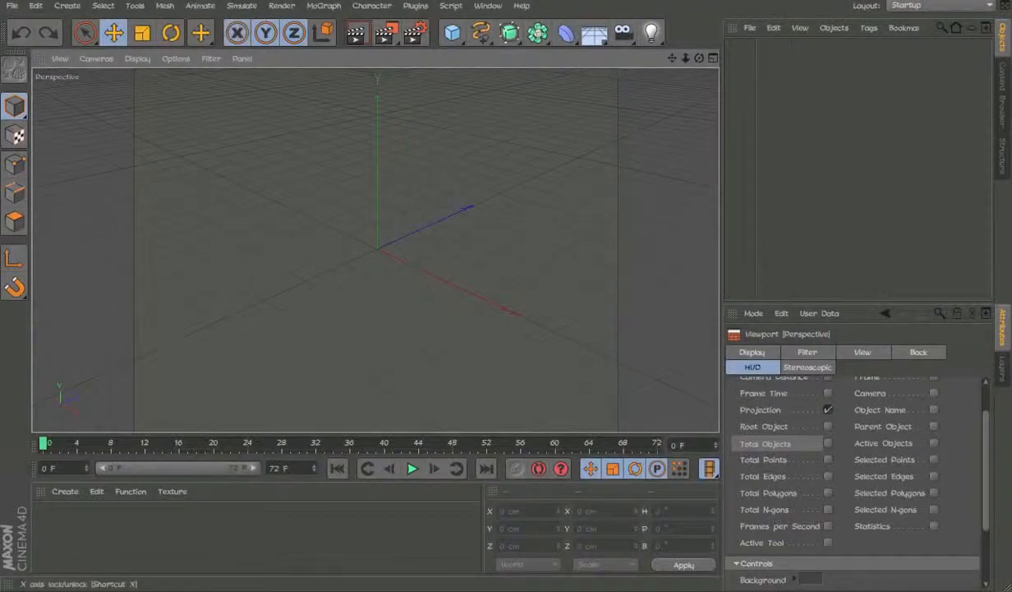
pyautogui.click(610, 0)
pyautogui.click(631, 19)
pyautogui.click(610, 0)
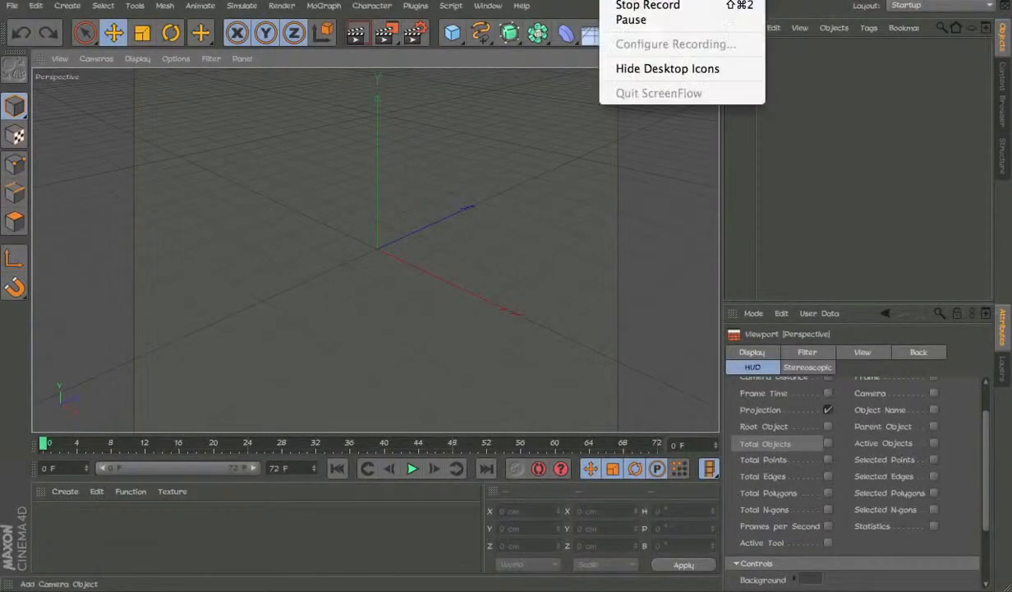
# Add a cube primitive to the scene.
pyautogui.click(452, 33)
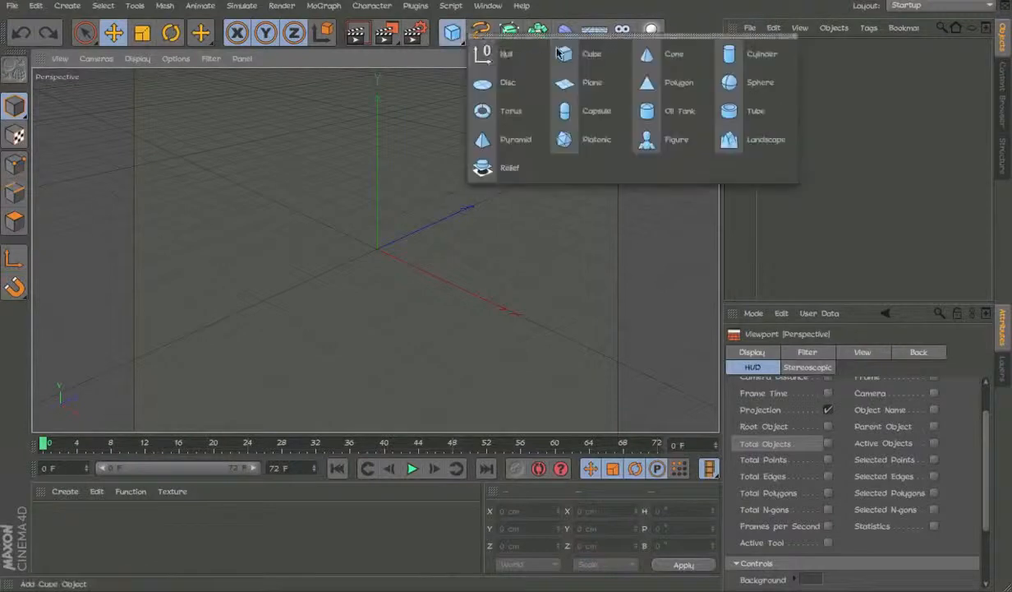
pyautogui.click(556, 58)
pyautogui.keyDown('alt'); pyautogui.moveTo(440, 212); pyautogui.dragTo(457, 154); pyautogui.keyUp('alt')
pyautogui.keyDown('alt'); pyautogui.moveTo(421, 211); pyautogui.dragTo(436, 211, button='middle'); pyautogui.keyUp('alt')
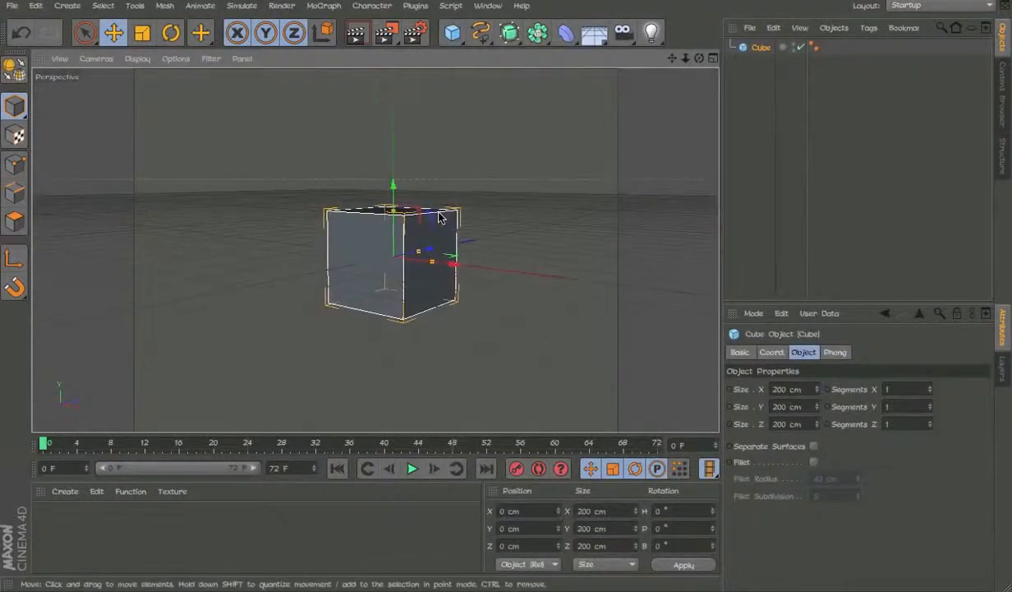
# Set the cube's X, Y and Z sizes to 100 cm.
pyautogui.click(789, 390)
pyautogui.write('100')
pyautogui.press('Tab')
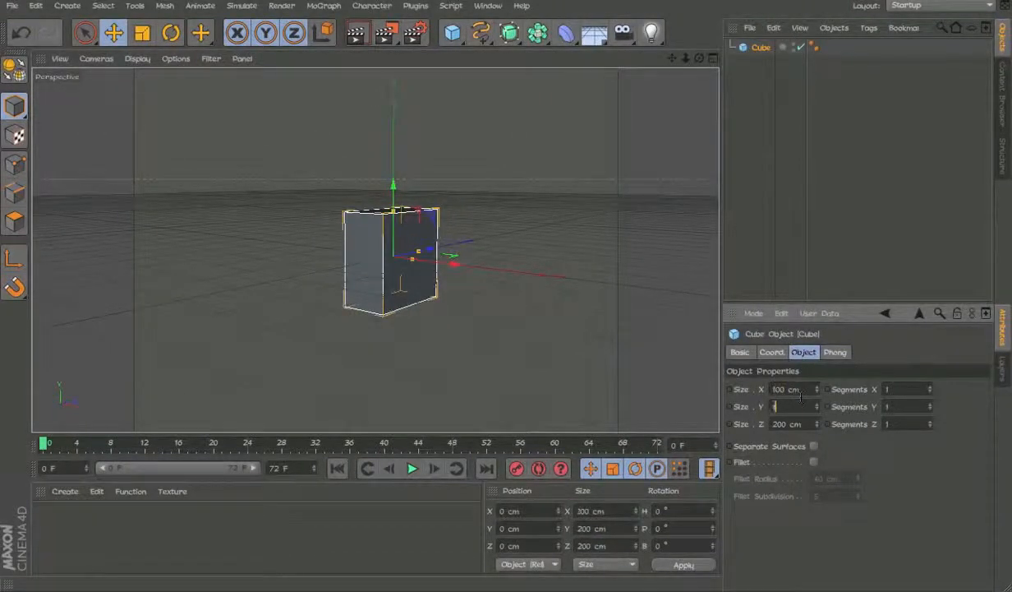
pyautogui.write('100')
pyautogui.press('Tab')
pyautogui.write('100')
pyautogui.press('Return')
pyautogui.click(645, 84)
pyautogui.keyDown('alt'); pyautogui.moveTo(645, 84); pyautogui.dragTo(542, 154); pyautogui.keyUp('alt')
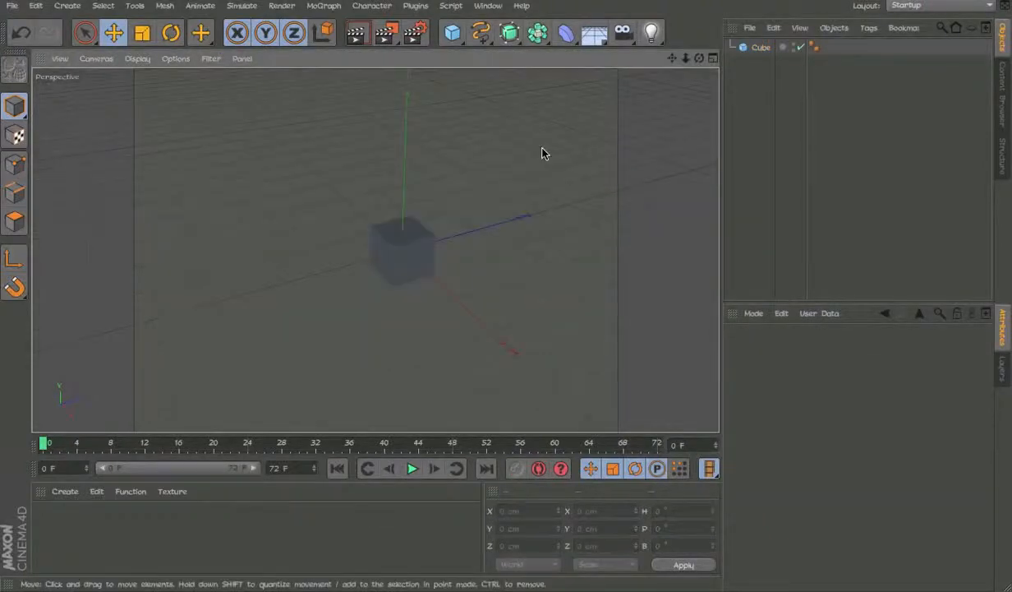
# Enable movement quantizing in the Move tool's snap settings and set its increment to 100 cm.
pyautogui.click(542, 154)
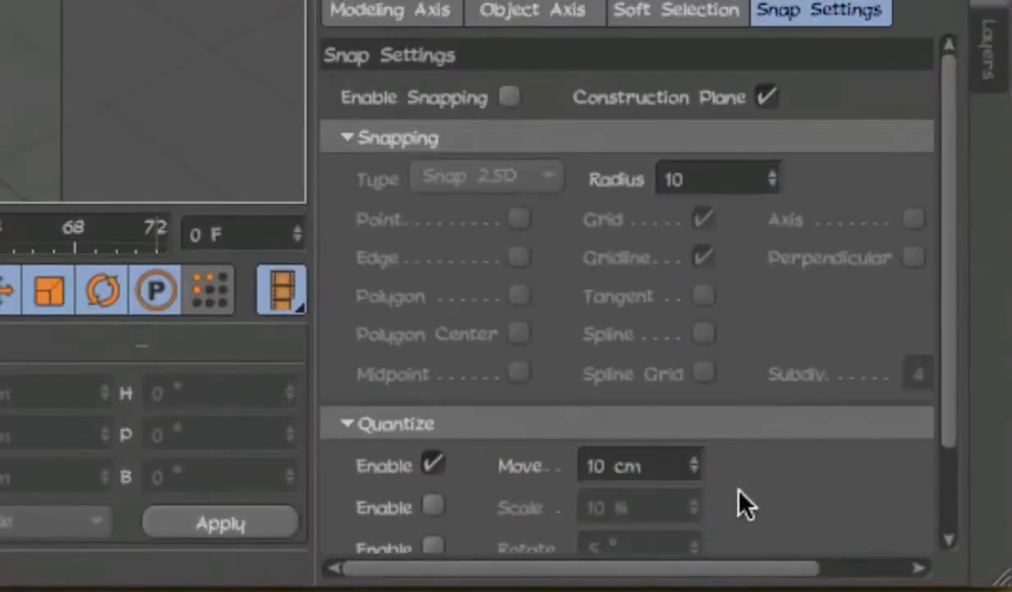
pyautogui.click(434, 465)
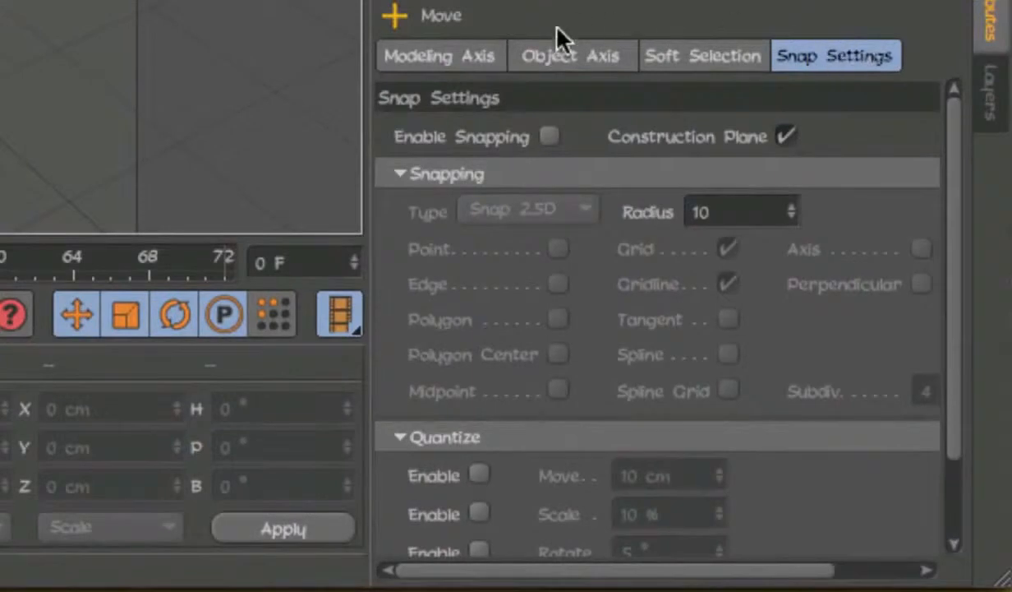
pyautogui.click(563, 52)
pyautogui.click(877, 58)
pyautogui.click(479, 474)
pyautogui.click(657, 476)
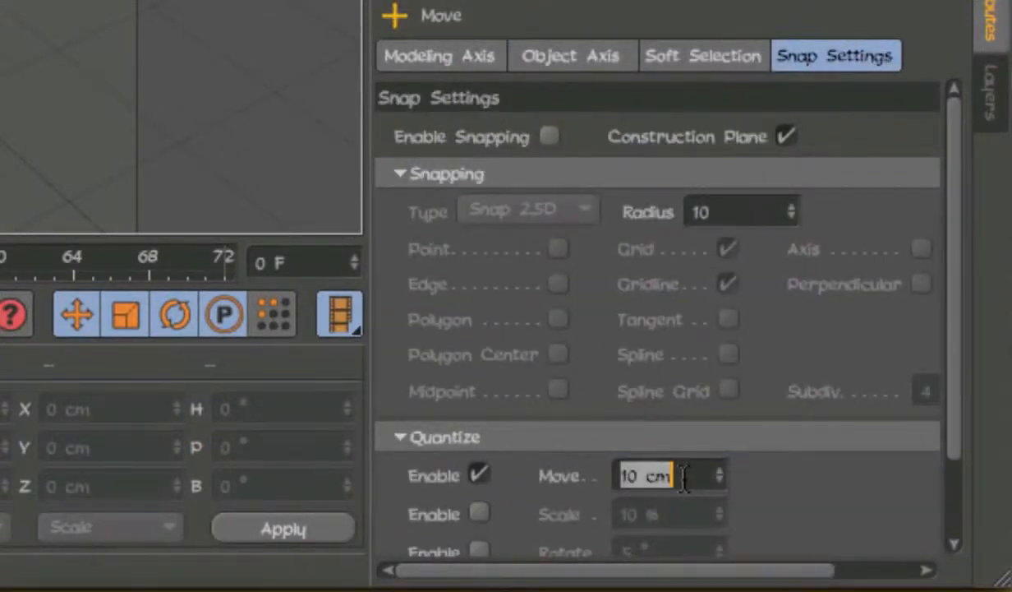
pyautogui.click(719, 470)
pyautogui.doubleClick(681, 475)
pyautogui.write('10')
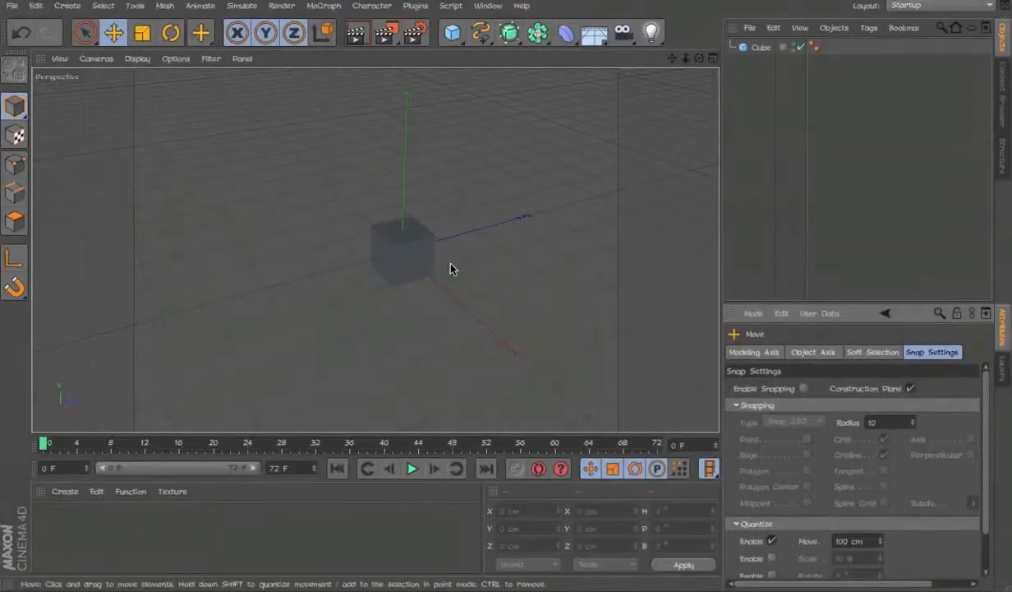
# Move the cube straight up to a Y position of 300 cm.
pyautogui.click(415, 250)
pyautogui.moveTo(454, 237); pyautogui.dragTo(330, 276)
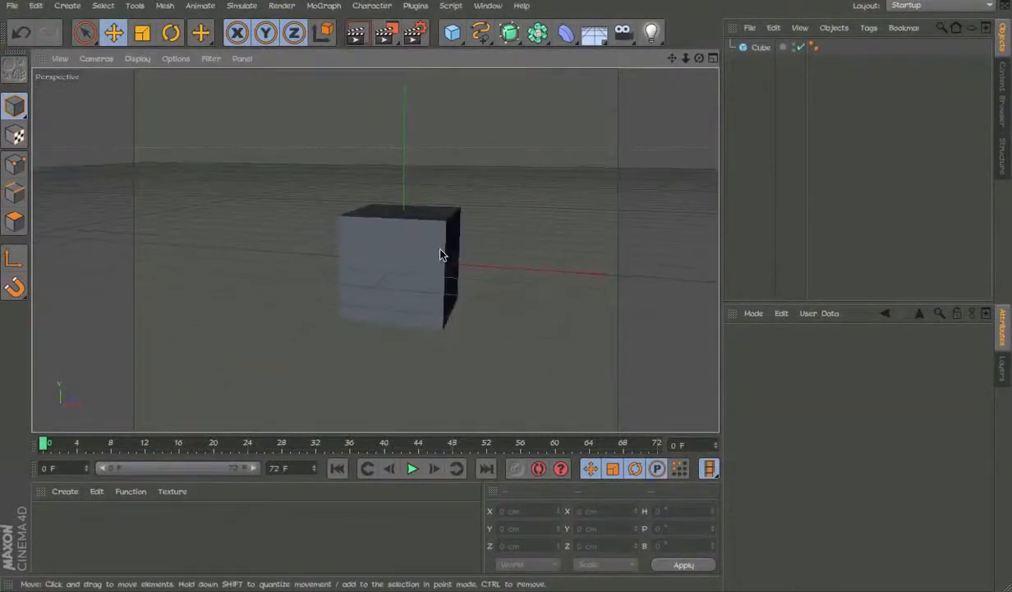
pyautogui.click(429, 253)
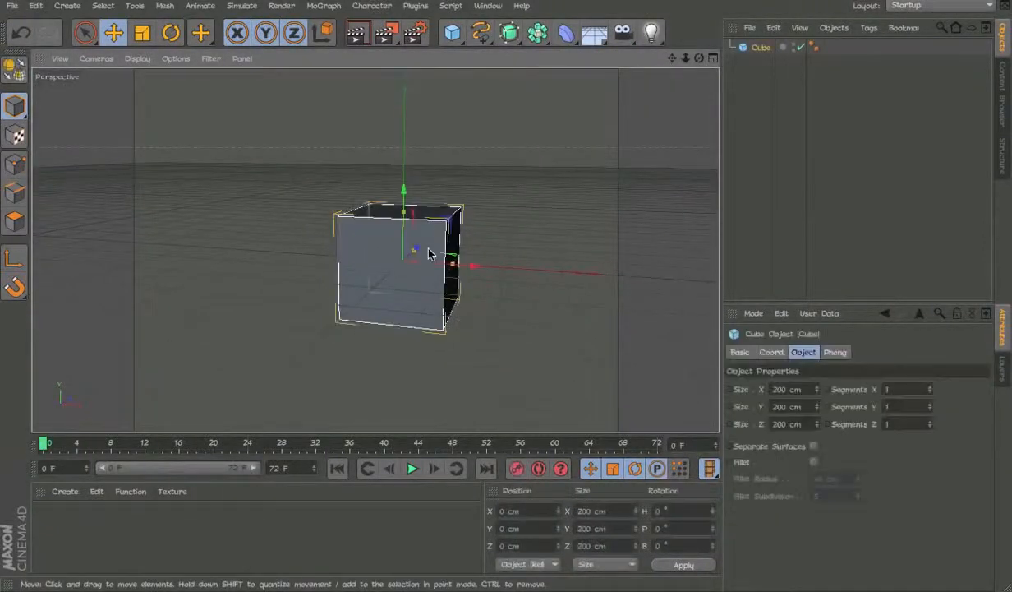
pyautogui.keyDown('alt'); pyautogui.moveTo(429, 250); pyautogui.dragTo(413, 85); pyautogui.keyUp('alt')
pyautogui.press('e')
pyautogui.keyDown('alt'); pyautogui.moveTo(424, 216); pyautogui.dragTo(377, 265, button='middle'); pyautogui.keyUp('alt')
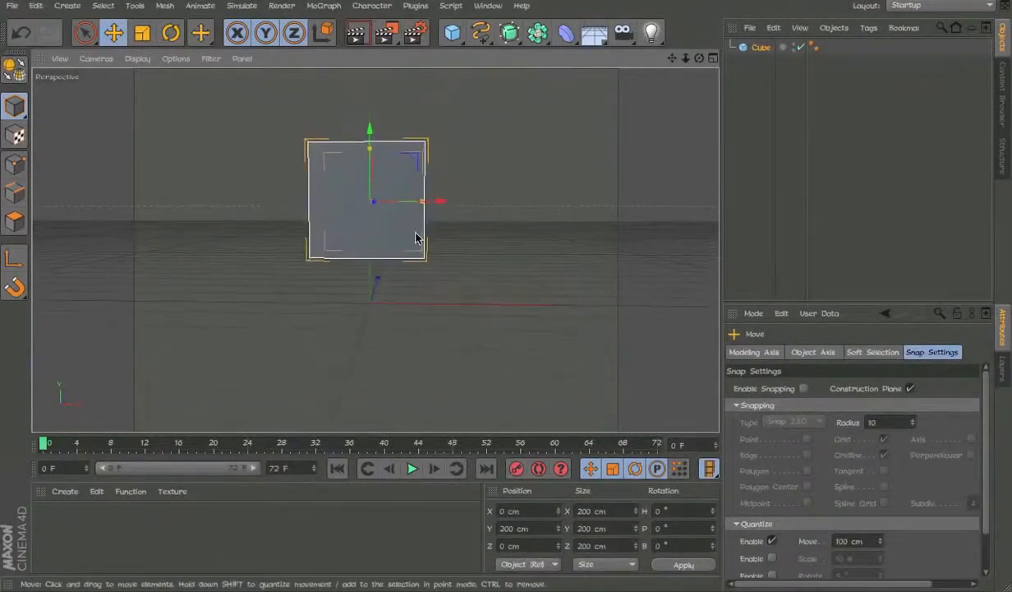
pyautogui.keyDown('alt'); pyautogui.moveTo(415, 237); pyautogui.dragTo(451, 221); pyautogui.keyUp('alt')
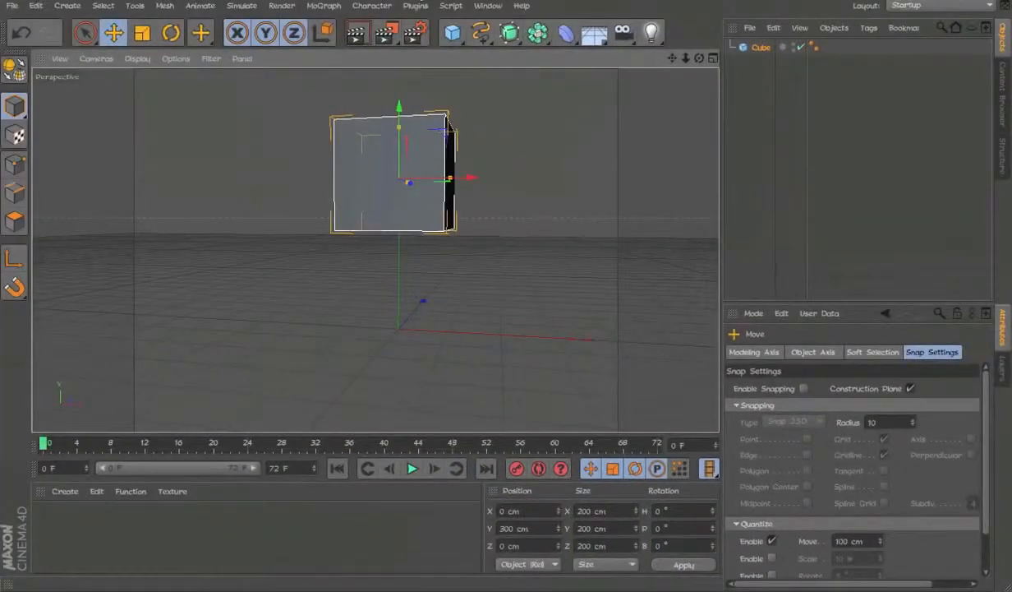
# Place a single joint at the middle of the cube's bottom edge with the Joint Tool in the front view, and return to the perspective view.
pyautogui.click(372, 6)
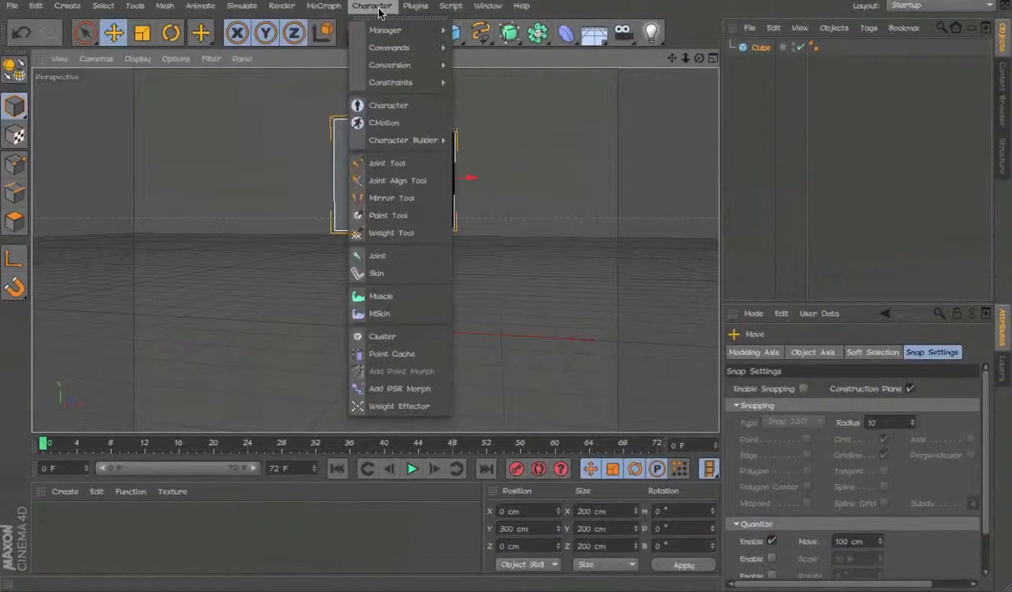
pyautogui.click(397, 158)
pyautogui.press('F4')
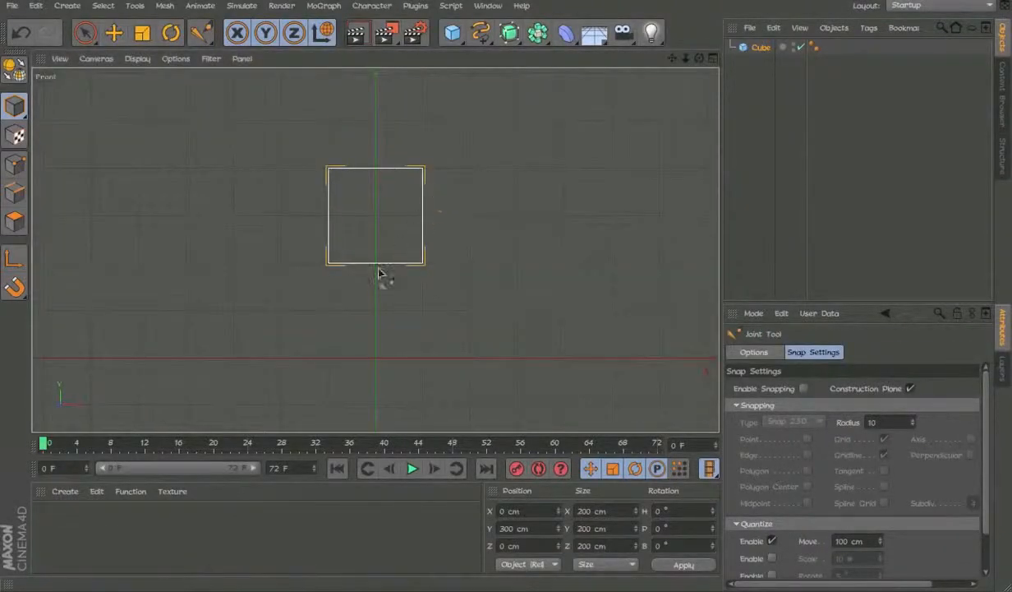
pyautogui.scroll(3, 380, 274)
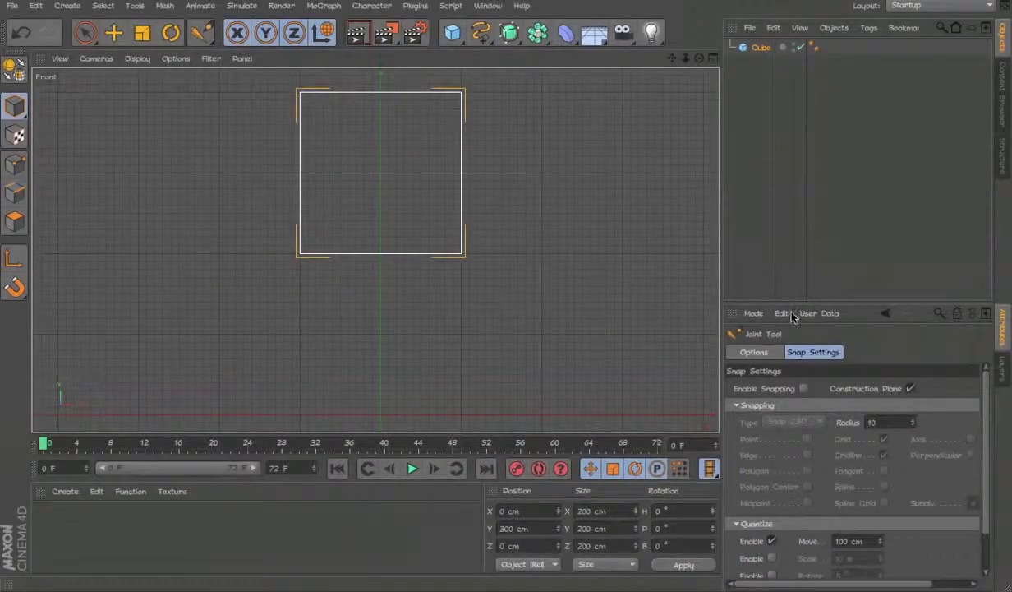
pyautogui.click(381, 254)
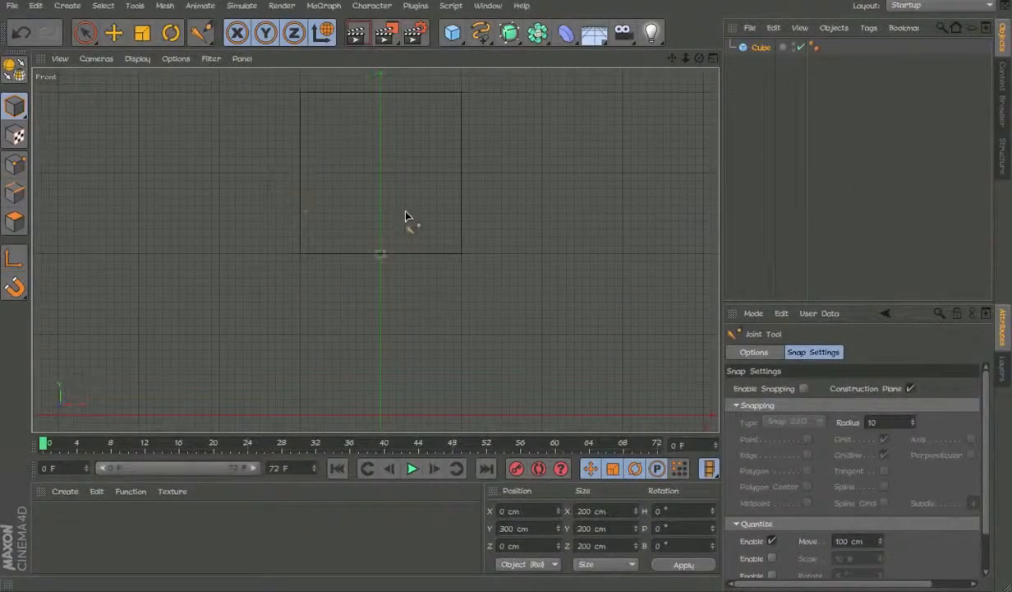
pyautogui.keyDown('ctrl'); pyautogui.click(382, 260); pyautogui.keyUp('ctrl')
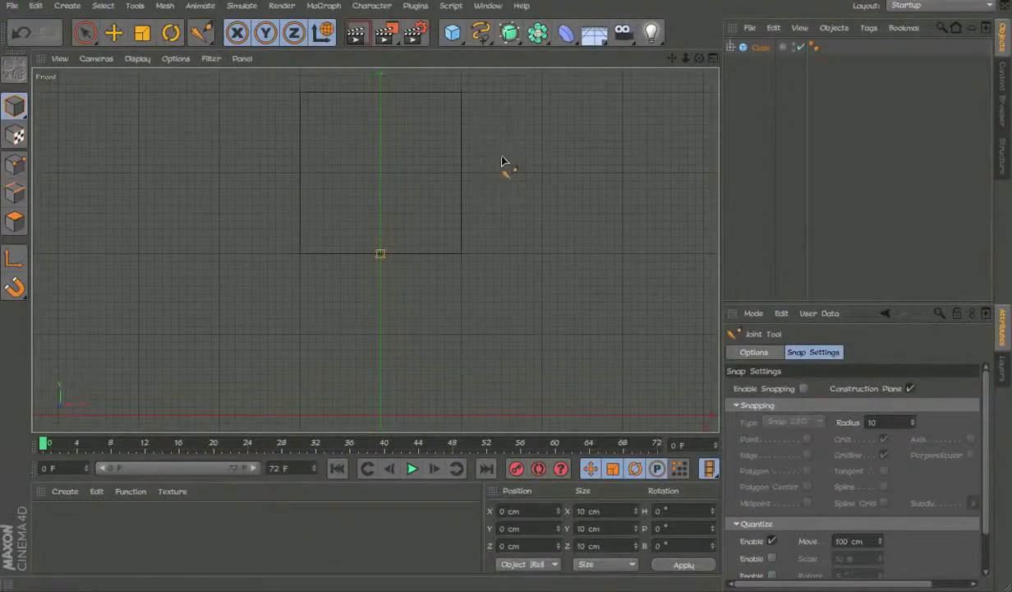
pyautogui.scroll(-3, 378, 210)
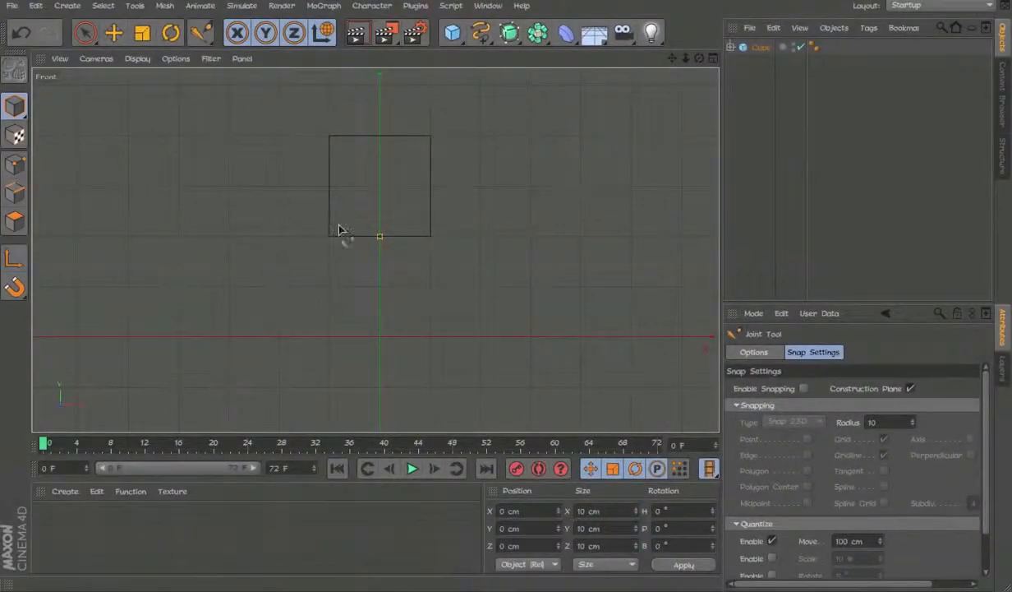
pyautogui.press('F1')
pyautogui.keyDown('alt'); pyautogui.moveTo(462, 198); pyautogui.dragTo(334, 213); pyautogui.keyUp('alt')
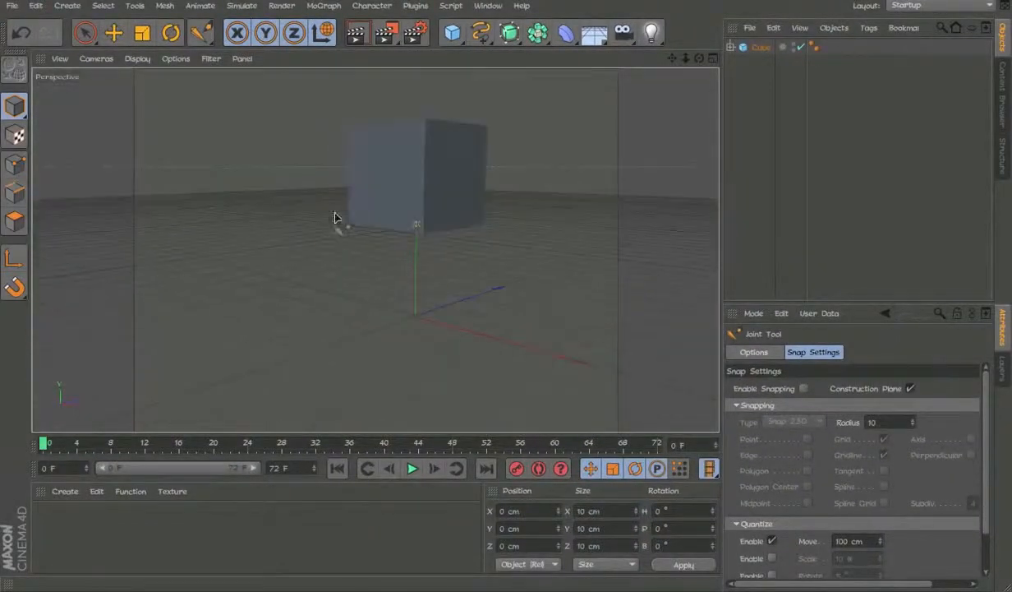
# Take the joint out of the cube's hierarchy to the top level and delete the Root null.
pyautogui.click(783, 98)
pyautogui.click(730, 47)
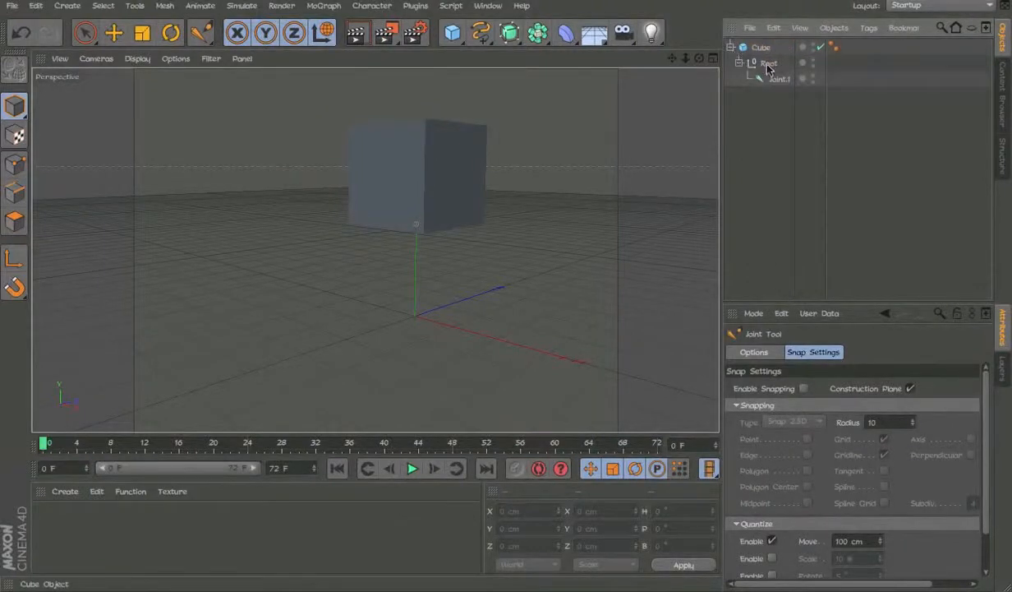
pyautogui.moveTo(736, 8)
pyautogui.mouseDown()
pyautogui.moveTo(745, 75)
pyautogui.moveTo(730, 4)
pyautogui.mouseUp()
pyautogui.click(731, 85)
pyautogui.click(729, 46)
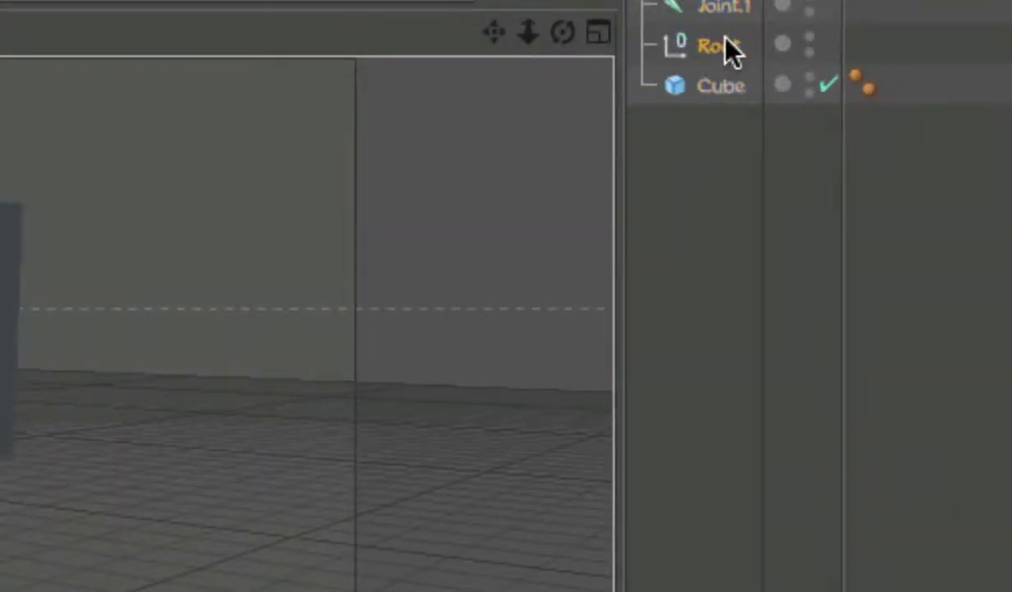
pyautogui.press('Delete')
# Convert the cube primitive into an editable polygon object.
pyautogui.click(715, 10)
pyautogui.click(718, 43)
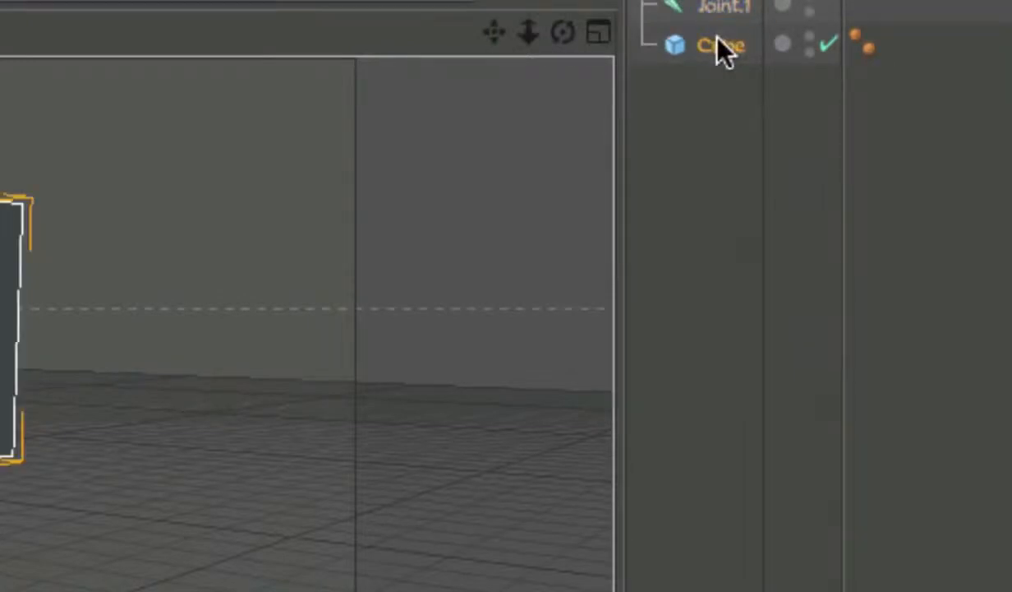
pyautogui.press('c')
# Select the joint together with the cube and bind them, and check the skin object under the cube.
pyautogui.keyDown('ctrl'); pyautogui.click(727, 10); pyautogui.keyUp('ctrl')
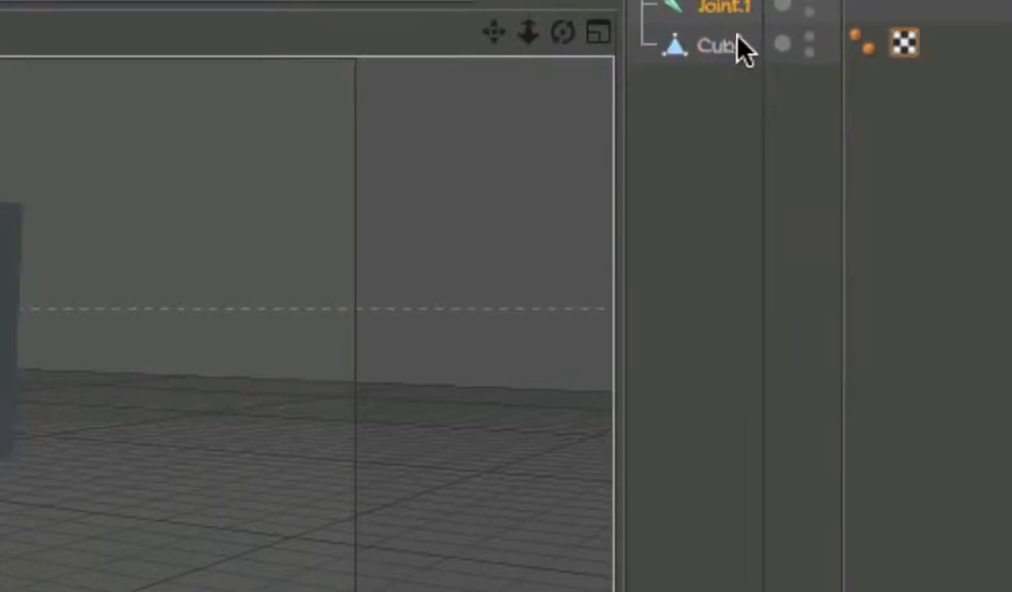
pyautogui.click(734, 54)
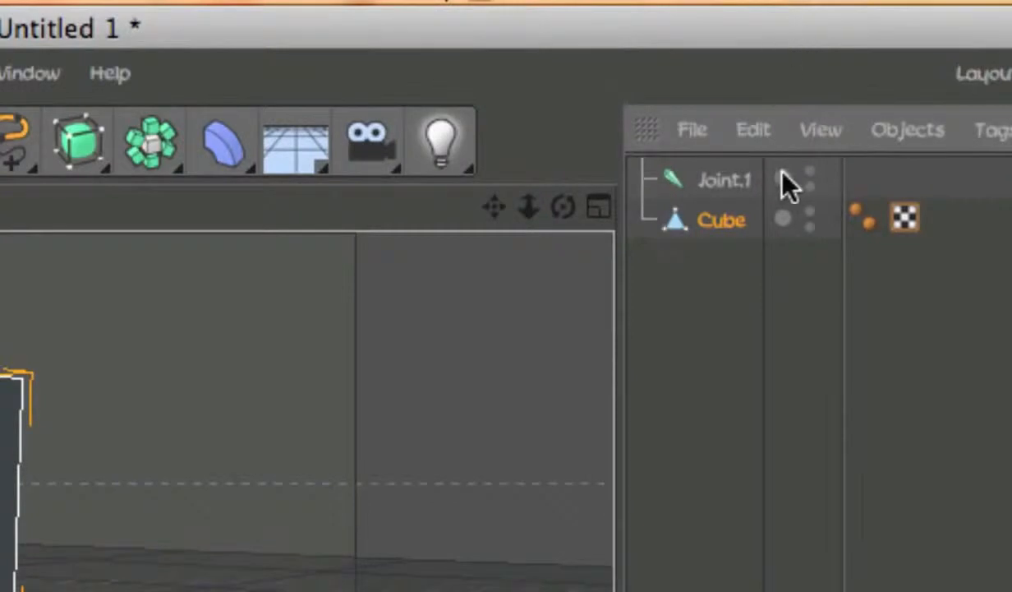
pyautogui.click(732, 171)
pyautogui.keyDown('ctrl'); pyautogui.click(732, 216); pyautogui.keyUp('ctrl')
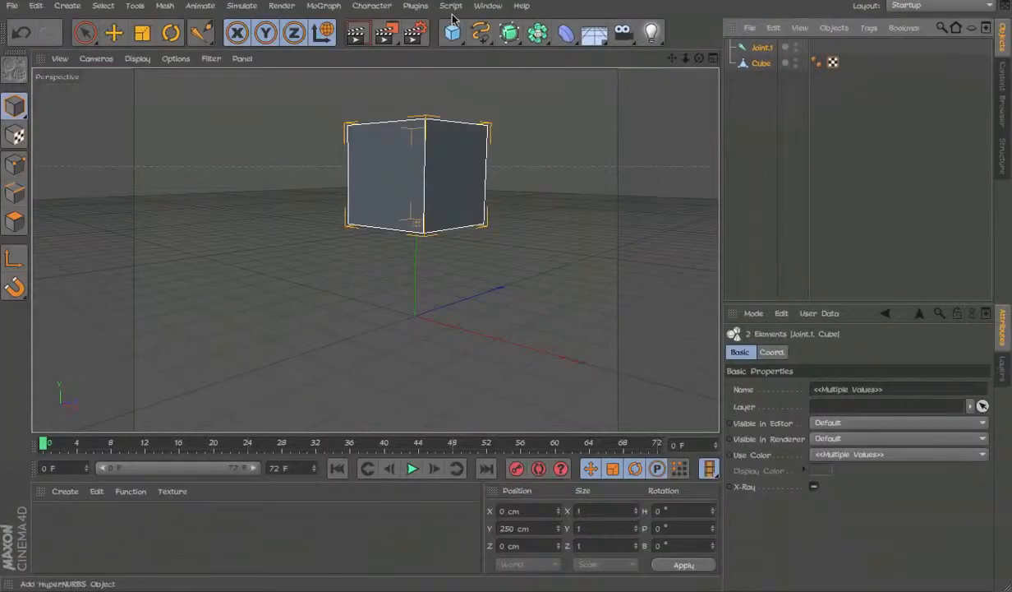
pyautogui.click(383, 7)
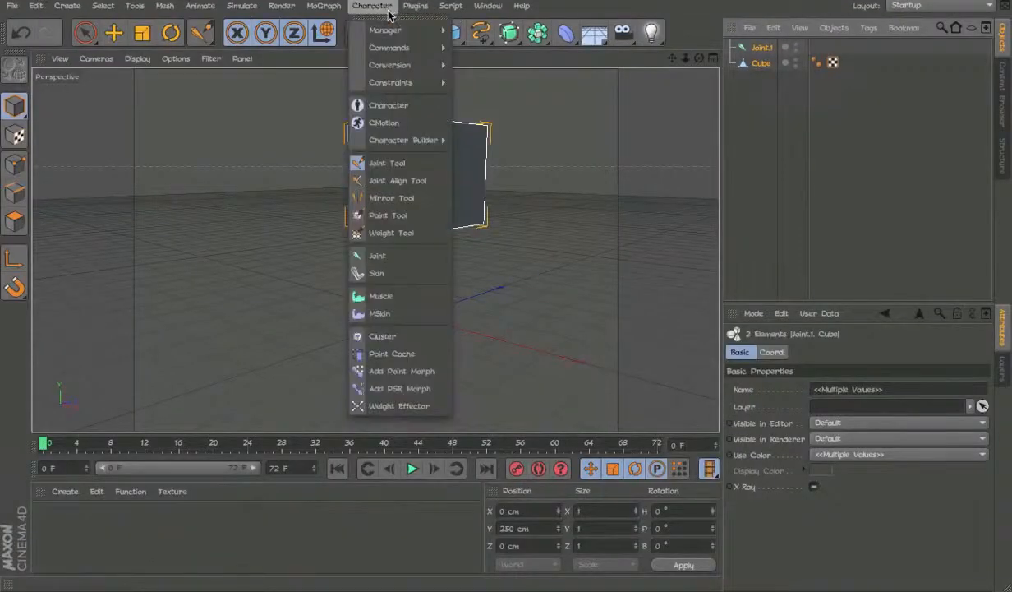
pyautogui.moveTo(444, 47)
pyautogui.click(464, 69)
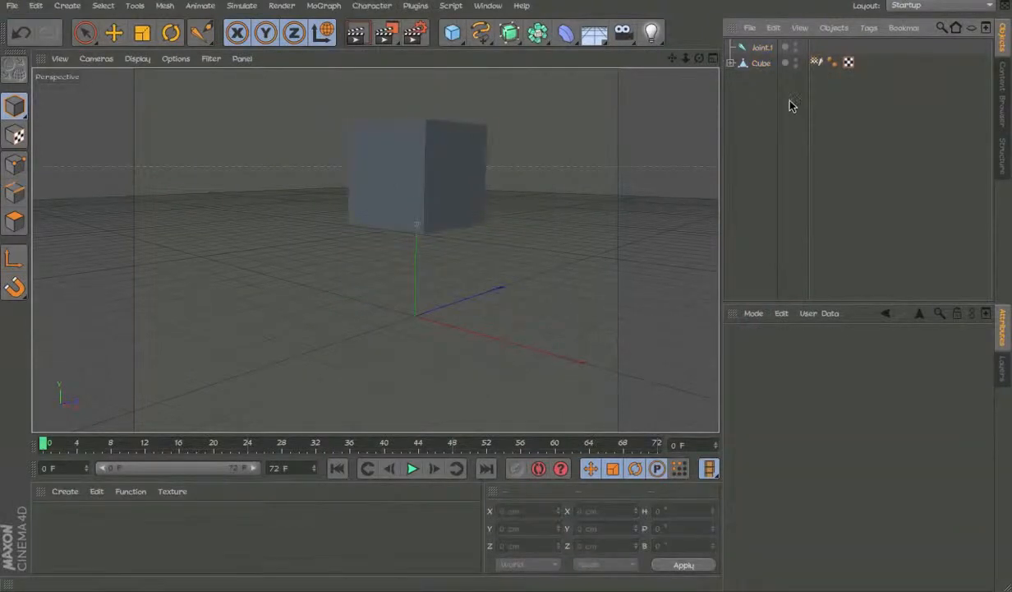
pyautogui.click(731, 63)
pyautogui.click(743, 63)
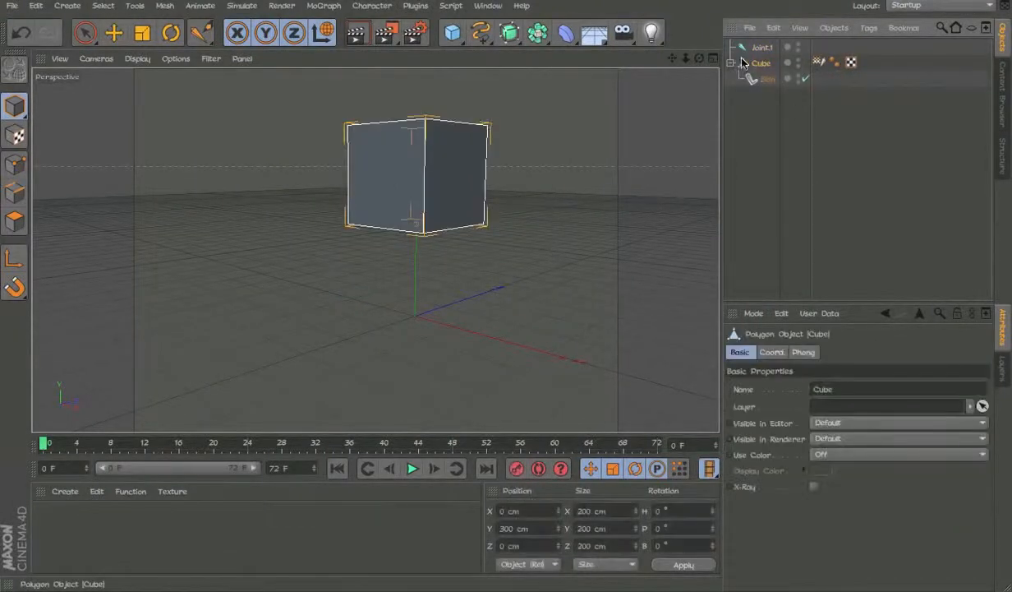
pyautogui.click(732, 63)
# Test the binding by moving the joint, and undo the move.
pyautogui.click(756, 50)
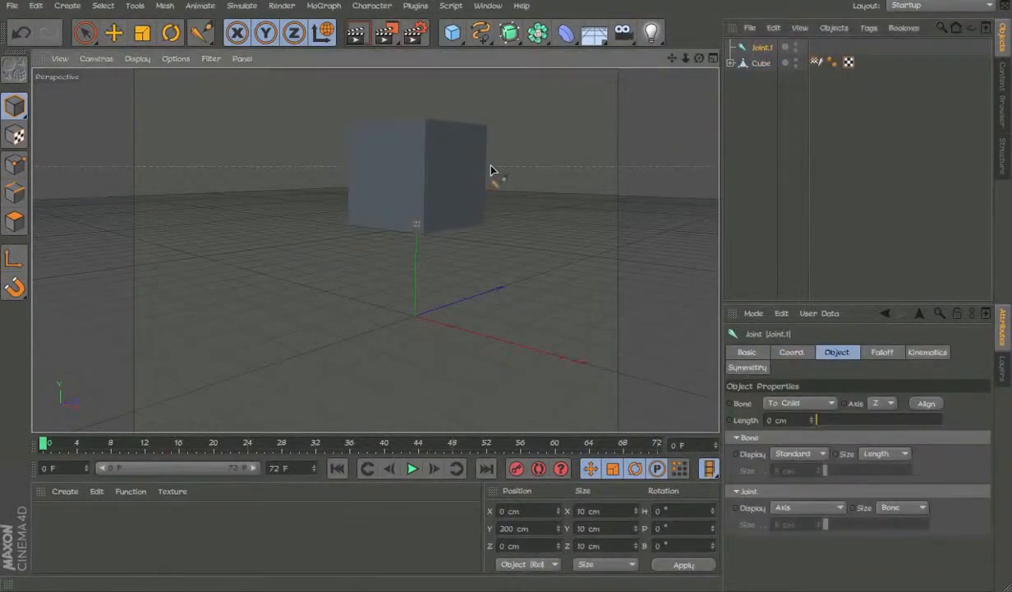
pyautogui.keyDown('alt'); pyautogui.moveTo(493, 172); pyautogui.dragTo(640, 138); pyautogui.keyUp('alt')
pyautogui.press('e')
pyautogui.moveTo(438, 161); pyautogui.dragTo(274, 179)
pyautogui.hotkey('ctrl', 'z')
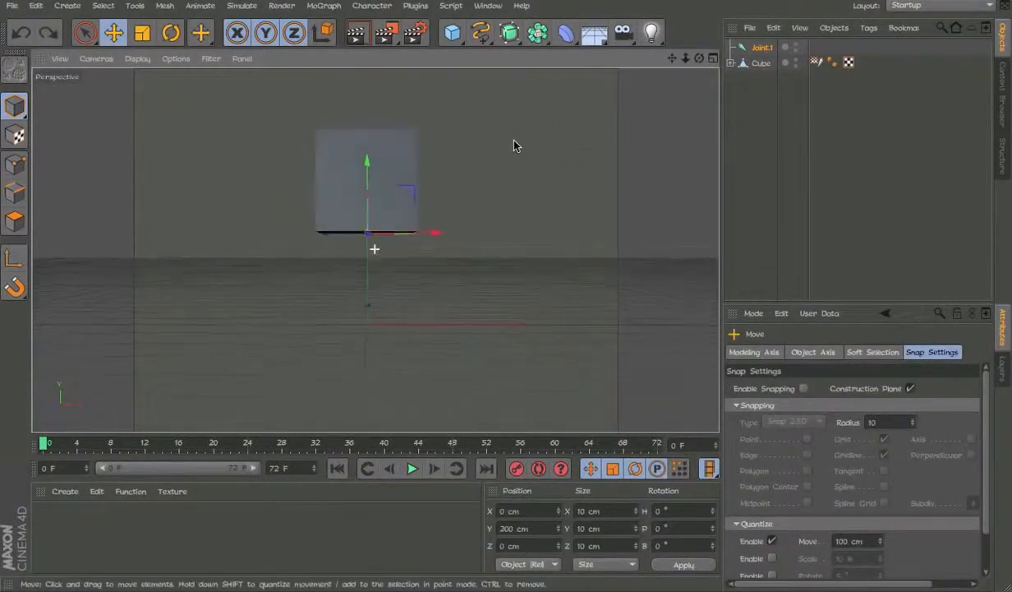
# Activate the Weight Tool with the joint selected and examine its influence on the cube from several angles.
pyautogui.click(384, 151)
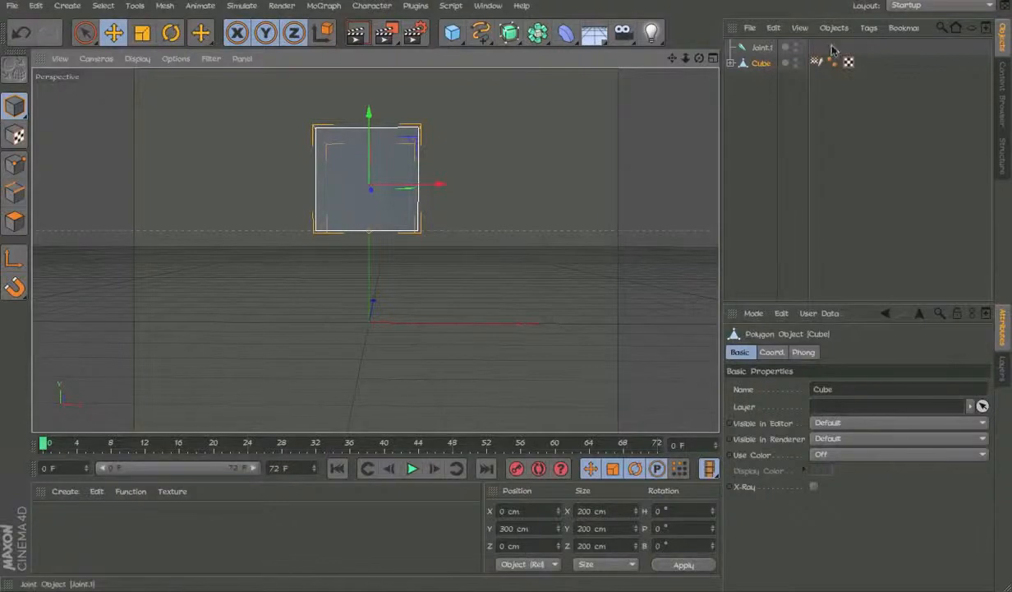
pyautogui.click(762, 48)
pyautogui.click(372, 6)
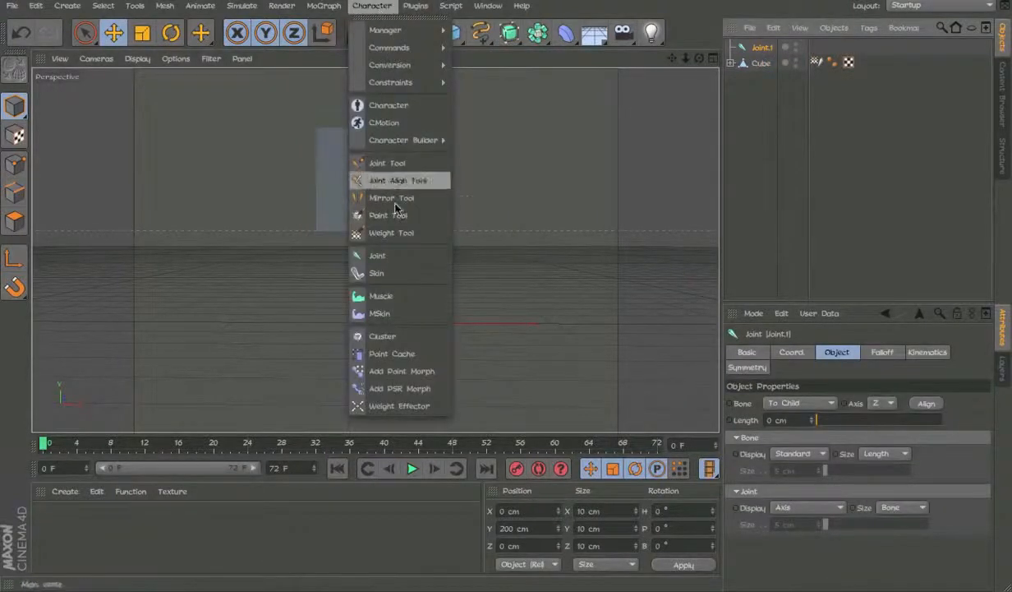
pyautogui.click(395, 233)
pyautogui.keyDown('alt'); pyautogui.moveTo(404, 196); pyautogui.dragTo(289, 280); pyautogui.keyUp('alt')
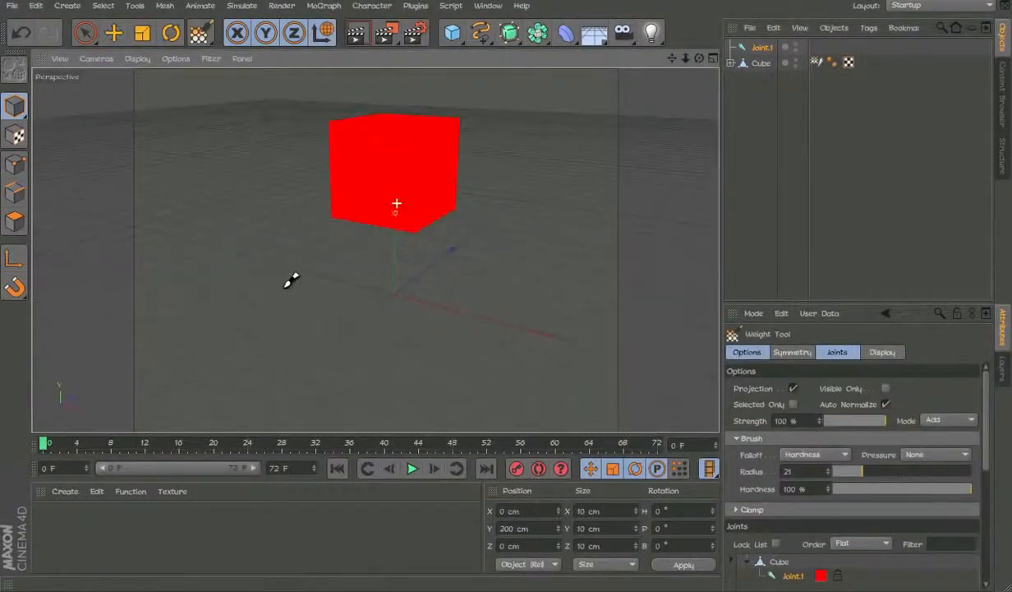
pyautogui.keyDown('alt'); pyautogui.moveTo(384, 242); pyautogui.dragTo(456, 139); pyautogui.keyUp('alt')
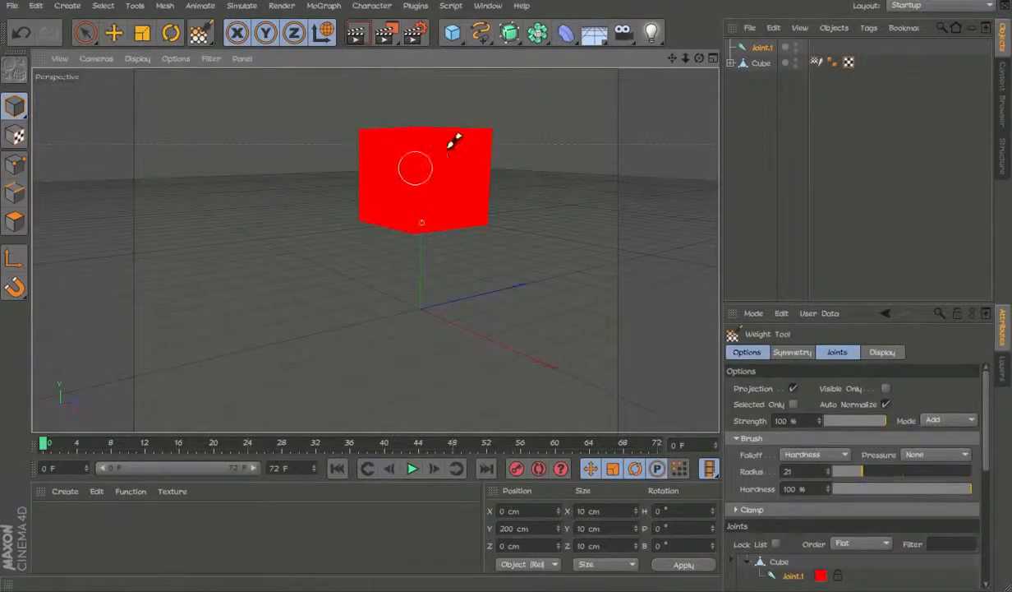
pyautogui.click(612, 2)
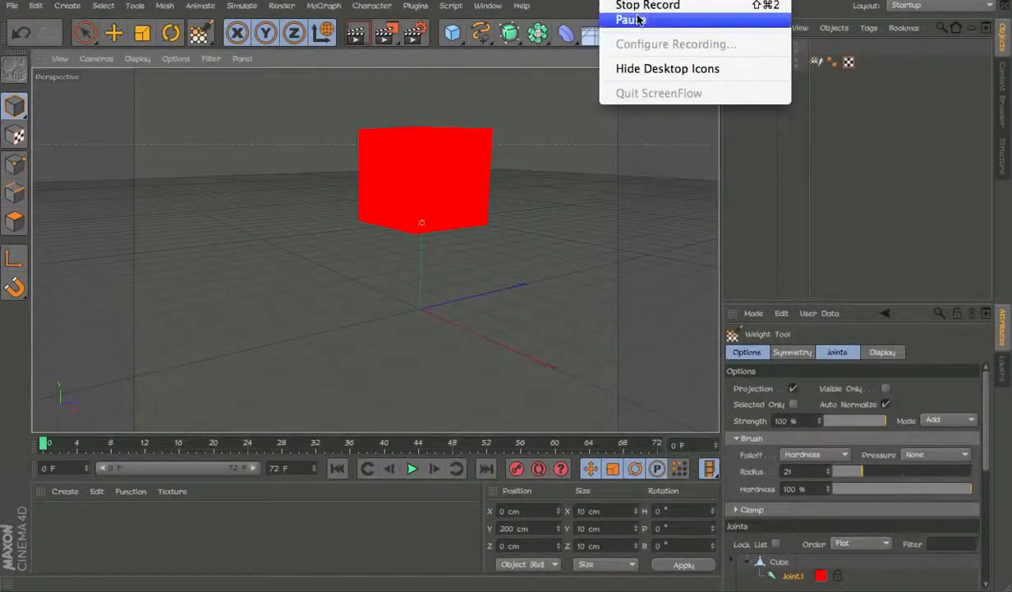
pyautogui.click(639, 18)
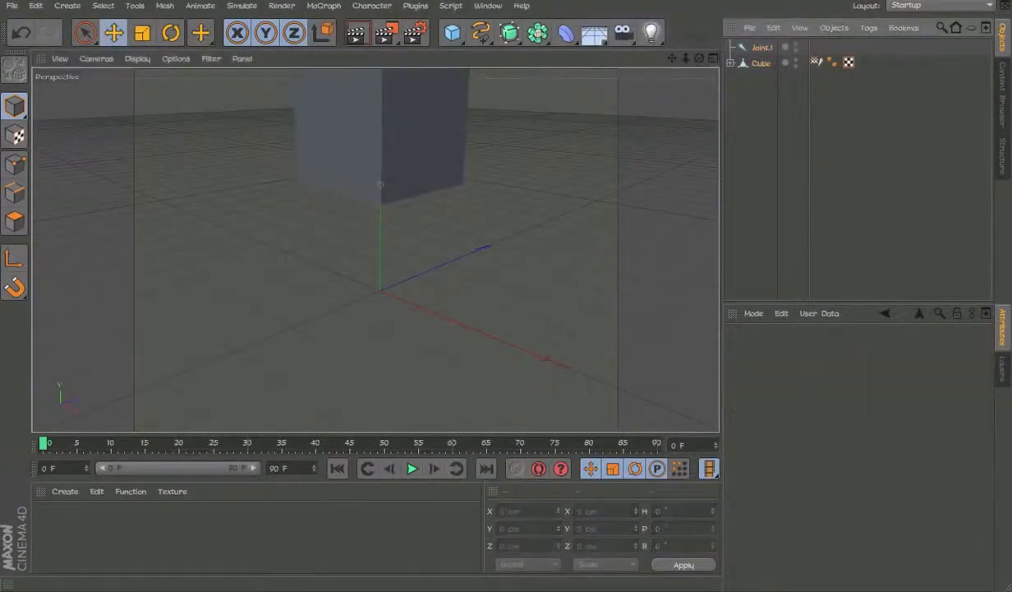
pyautogui.click(612, 3)
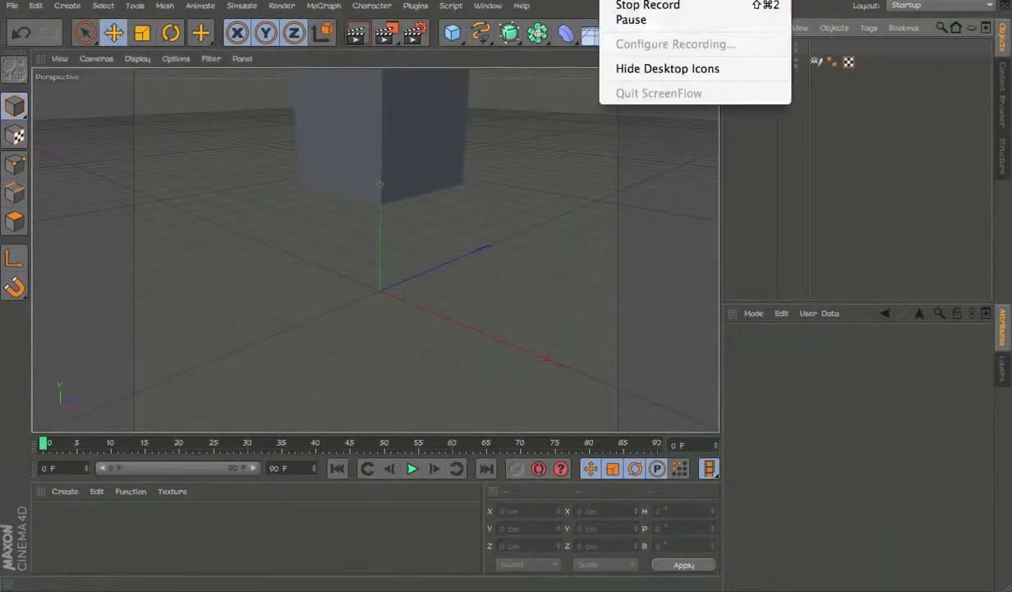
pyautogui.click(624, 18)
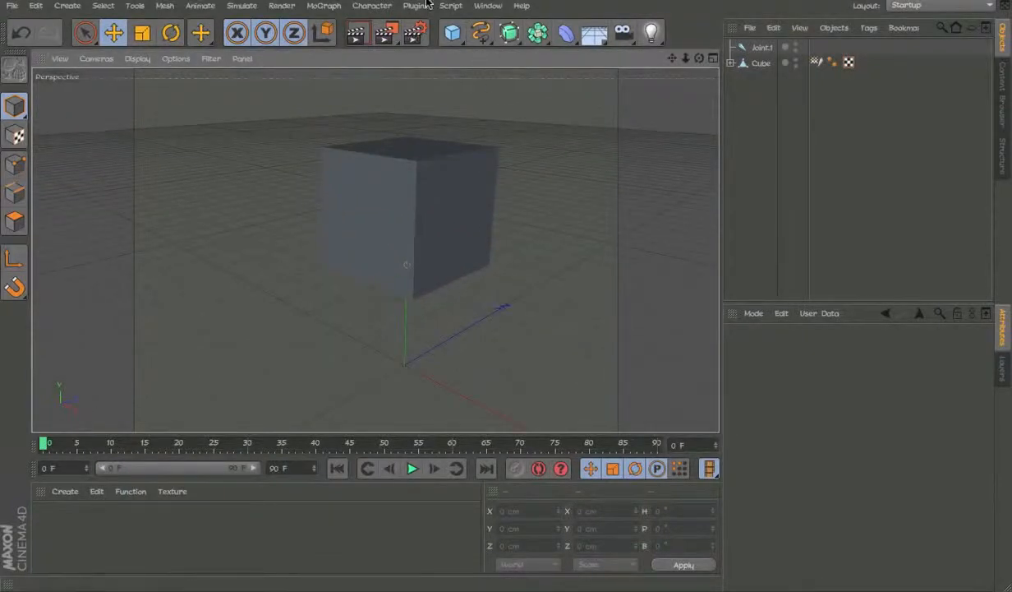
# Activate the Weight Tool for the joint and set strength and hardness to 100%, radius to 22, with Visible Only disabled.
pyautogui.click(372, 6)
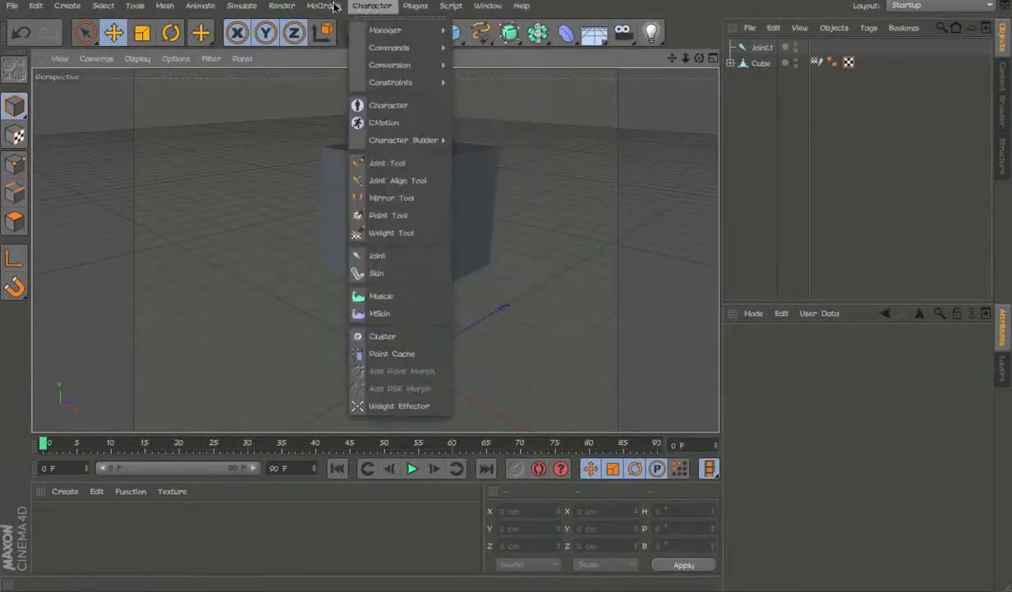
pyautogui.click(391, 233)
pyautogui.click(759, 47)
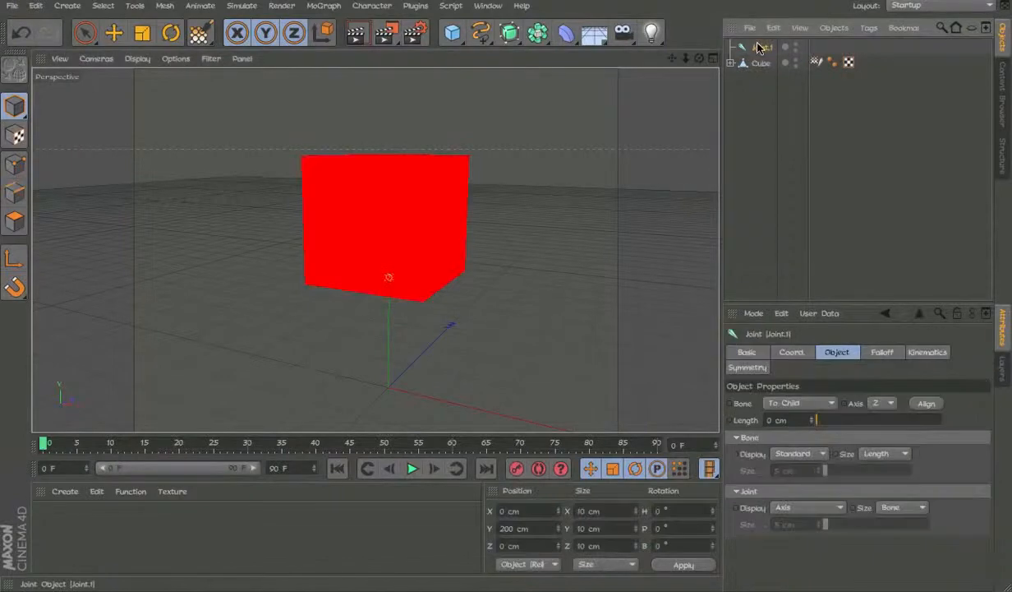
pyautogui.click(207, 33)
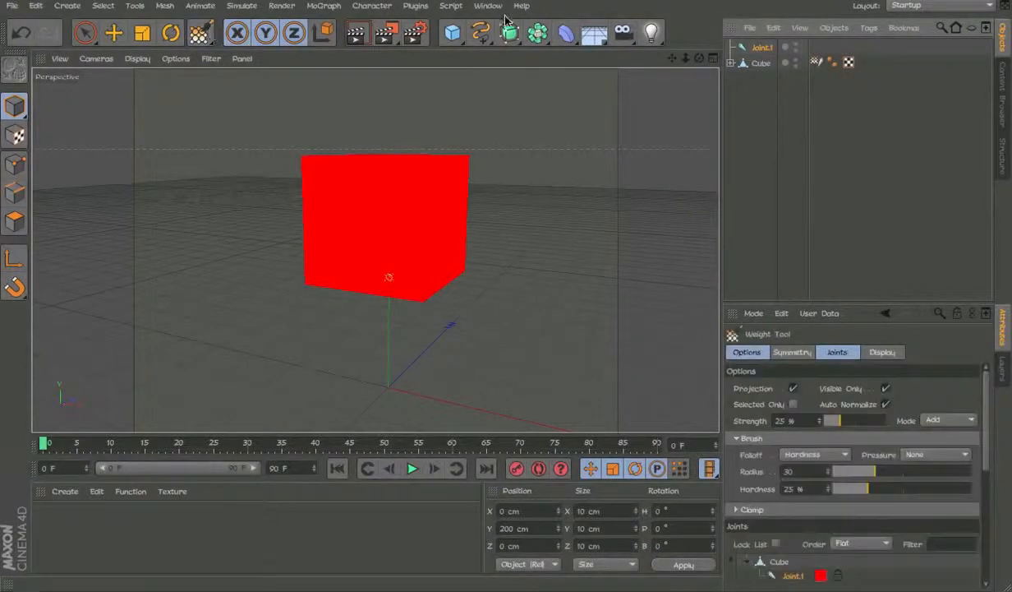
pyautogui.click(371, 6)
pyautogui.click(403, 231)
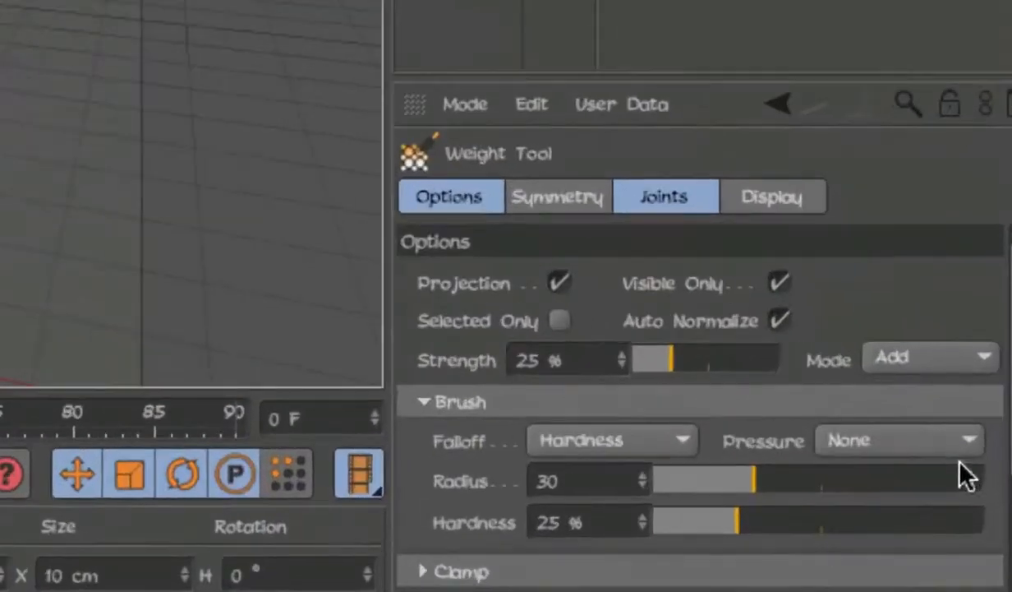
pyautogui.moveTo(850, 420); pyautogui.dragTo(887, 420)
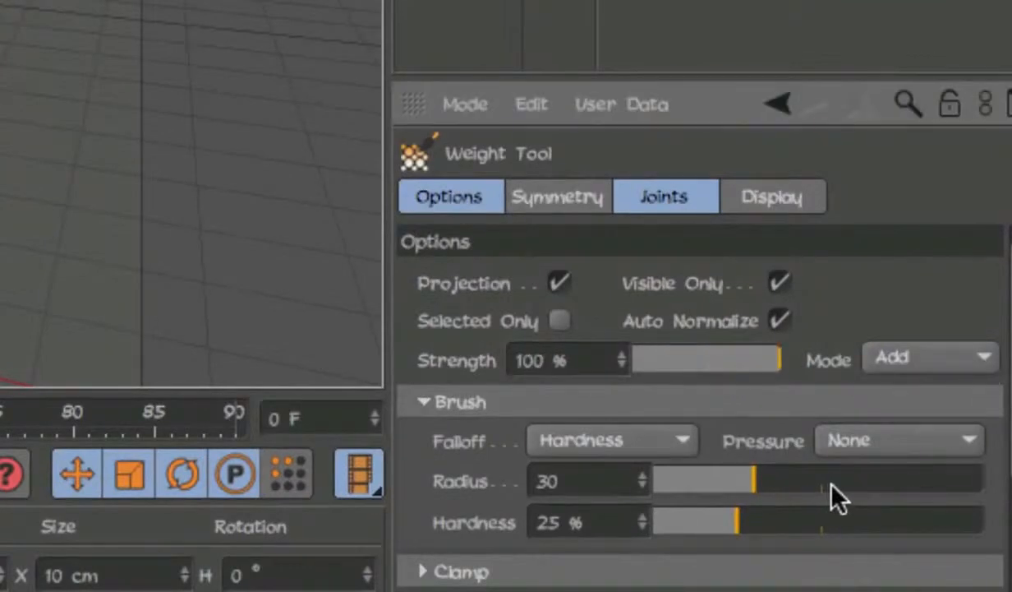
pyautogui.moveTo(737, 525); pyautogui.dragTo(1010, 523)
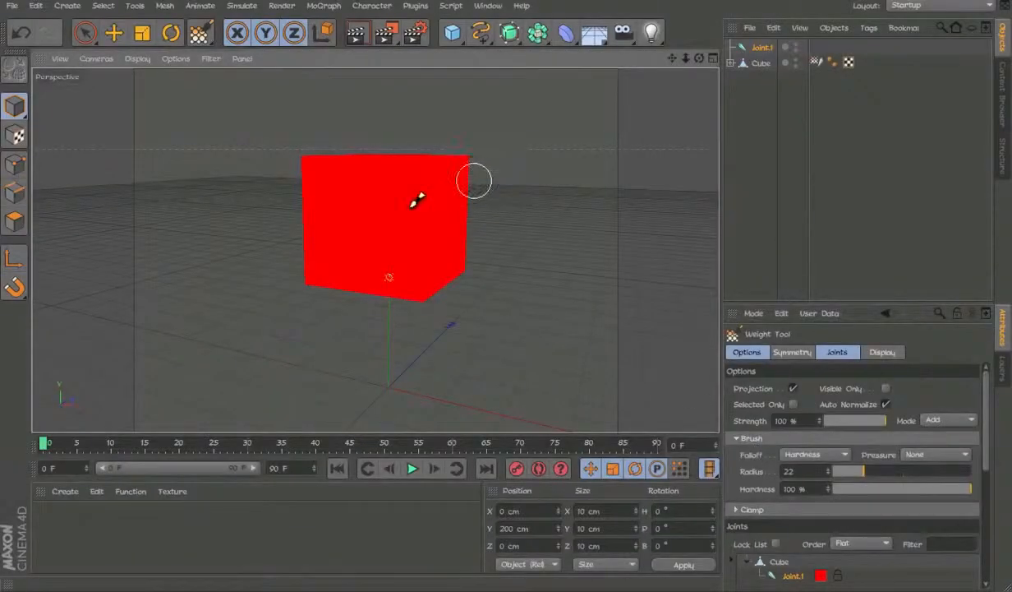
# Add the cube to the selection, switch to point mode, and erase the joint's weight from the cube's top points.
pyautogui.moveTo(414, 204)
pyautogui.keyDown('alt'); pyautogui.mouseDown()
pyautogui.moveTo(491, 162)
pyautogui.moveTo(289, 162)
pyautogui.moveTo(507, 181)
pyautogui.moveTo(471, 196)
pyautogui.mouseUp(); pyautogui.keyUp('alt')
pyautogui.keyDown('ctrl'); pyautogui.click(766, 63); pyautogui.keyUp('ctrl')
pyautogui.click(14, 164)
pyautogui.keyDown('alt'); pyautogui.moveTo(454, 162); pyautogui.dragTo(509, 204, button='middle'); pyautogui.keyUp('alt')
pyautogui.keyDown('alt'); pyautogui.moveTo(497, 212); pyautogui.dragTo(325, 140); pyautogui.keyUp('alt')
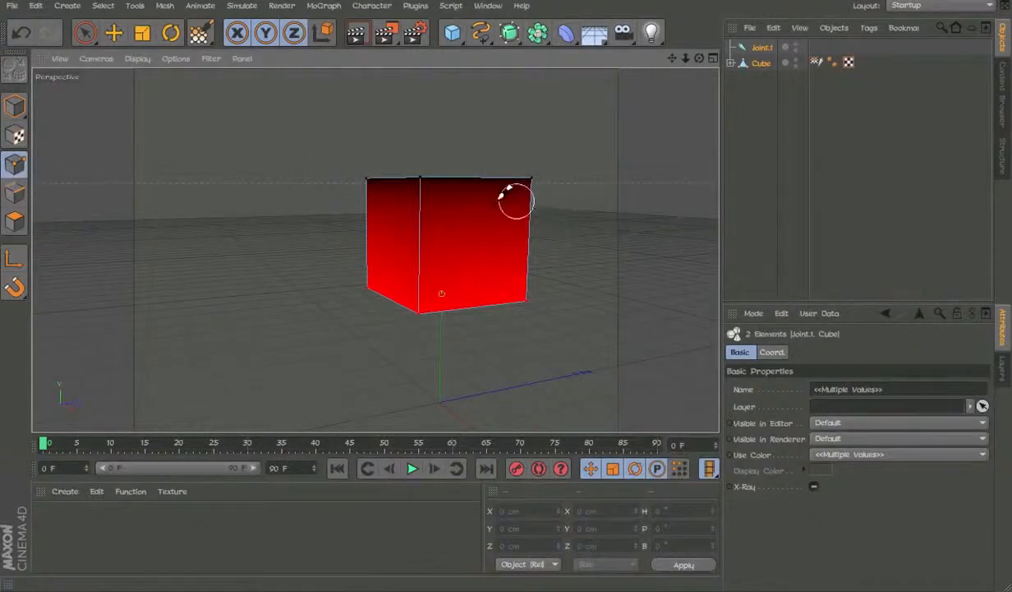
# Paint joint weight back onto a top corner of the cube and erase it again.
pyautogui.moveTo(520, 199)
pyautogui.keyDown('alt'); pyautogui.mouseDown()
pyautogui.moveTo(557, 173)
pyautogui.moveTo(507, 205)
pyautogui.mouseUp(); pyautogui.keyUp('alt')
pyautogui.click(519, 175)
pyautogui.scroll(4, 518, 202)
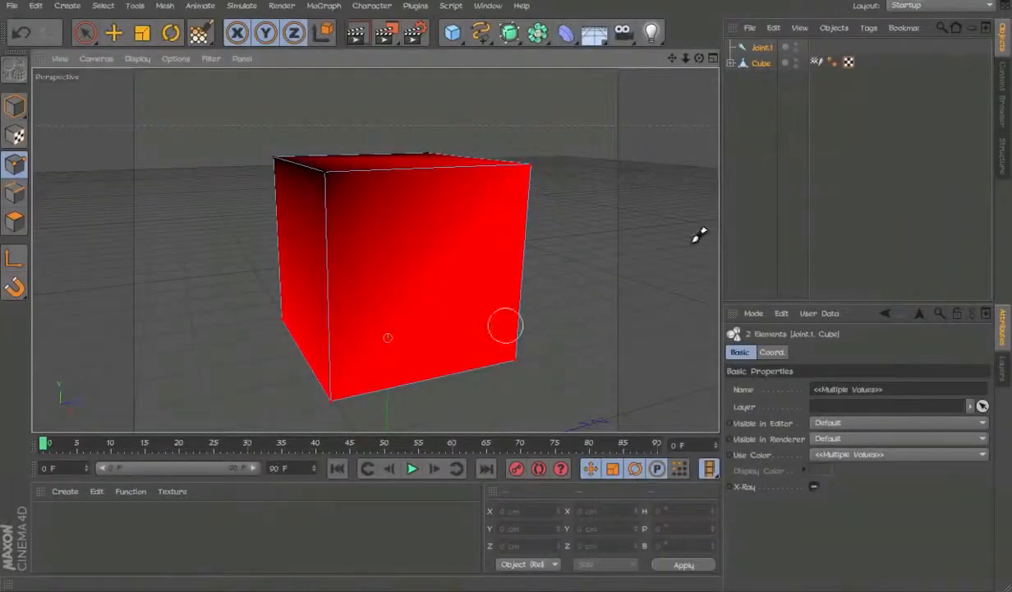
pyautogui.keyDown('ctrl'); pyautogui.moveTo(642, 131); pyautogui.dragTo(273, 193); pyautogui.keyUp('ctrl')
pyautogui.keyDown('alt'); pyautogui.moveTo(521, 194); pyautogui.dragTo(699, 139); pyautogui.keyUp('alt')
pyautogui.scroll(-5, 699, 140)
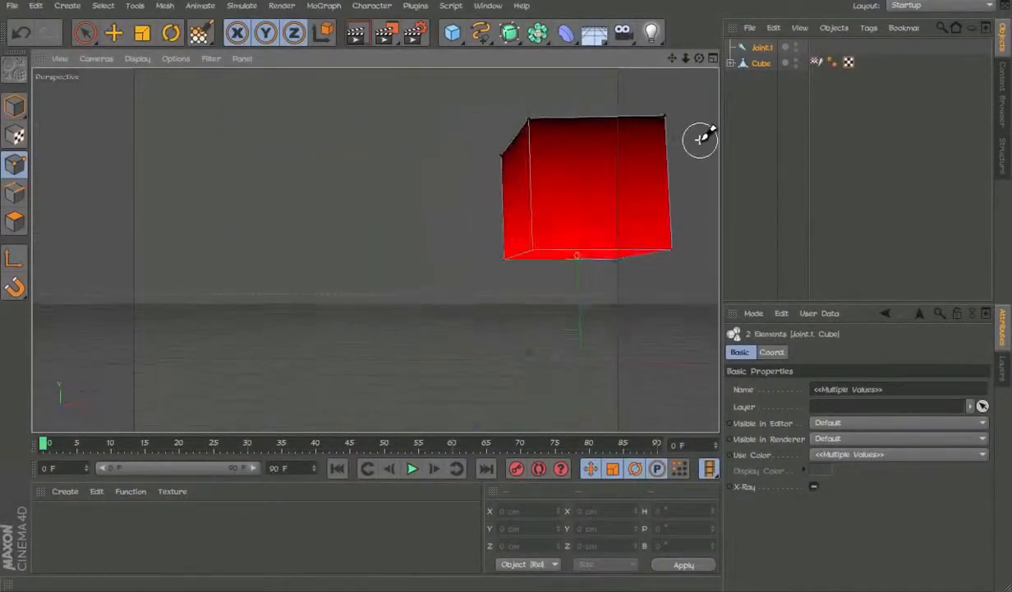
pyautogui.keyDown('alt'); pyautogui.moveTo(529, 218); pyautogui.dragTo(347, 215, button='middle'); pyautogui.keyUp('alt')
pyautogui.keyDown('alt'); pyautogui.moveTo(409, 253); pyautogui.dragTo(410, 285); pyautogui.keyUp('alt')
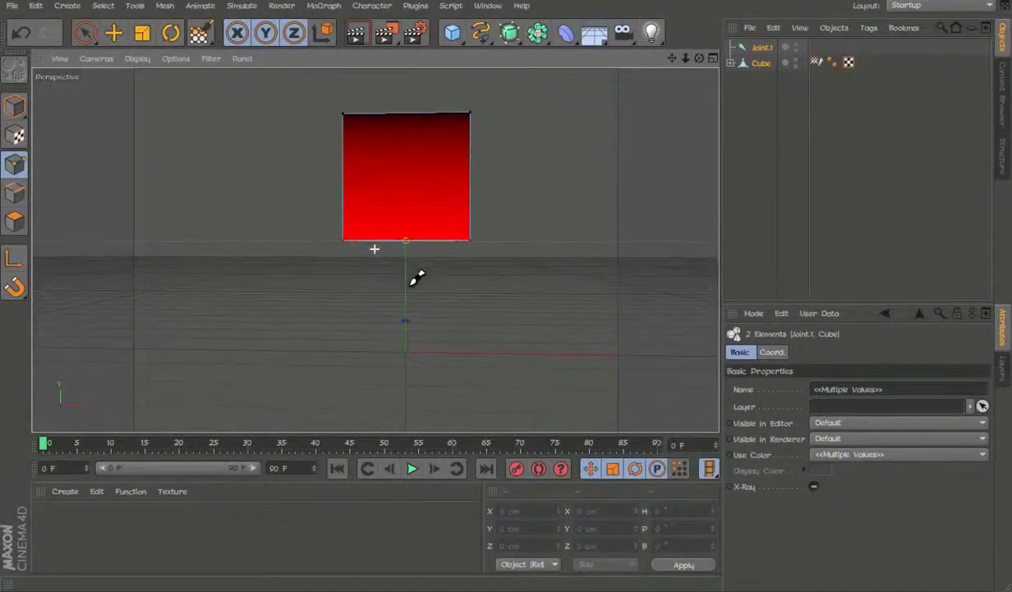
# Return to model mode, test the painted weights by moving the joint, and undo the move.
pyautogui.click(15, 106)
pyautogui.press('e')
pyautogui.click(763, 48)
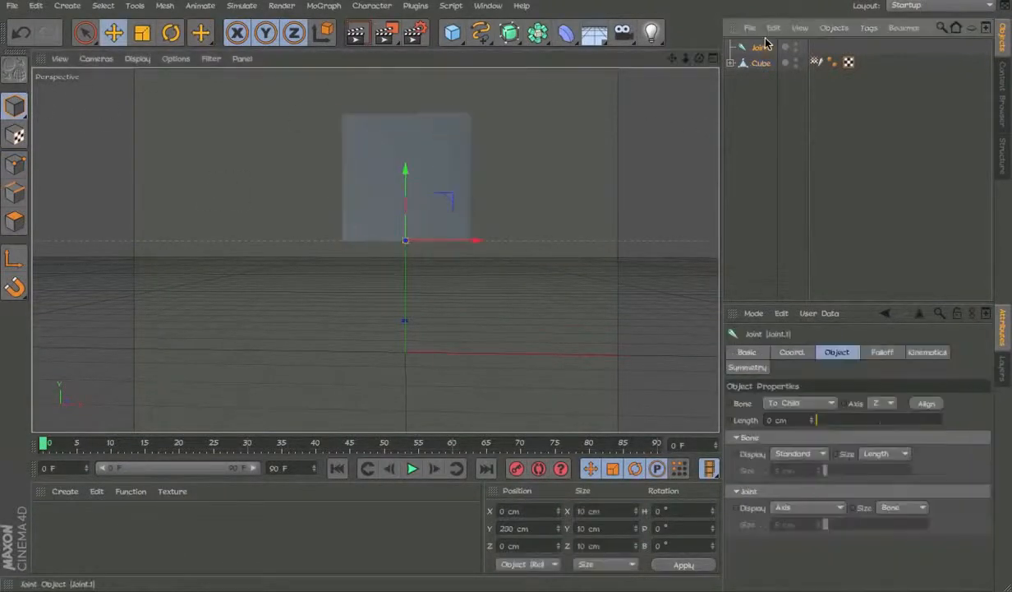
pyautogui.press('e')
pyautogui.moveTo(431, 238); pyautogui.dragTo(374, 142)
pyautogui.hotkey('ctrl', 'z')
# Group the joint under a new null and expand the null in the object hierarchy.
pyautogui.keyDown('alt'); pyautogui.moveTo(375, 249); pyautogui.dragTo(483, 202); pyautogui.keyUp('alt')
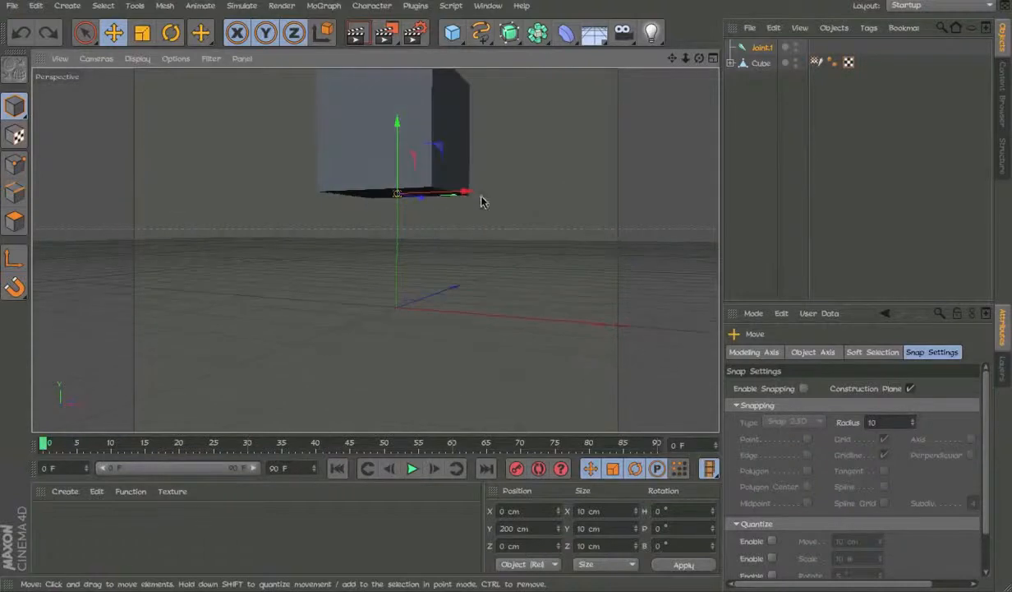
pyautogui.hotkey('alt', 'g')
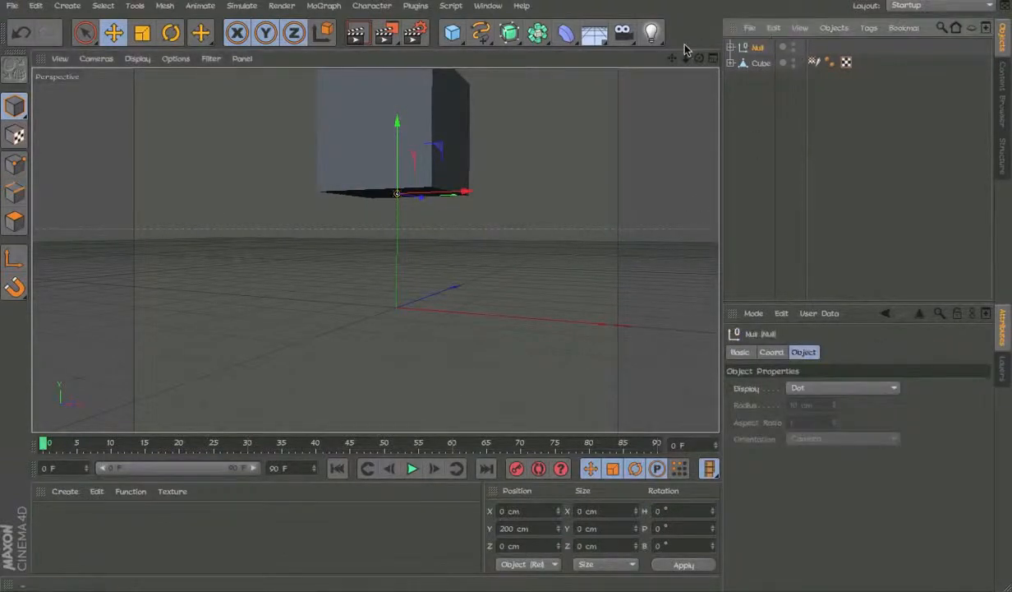
pyautogui.hotkey('ctrl', 'z')
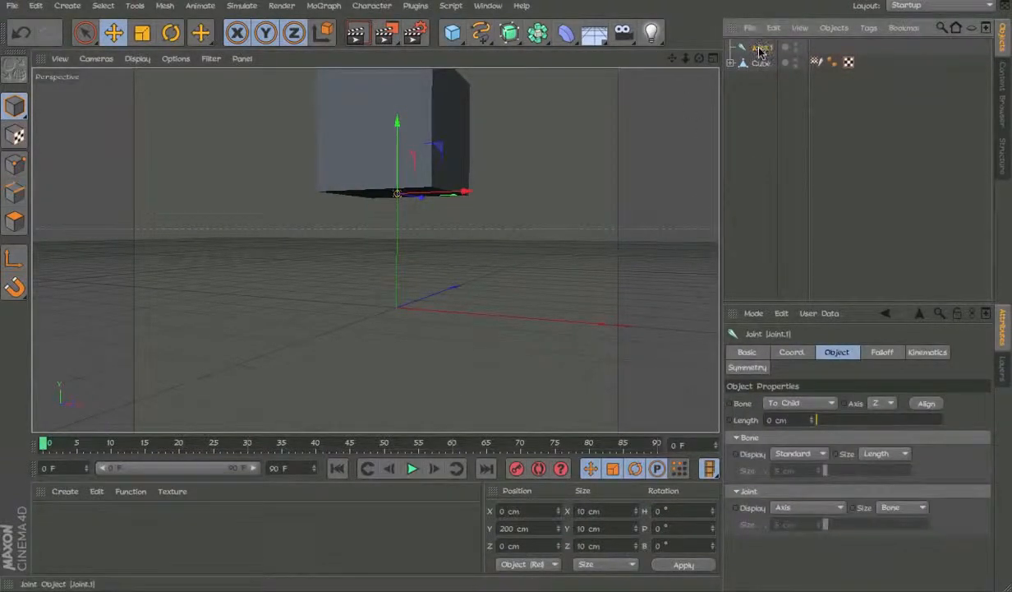
pyautogui.hotkey('alt', 'g')
pyautogui.click(730, 48)
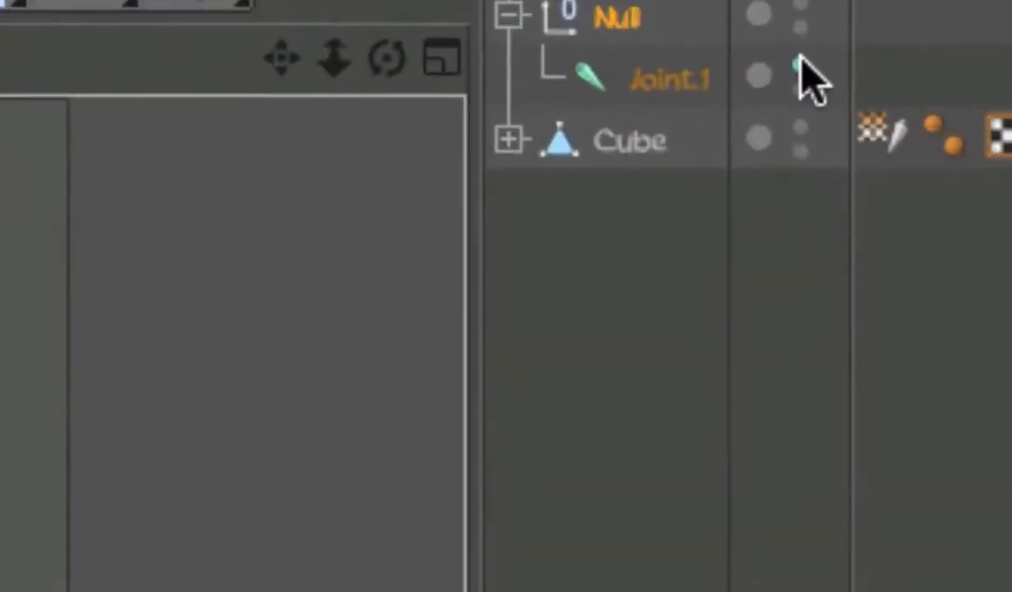
# Hide the joint under the null in both the editor and the renderer.
pyautogui.click(805, 61)
pyautogui.click(805, 66)
pyautogui.click(802, 89)
pyautogui.click(803, 89)
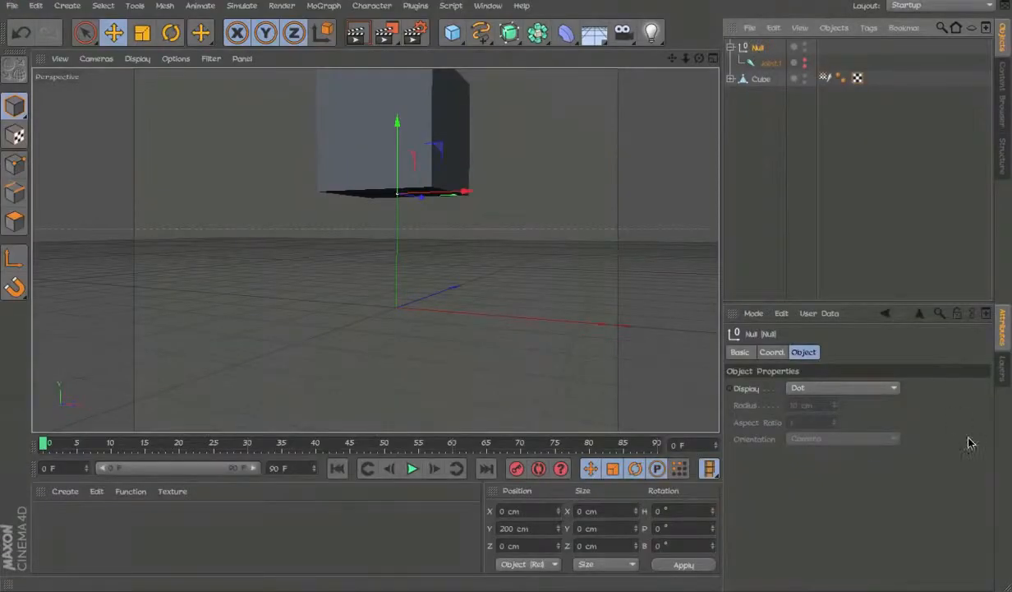
# Display the null as an octagon with XZ orientation and a radius of 147 cm.
pyautogui.click(858, 387)
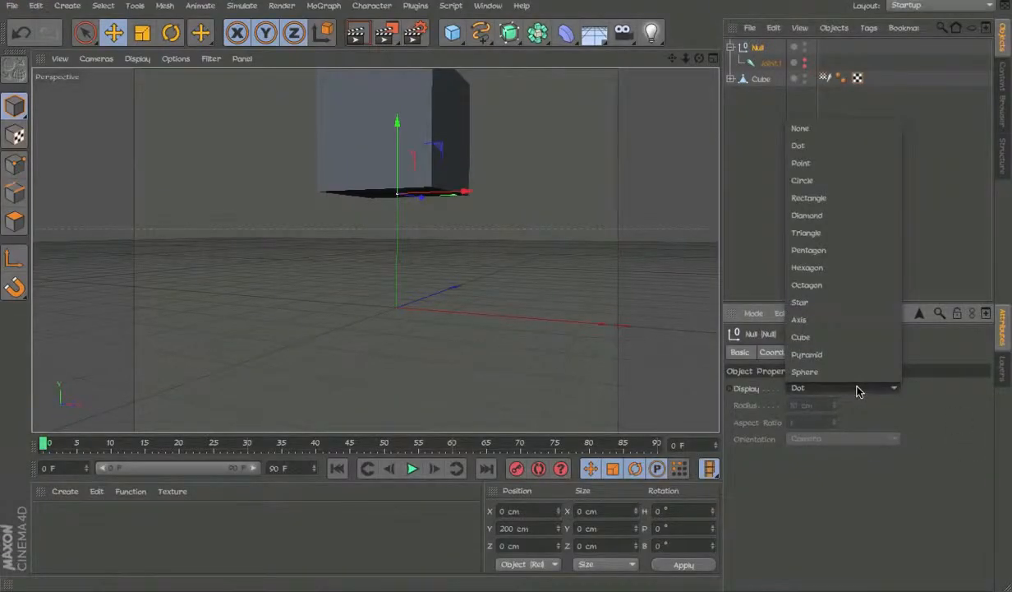
pyautogui.click(849, 370)
pyautogui.click(858, 440)
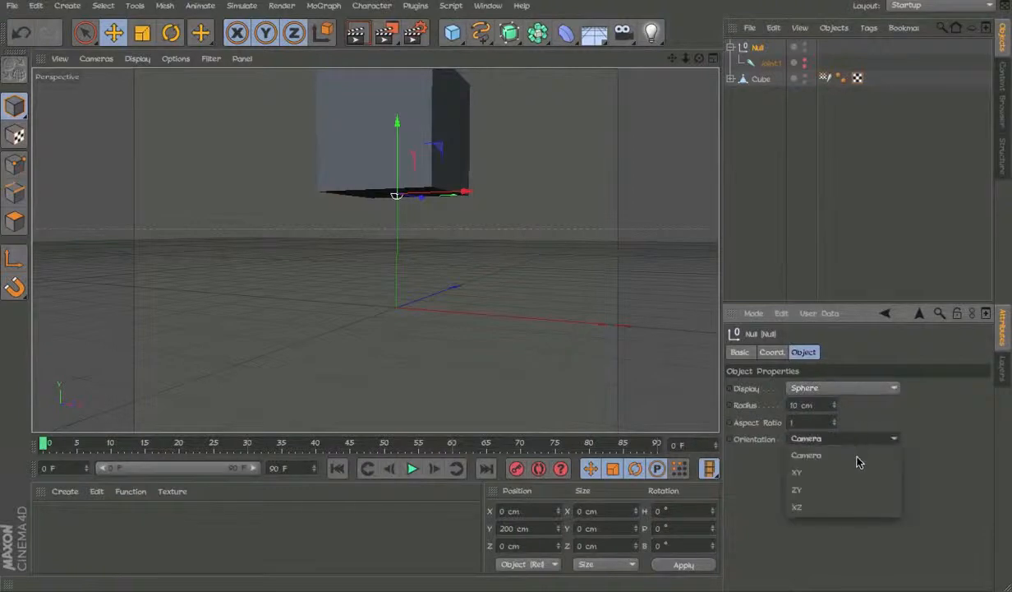
pyautogui.click(859, 489)
pyautogui.click(860, 391)
pyautogui.click(831, 285)
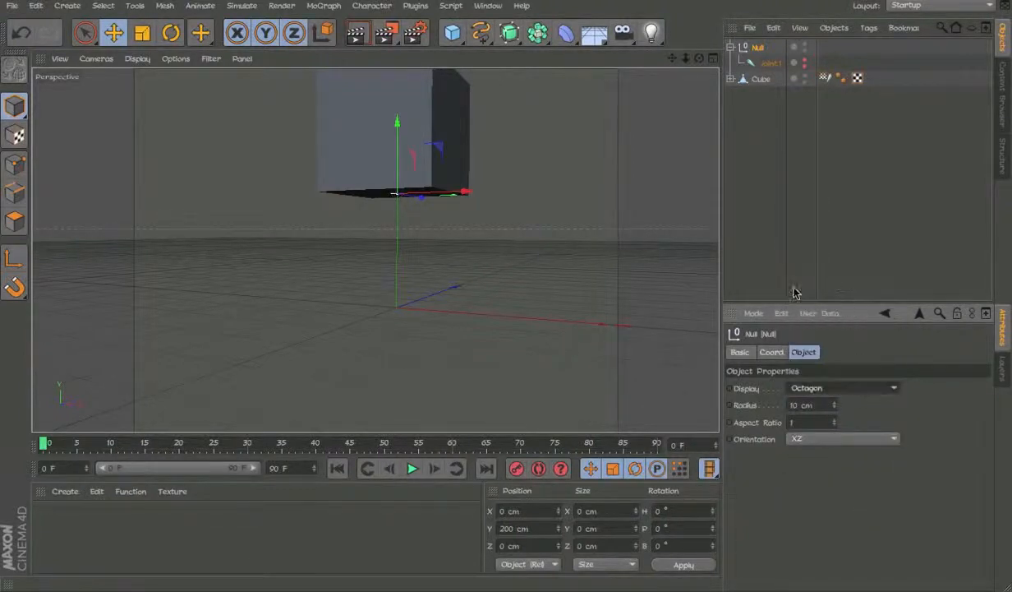
pyautogui.press('e')
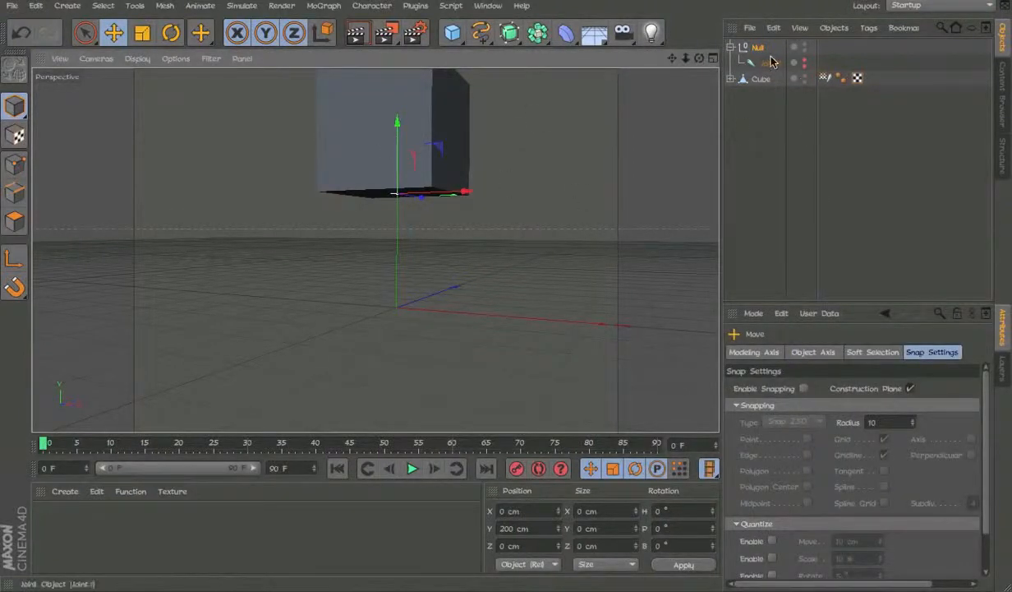
pyautogui.moveTo(834, 408); pyautogui.dragTo(837, 386)
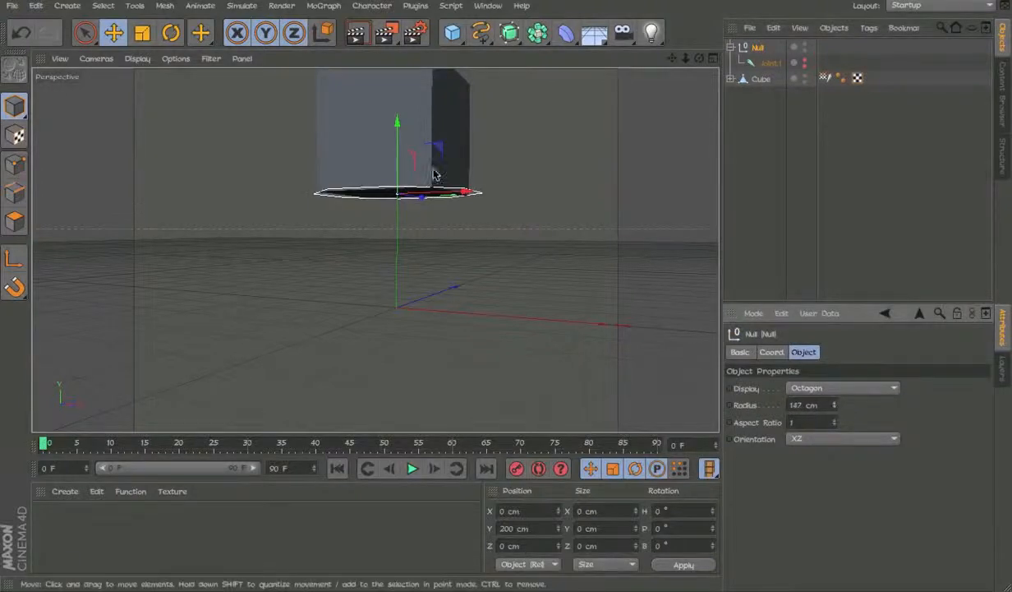
# Select the null by its octagon outline in the viewport, test moving it, and undo the move.
pyautogui.click(620, 193)
pyautogui.click(466, 193)
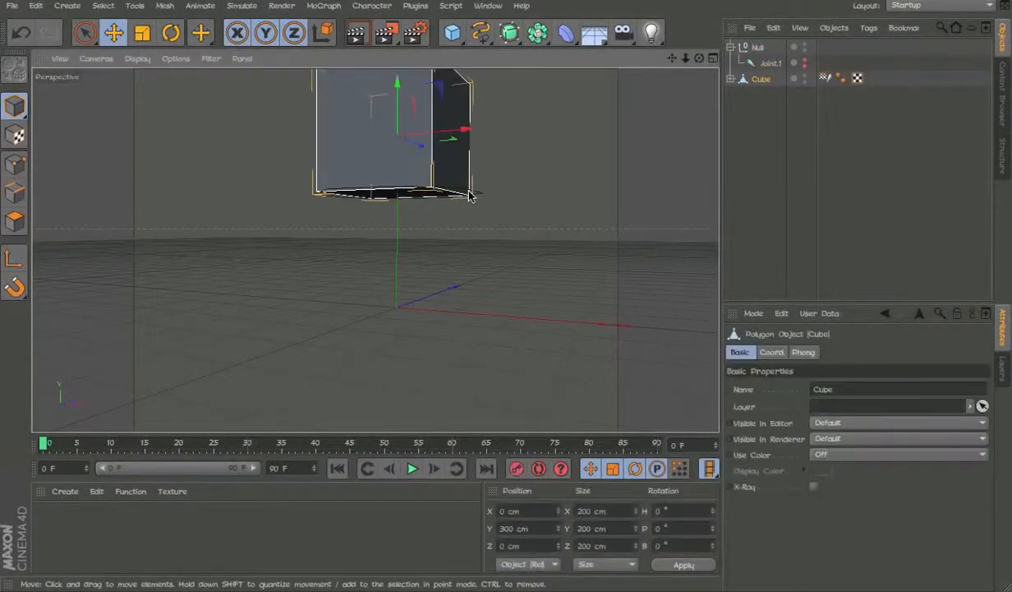
pyautogui.click(485, 189)
pyautogui.click(480, 197)
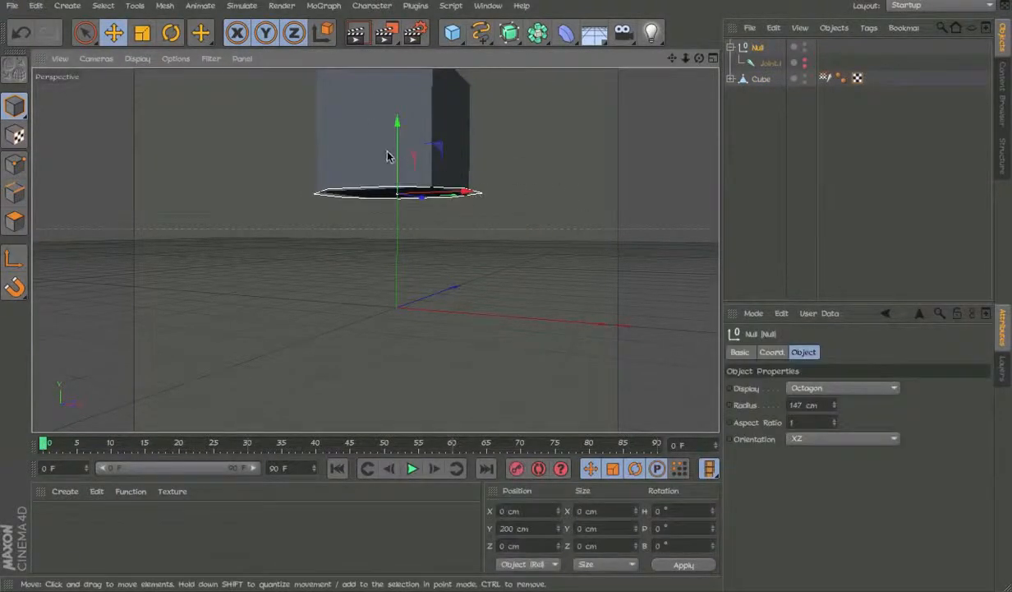
pyautogui.moveTo(390, 153); pyautogui.dragTo(498, 233)
pyautogui.hotkey('ctrl', 'z')
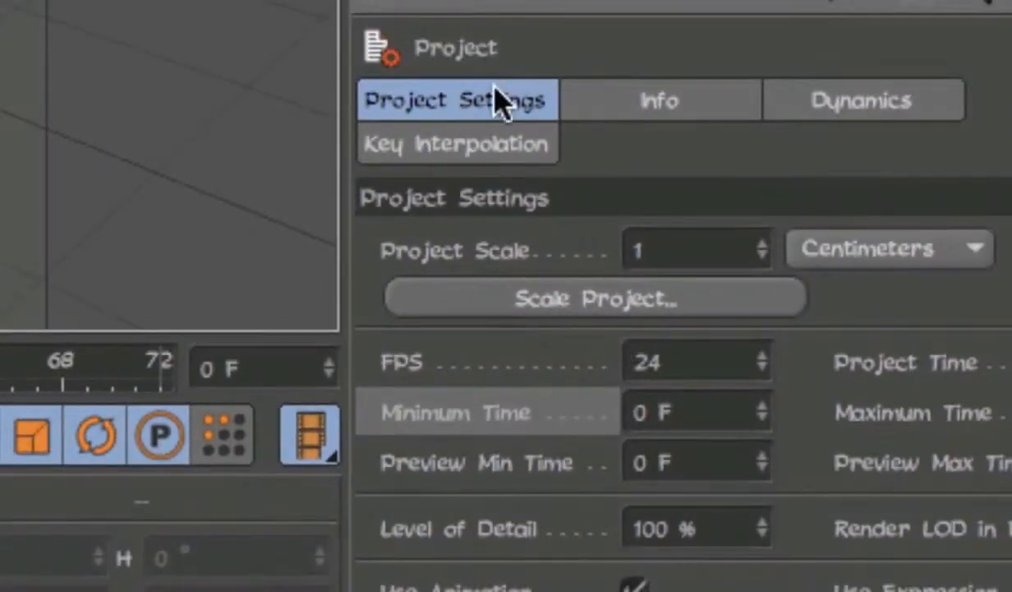
# Set the project's frame rate to 12 FPS and restore it to 24 FPS.
pyautogui.click(454, 366)
pyautogui.click(744, 380)
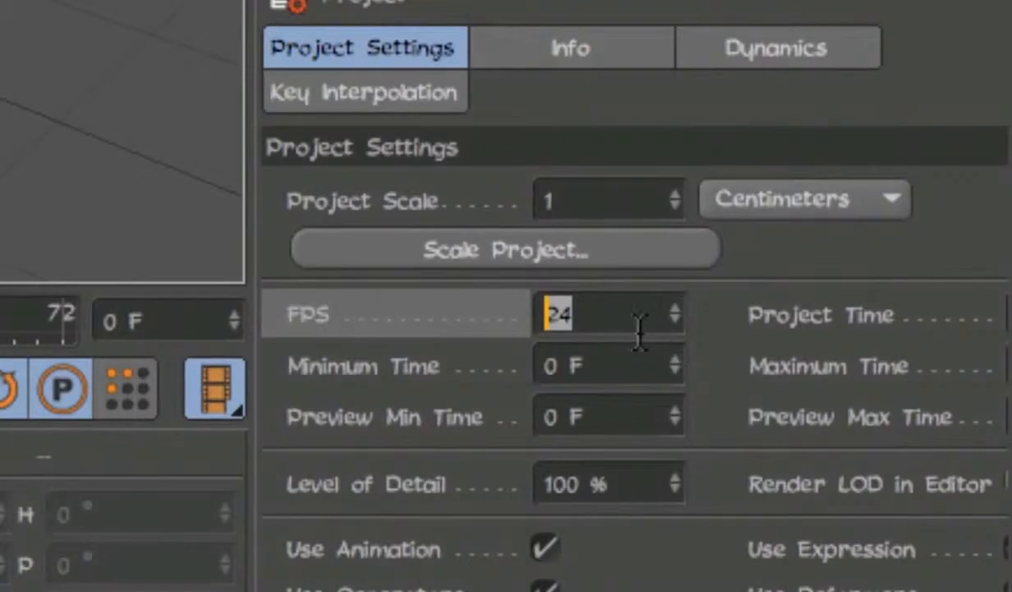
pyautogui.write('12')
pyautogui.press('Return')
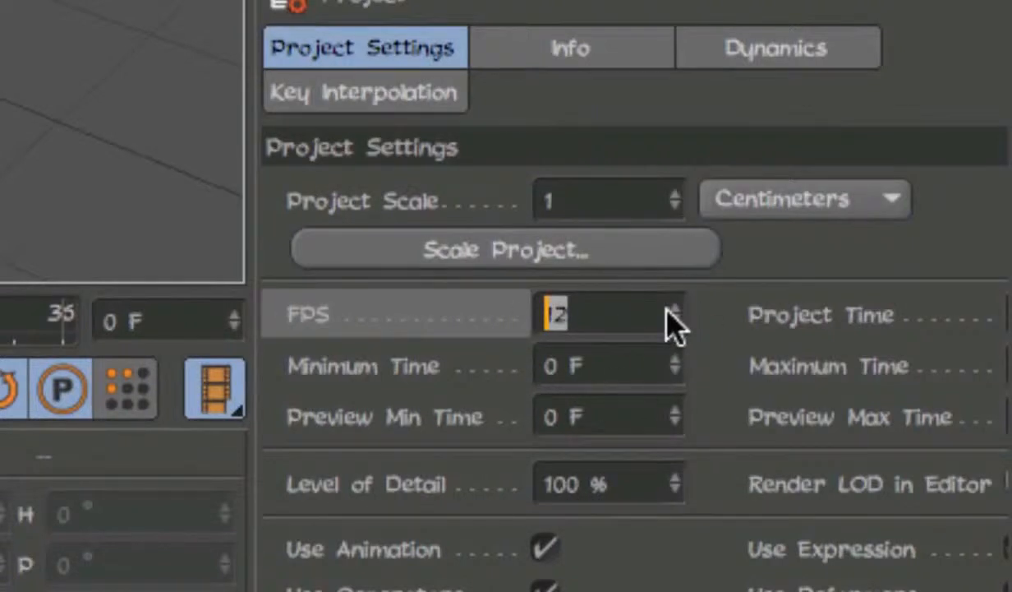
pyautogui.write('24')
pyautogui.moveTo(599, 313); pyautogui.dragTo(490, 361)
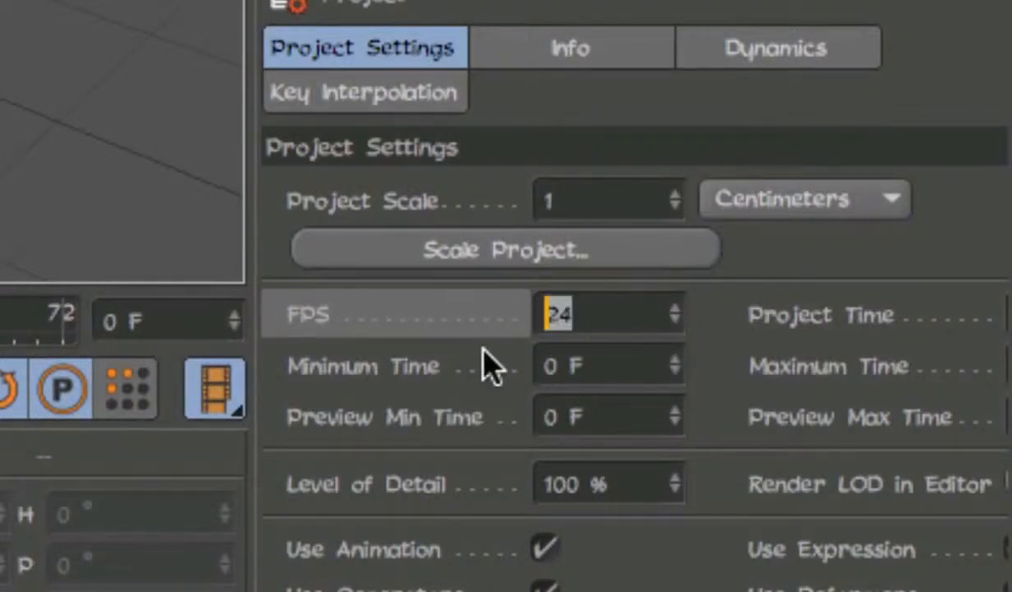
# Set the project's frame rate to 12 FPS.
pyautogui.write('12')
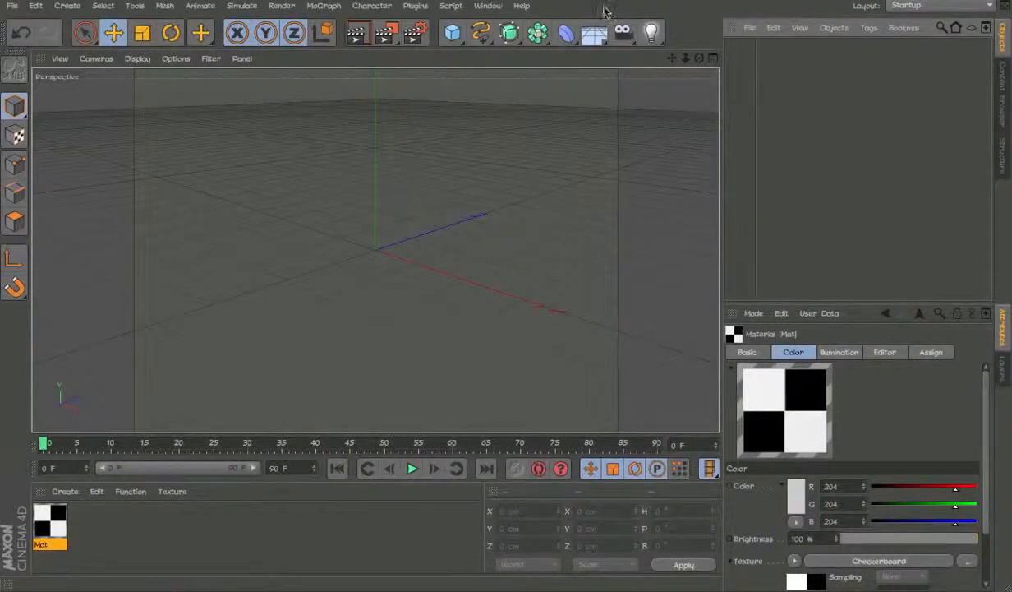
# Switch the viewport through the Top, Front and Perspective views, finishing in Perspective.
pyautogui.press('F2')
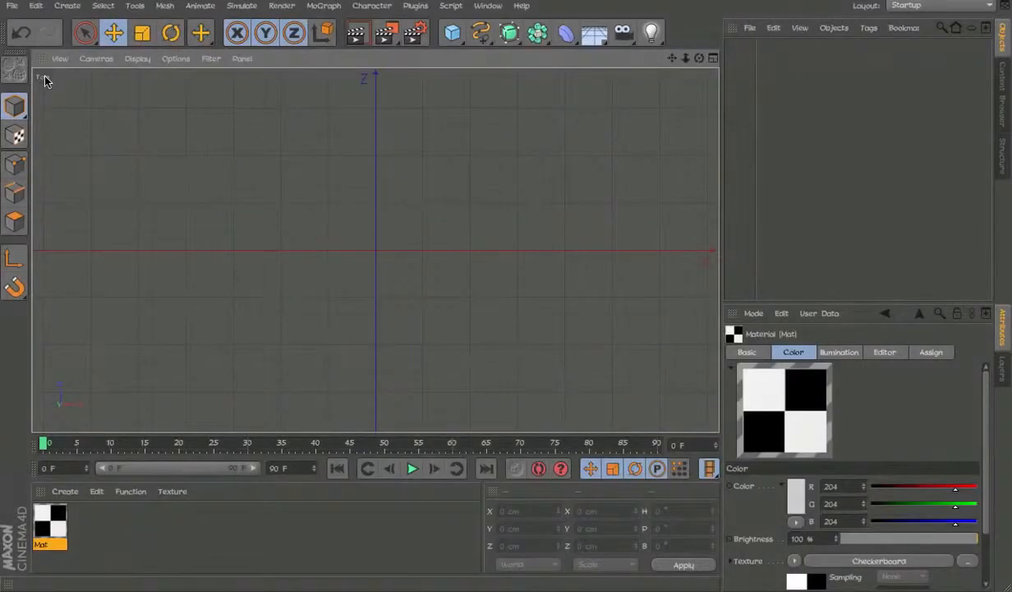
pyautogui.press('F4')
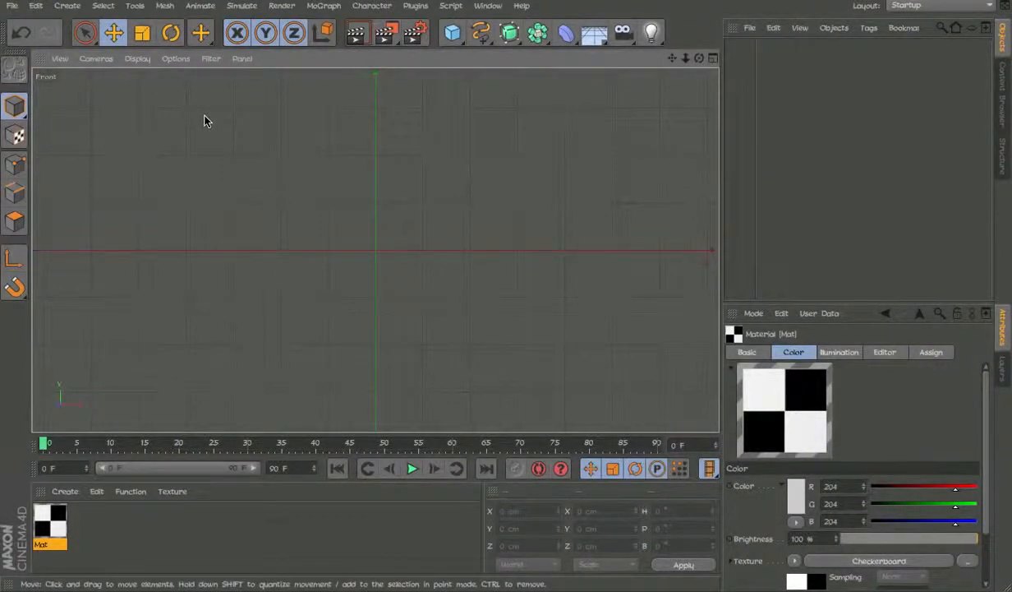
pyautogui.press('F1')
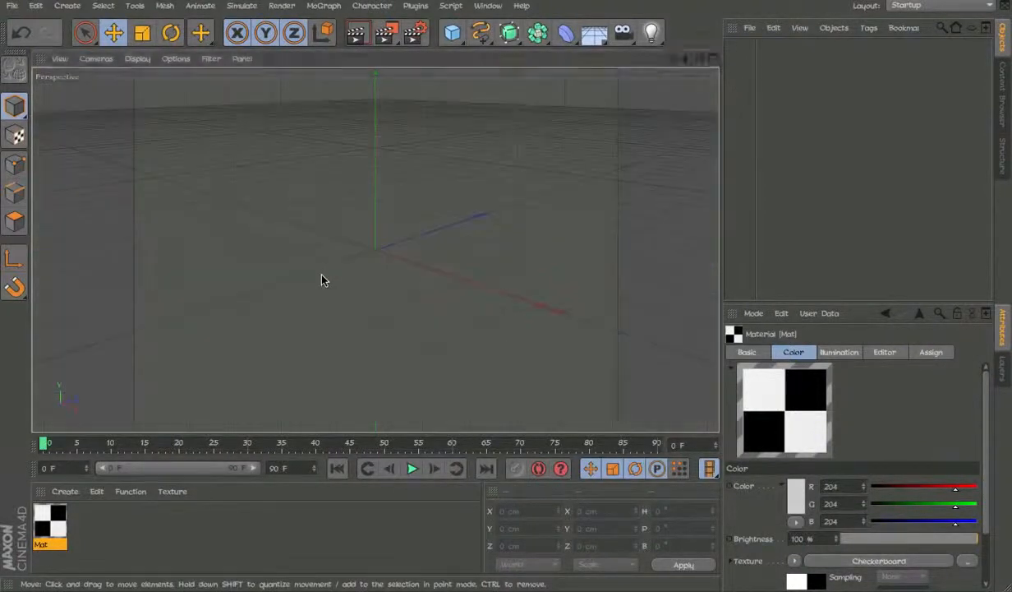
pyautogui.press('F2')
pyautogui.press('F1')
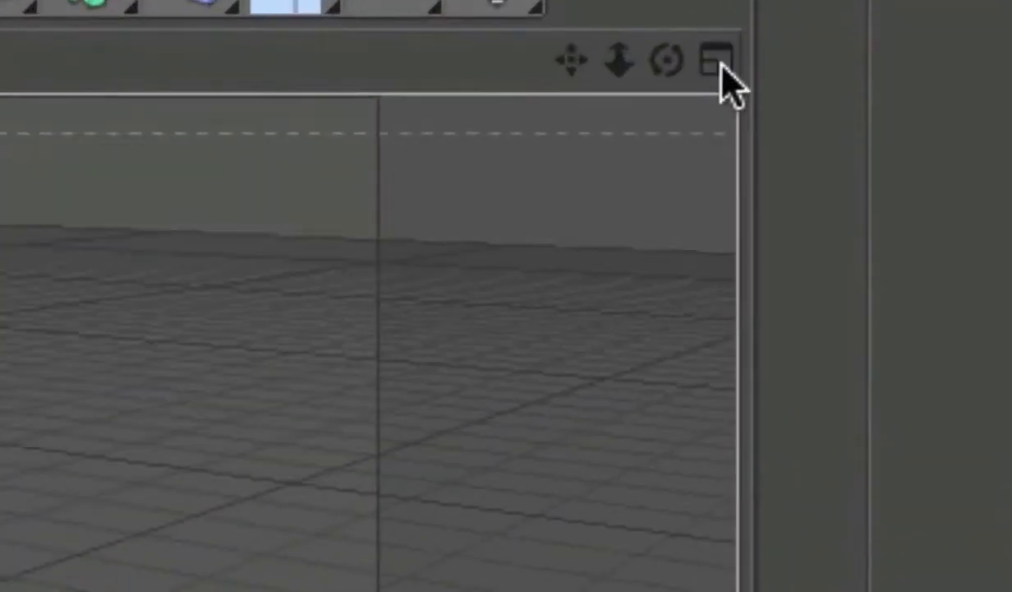
# Show the four-view layout, maximize the Front view, and return to the Perspective view.
pyautogui.click(712, 60)
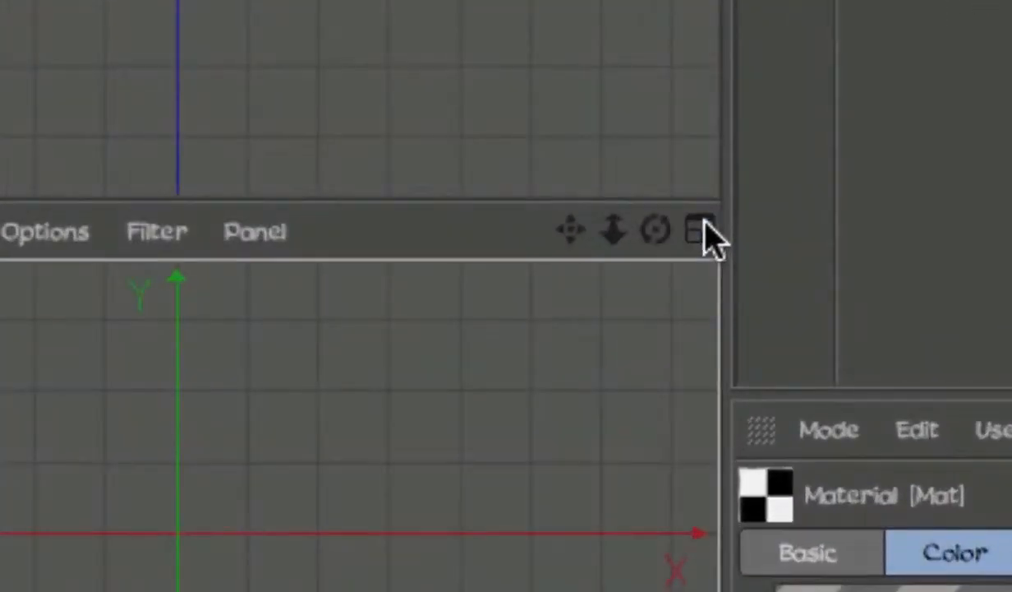
pyautogui.click(714, 251)
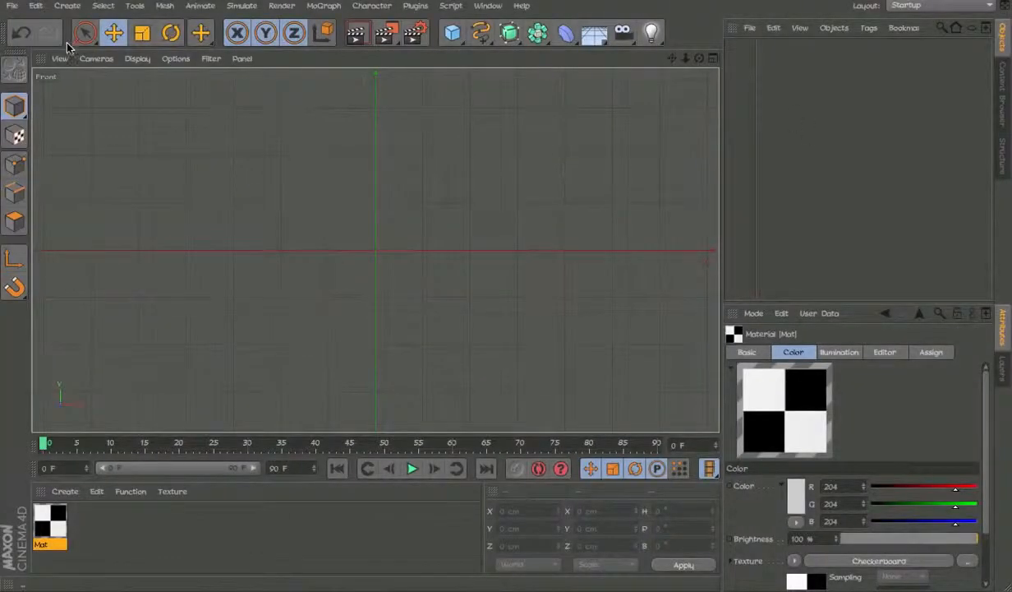
pyautogui.press('F1')
pyautogui.click(87, 60)
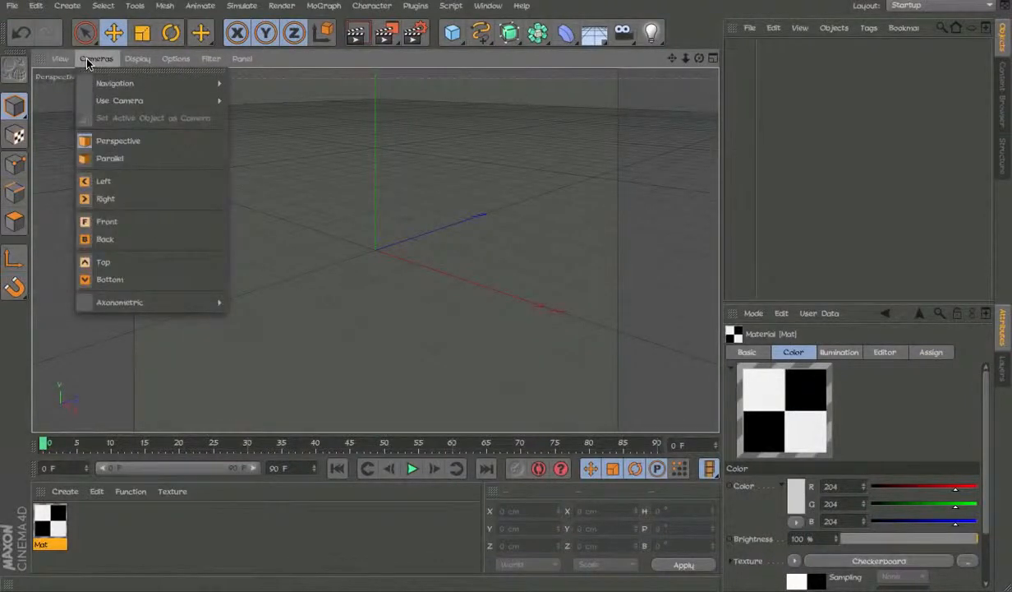
pyautogui.click(464, 55)
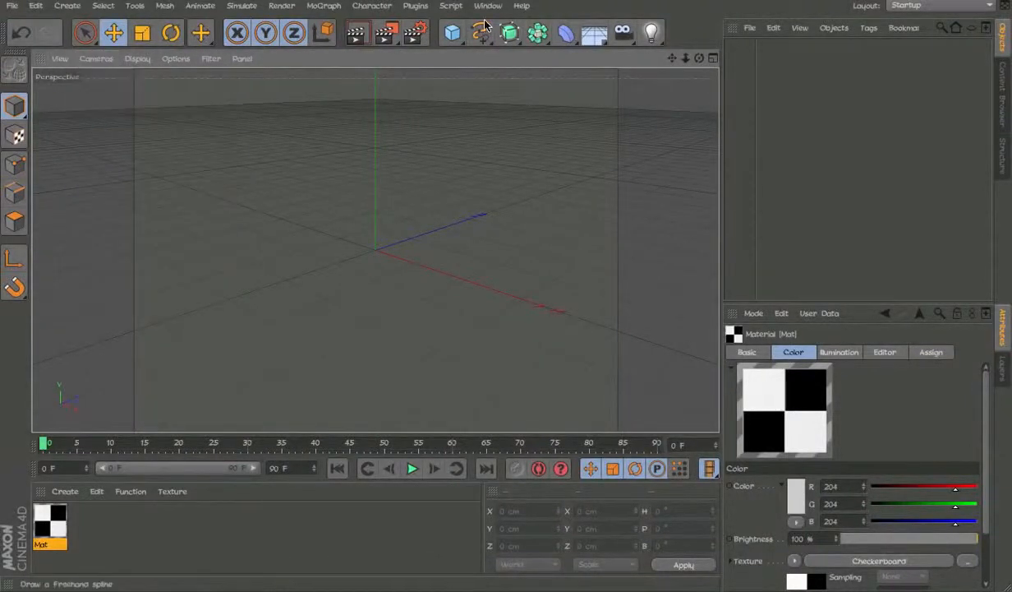
pyautogui.moveTo(452, 32); pyautogui.dragTo(591, 49)
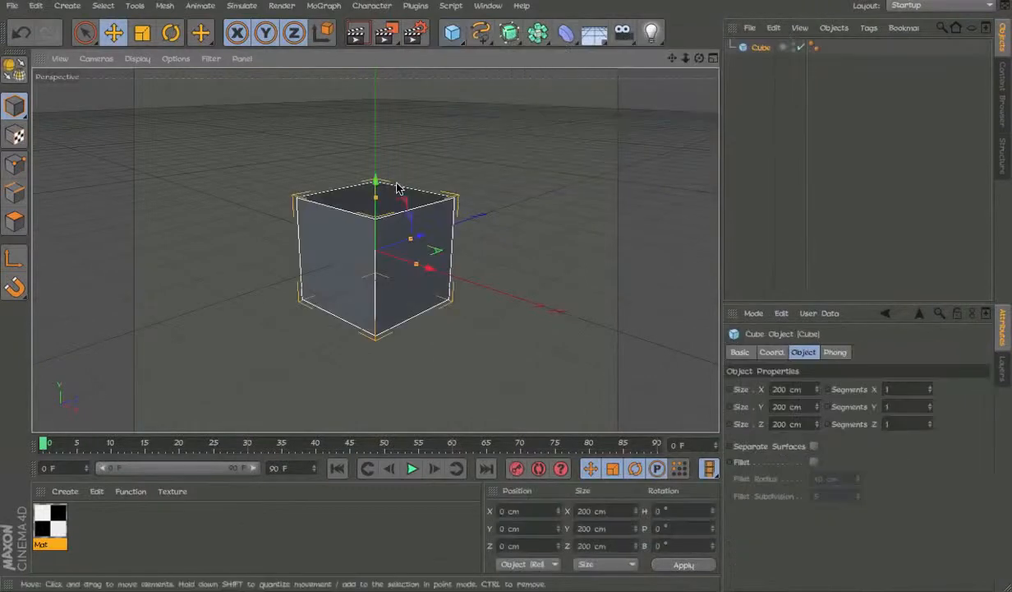
pyautogui.hotkey('ctrl', 'z')
# Load the Village Flat model from the content library's presets into the scene and deselect it.
pyautogui.click(1001, 89)
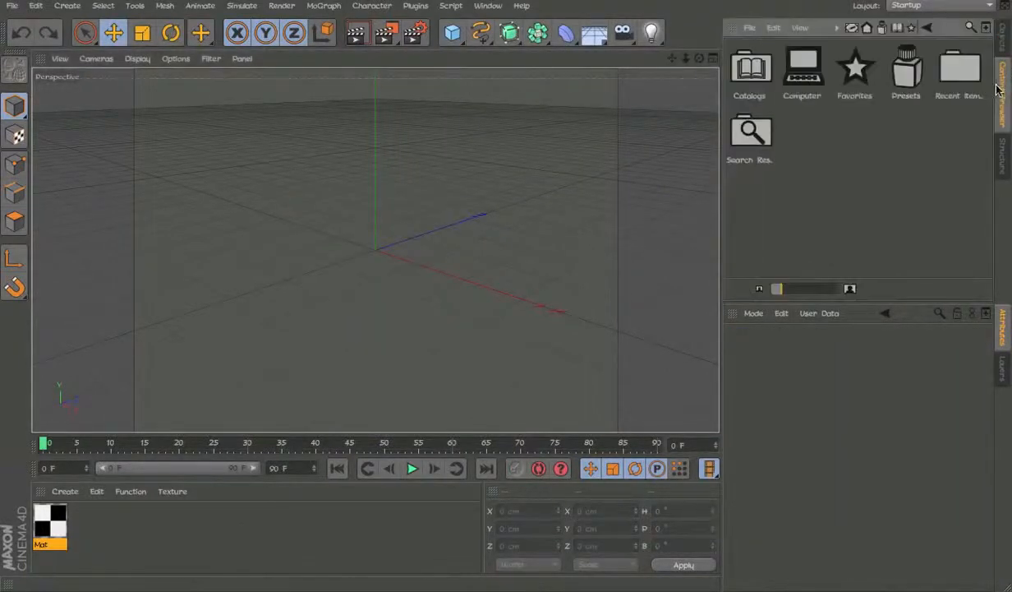
pyautogui.click(909, 69)
pyautogui.doubleClick(909, 69)
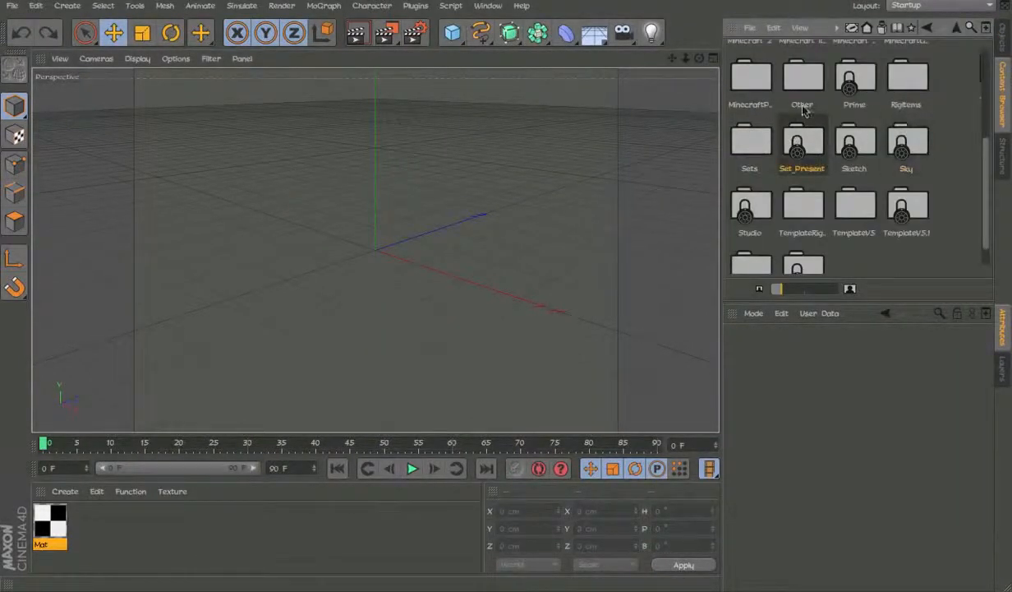
pyautogui.scroll(2, 756, 74)
pyautogui.doubleClick(744, 124)
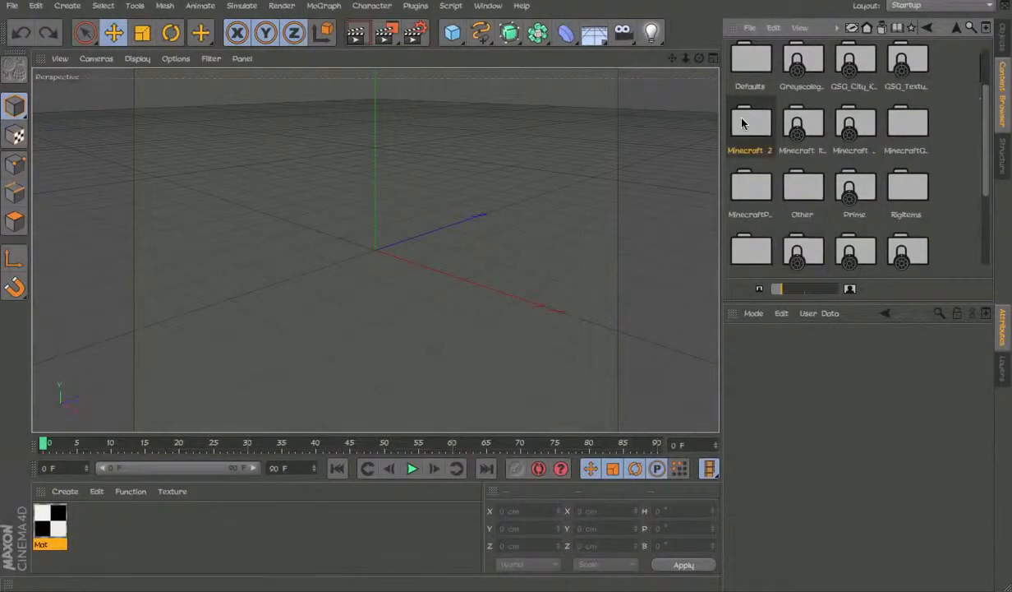
pyautogui.doubleClick(856, 125)
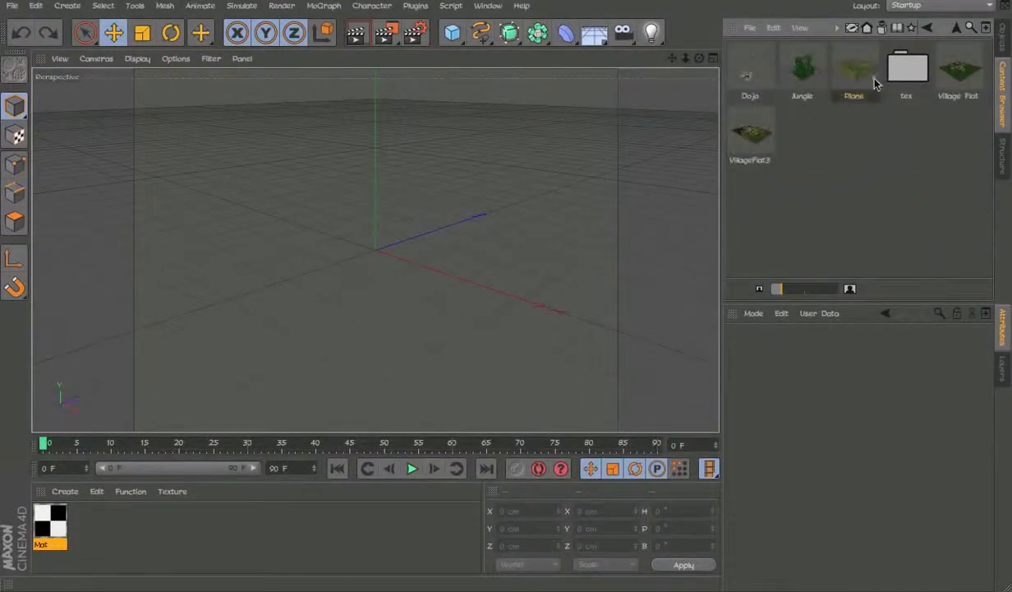
pyautogui.doubleClick(958, 69)
pyautogui.click(1006, 46)
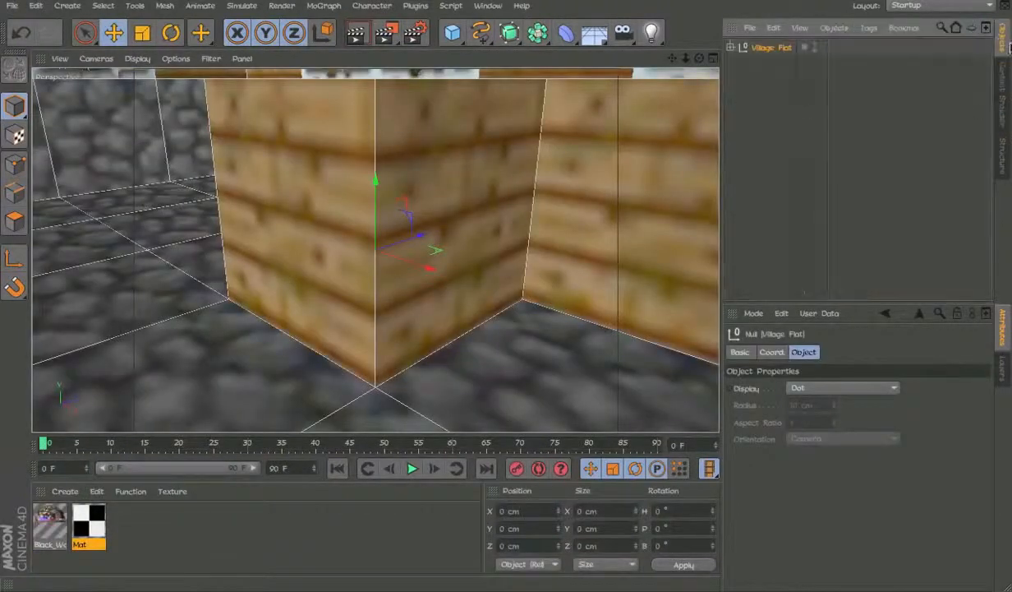
pyautogui.scroll(-10, 523, 278)
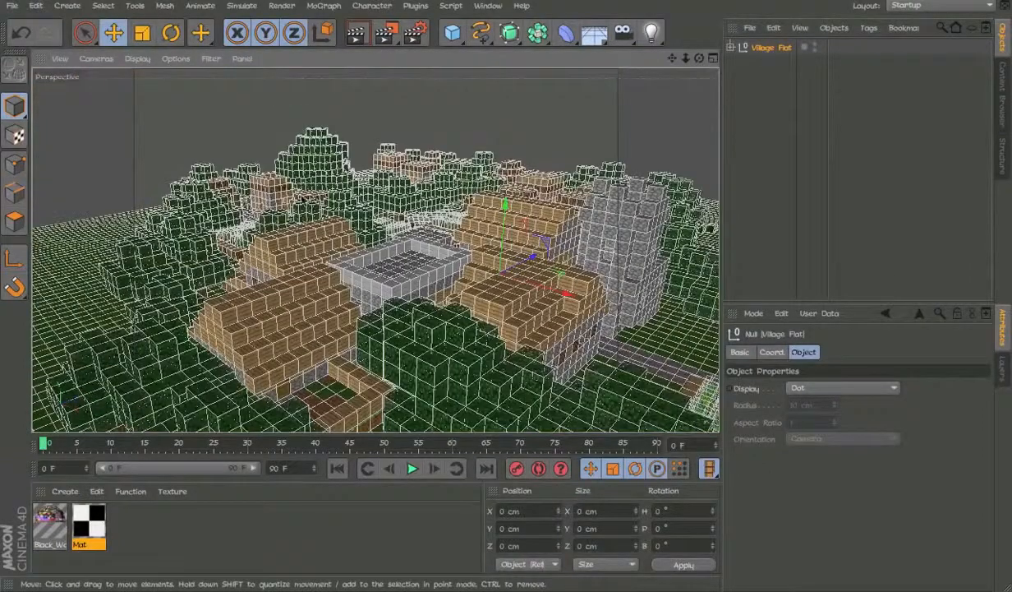
pyautogui.click(322, 88)
# Switch the viewport camera to Parallel projection and frame the whole village in it.
pyautogui.click(66, 59)
pyautogui.moveTo(121, 60)
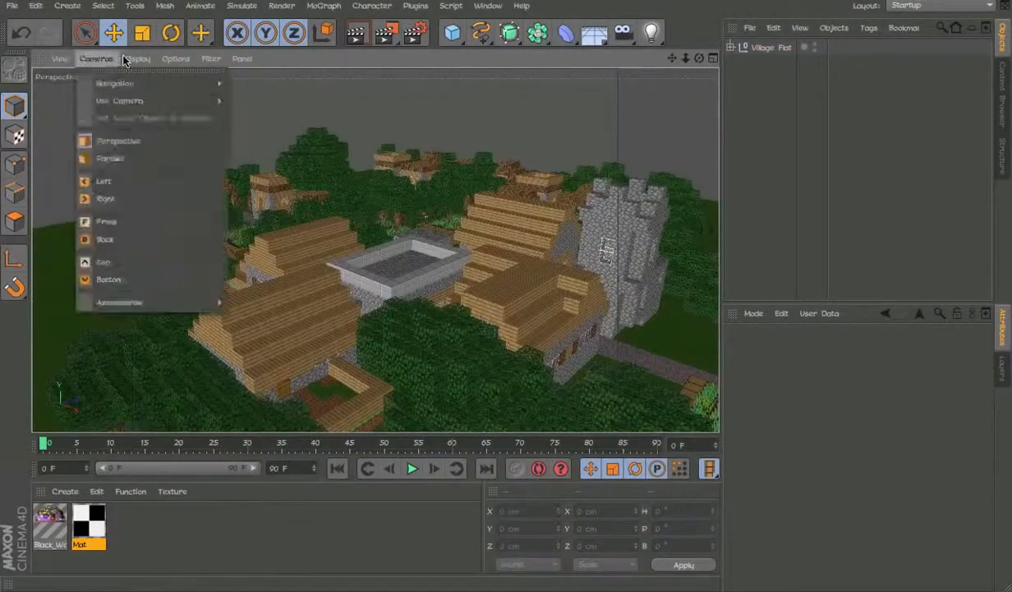
pyautogui.click(117, 158)
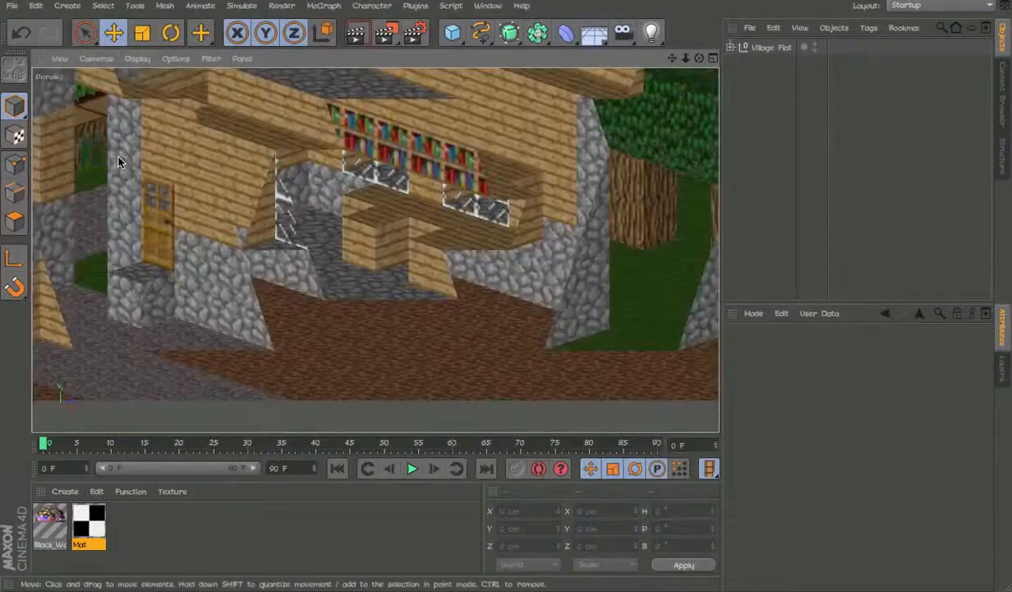
pyautogui.keyDown('alt'); pyautogui.moveTo(417, 232); pyautogui.dragTo(287, 233, button='right'); pyautogui.keyUp('alt')
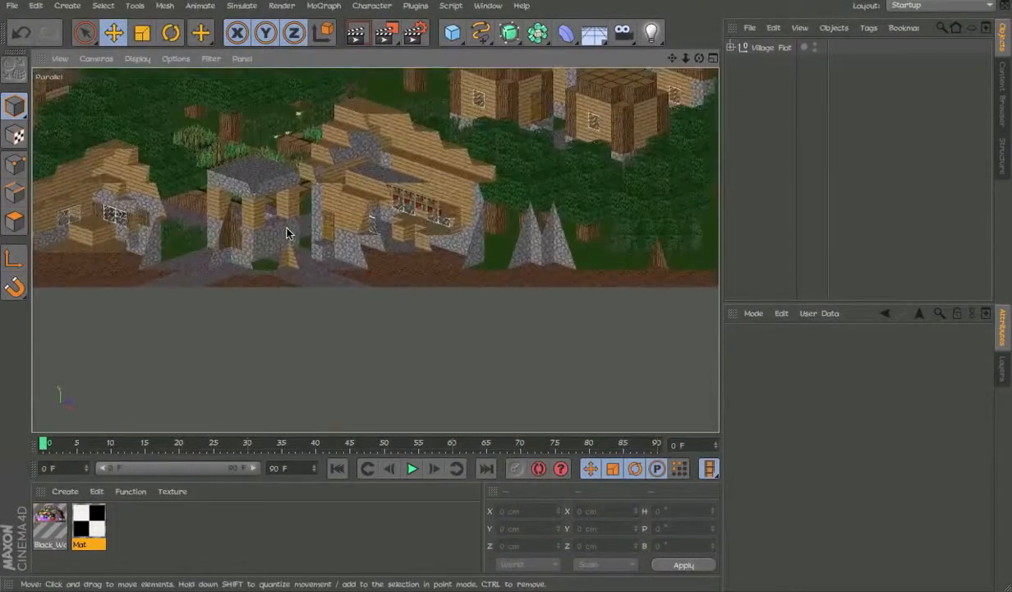
pyautogui.keyDown('alt'); pyautogui.moveTo(286, 233); pyautogui.dragTo(353, 291, button='middle'); pyautogui.keyUp('alt')
pyautogui.keyDown('alt'); pyautogui.moveTo(320, 224); pyautogui.dragTo(259, 230, button='right'); pyautogui.keyUp('alt')
pyautogui.keyDown('alt'); pyautogui.moveTo(305, 231); pyautogui.dragTo(363, 206, button='middle'); pyautogui.keyUp('alt')
pyautogui.keyDown('alt'); pyautogui.moveTo(518, 225); pyautogui.dragTo(513, 225, button='middle'); pyautogui.keyUp('alt')
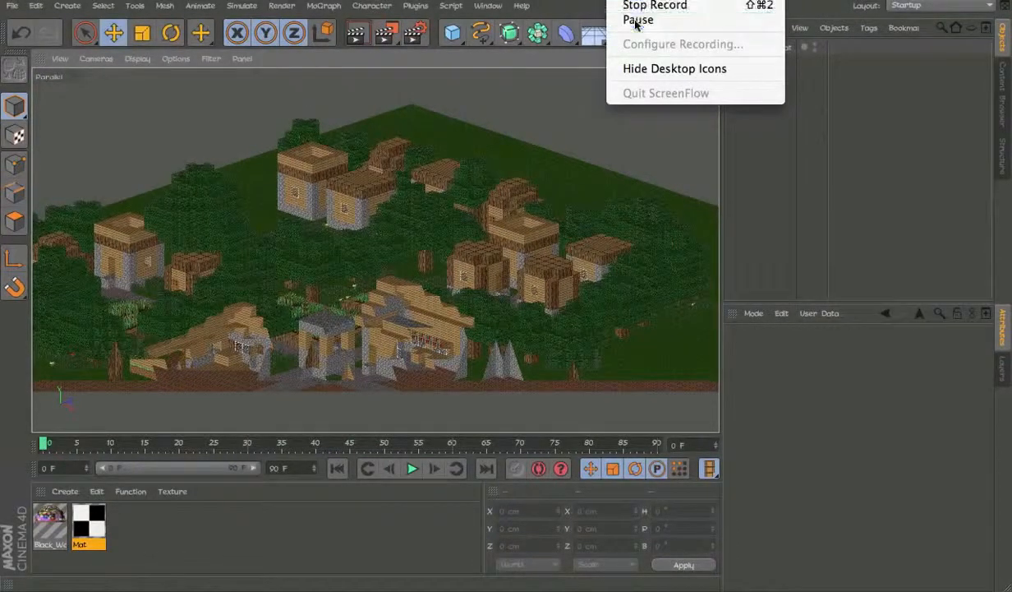
pyautogui.click(641, 19)
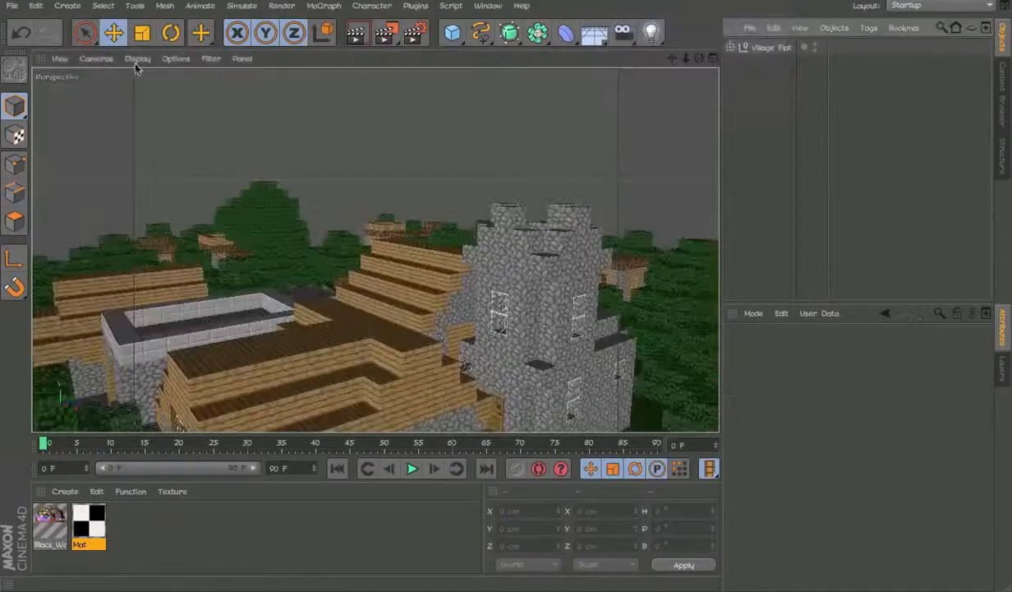
# Look at the village in the Left view and return the viewport to Perspective.
pyautogui.click(96, 58)
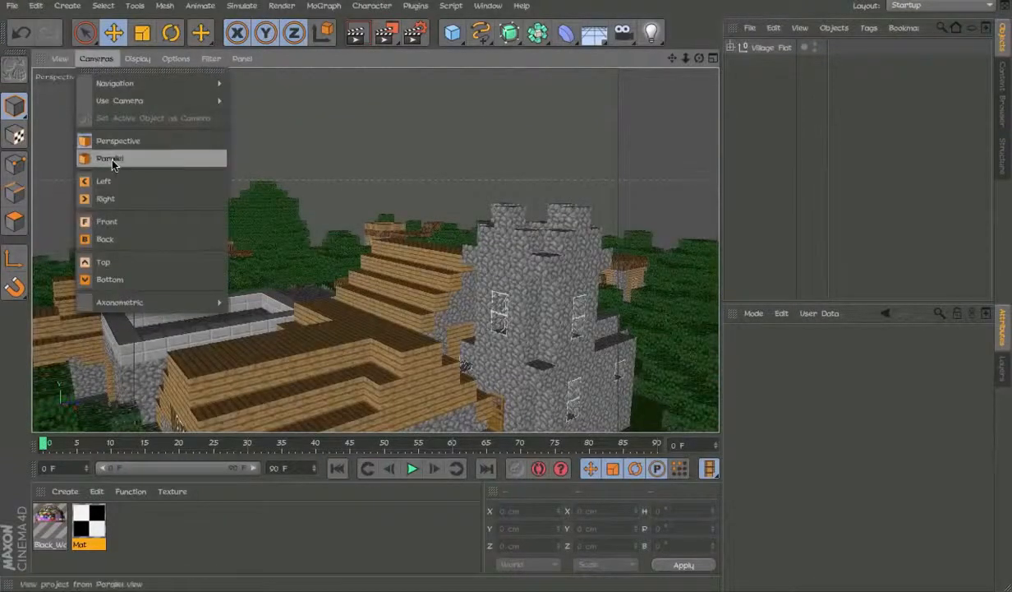
pyautogui.click(109, 143)
pyautogui.click(97, 58)
pyautogui.click(104, 182)
pyautogui.keyDown('alt'); pyautogui.moveTo(375, 249); pyautogui.dragTo(192, 219, button='right'); pyautogui.keyUp('alt')
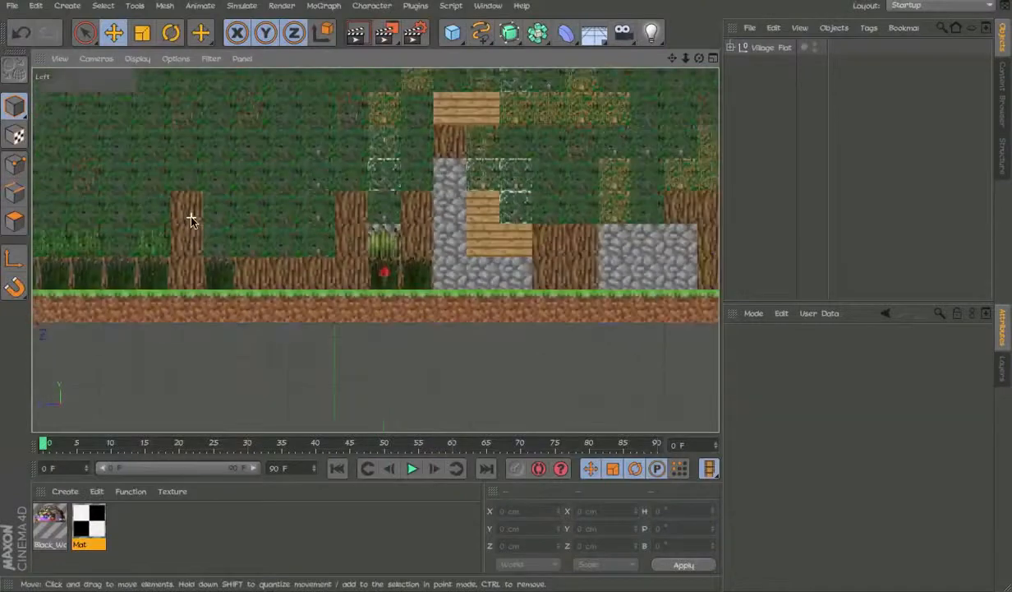
pyautogui.keyDown('alt'); pyautogui.moveTo(192, 219); pyautogui.dragTo(169, 243, button='middle'); pyautogui.keyUp('alt')
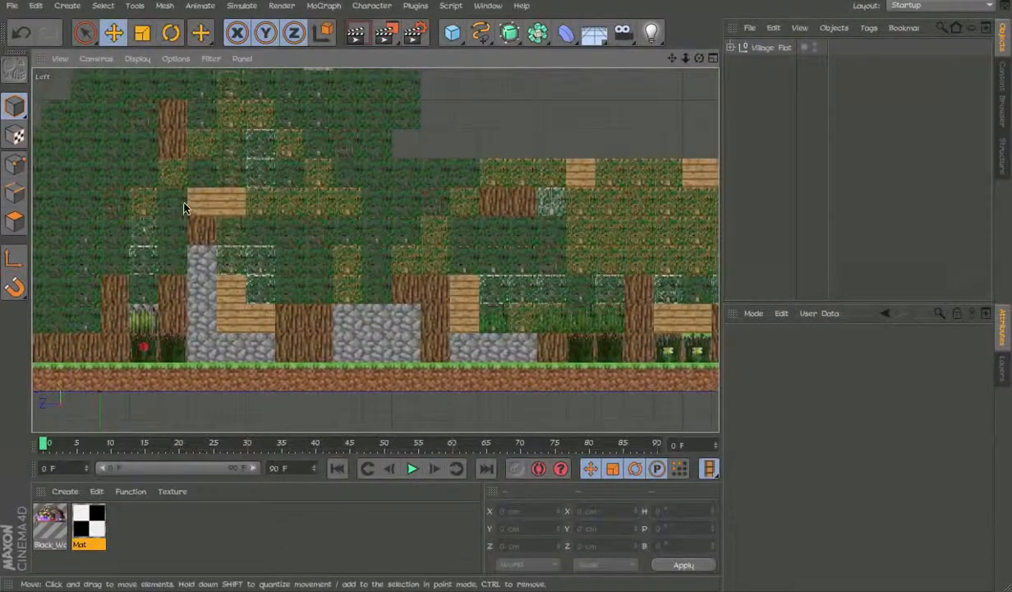
pyautogui.click(96, 58)
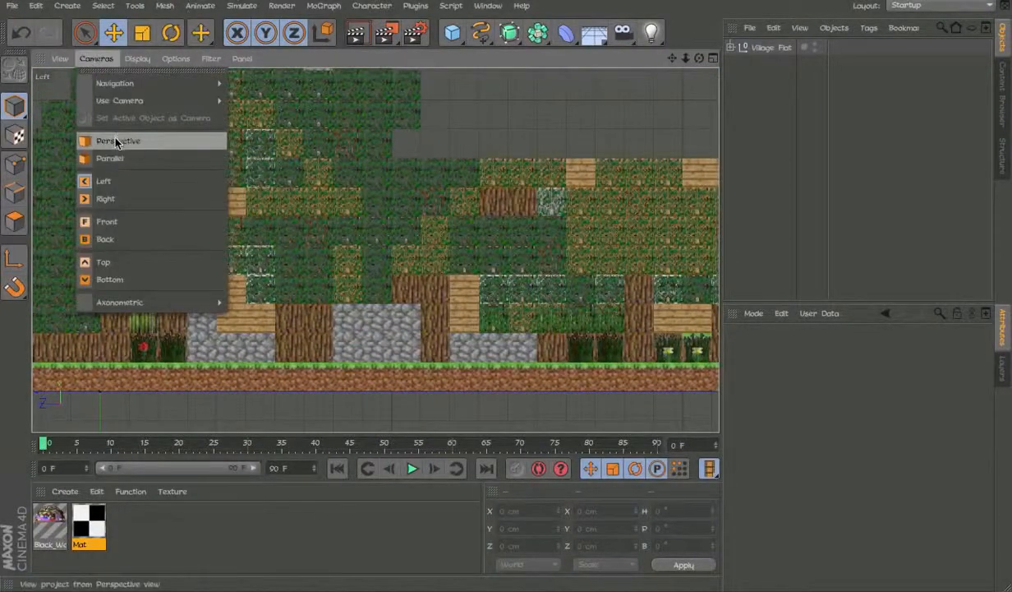
pyautogui.click(116, 142)
# Set the Right view to Gouraud Shading and frame the village's side in it.
pyautogui.press('F3')
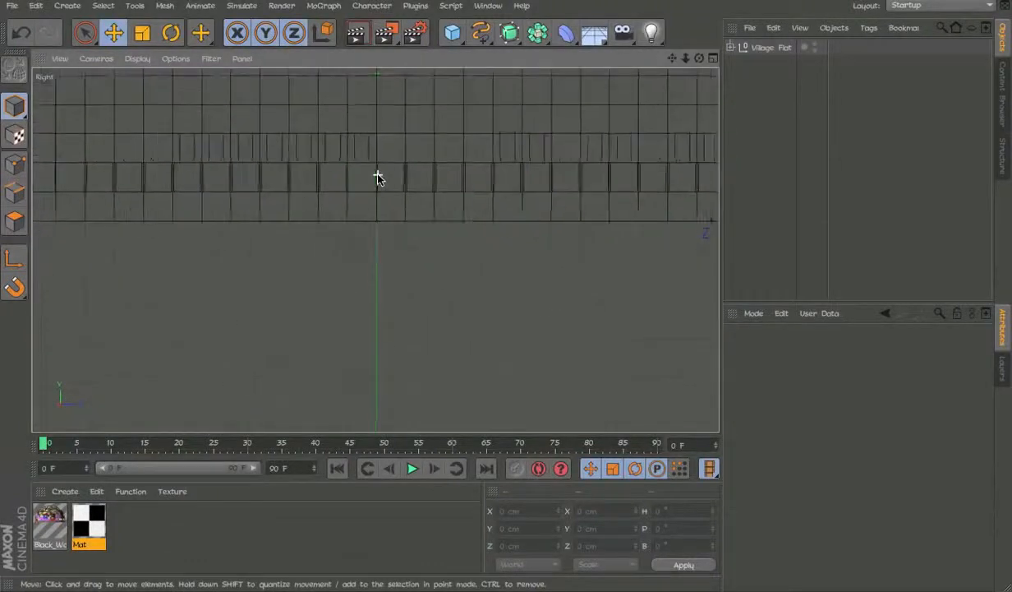
pyautogui.keyDown('alt'); pyautogui.moveTo(378, 178); pyautogui.dragTo(398, 356, button='middle'); pyautogui.keyUp('alt')
pyautogui.scroll(-3, 397, 356)
pyautogui.click(176, 59)
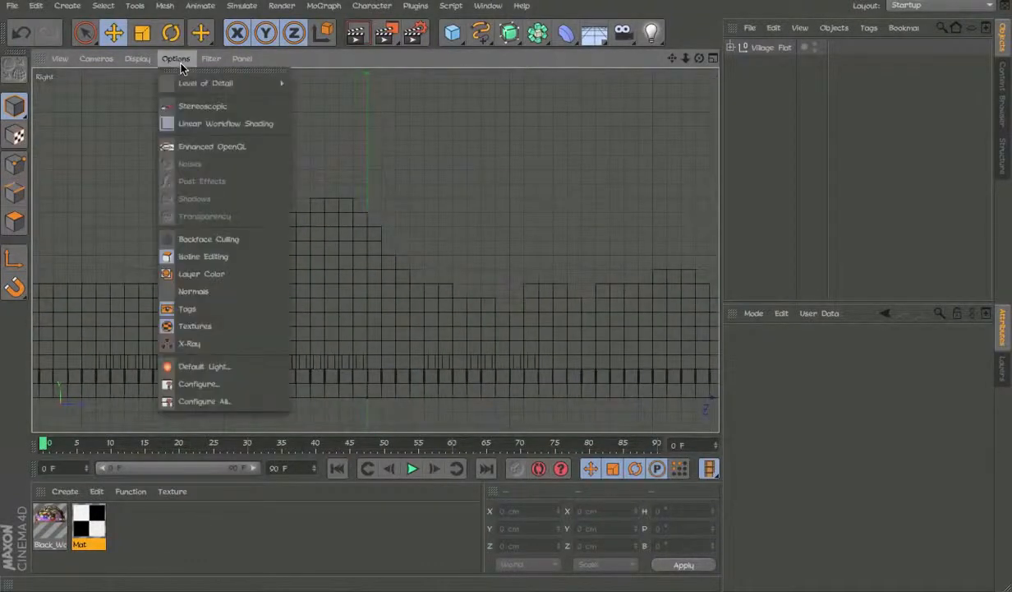
pyautogui.click(137, 59)
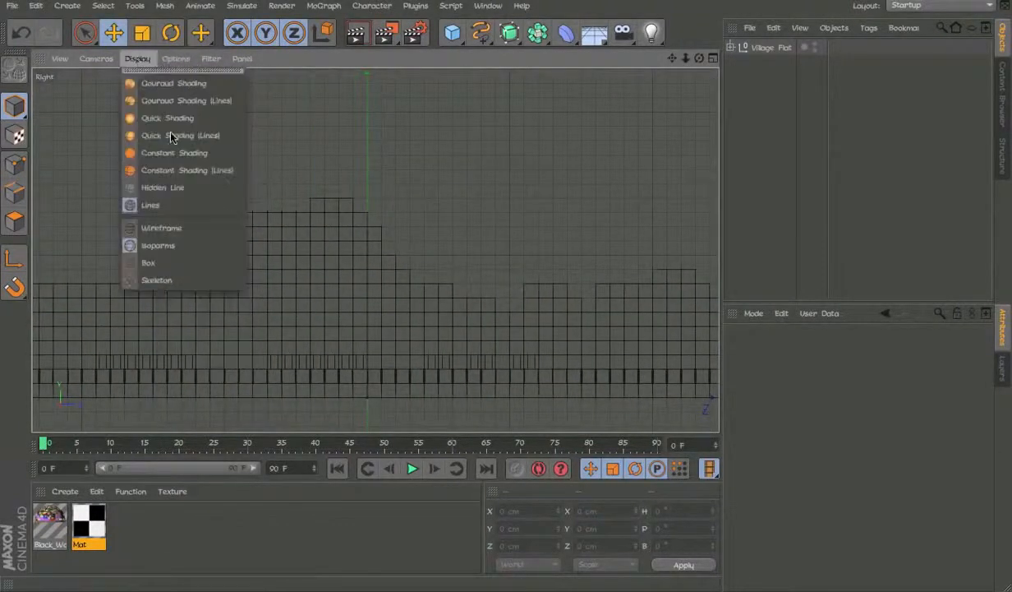
pyautogui.click(168, 83)
pyautogui.click(138, 59)
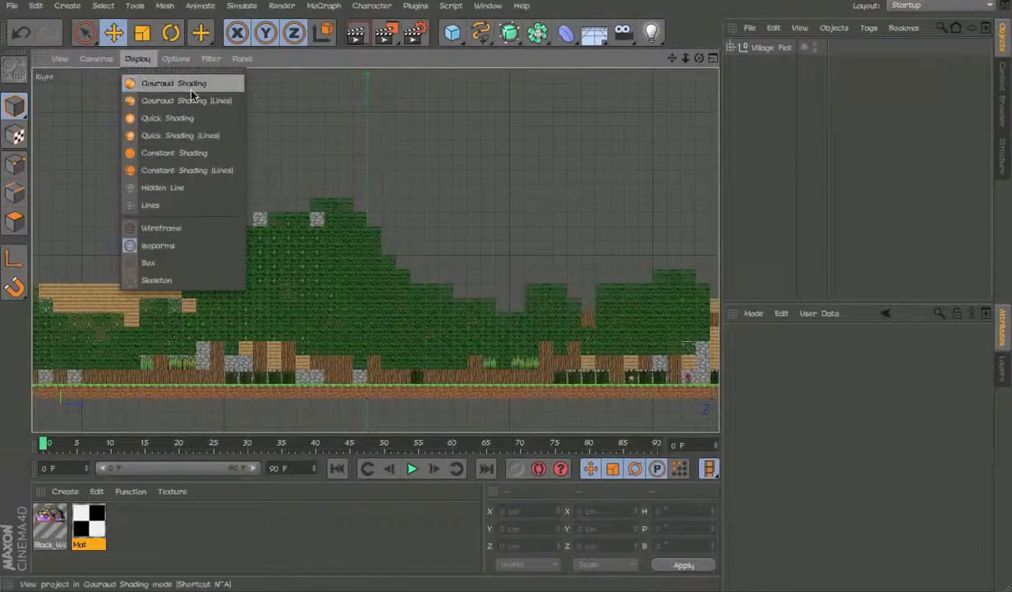
pyautogui.click(185, 79)
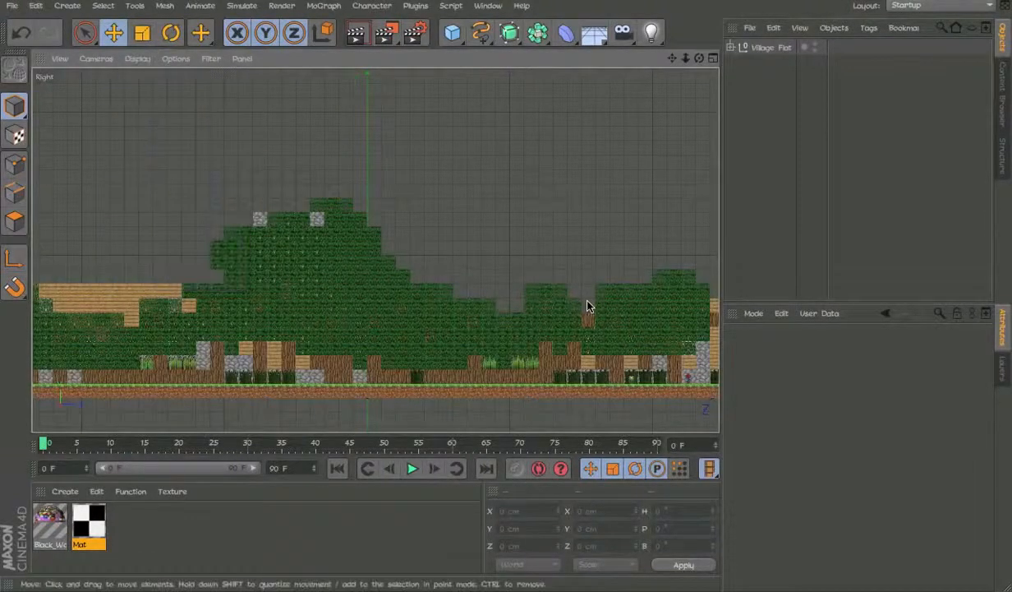
pyautogui.keyDown('alt'); pyautogui.moveTo(587, 299); pyautogui.dragTo(590, 293, button='middle'); pyautogui.keyUp('alt')
# Return to the Perspective viewport and switch its camera to the Isometric axonometric view, framing the village.
pyautogui.press('F1')
pyautogui.keyDown('alt'); pyautogui.moveTo(355, 207); pyautogui.dragTo(375, 235); pyautogui.keyUp('alt')
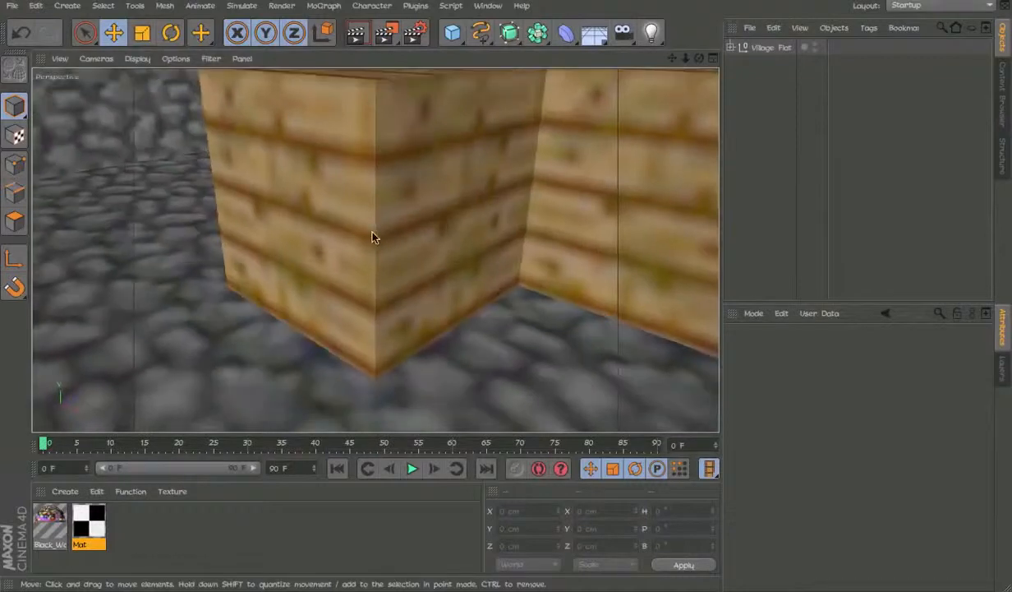
pyautogui.scroll(3, 374, 234)
pyautogui.click(60, 58)
pyautogui.click(97, 58)
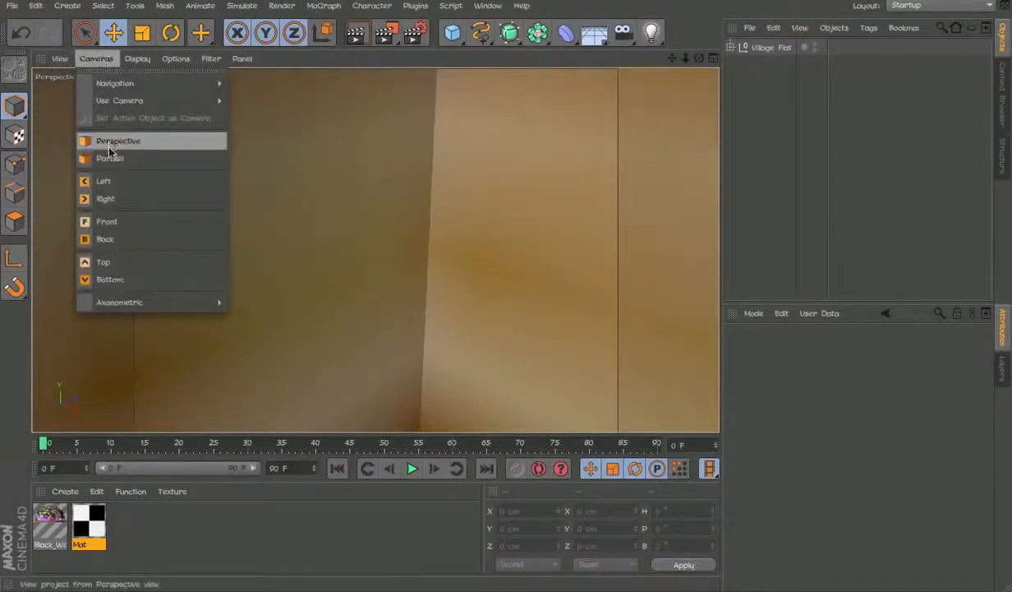
pyautogui.moveTo(145, 303)
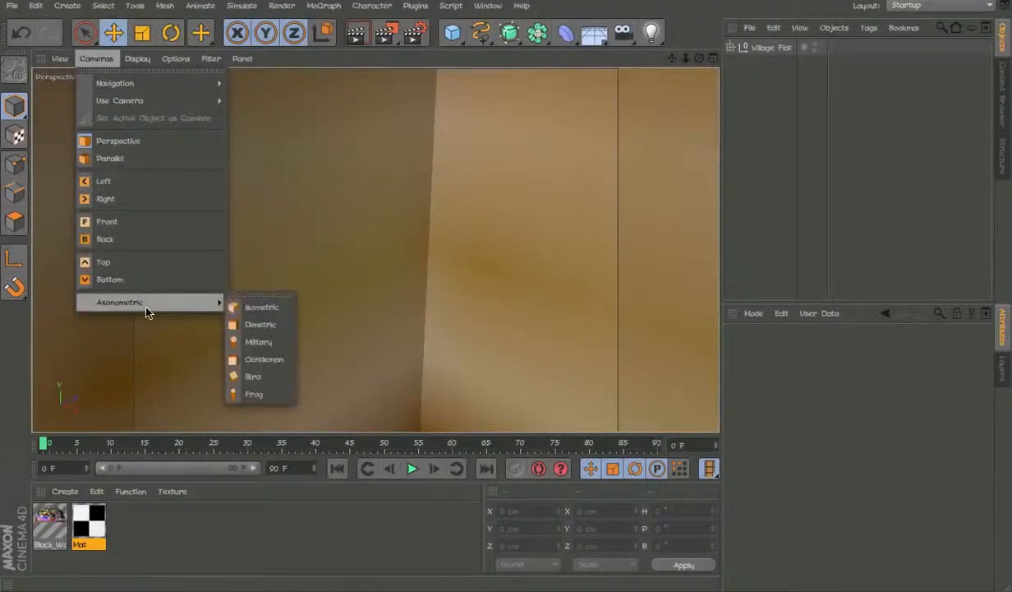
pyautogui.click(279, 302)
pyautogui.keyDown('alt'); pyautogui.moveTo(412, 251); pyautogui.dragTo(329, 272, button='right'); pyautogui.keyUp('alt')
# Add a camera to the isometric village scene to check its Projection options, and delete the camera.
pyautogui.click(623, 33)
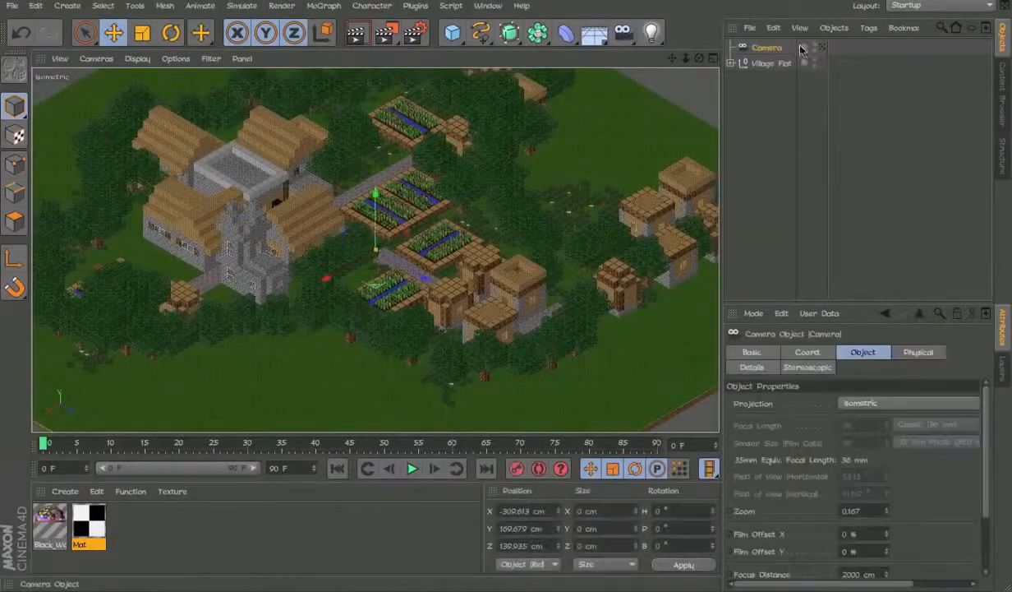
pyautogui.click(927, 400)
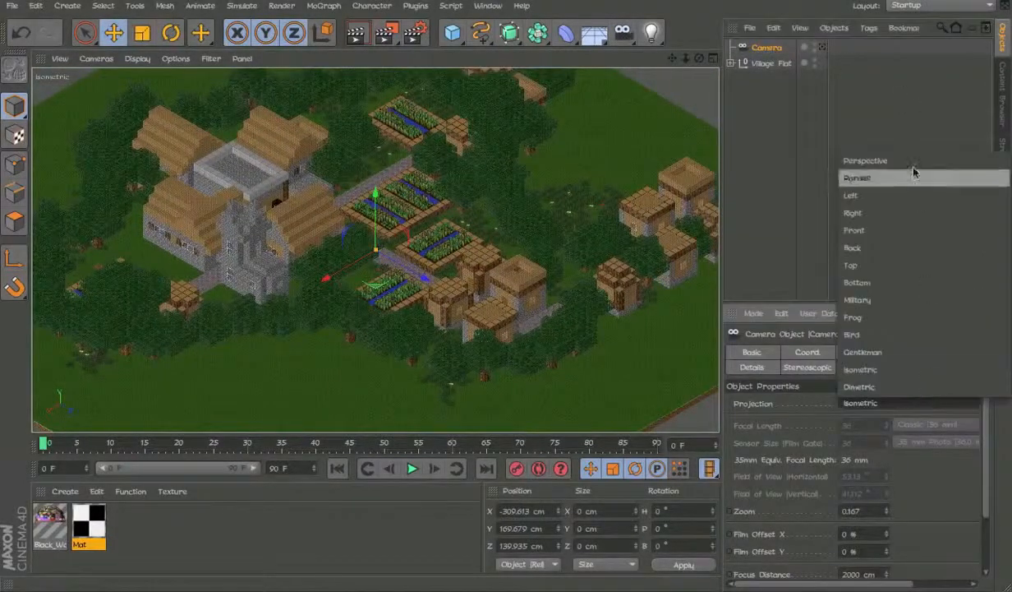
pyautogui.click(771, 47)
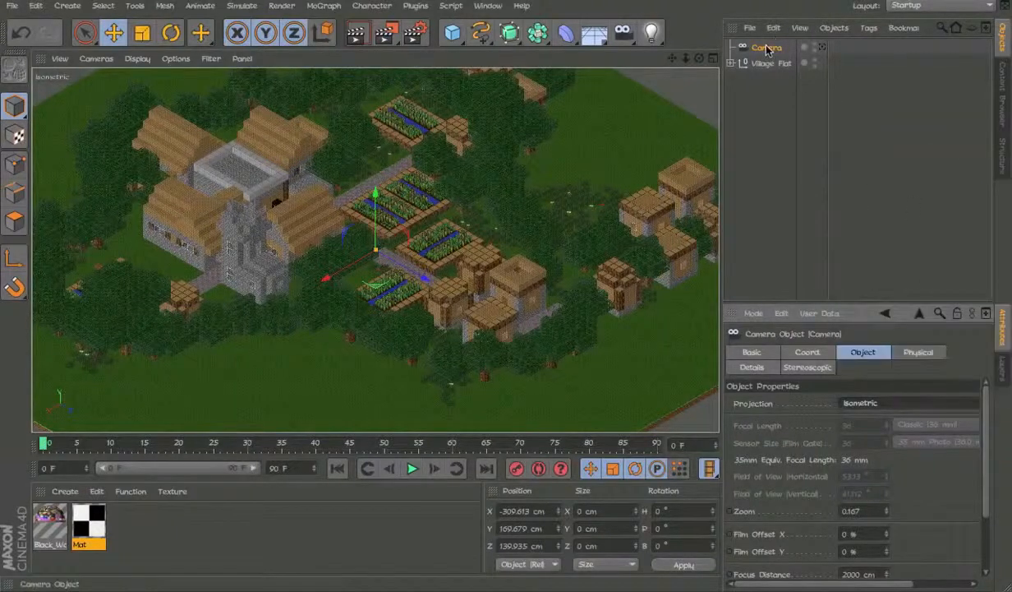
pyautogui.click(768, 49)
pyautogui.press('Delete')
# Switch the viewport camera to the Dimetric axonometric view and frame the village's houses and crop fields in it.
pyautogui.keyDown('alt'); pyautogui.moveTo(301, 167); pyautogui.dragTo(279, 202, button='middle'); pyautogui.keyUp('alt')
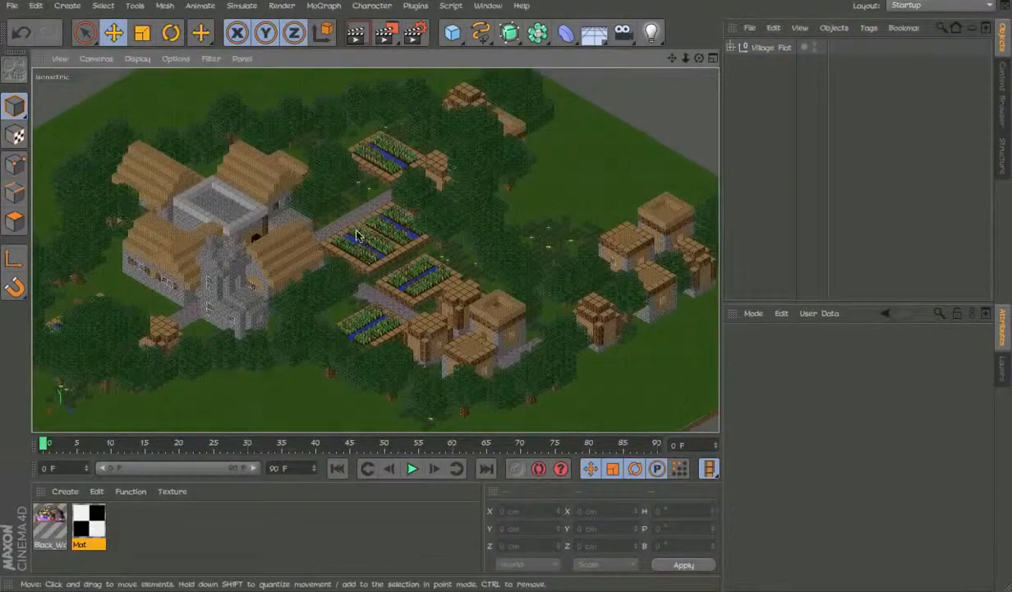
pyautogui.click(96, 58)
pyautogui.moveTo(216, 301)
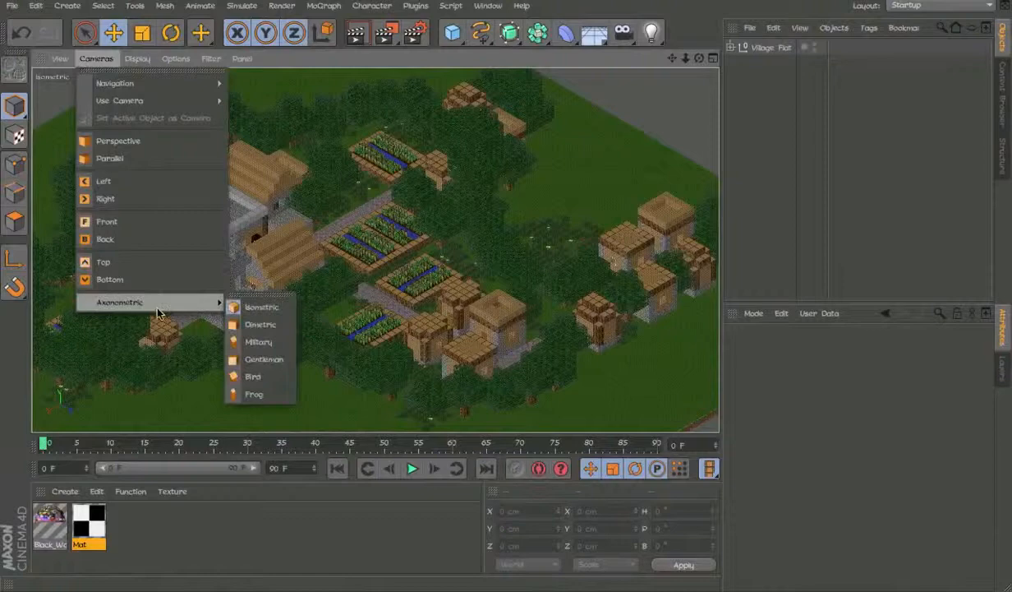
pyautogui.click(264, 329)
pyautogui.keyDown('alt'); pyautogui.moveTo(335, 258); pyautogui.dragTo(294, 213, button='middle'); pyautogui.keyUp('alt')
pyautogui.keyDown('alt'); pyautogui.moveTo(441, 243); pyautogui.dragTo(344, 294, button='right'); pyautogui.keyUp('alt')
pyautogui.keyDown('alt'); pyautogui.moveTo(344, 294); pyautogui.dragTo(280, 332, button='middle'); pyautogui.keyUp('alt')
pyautogui.keyDown('alt'); pyautogui.moveTo(415, 252); pyautogui.dragTo(286, 333, button='middle'); pyautogui.keyUp('alt')
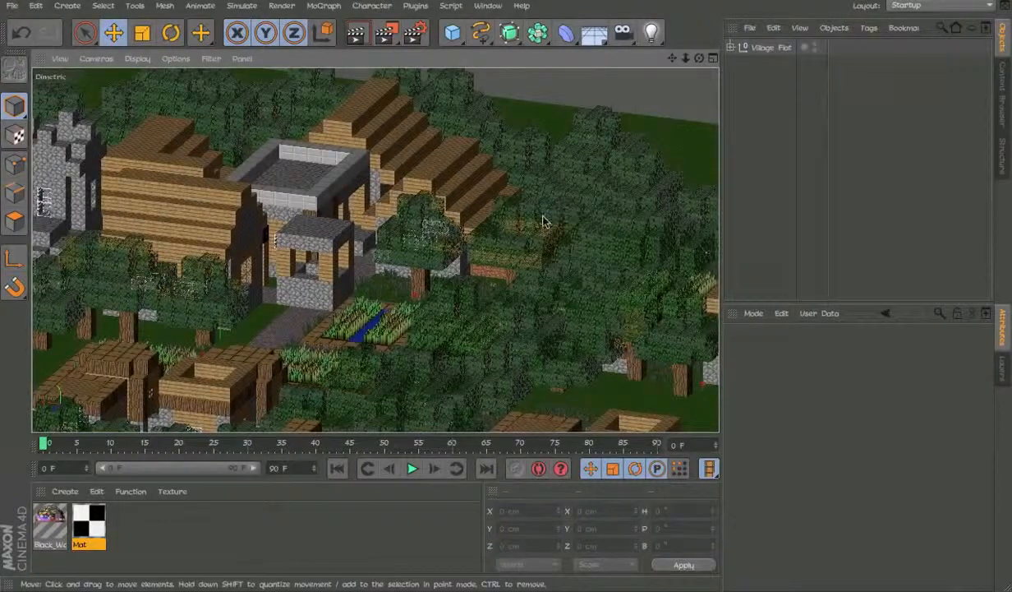
# Open the Customize Commands manager and filter its command names by "live sel".
pyautogui.click(85, 32)
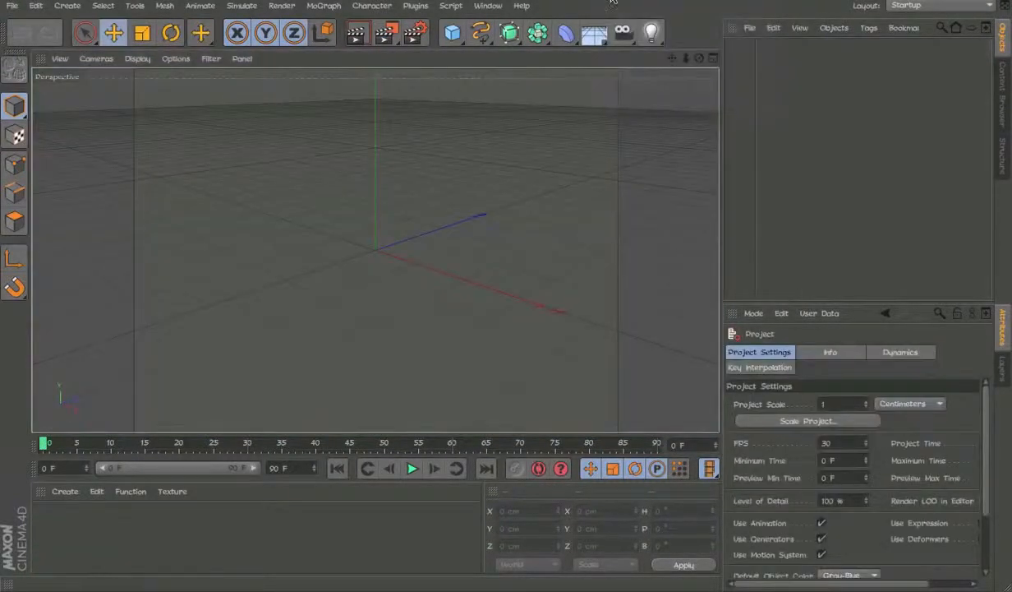
pyautogui.click(481, 10)
pyautogui.moveTo(528, 30)
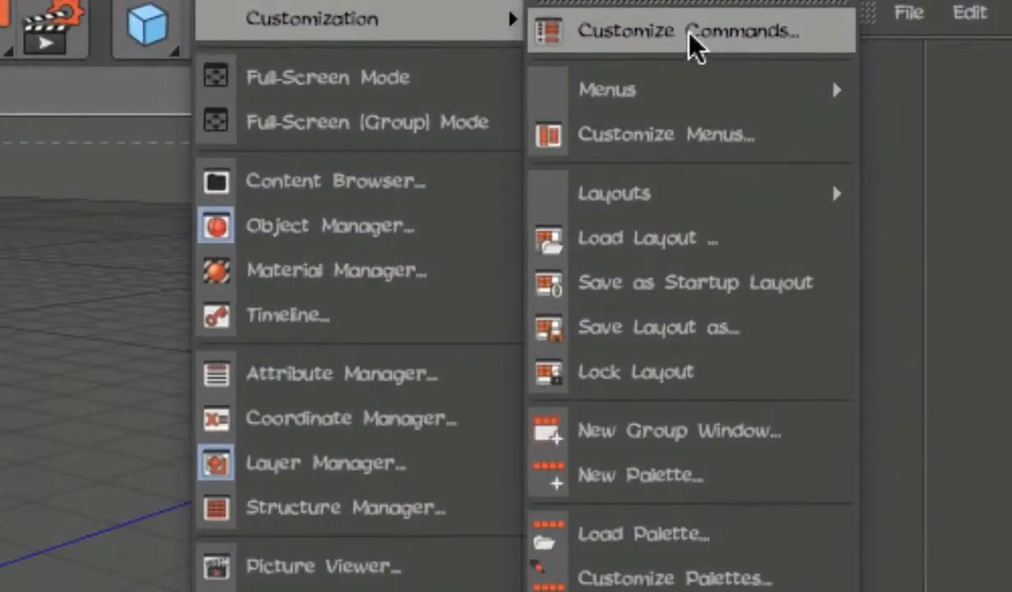
pyautogui.click(676, 38)
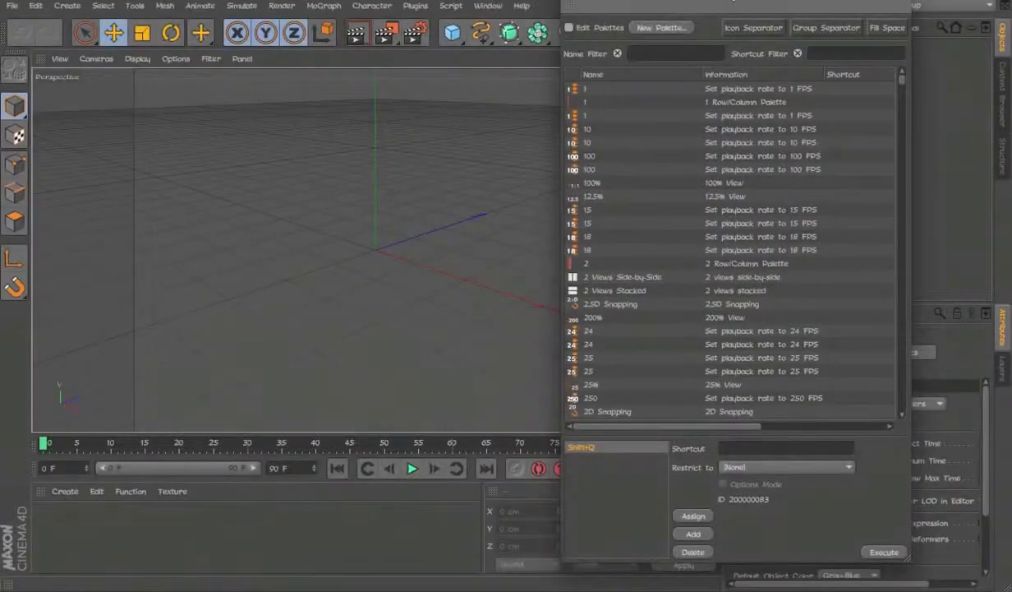
pyautogui.moveTo(733, 0); pyautogui.dragTo(700, 0)
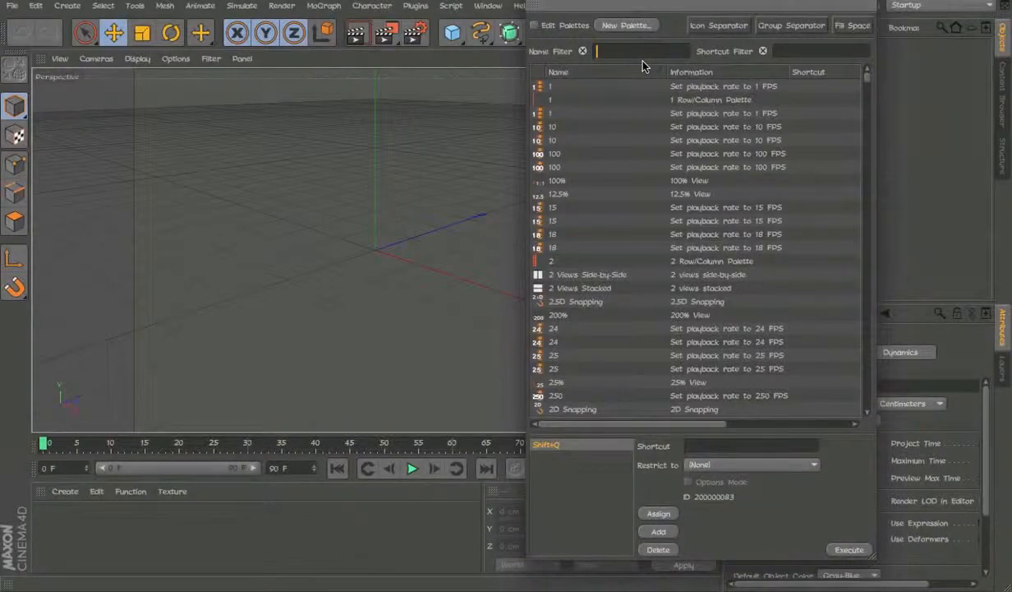
pyautogui.write('live sel')
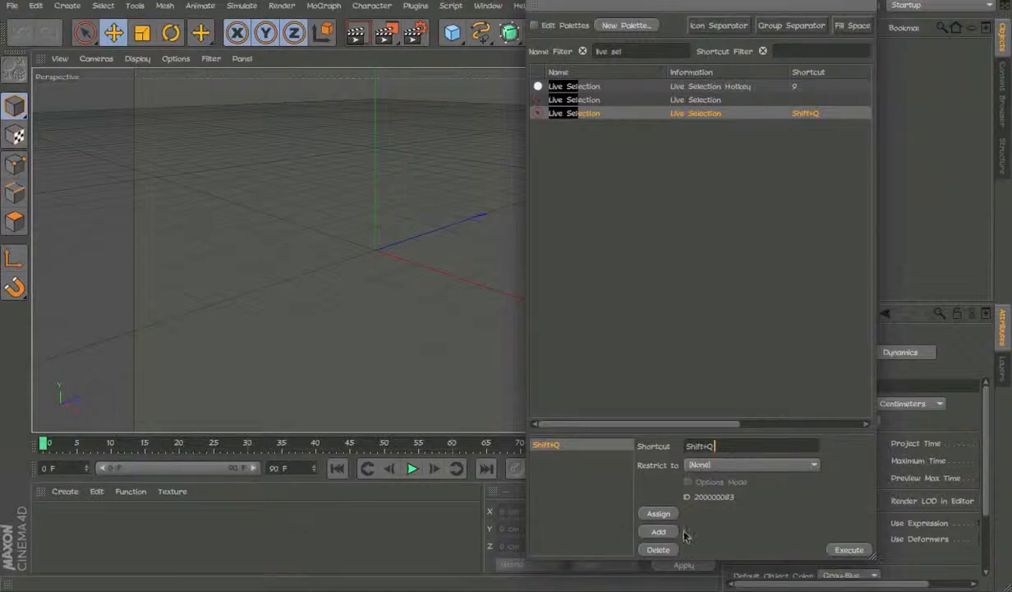
# Remove the existing shortcut from the Live Selection command and give it the shortcut Shift+Q again.
pyautogui.click(658, 550)
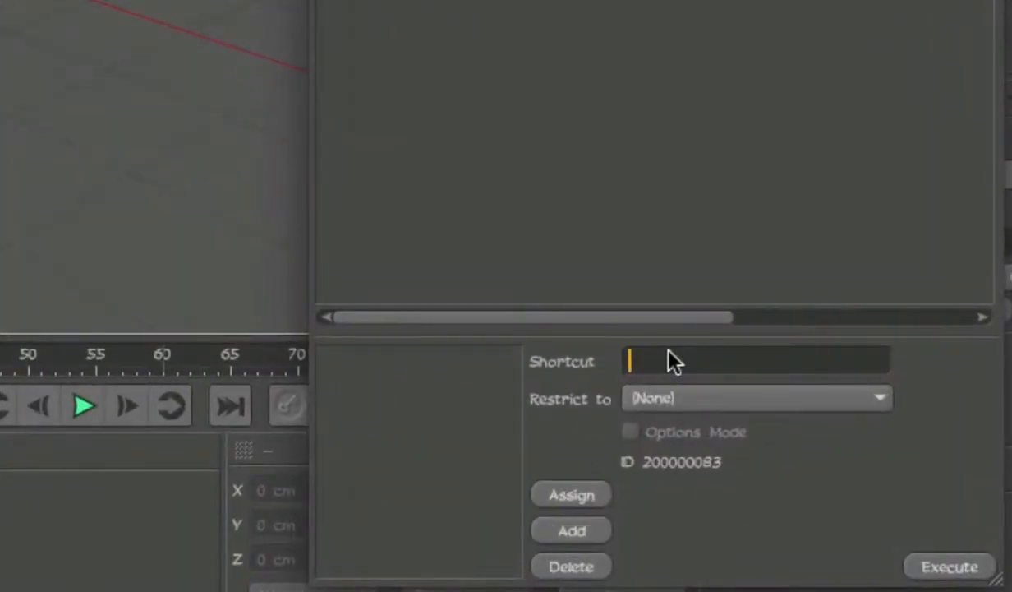
pyautogui.hotkey('shift', 'q')
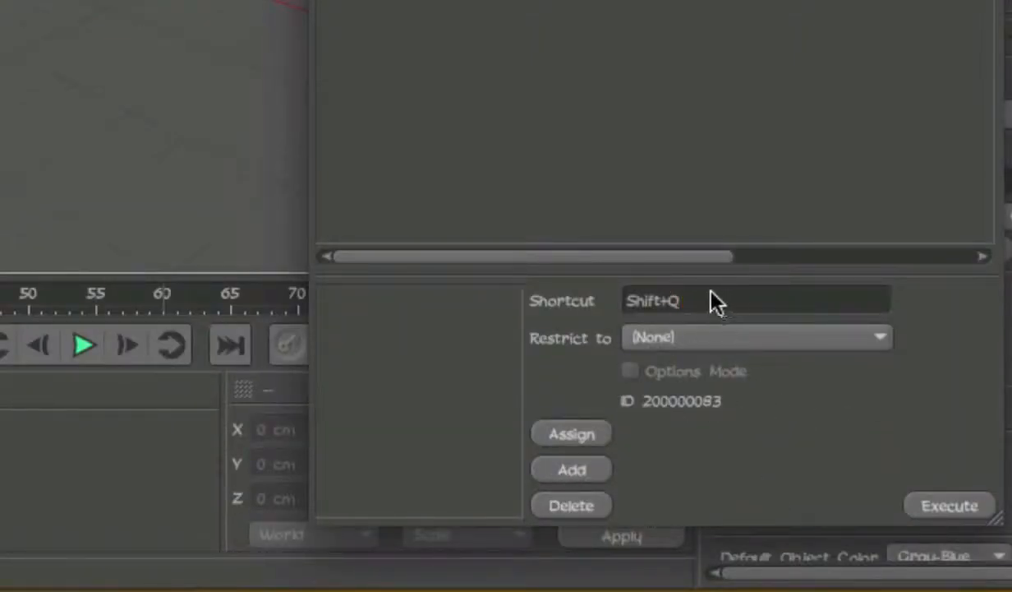
pyautogui.click(576, 471)
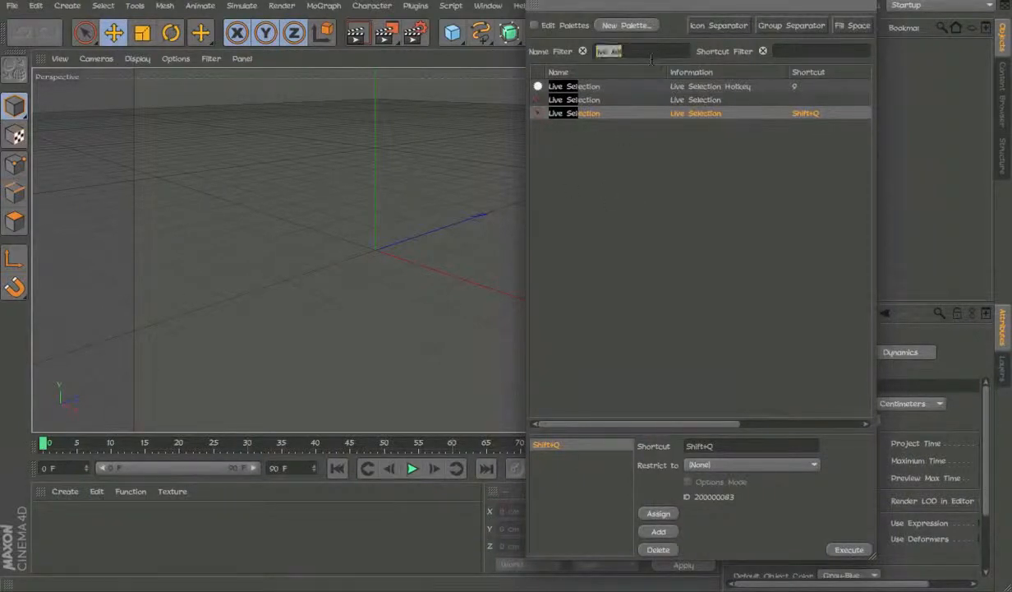
pyautogui.moveTo(662, 3); pyautogui.dragTo(508, 15)
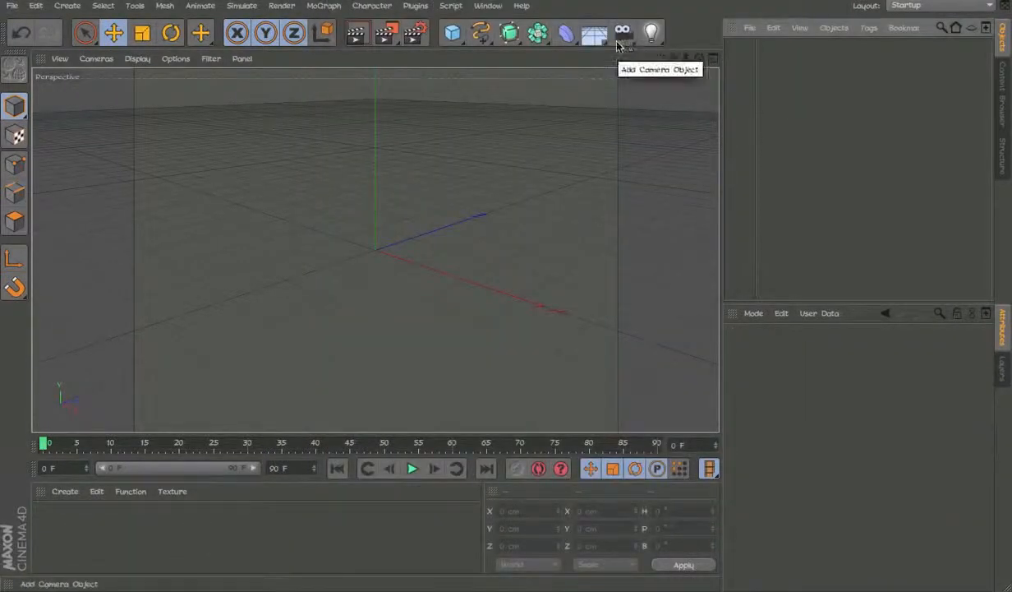
# Add a camera and a cube to the empty scene and look through the new camera.
pyautogui.click(621, 34)
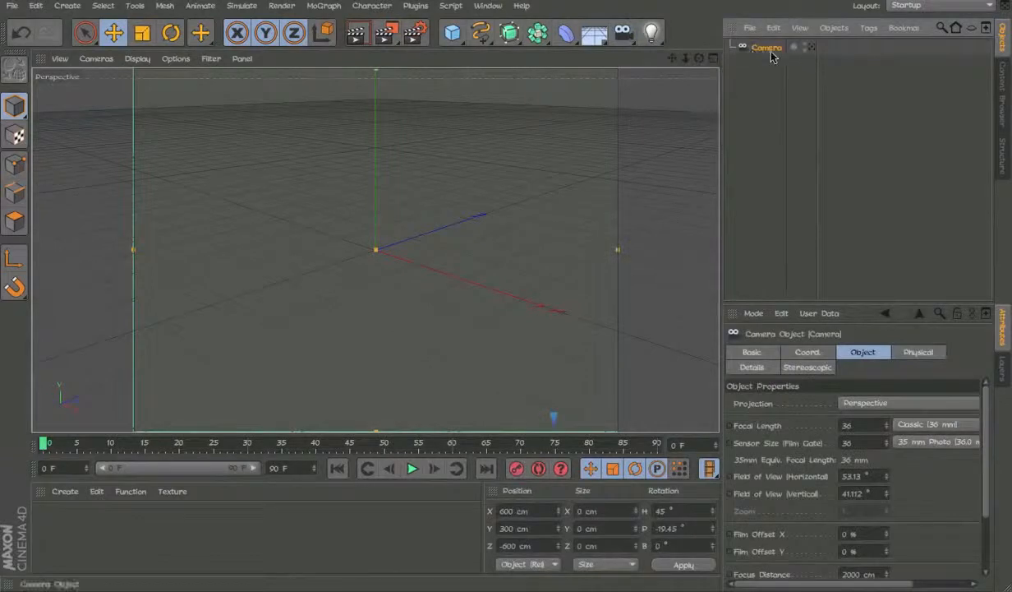
pyautogui.keyDown('alt'); pyautogui.moveTo(581, 249); pyautogui.dragTo(402, 253); pyautogui.keyUp('alt')
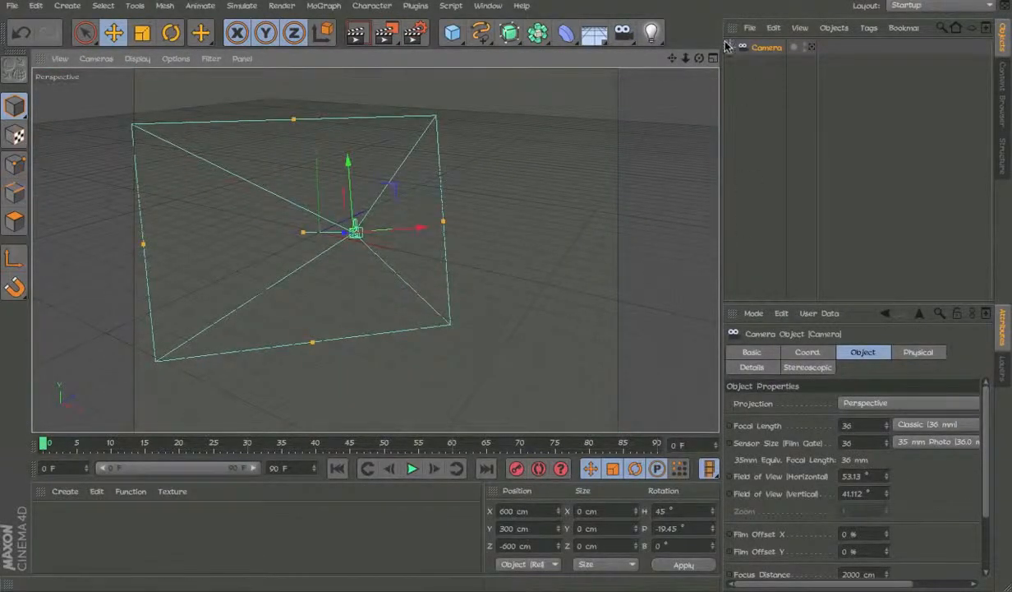
pyautogui.click(453, 33)
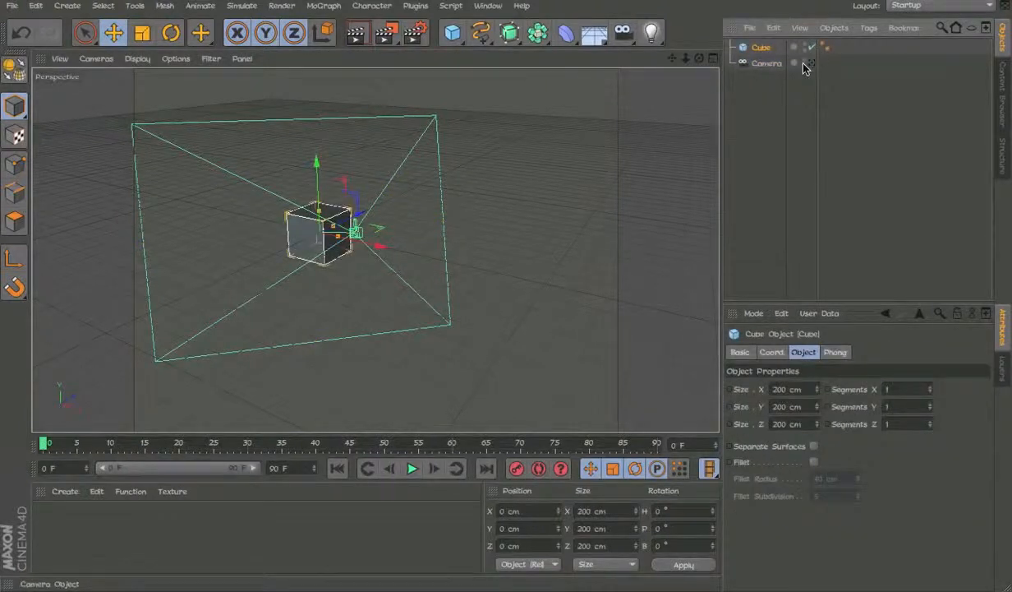
pyautogui.click(809, 65)
pyautogui.click(810, 65)
pyautogui.click(810, 65)
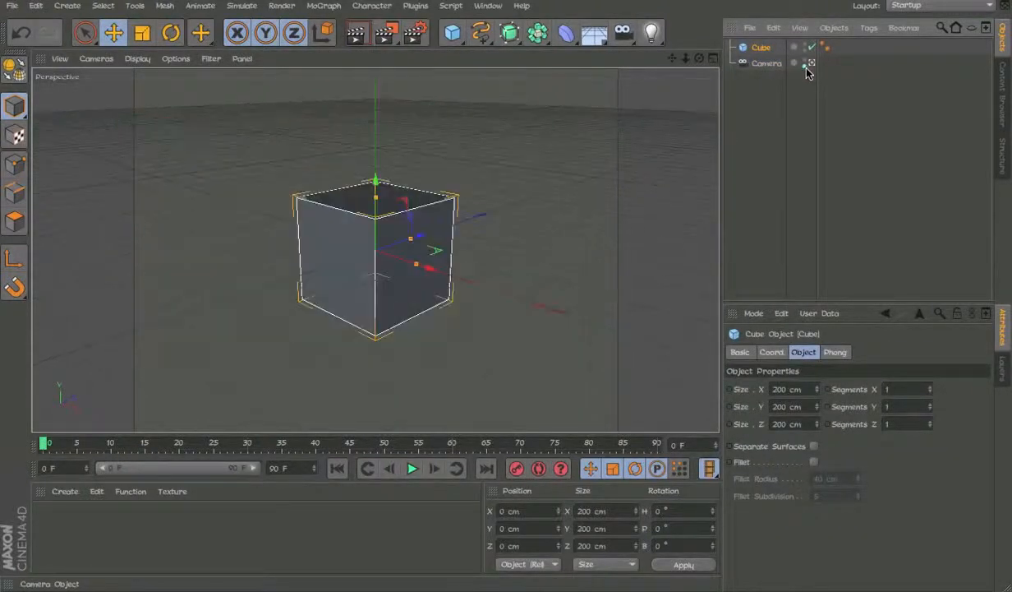
pyautogui.keyDown('alt'); pyautogui.moveTo(479, 253); pyautogui.dragTo(491, 247, button='middle'); pyautogui.keyUp('alt')
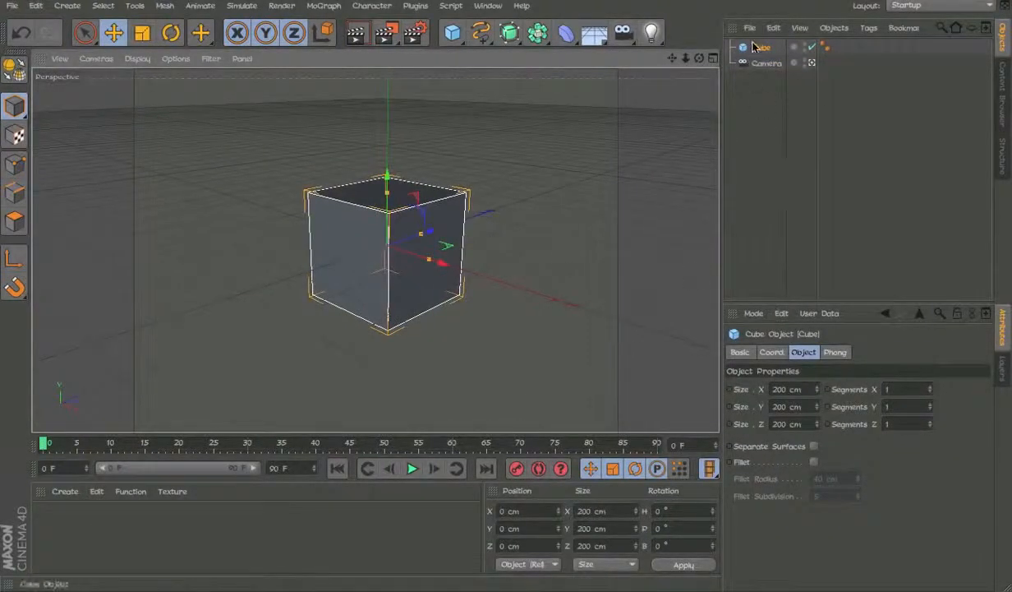
# Set the camera's focal length to 28 and bring the camera closer to the cube.
pyautogui.click(764, 63)
pyautogui.moveTo(888, 425); pyautogui.dragTo(863, 428)
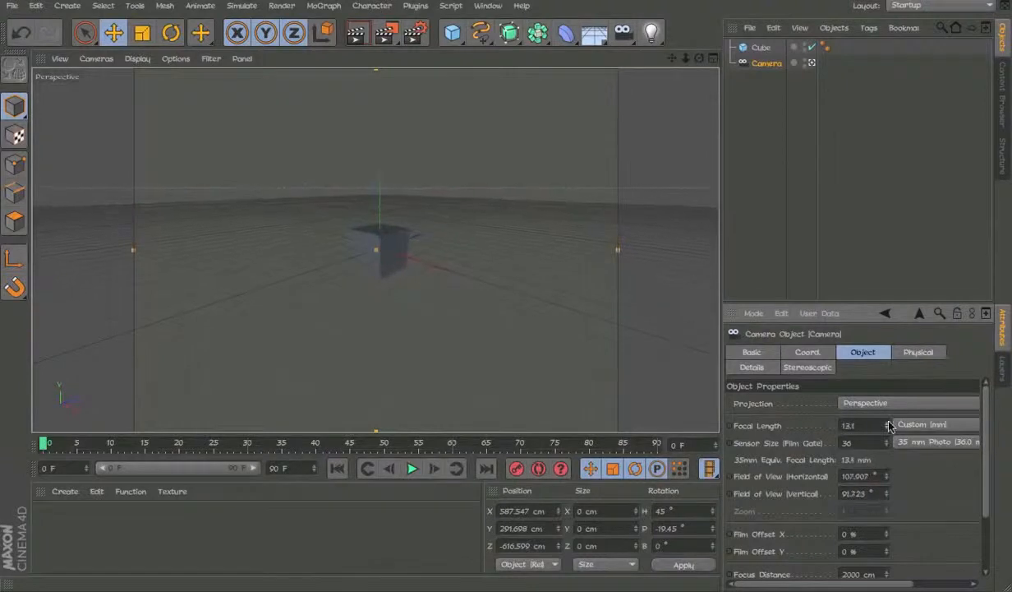
pyautogui.keyDown('alt'); pyautogui.moveTo(419, 237); pyautogui.dragTo(457, 244, button='right'); pyautogui.keyUp('alt')
pyautogui.keyDown('alt'); pyautogui.moveTo(368, 230); pyautogui.dragTo(398, 276, button='right'); pyautogui.keyUp('alt')
pyautogui.click(865, 425)
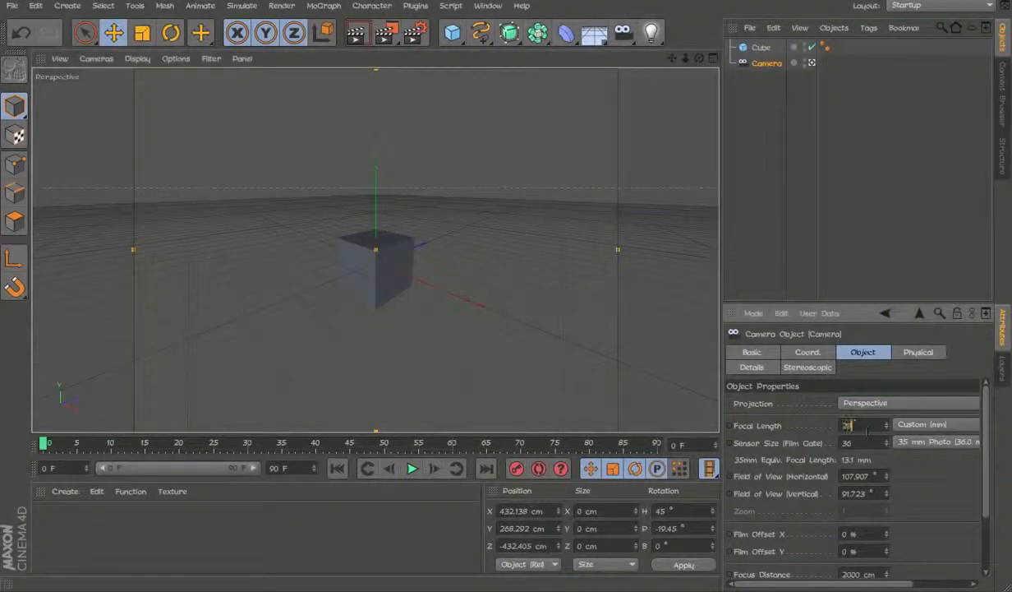
pyautogui.write('28')
pyautogui.press('Return')
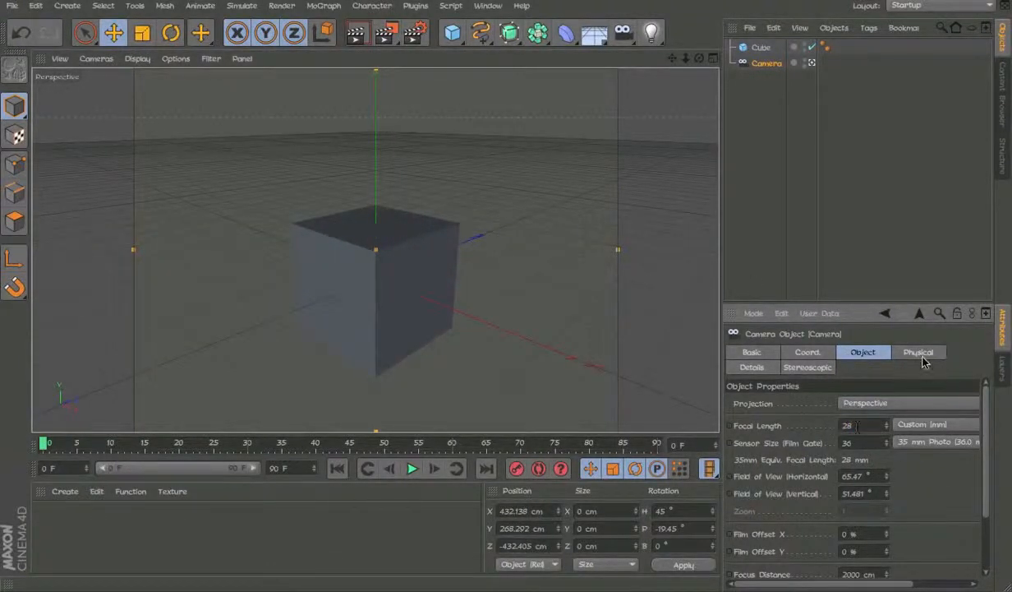
# Look through the camera's Physical, Coordinates, Stereoscopic and Details settings.
pyautogui.click(920, 355)
pyautogui.click(807, 352)
pyautogui.click(805, 368)
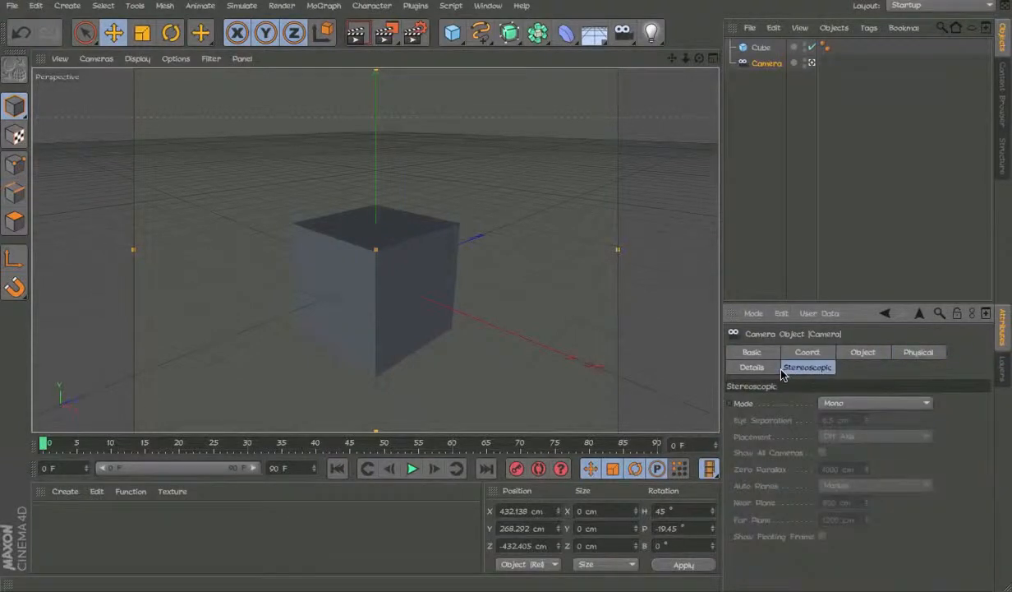
pyautogui.click(767, 369)
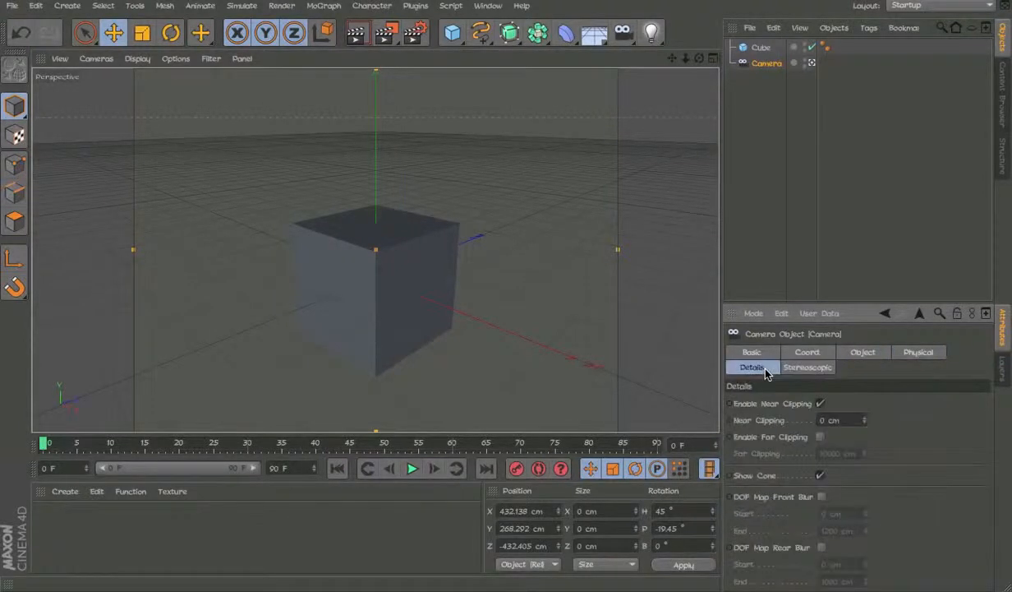
pyautogui.click(816, 157)
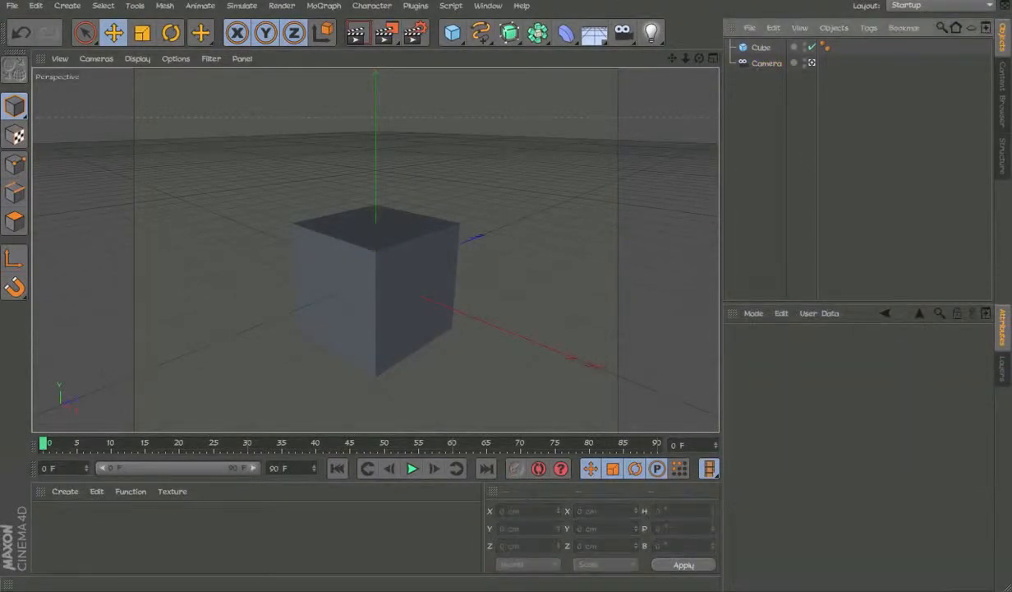
# Delete the cube and the camera from the scene.
pyautogui.click(401, 333)
pyautogui.press('Delete')
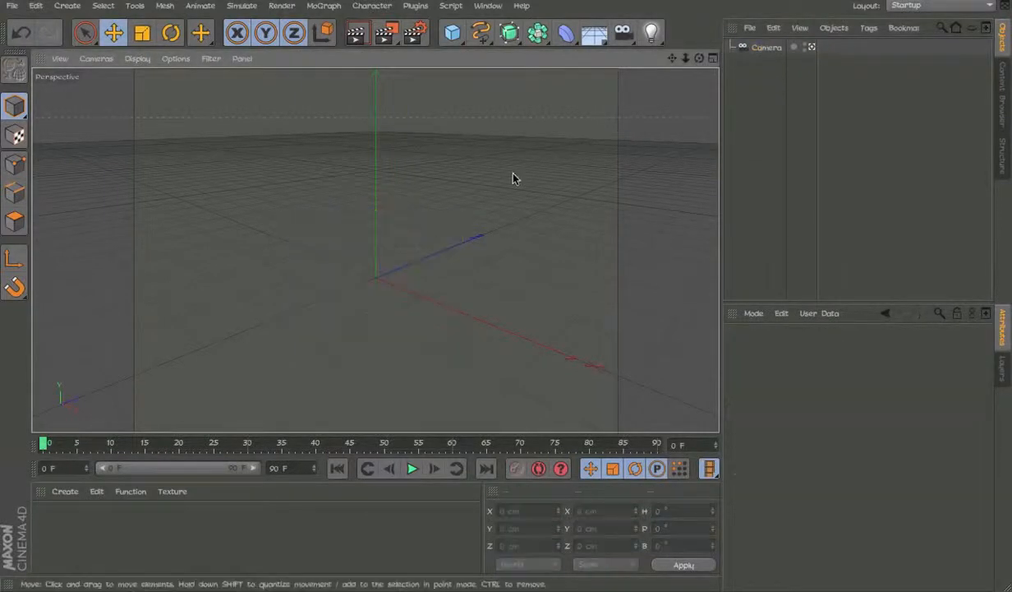
pyautogui.click(749, 27)
pyautogui.click(749, 47)
pyautogui.press('Delete')
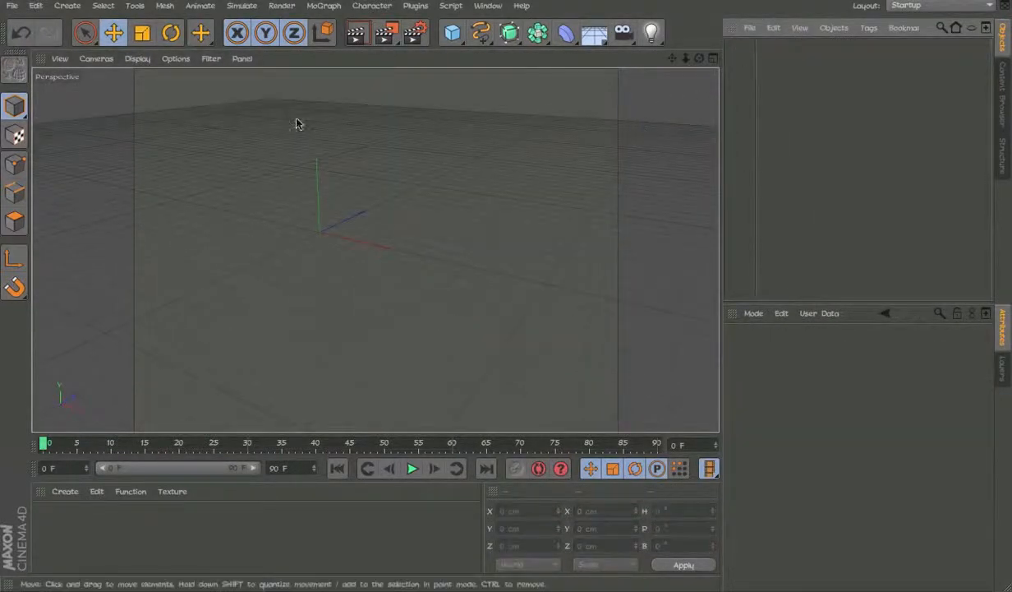
# Pan and rotate the empty Perspective view and revert the view changes one by one with Undo View.
pyautogui.keyDown('alt'); pyautogui.moveTo(373, 188); pyautogui.dragTo(344, 202, button='middle'); pyautogui.keyUp('alt')
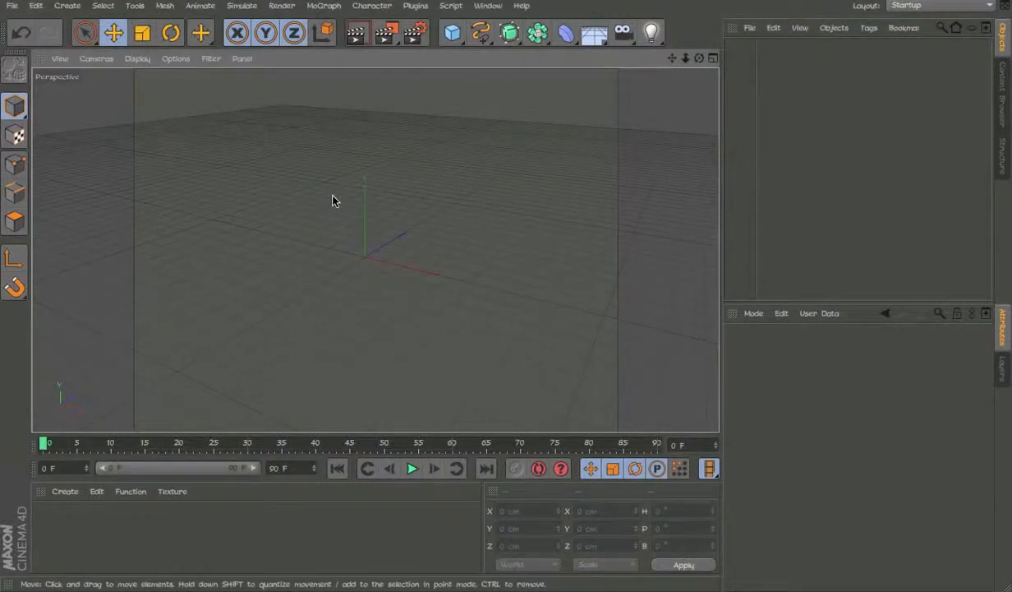
pyautogui.keyDown('alt'); pyautogui.moveTo(333, 200); pyautogui.dragTo(619, 206); pyautogui.keyUp('alt')
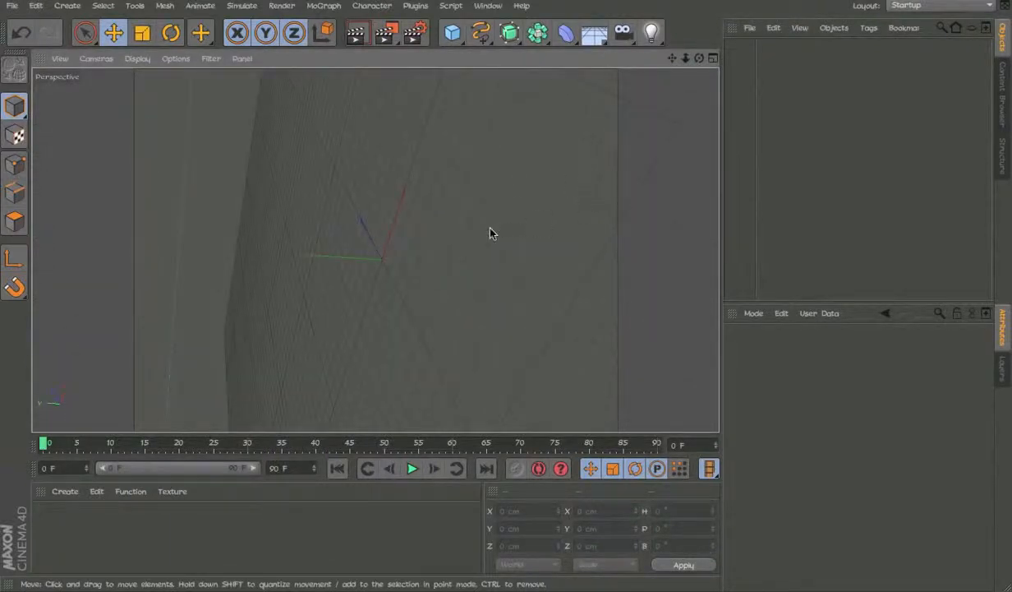
pyautogui.keyDown('alt'); pyautogui.moveTo(490, 233); pyautogui.dragTo(651, 228); pyautogui.keyUp('alt')
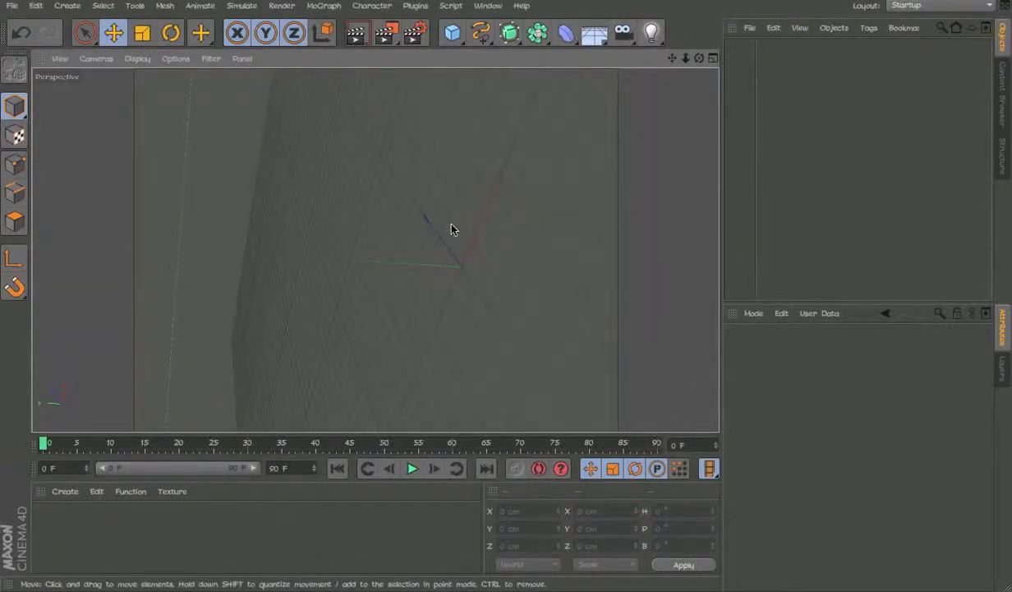
pyautogui.keyDown('alt'); pyautogui.moveTo(451, 228); pyautogui.dragTo(483, 268); pyautogui.keyUp('alt')
pyautogui.click(60, 58)
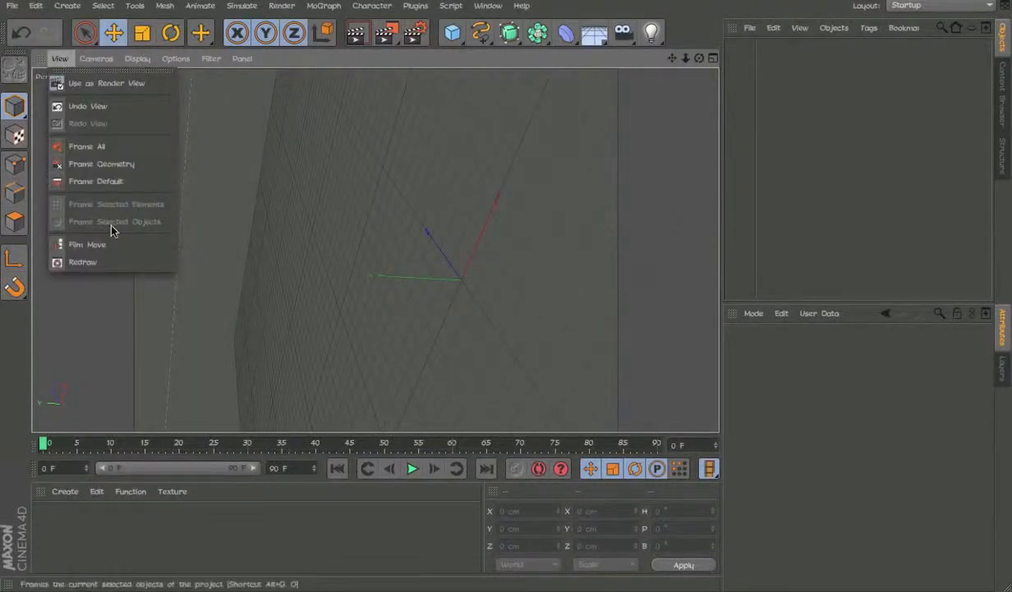
pyautogui.click(82, 106)
pyautogui.click(60, 58)
pyautogui.click(78, 105)
pyautogui.click(66, 59)
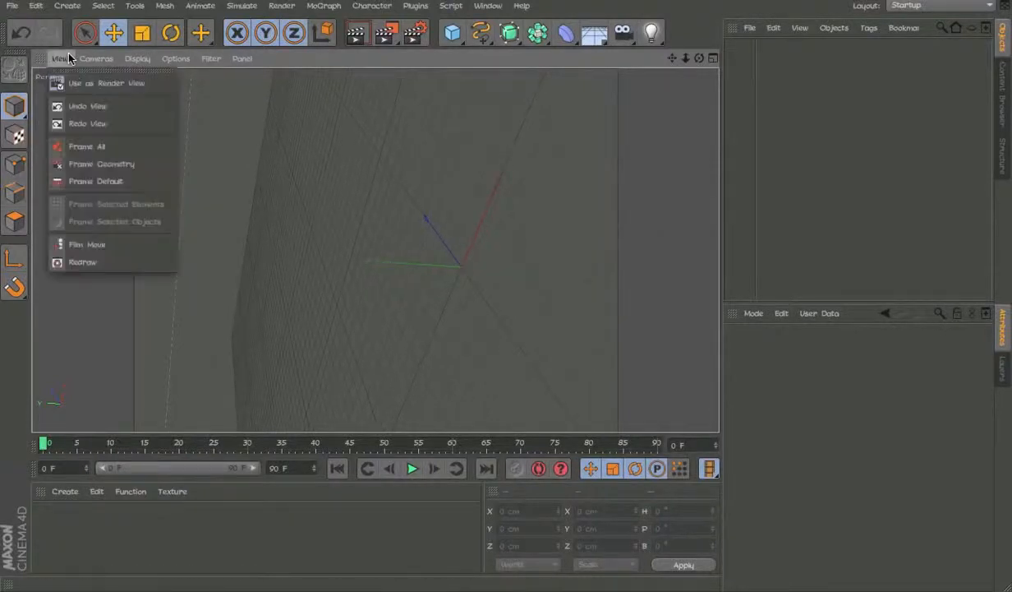
pyautogui.click(78, 105)
pyautogui.click(61, 58)
pyautogui.click(79, 107)
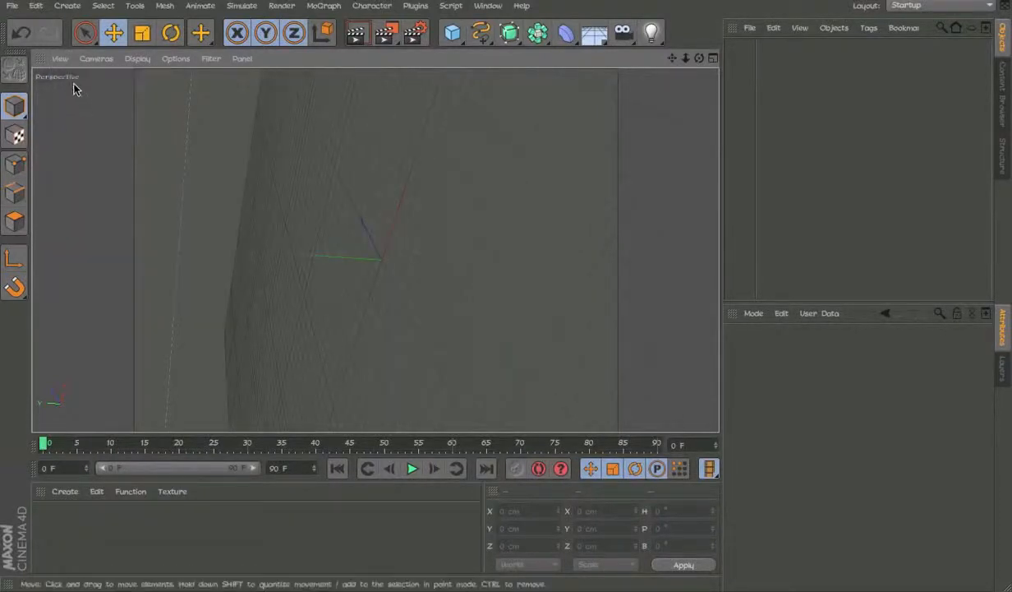
pyautogui.click(60, 59)
pyautogui.click(78, 105)
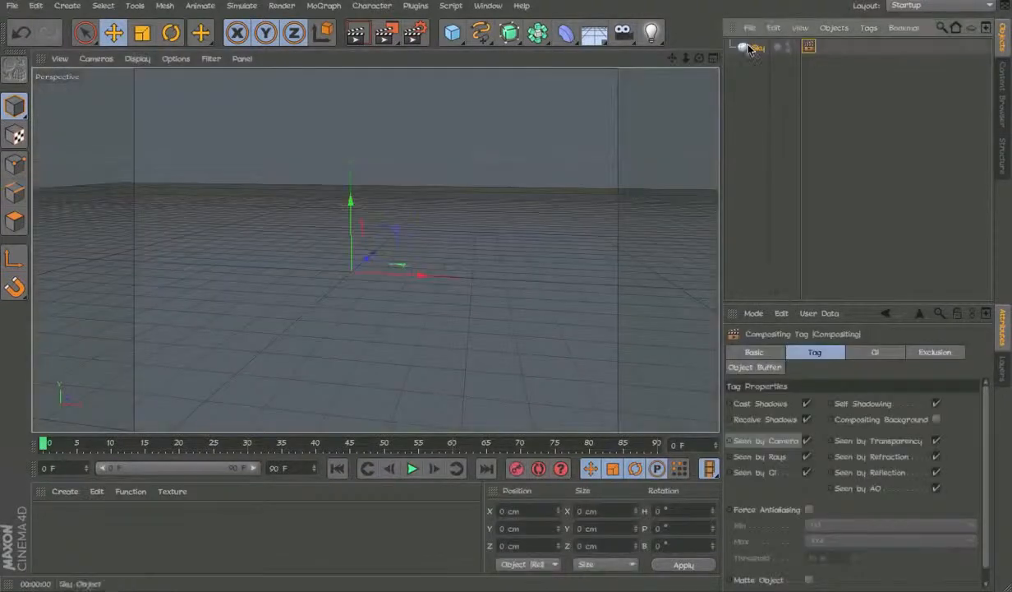
# Delete the Sky object and add a cube primitive to the empty scene.
pyautogui.click(749, 49)
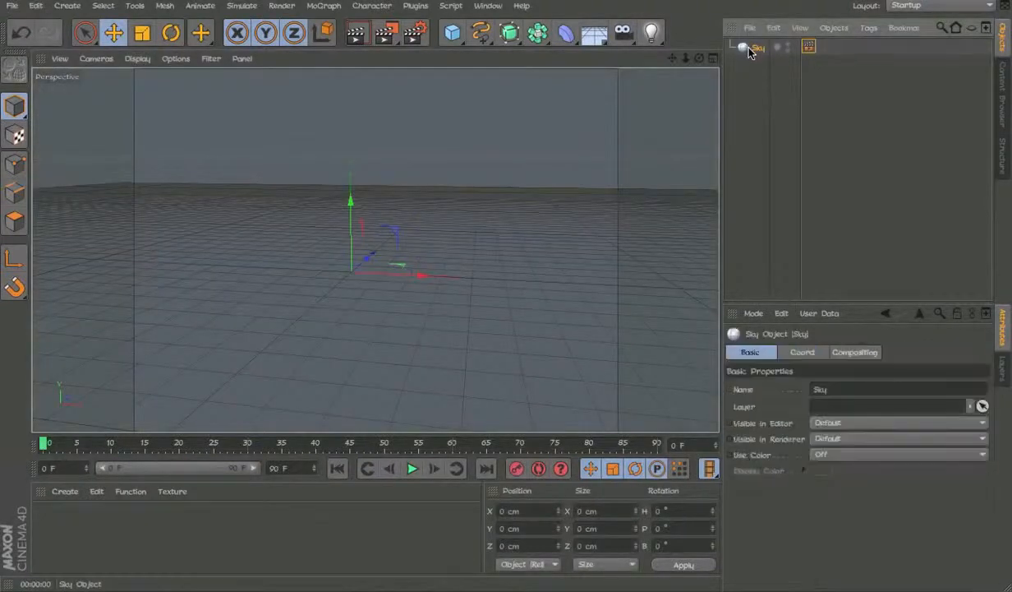
pyautogui.press('Delete')
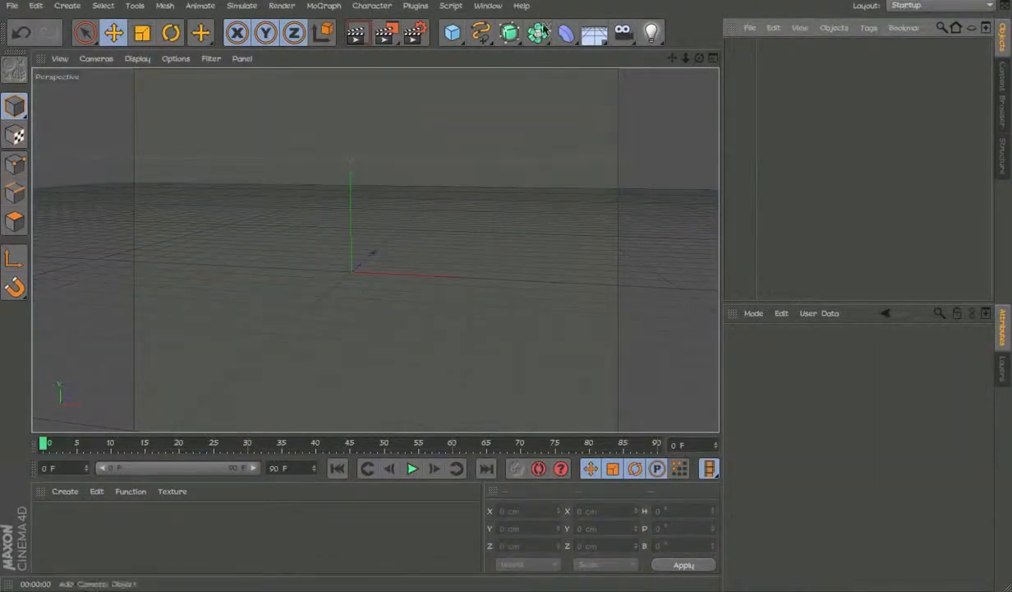
pyautogui.moveTo(452, 31); pyautogui.dragTo(567, 51)
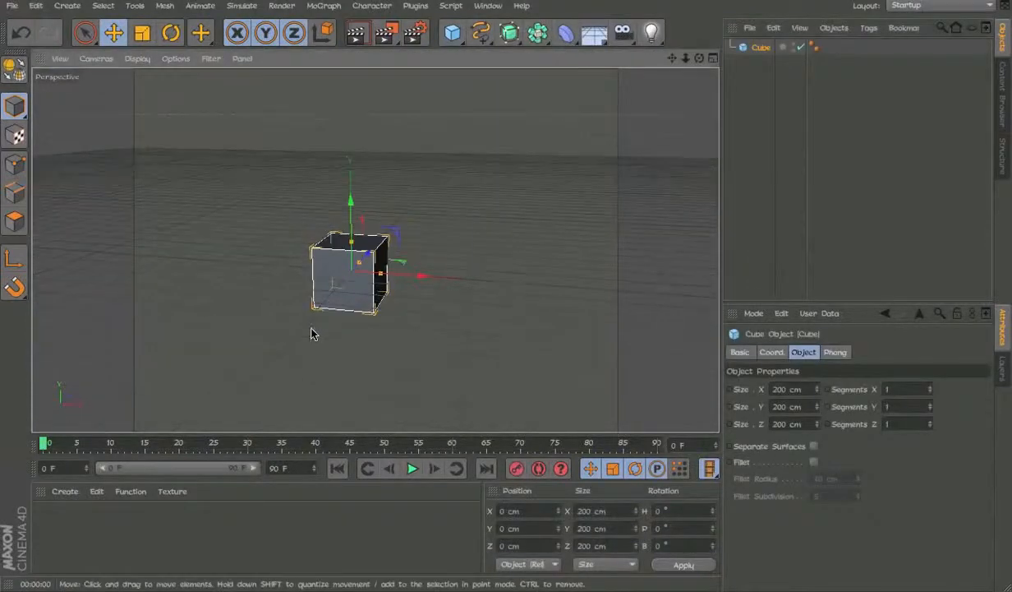
# Add a Compositing tag to the cube.
pyautogui.rightClick(754, 48)
pyautogui.moveTo(813, 4)
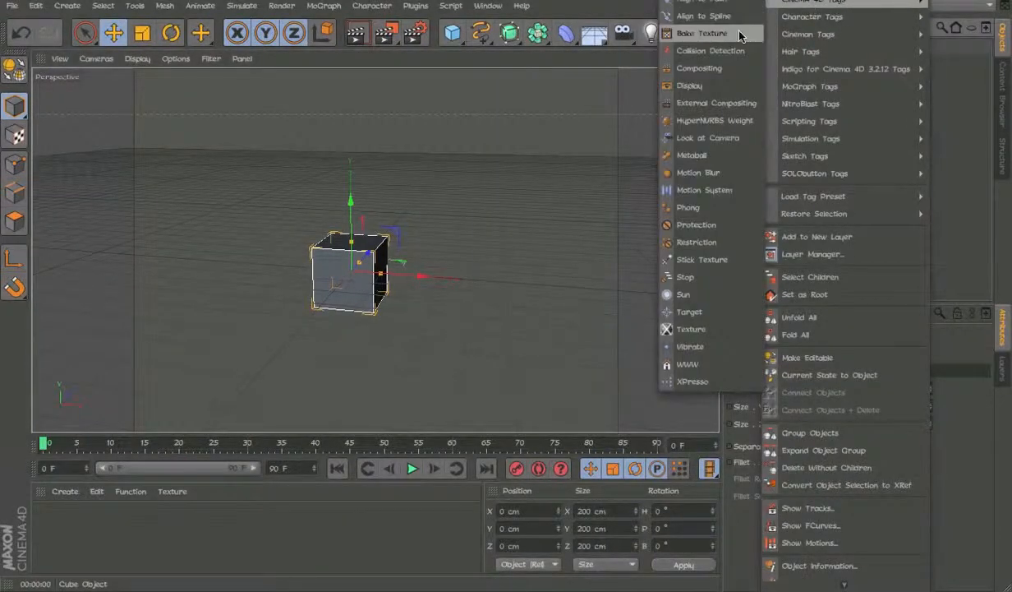
pyautogui.click(700, 69)
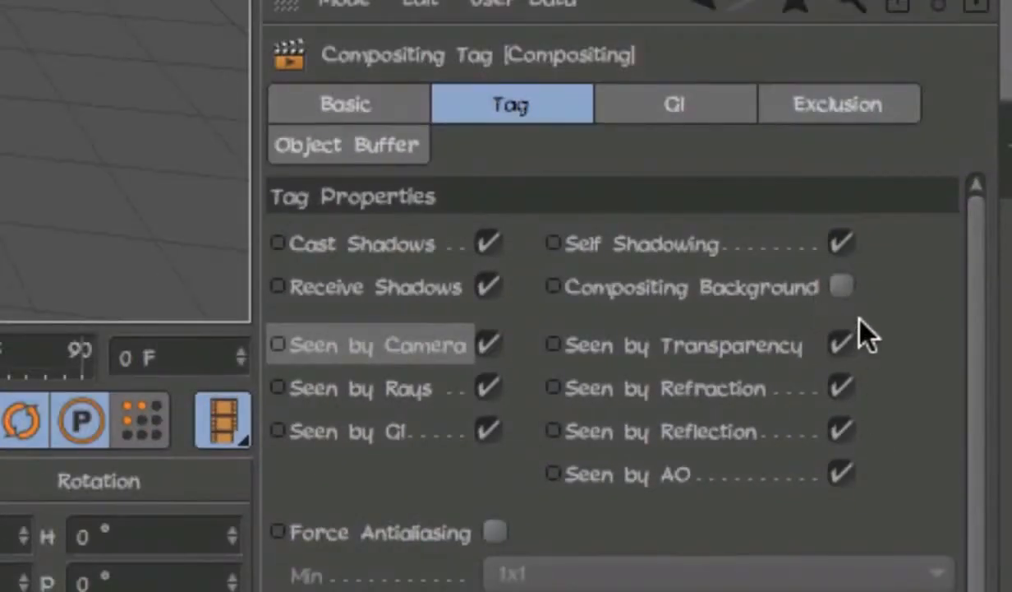
# Turn off Cast Shadows and Seen by Camera in the cube's Compositing tag.
pyautogui.click(843, 346)
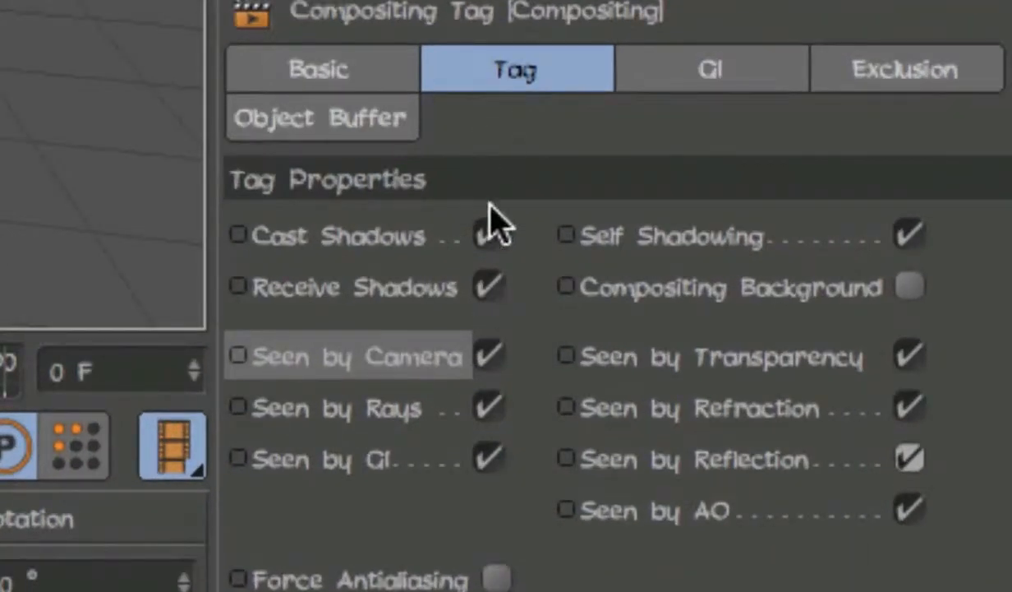
pyautogui.click(487, 234)
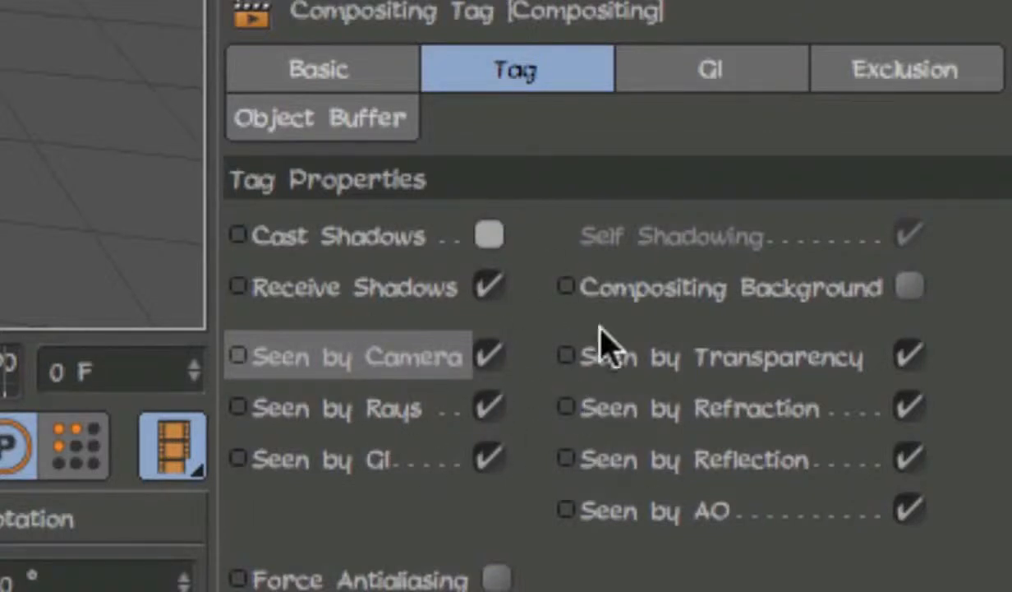
pyautogui.click(489, 362)
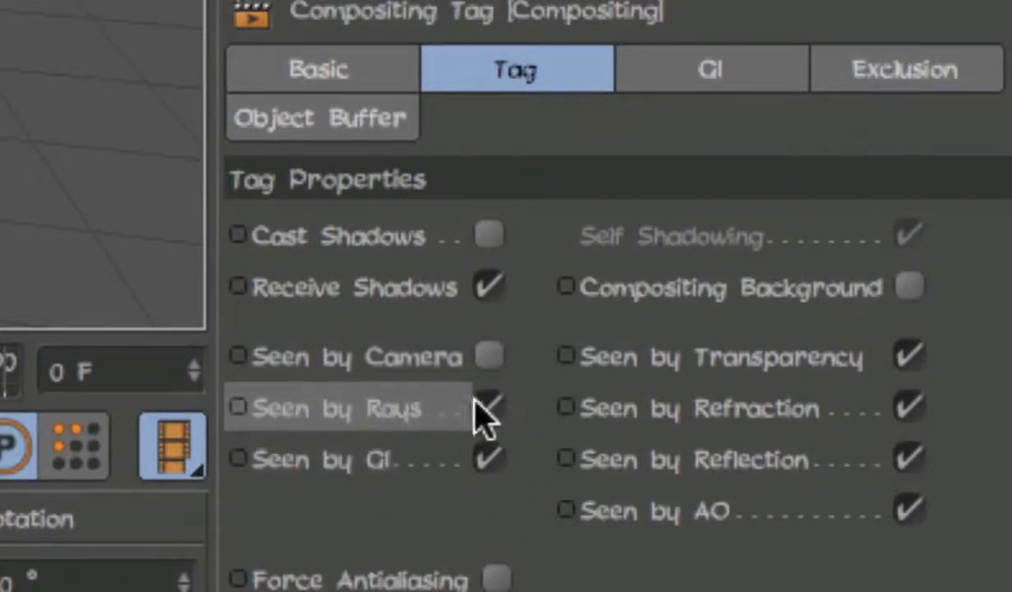
pyautogui.click(414, 440)
pyautogui.click(416, 406)
pyautogui.click(416, 451)
pyautogui.moveTo(417, 450); pyautogui.dragTo(443, 382)
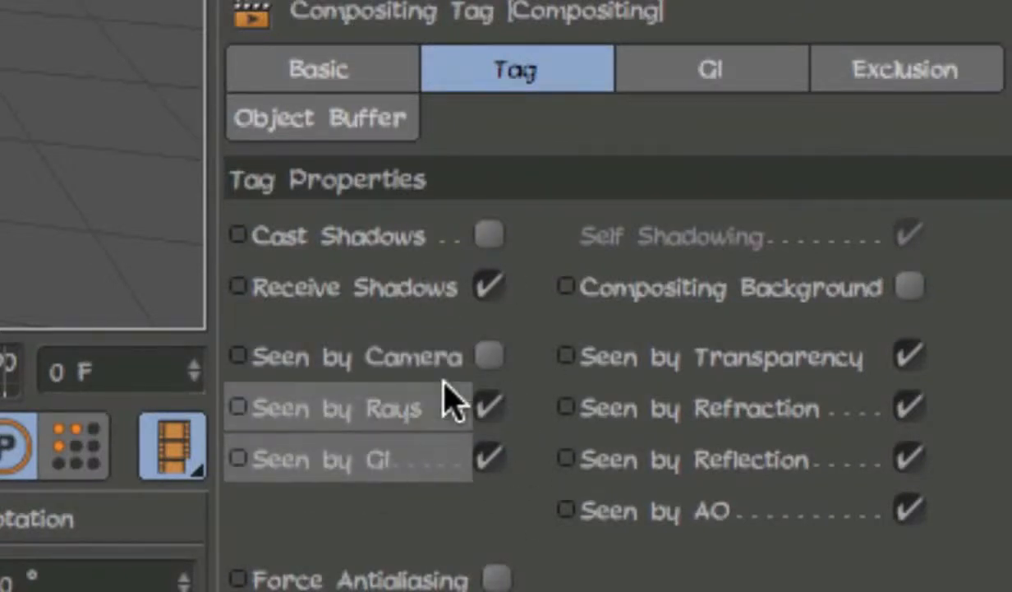
pyautogui.click(428, 460)
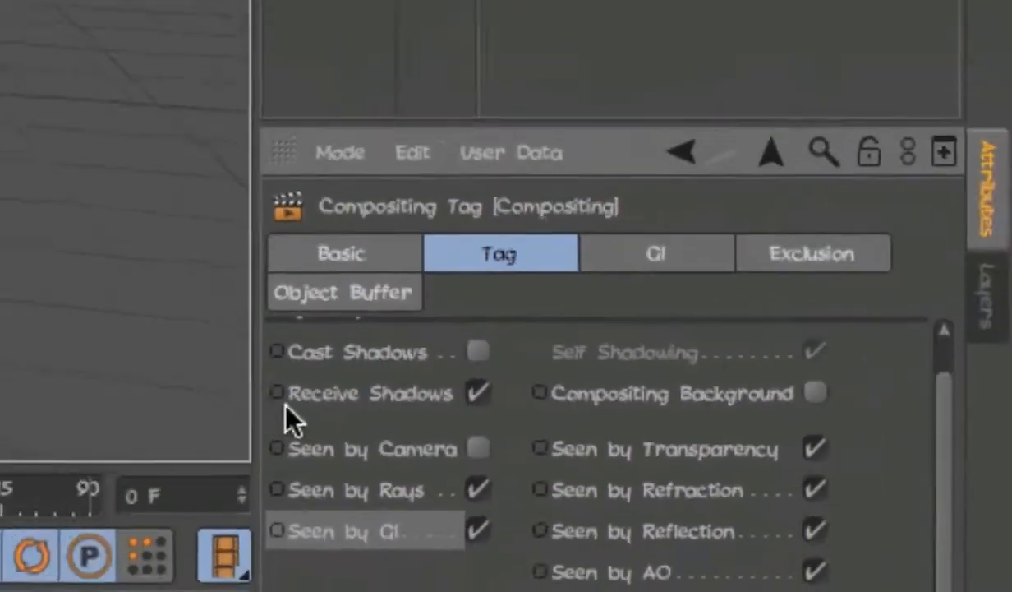
# Look through the Compositing tag's GI and Exclusion settings and enable object buffer 1 for the cube.
pyautogui.click(658, 255)
pyautogui.click(811, 255)
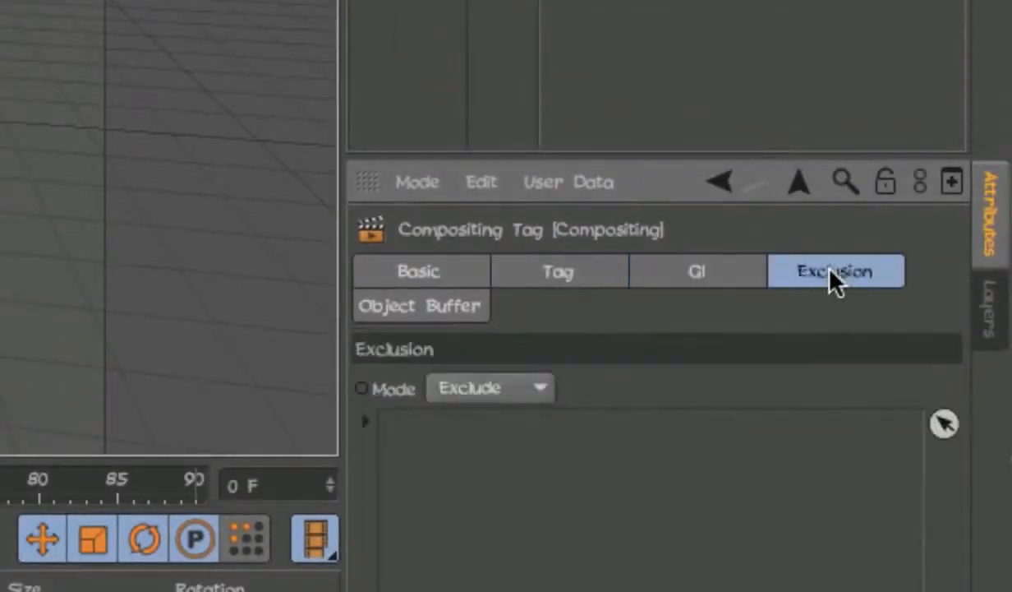
pyautogui.click(450, 309)
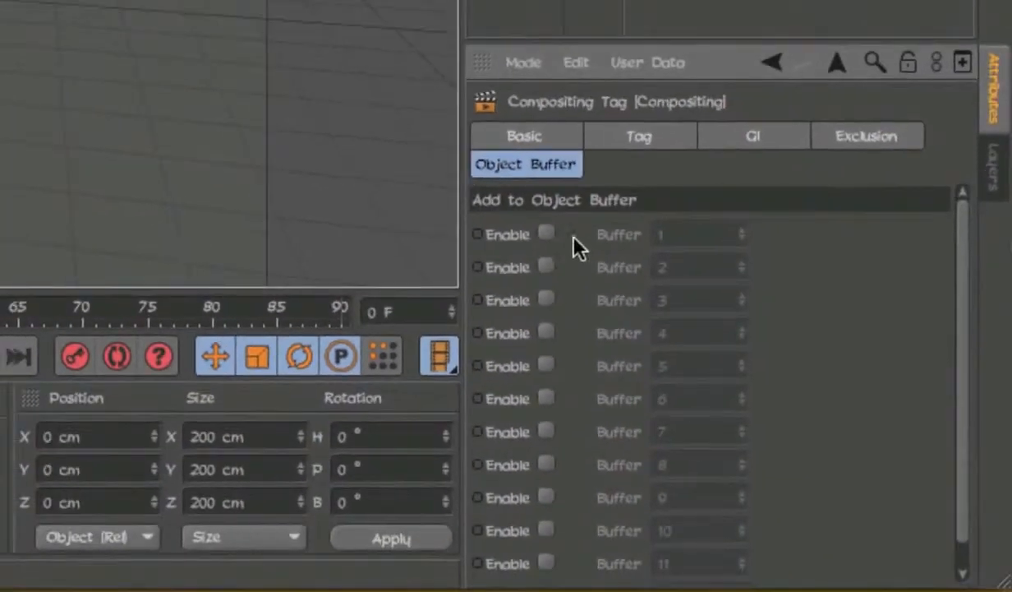
pyautogui.click(547, 233)
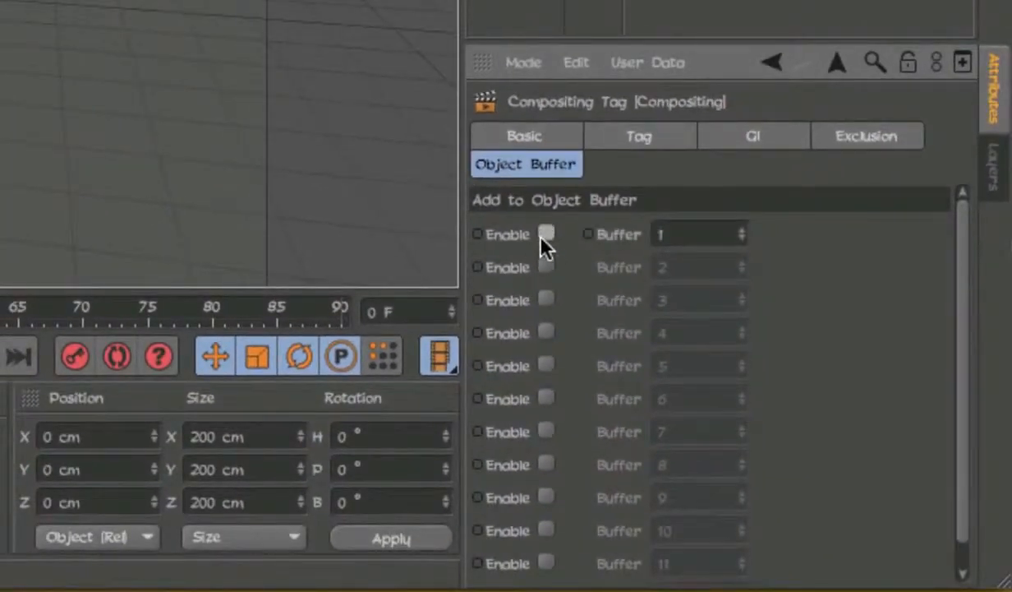
pyautogui.click(544, 234)
pyautogui.click(689, 241)
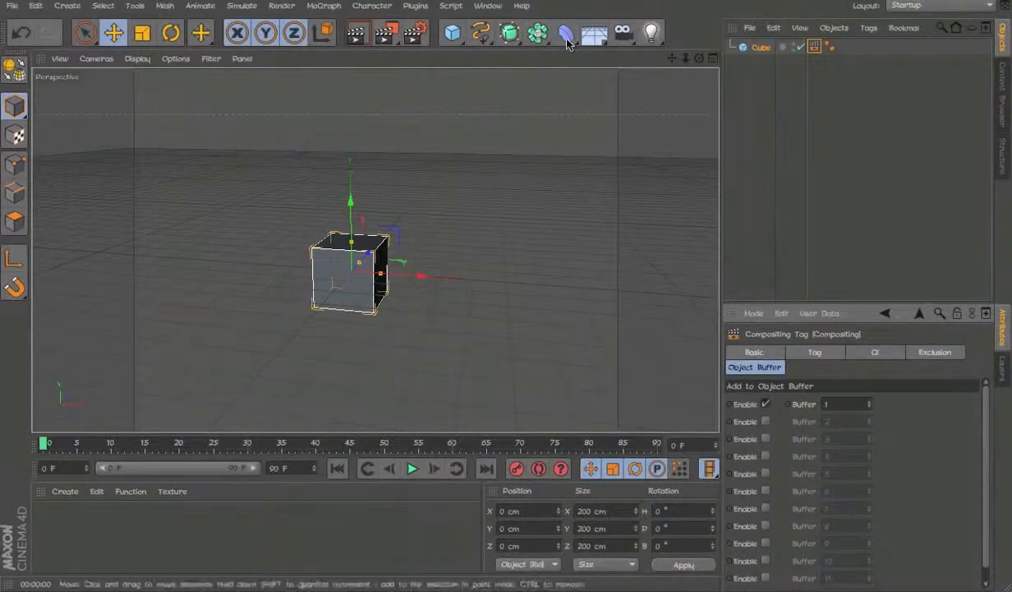
# Add a second cube, copy the Compositing tag onto it and switch its object buffer to 2.
pyautogui.click(452, 33)
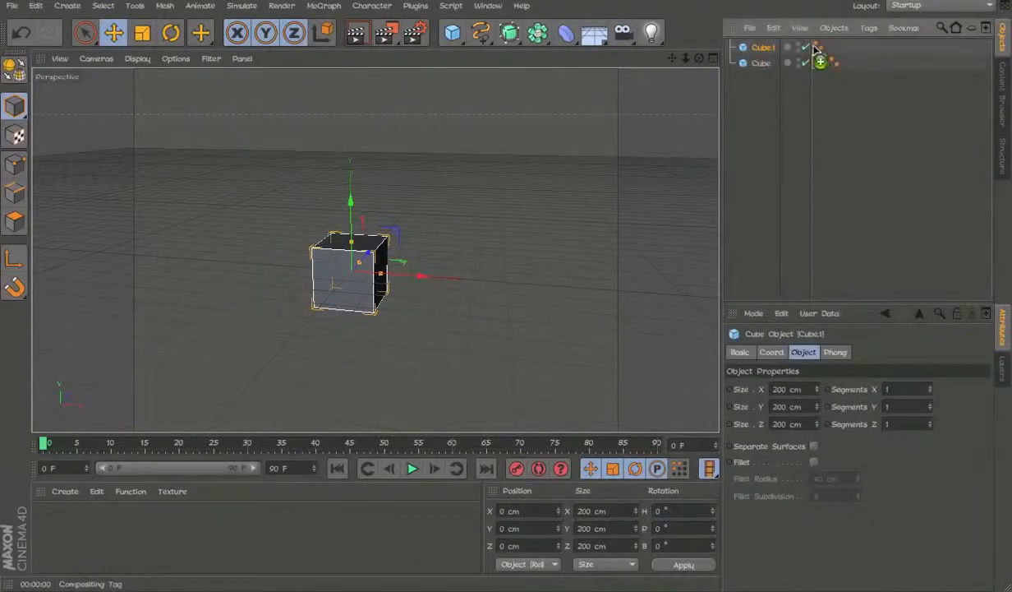
pyautogui.keyDown('ctrl'); pyautogui.moveTo(816, 49); pyautogui.dragTo(820, 50); pyautogui.keyUp('ctrl')
pyautogui.click(765, 405)
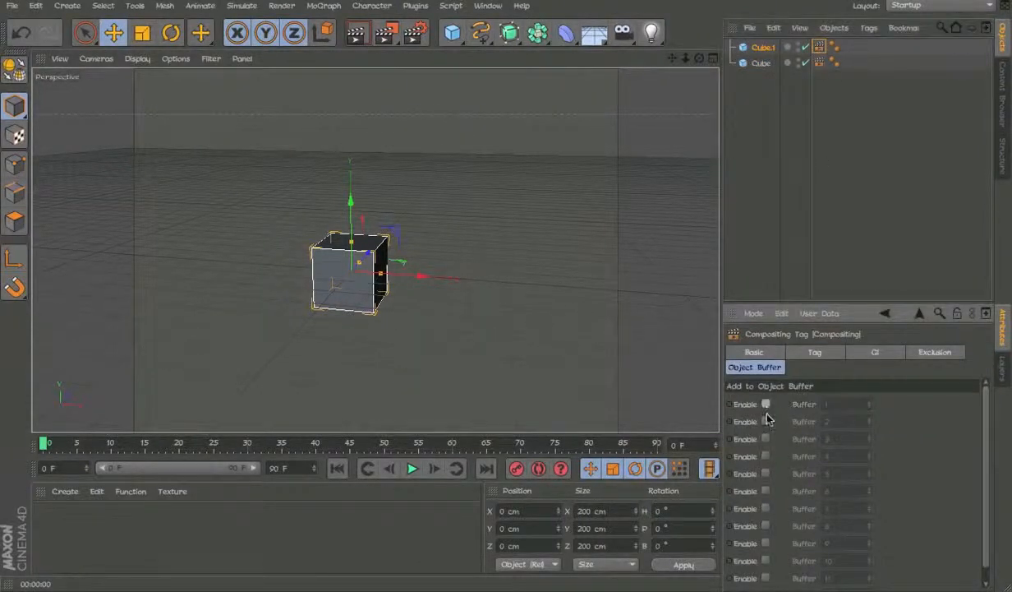
# Duplicate the second cube and switch the copy's Compositing tag to object buffer 3 only.
pyautogui.click(766, 47)
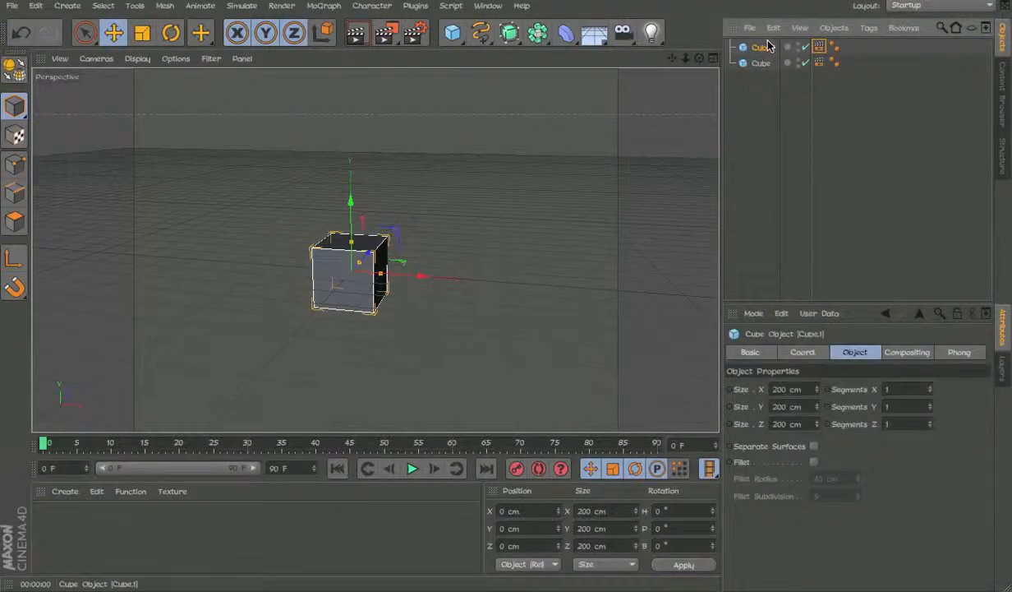
pyautogui.hotkey('ctrl', 'v')
pyautogui.click(820, 48)
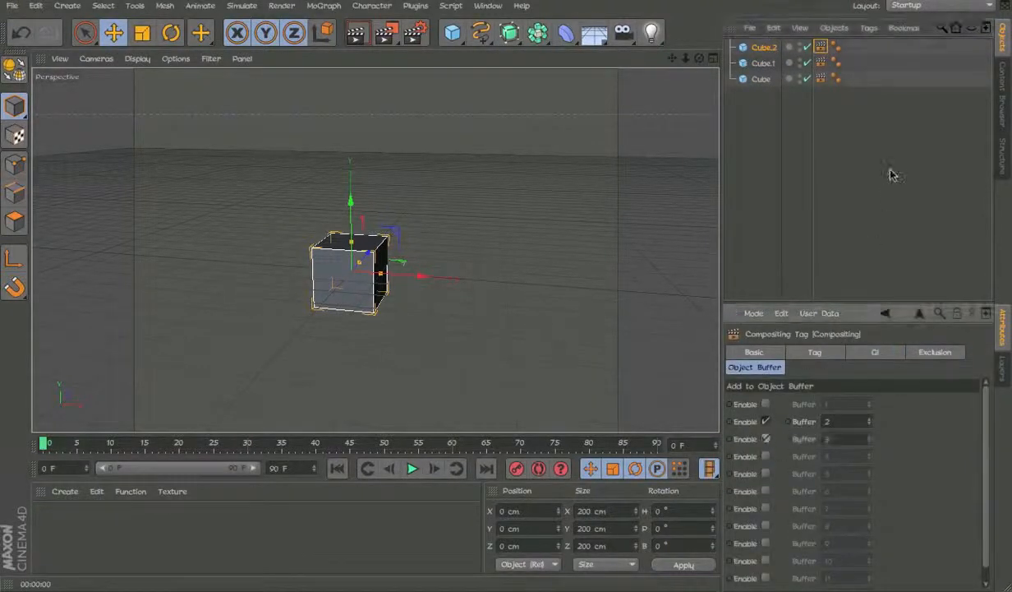
pyautogui.click(765, 439)
pyautogui.click(768, 422)
pyautogui.moveTo(824, 439); pyautogui.dragTo(863, 442)
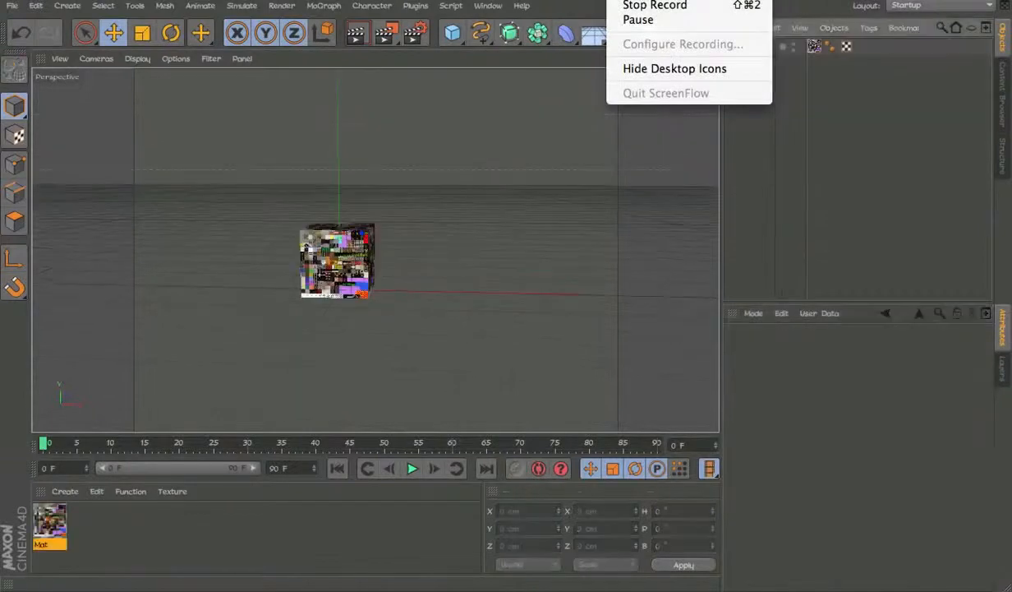
# Examine the textured cube's faces from several angles and distances in the Perspective view.
pyautogui.keyDown('alt'); pyautogui.moveTo(362, 283); pyautogui.dragTo(413, 193); pyautogui.keyUp('alt')
pyautogui.keyDown('alt'); pyautogui.moveTo(366, 232); pyautogui.dragTo(389, 176); pyautogui.keyUp('alt')
pyautogui.keyDown('alt'); pyautogui.moveTo(389, 176); pyautogui.dragTo(405, 283, button='right'); pyautogui.keyUp('alt')
pyautogui.keyDown('alt'); pyautogui.moveTo(404, 282); pyautogui.dragTo(356, 256); pyautogui.keyUp('alt')
pyautogui.scroll(5, 356, 256)
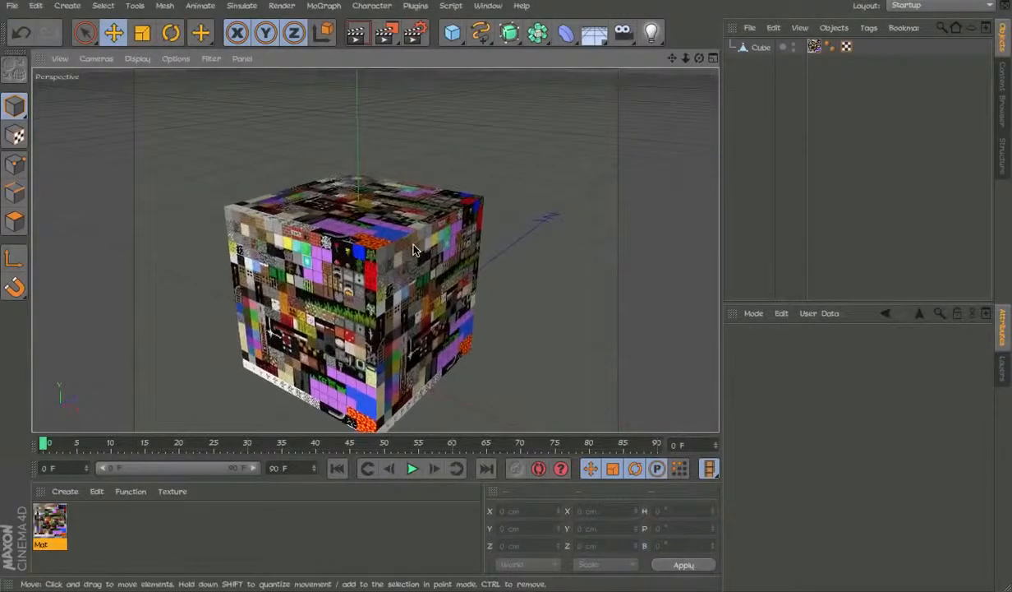
pyautogui.scroll(-7, 353, 246)
pyautogui.keyDown('alt'); pyautogui.moveTo(348, 244); pyautogui.dragTo(321, 245, button='middle'); pyautogui.keyUp('alt')
pyautogui.scroll(2, 320, 245)
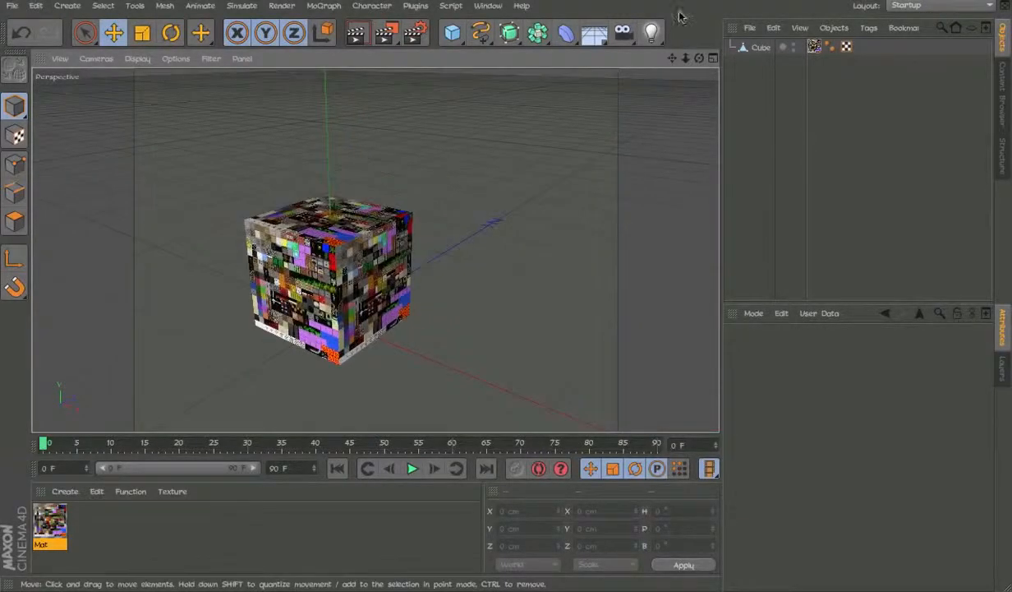
# Switch the workspace layout to BP UV Edit.
pyautogui.click(969, 5)
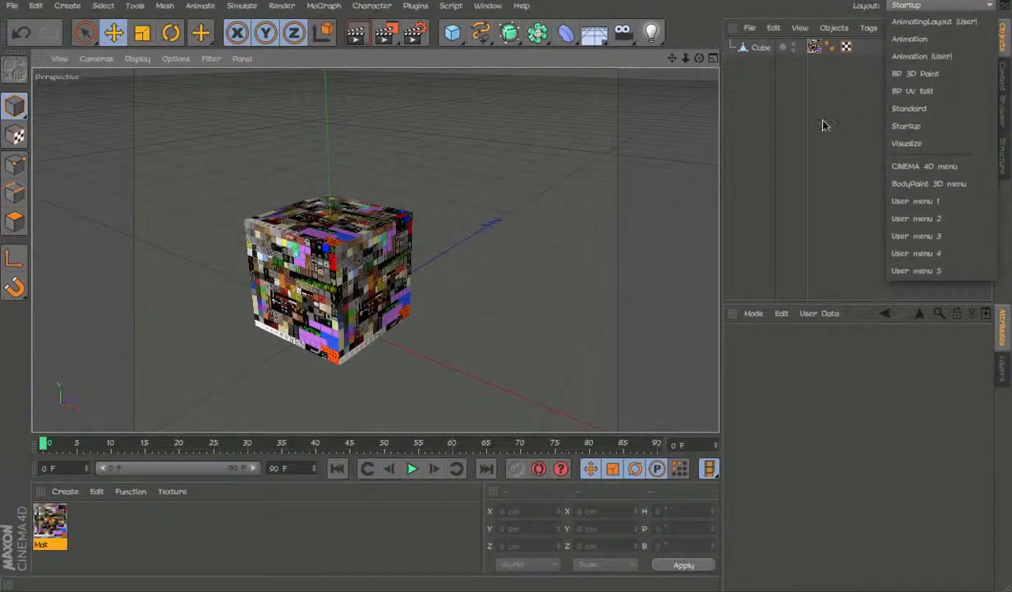
pyautogui.click(916, 92)
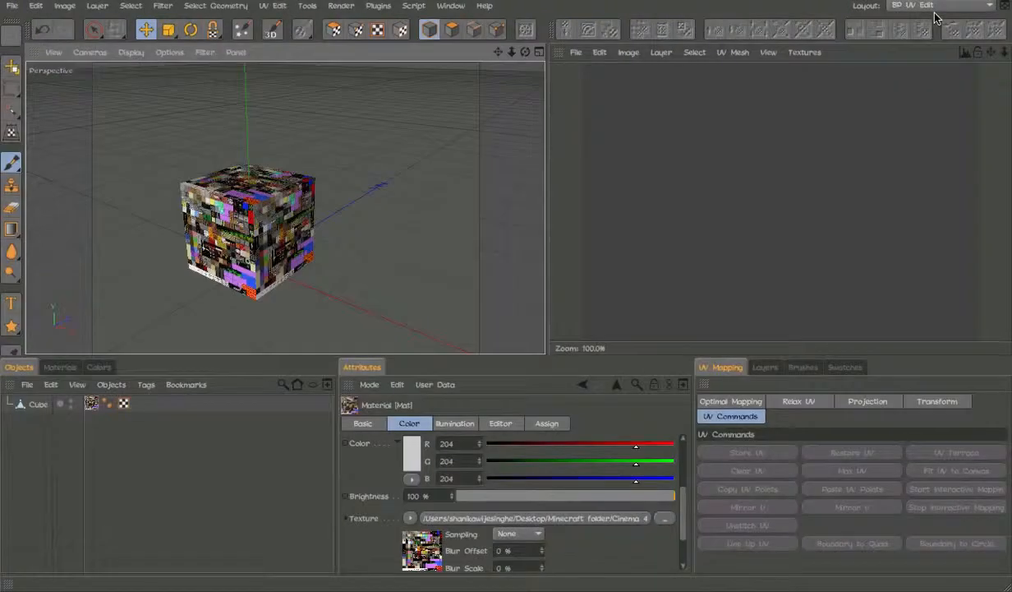
# Start opening a texture for the UV view and browse to the PNG folder inside the Cinema 4D folder.
pyautogui.click(575, 53)
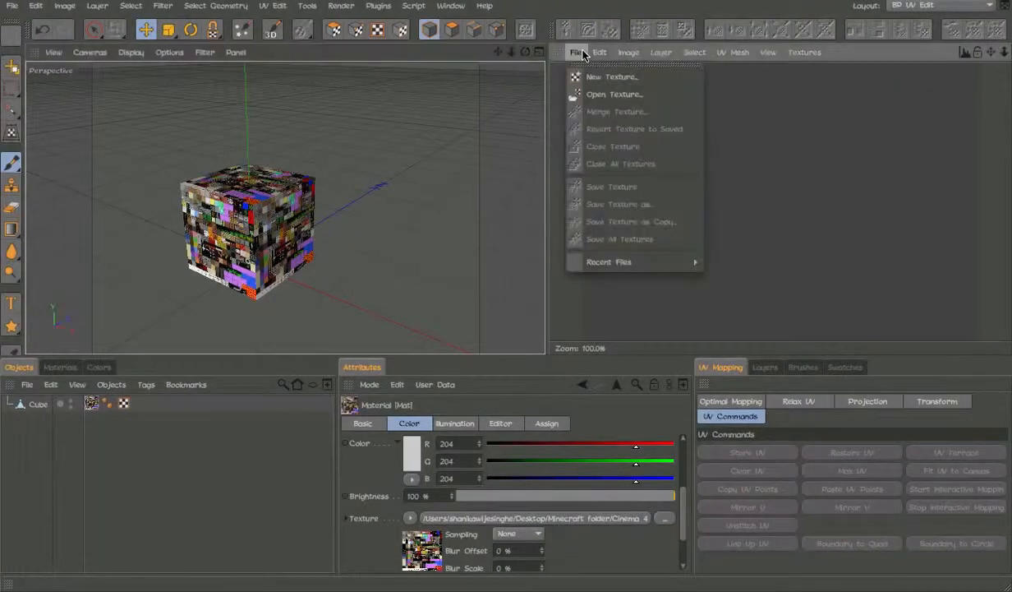
pyautogui.click(604, 93)
pyautogui.scroll(-10, 517, 228)
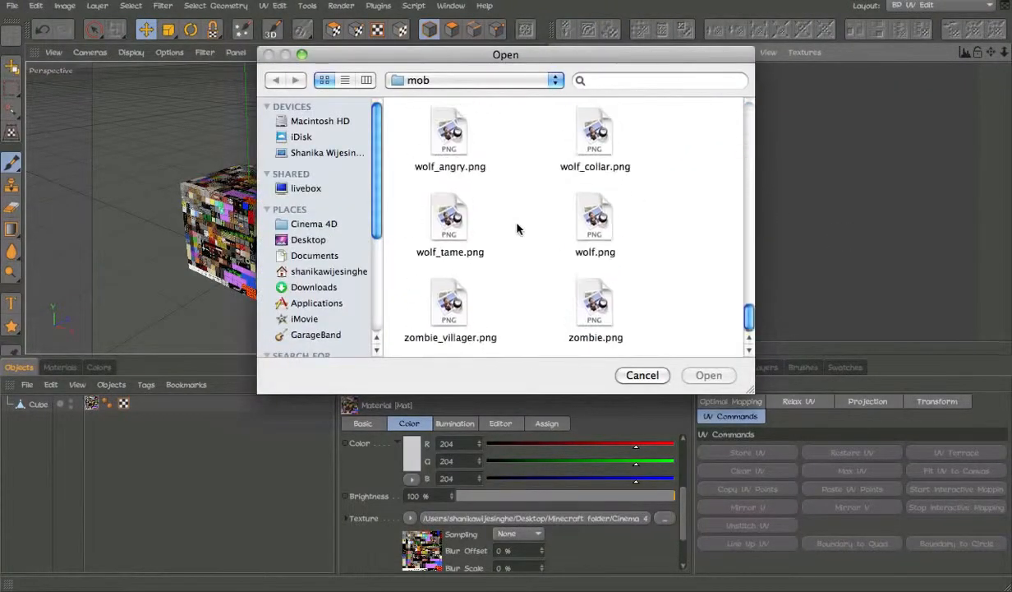
pyautogui.scroll(3, 491, 262)
pyautogui.click(328, 239)
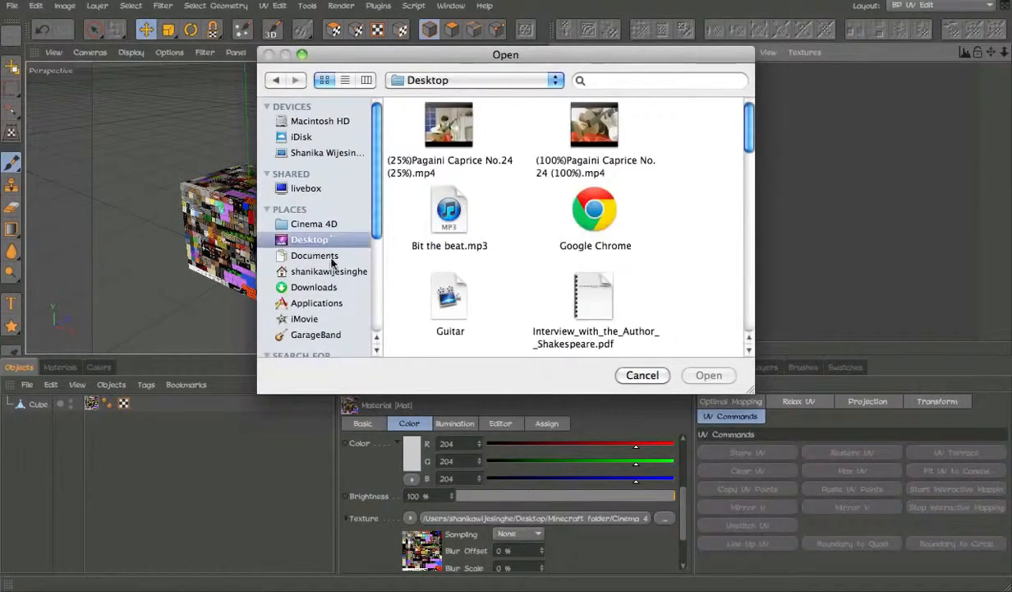
pyautogui.click(324, 256)
pyautogui.click(320, 239)
pyautogui.click(318, 223)
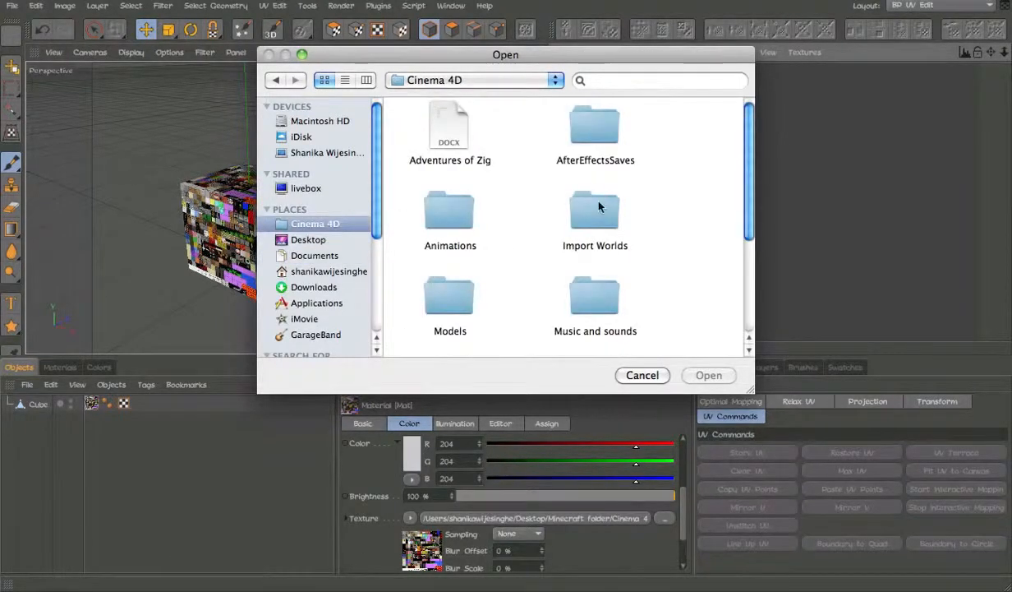
pyautogui.scroll(-5, 591, 268)
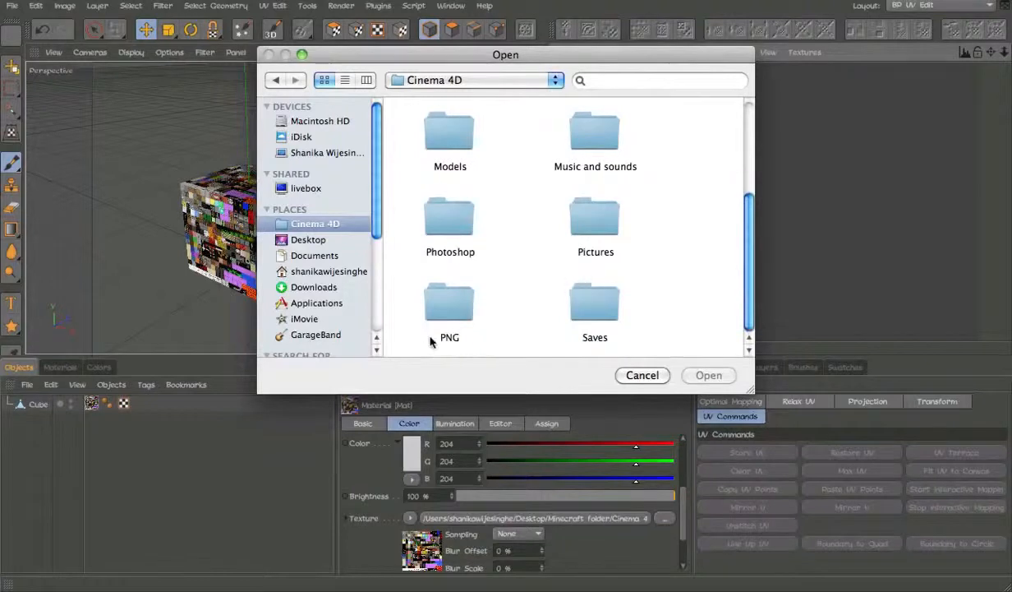
pyautogui.doubleClick(437, 303)
# Open the TerrainDefault.png texture in the UV texture view.
pyautogui.scroll(-3, 537, 301)
pyautogui.click(426, 216)
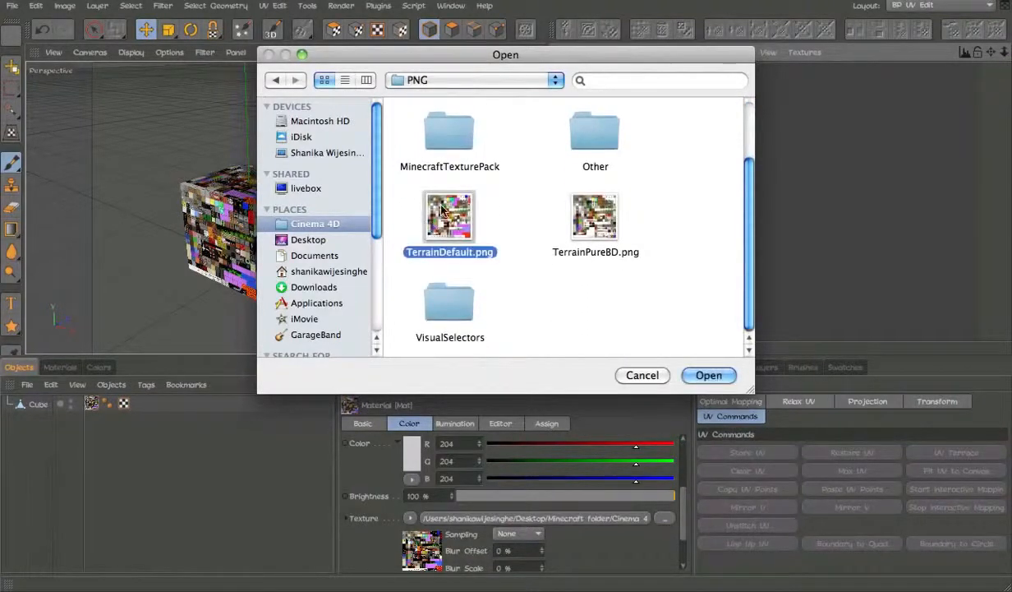
pyautogui.doubleClick(442, 211)
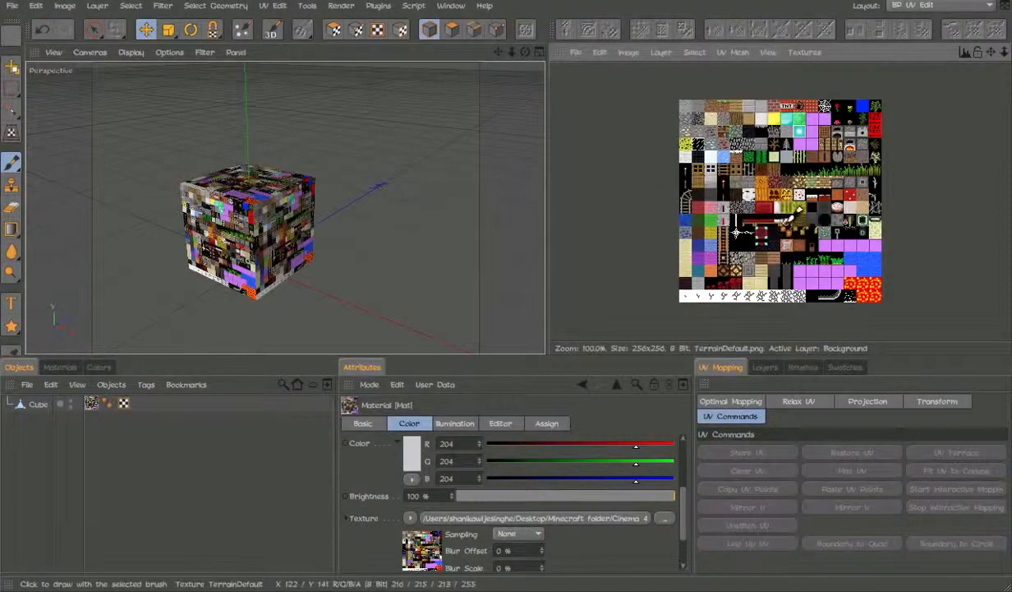
pyautogui.scroll(2, 737, 232)
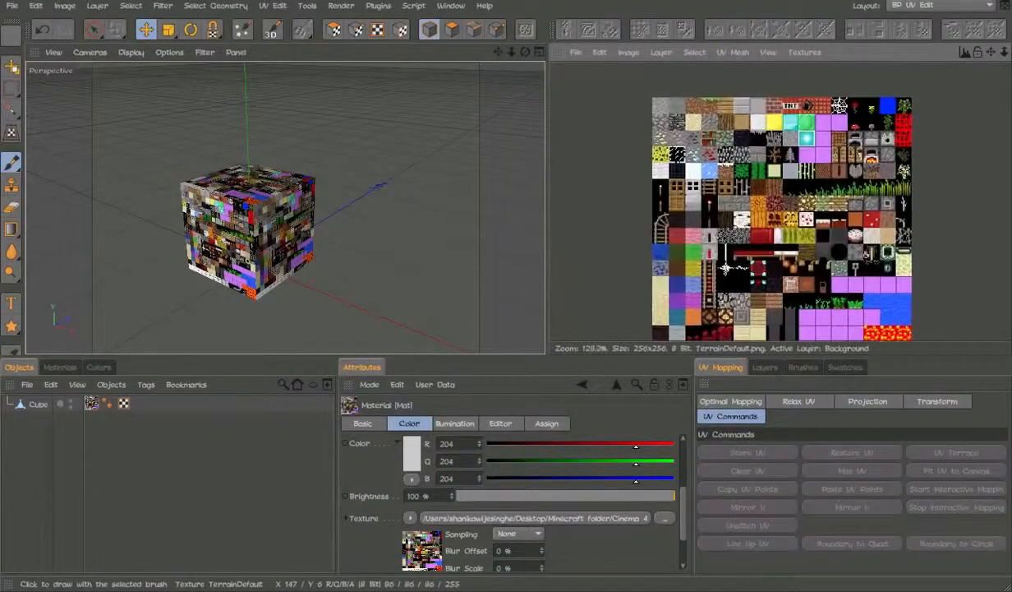
pyautogui.scroll(4, 727, 267)
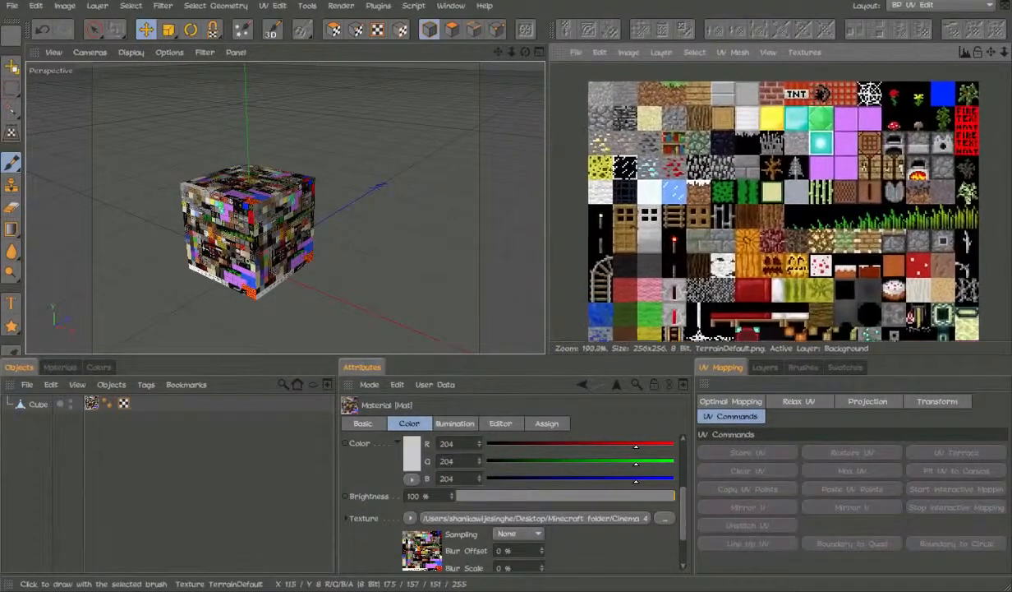
pyautogui.scroll(2, 884, 95)
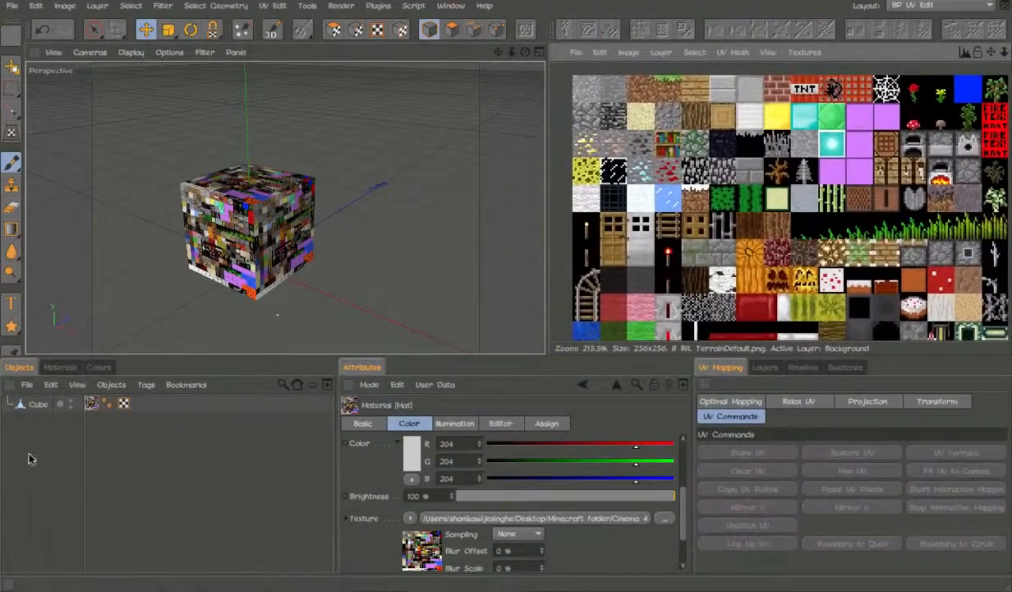
# Select the Cube object, activate UV polygon editing and select all of its polygons.
pyautogui.click(38, 404)
pyautogui.click(332, 30)
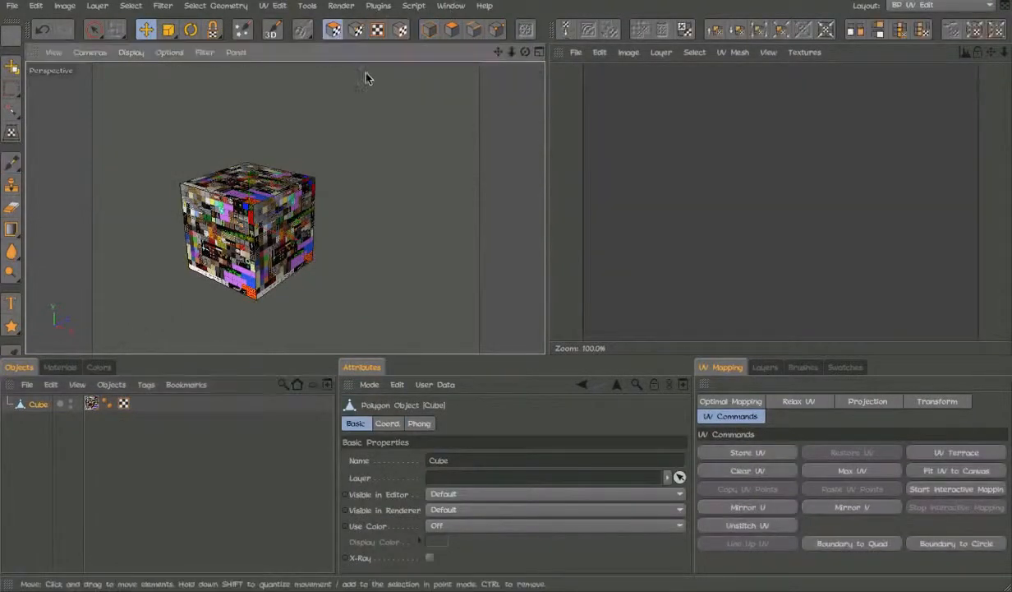
pyautogui.hotkey('ctrl', 'a')
# Turn on quantizing for both Move and Scale at 3.125 % in the transform tool's snapping settings.
pyautogui.press('e')
pyautogui.click(417, 446)
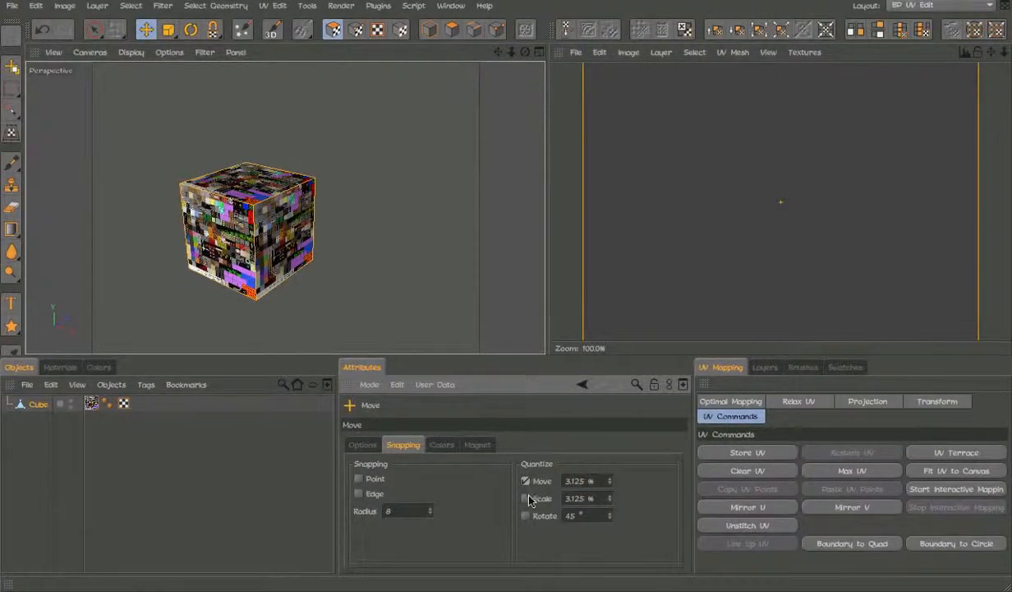
# Display TerrainDefault.png behind the UVs and scale the cube's UV polygons down non-uniformly onto the glass tile.
pyautogui.click(805, 51)
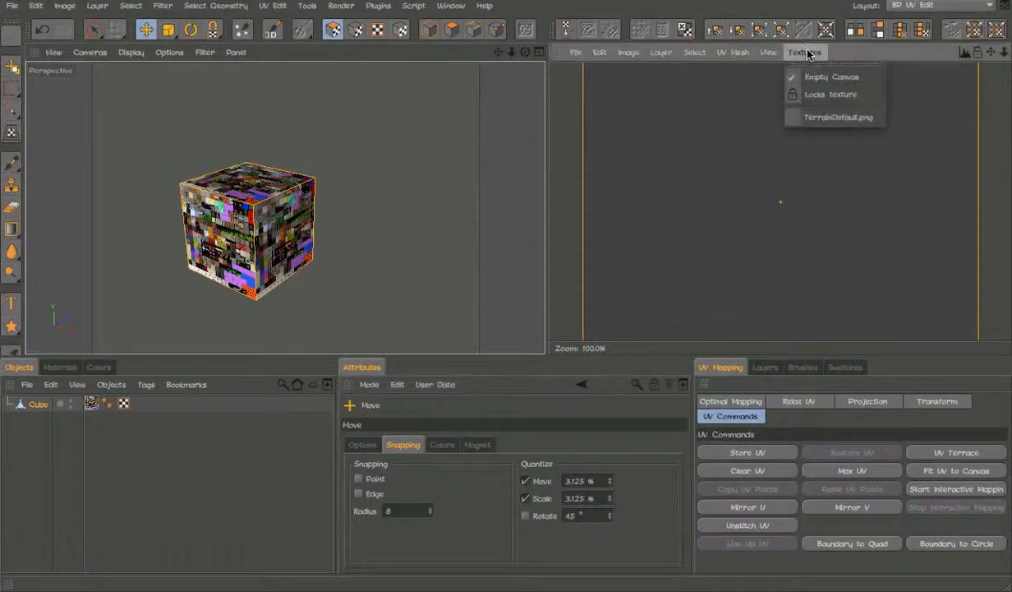
pyautogui.click(804, 119)
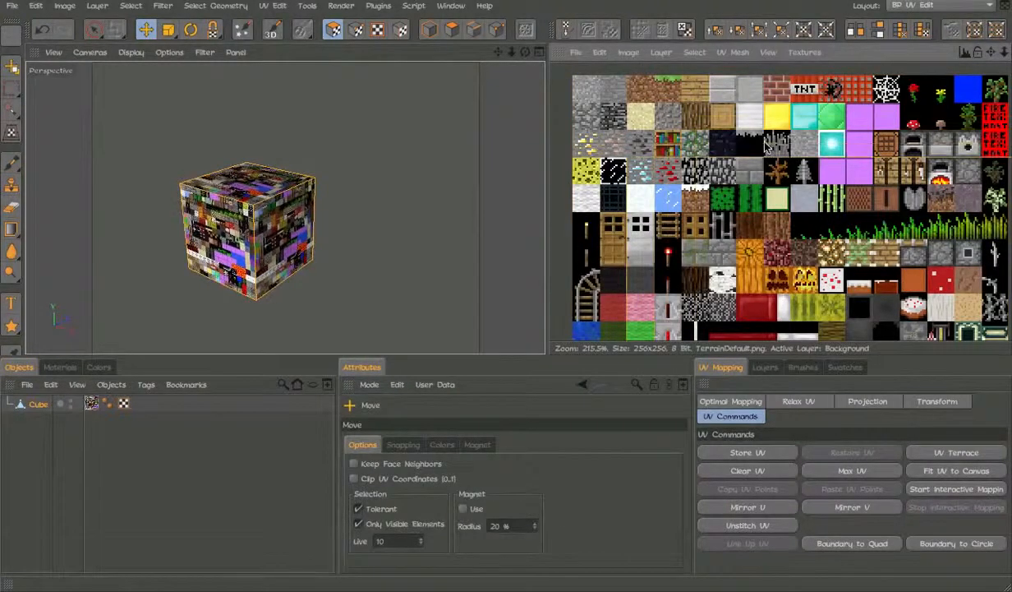
pyautogui.press('t')
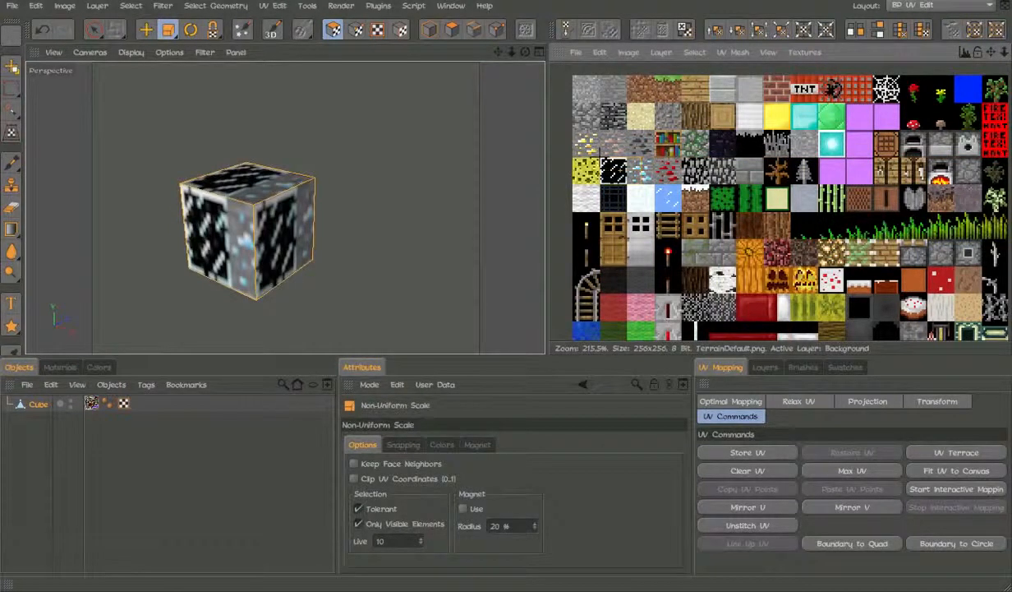
# Copy the Mat material's Color texture, enable its Alpha channel and paste the texture there.
pyautogui.click(65, 366)
pyautogui.doubleClick(11, 449)
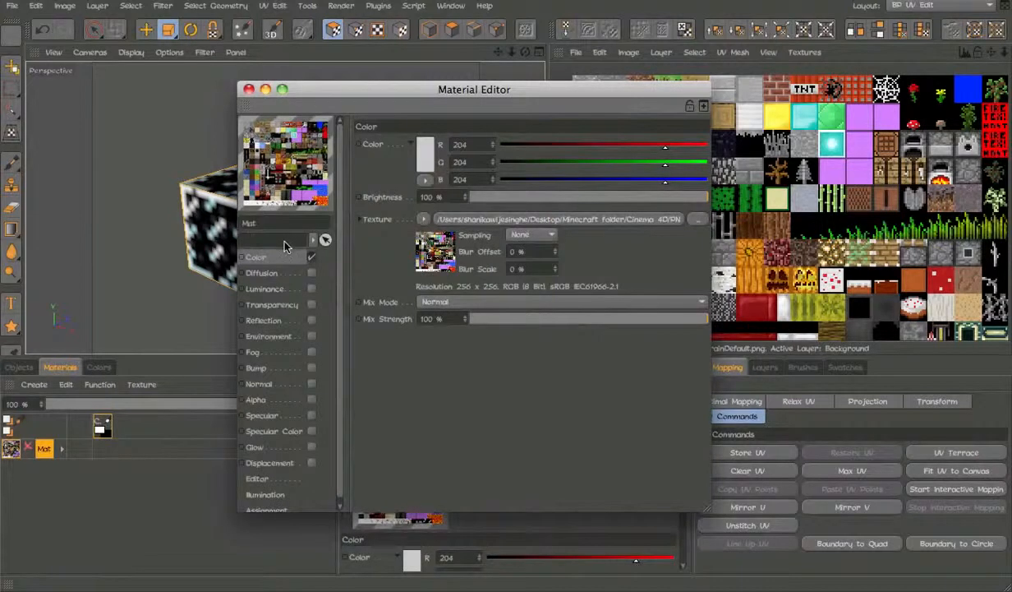
pyautogui.rightClick(374, 219)
pyautogui.click(363, 198)
pyautogui.rightClick(369, 220)
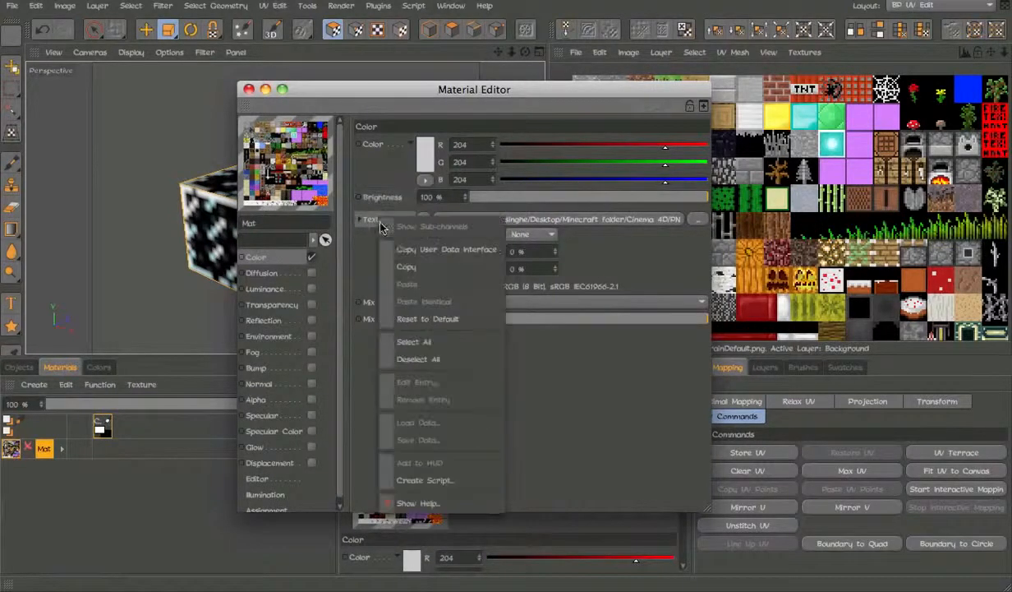
pyautogui.press('Escape')
pyautogui.click(311, 399)
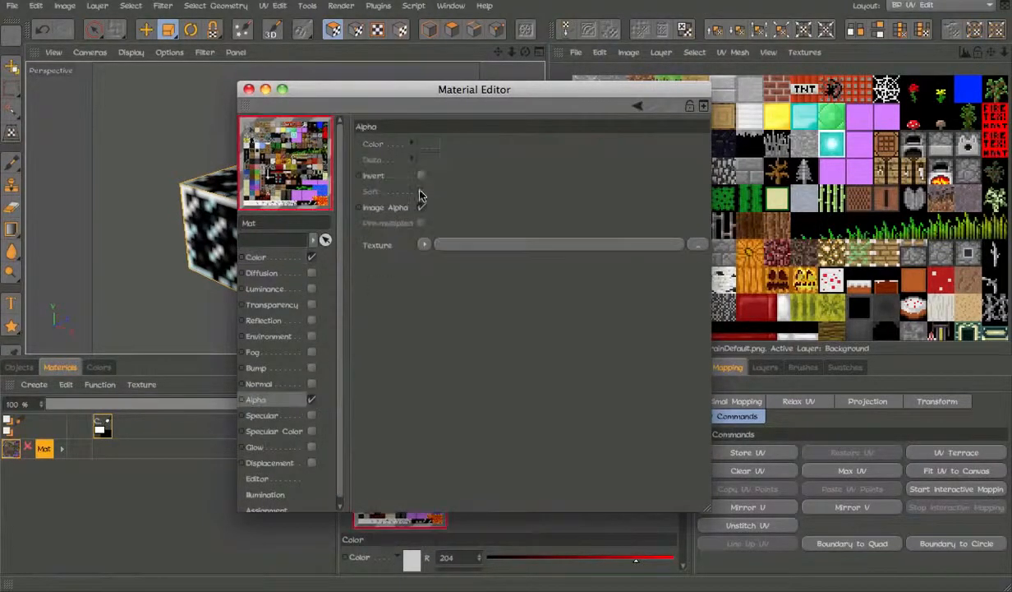
pyautogui.click(422, 244)
pyautogui.click(436, 311)
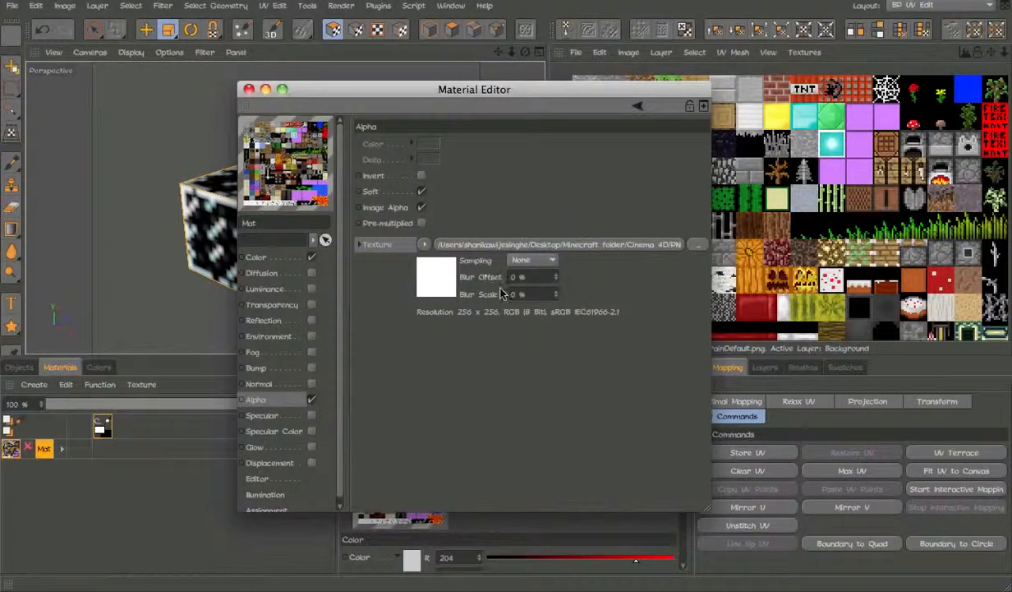
pyautogui.click(249, 88)
# Render the perspective view to inspect the glass-textured cube up close.
pyautogui.scroll(3, 267, 226)
pyautogui.keyDown('alt'); pyautogui.moveTo(267, 226); pyautogui.dragTo(367, 199); pyautogui.keyUp('alt')
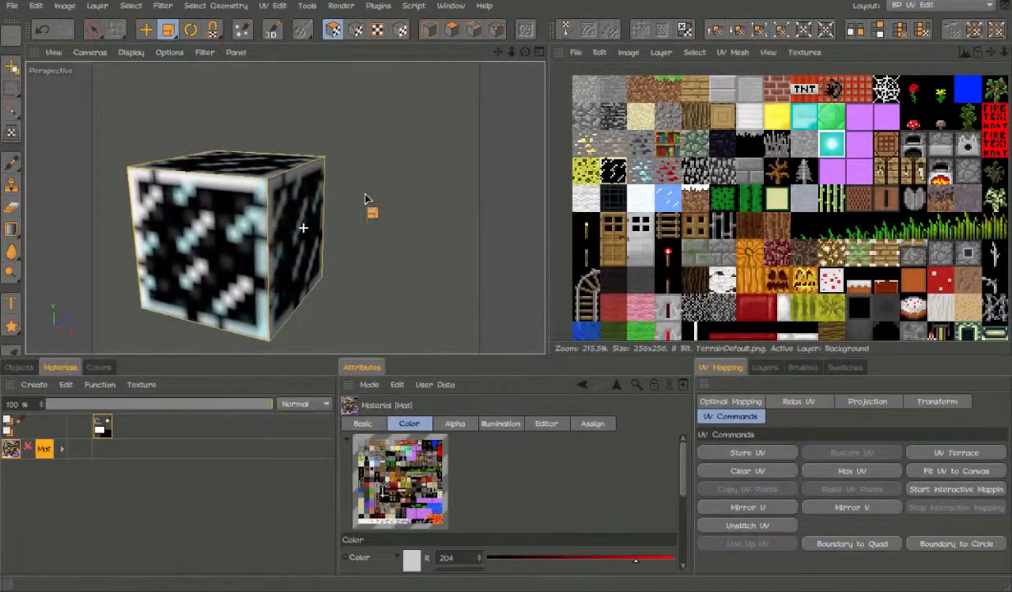
pyautogui.keyDown('alt'); pyautogui.moveTo(672, 202); pyautogui.dragTo(679, 180, button='middle'); pyautogui.keyUp('alt')
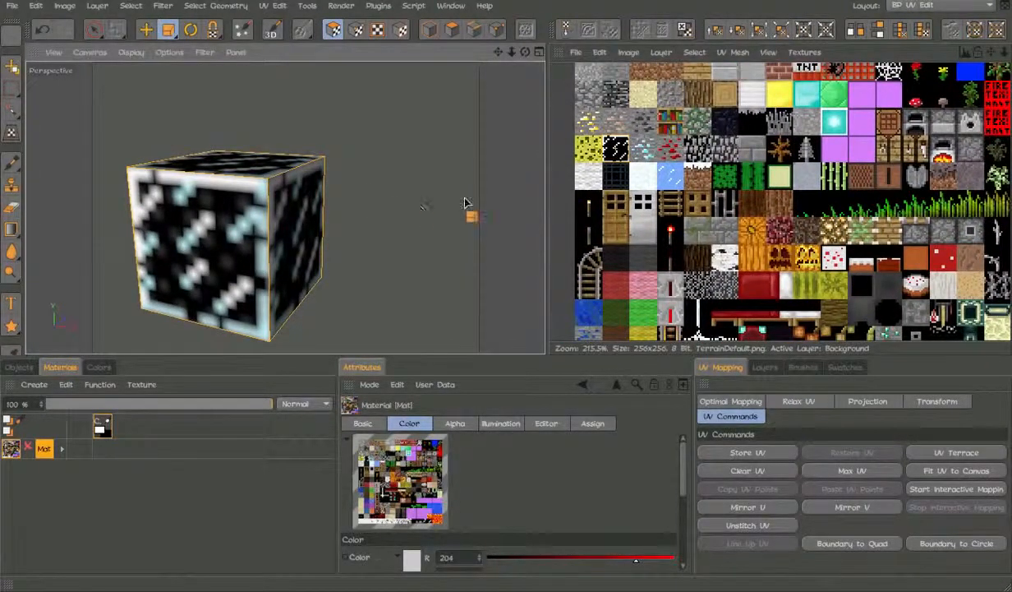
pyautogui.hotkey('ctrl', 'e')
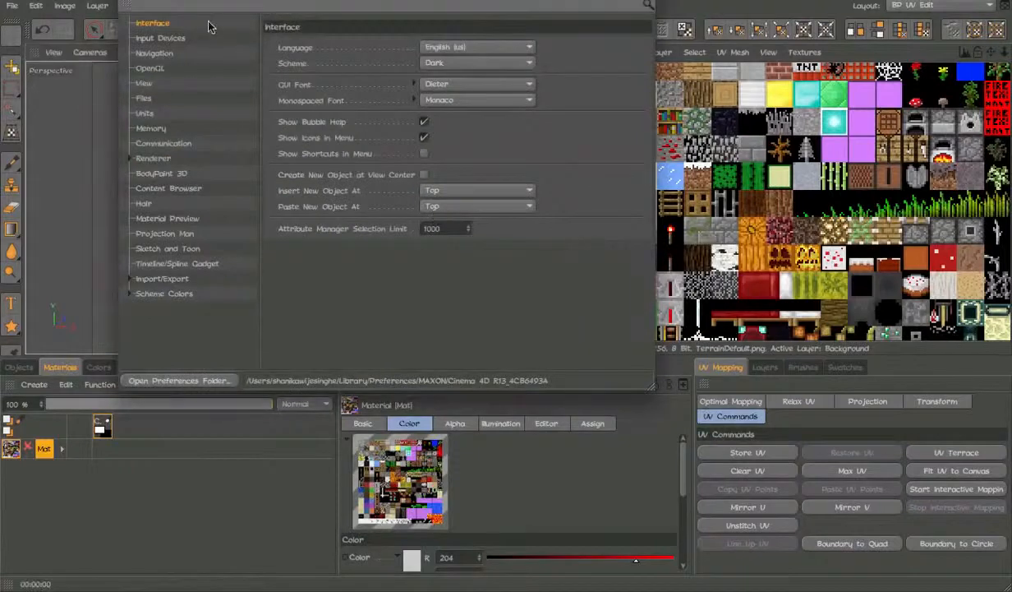
pyautogui.hotkey('ctrl', 'e')
pyautogui.keyDown('alt'); pyautogui.moveTo(276, 225); pyautogui.dragTo(340, 217, button='middle'); pyautogui.keyUp('alt')
pyautogui.hotkey('ctrl', 'r')
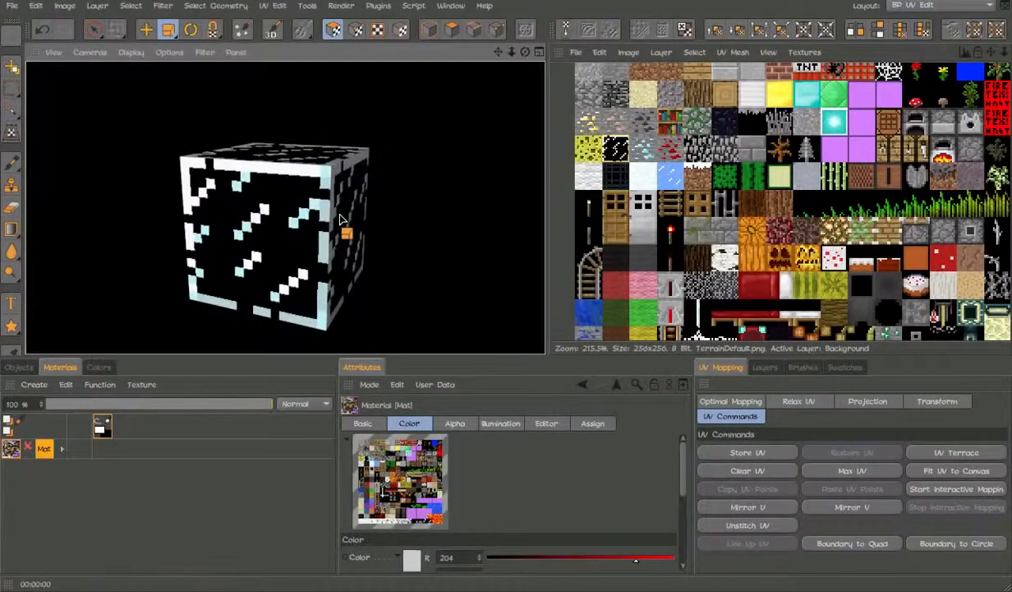
# Add a Plane object to the scene as a floor for the glass cube.
pyautogui.keyDown('alt'); pyautogui.moveTo(327, 219); pyautogui.dragTo(284, 265); pyautogui.keyUp('alt')
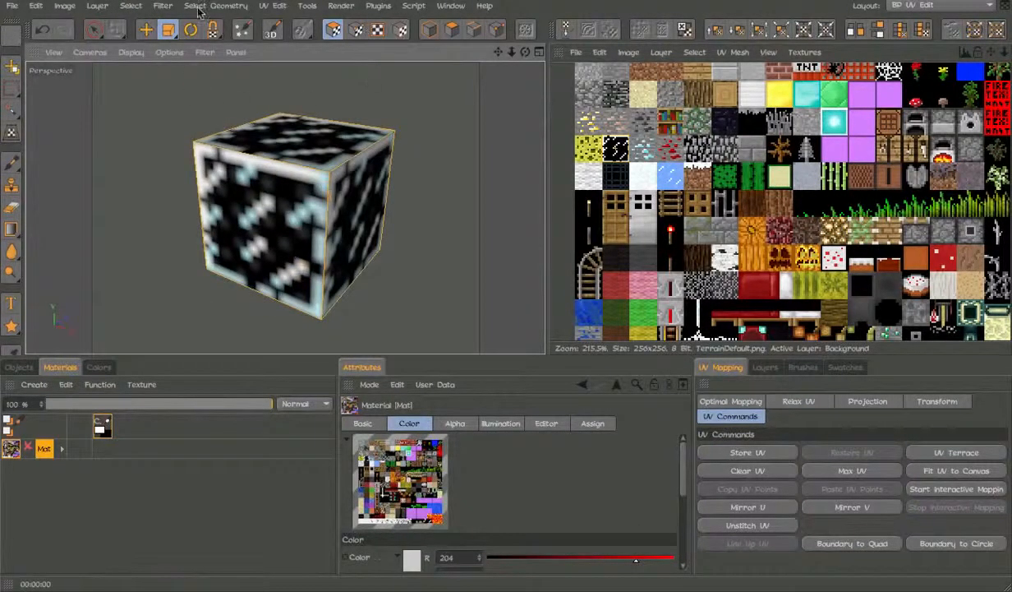
pyautogui.click(306, 7)
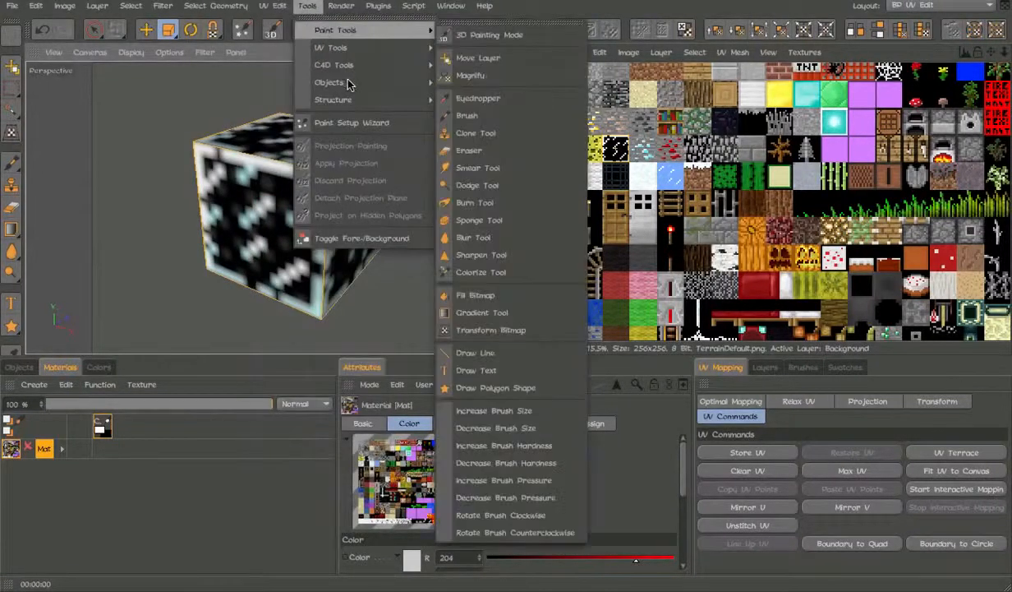
pyautogui.moveTo(353, 85)
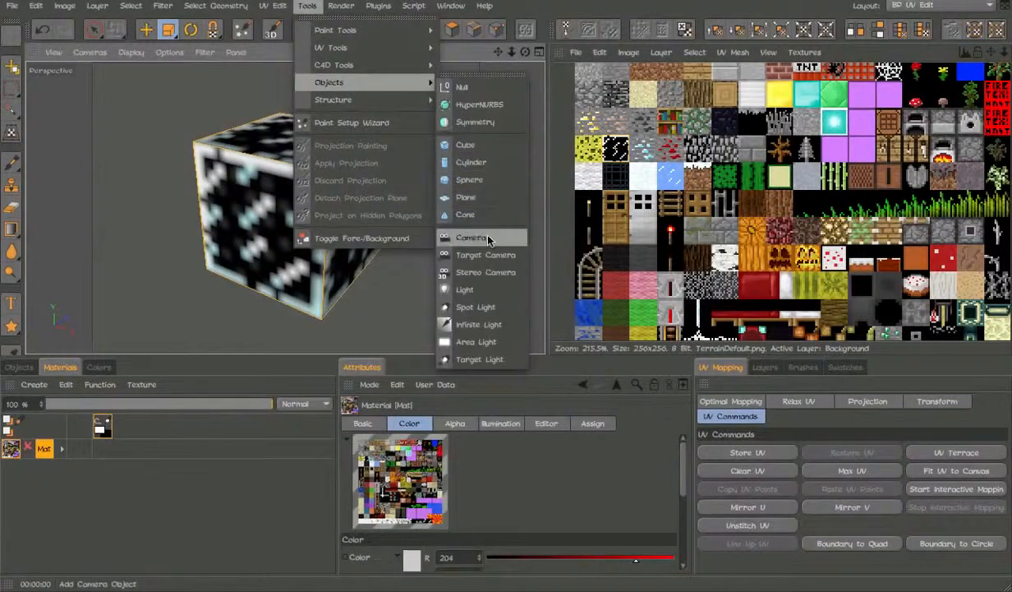
pyautogui.click(475, 202)
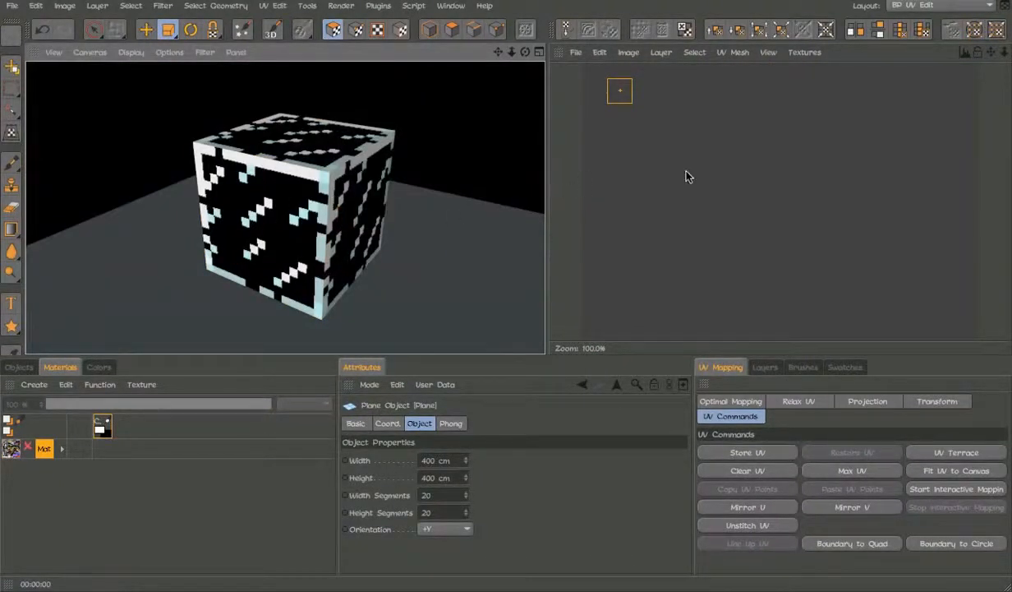
# Close all textures opened in the UV view and render the perspective view to check the cube's transparency.
pyautogui.click(768, 52)
pyautogui.click(576, 52)
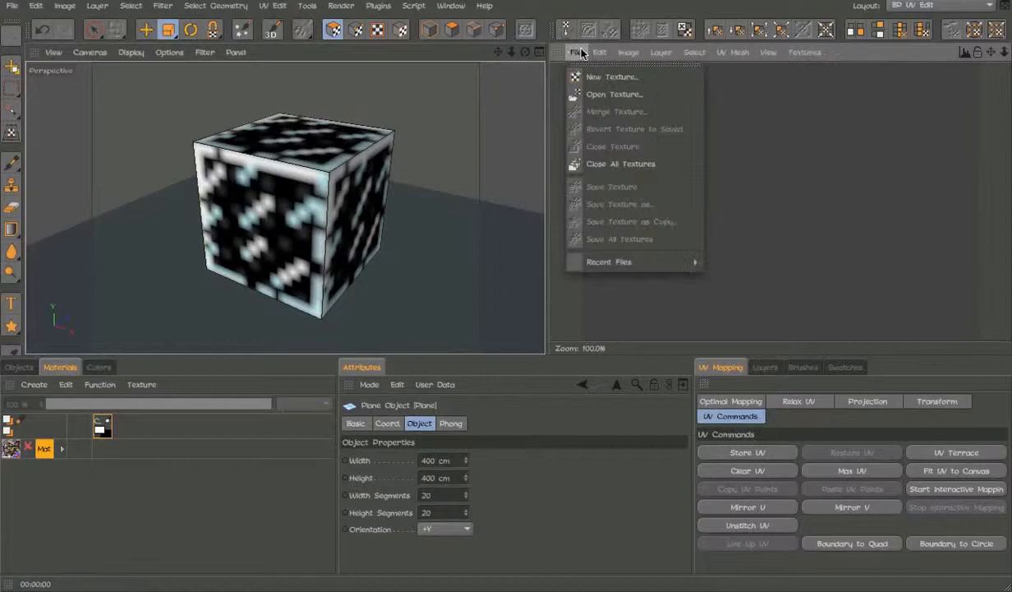
pyautogui.click(620, 164)
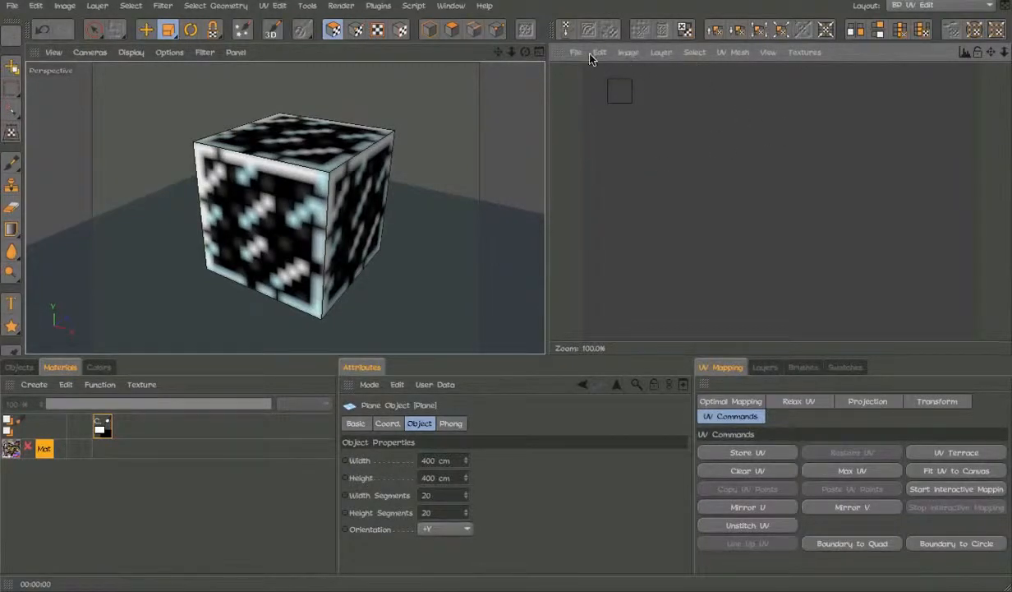
pyautogui.hotkey('ctrl', 'r')
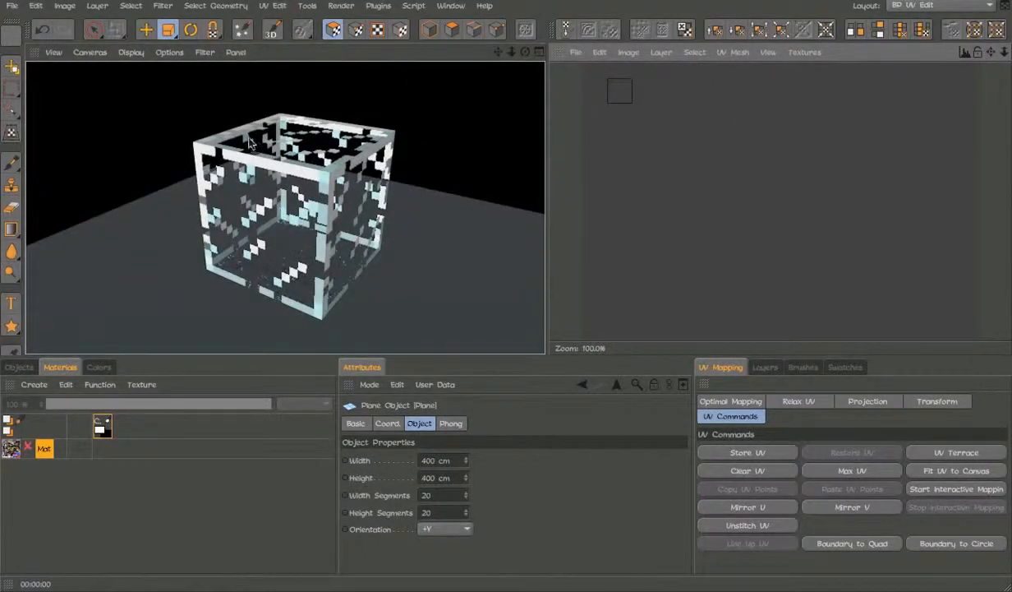
# Reopen TerrainDefault.png from the PNG folder in the UV texture view and check the texture list.
pyautogui.click(316, 197)
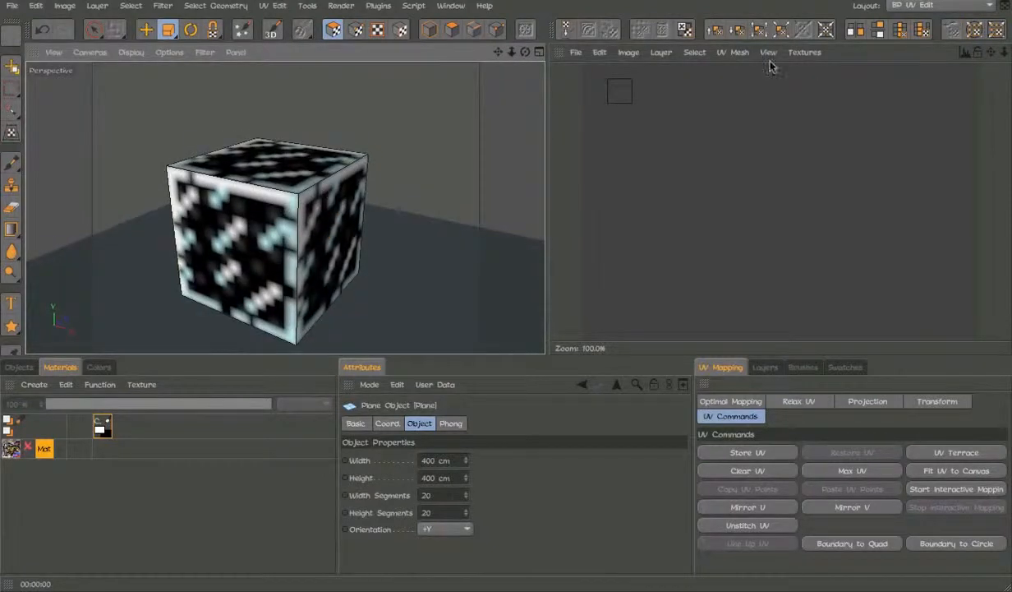
pyautogui.click(577, 52)
pyautogui.click(770, 153)
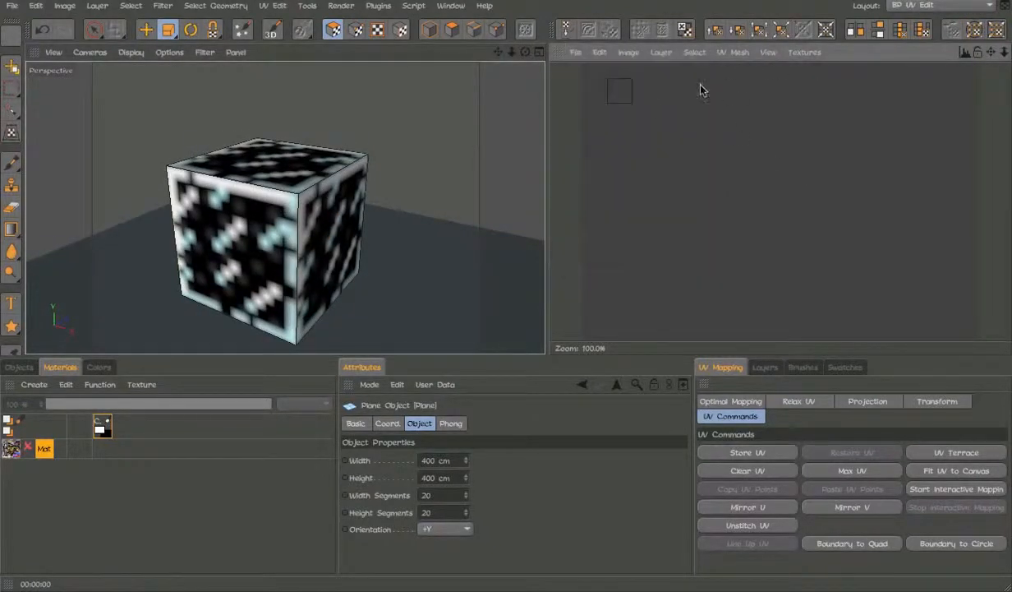
pyautogui.click(576, 52)
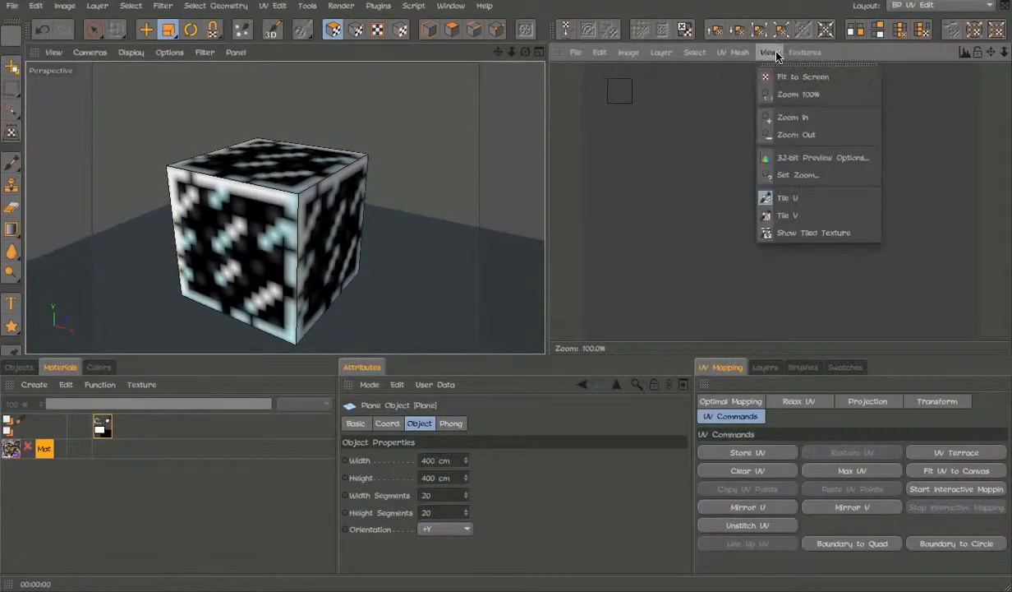
pyautogui.moveTo(805, 52)
pyautogui.moveTo(576, 51)
pyautogui.click(610, 95)
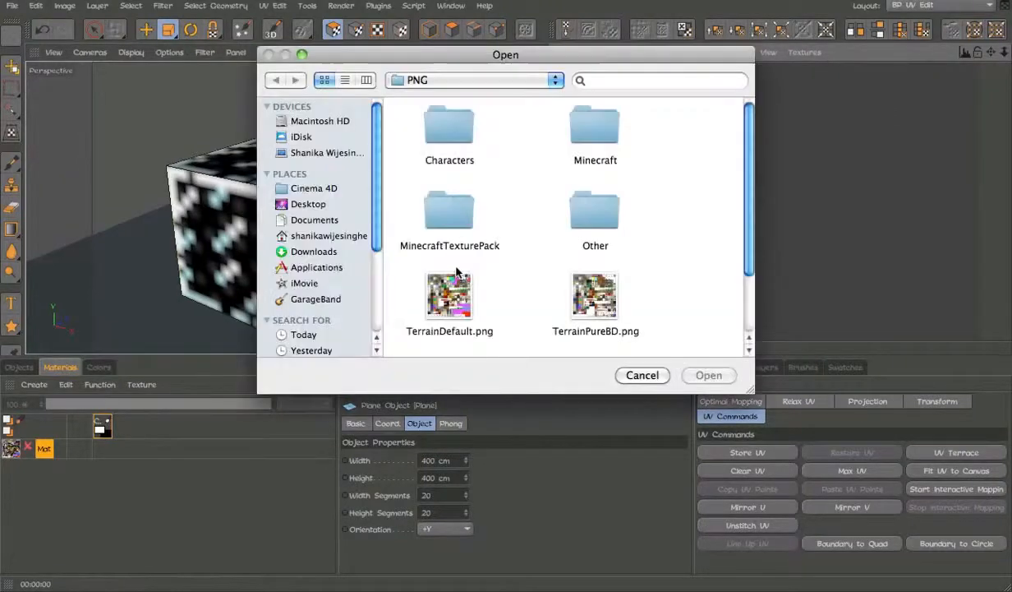
pyautogui.doubleClick(438, 307)
pyautogui.click(805, 51)
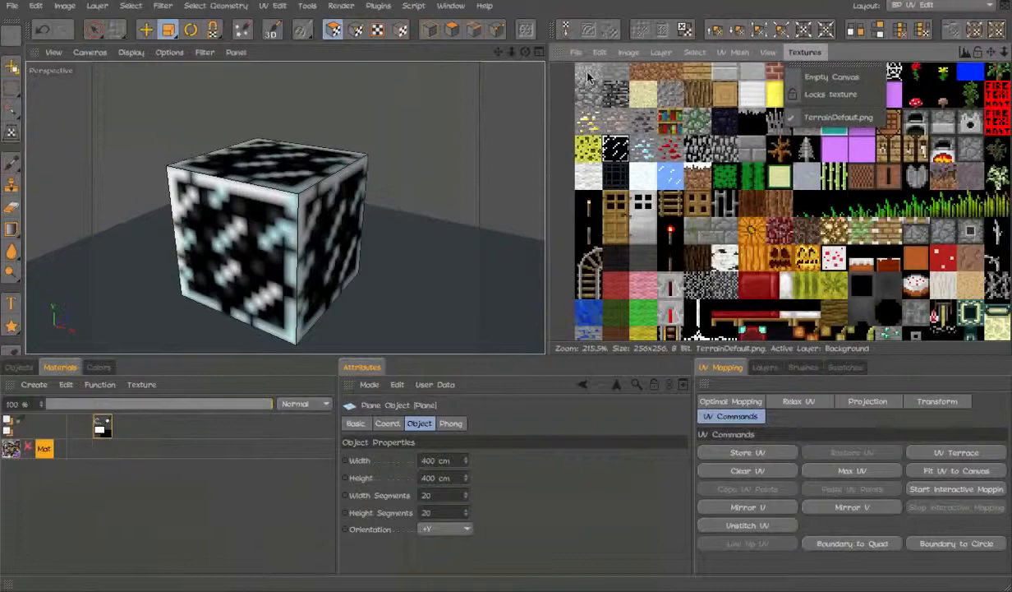
pyautogui.click(582, 70)
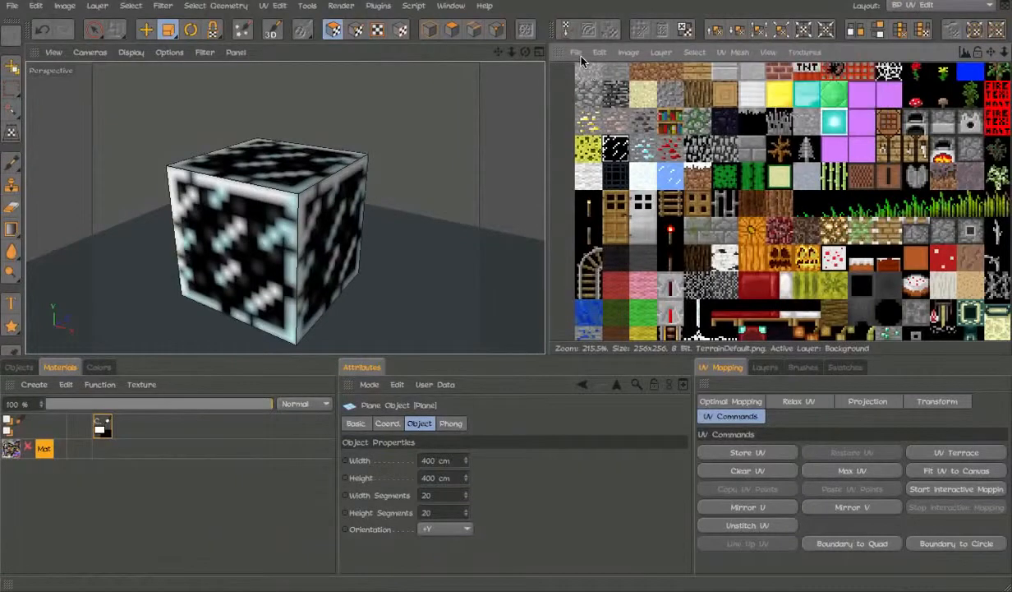
# Close all textures in the UV view again and re-render the glass cube on the plane.
pyautogui.click(576, 53)
pyautogui.click(616, 164)
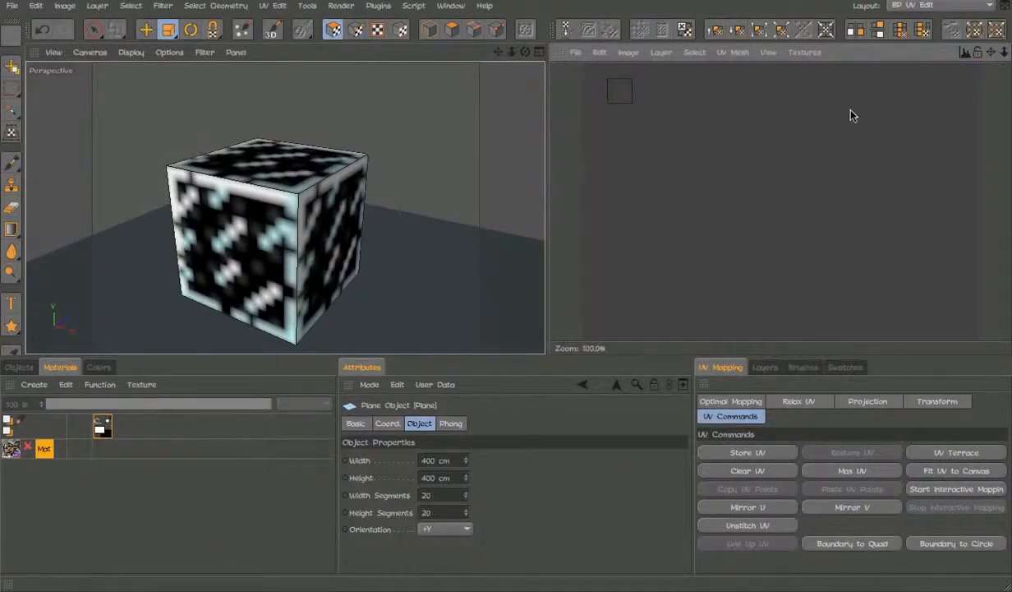
pyautogui.hotkey('ctrl', 'r')
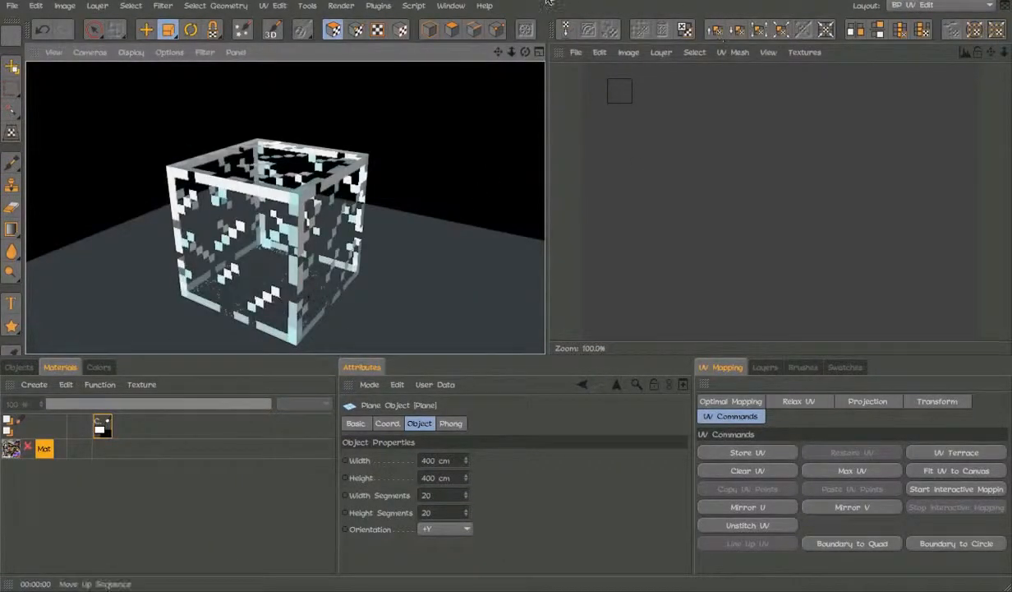
# Return to the Startup layout and the scene containing the single olive-coloured cube.
pyautogui.keyDown('alt'); pyautogui.moveTo(413, 241); pyautogui.dragTo(487, 251); pyautogui.keyUp('alt')
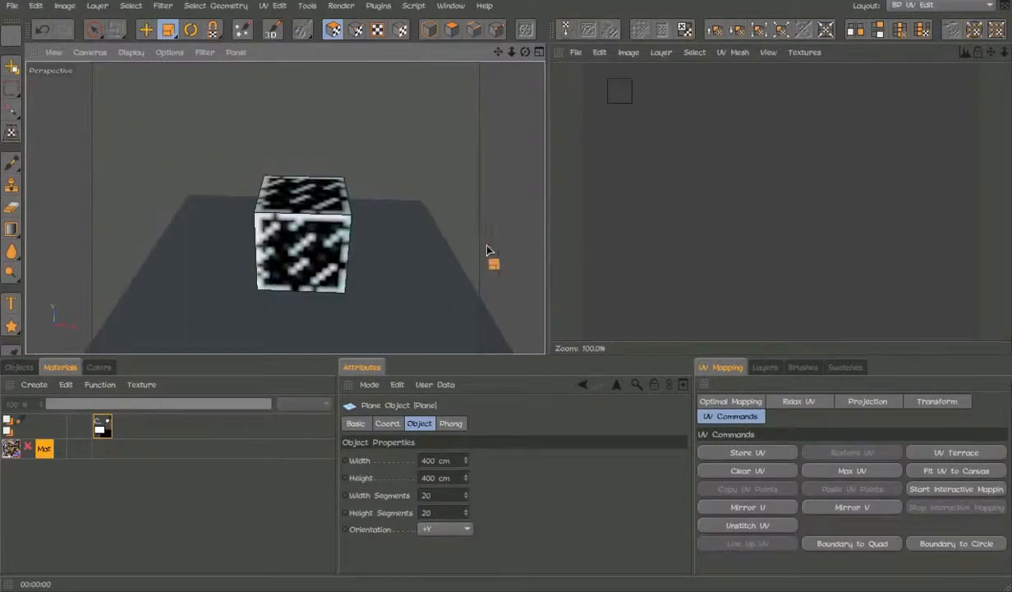
pyautogui.click(629, 2)
pyautogui.click(638, 20)
pyautogui.keyDown('alt'); pyautogui.moveTo(328, 258); pyautogui.dragTo(177, 183); pyautogui.keyUp('alt')
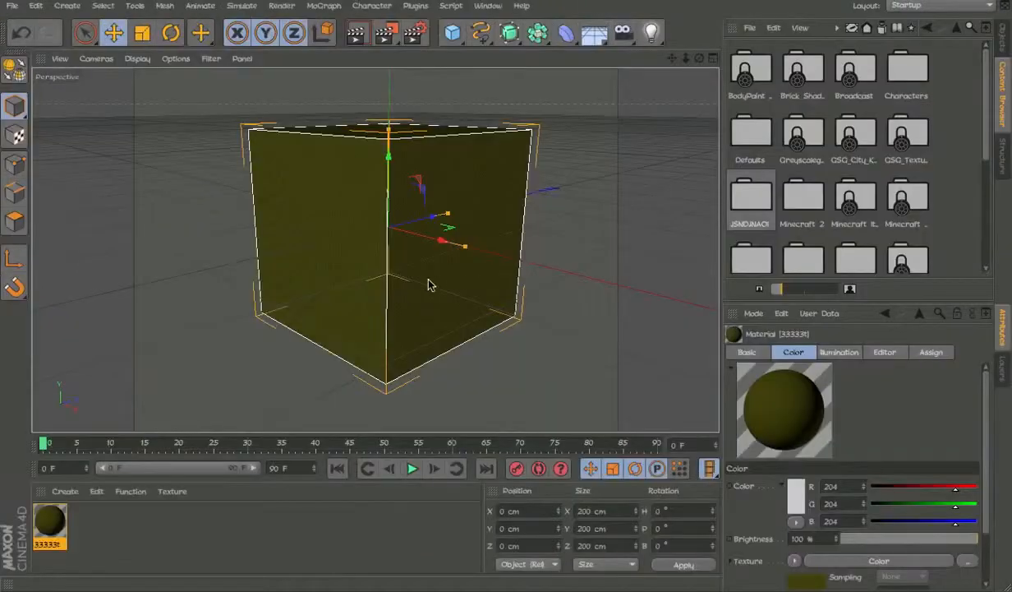
# Delete the olive cube and its 33333t material from the scene.
pyautogui.click(429, 282)
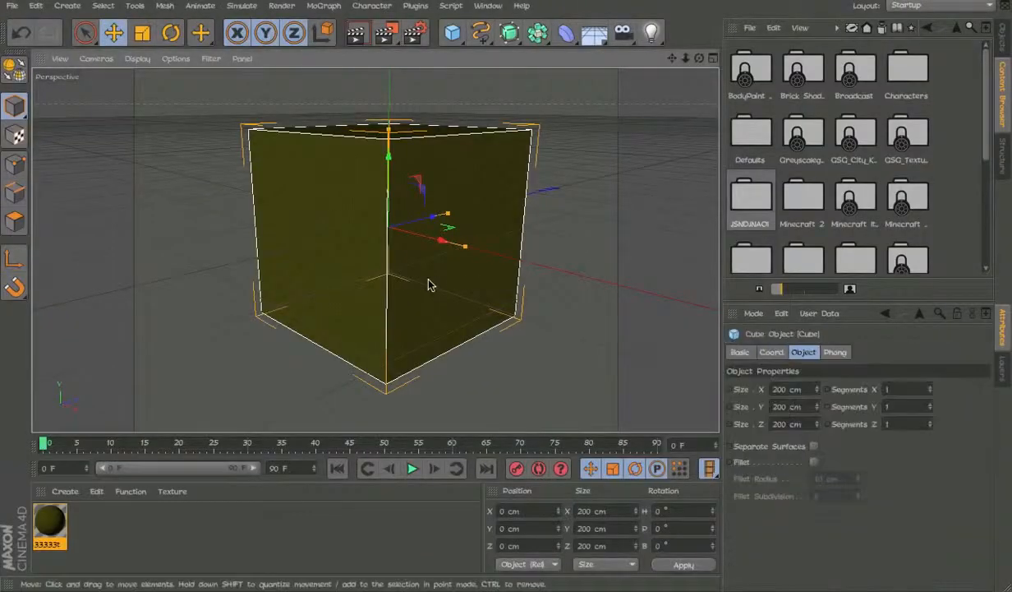
pyautogui.press('Delete')
pyautogui.press('Delete')
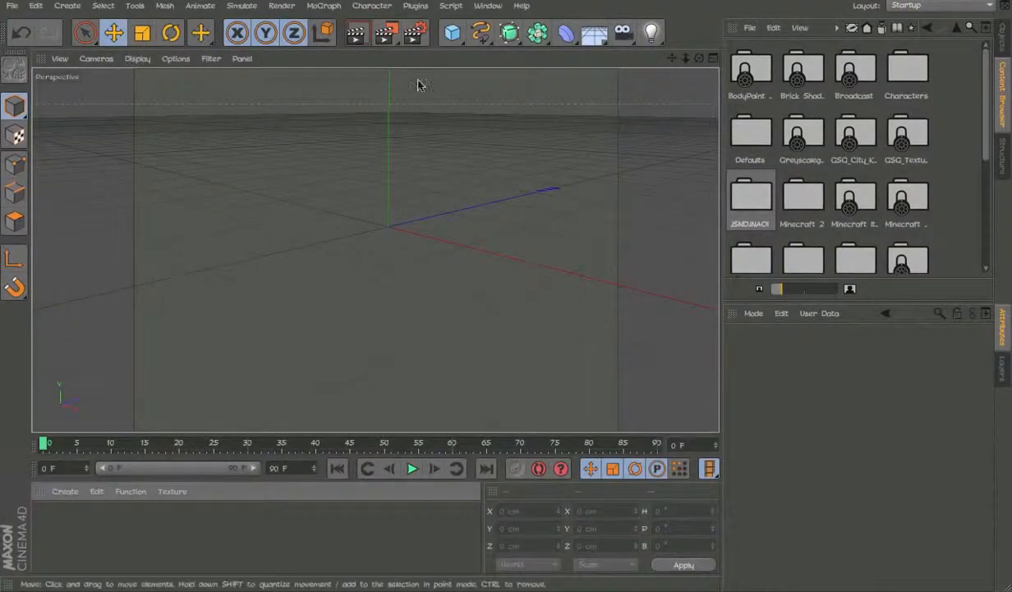
# Add a new Cube primitive and create a new material.
pyautogui.click(453, 33)
pyautogui.doubleClick(161, 526)
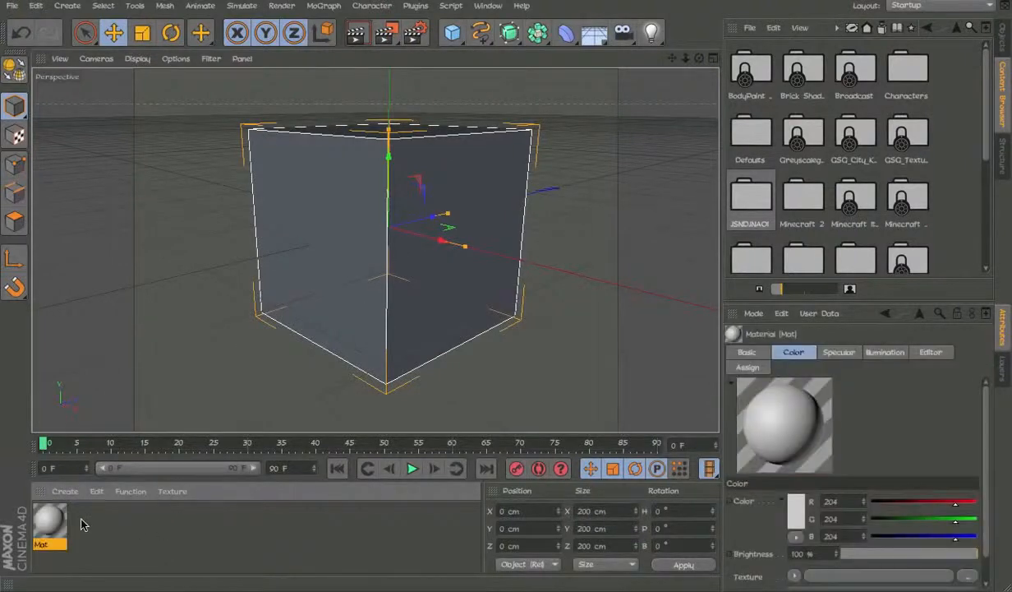
# Disable the new material's Specular channel and load TerrainDefault.png as its Color texture.
pyautogui.doubleClick(49, 522)
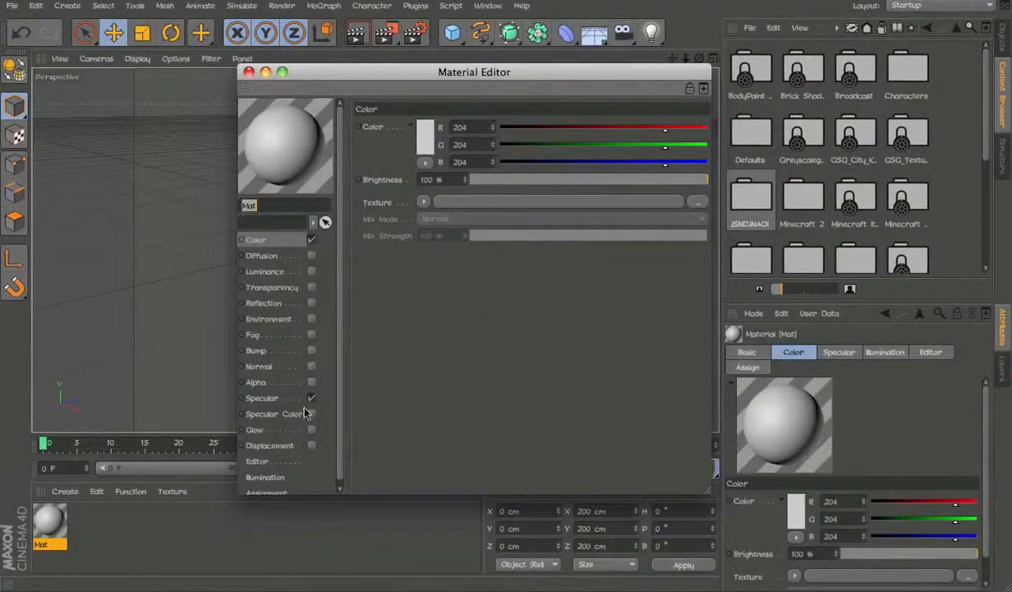
pyautogui.click(560, 202)
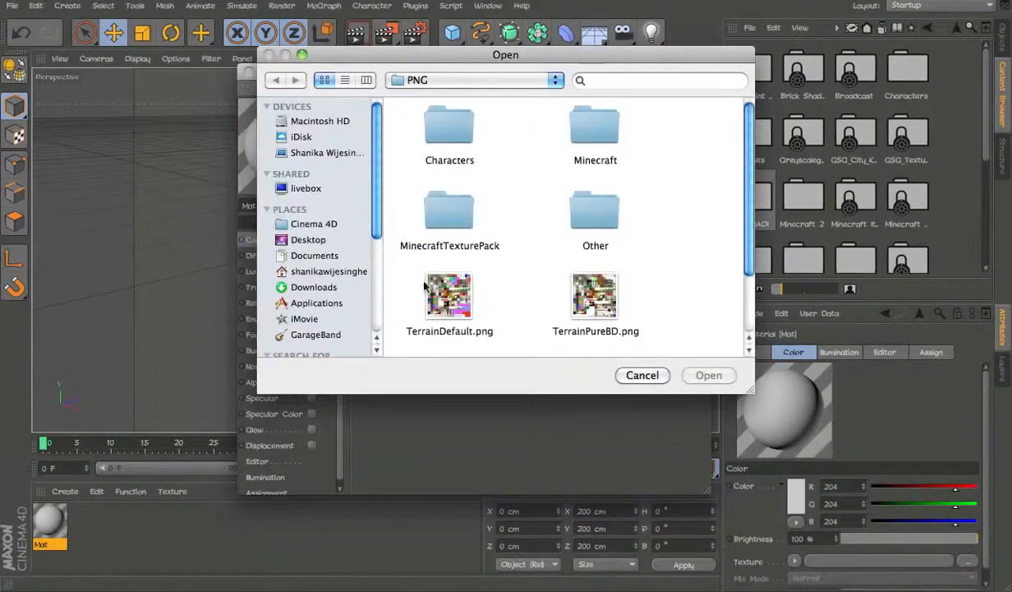
pyautogui.click(463, 324)
pyautogui.doubleClick(463, 322)
# Set the Sampling of the material's TerrainDefault.png Color texture to None and close the Material Editor.
pyautogui.click(571, 203)
pyautogui.click(530, 221)
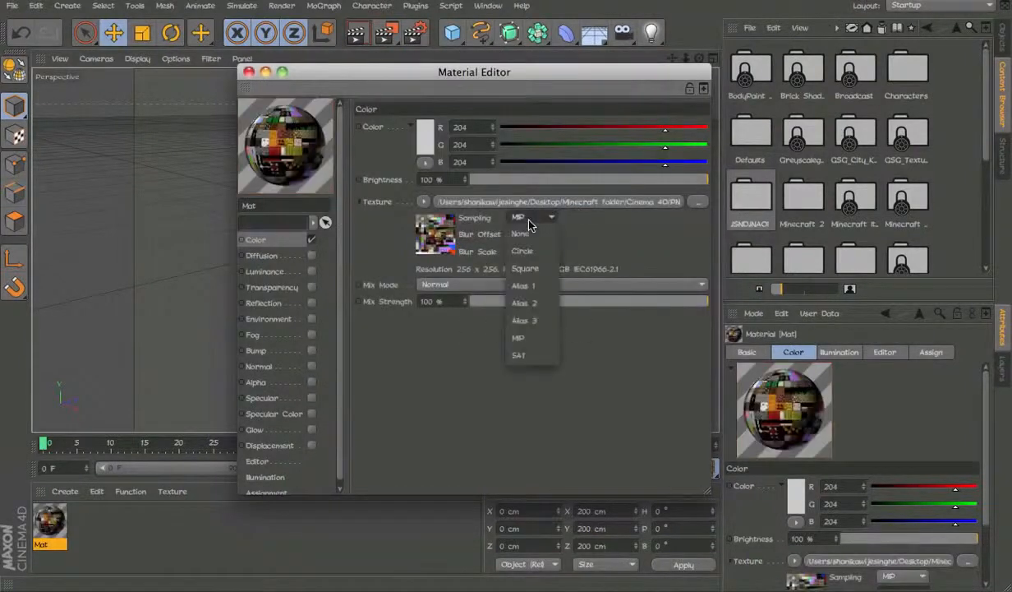
pyautogui.click(530, 221)
pyautogui.click(530, 221)
pyautogui.click(524, 231)
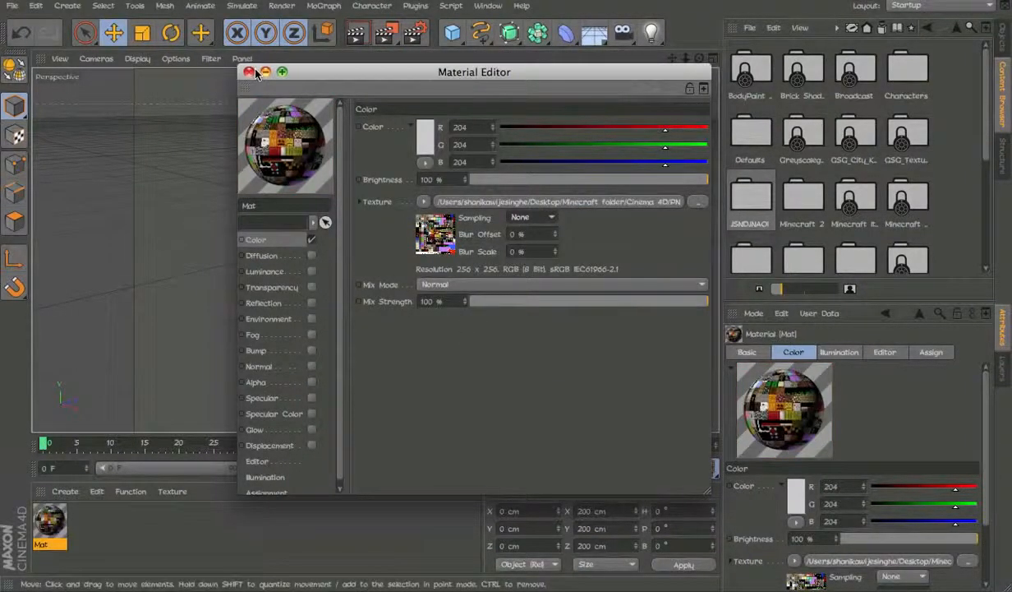
pyautogui.click(249, 72)
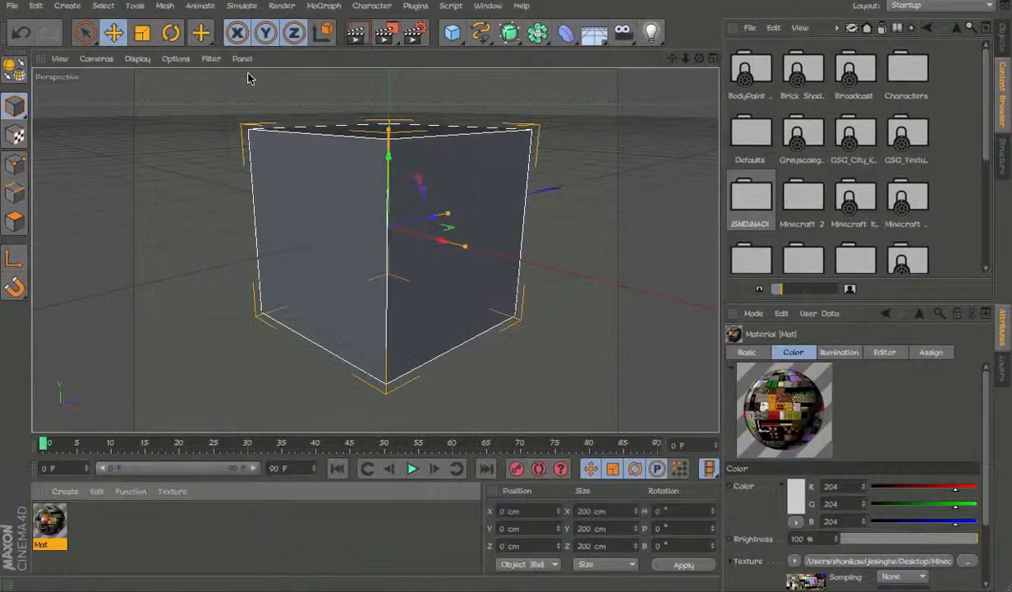
# Apply the terrain material to the cube and rename the material 11.
pyautogui.moveTo(64, 526); pyautogui.dragTo(413, 256)
pyautogui.doubleClick(50, 519)
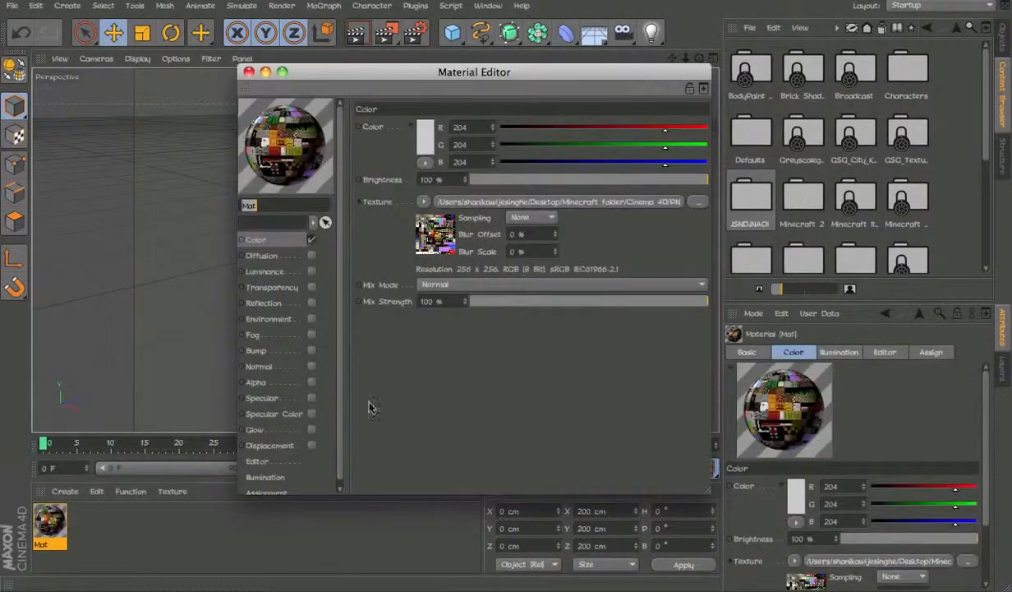
pyautogui.moveTo(451, 72); pyautogui.dragTo(705, 55)
pyautogui.write('11')
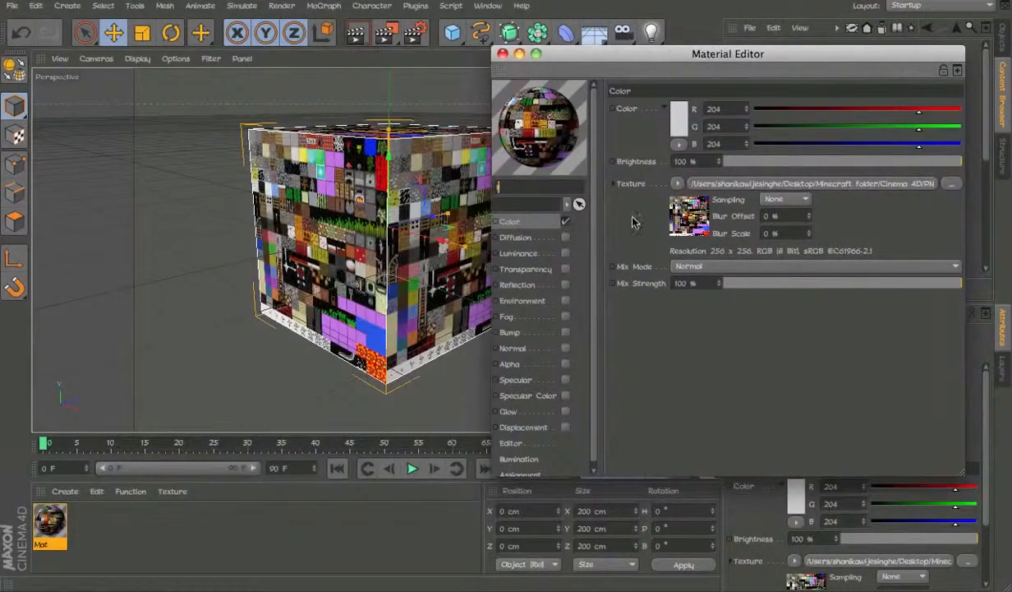
pyautogui.moveTo(415, 218); pyautogui.dragTo(308, 217)
# Wrap the material's Color texture in a Filter shader and open the shader's properties.
pyautogui.click(677, 183)
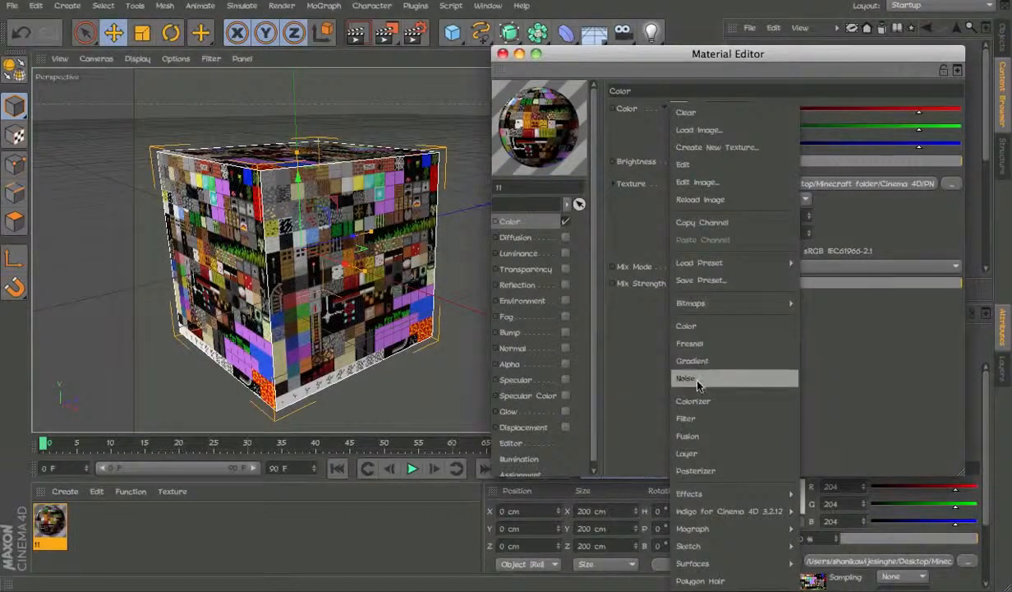
pyautogui.click(687, 418)
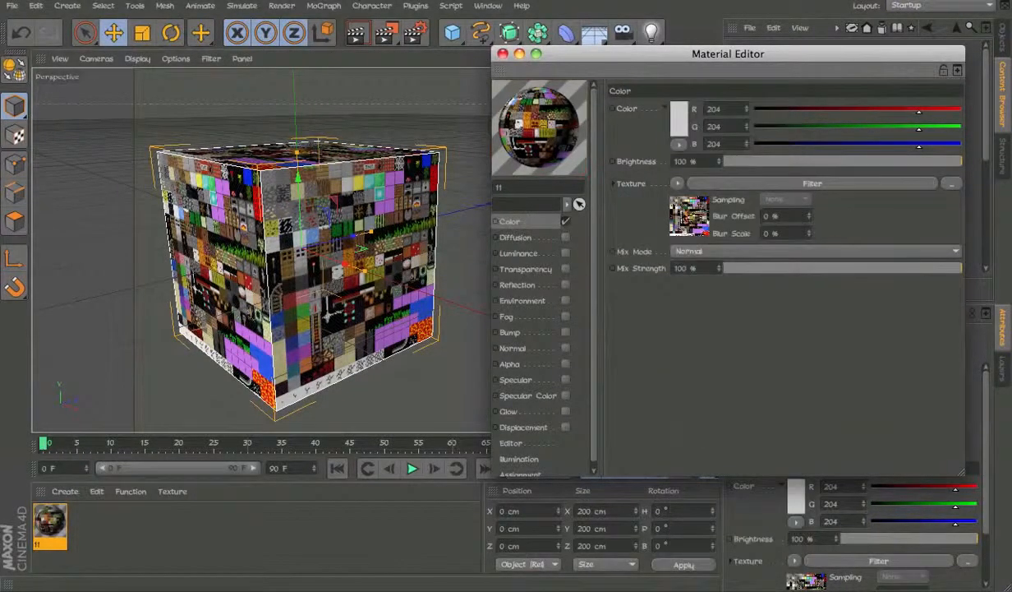
pyautogui.click(702, 230)
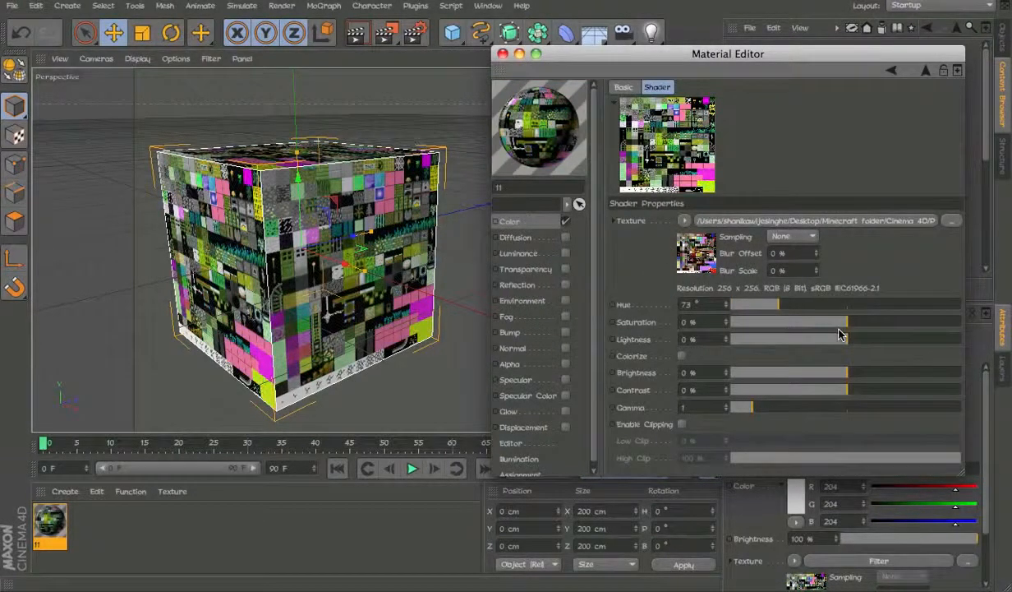
# Set the Filter to Saturation 13%, Lightness -67%, Brightness -39%, Contrast -38% and Gamma 1.83, and shift its Hue.
pyautogui.moveTo(811, 305); pyautogui.dragTo(728, 312)
pyautogui.moveTo(849, 324)
pyautogui.mouseDown()
pyautogui.moveTo(904, 325)
pyautogui.moveTo(820, 323)
pyautogui.moveTo(863, 322)
pyautogui.mouseUp()
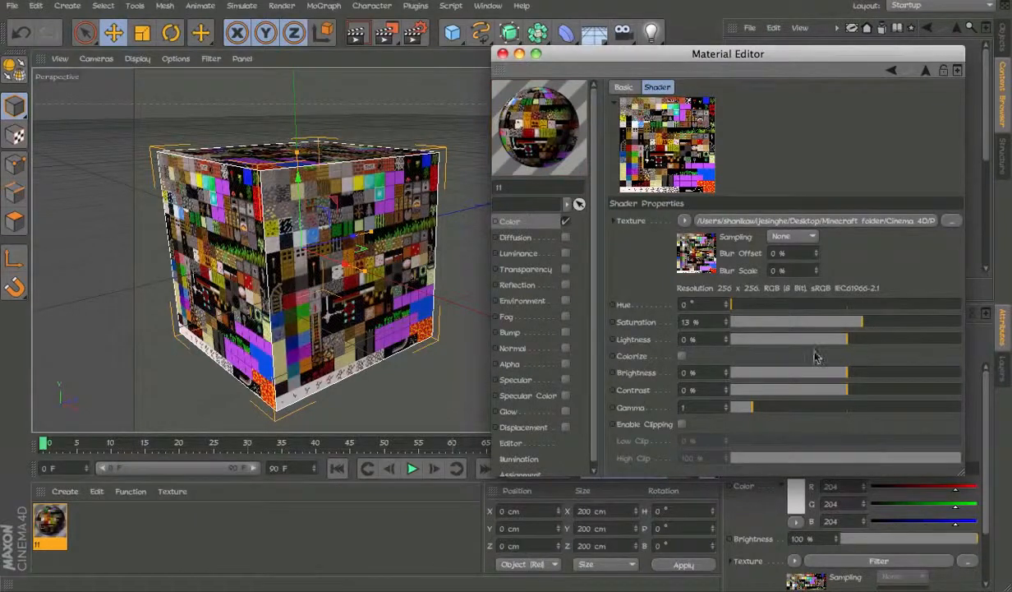
pyautogui.moveTo(795, 306); pyautogui.dragTo(648, 300)
pyautogui.moveTo(840, 339); pyautogui.dragTo(770, 341)
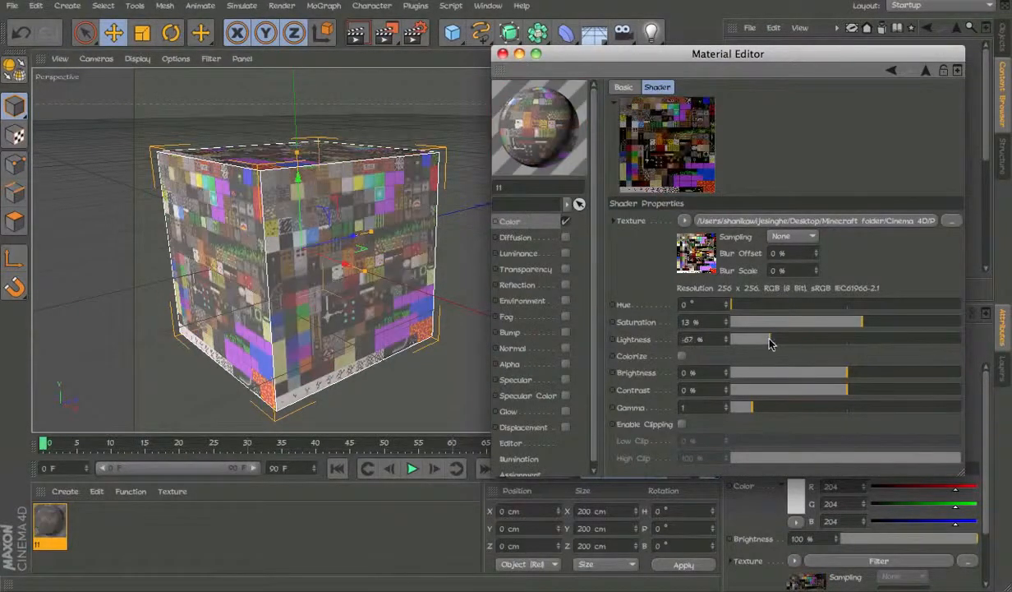
pyautogui.moveTo(847, 372); pyautogui.dragTo(773, 411)
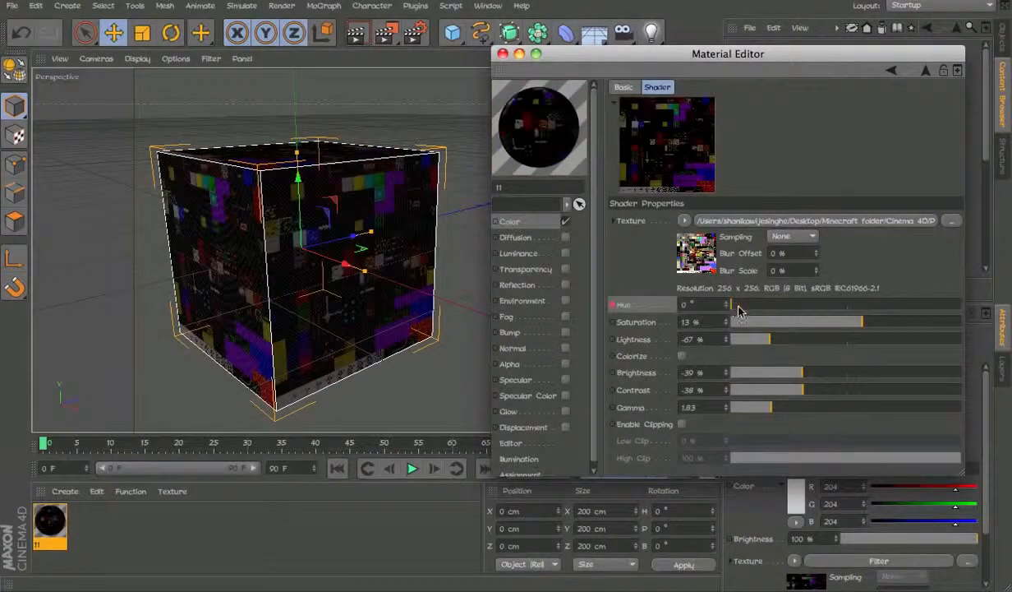
pyautogui.moveTo(731, 304); pyautogui.dragTo(838, 304)
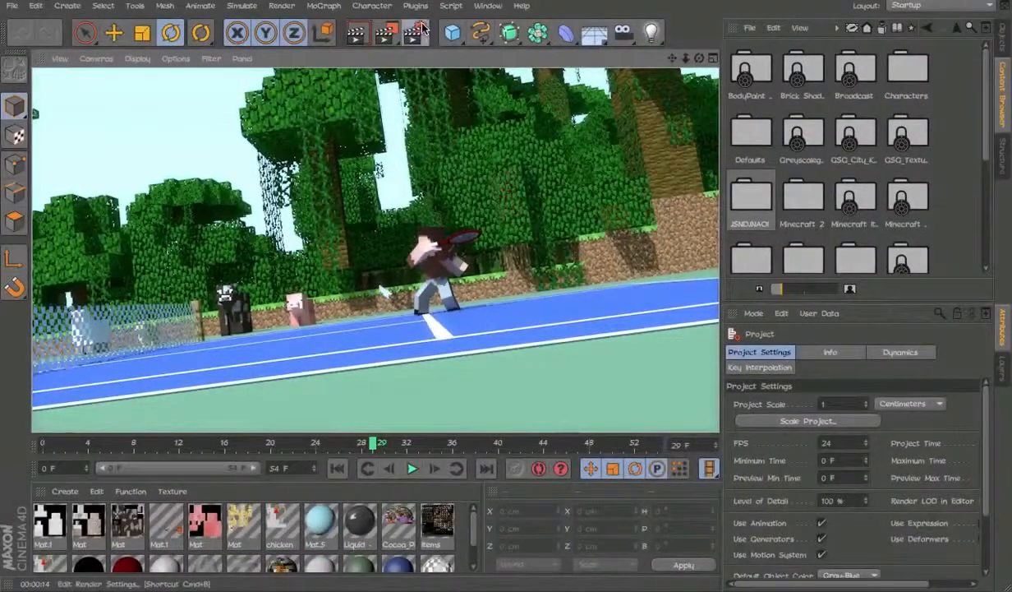
# Examine the Glow effect's options in the tennis court scene's render settings.
pyautogui.click(421, 30)
pyautogui.click(41, 165)
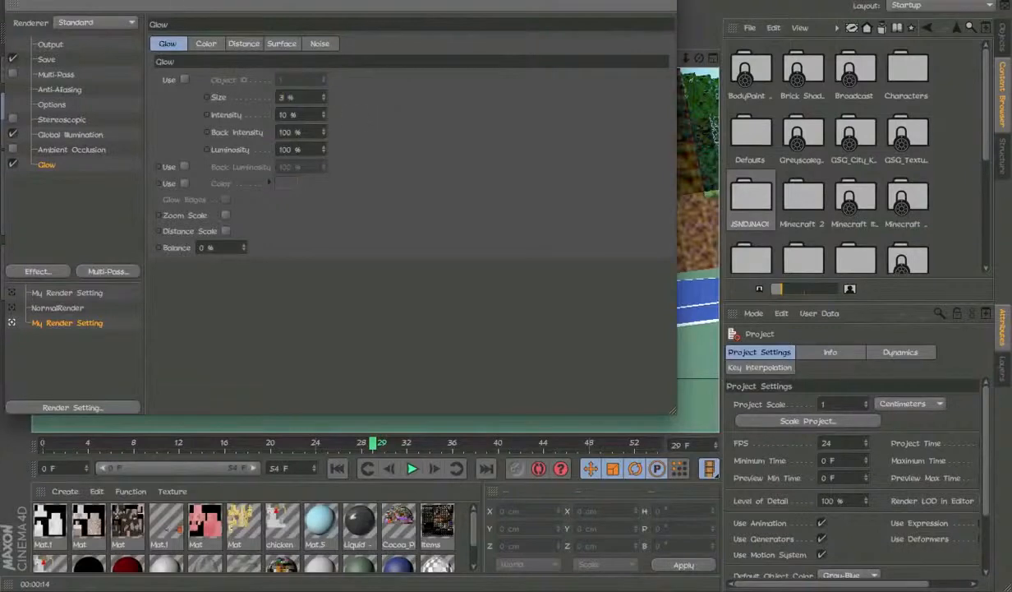
pyautogui.press('super+w')
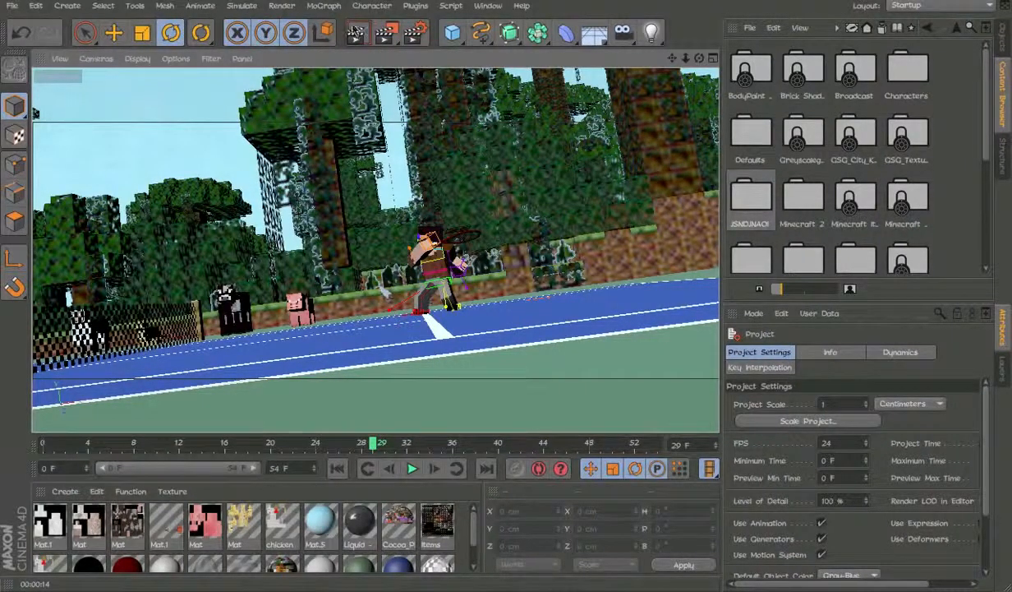
# Disable the Glow effect in the render settings and render the active view of the tennis court scene.
pyautogui.click(415, 33)
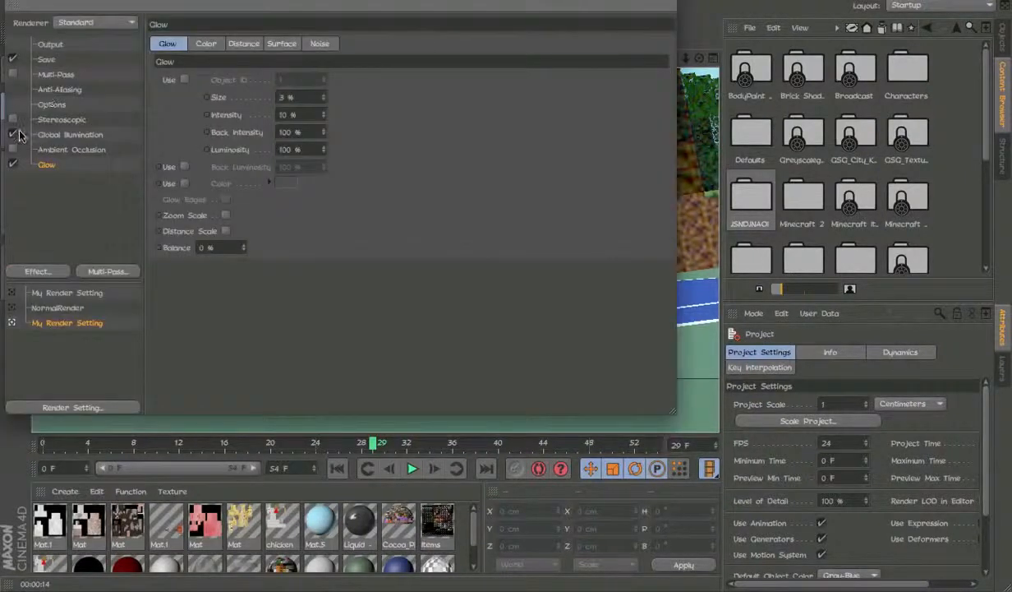
pyautogui.click(11, 163)
pyautogui.click(16, 4)
pyautogui.click(17, 2)
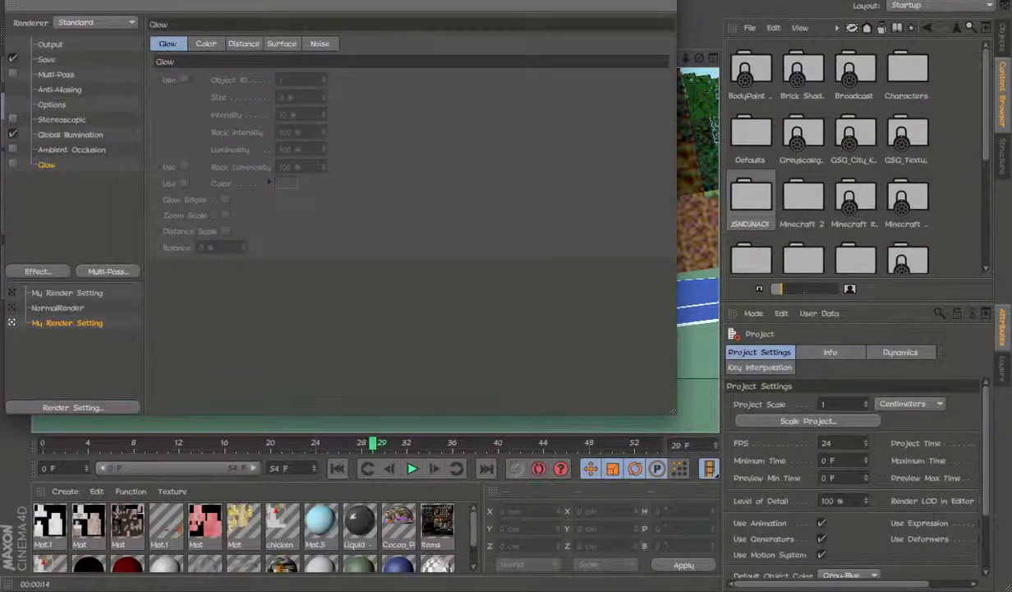
pyautogui.click(662, 2)
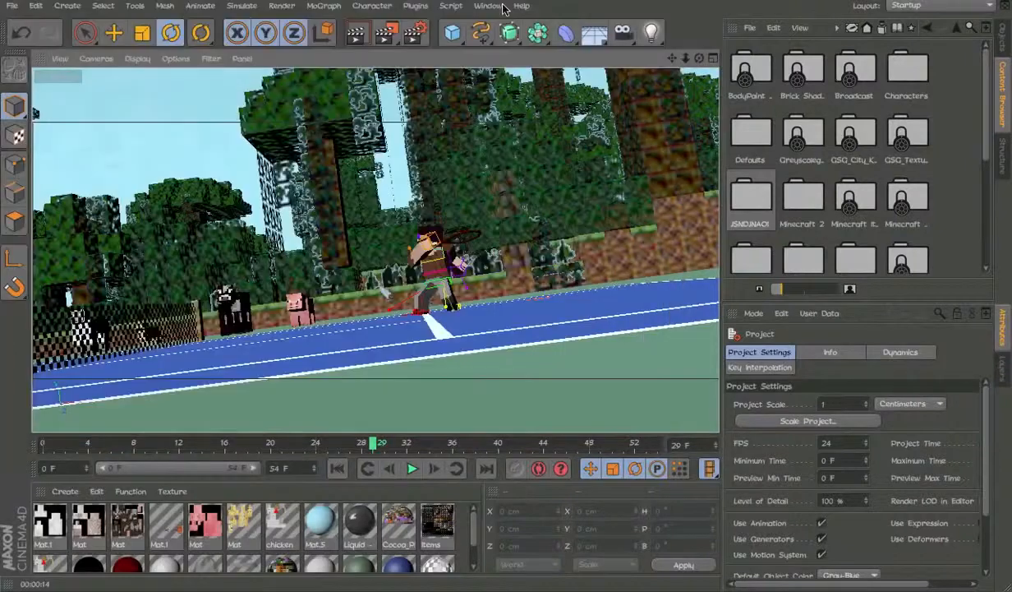
pyautogui.click(360, 36)
pyautogui.click(616, 0)
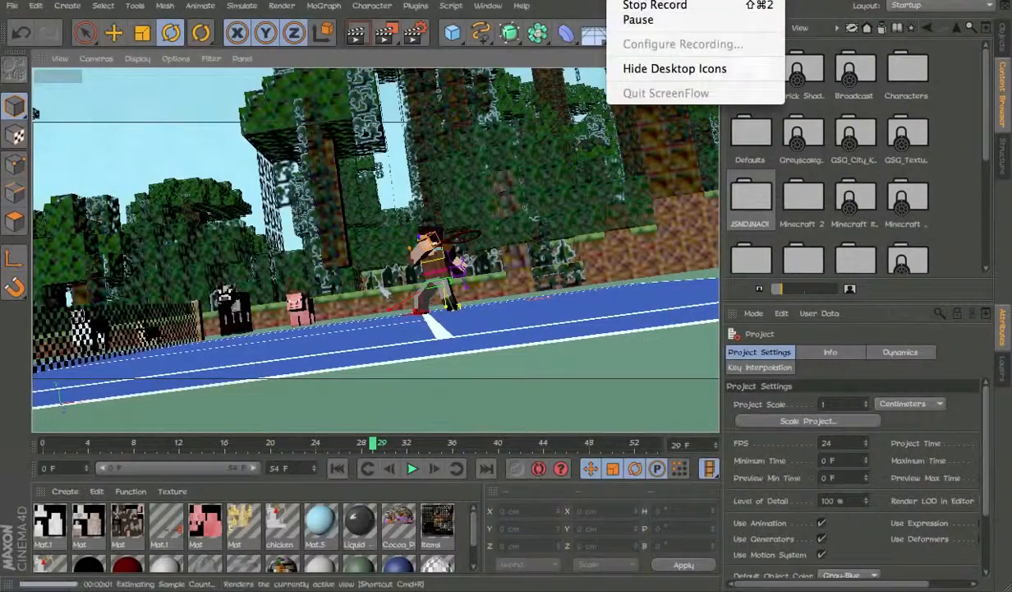
pyautogui.click(625, 22)
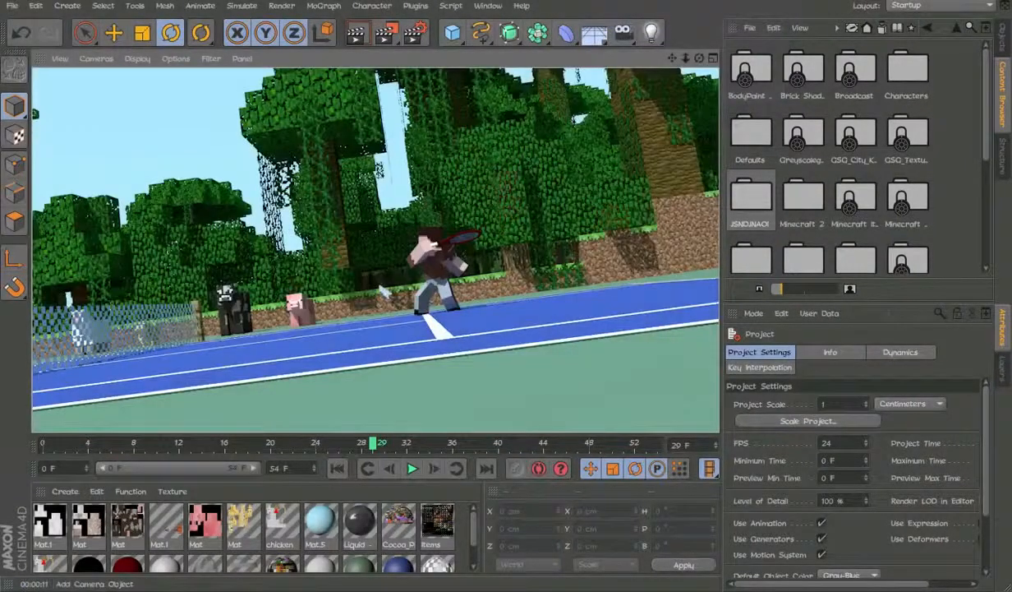
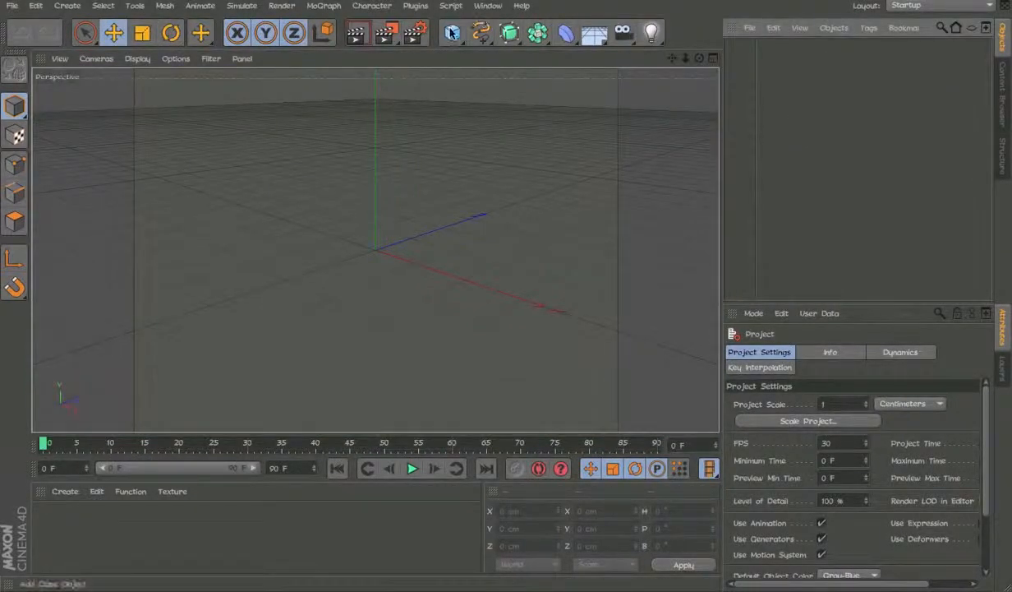
# Add a Cube primitive in the empty scene and set its X, Y and Z sizes to 50 cm.
pyautogui.click(452, 32)
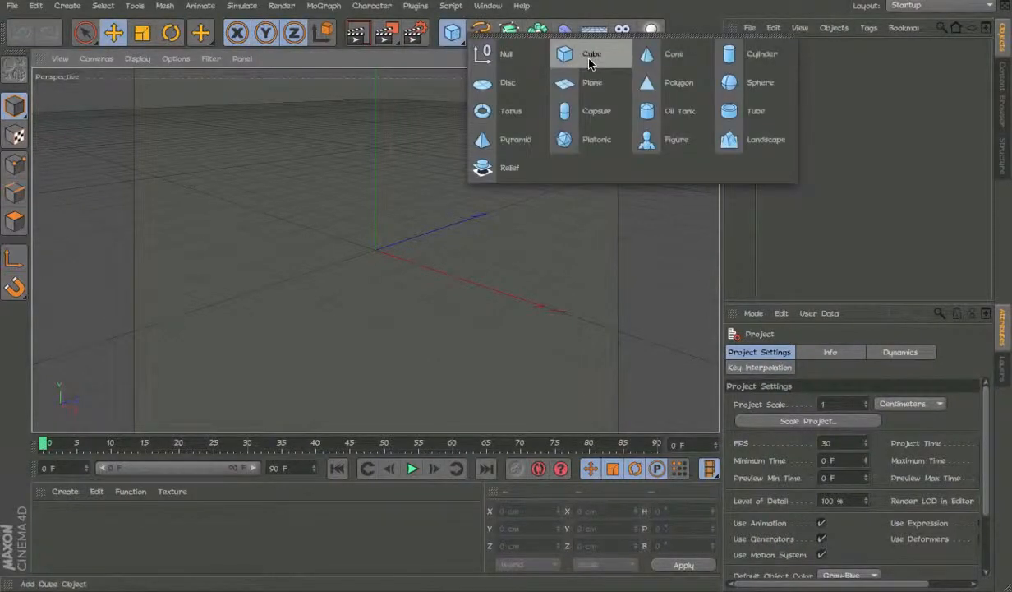
pyautogui.click(577, 57)
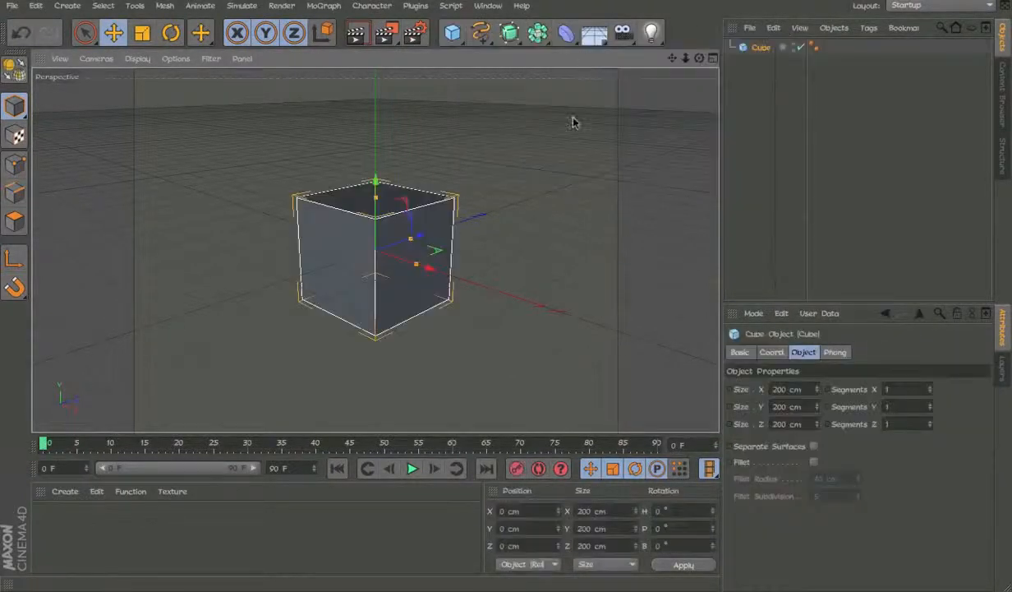
pyautogui.click(797, 388)
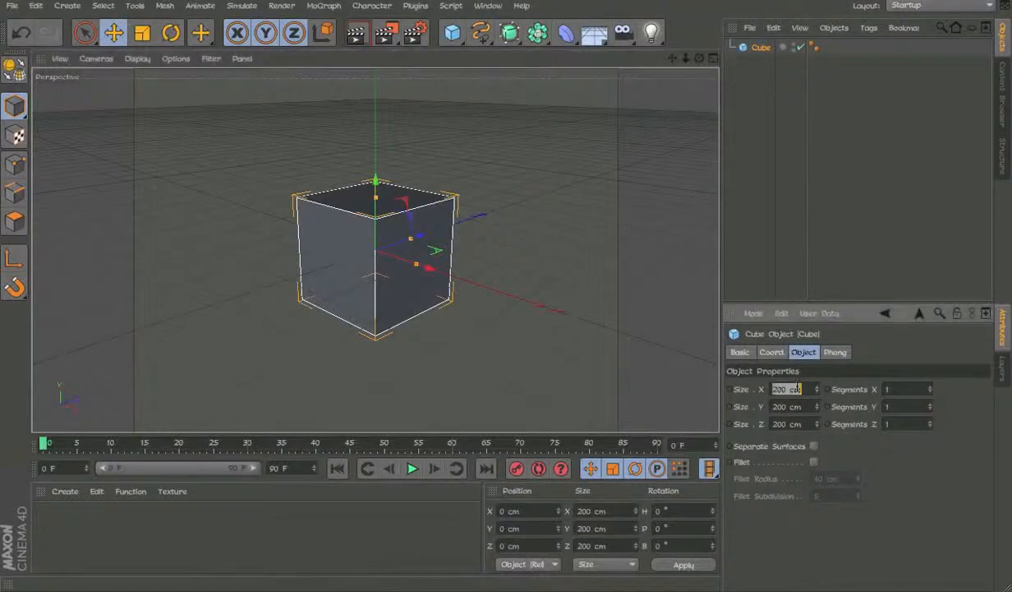
pyautogui.write('50')
pyautogui.press('Tab')
pyautogui.write('50')
pyautogui.press('Tab')
pyautogui.write('50')
pyautogui.press('Tab')
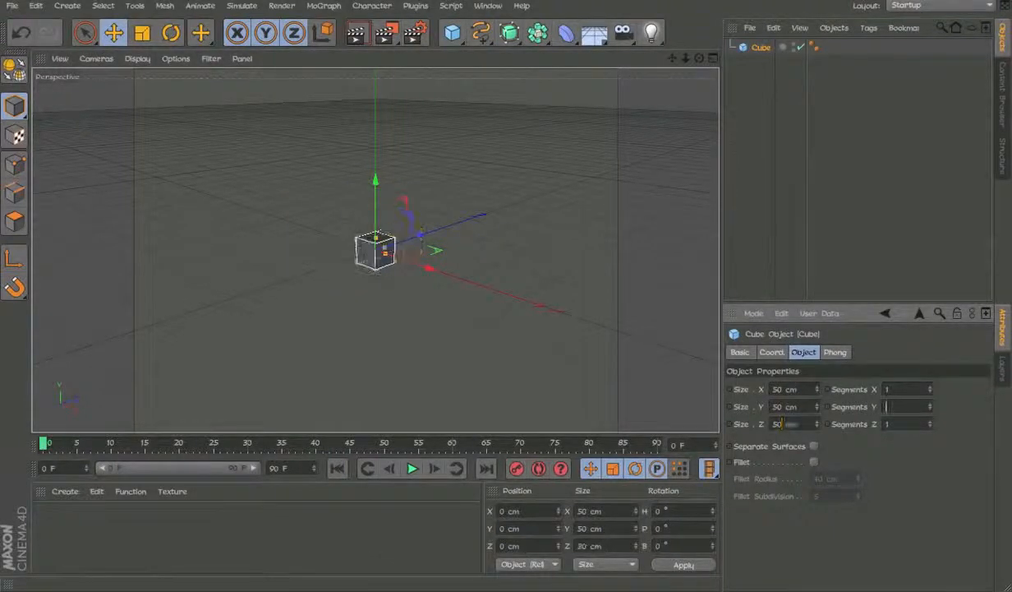
# Set the cube's X, Y and Z segments to 8.
pyautogui.write('8')
pyautogui.press('Tab')
pyautogui.write('8')
pyautogui.press('Tab')
pyautogui.write('8')
pyautogui.press('Return')
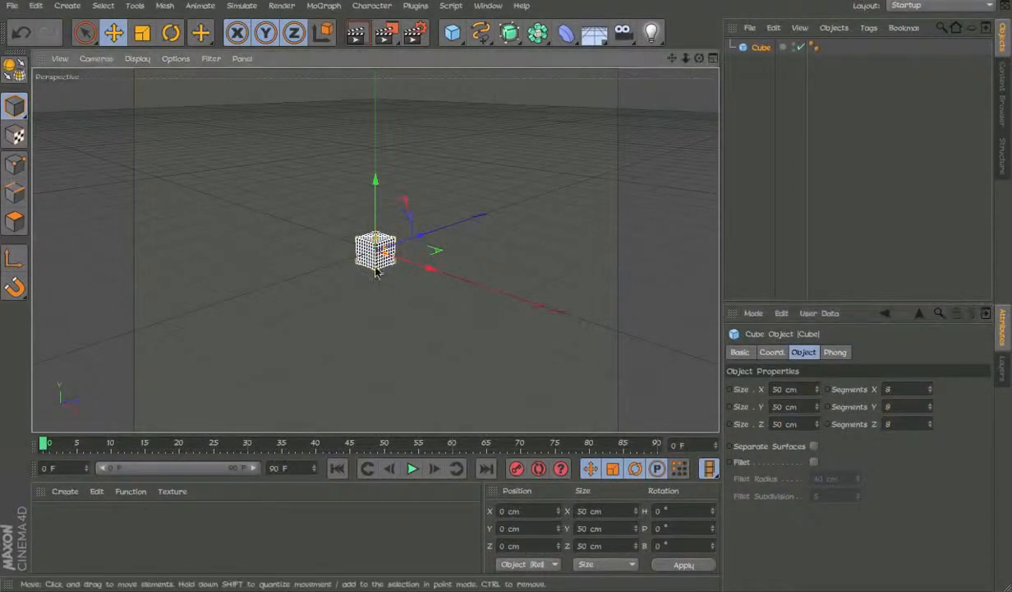
# Raise the cube along the Y axis to a position of about 70 cm.
pyautogui.keyDown('alt'); pyautogui.moveTo(369, 264); pyautogui.dragTo(539, 227, button='right'); pyautogui.keyUp('alt')
pyautogui.press('e')
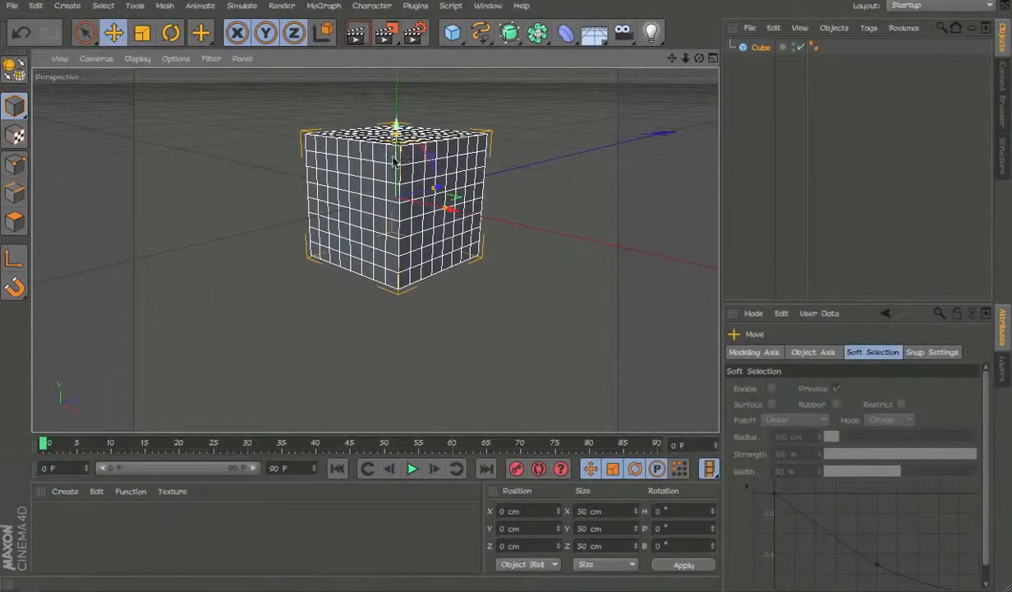
pyautogui.moveTo(397, 125); pyautogui.dragTo(397, 72)
pyautogui.keyDown('alt'); pyautogui.moveTo(394, 164); pyautogui.dragTo(414, 299, button='middle'); pyautogui.keyUp('alt')
pyautogui.keyDown('alt'); pyautogui.moveTo(359, 220); pyautogui.dragTo(366, 278, button='middle'); pyautogui.keyUp('alt')
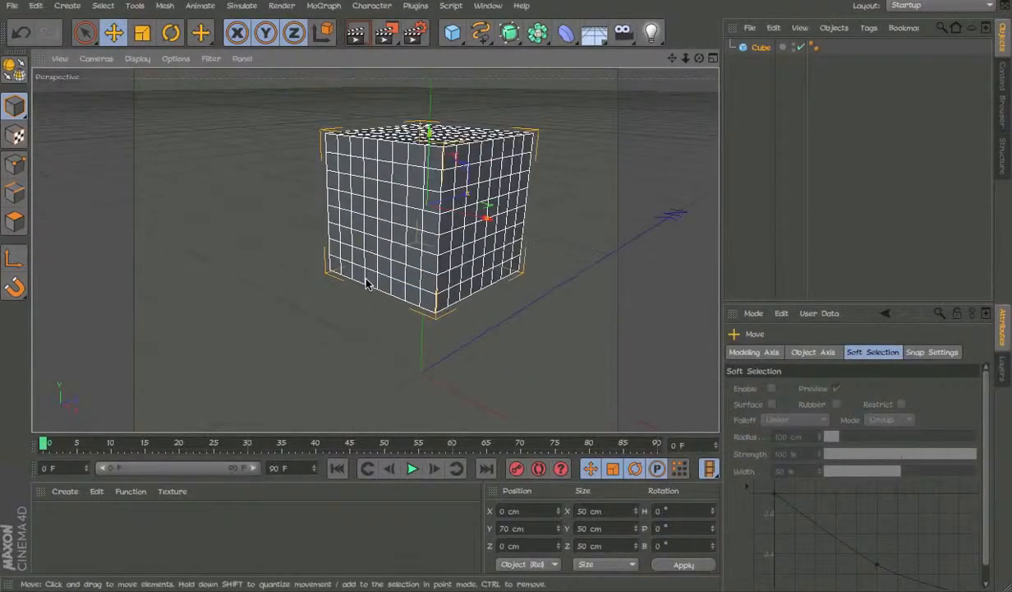
# Make the cube editable, select a stepped region of polygons across its lower sides and underside, and delete them.
pyautogui.press('9')
pyautogui.click(15, 221)
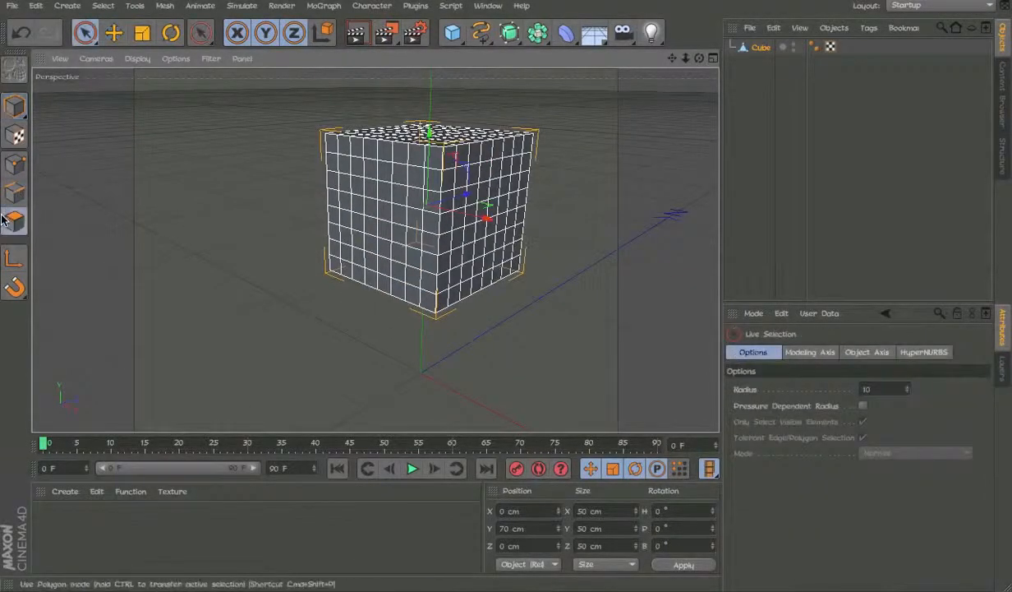
pyautogui.click(444, 183)
pyautogui.moveTo(460, 267)
pyautogui.keyDown('alt'); pyautogui.mouseDown()
pyautogui.moveTo(414, 225)
pyautogui.moveTo(350, 207)
pyautogui.moveTo(392, 257)
pyautogui.moveTo(439, 277)
pyautogui.moveTo(328, 248)
pyautogui.moveTo(514, 285)
pyautogui.moveTo(148, 266)
pyautogui.moveTo(474, 286)
pyautogui.mouseUp(); pyautogui.keyUp('alt')
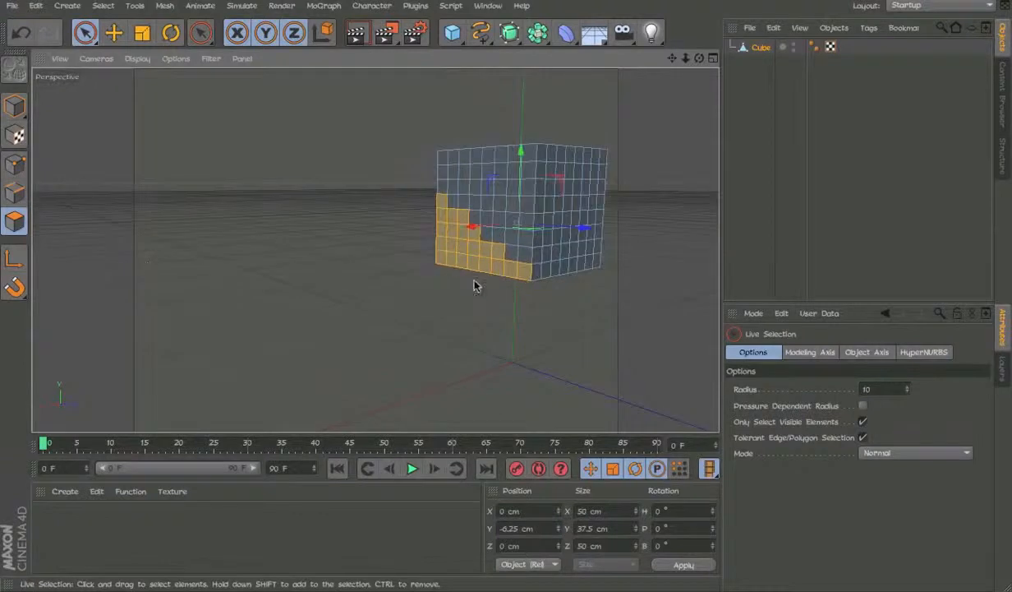
pyautogui.moveTo(606, 276)
pyautogui.keyDown('alt'); pyautogui.mouseDown()
pyautogui.moveTo(216, 276)
pyautogui.moveTo(416, 242)
pyautogui.moveTo(462, 255)
pyautogui.moveTo(436, 266)
pyautogui.moveTo(517, 228)
pyautogui.moveTo(486, 220)
pyautogui.moveTo(385, 267)
pyautogui.moveTo(407, 283)
pyautogui.moveTo(421, 265)
pyautogui.mouseUp(); pyautogui.keyUp('alt')
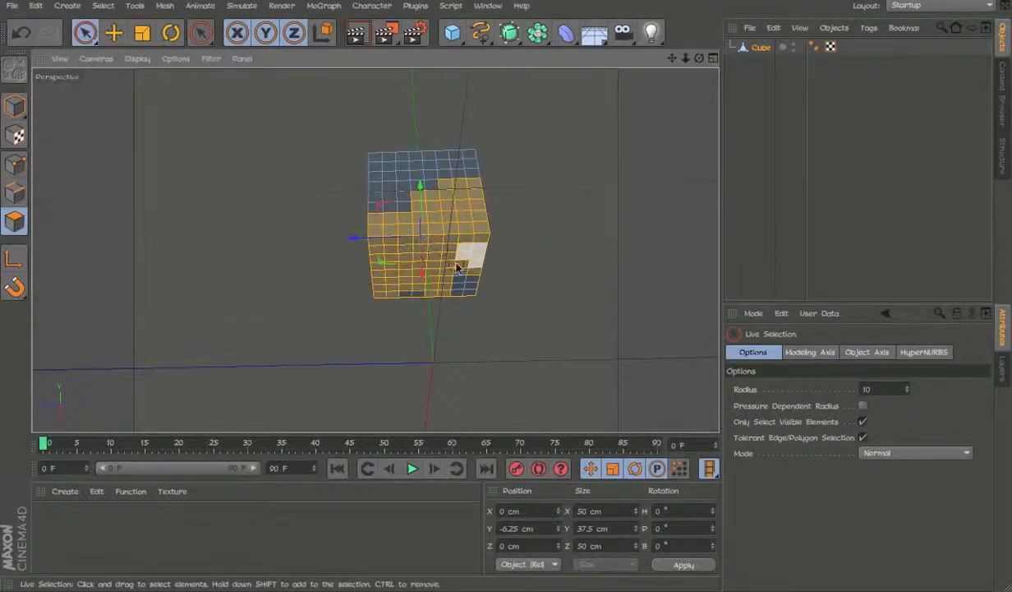
pyautogui.moveTo(436, 318)
pyautogui.mouseDown()
pyautogui.moveTo(451, 299)
pyautogui.moveTo(197, 268)
pyautogui.moveTo(361, 210)
pyautogui.moveTo(344, 240)
pyautogui.moveTo(489, 156)
pyautogui.moveTo(368, 102)
pyautogui.moveTo(413, 102)
pyautogui.moveTo(446, 120)
pyautogui.mouseUp()
pyautogui.press('Delete')
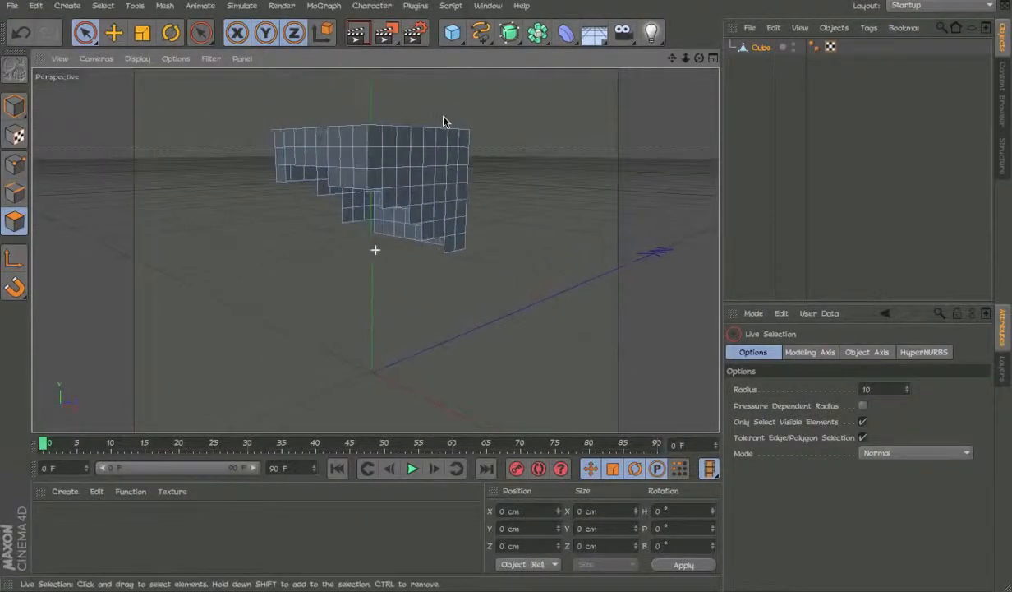
# Optimize the remaining cube mesh in Polygon mode to remove the points left by the deleted faces.
pyautogui.keyDown('alt'); pyautogui.moveTo(420, 235); pyautogui.dragTo(519, 228); pyautogui.keyUp('alt')
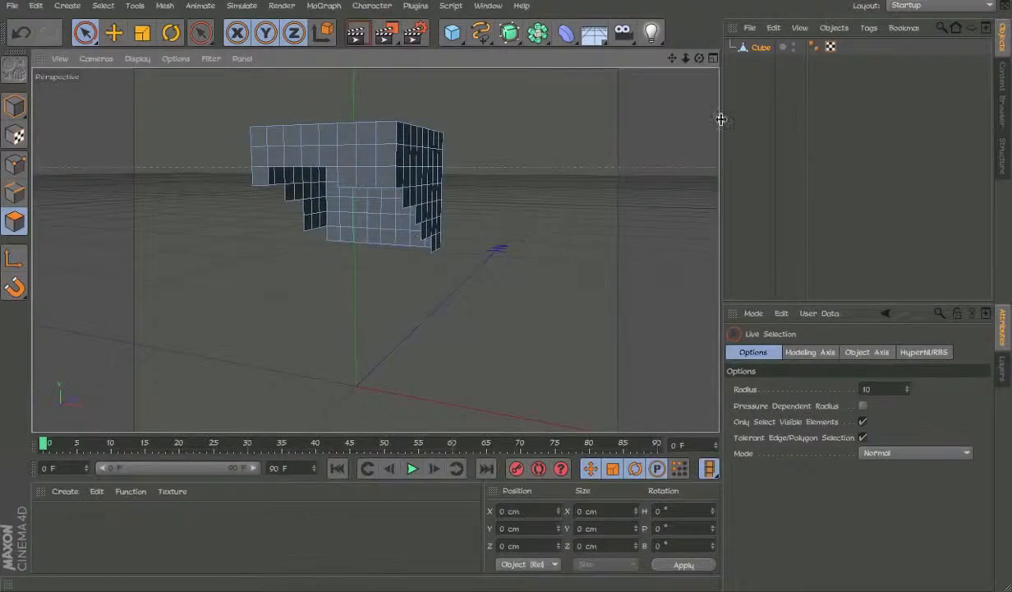
pyautogui.click(15, 105)
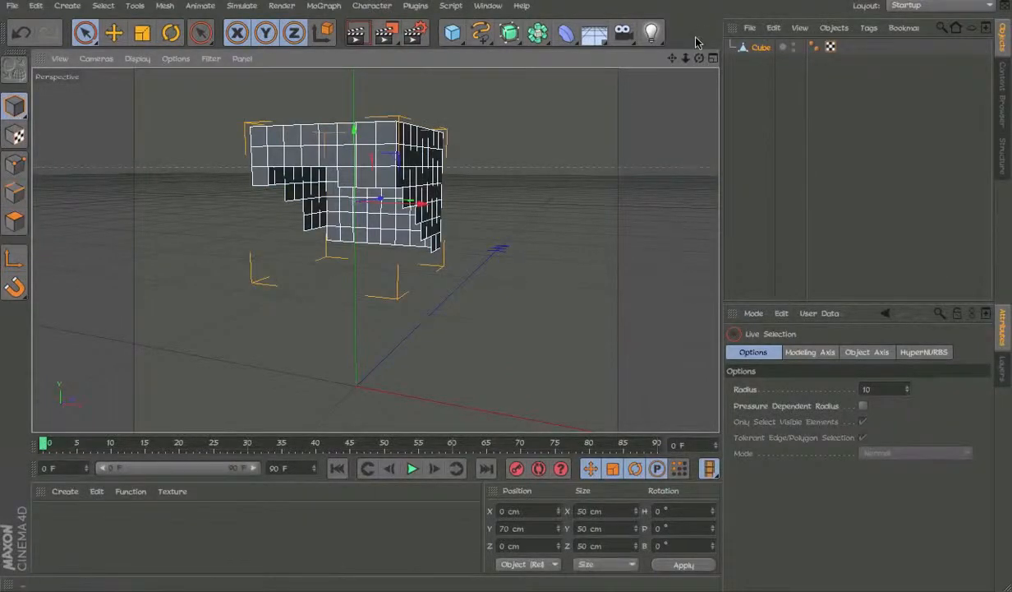
pyautogui.click(15, 220)
pyautogui.rightClick(325, 247)
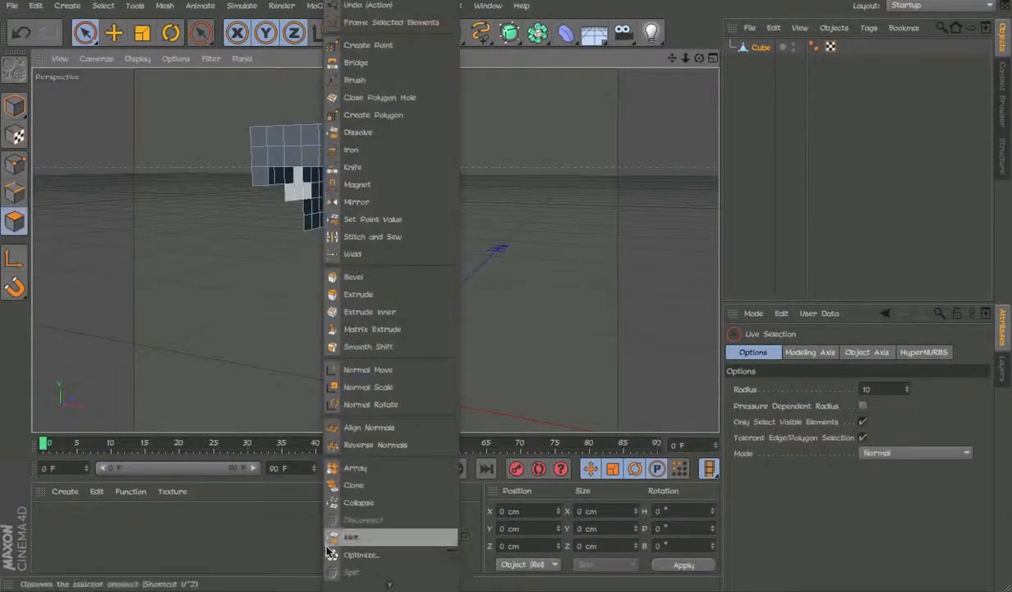
pyautogui.click(354, 551)
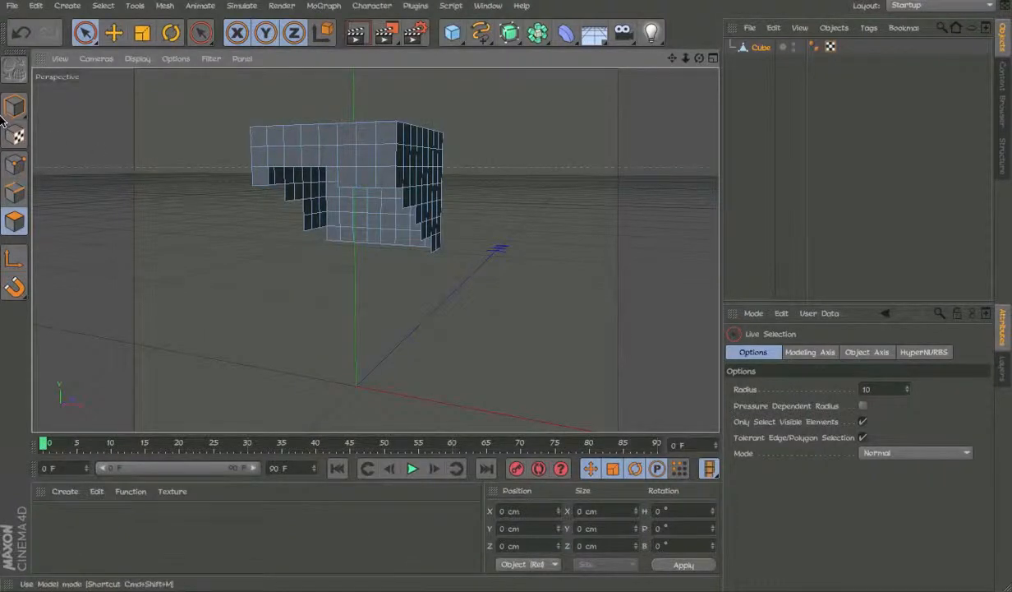
# Optimize the mesh in Polygon mode to remove the stray points beneath it, and return to Model mode.
pyautogui.click(15, 164)
pyautogui.scroll(3, 357, 251)
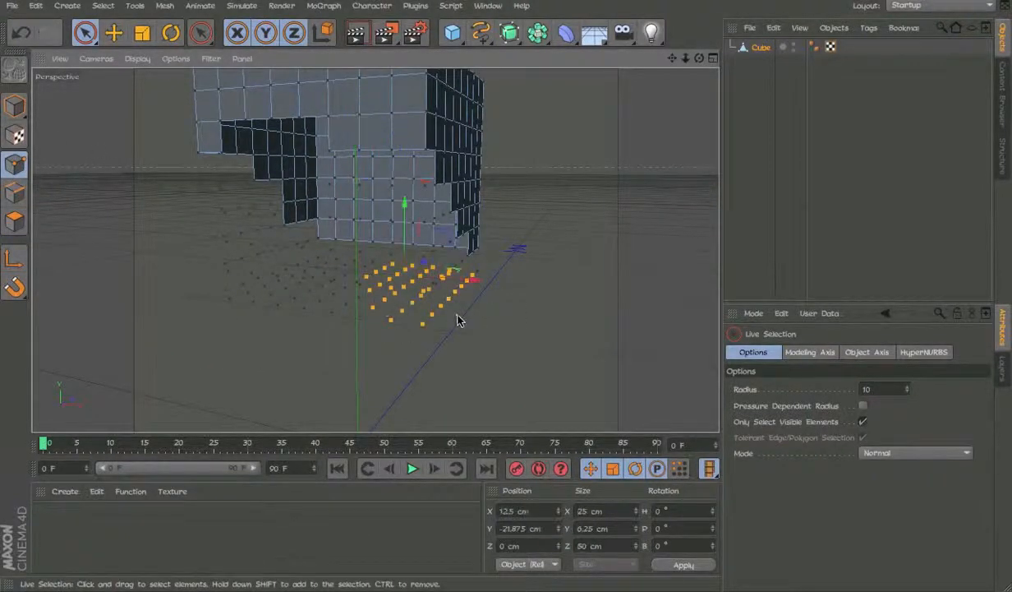
pyautogui.click(15, 221)
pyautogui.rightClick(342, 295)
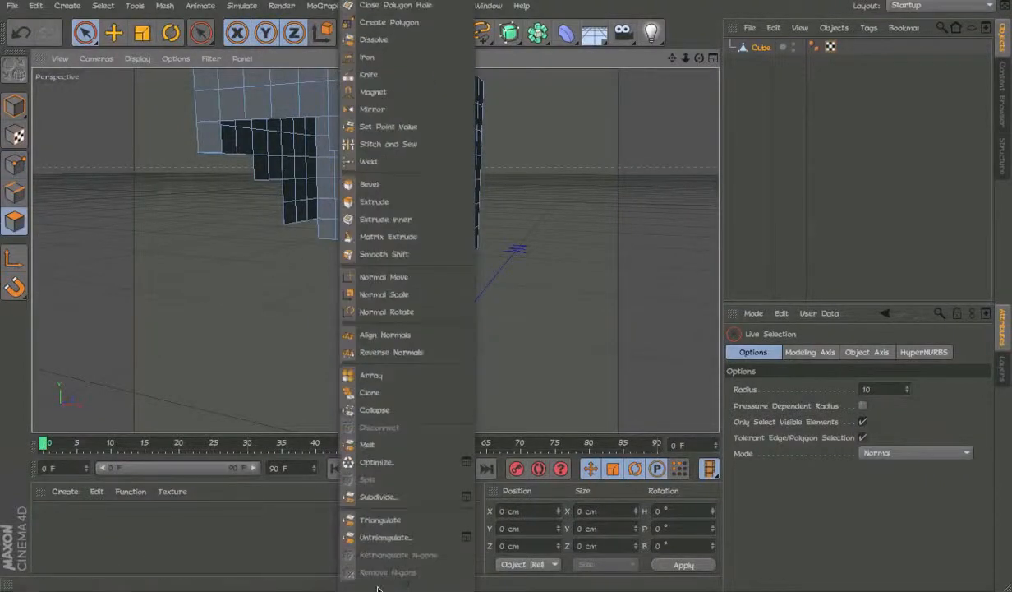
pyautogui.click(383, 468)
pyautogui.click(15, 106)
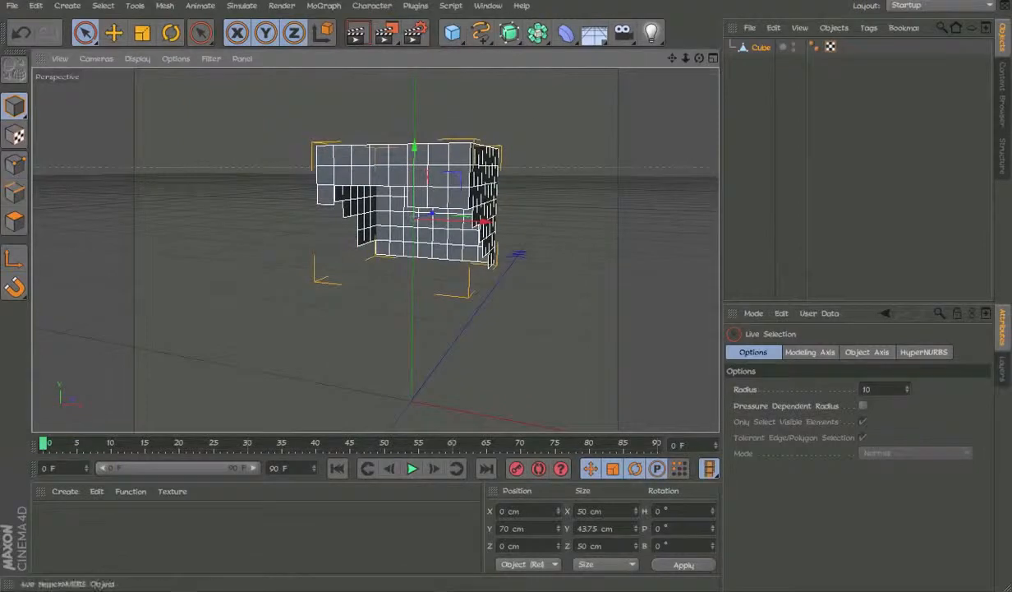
# Filter the Customize Commands list for "cloth" and add a Cloth NURBS object to the scene.
pyautogui.click(488, 6)
pyautogui.moveTo(542, 31)
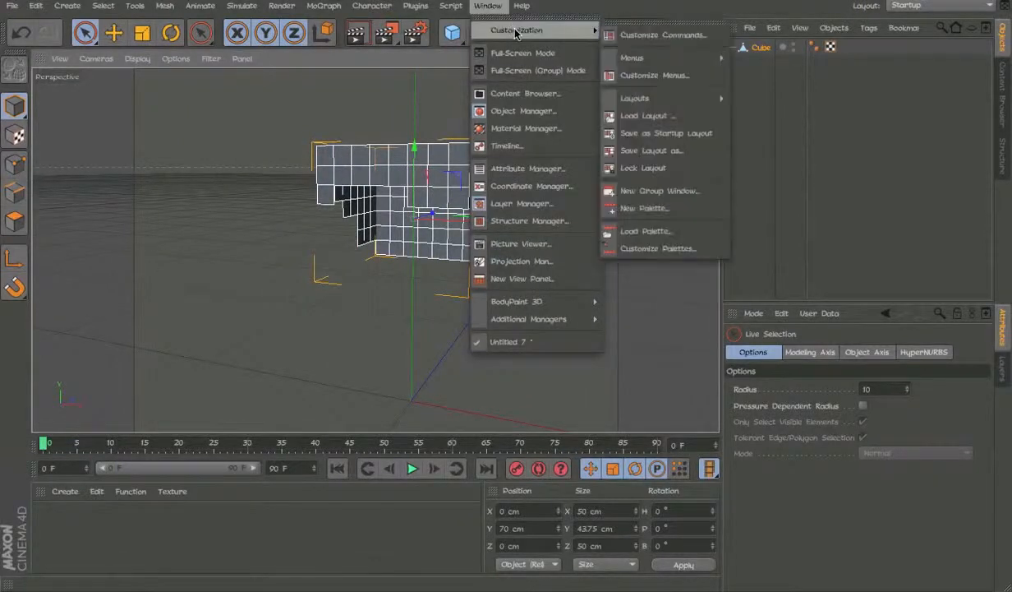
pyautogui.click(629, 32)
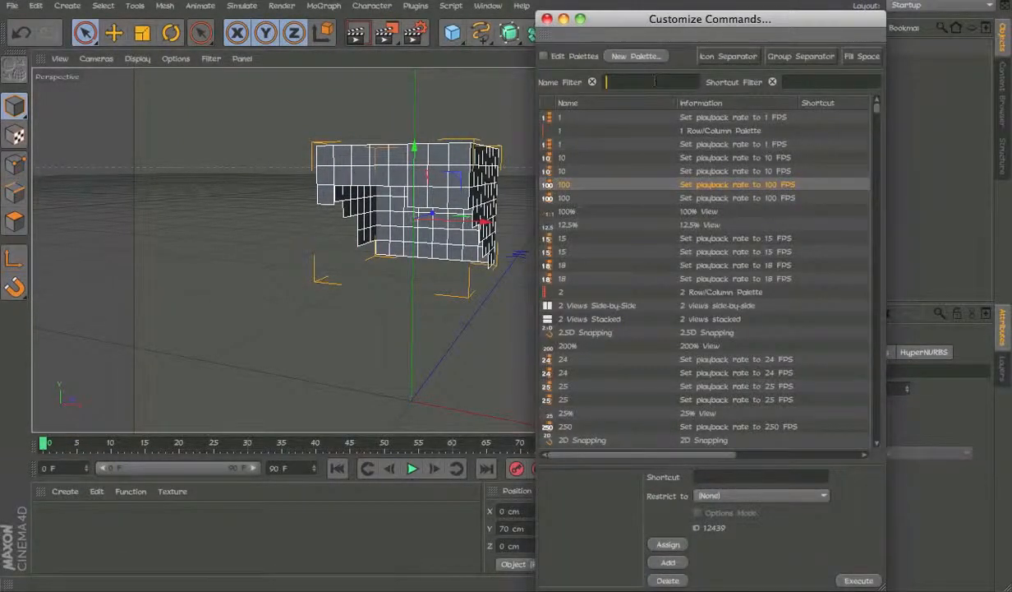
pyautogui.write('cloth')
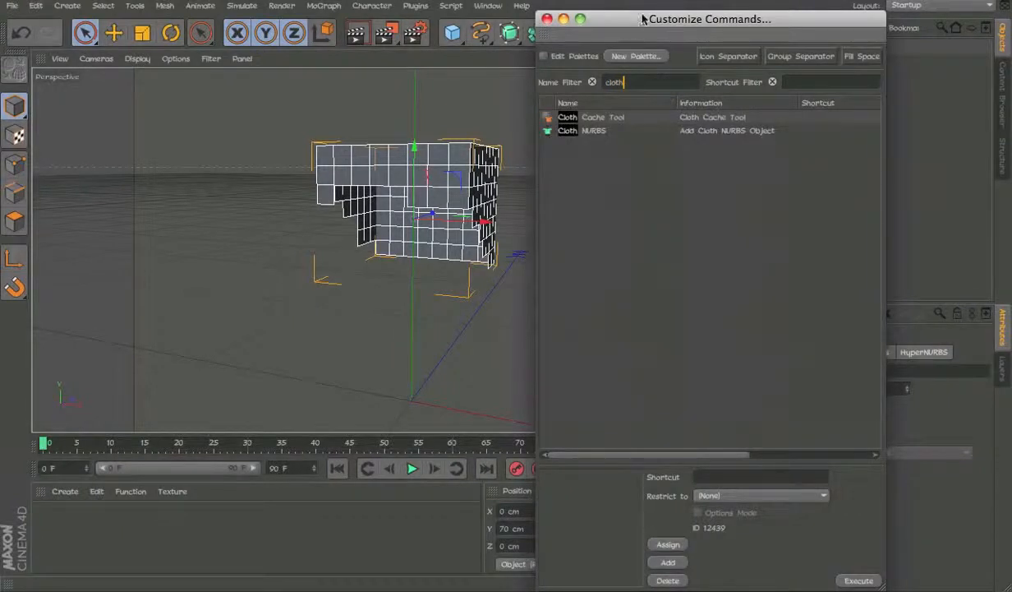
pyautogui.moveTo(629, 18); pyautogui.dragTo(610, 80)
pyautogui.moveTo(567, 191); pyautogui.dragTo(643, 143)
pyautogui.doubleClick(577, 189)
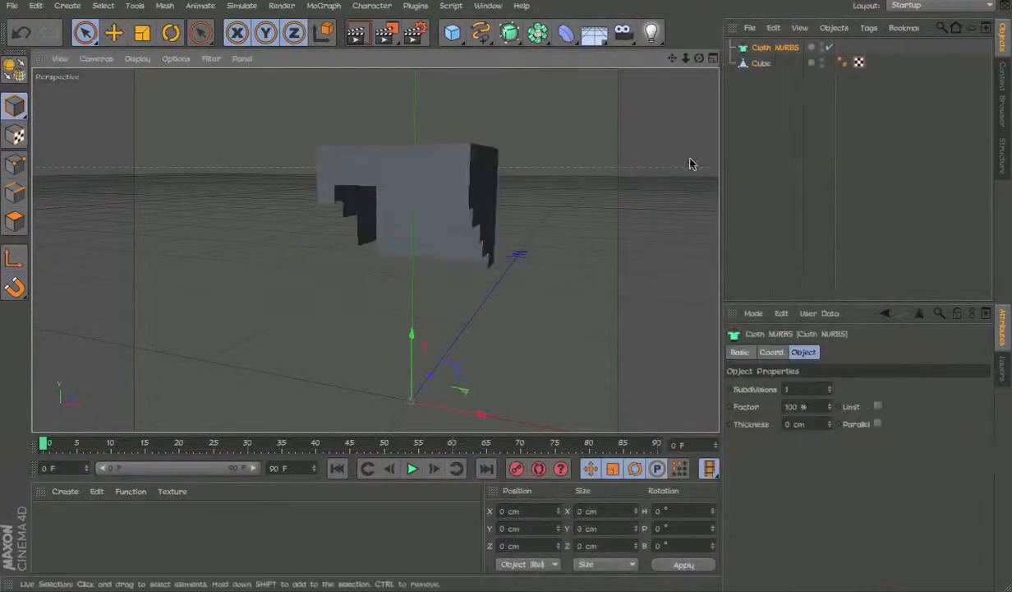
# Make the cube a child of the Cloth NURBS object and set the Cloth NURBS subdivisions to 0.
pyautogui.moveTo(760, 63); pyautogui.dragTo(766, 50)
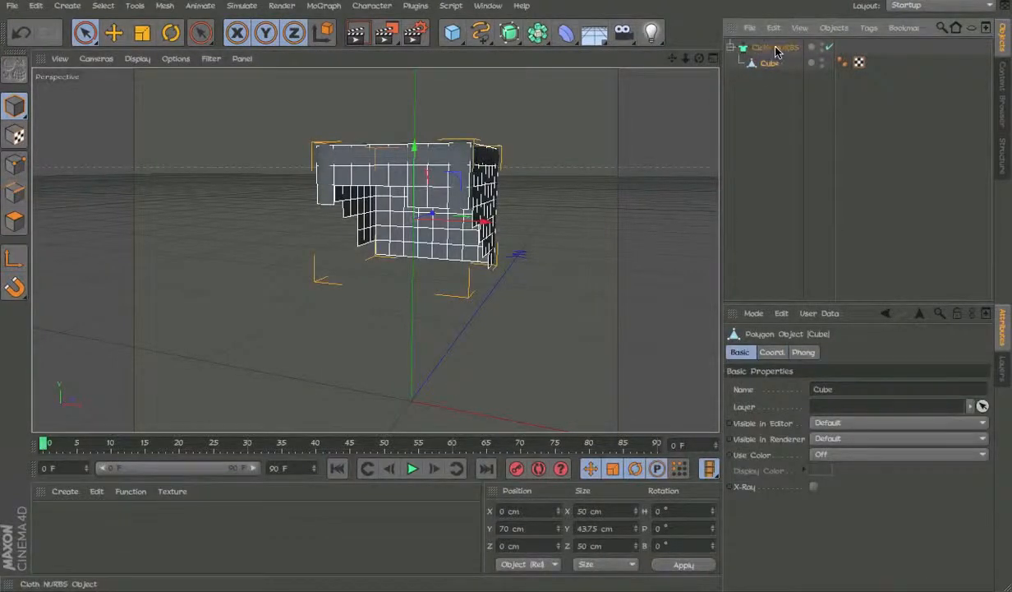
pyautogui.click(774, 47)
pyautogui.click(813, 388)
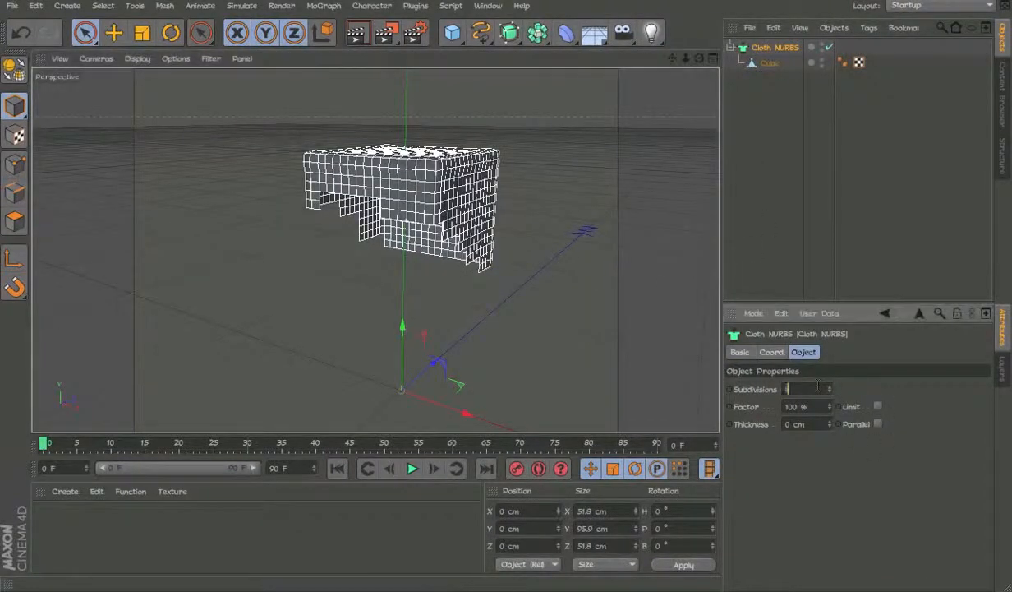
pyautogui.write('0')
pyautogui.press('Return')
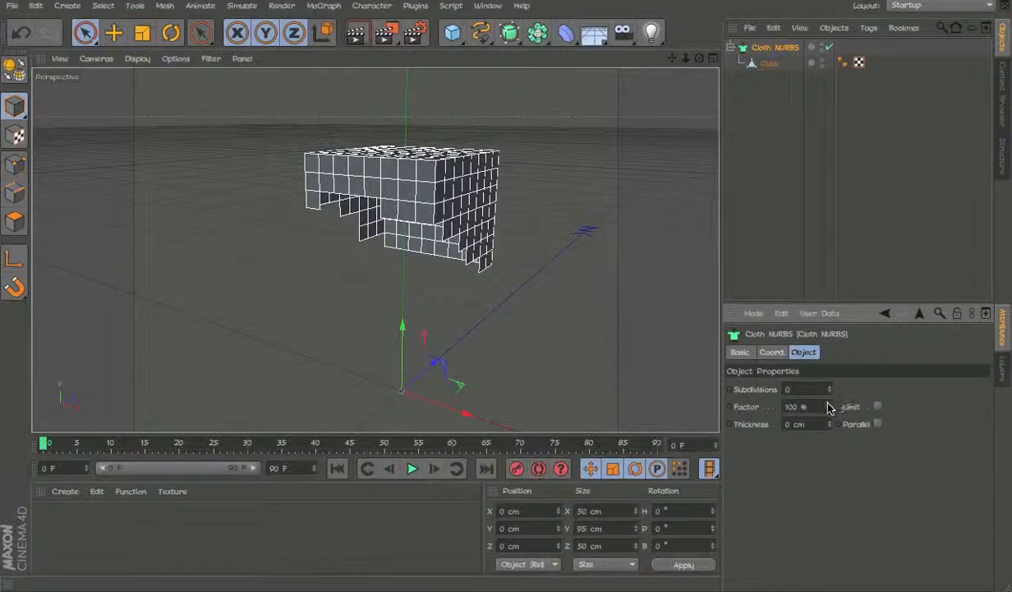
# Try Cloth NURBS thicknesses of 6.25 cm and 2 cm, settle on 3.125 cm, and switch Parallel on and off again.
pyautogui.moveTo(830, 425); pyautogui.dragTo(829, 425)
pyautogui.click(811, 424)
pyautogui.write('6.25')
pyautogui.press('Return')
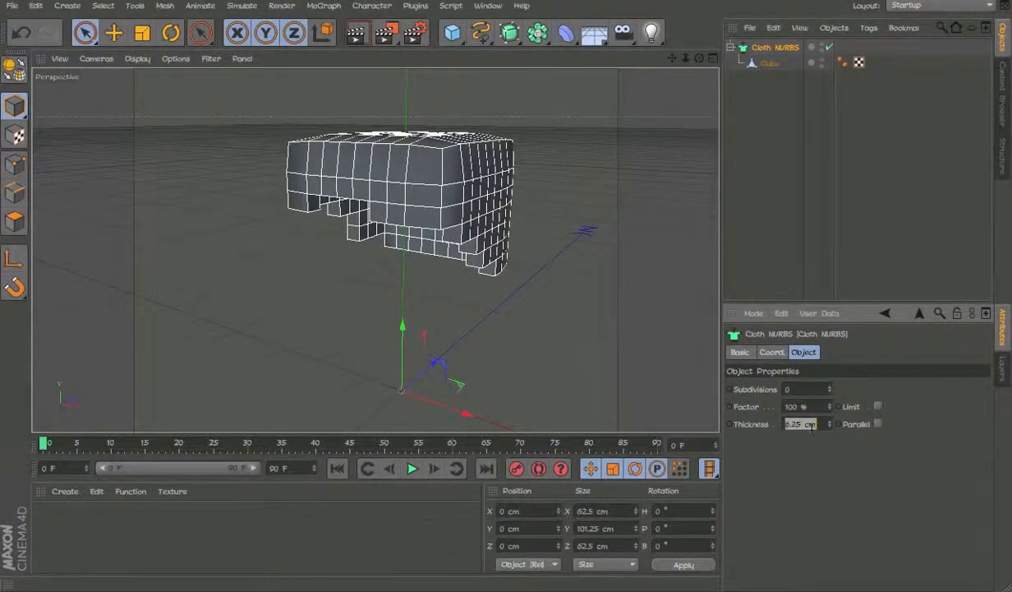
pyautogui.write('3')
pyautogui.write('2')
pyautogui.press('Return')
pyautogui.keyDown('alt'); pyautogui.moveTo(664, 262); pyautogui.dragTo(437, 232); pyautogui.keyUp('alt')
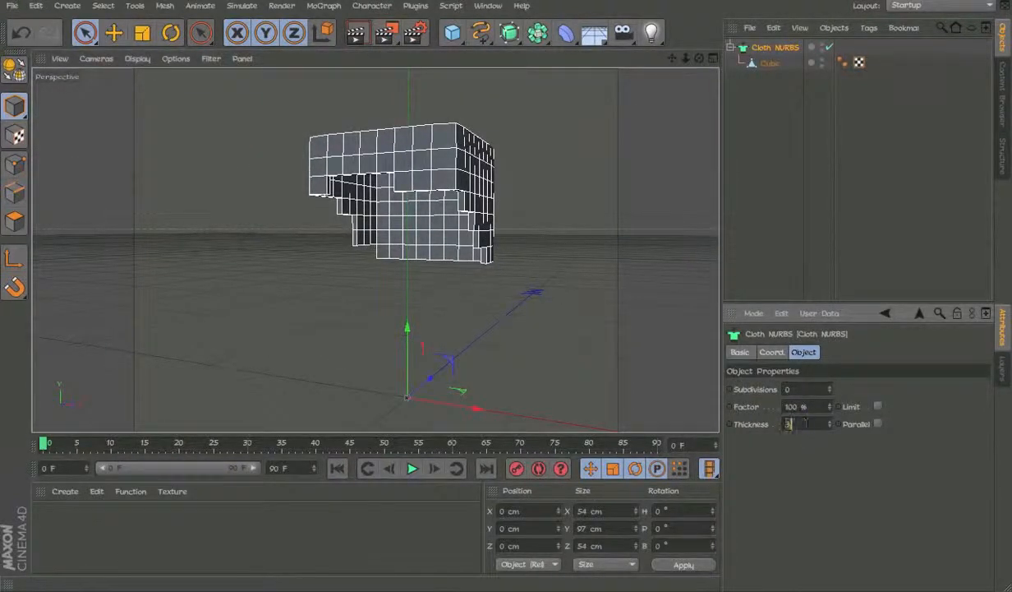
pyautogui.press('Return')
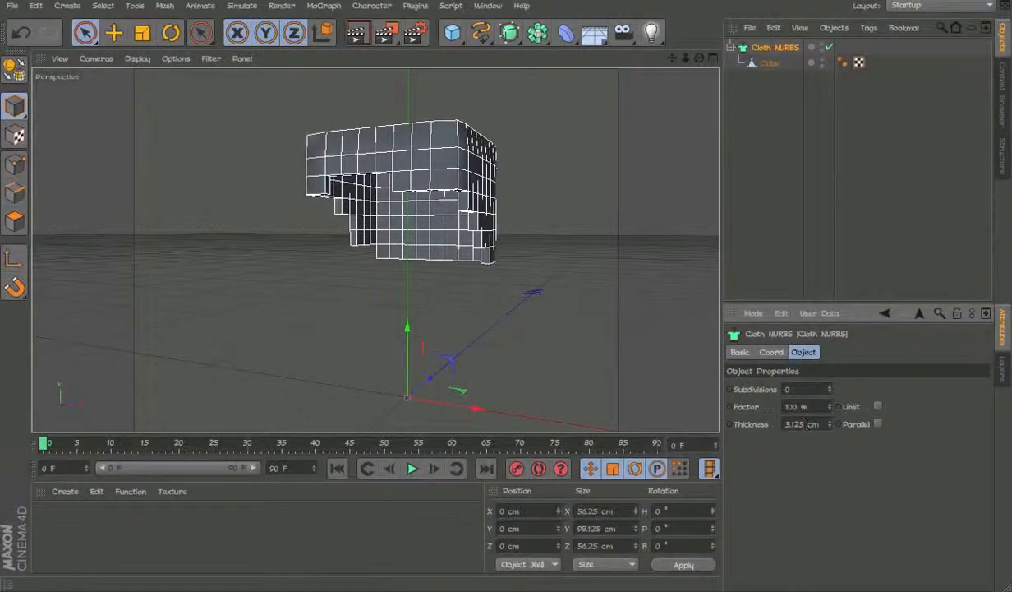
pyautogui.click(876, 425)
pyautogui.click(877, 425)
# Inspect the thickened stepped shell from several angles and render the current view as a preview.
pyautogui.keyDown('alt'); pyautogui.moveTo(445, 141); pyautogui.dragTo(600, 190); pyautogui.keyUp('alt')
pyautogui.scroll(4, 380, 160)
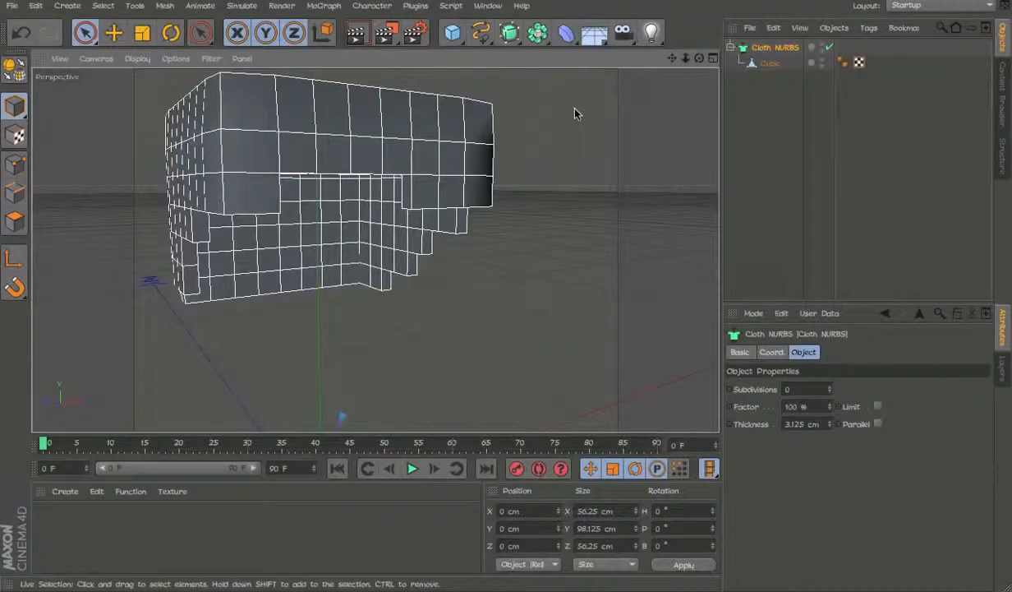
pyautogui.keyDown('alt'); pyautogui.moveTo(576, 114); pyautogui.dragTo(300, 152); pyautogui.keyUp('alt')
pyautogui.keyDown('alt'); pyautogui.moveTo(391, 156); pyautogui.dragTo(327, 154, button='middle'); pyautogui.keyUp('alt')
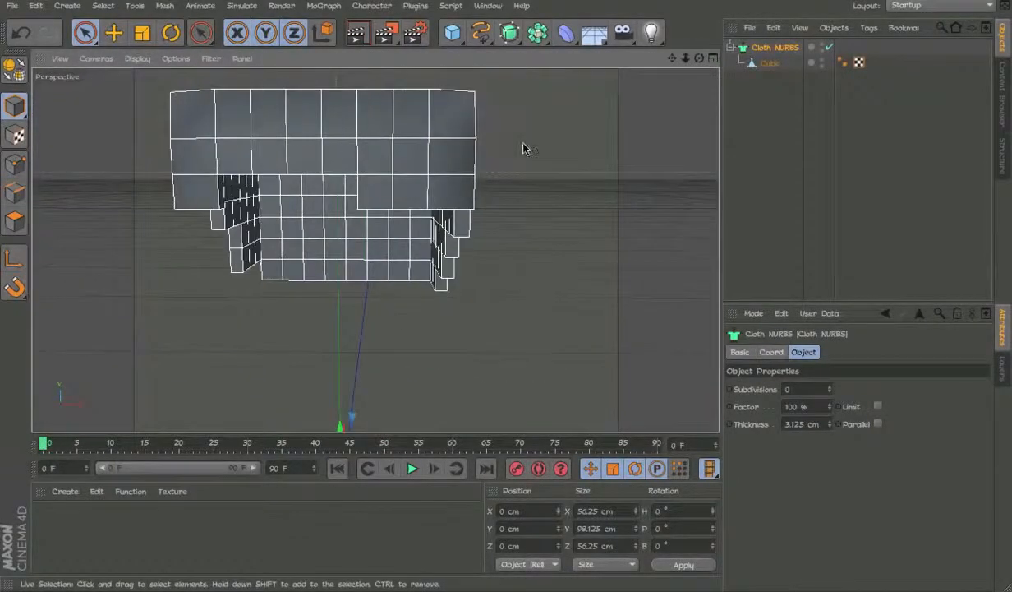
pyautogui.moveTo(523, 149)
pyautogui.keyDown('alt'); pyautogui.mouseDown()
pyautogui.moveTo(280, 113)
pyautogui.moveTo(312, 165)
pyautogui.moveTo(482, 132)
pyautogui.moveTo(341, 190)
pyautogui.moveTo(356, 172)
pyautogui.mouseUp(); pyautogui.keyUp('alt')
pyautogui.hotkey('ctrl', 'r')
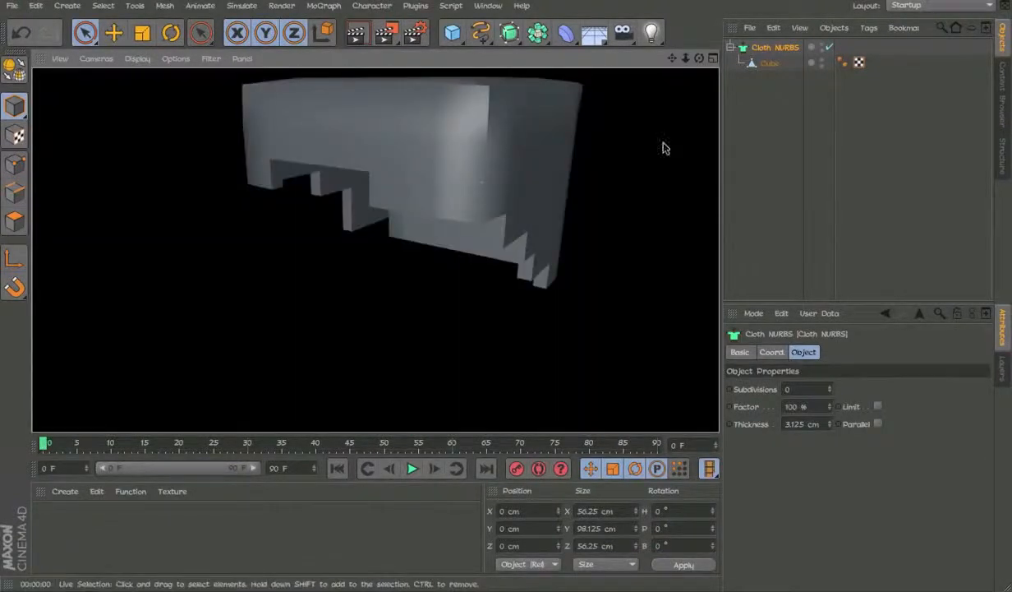
pyautogui.click(757, 149)
pyautogui.keyDown('alt'); pyautogui.moveTo(549, 208); pyautogui.dragTo(339, 264); pyautogui.keyUp('alt')
pyautogui.click(414, 251)
# Create a new material, load the Tiles surface shader into its Color channel, and open the shader's properties.
pyautogui.doubleClick(322, 509)
pyautogui.doubleClick(49, 516)
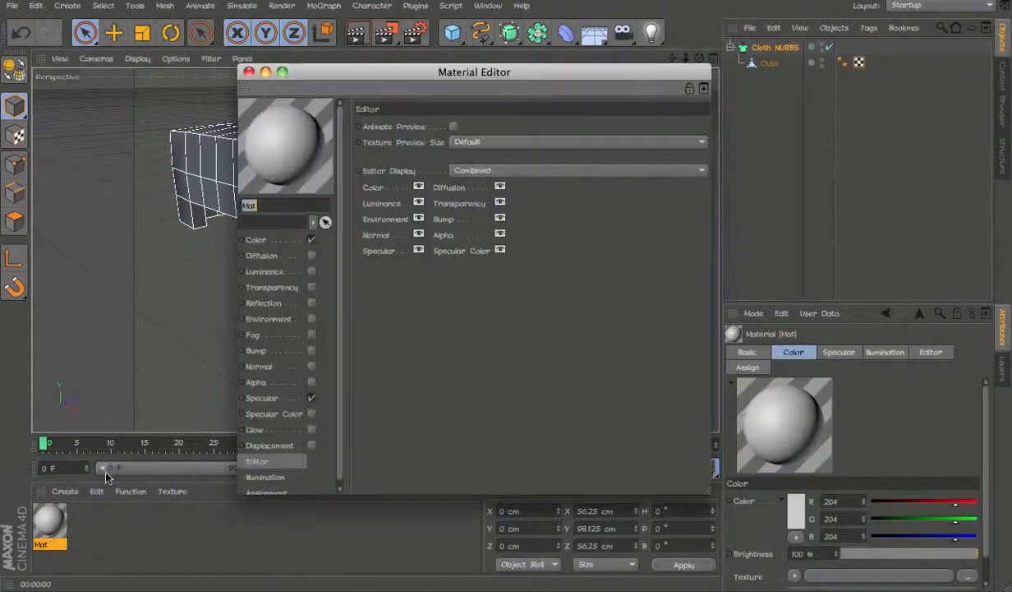
pyautogui.click(772, 47)
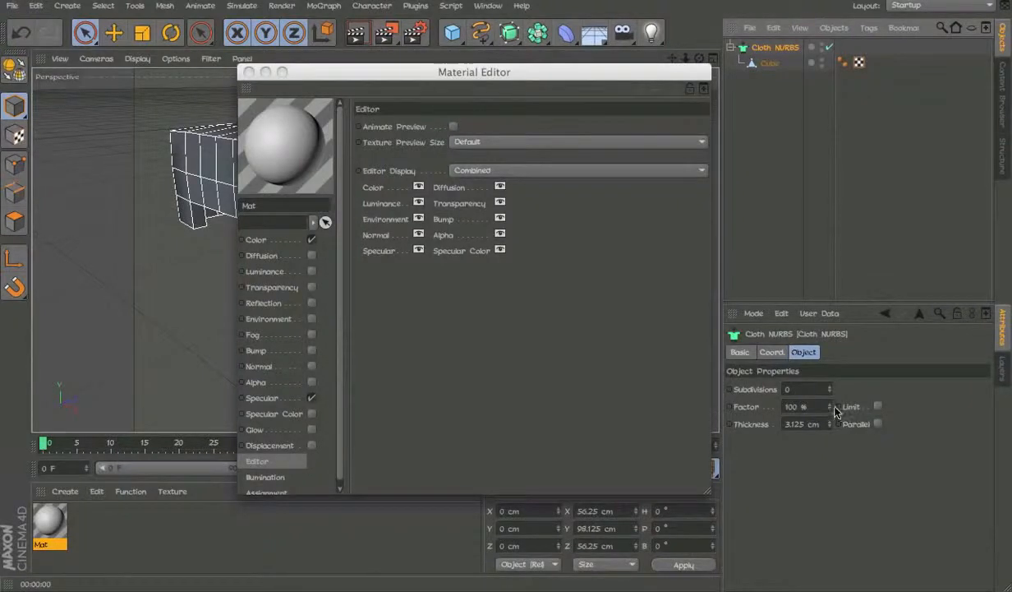
pyautogui.click(296, 240)
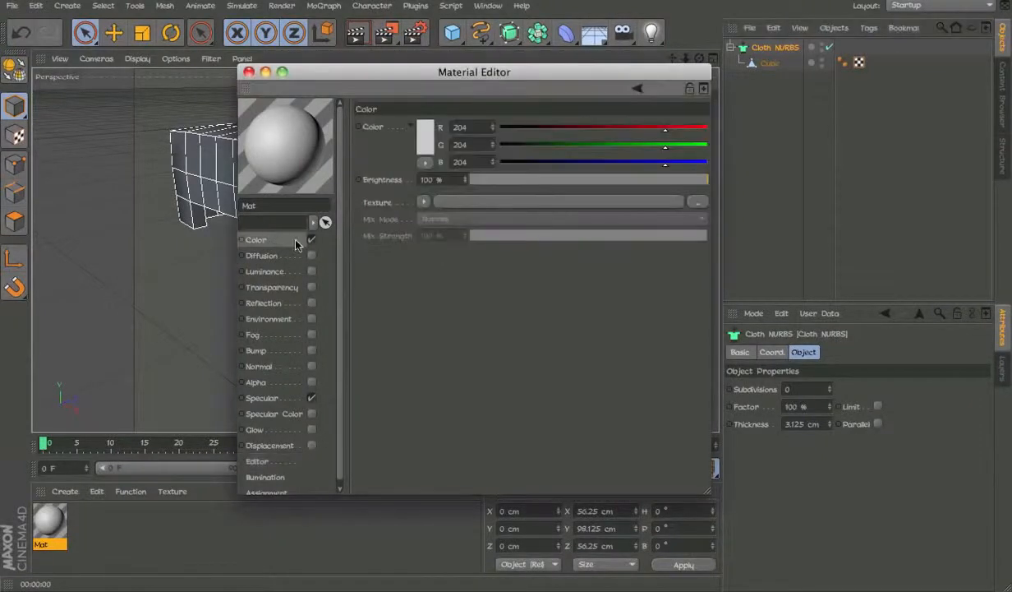
pyautogui.click(424, 201)
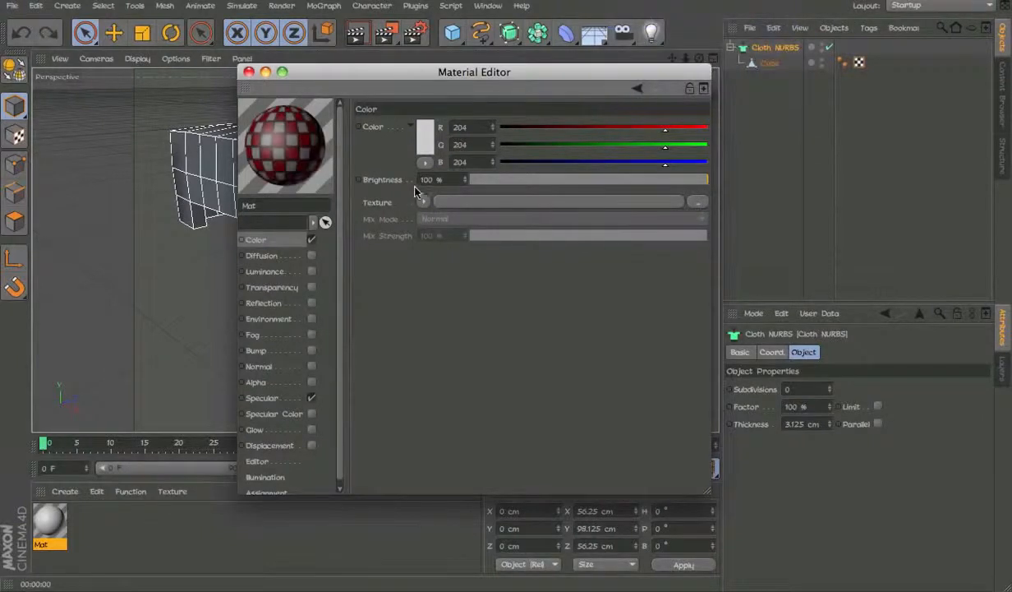
pyautogui.click(424, 201)
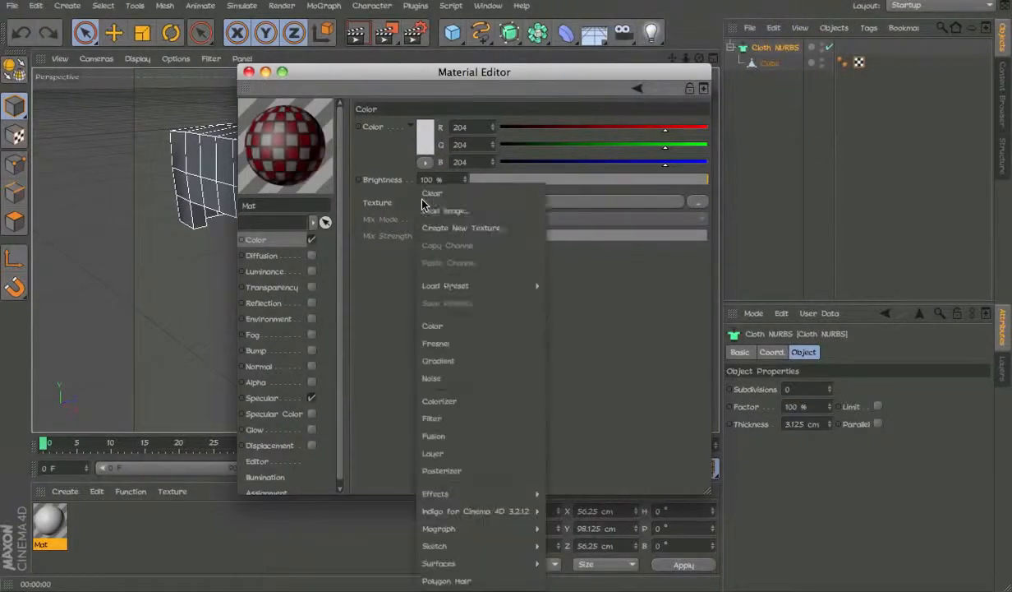
pyautogui.moveTo(518, 562)
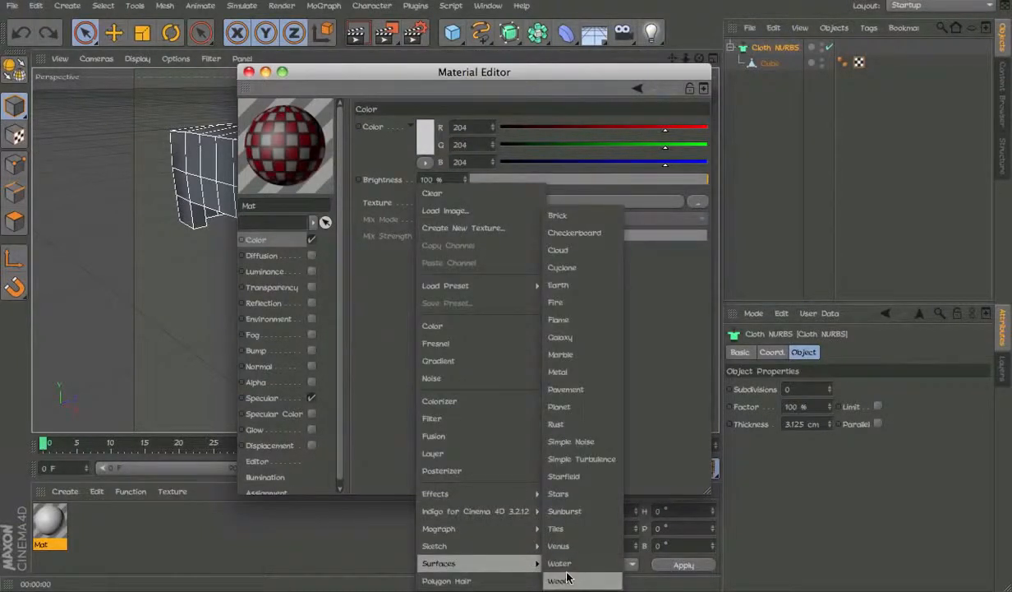
pyautogui.click(556, 528)
pyautogui.click(431, 230)
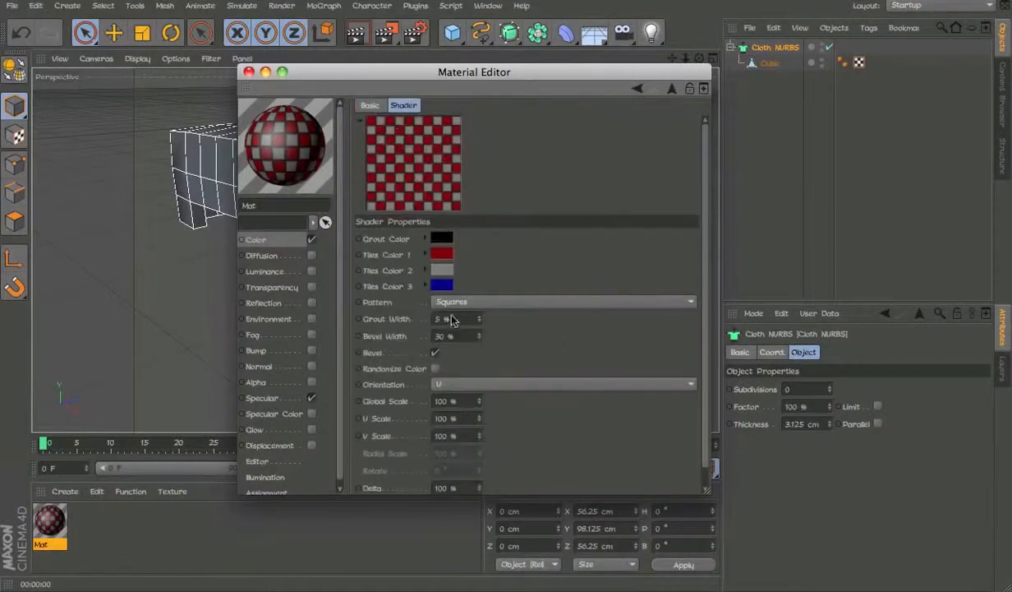
# Set the Tiles shader's Grout Color to dark brown (RGB 47, 26, 26) and Tiles Color 1 to a similar dark brown.
pyautogui.click(587, 46)
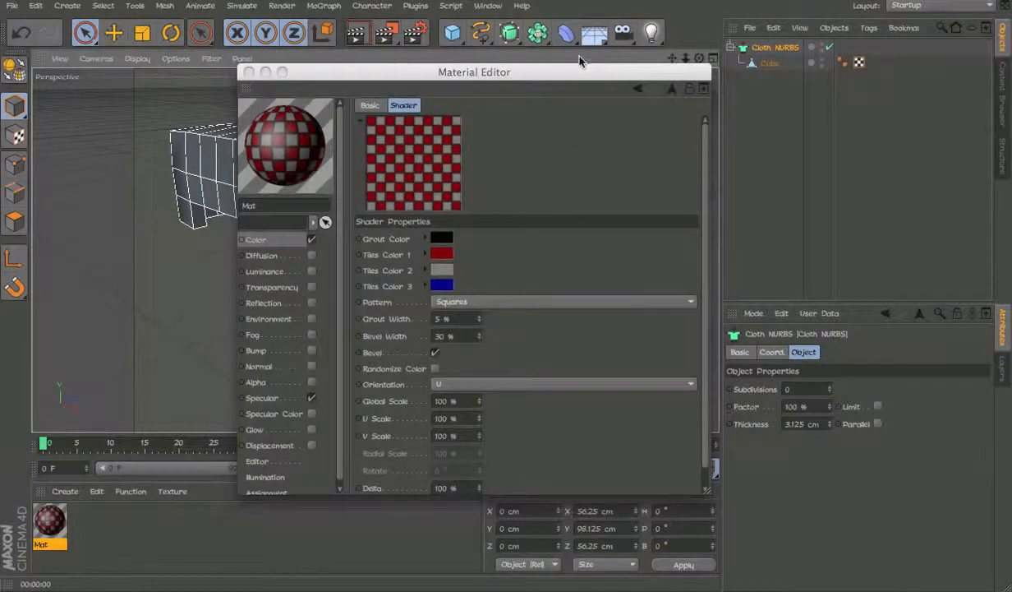
pyautogui.moveTo(580, 71); pyautogui.dragTo(778, 62)
pyautogui.click(641, 234)
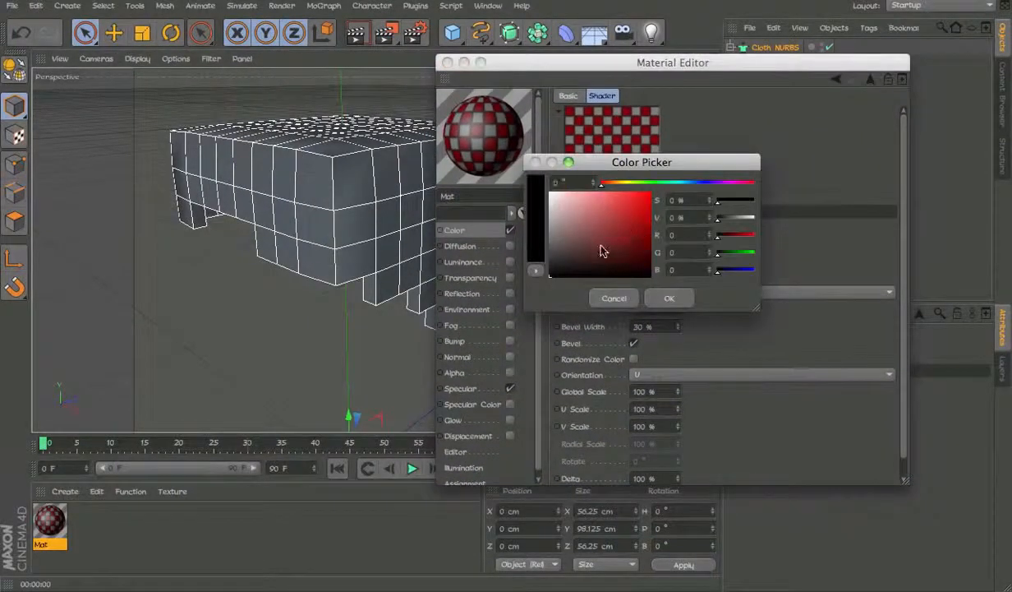
pyautogui.moveTo(599, 248)
pyautogui.mouseDown()
pyautogui.moveTo(582, 265)
pyautogui.moveTo(595, 265)
pyautogui.mouseUp()
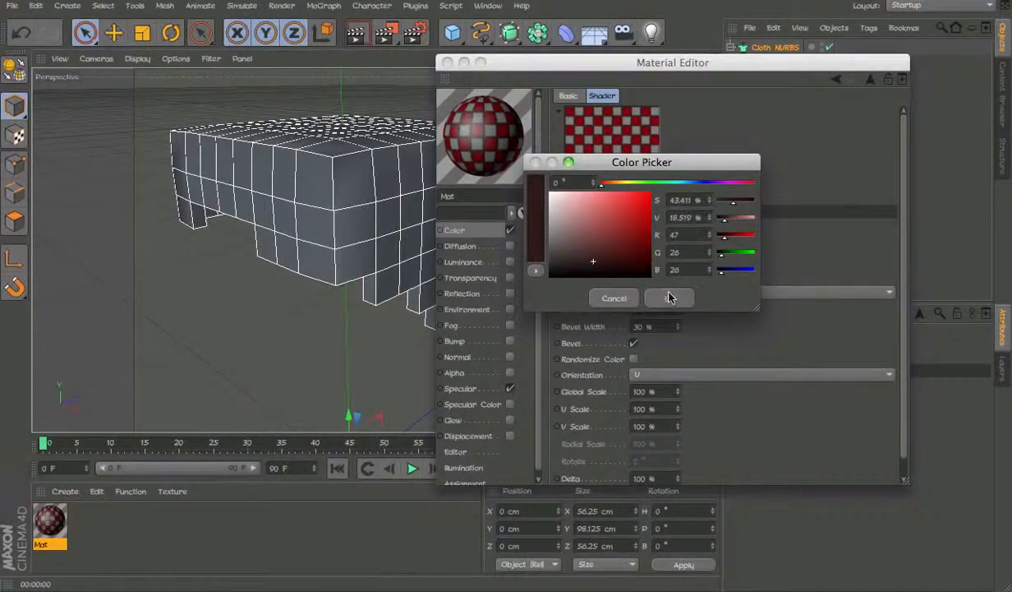
pyautogui.click(670, 297)
pyautogui.click(639, 244)
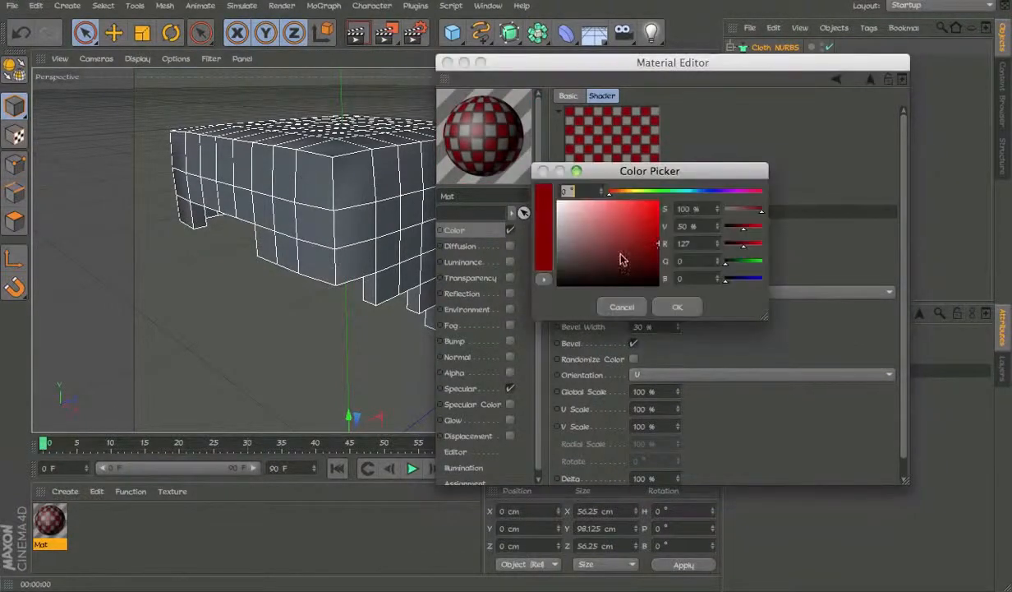
pyautogui.click(667, 306)
# Change Tiles Color 2 and Tiles Color 3 to dark reddish-brown shades.
pyautogui.click(642, 257)
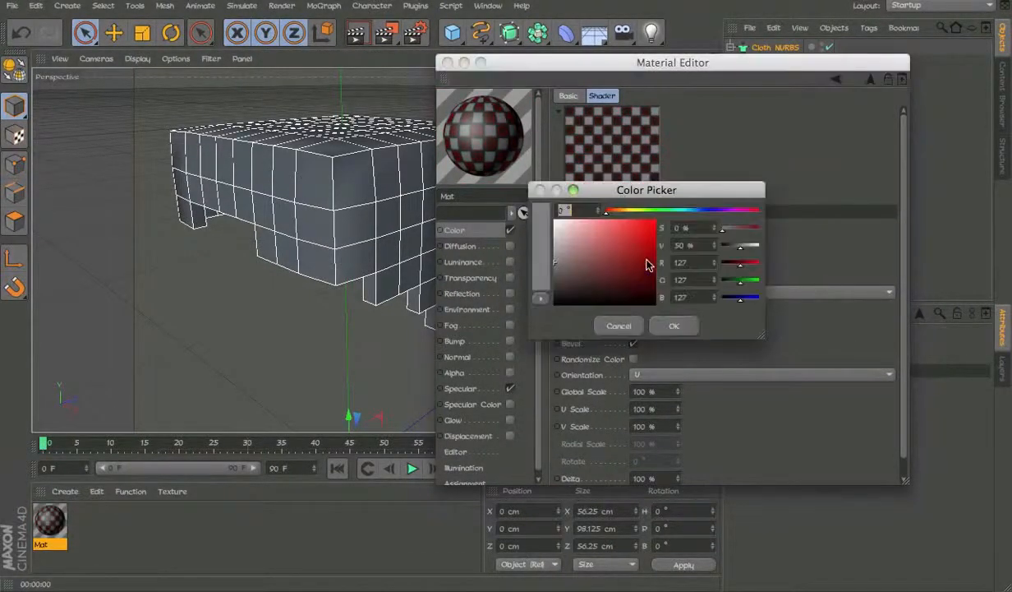
pyautogui.moveTo(588, 267)
pyautogui.mouseDown()
pyautogui.moveTo(576, 287)
pyautogui.moveTo(602, 287)
pyautogui.moveTo(582, 301)
pyautogui.moveTo(593, 304)
pyautogui.mouseUp()
pyautogui.click(672, 326)
pyautogui.click(640, 272)
pyautogui.moveTo(605, 224); pyautogui.dragTo(591, 226)
pyautogui.click(657, 332)
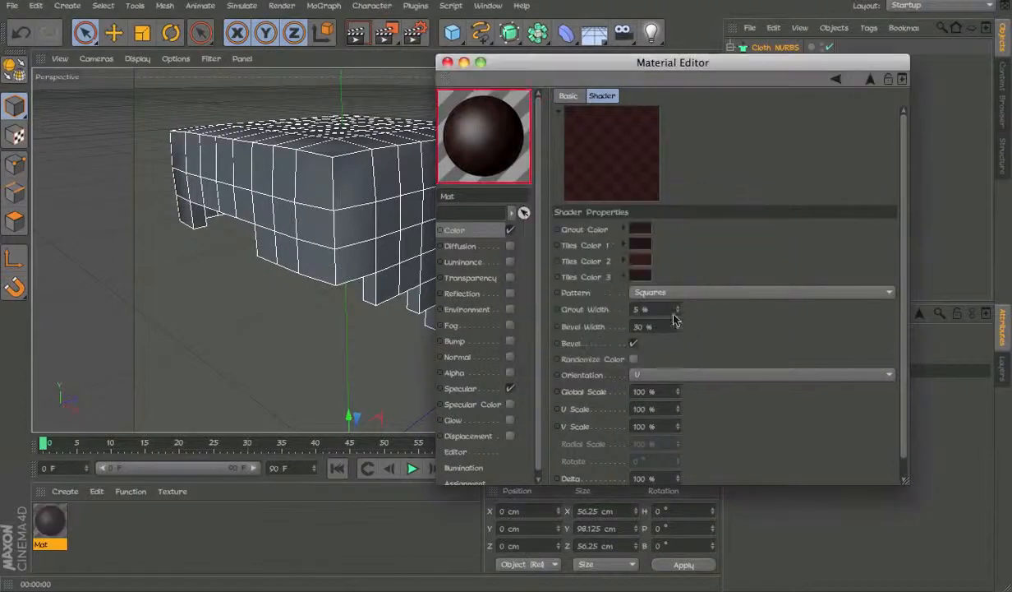
# Copy the Tiles Color 2 value and paste it onto Tiles Color 3, keeping the Squares pattern.
pyautogui.rightClick(606, 261)
pyautogui.click(621, 313)
pyautogui.rightClick(587, 281)
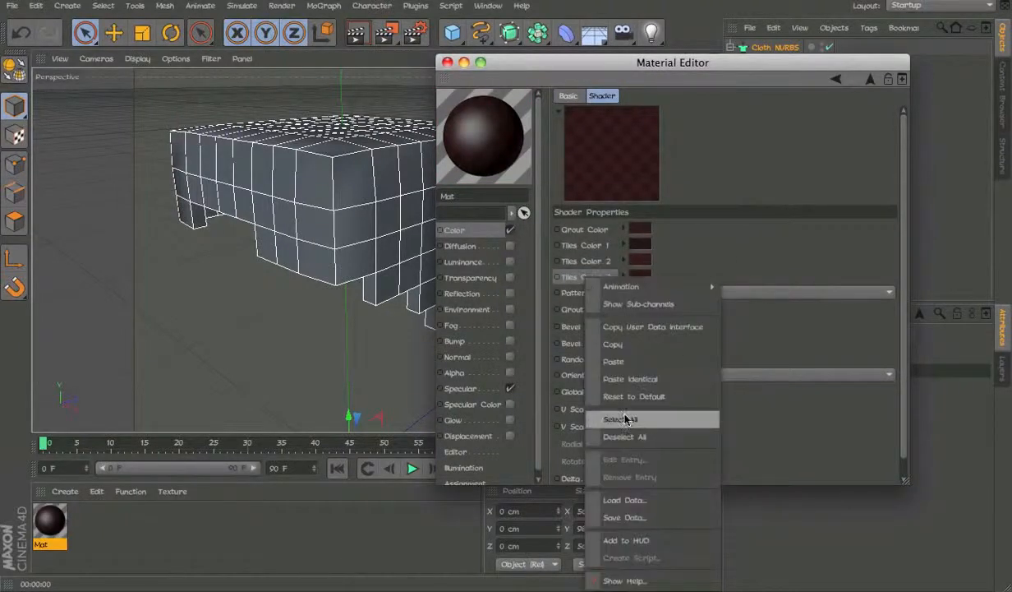
pyautogui.click(674, 359)
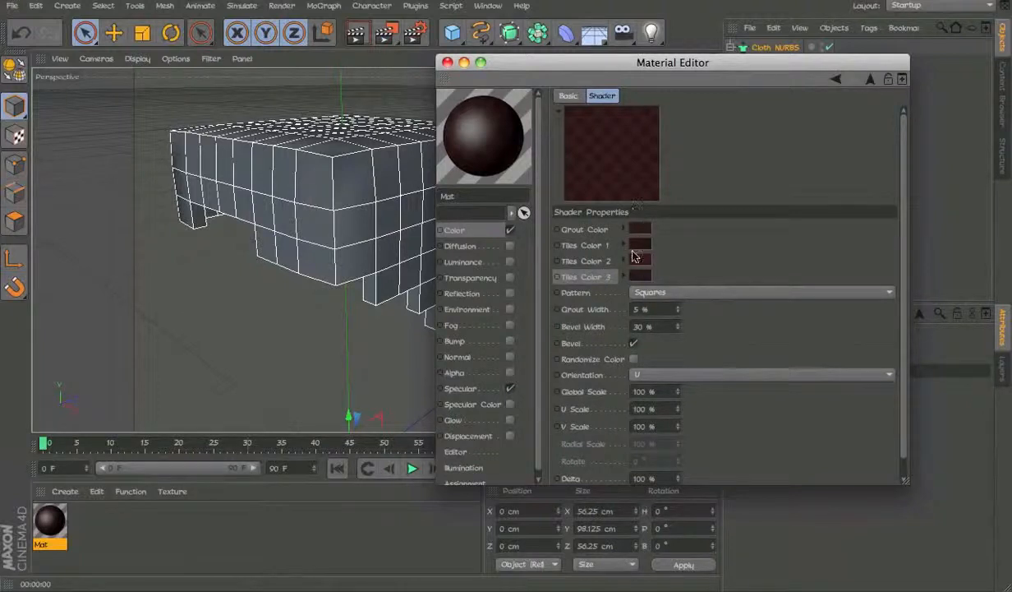
pyautogui.click(645, 291)
pyautogui.click(649, 292)
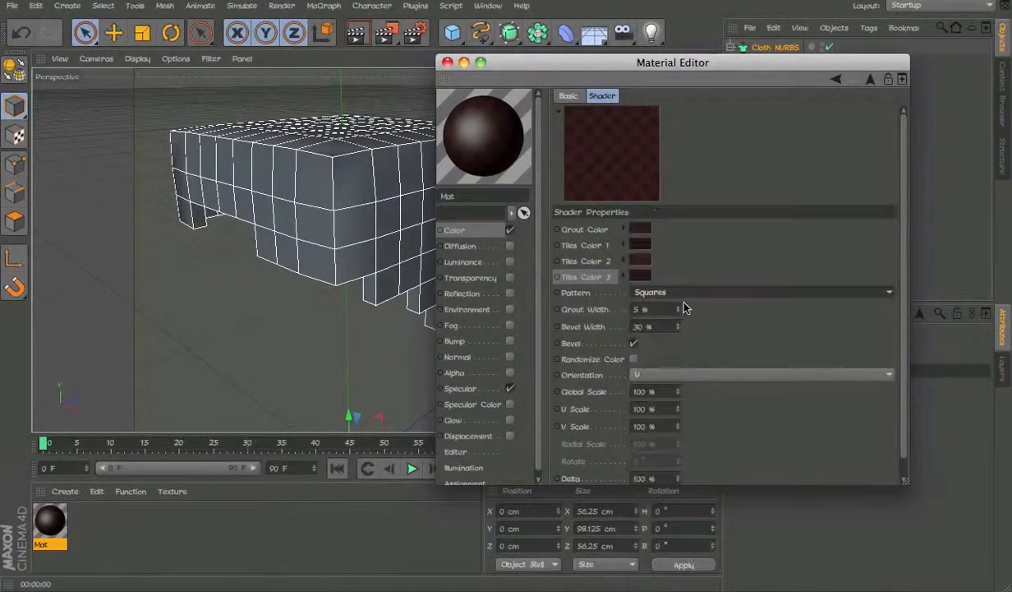
# Set Grout Width and Bevel Width to 0 % with Randomize Color enabled, and disable the material's Specular channel.
pyautogui.moveTo(677, 316); pyautogui.dragTo(677, 308)
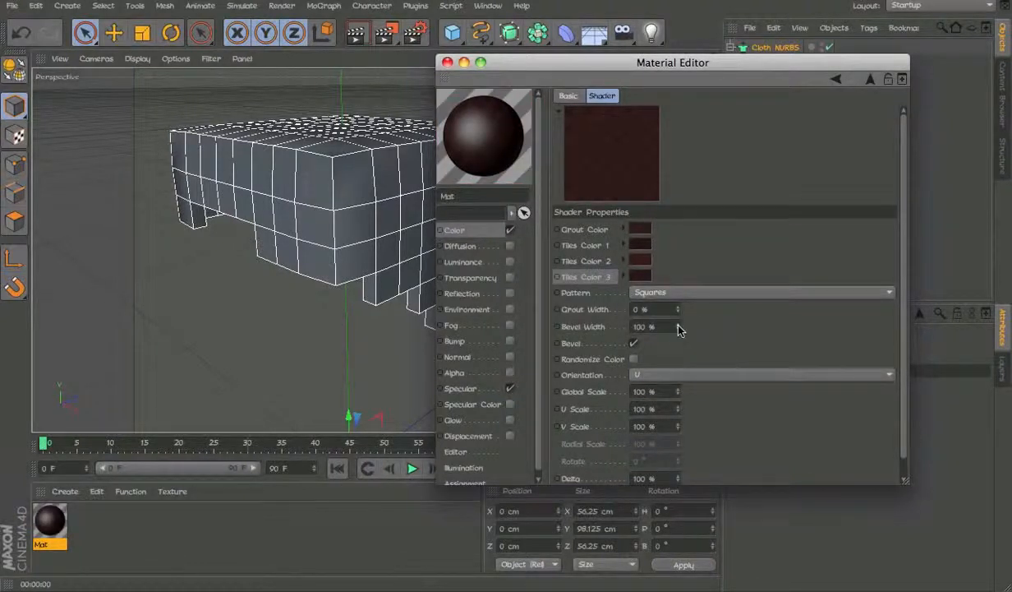
pyautogui.moveTo(679, 329); pyautogui.dragTo(678, 340)
pyautogui.click(633, 343)
pyautogui.click(635, 345)
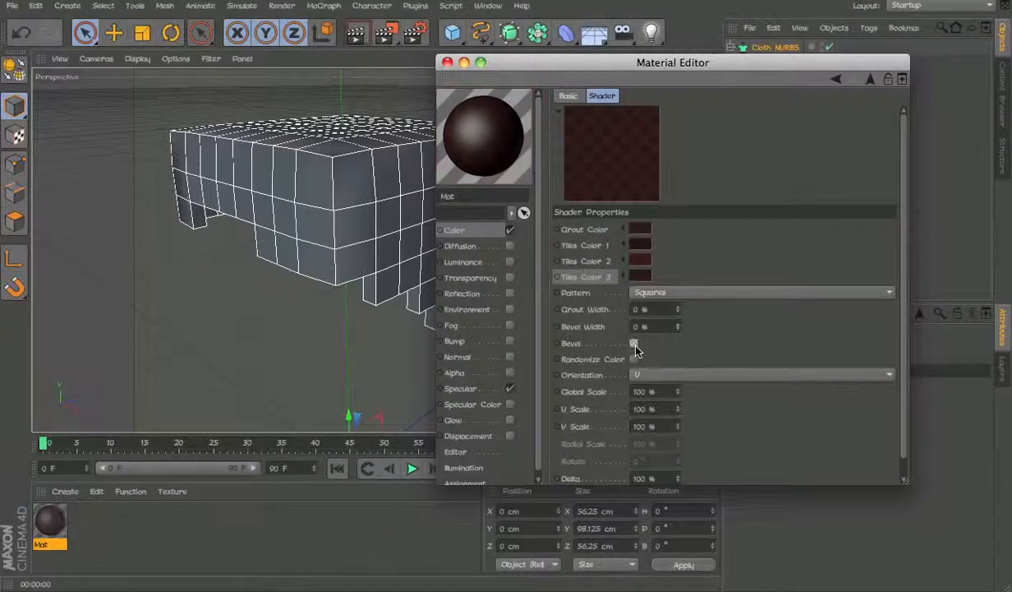
pyautogui.click(510, 390)
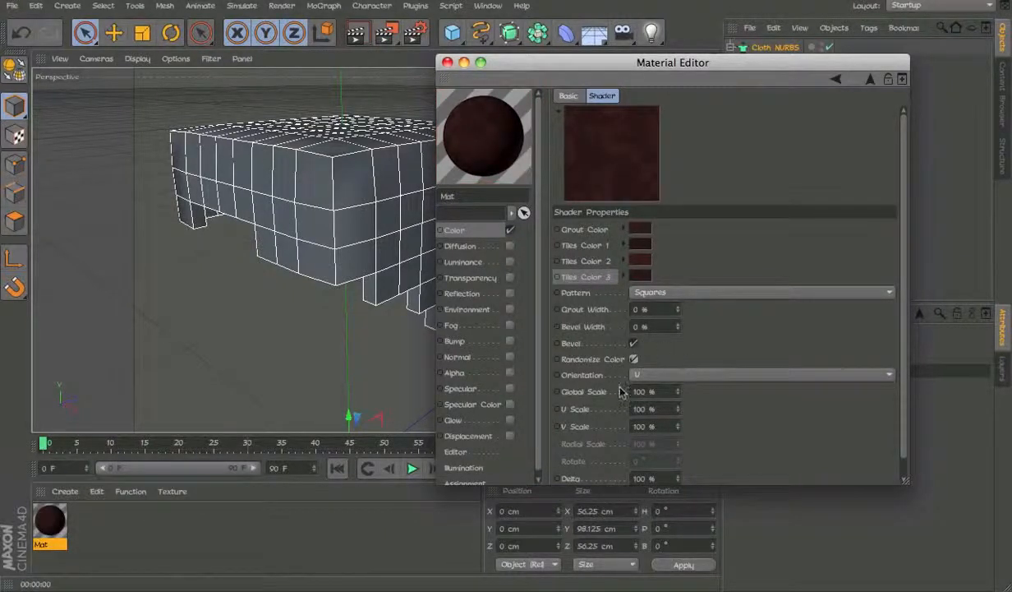
# Try the Tiles shader with U Scale and V Scale set to 150 %.
pyautogui.moveTo(628, 63); pyautogui.dragTo(618, 35)
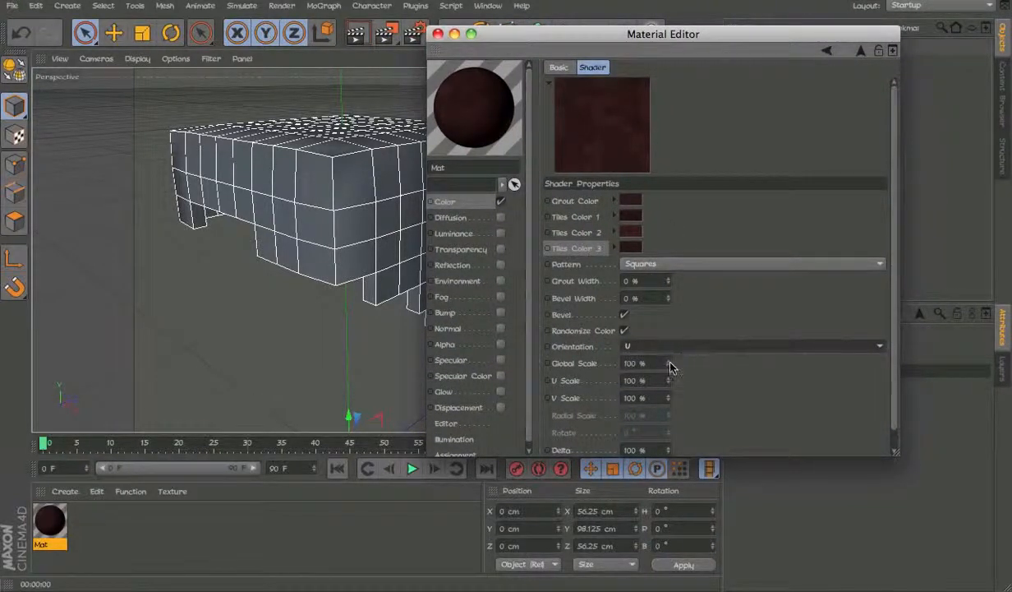
pyautogui.moveTo(668, 381); pyautogui.dragTo(673, 390)
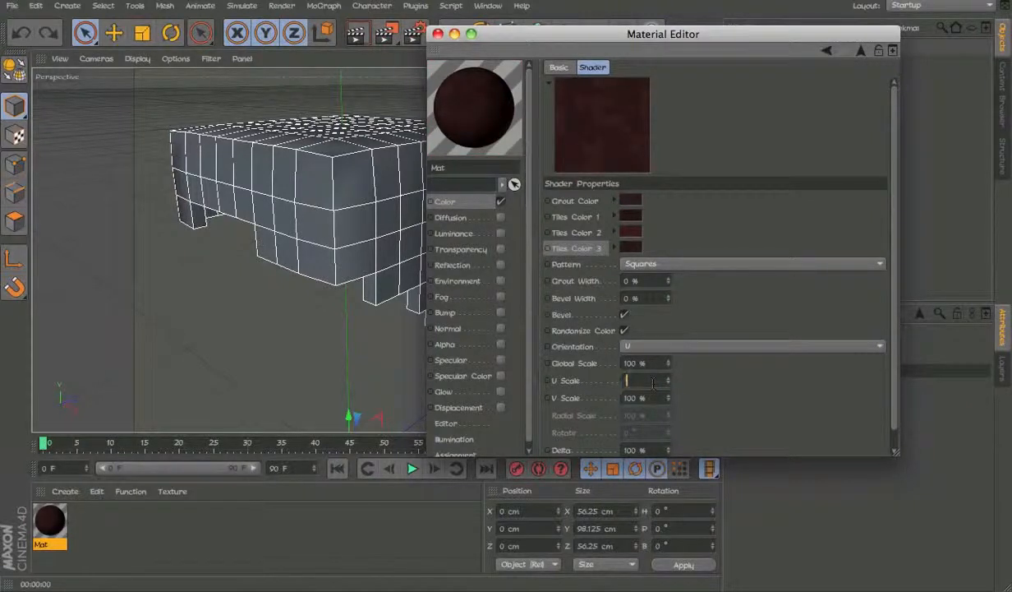
pyautogui.write('150')
pyautogui.press('Tab')
pyautogui.write('150')
pyautogui.press('Return')
# Try a U Scale and V Scale of 50 % on the Tiles shader, and undo the scale changes.
pyautogui.doubleClick(635, 380)
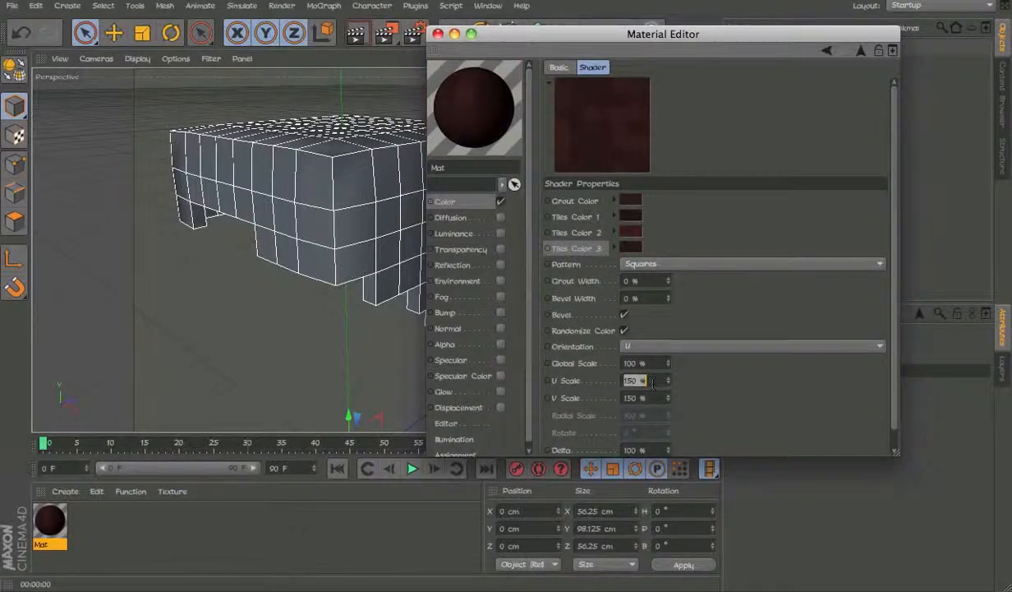
pyautogui.write('50')
pyautogui.press('Tab')
pyautogui.write('50')
pyautogui.press('Return')
pyautogui.click(413, 531)
pyautogui.press('super+z')
pyautogui.press('super+z')
pyautogui.press('super+z')
pyautogui.press('super+z')
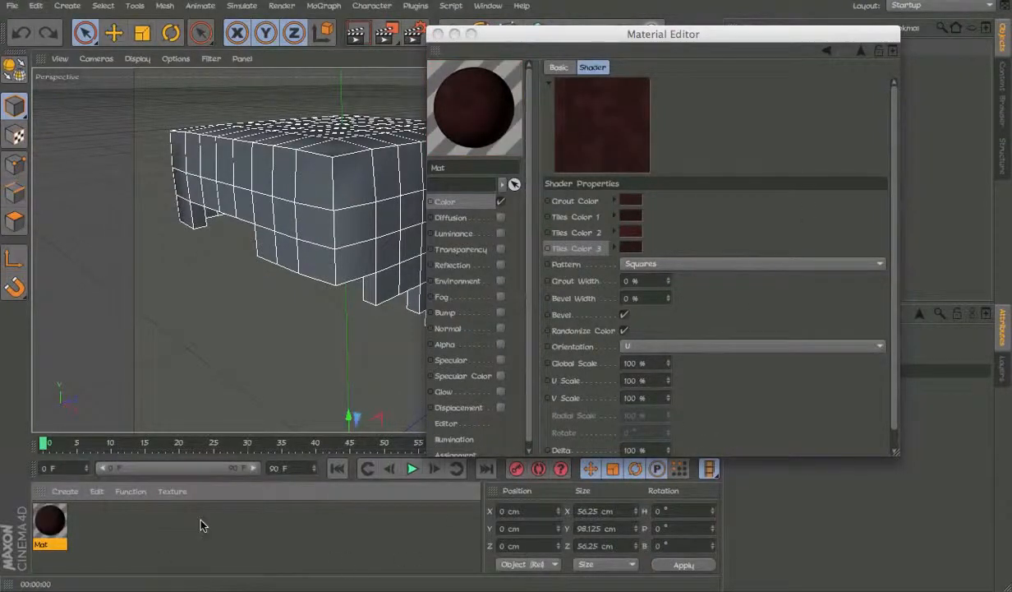
# Apply the dark brown Mat material to the Cloth NURBS hair, test-render it and close the Material Editor.
pyautogui.moveTo(43, 525); pyautogui.dragTo(297, 236)
pyautogui.press('super+r')
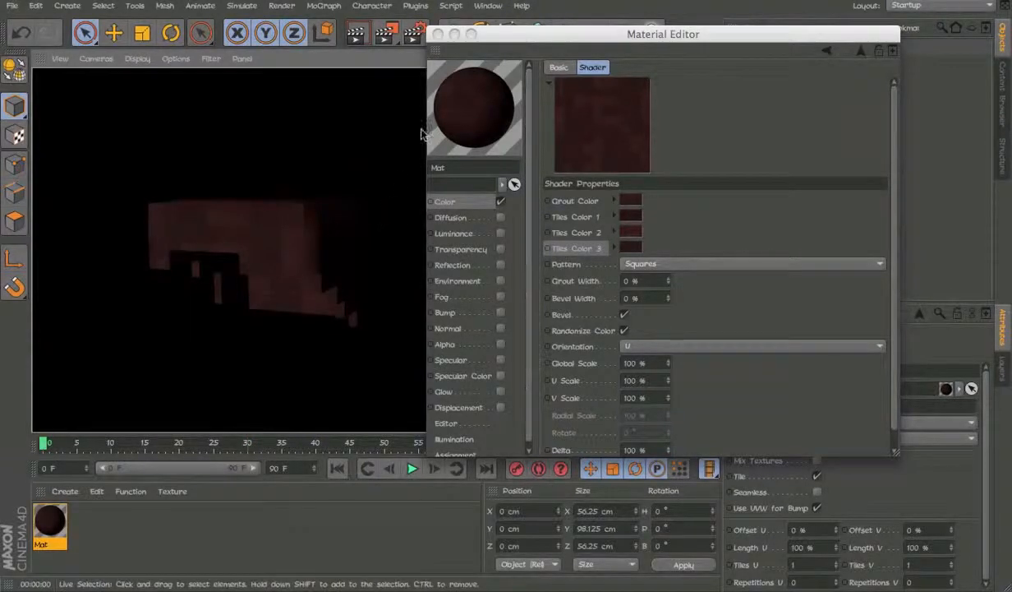
pyautogui.click(438, 34)
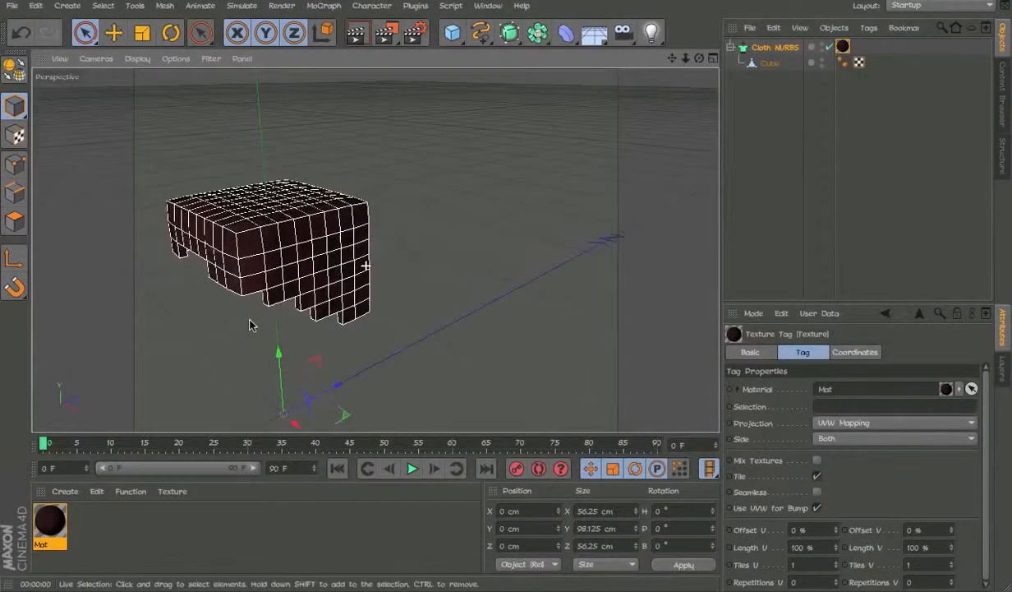
# Render the textured hair from different angles and examine its tile pattern and underside.
pyautogui.press('super+r')
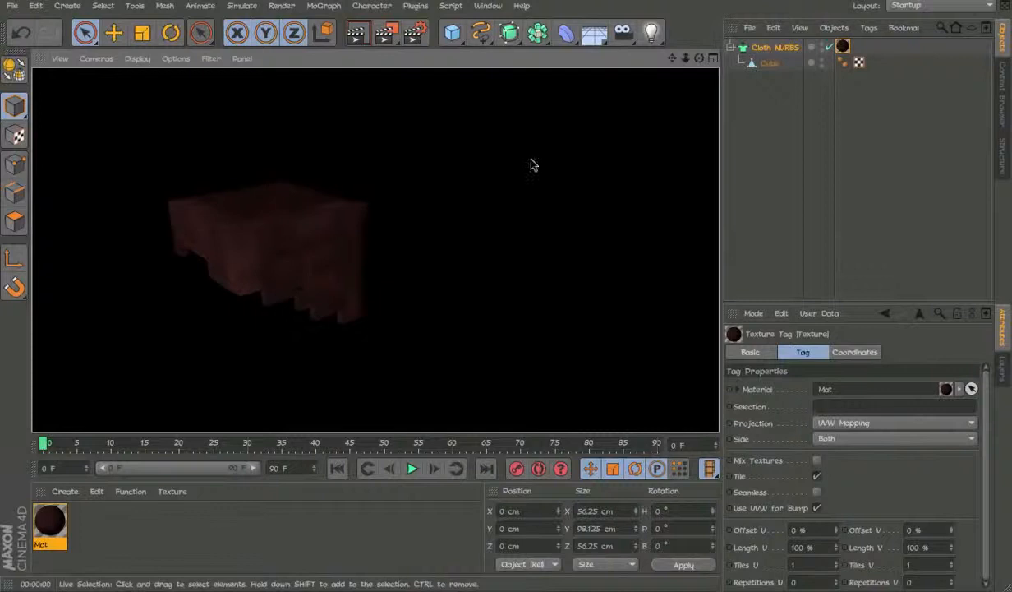
pyautogui.click(793, 154)
pyautogui.keyDown('alt'); pyautogui.moveTo(357, 242); pyautogui.dragTo(507, 220); pyautogui.keyUp('alt')
pyautogui.press('super+r')
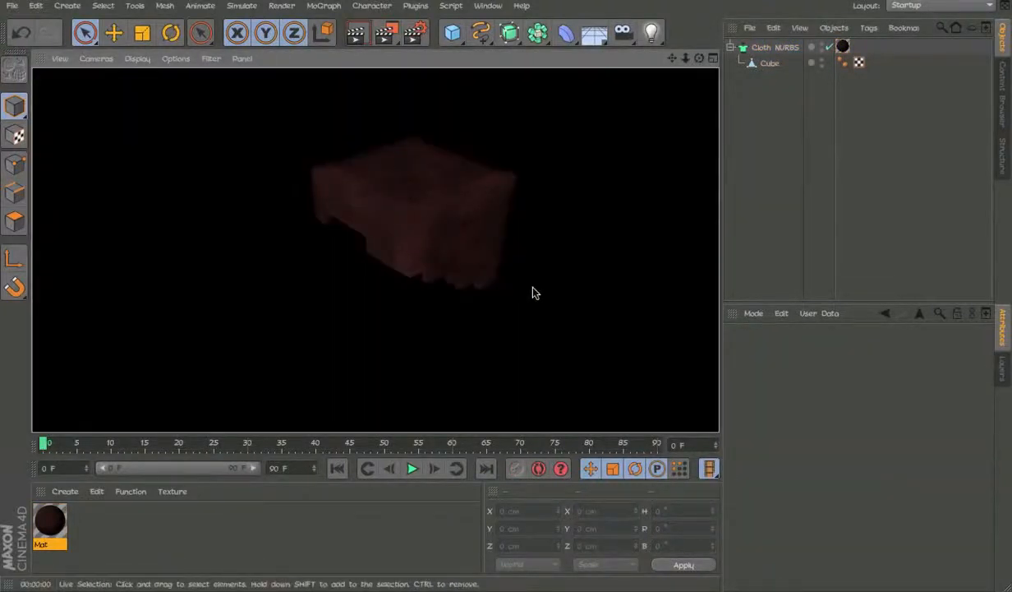
pyautogui.click(877, 147)
pyautogui.keyDown('alt'); pyautogui.moveTo(411, 247); pyautogui.dragTo(556, 99); pyautogui.keyUp('alt')
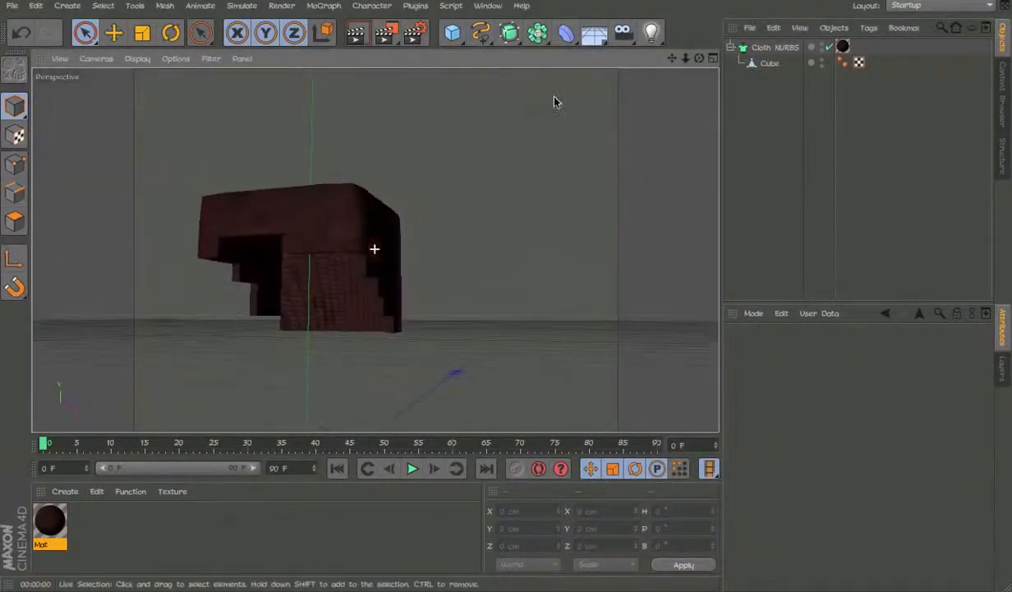
pyautogui.click(346, 292)
pyautogui.keyDown('alt'); pyautogui.moveTo(345, 292); pyautogui.dragTo(462, 229, button='middle'); pyautogui.keyUp('alt')
pyautogui.keyDown('alt'); pyautogui.moveTo(518, 263); pyautogui.dragTo(551, 234); pyautogui.keyUp('alt')
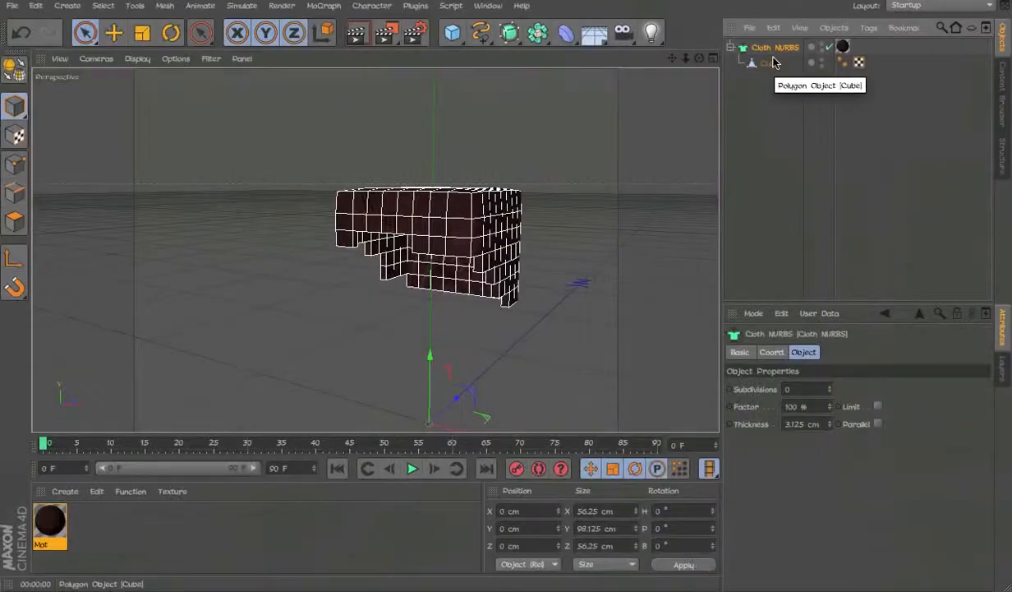
# Convert the Cloth NURBS hair into a standalone Cube mesh without its parent null, and reapply the Mat material.
pyautogui.press('c')
pyautogui.moveTo(778, 63)
pyautogui.mouseDown()
pyautogui.moveTo(750, 60)
pyautogui.moveTo(746, 43)
pyautogui.mouseUp()
pyautogui.click(748, 64)
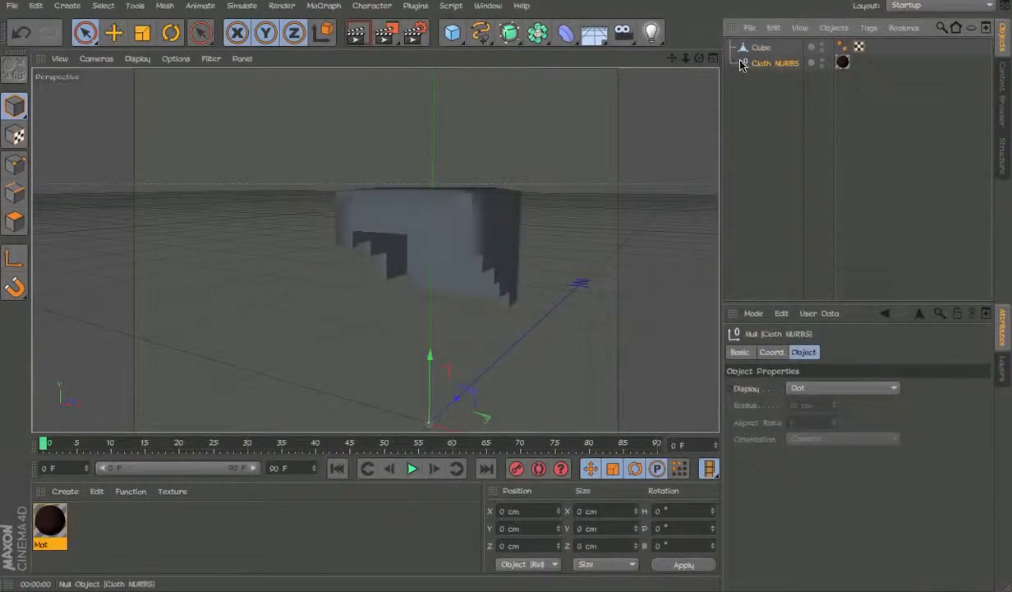
pyautogui.press('Delete')
pyautogui.keyDown('alt'); pyautogui.moveTo(653, 120); pyautogui.dragTo(526, 155, button='middle'); pyautogui.keyUp('alt')
pyautogui.moveTo(51, 521); pyautogui.dragTo(477, 203)
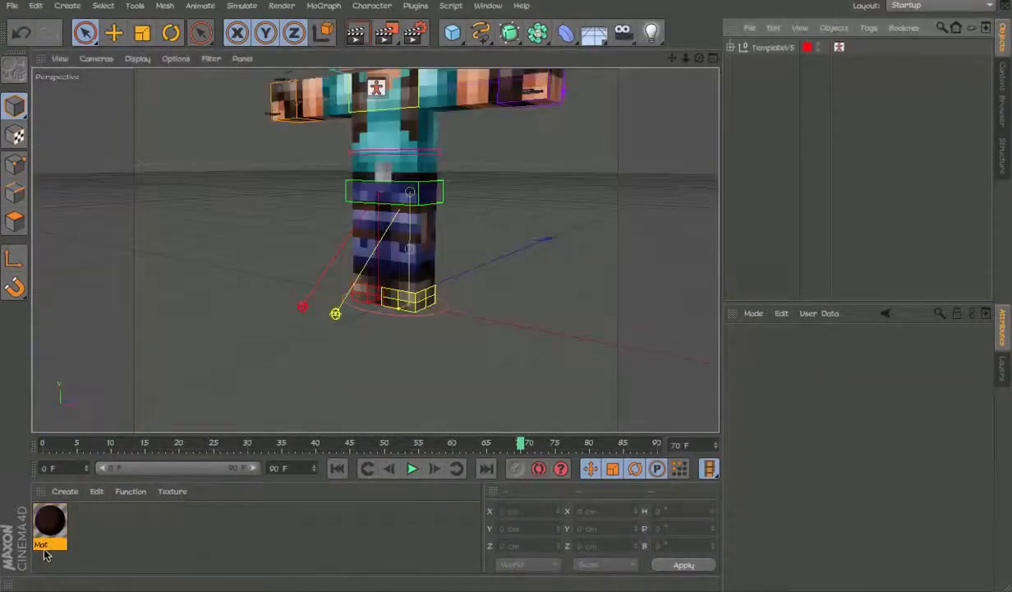
# Delete the Mat material from the character scene and inspect the TemplateVS rig's settings and hierarchy.
pyautogui.press('Delete')
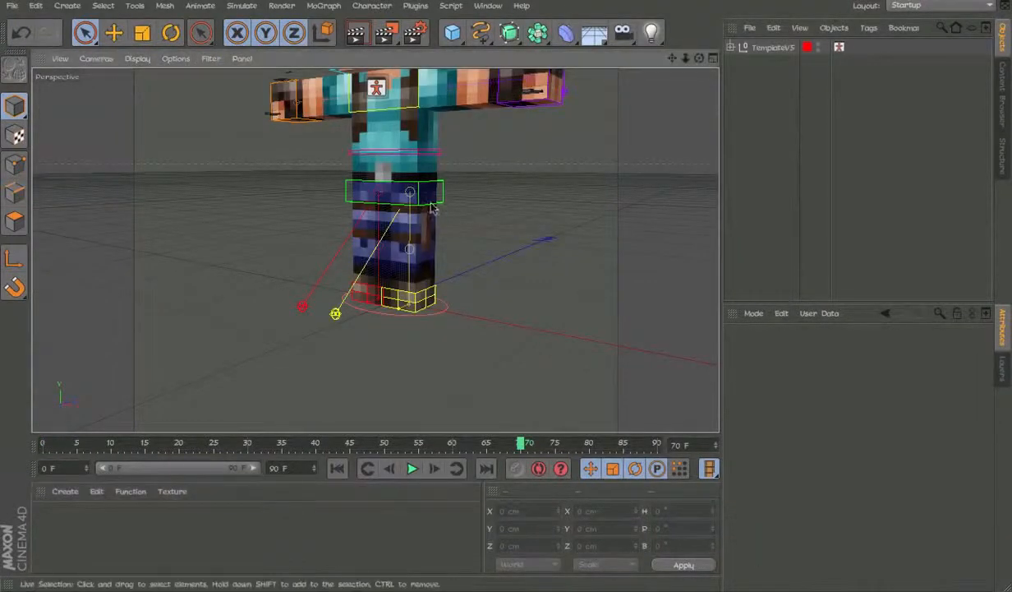
pyautogui.keyDown('alt'); pyautogui.moveTo(433, 208); pyautogui.dragTo(445, 318, button='middle'); pyautogui.keyUp('alt')
pyautogui.click(770, 48)
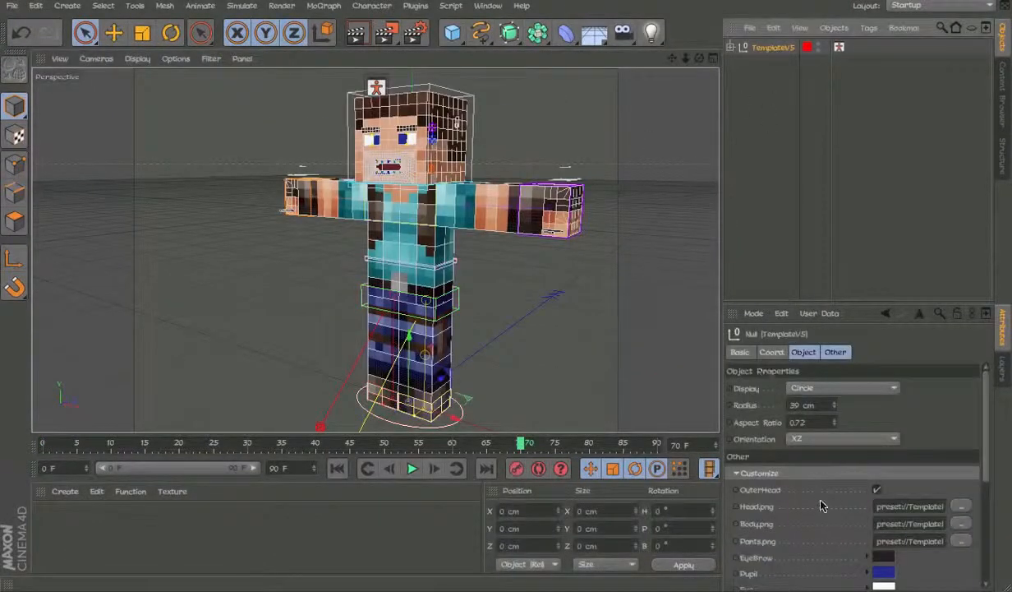
pyautogui.click(730, 47)
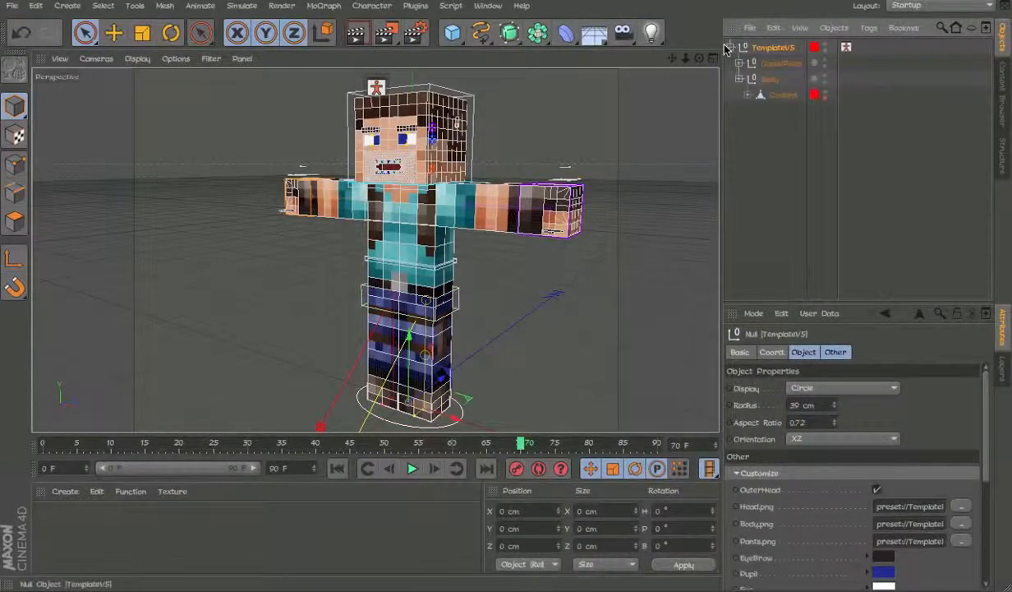
pyautogui.click(730, 47)
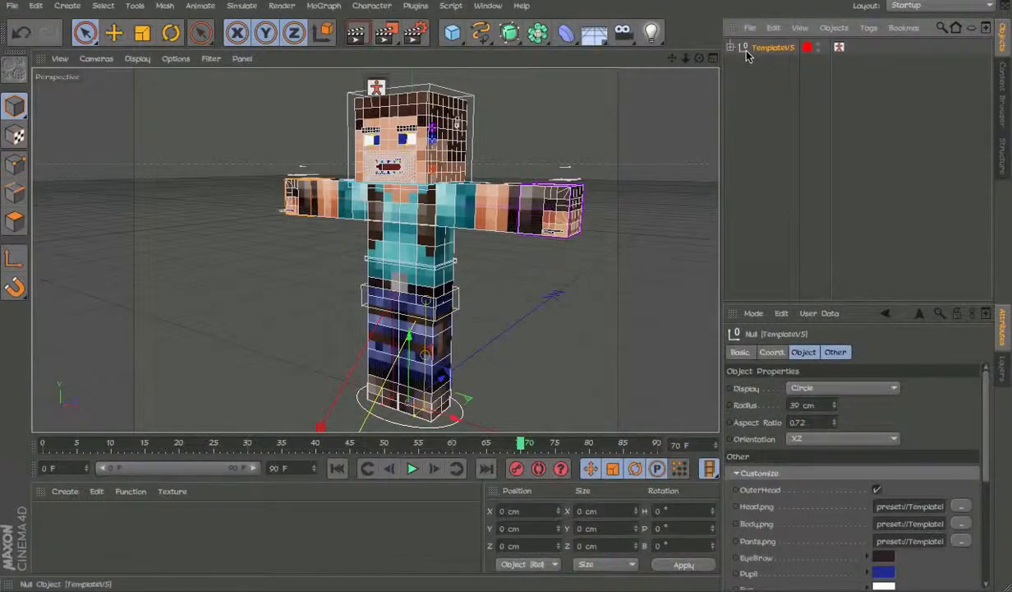
# Try the rig's eyebrow controller by moving the middle eyebrow handle in the viewport to X -0.131, Y -1.
pyautogui.click(547, 127)
pyautogui.scroll(2, 449, 141)
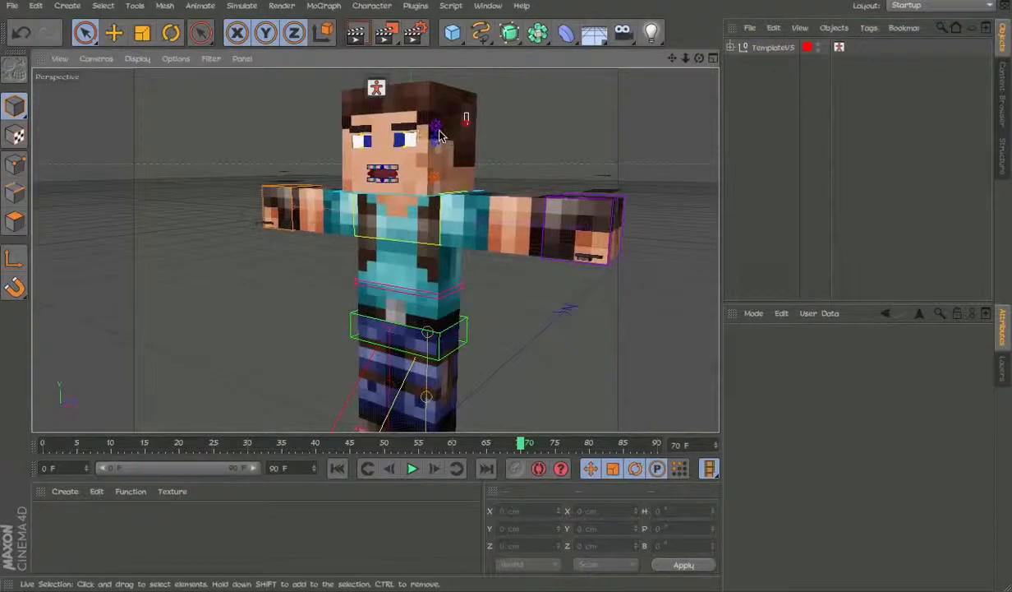
pyautogui.click(439, 130)
pyautogui.keyDown('alt'); pyautogui.moveTo(442, 284); pyautogui.dragTo(459, 289); pyautogui.keyUp('alt')
pyautogui.keyDown('alt'); pyautogui.moveTo(458, 289); pyautogui.dragTo(382, 320, button='middle'); pyautogui.keyUp('alt')
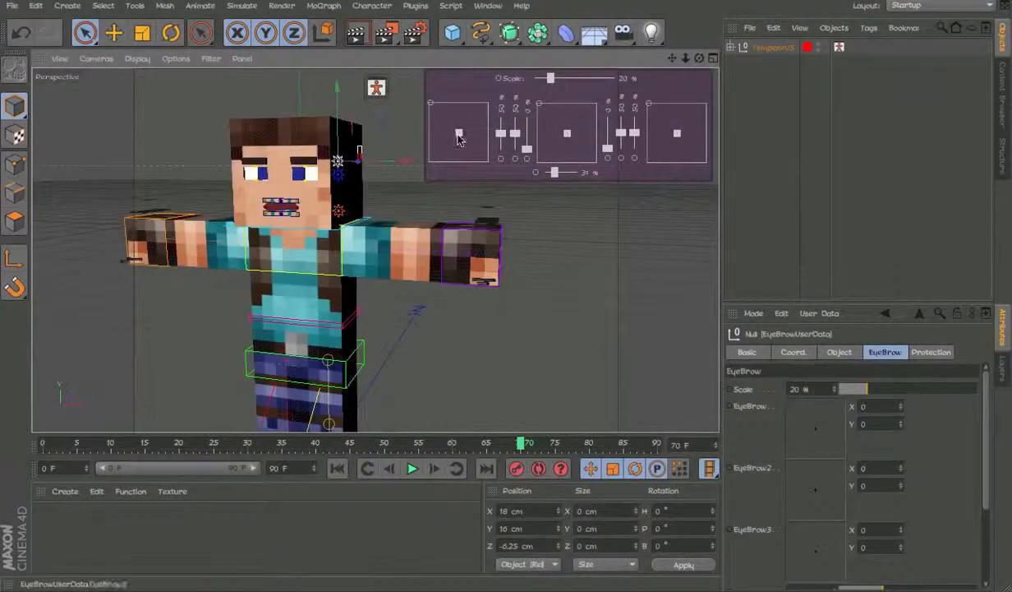
pyautogui.moveTo(567, 133); pyautogui.dragTo(563, 192)
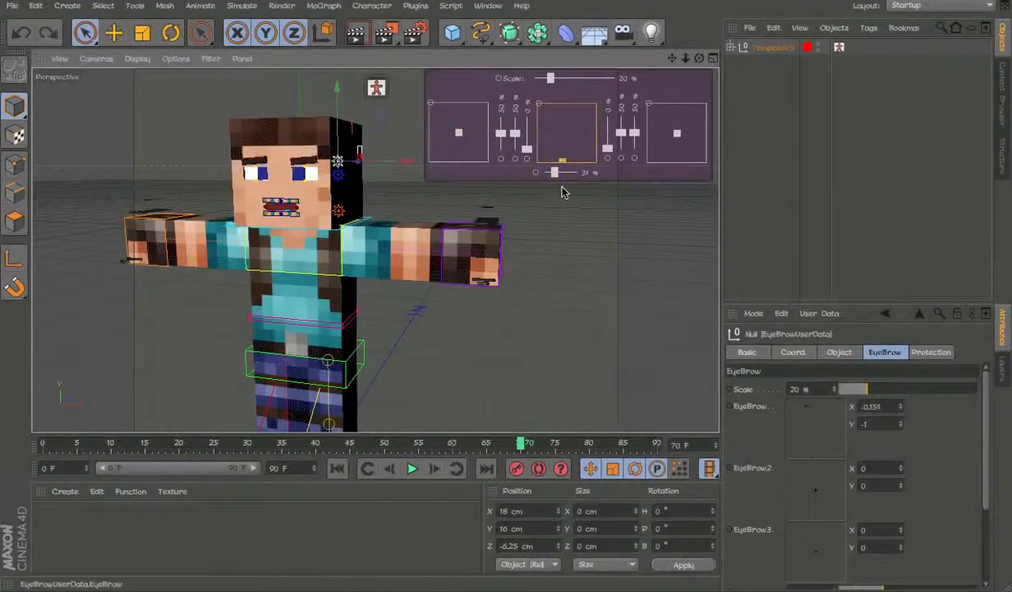
pyautogui.click(680, 90)
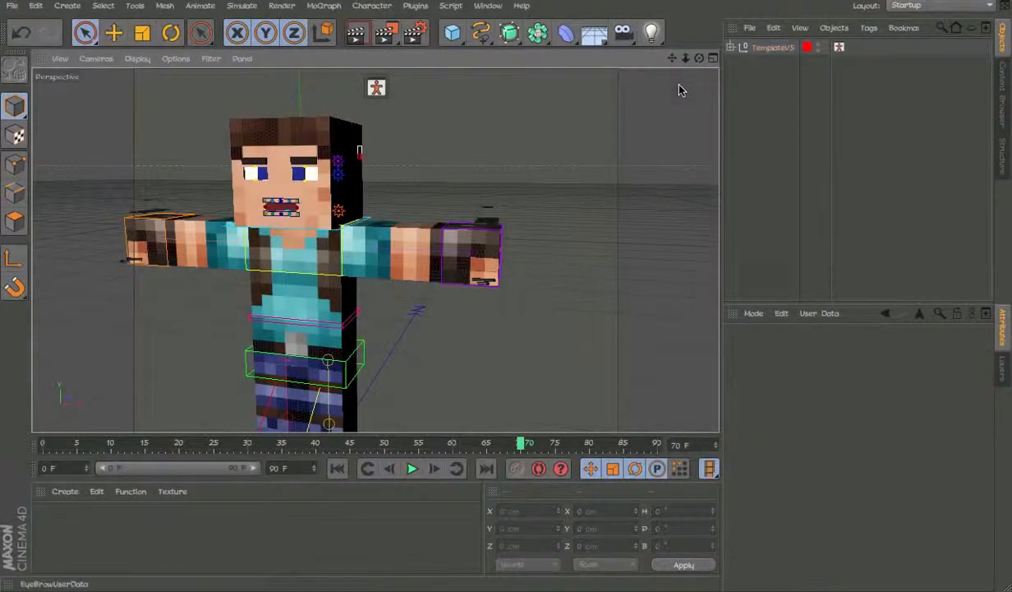
# Select the rig's eyebrow controller and remove its control panel from the viewport HUD.
pyautogui.click(338, 167)
pyautogui.rightClick(650, 69)
pyautogui.click(702, 198)
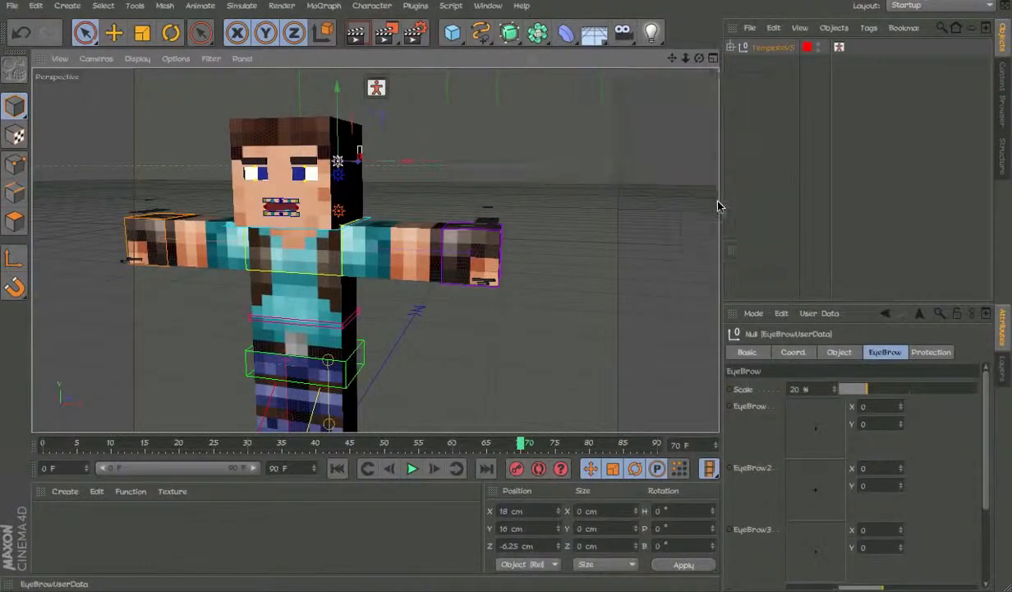
# Open the options for the eyebrow controller's RotateRight2 parameter.
pyautogui.scroll(-3, 763, 427)
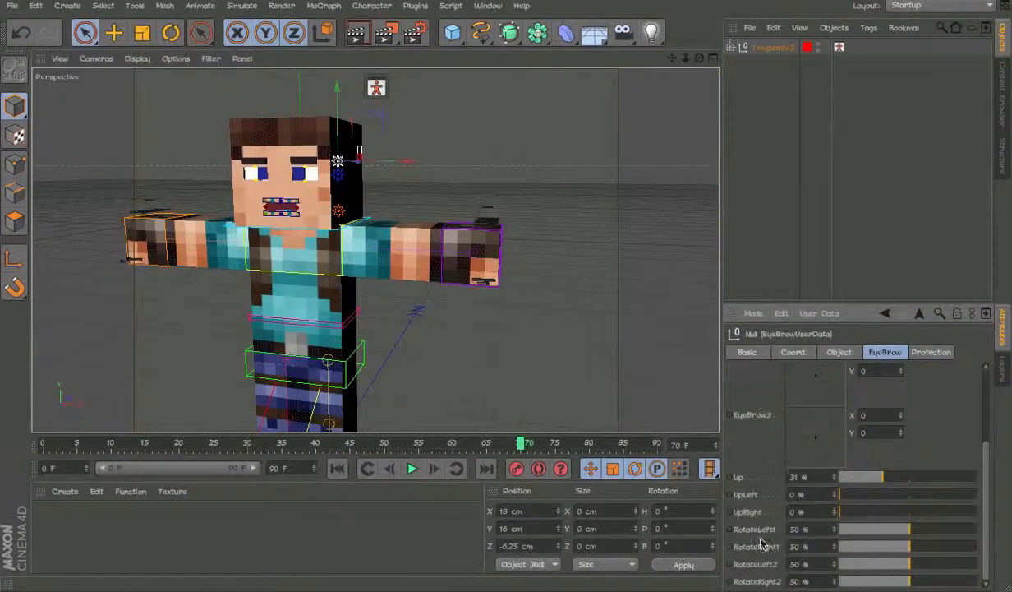
pyautogui.rightClick(760, 577)
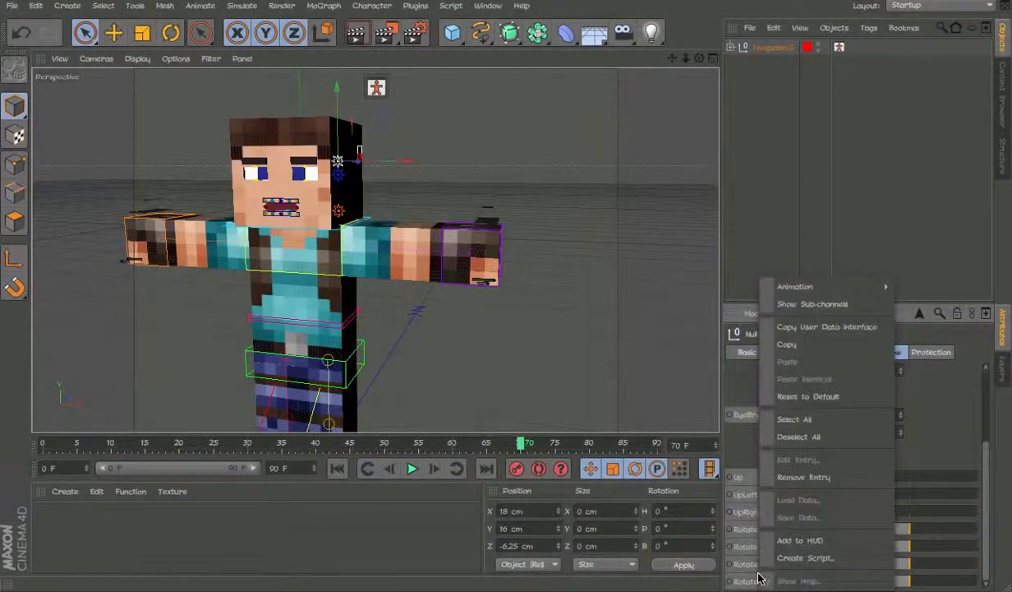
# Add the selected eyebrow user data controls to the HUD and place them in the empty viewport area beside the character.
pyautogui.click(799, 541)
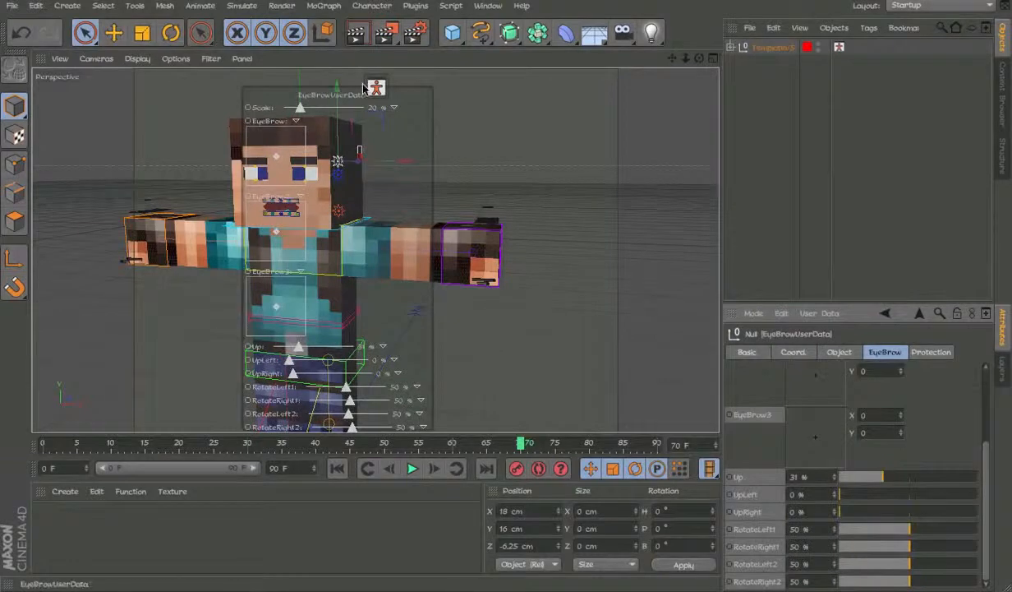
pyautogui.keyDown('ctrl'); pyautogui.moveTo(344, 97); pyautogui.dragTo(616, 90); pyautogui.keyUp('ctrl')
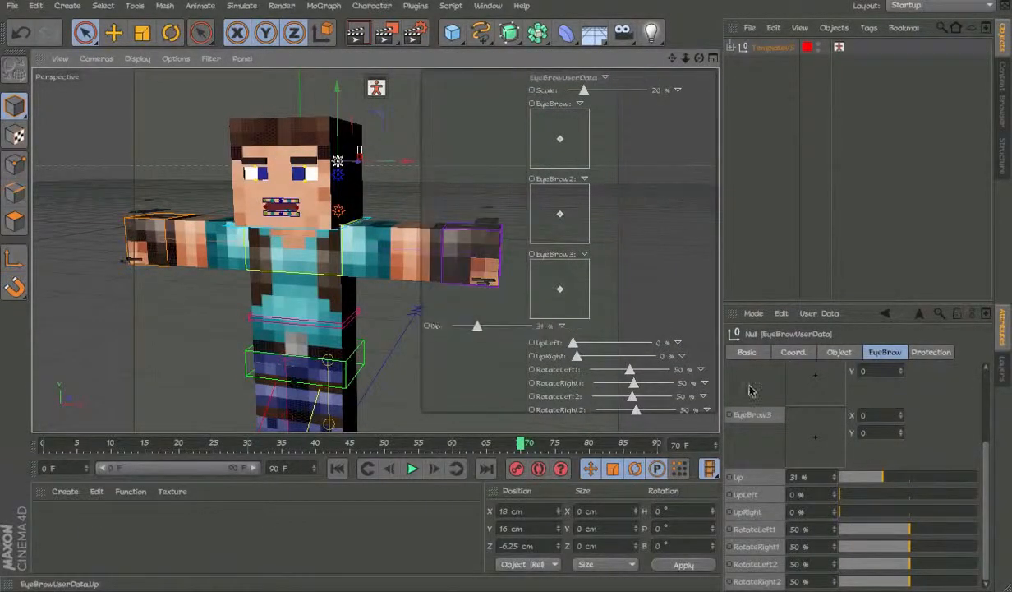
pyautogui.moveTo(463, 421); pyautogui.dragTo(478, 342)
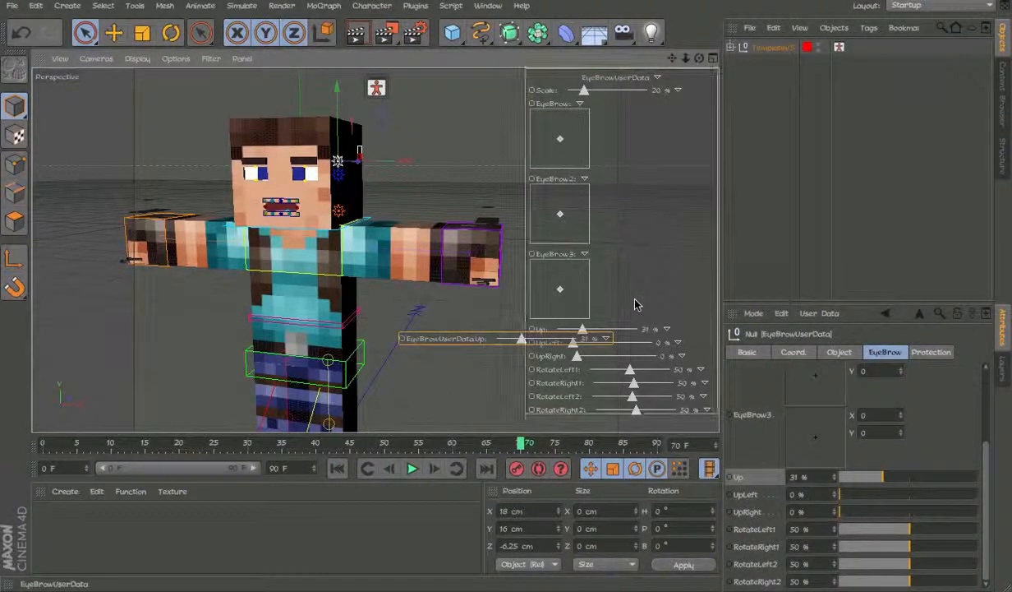
# Group the stray Up slider with the eyebrow HUD controls, then remove the duplicate Up slider from the HUD.
pyautogui.rightClick(637, 200)
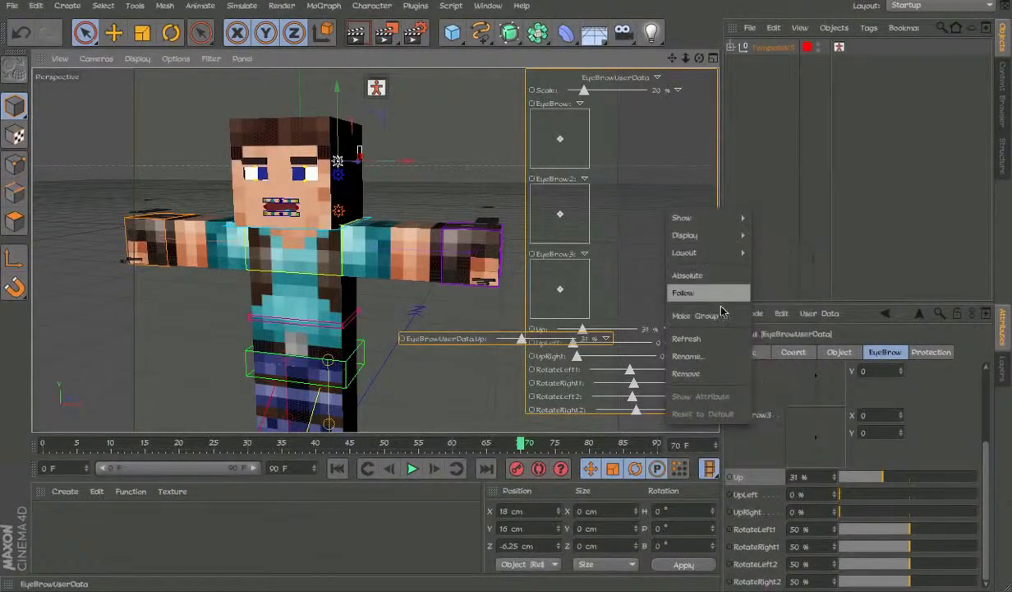
pyautogui.click(695, 316)
pyautogui.moveTo(443, 346); pyautogui.dragTo(606, 319)
pyautogui.rightClick(606, 319)
pyautogui.press('Escape')
pyautogui.rightClick(606, 317)
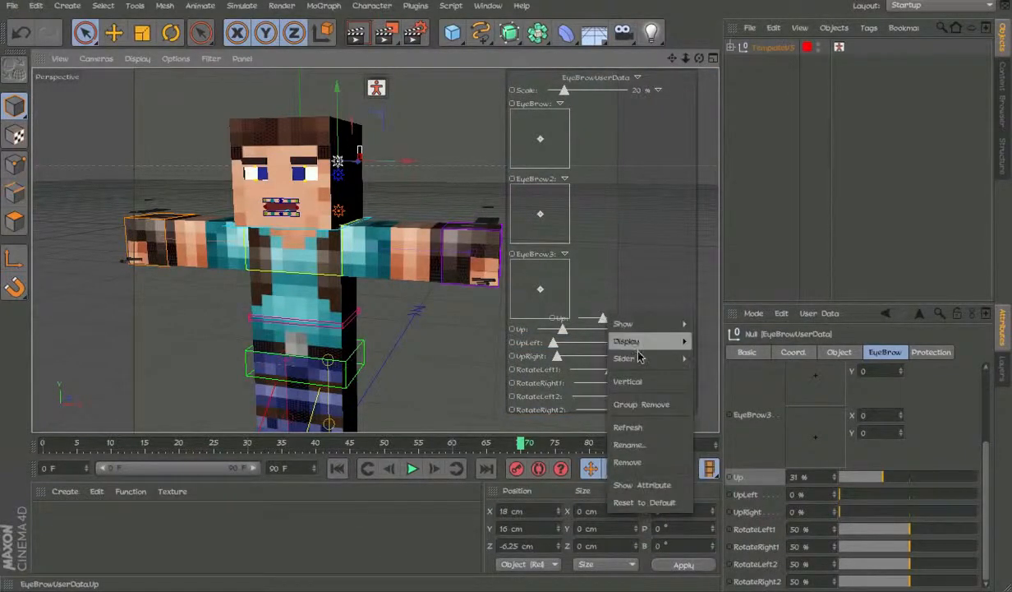
pyautogui.click(628, 462)
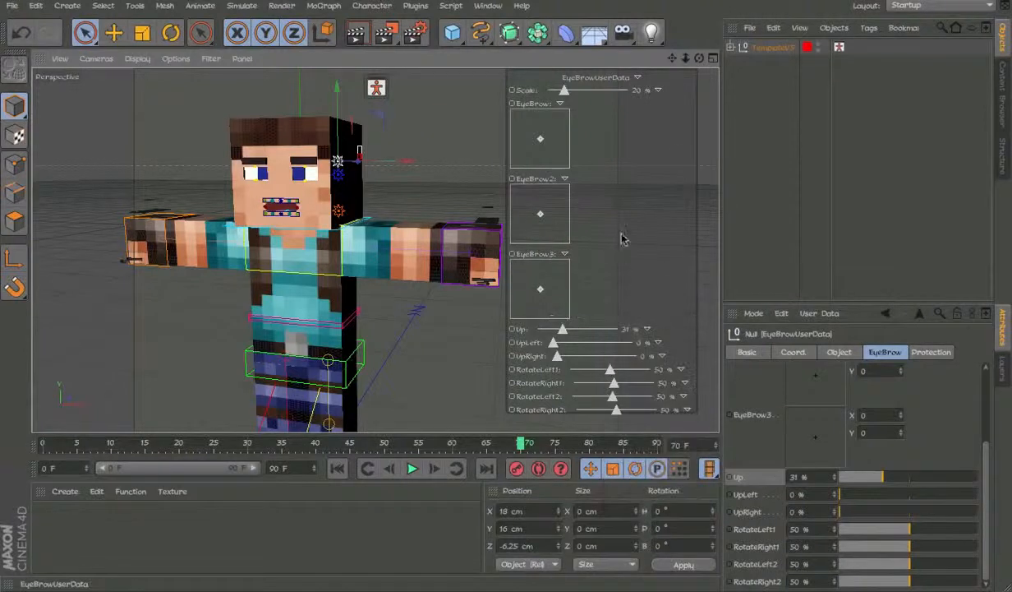
# Turn off the Name, Frame and Widget display of the eyebrow HUD group.
pyautogui.rightClick(624, 79)
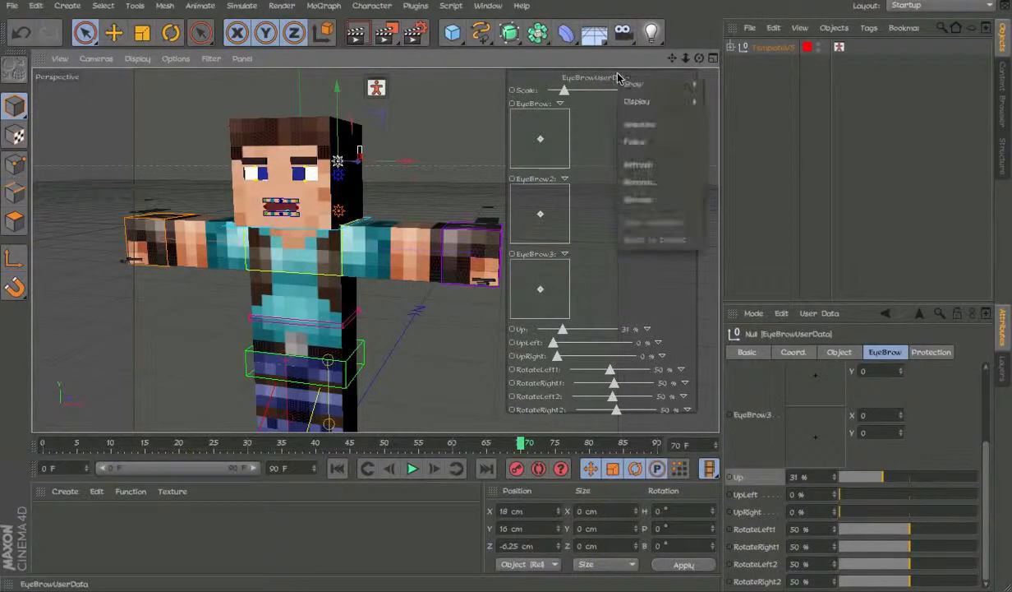
pyautogui.click(673, 113)
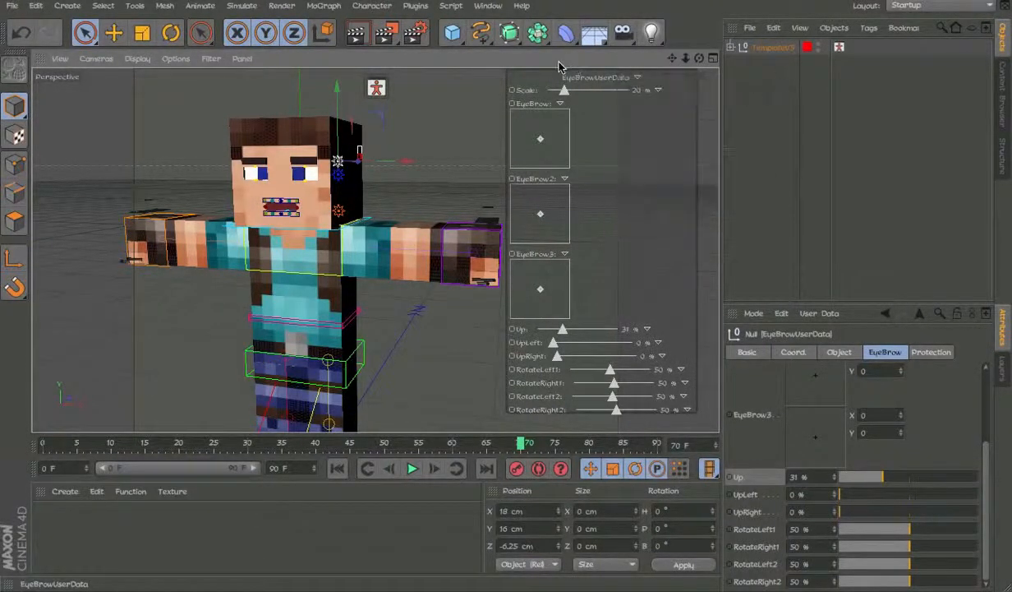
pyautogui.rightClick(583, 77)
pyautogui.click(583, 77)
pyautogui.rightClick(583, 77)
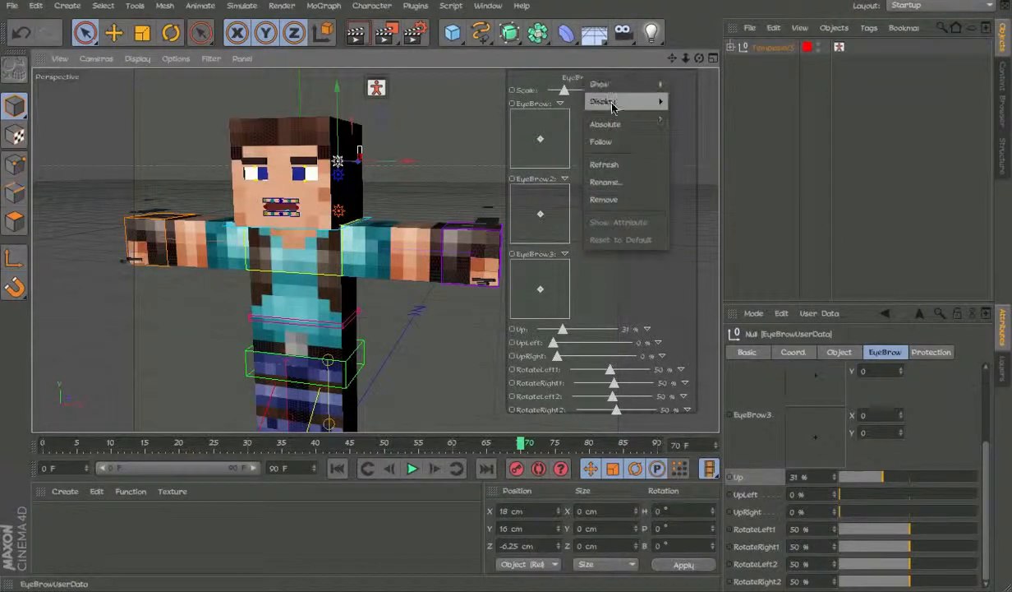
pyautogui.moveTo(609, 100)
pyautogui.click(684, 115)
pyautogui.rightClick(605, 85)
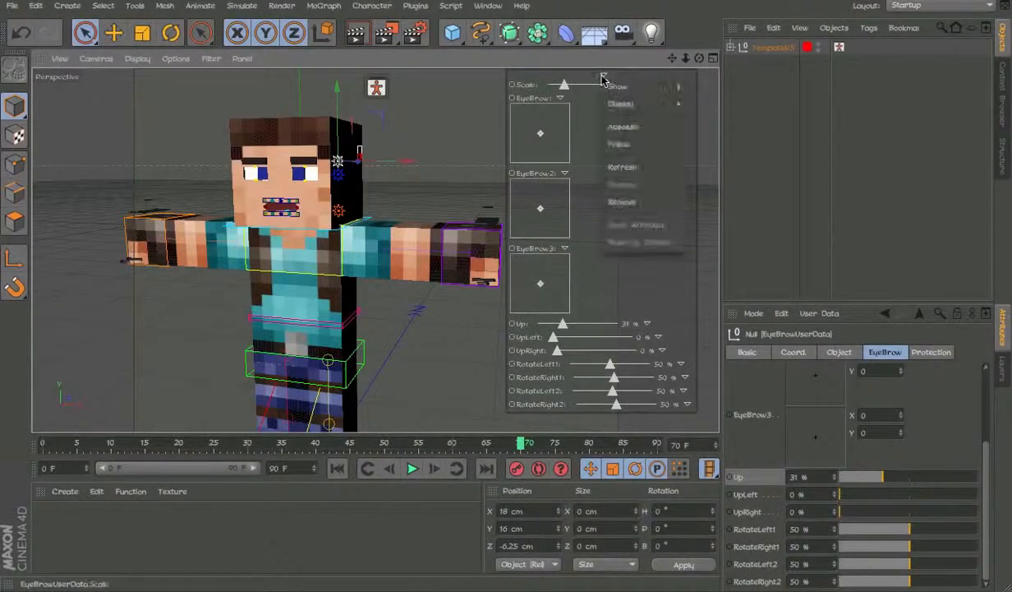
pyautogui.click(694, 154)
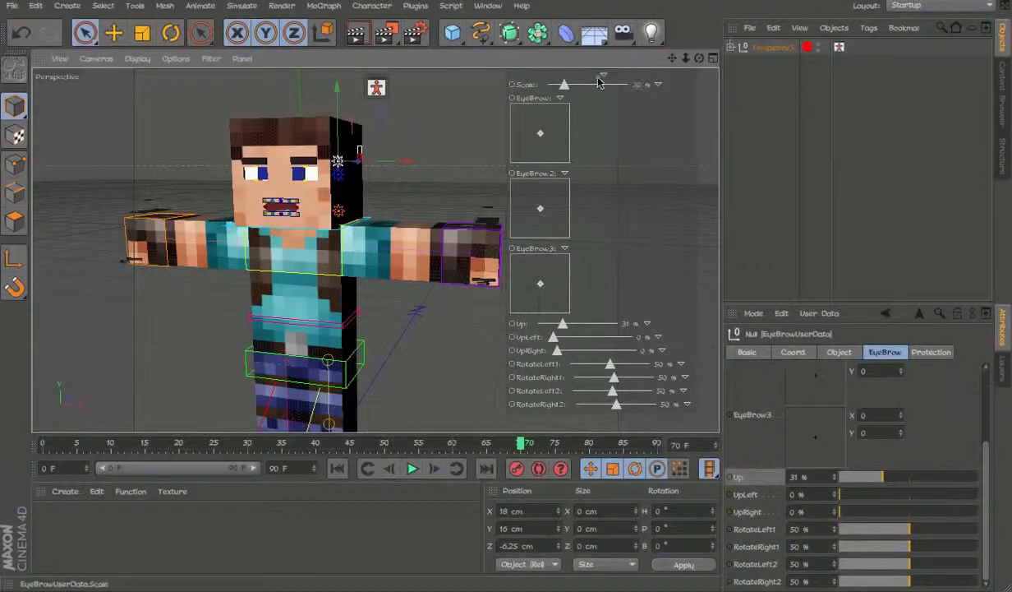
pyautogui.rightClick(609, 82)
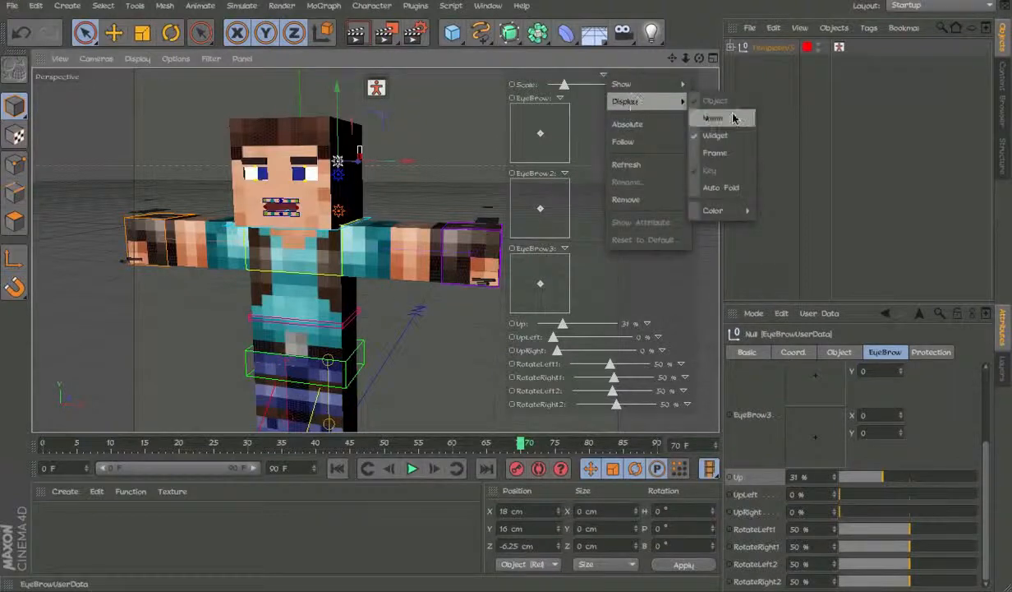
pyautogui.click(717, 117)
# Turn off the Widget display of the Scale HUD slider and make the slider vertical.
pyautogui.rightClick(565, 84)
pyautogui.moveTo(587, 105)
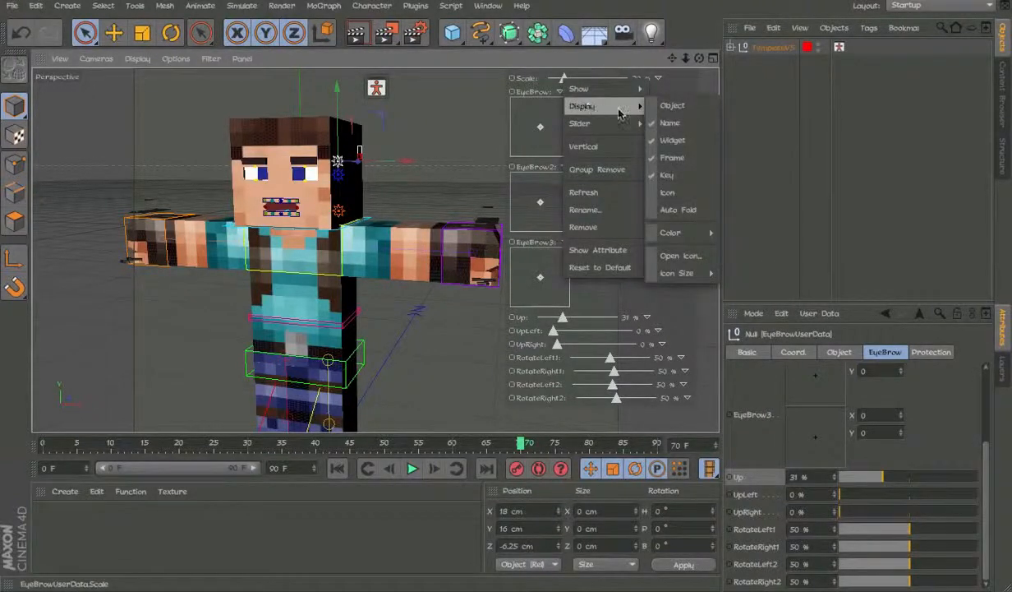
pyautogui.click(683, 136)
pyautogui.rightClick(573, 80)
pyautogui.click(590, 146)
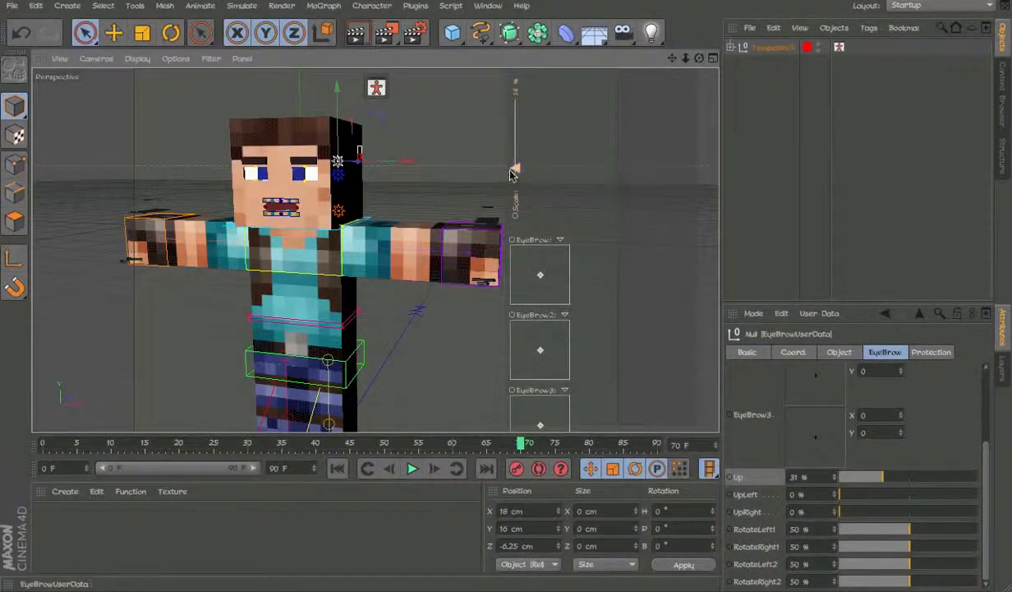
# Try a different icon size and the Box slider shape on the Scale HUD slider.
pyautogui.rightClick(511, 172)
pyautogui.moveTo(549, 199)
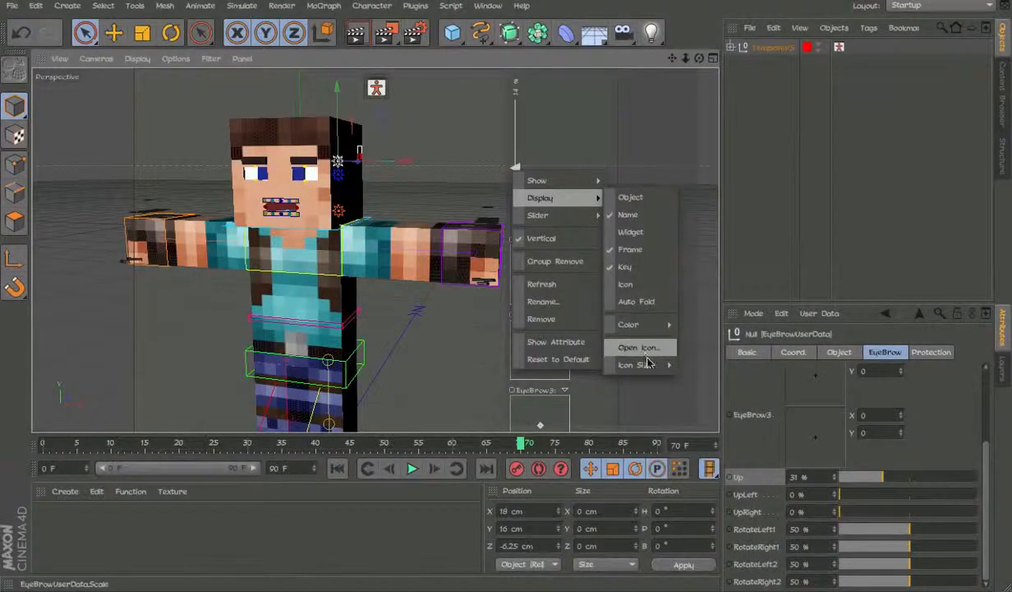
pyautogui.moveTo(649, 364)
pyautogui.click(700, 386)
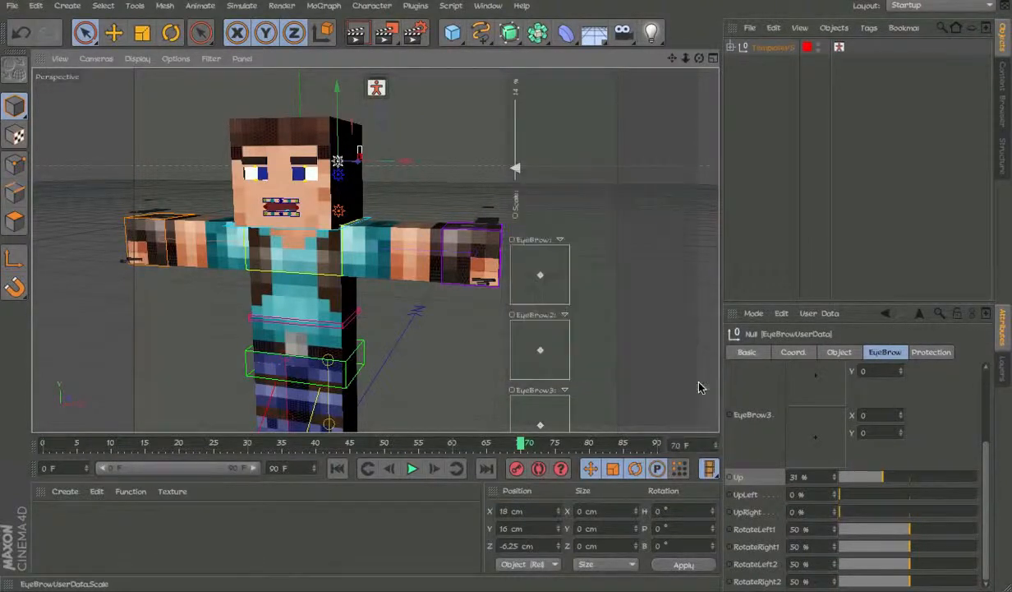
pyautogui.rightClick(519, 214)
pyautogui.moveTo(576, 259)
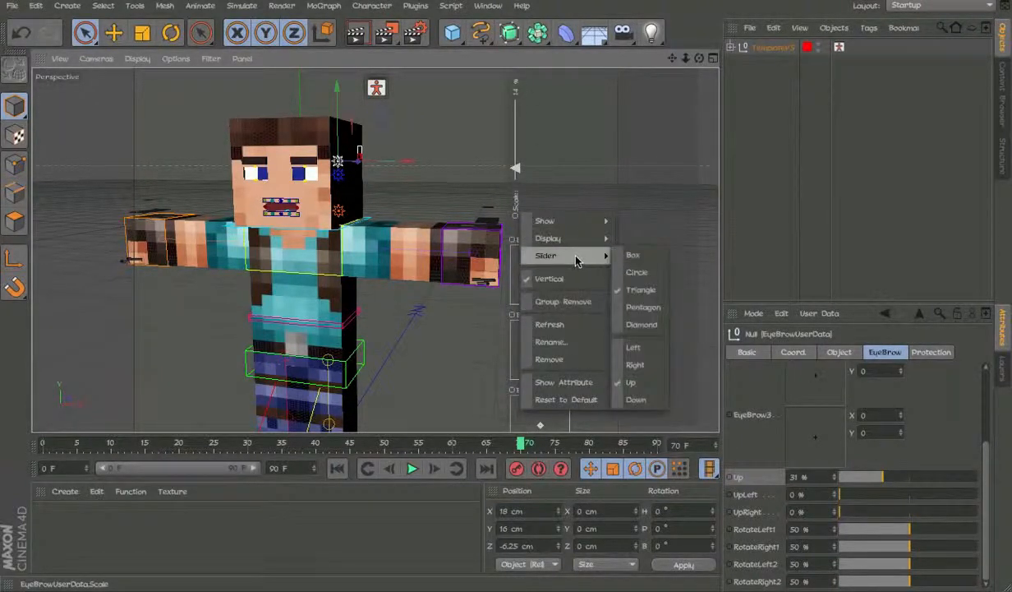
pyautogui.click(629, 254)
# Try out the Scale slider and the first EyeBrow control in the HUD, then undo the change.
pyautogui.moveTo(518, 171); pyautogui.dragTo(539, 163)
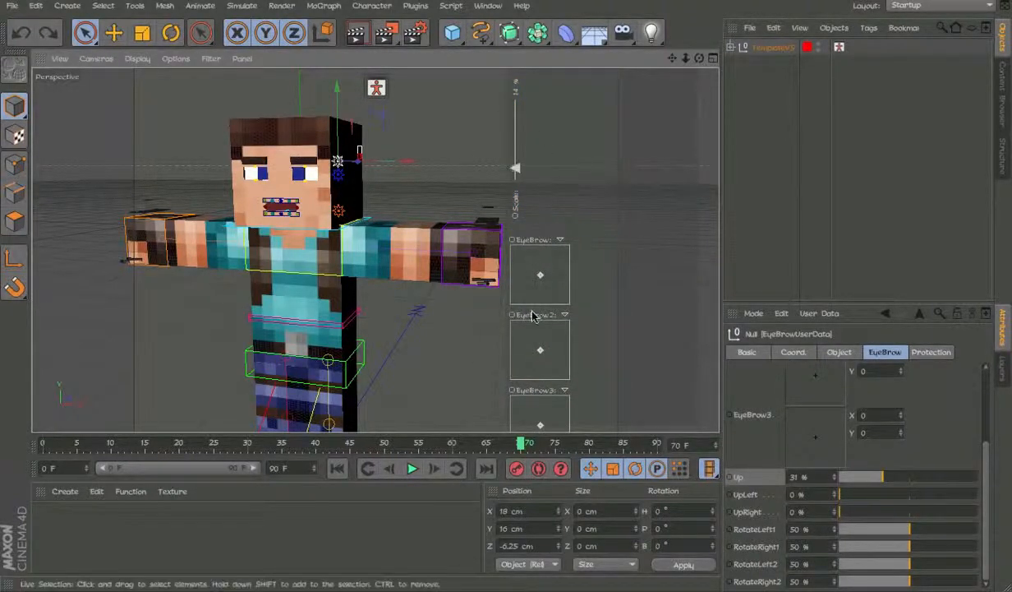
pyautogui.moveTo(540, 274); pyautogui.dragTo(585, 326)
pyautogui.hotkey('ctrl', 'z')
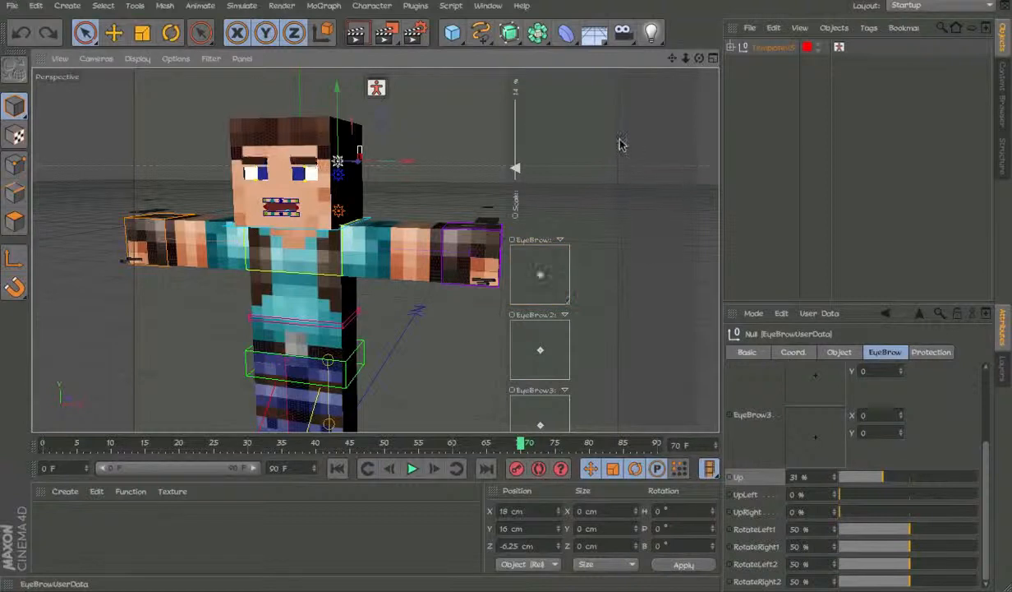
# Reposition the eyebrow HUD group slightly and choose a background color for its display.
pyautogui.keyDown('ctrl'); pyautogui.moveTo(620, 139); pyautogui.dragTo(607, 110); pyautogui.keyUp('ctrl')
pyautogui.rightClick(604, 163)
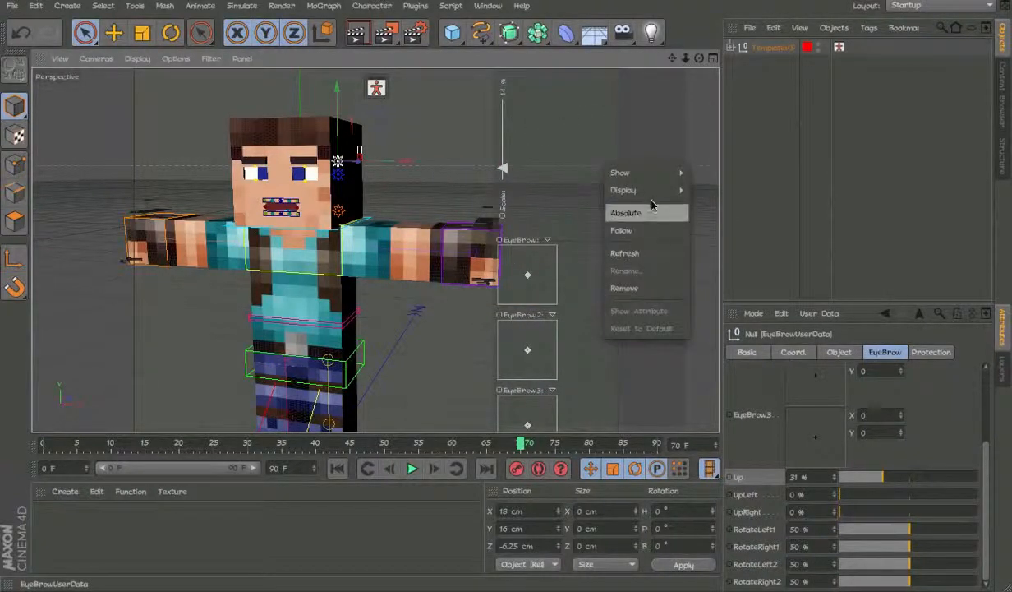
pyautogui.moveTo(624, 190)
pyautogui.moveTo(732, 298)
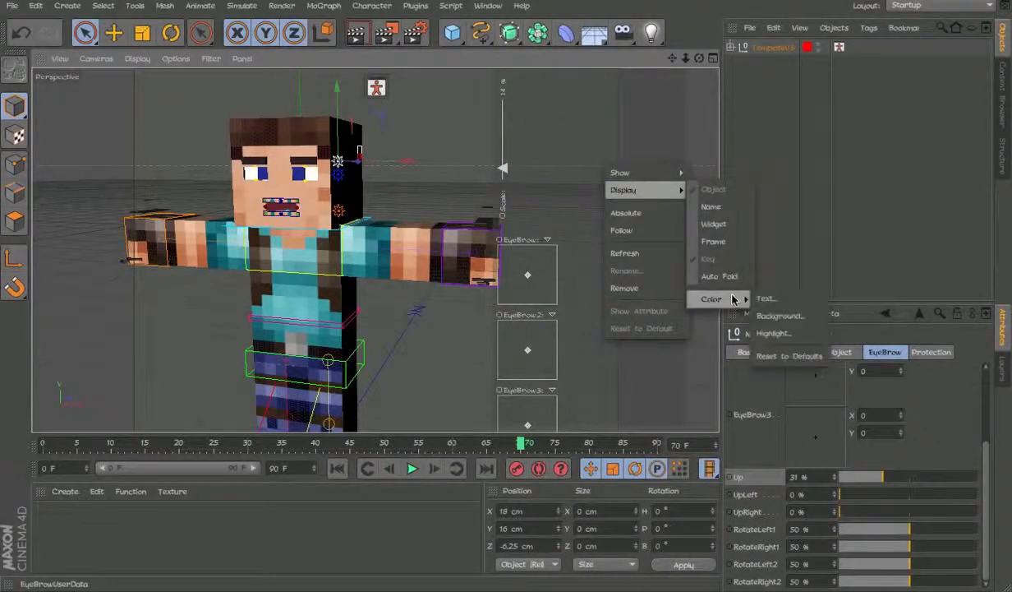
pyautogui.click(786, 315)
pyautogui.moveTo(763, 297); pyautogui.dragTo(797, 320)
pyautogui.click(814, 380)
pyautogui.click(816, 111)
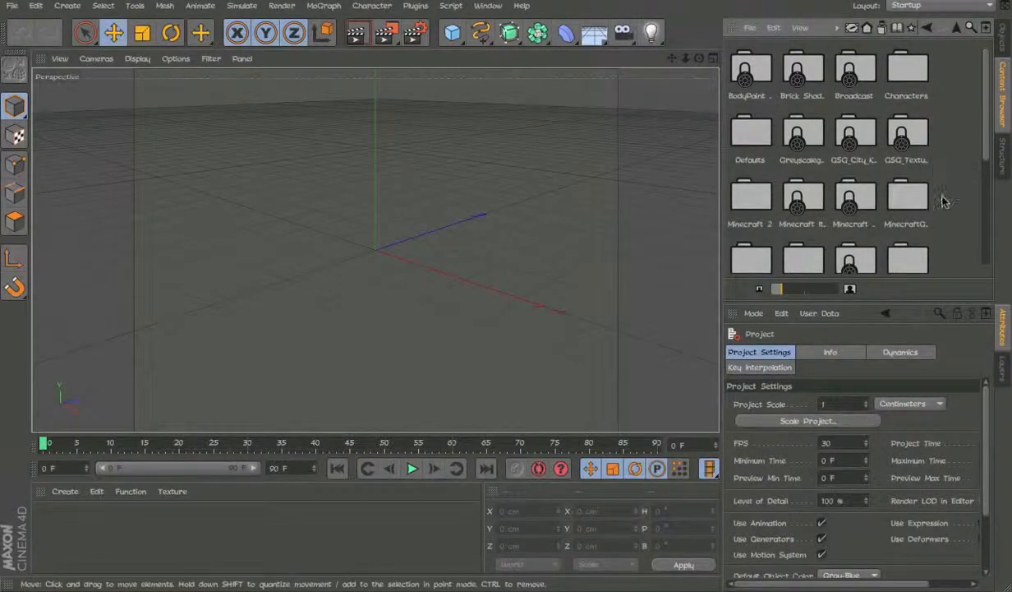
# Create a new preset library named JSNDJNAOI in the Content Browser.
pyautogui.scroll(-3, 916, 205)
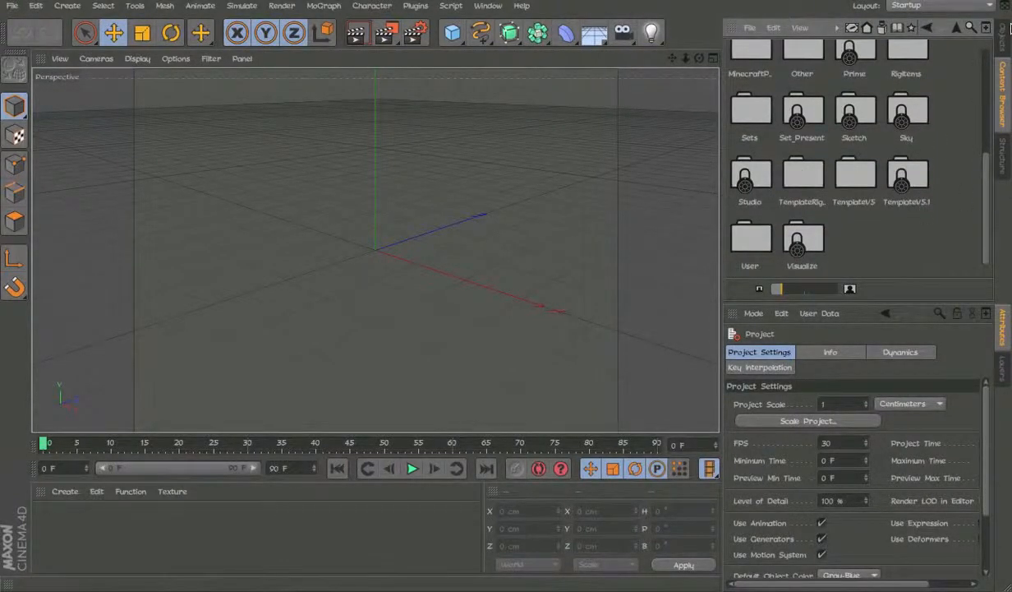
pyautogui.click(1003, 35)
pyautogui.click(1003, 72)
pyautogui.click(751, 26)
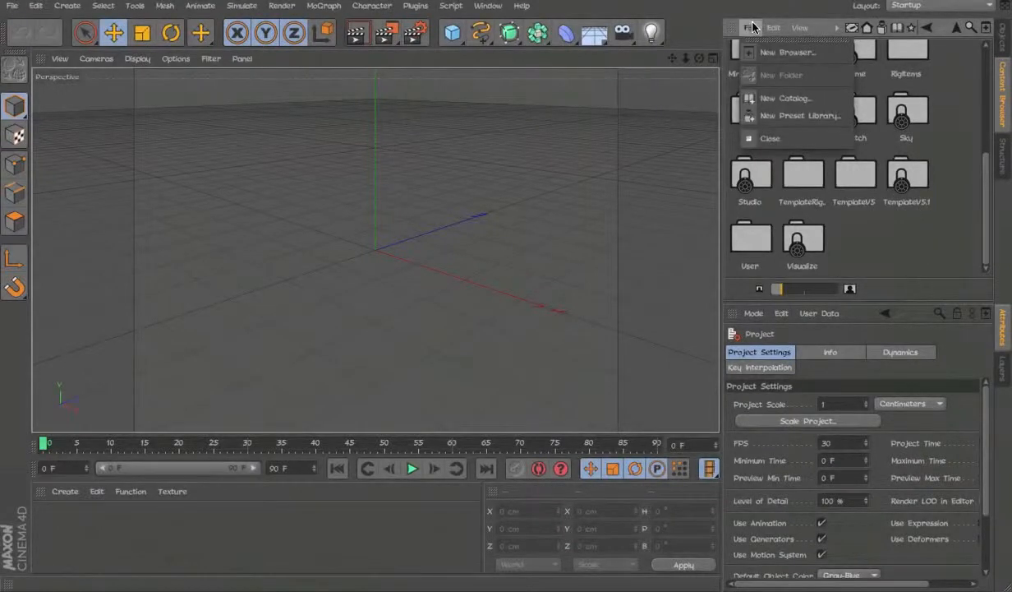
pyautogui.click(800, 116)
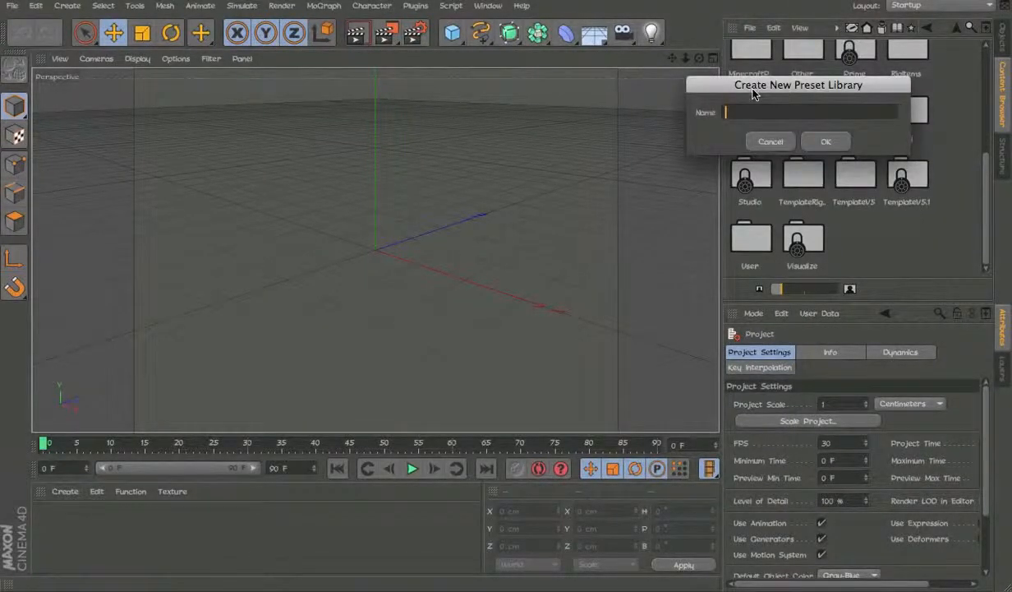
pyautogui.press('Return')
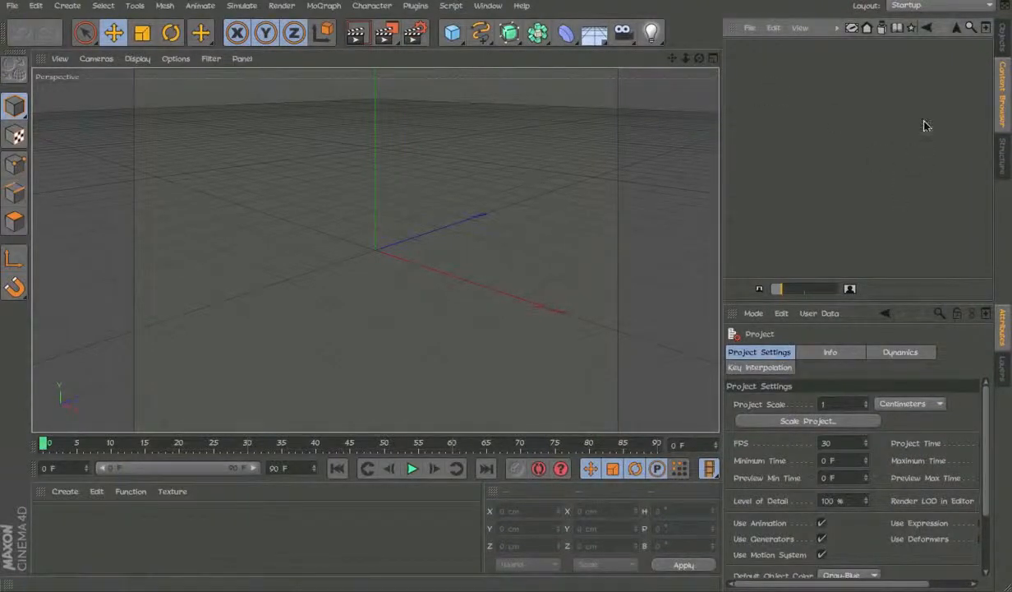
# Open the JSNDJNAOI preset library from the presets list and create a folder named dnfn inside it.
pyautogui.click(956, 30)
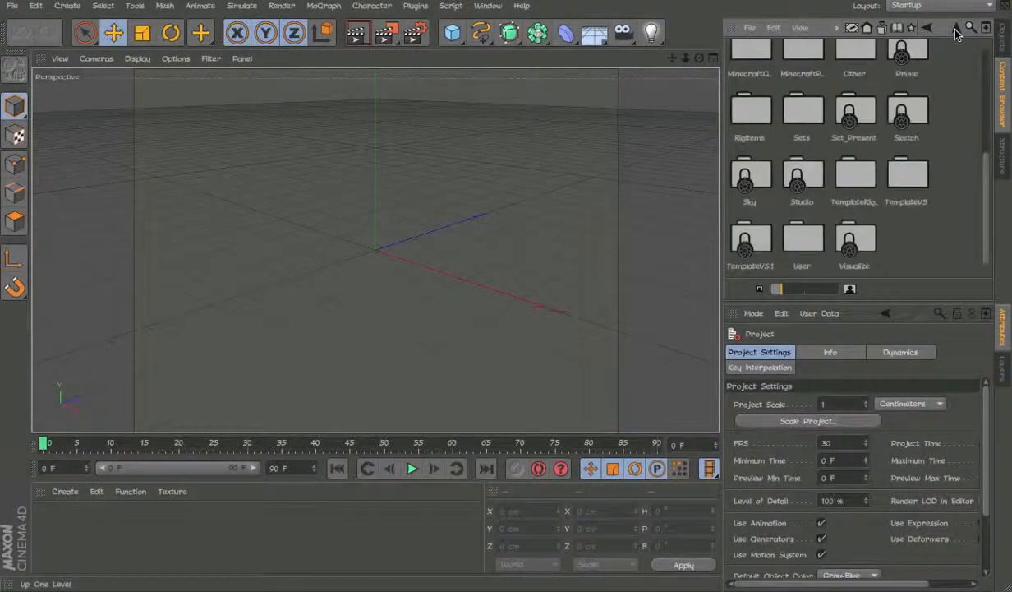
pyautogui.scroll(5, 949, 181)
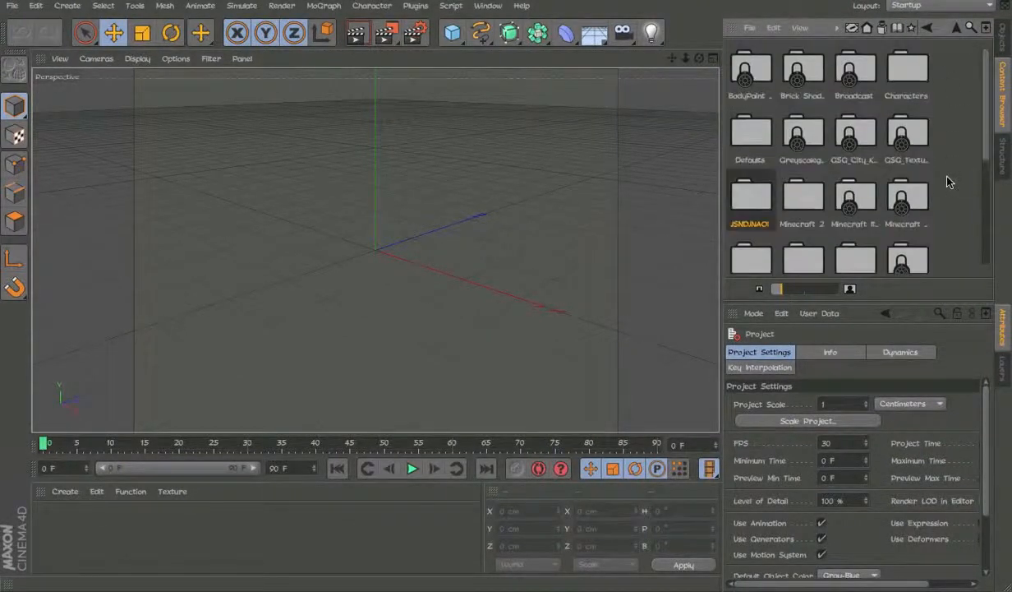
pyautogui.doubleClick(759, 196)
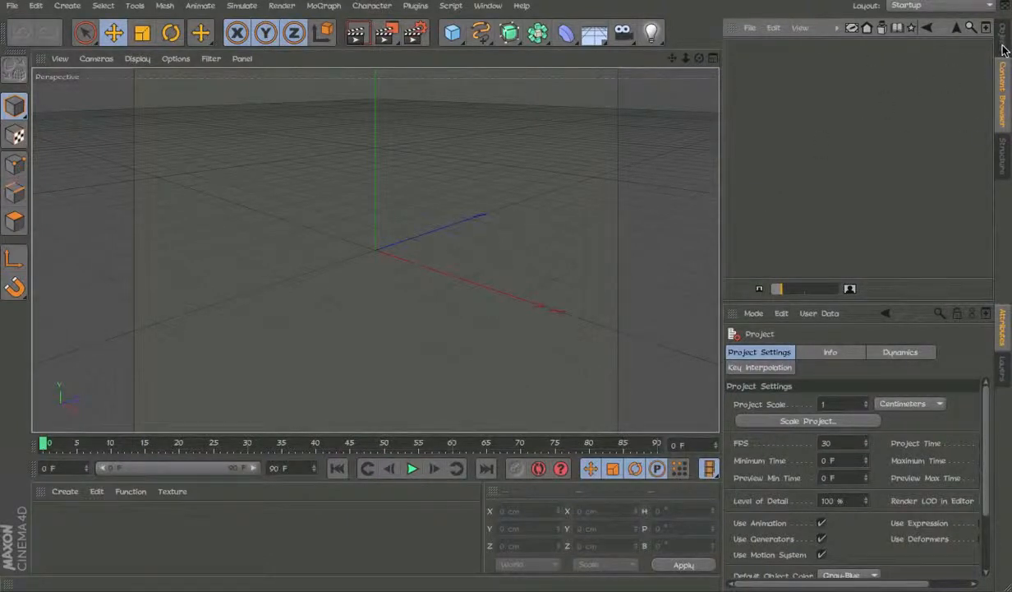
pyautogui.rightClick(833, 107)
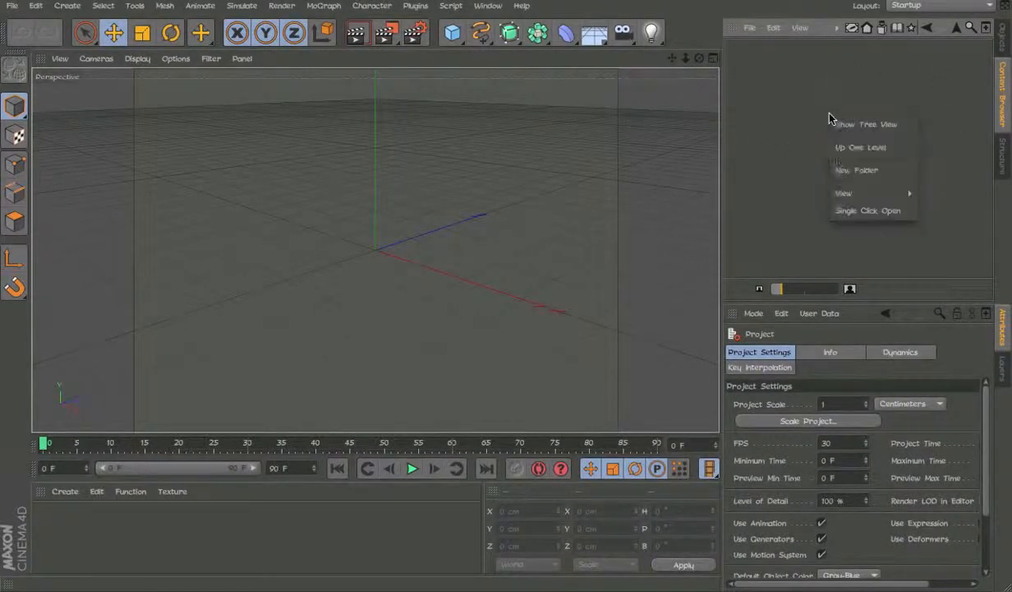
pyautogui.click(841, 170)
pyautogui.write('dnfm')
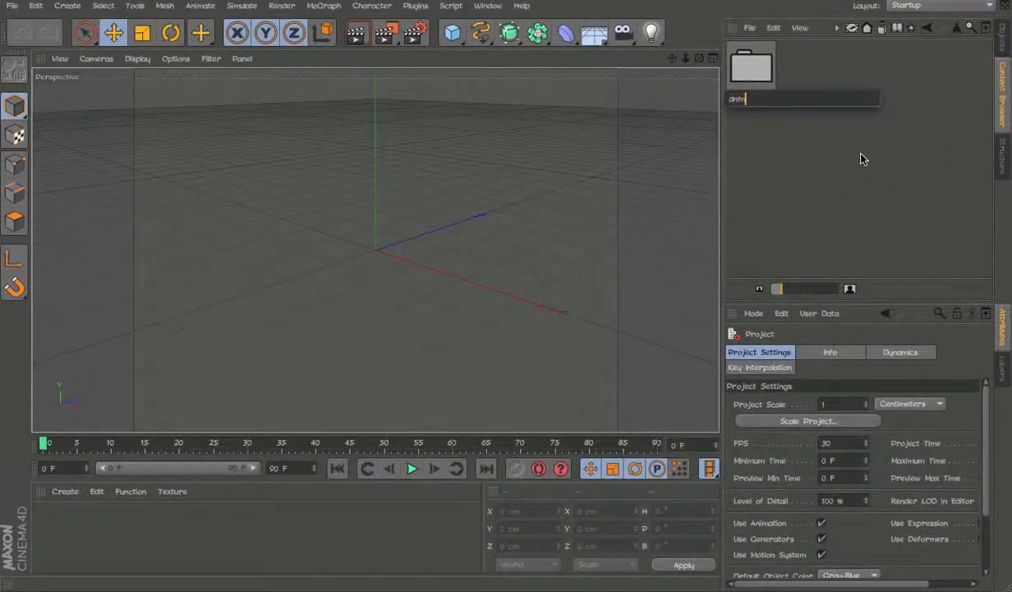
pyautogui.press('Return')
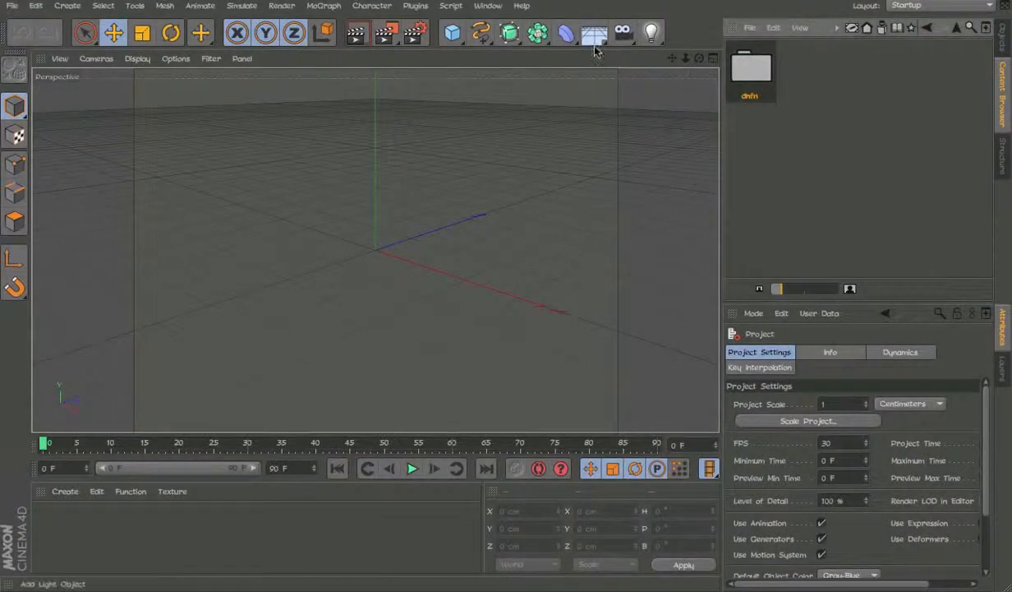
# Add a cube to the scene and create a new material.
pyautogui.click(453, 33)
pyautogui.doubleClick(243, 547)
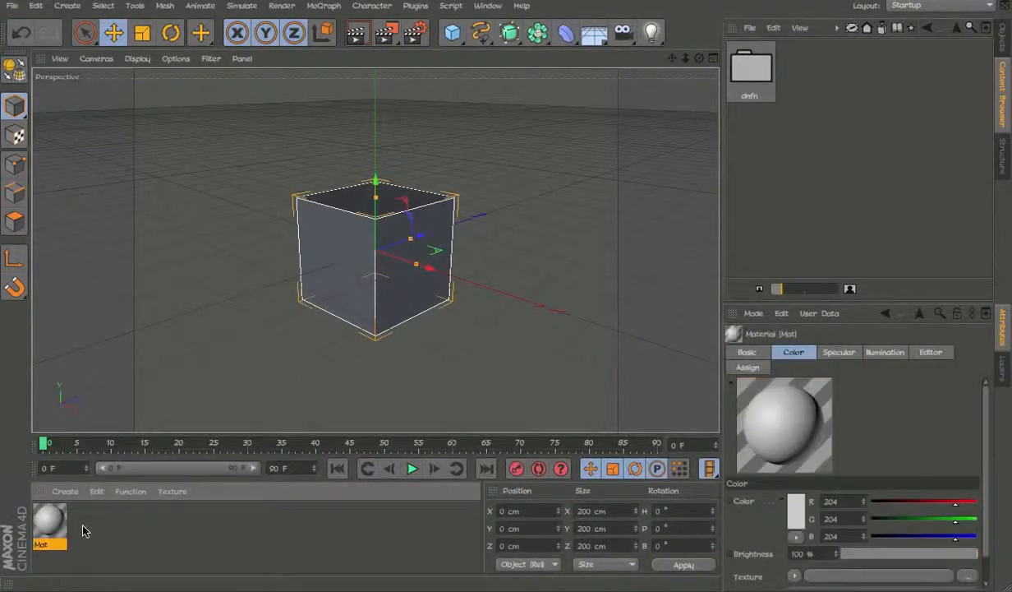
# Load the TerrainDefault.png image as the new material's color texture without copying it to the project location.
pyautogui.doubleClick(49, 523)
pyautogui.click(283, 257)
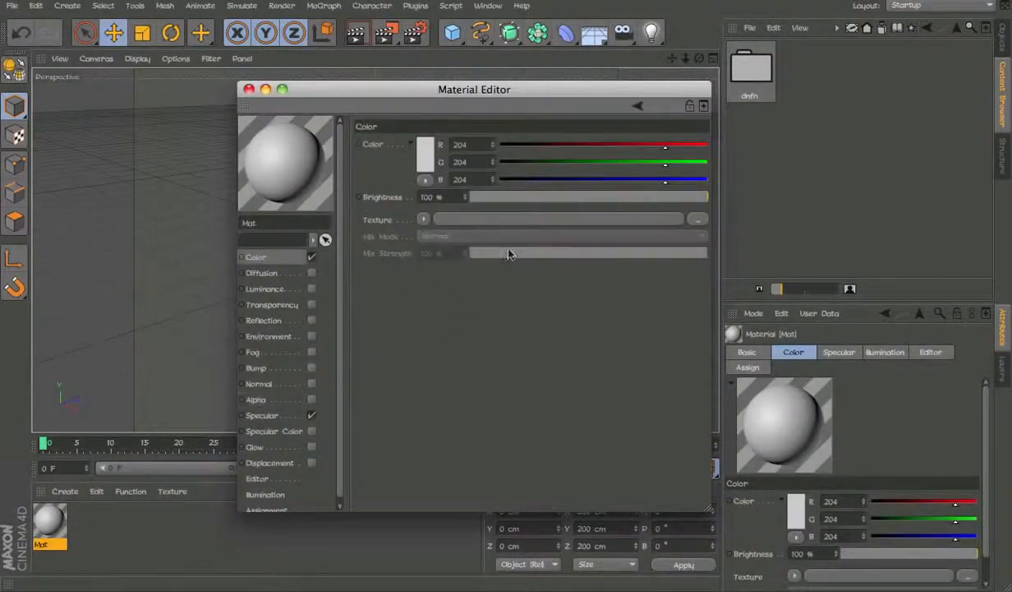
pyautogui.click(531, 217)
pyautogui.click(461, 292)
pyautogui.doubleClick(461, 292)
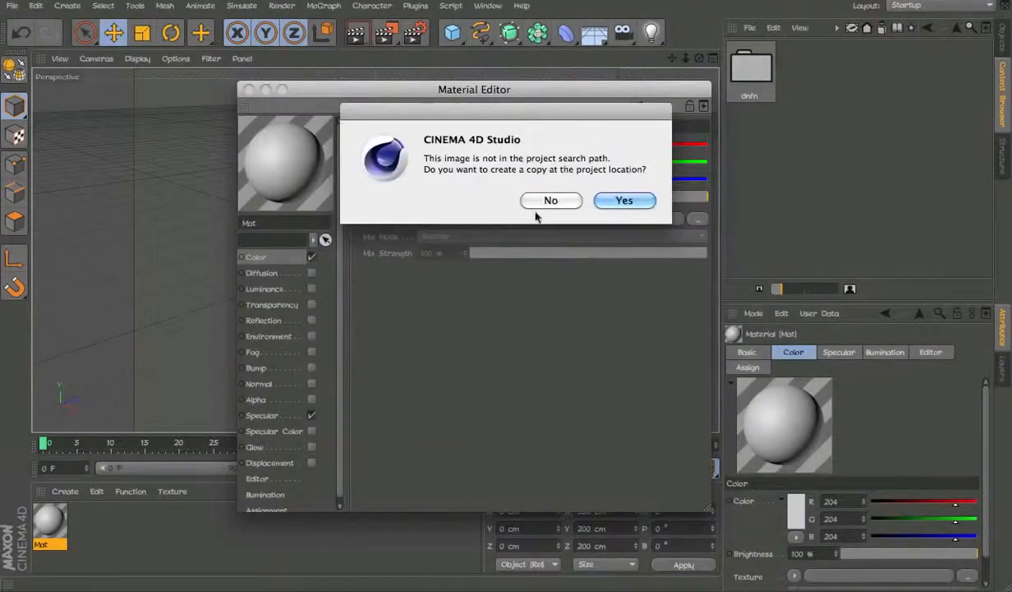
pyautogui.click(532, 195)
pyautogui.click(531, 236)
pyautogui.click(522, 268)
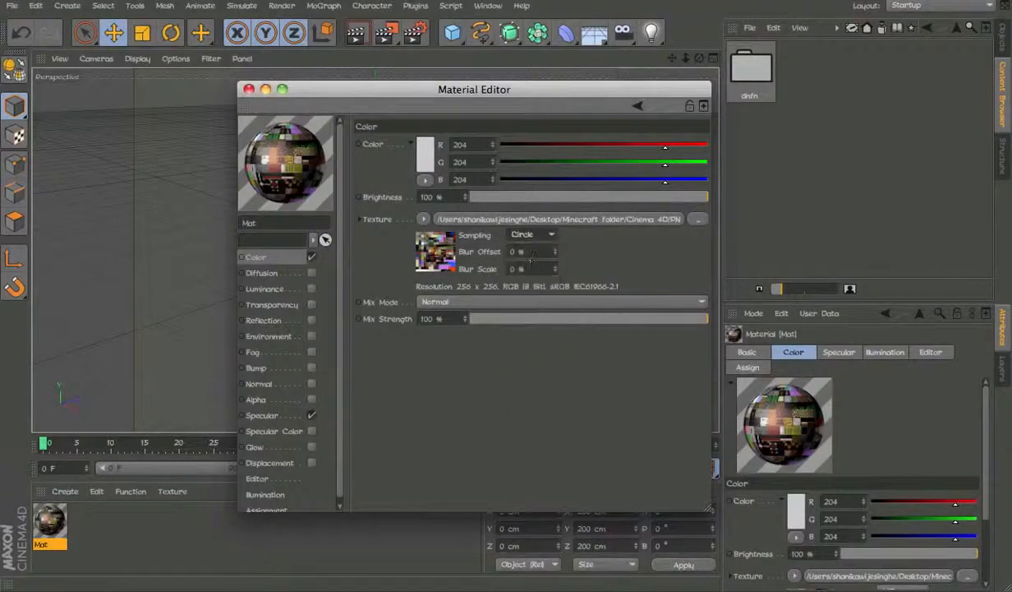
pyautogui.click(248, 88)
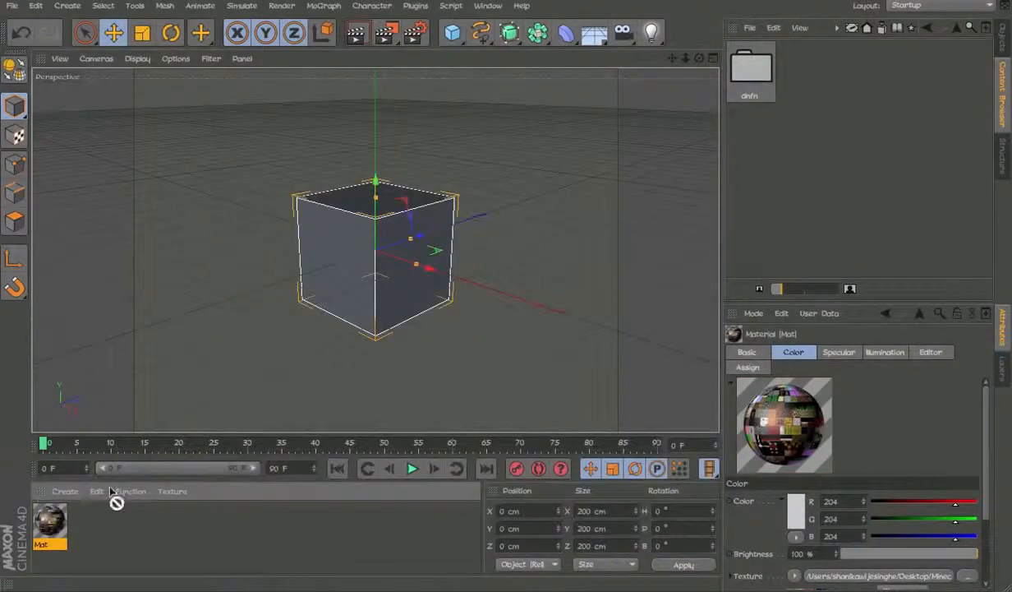
# Apply the textured material to the cube and save the cube as a preset in the JSNDJNAOI library.
pyautogui.moveTo(115, 502); pyautogui.dragTo(399, 230)
pyautogui.click(1002, 49)
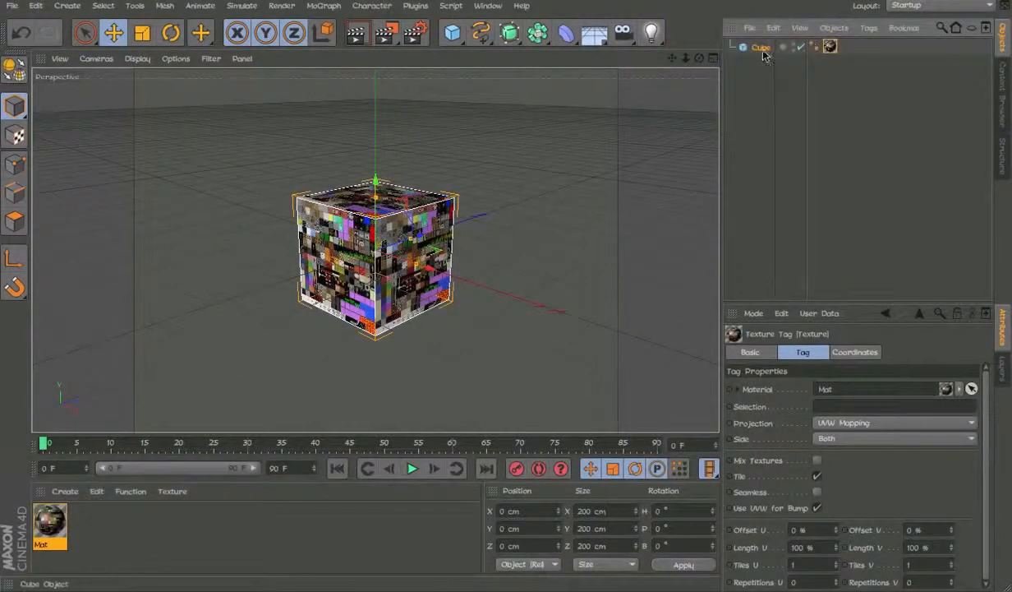
pyautogui.click(1006, 91)
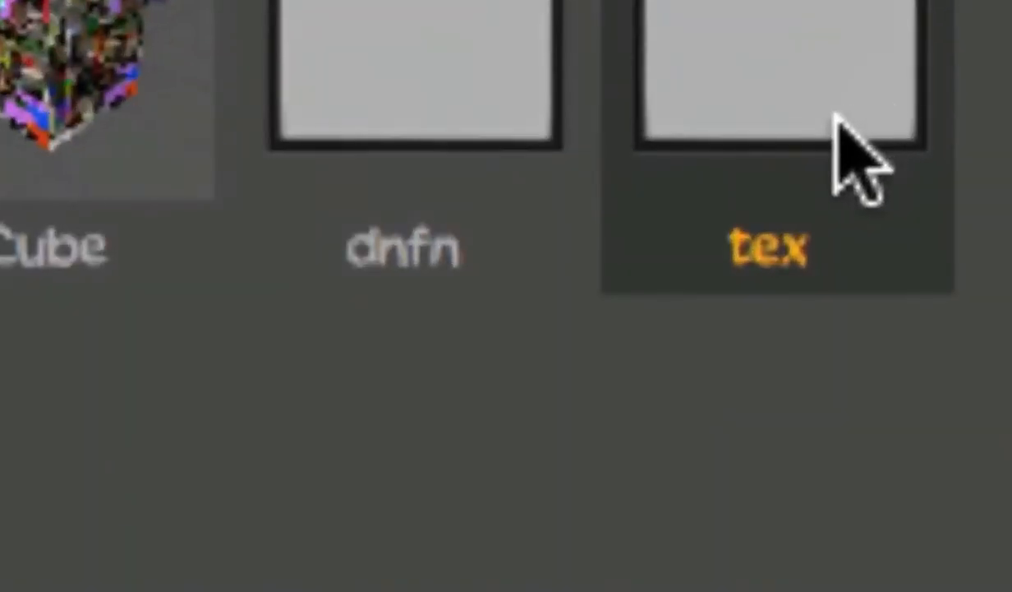
# Inspect the image in the library's tex folder and check the texture file path of the scene's material.
pyautogui.doubleClick(870, 74)
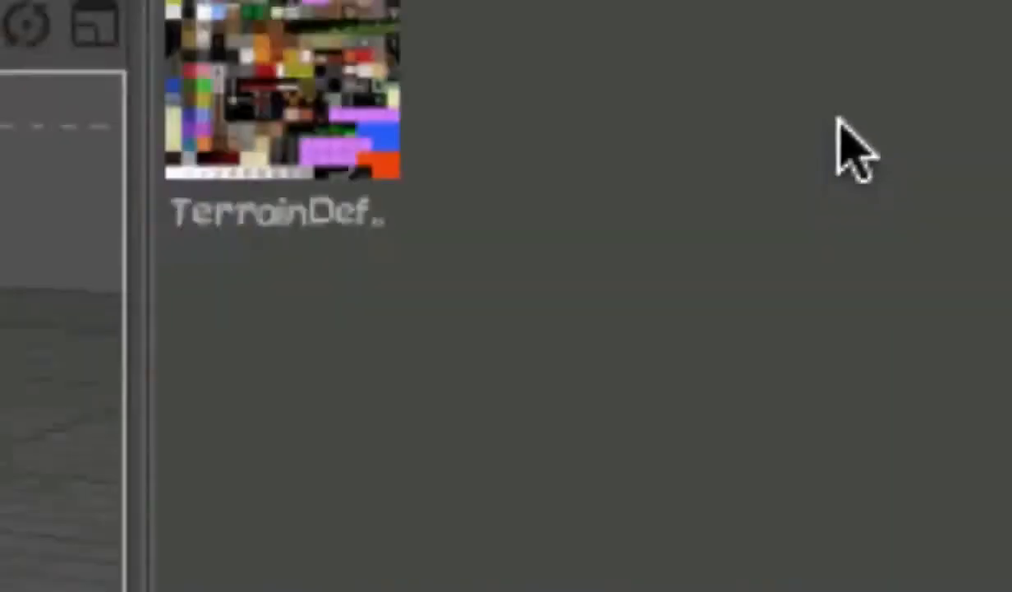
pyautogui.click(581, 129)
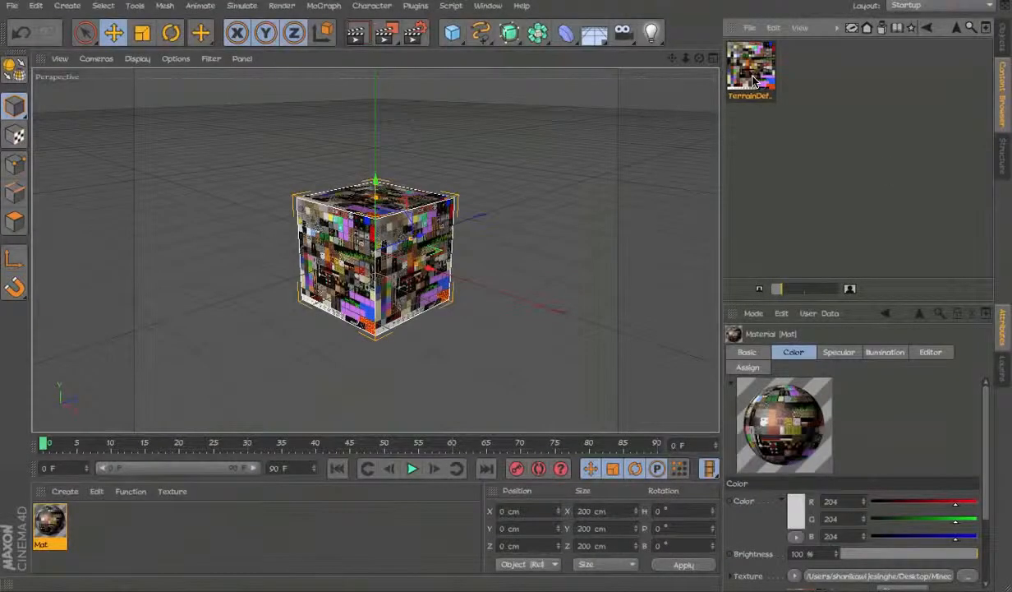
pyautogui.doubleClick(49, 523)
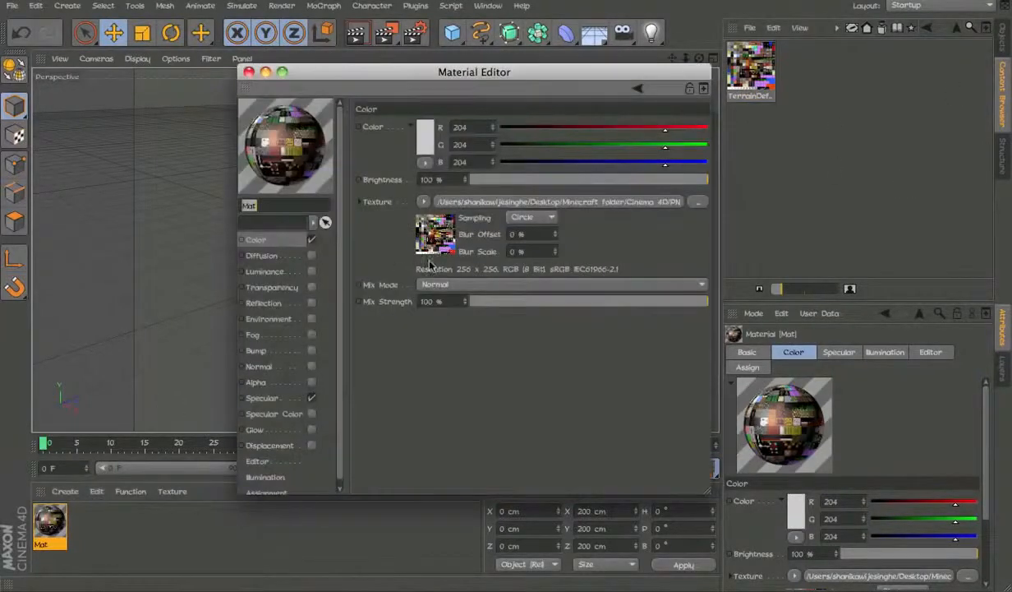
pyautogui.click(435, 233)
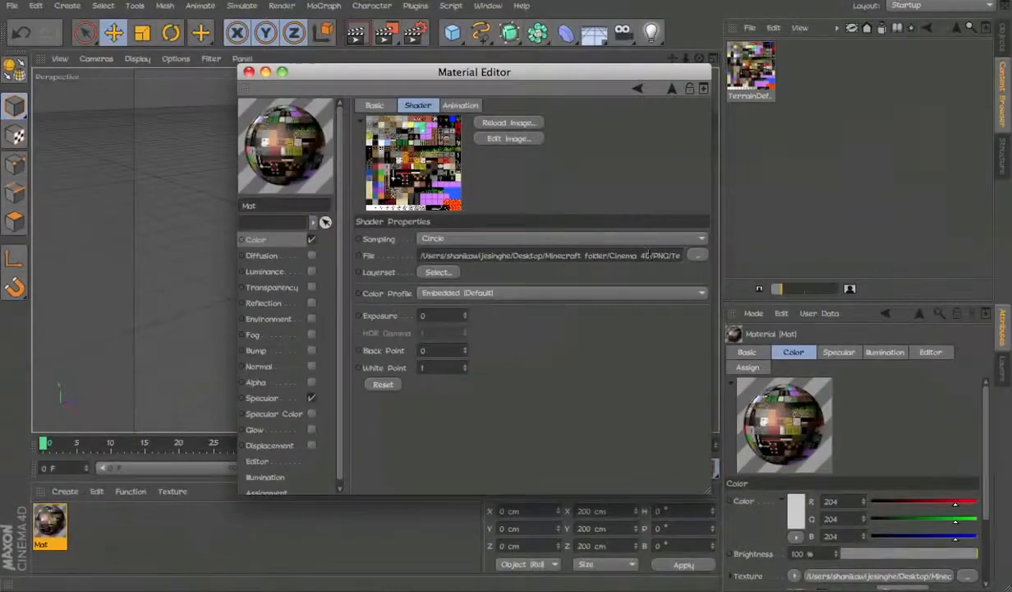
pyautogui.click(250, 72)
pyautogui.click(927, 27)
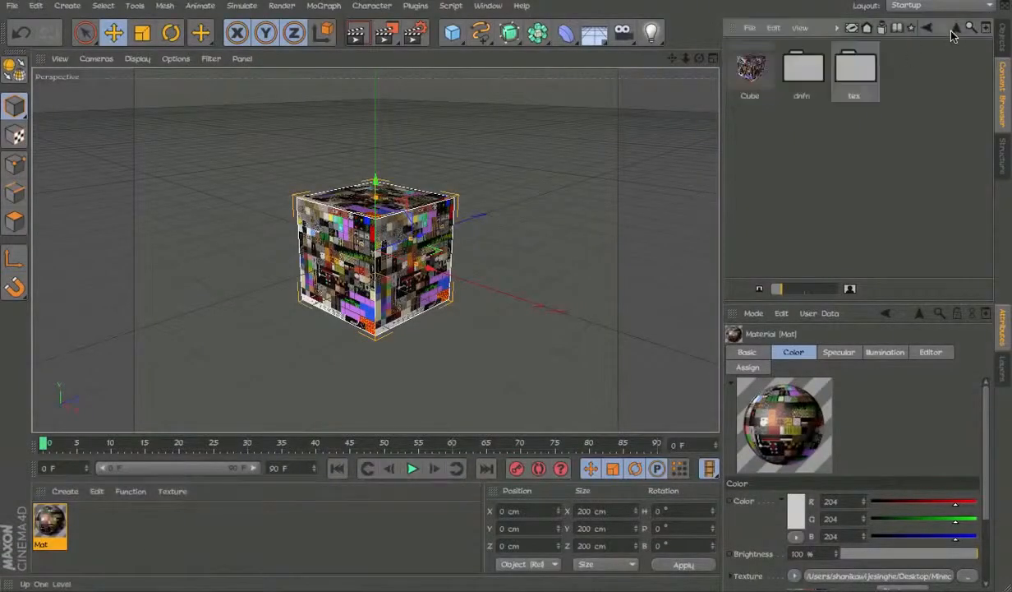
# Load the Cube preset from the library into the scene and check its material's texture file path.
pyautogui.doubleClick(750, 70)
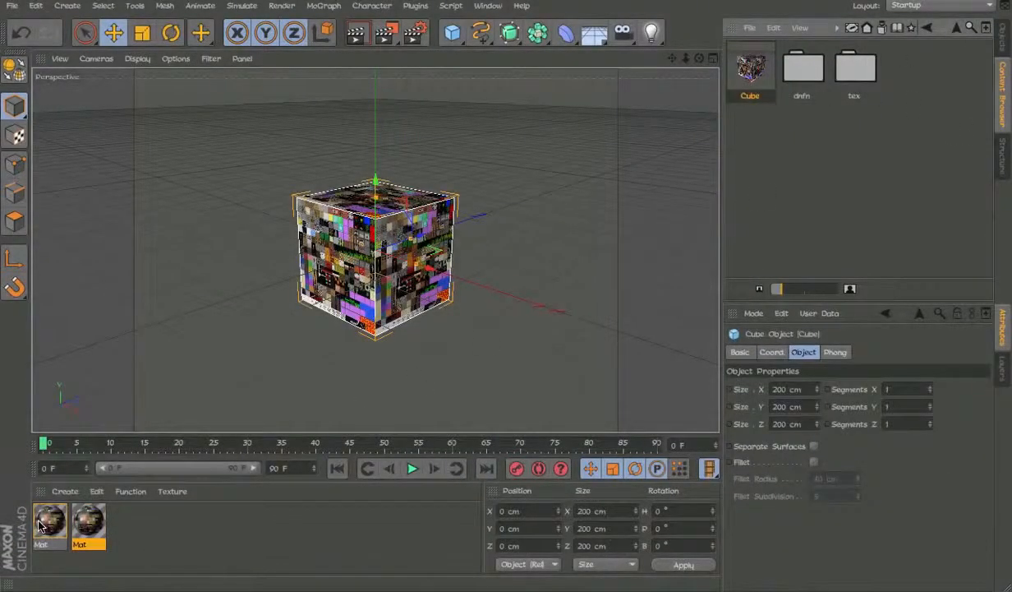
pyautogui.doubleClick(39, 526)
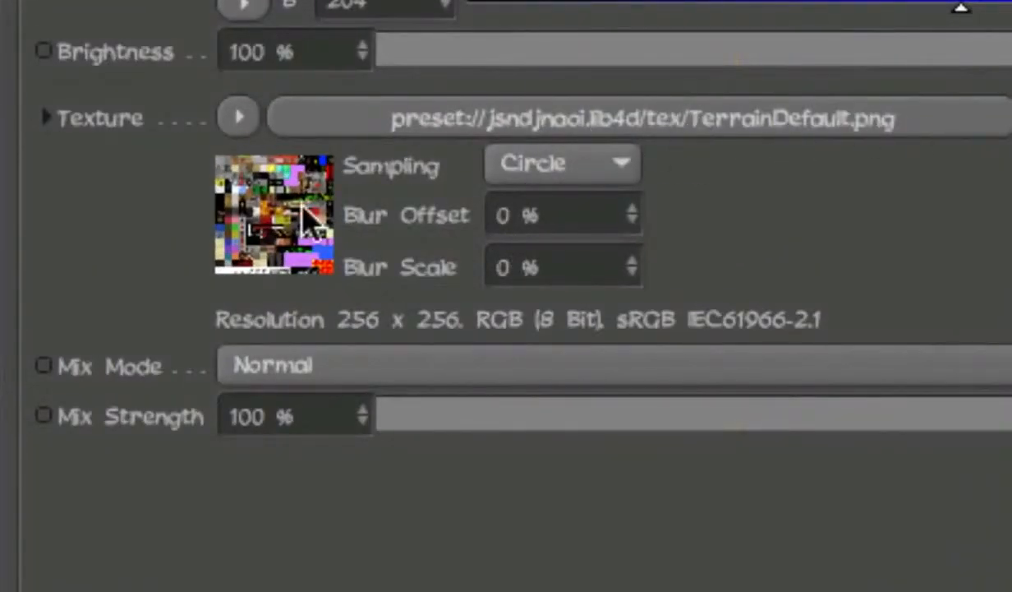
pyautogui.click(308, 218)
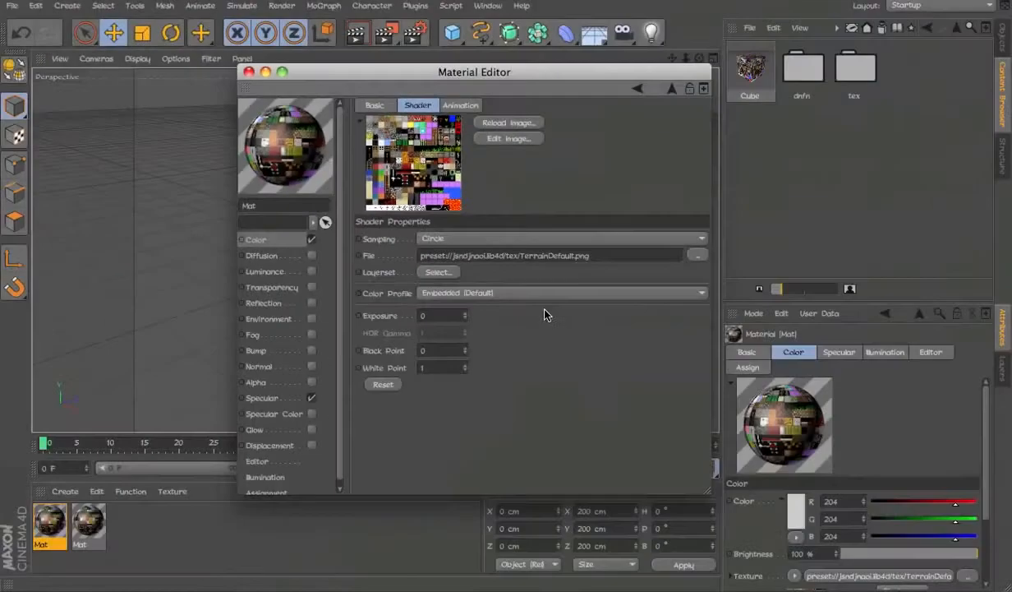
pyautogui.click(245, 88)
pyautogui.click(246, 85)
pyautogui.click(249, 73)
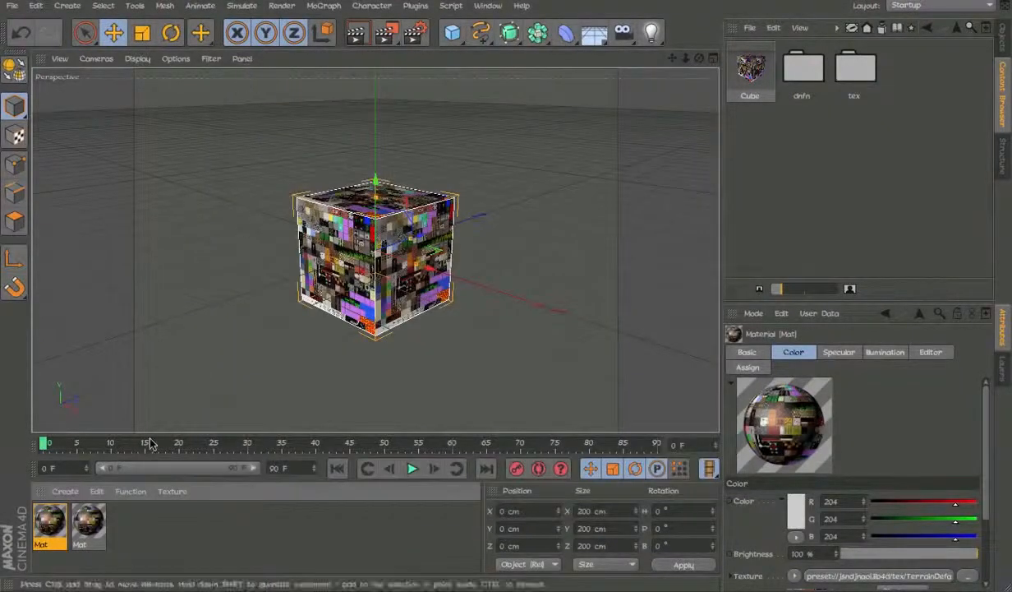
# Delete both materials and the cube geometry from the scene.
pyautogui.click(78, 537)
pyautogui.keyDown('shift'); pyautogui.click(55, 521); pyautogui.keyUp('shift')
pyautogui.press('Delete')
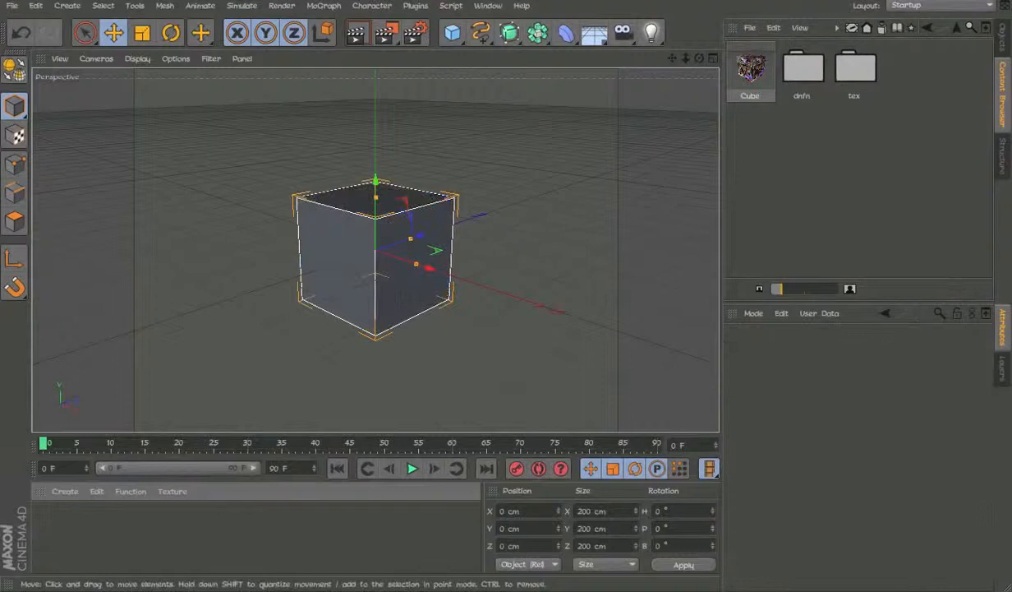
pyautogui.click(368, 287)
pyautogui.press('Delete')
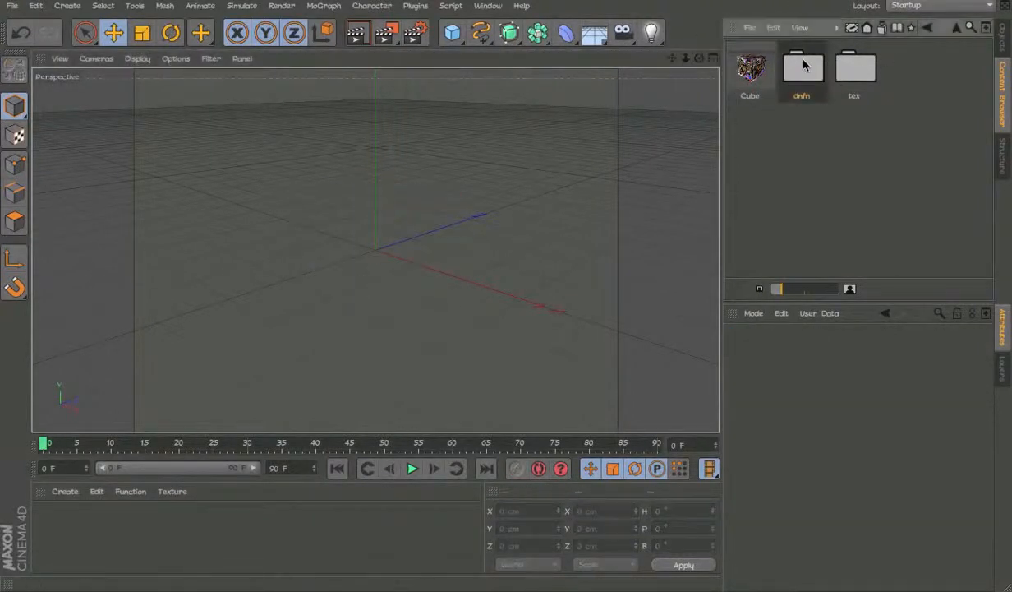
# Delete the dnfn folder, the Cube preset and the tex folder from the JSNDJNAOI library.
pyautogui.rightClick(804, 65)
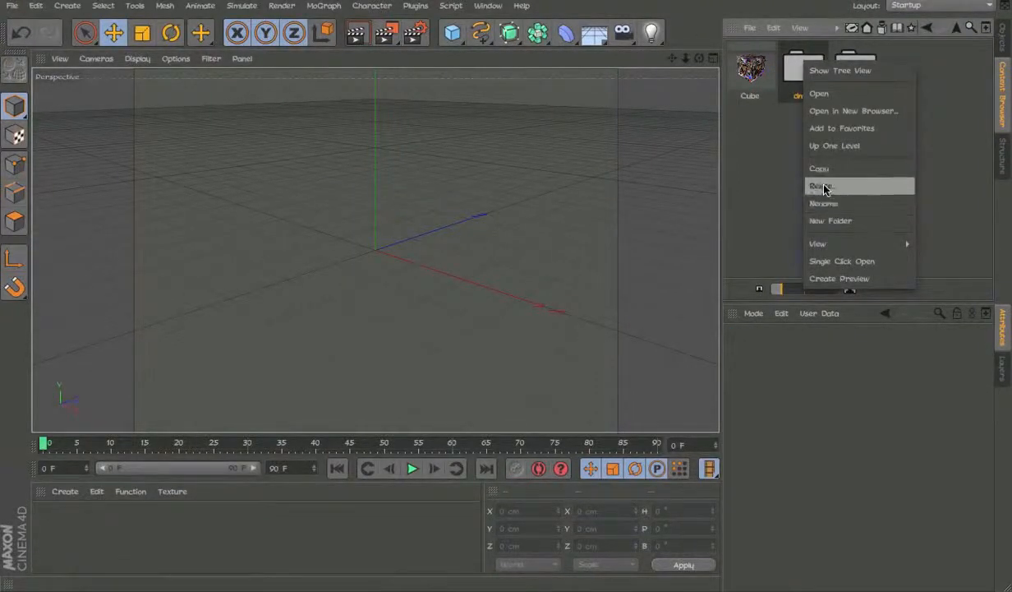
pyautogui.click(821, 187)
pyautogui.click(625, 200)
pyautogui.rightClick(749, 67)
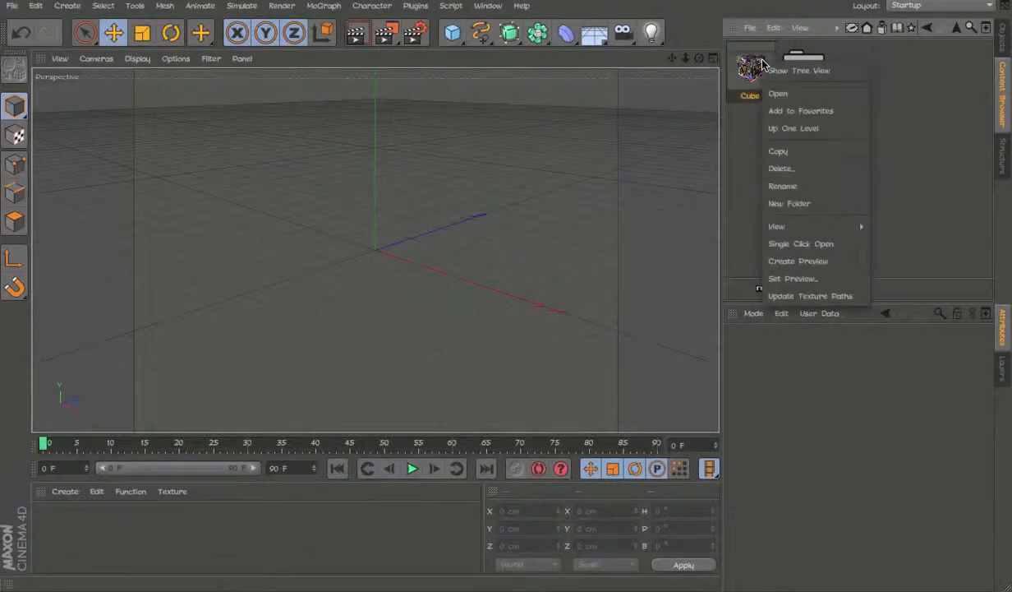
pyautogui.click(819, 187)
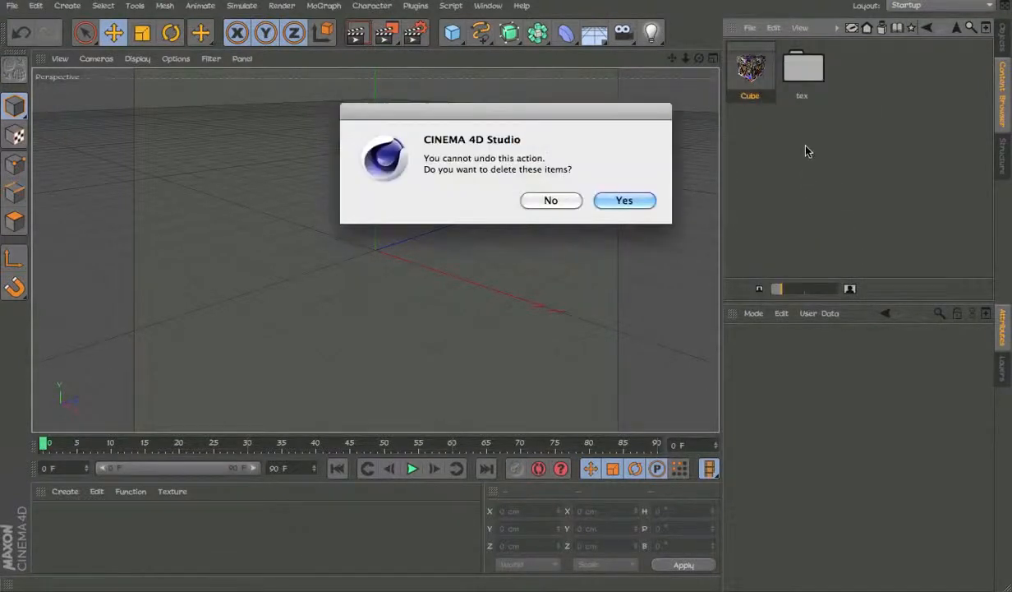
pyautogui.click(624, 201)
pyautogui.rightClick(749, 67)
pyautogui.click(780, 194)
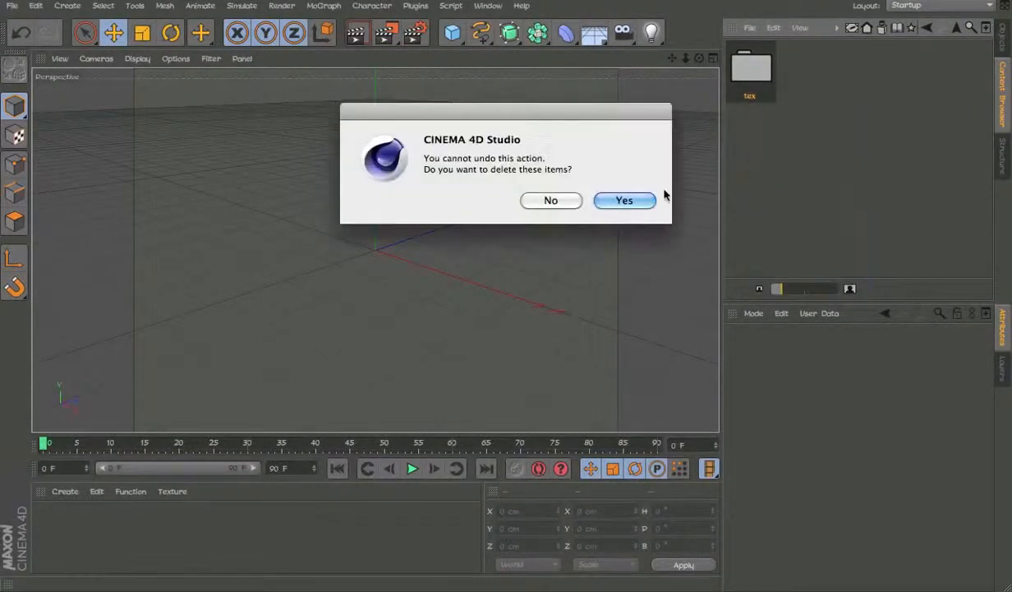
pyautogui.click(621, 200)
# Go up to the list of preset libraries, reveal the JSNDJNAOI library's file in Finder, and close the Finder windows.
pyautogui.click(965, 32)
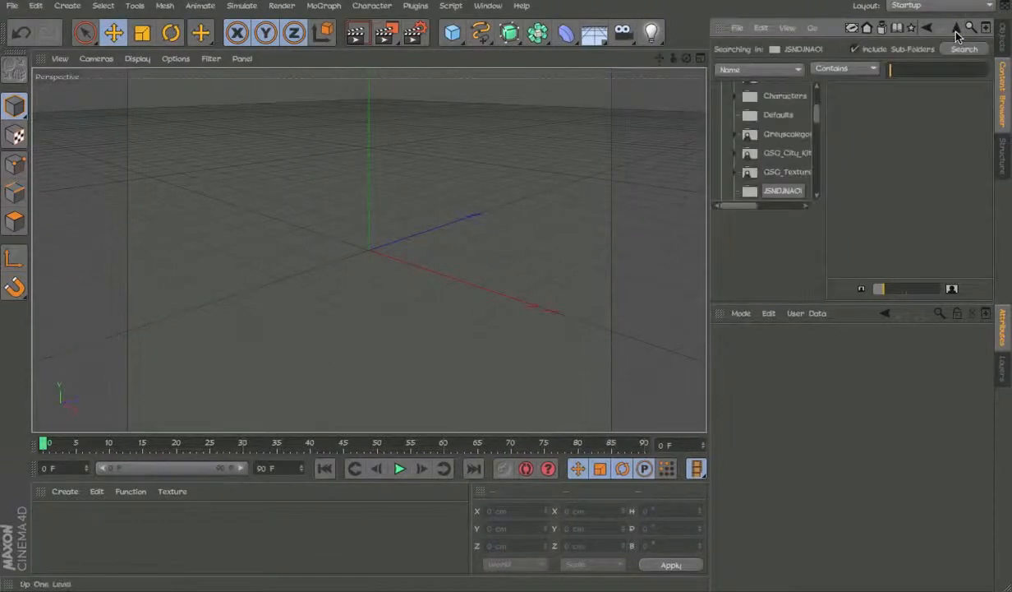
pyautogui.rightClick(926, 148)
pyautogui.click(898, 160)
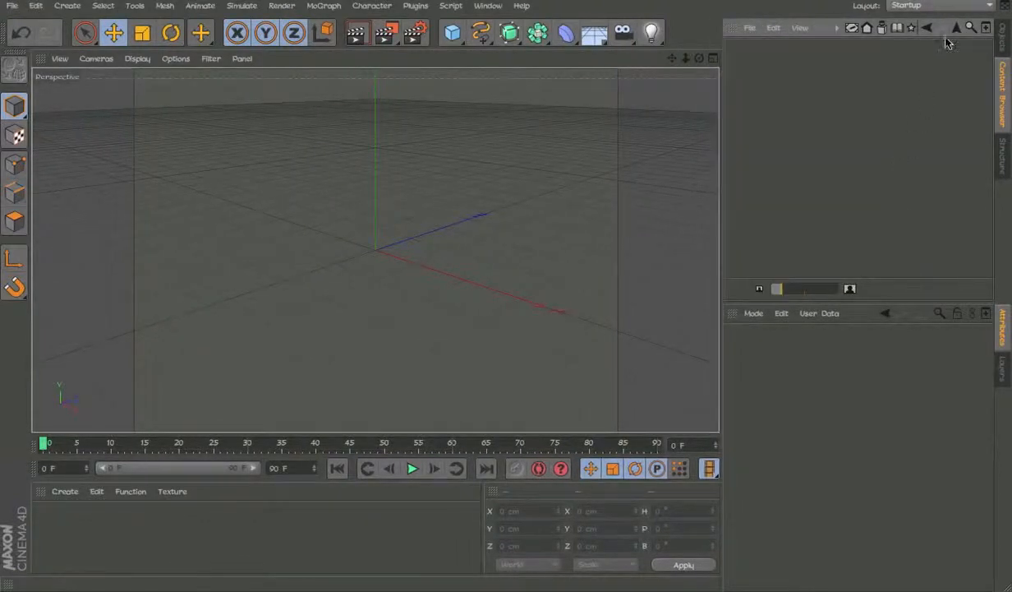
pyautogui.rightClick(753, 195)
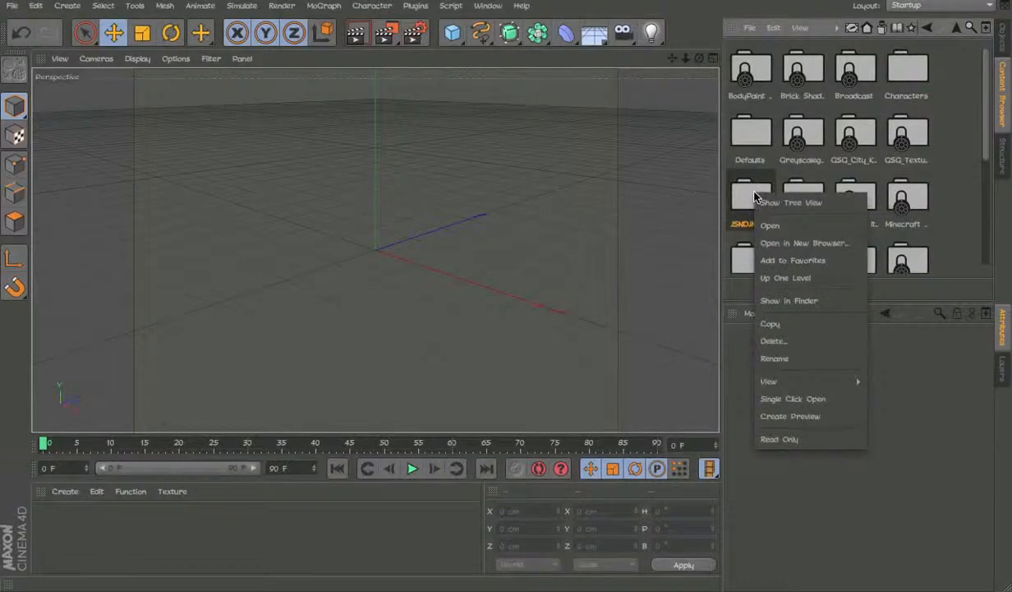
pyautogui.click(738, 198)
pyautogui.rightClick(741, 212)
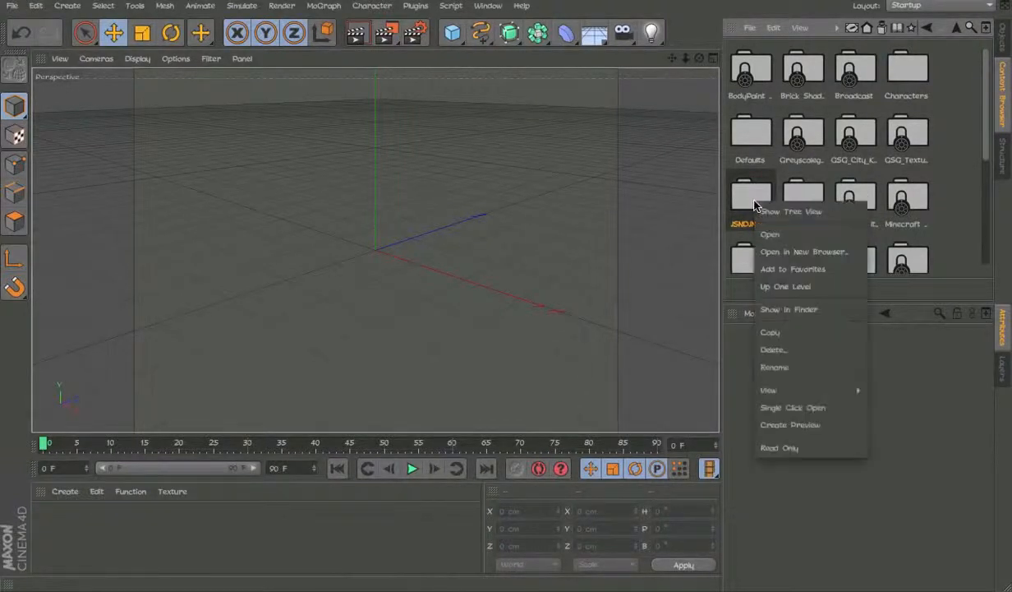
pyautogui.click(801, 309)
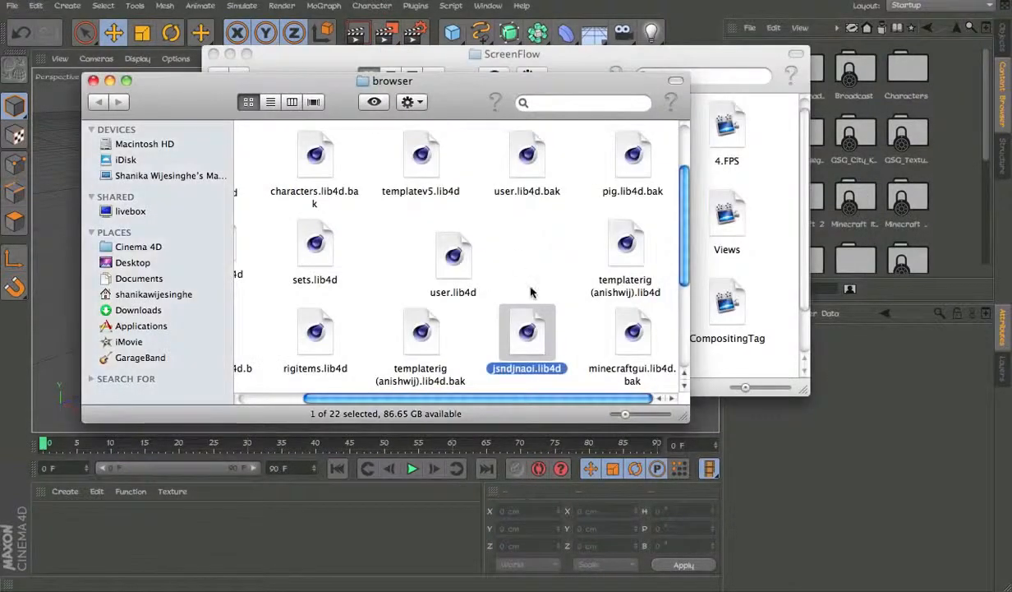
pyautogui.scroll(-2, 534, 295)
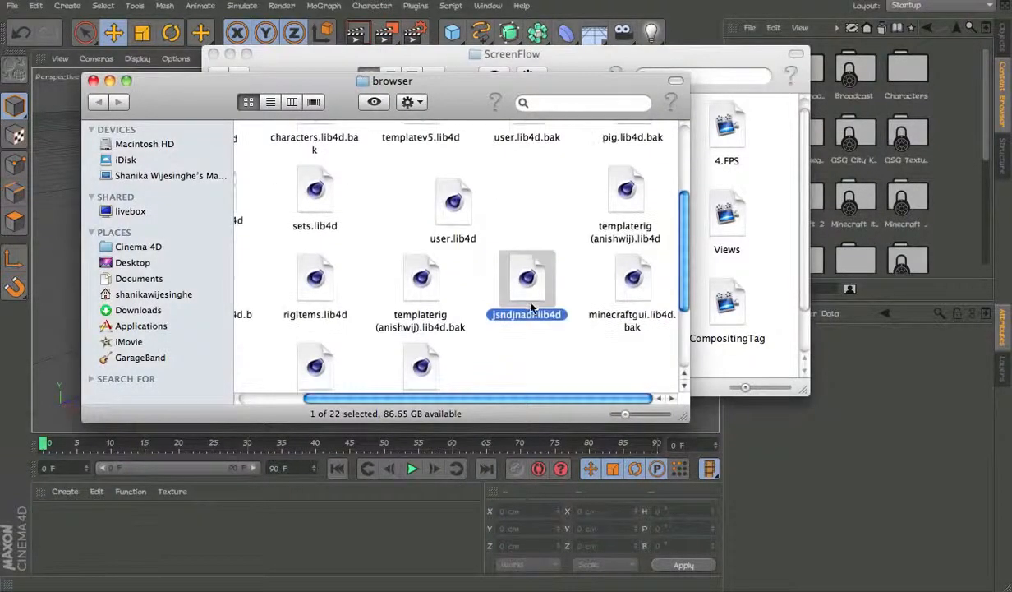
pyautogui.click(93, 81)
pyautogui.click(213, 53)
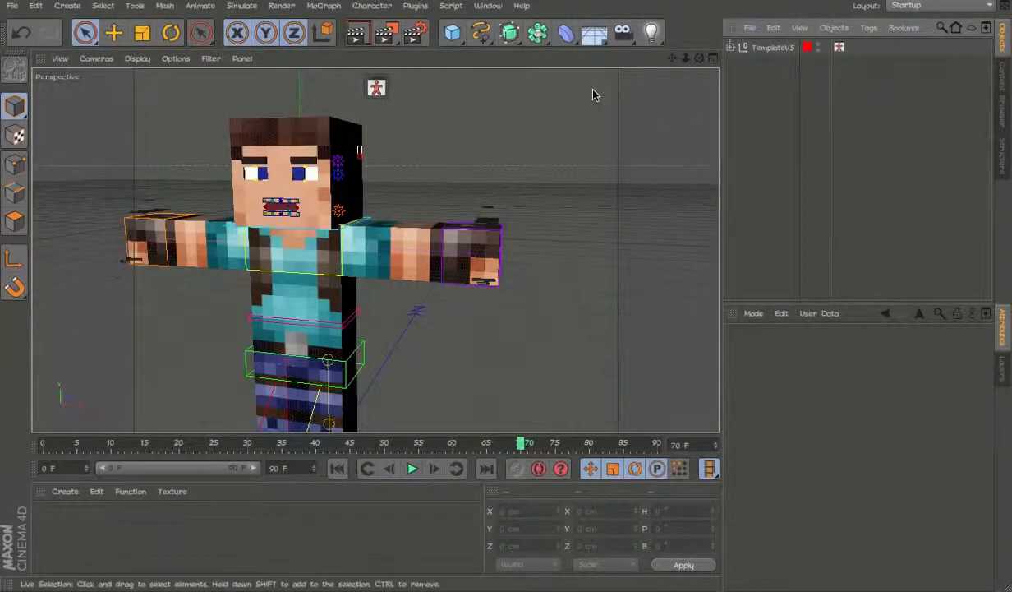
# View the project information for the character rig scene and dismiss it.
pyautogui.click(834, 28)
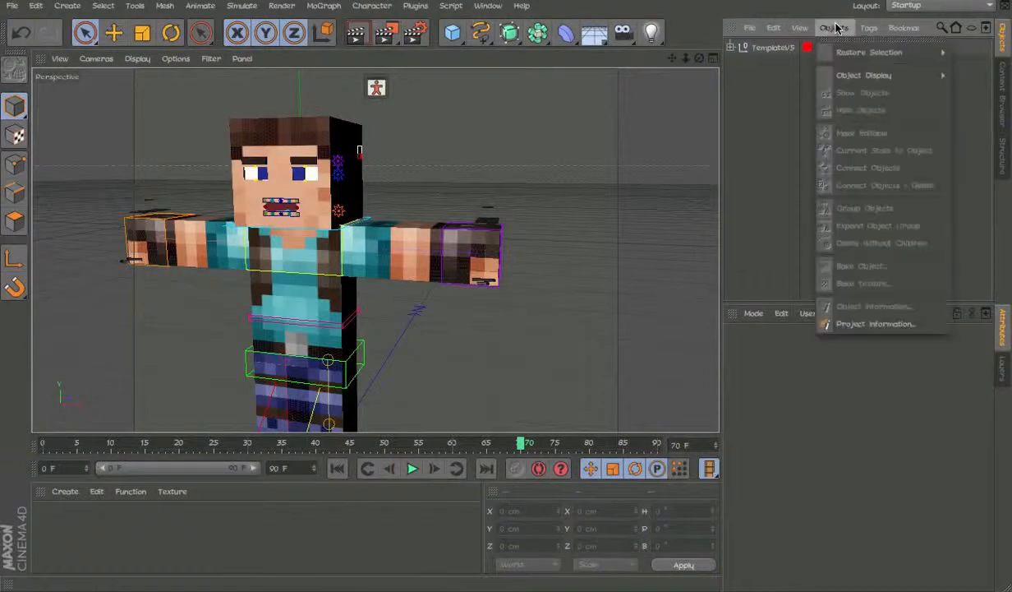
pyautogui.moveTo(883, 75)
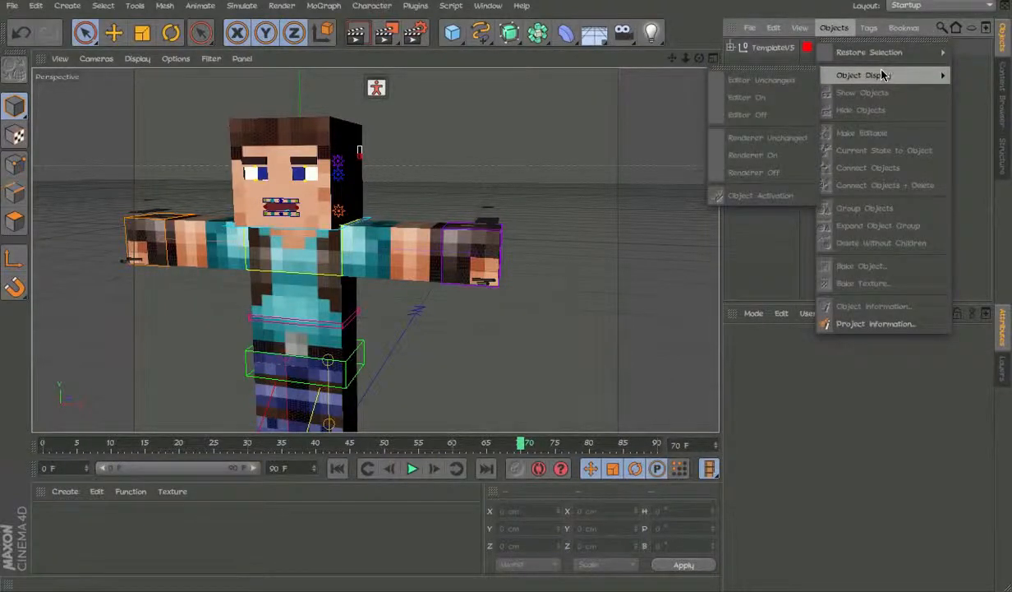
pyautogui.click(843, 324)
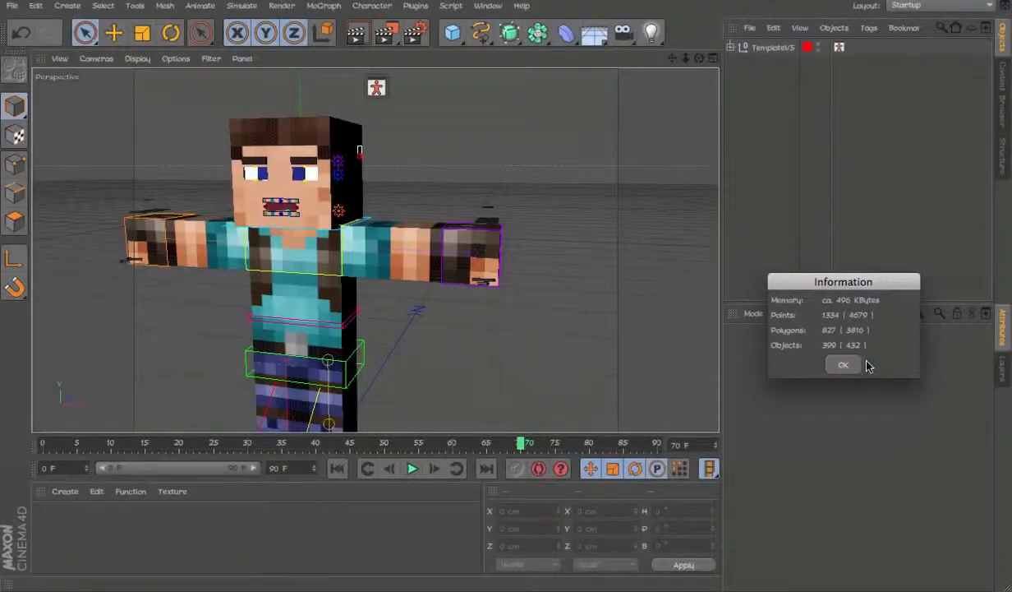
pyautogui.click(850, 365)
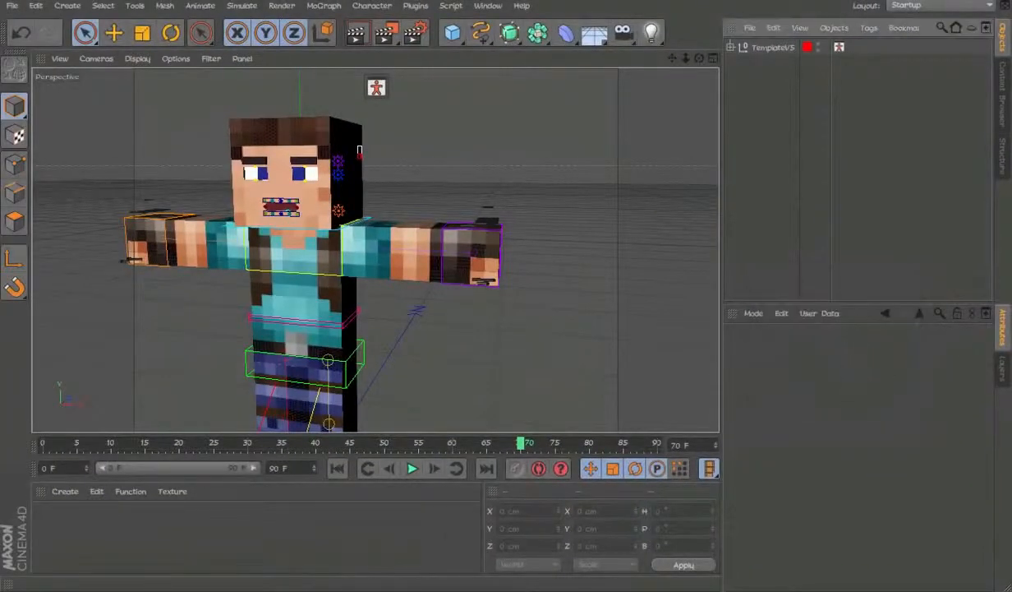
# Try the Hide Objects command on the TemplateV5 rig and undo it.
pyautogui.click(773, 47)
pyautogui.click(835, 31)
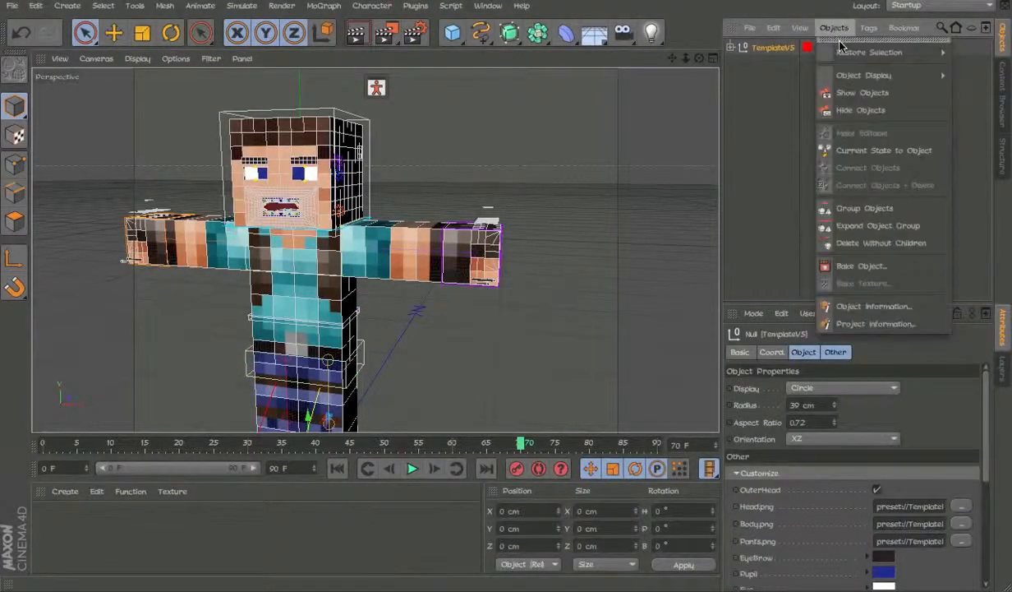
pyautogui.click(871, 113)
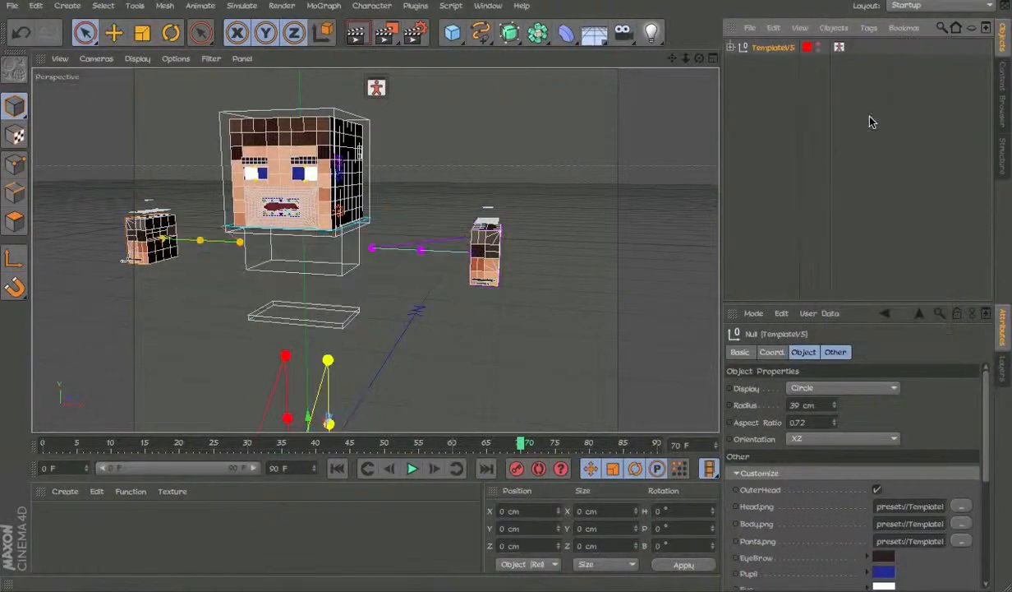
pyautogui.hotkey('ctrl', 'z')
# View the object information for the TemplateV5 rig and dismiss it.
pyautogui.click(833, 28)
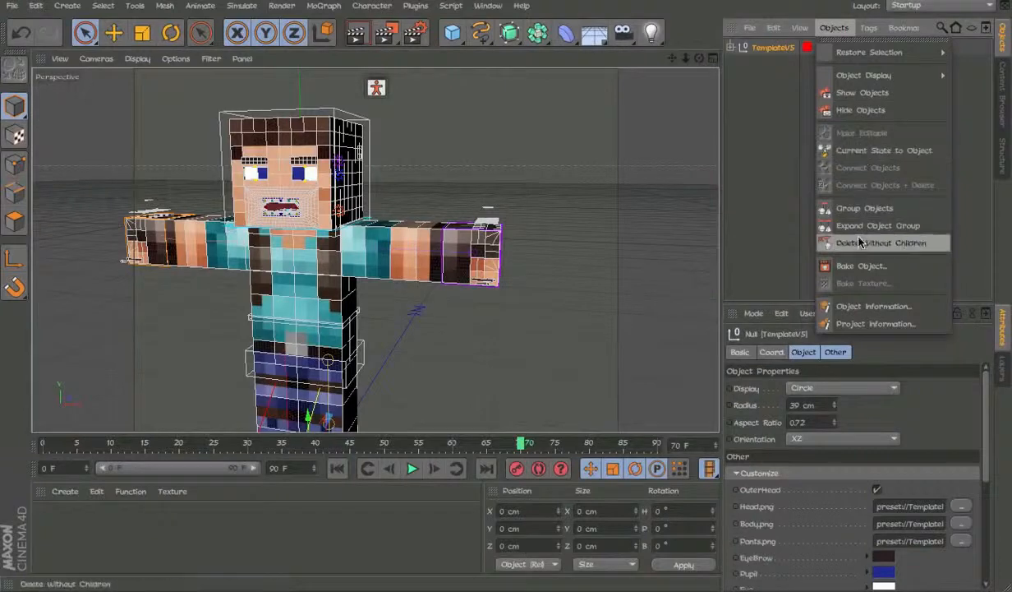
pyautogui.click(862, 306)
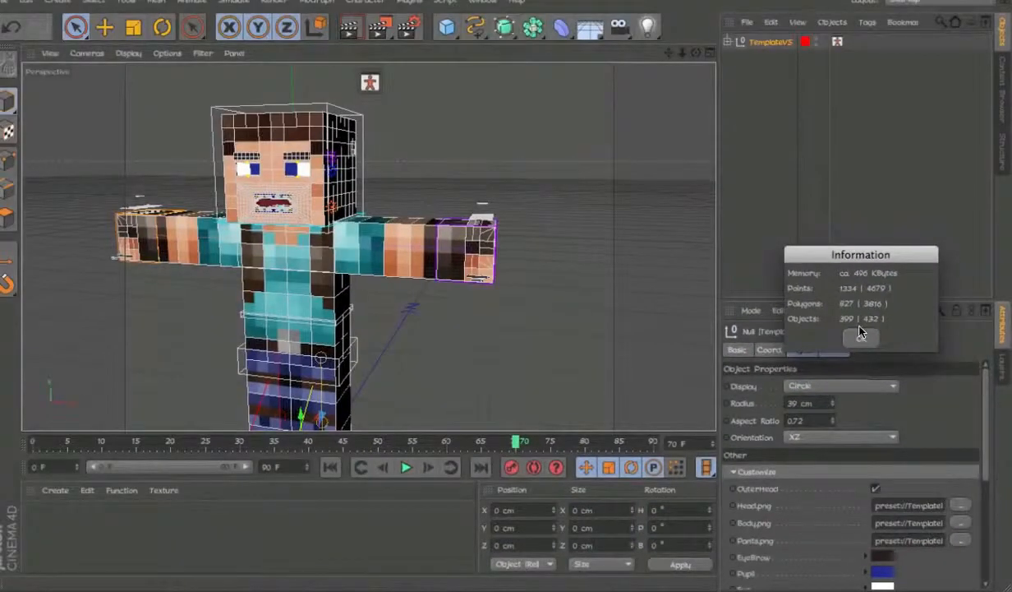
pyautogui.click(860, 335)
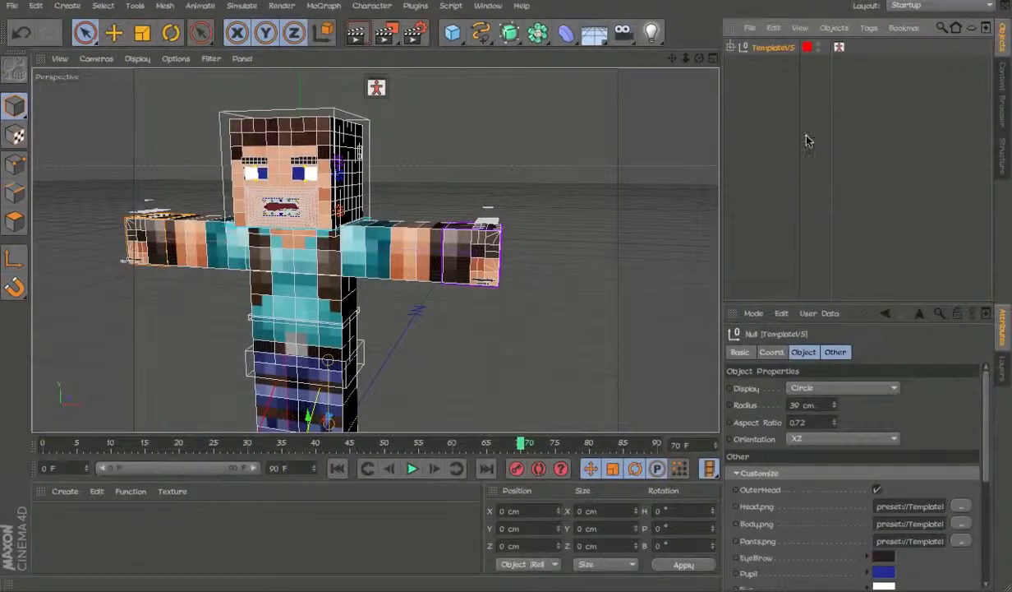
# Add a cube to the character rig scene, view its object information and dismiss it.
pyautogui.click(445, 31)
pyautogui.click(868, 27)
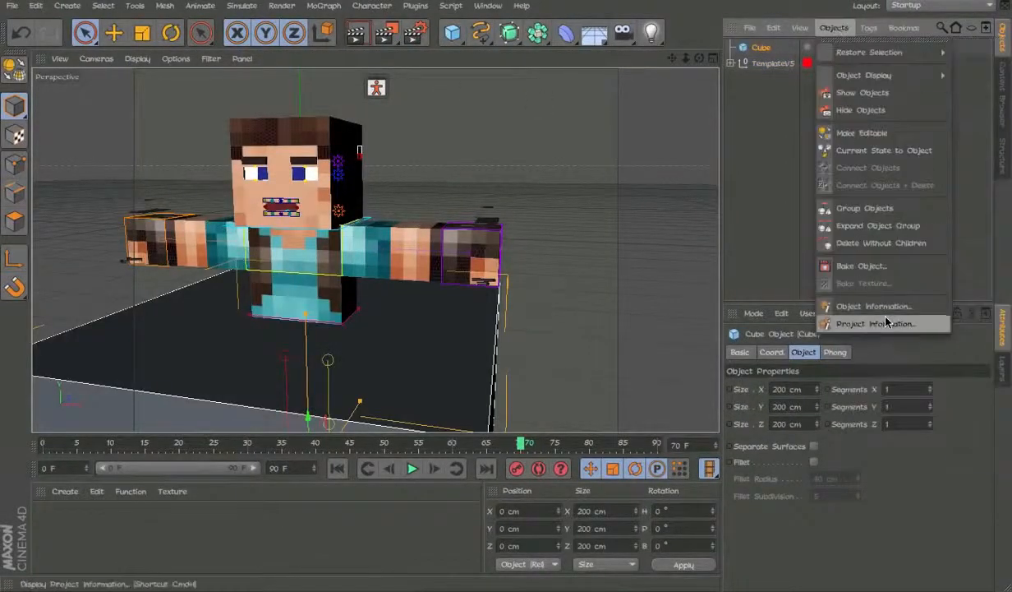
pyautogui.click(858, 304)
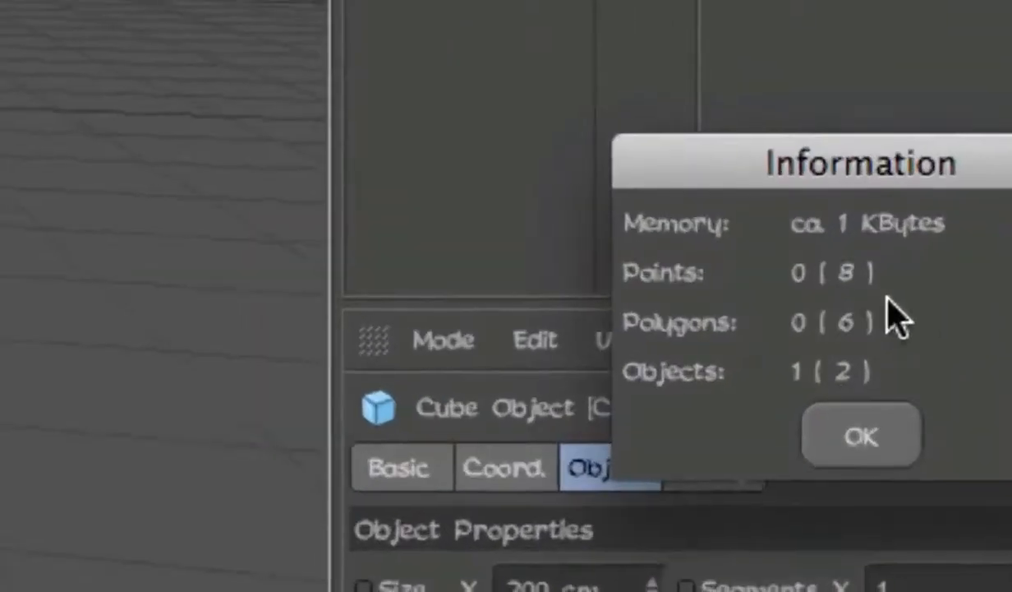
pyautogui.click(873, 470)
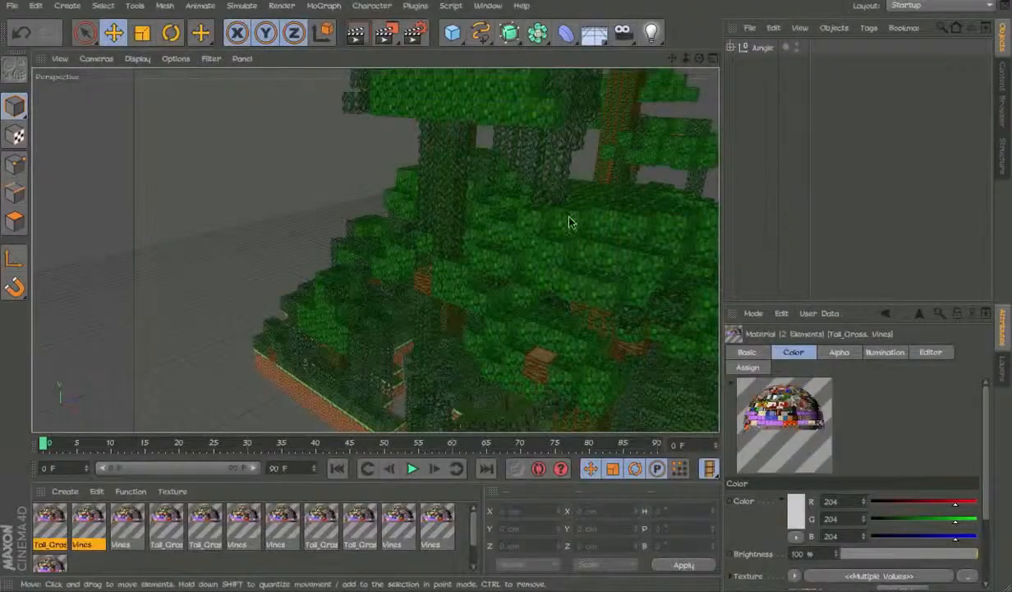
# Select all materials in the jungle scene and remove the duplicate materials.
pyautogui.click(604, 216)
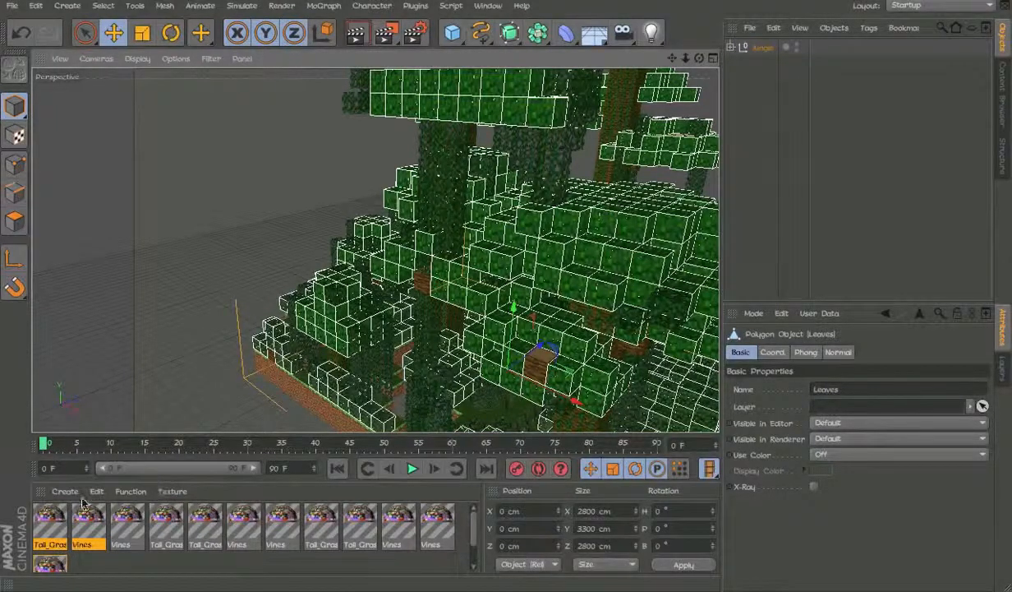
pyautogui.hotkey('ctrl', 'a')
pyautogui.rightClick(51, 541)
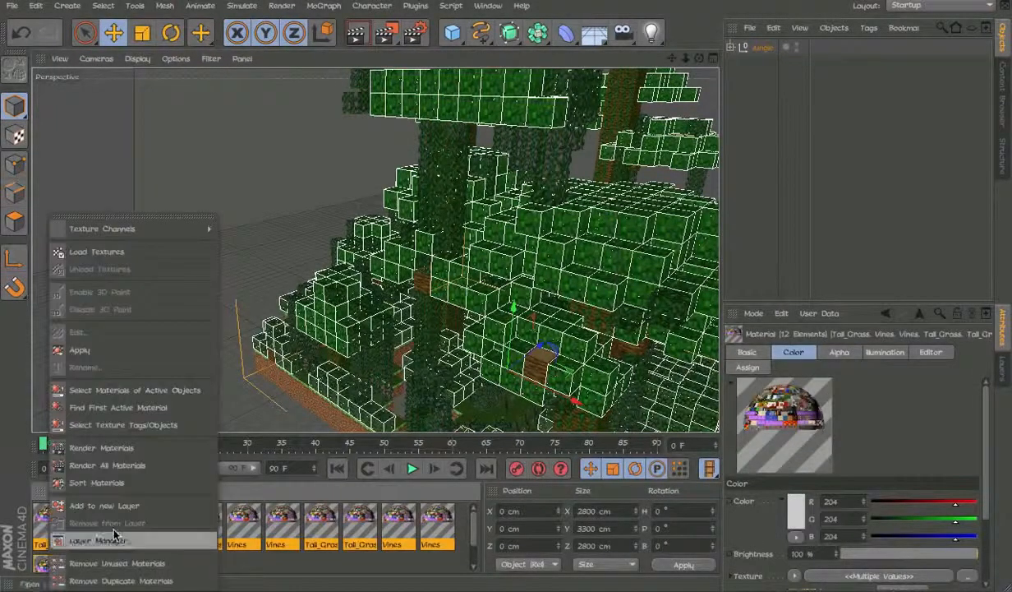
pyautogui.click(149, 581)
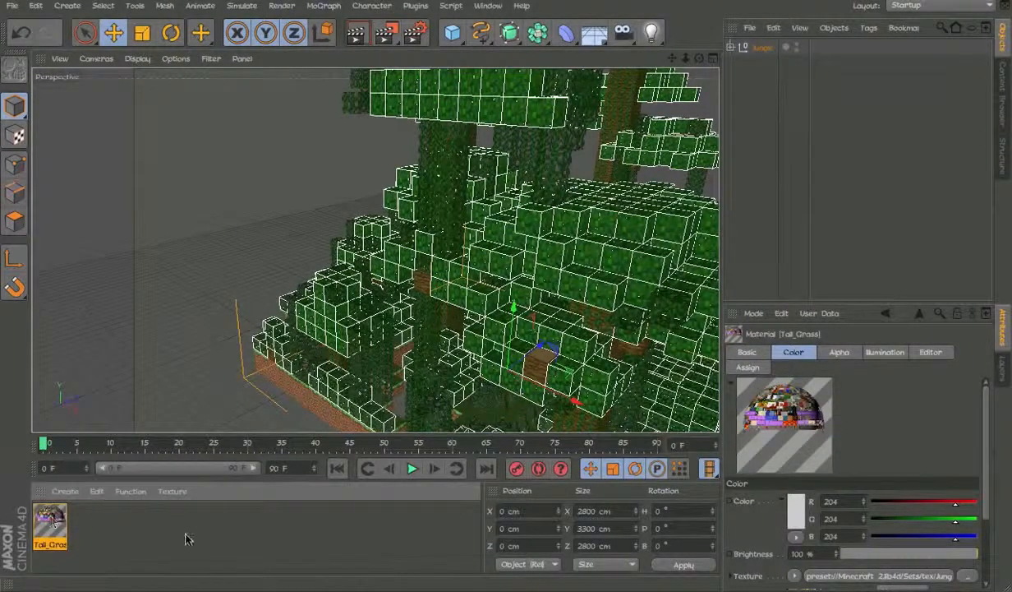
pyautogui.click(266, 158)
pyautogui.scroll(2, 407, 287)
pyautogui.moveTo(406, 286)
pyautogui.keyDown('alt'); pyautogui.mouseDown()
pyautogui.moveTo(295, 256)
pyautogui.moveTo(298, 296)
pyautogui.moveTo(395, 287)
pyautogui.mouseUp(); pyautogui.keyUp('alt')
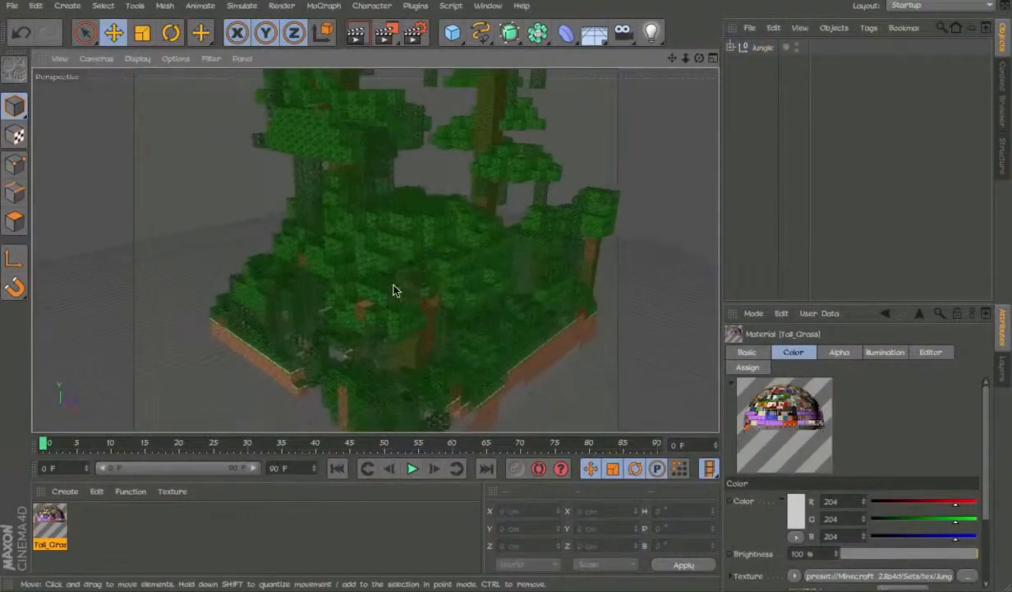
pyautogui.scroll(2, 395, 287)
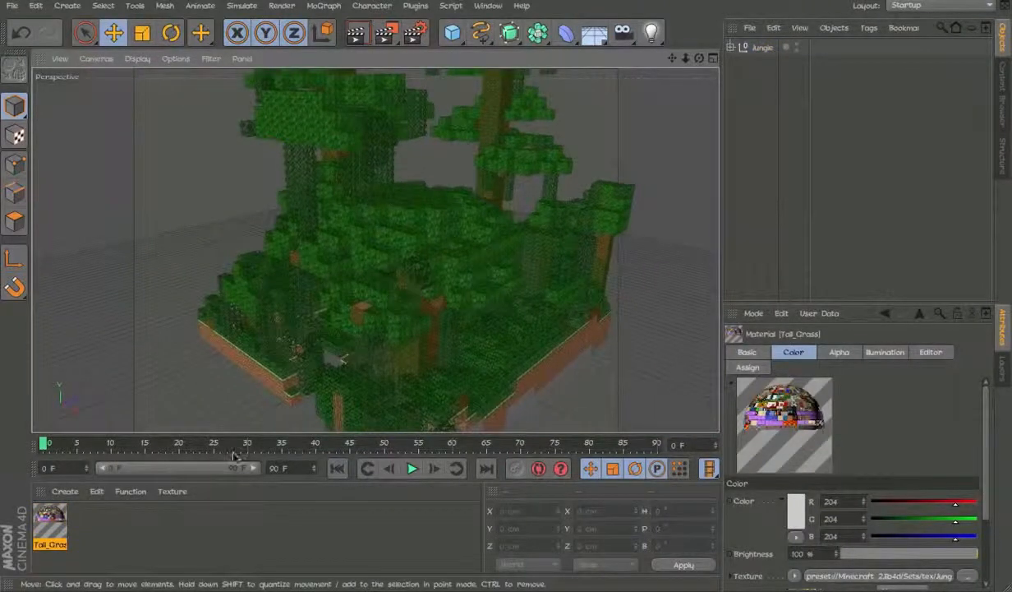
pyautogui.rightClick(41, 534)
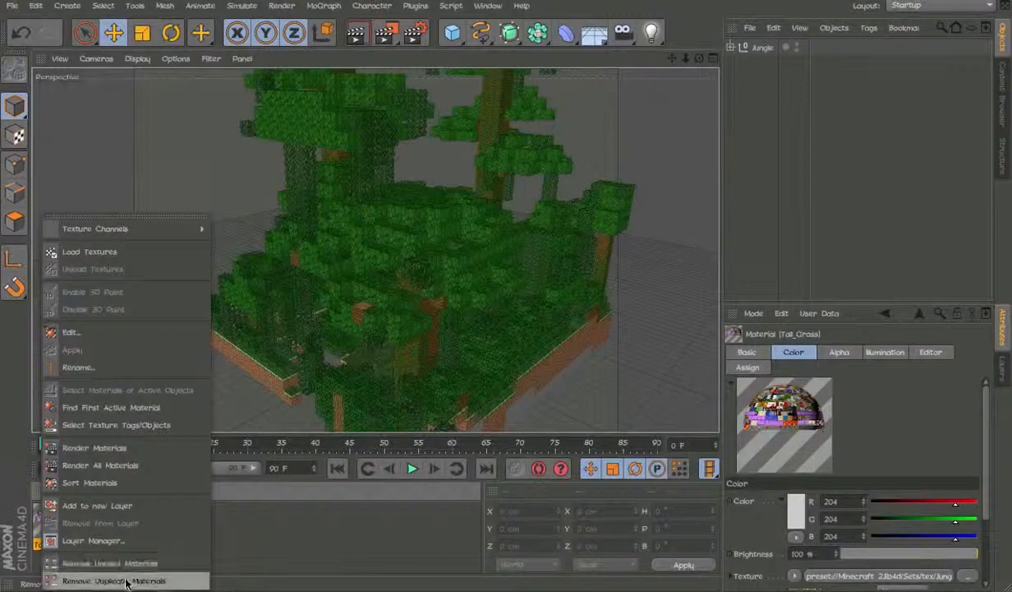
pyautogui.click(312, 530)
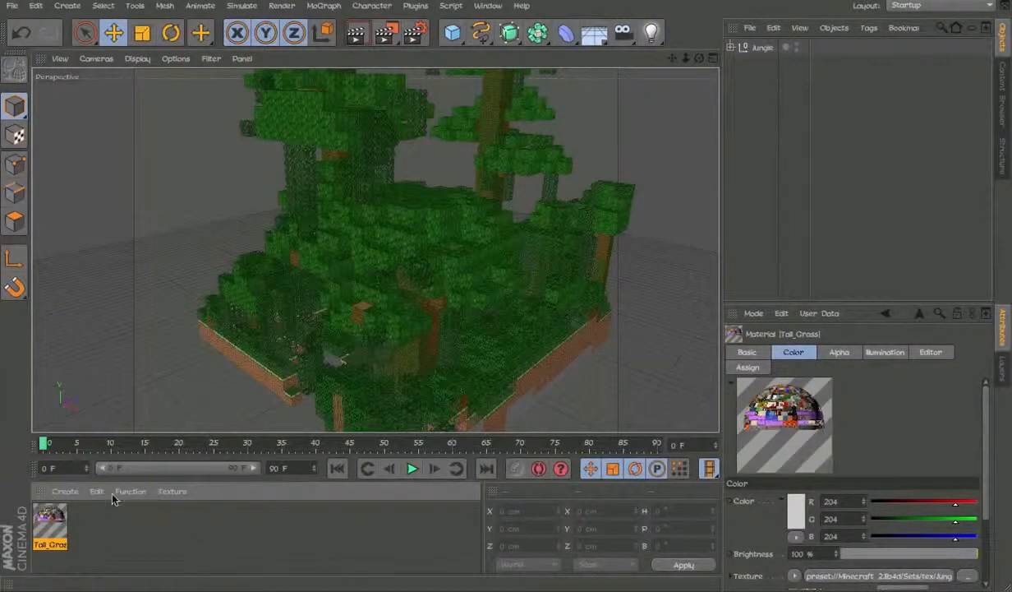
# Create a new material beside Tall_Grass, select both and remove the unused materials.
pyautogui.doubleClick(241, 539)
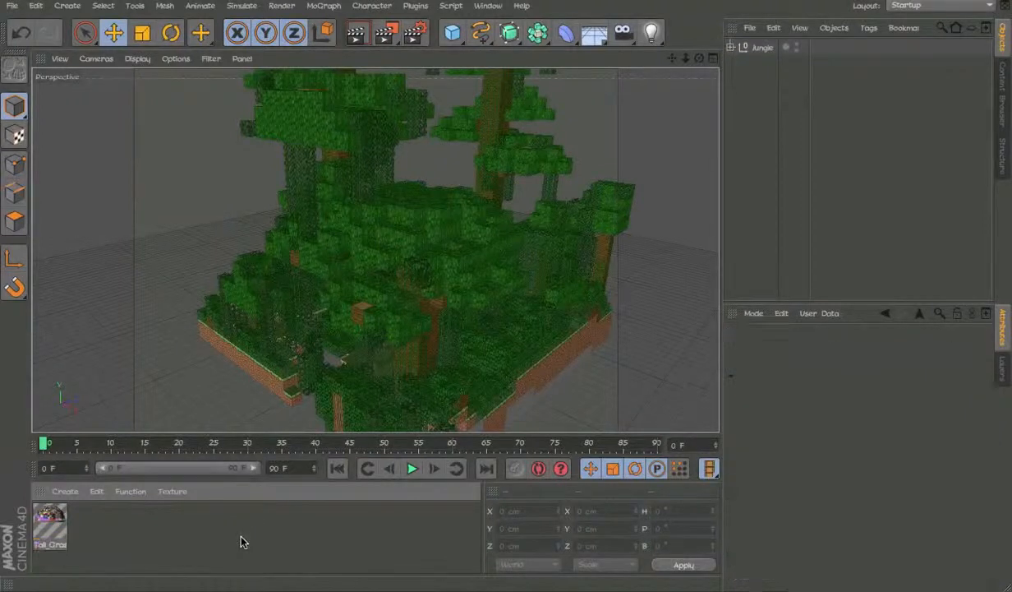
pyautogui.keyDown('shift'); pyautogui.click(89, 523); pyautogui.keyUp('shift')
pyautogui.rightClick(92, 526)
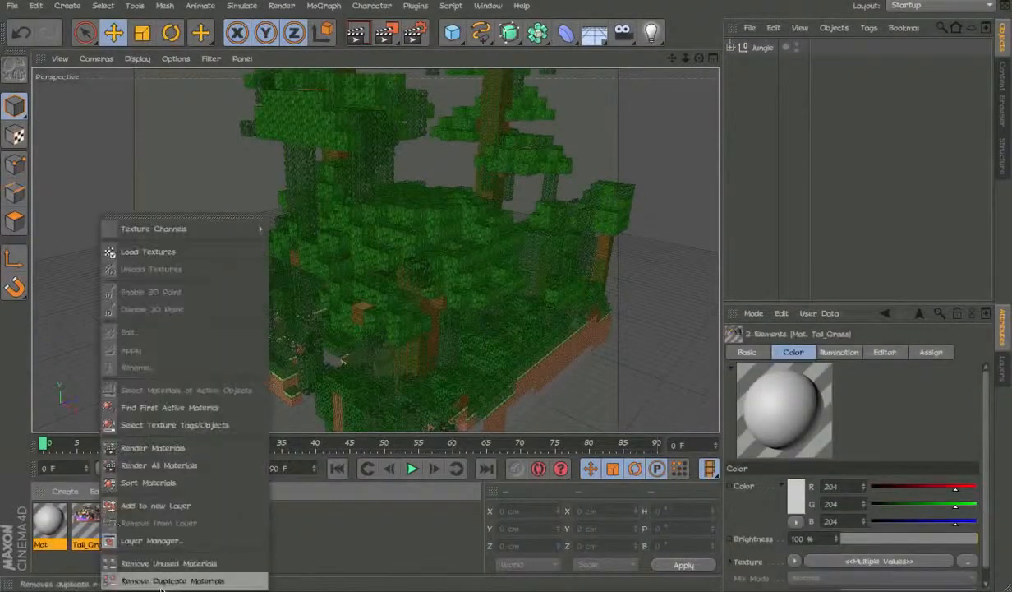
pyautogui.click(161, 564)
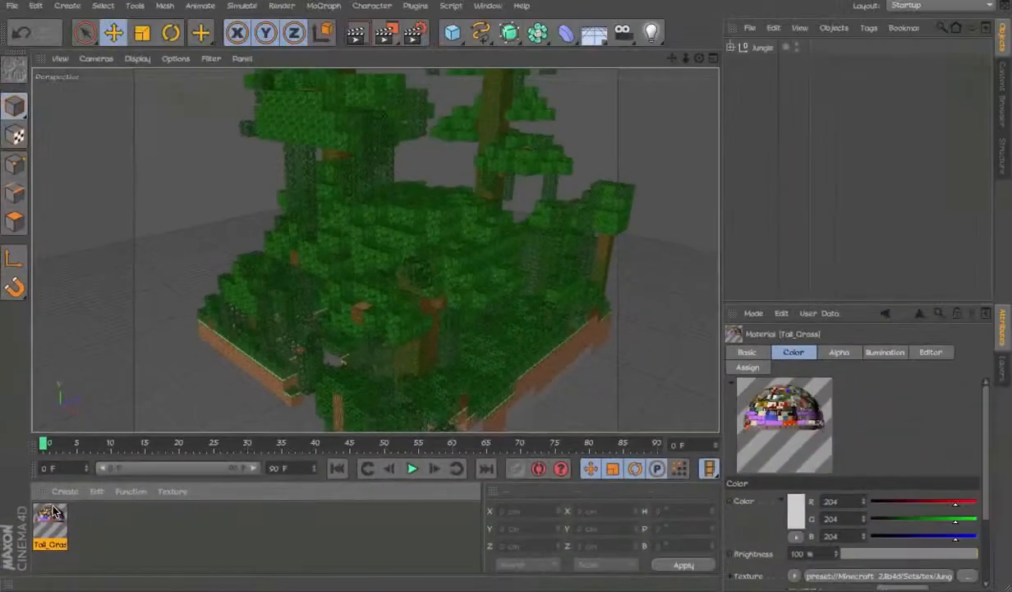
# Remove Vines, Dandelion, Grass and Tall_Grass from the object assignments of the Tall_Grass material.
pyautogui.doubleClick(52, 513)
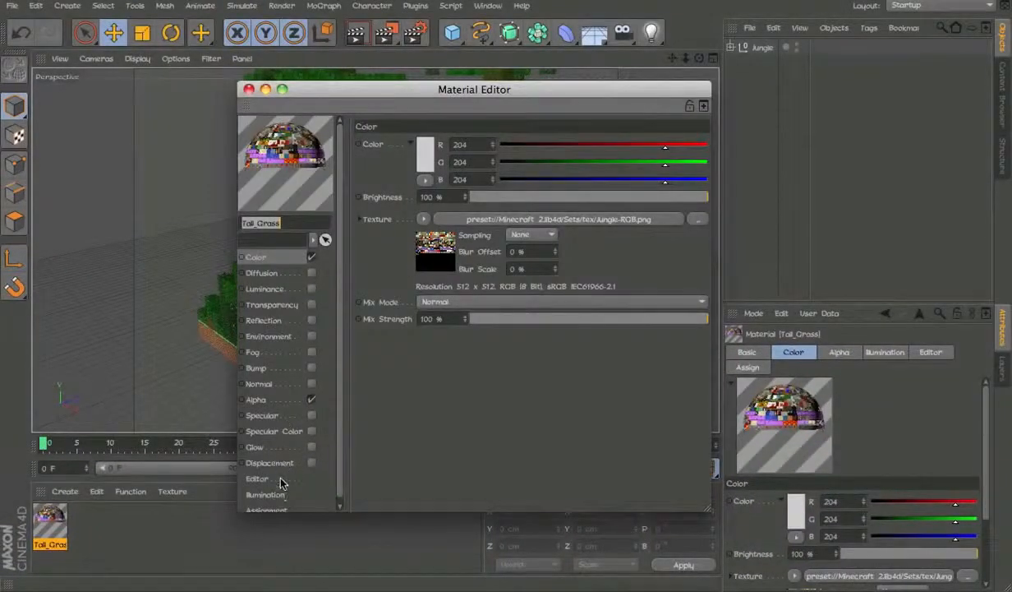
pyautogui.scroll(-1, 281, 482)
pyautogui.click(277, 505)
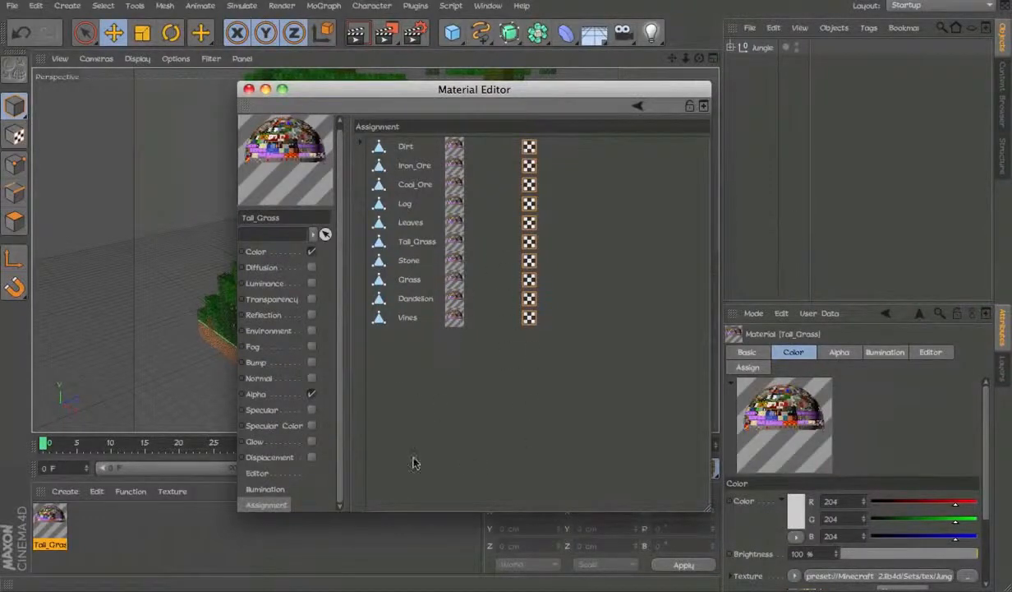
pyautogui.press('Delete')
pyautogui.press('Delete')
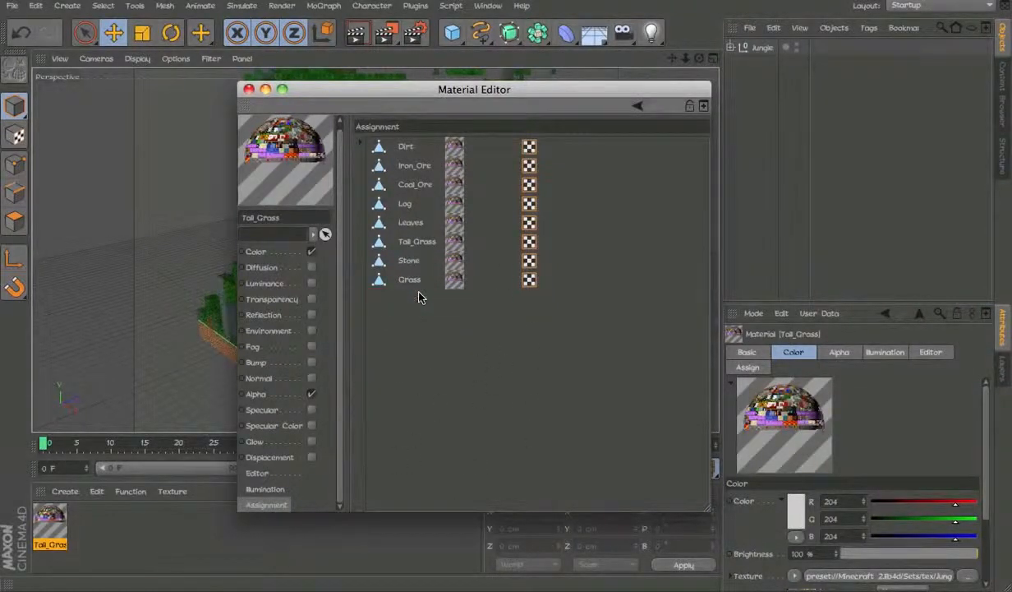
pyautogui.press('Delete')
pyautogui.press('Delete')
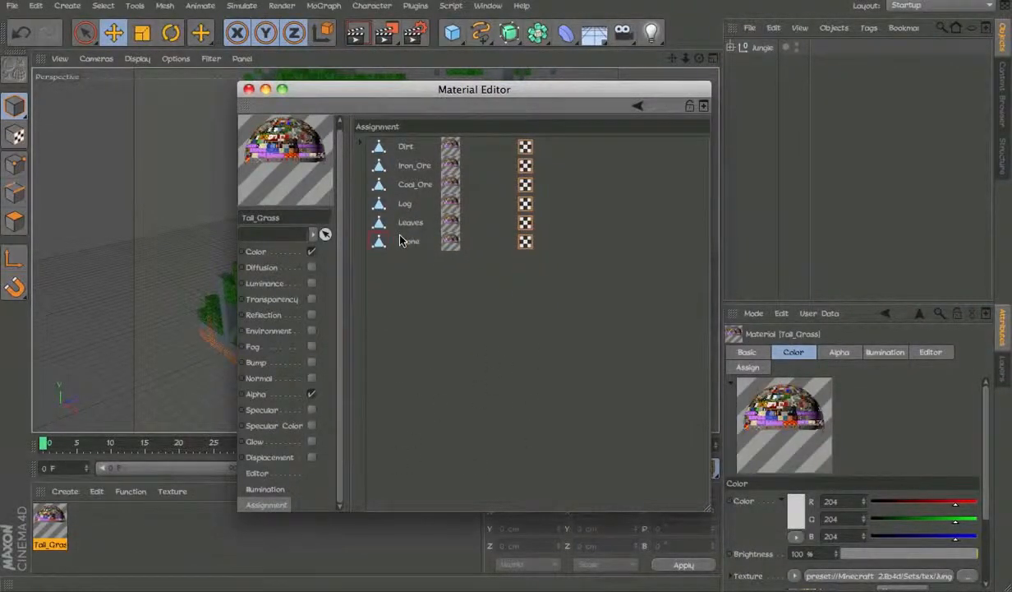
# Try a texture preview size of 2048x2048 for the Tall_Grass material and return it to 512x512.
pyautogui.click(271, 488)
pyautogui.click(277, 474)
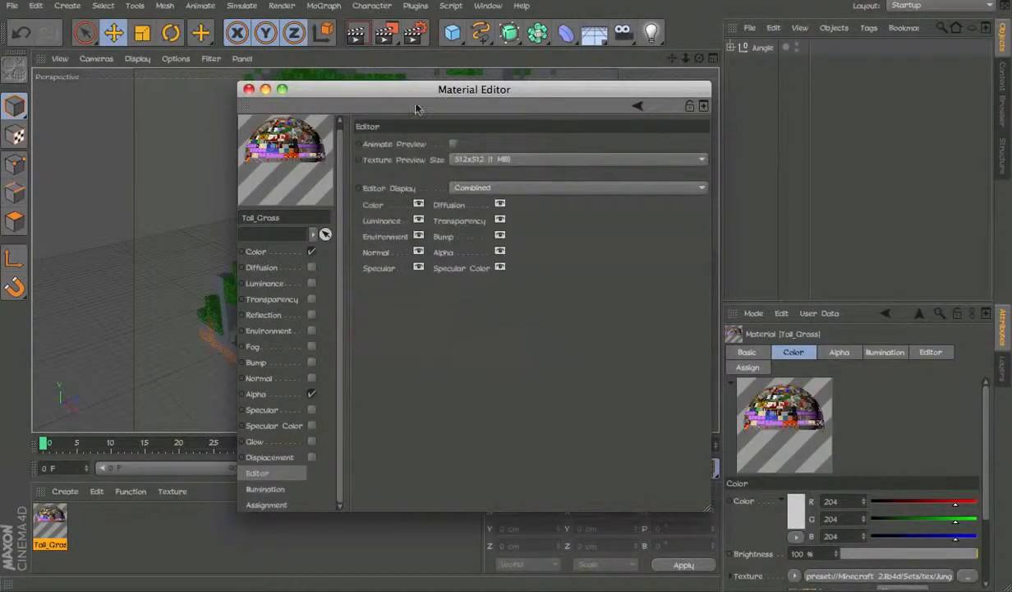
pyautogui.moveTo(417, 108); pyautogui.dragTo(728, 115)
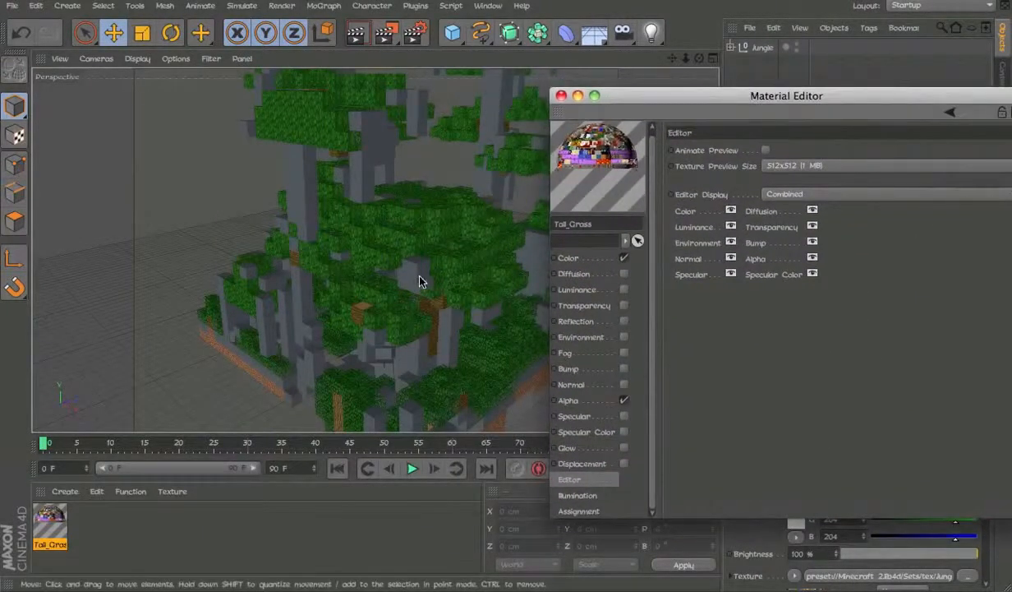
pyautogui.click(844, 167)
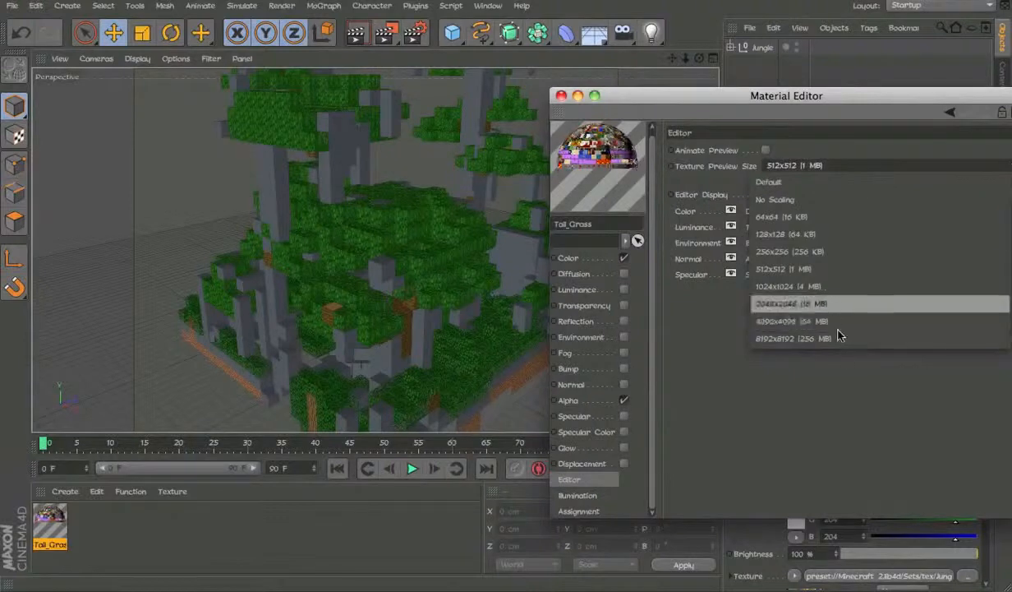
pyautogui.click(814, 302)
pyautogui.click(811, 168)
pyautogui.click(817, 268)
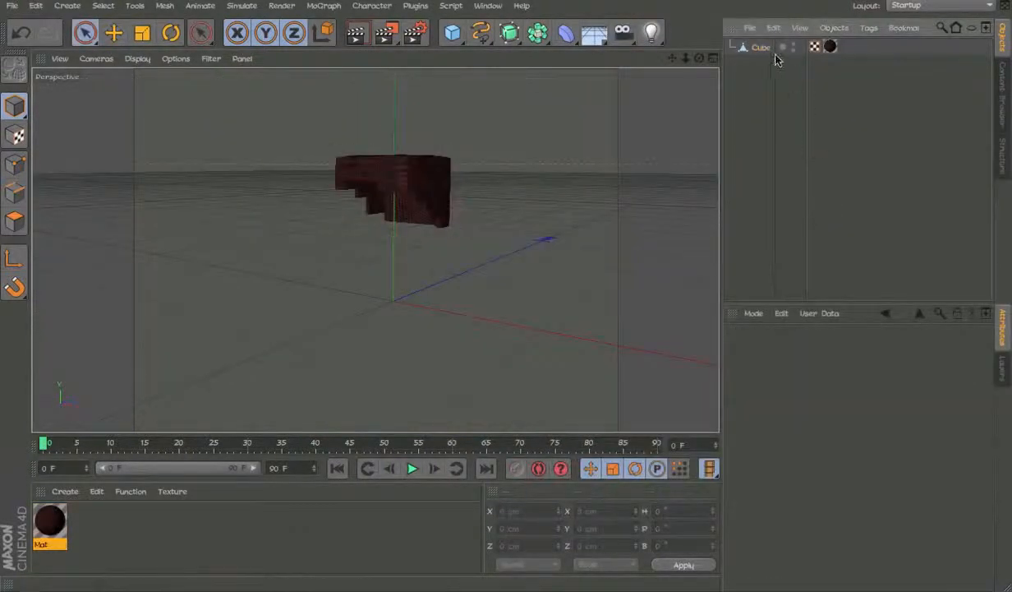
# Keyframe the Cube's Hair Data value at 100 % on frame 0 and scrub the timeline.
pyautogui.click(770, 49)
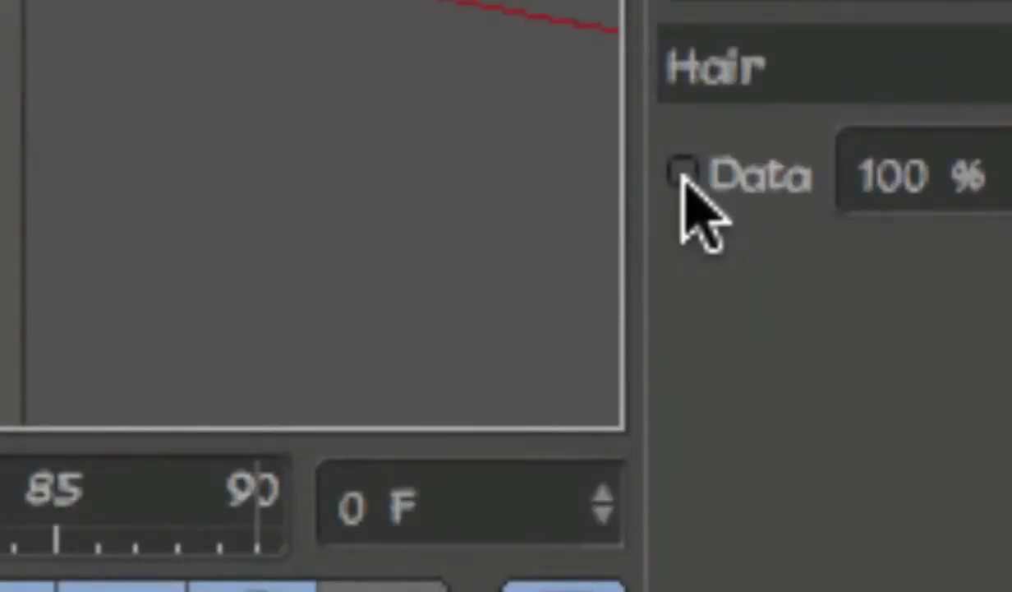
pyautogui.click(687, 157)
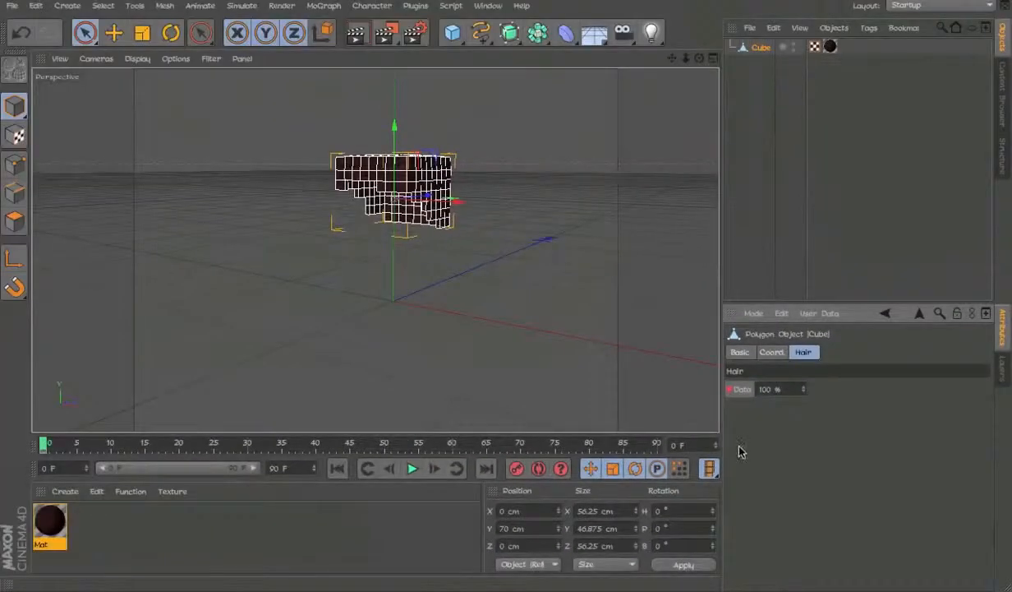
pyautogui.click(112, 445)
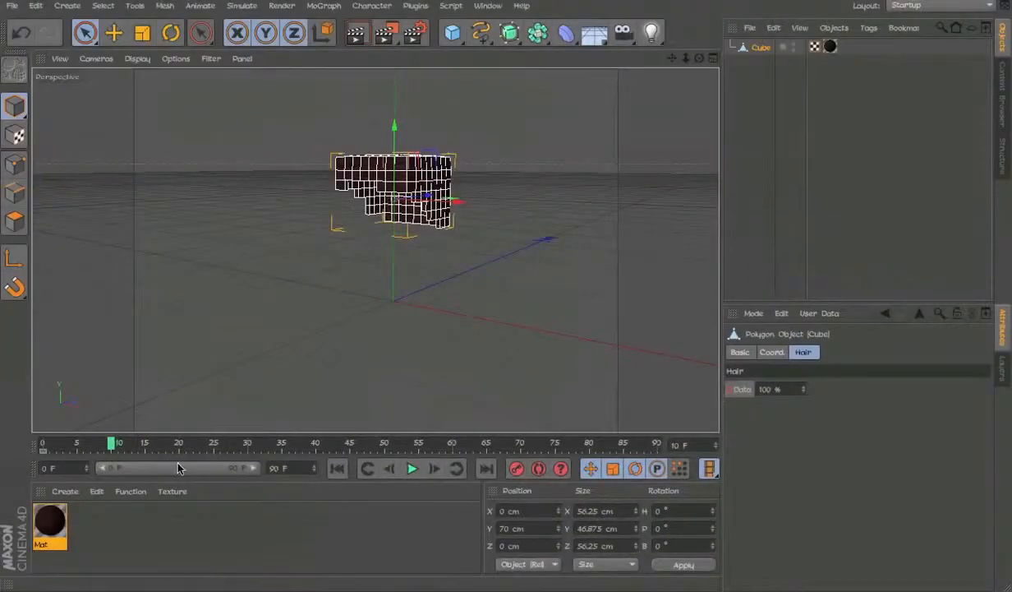
pyautogui.moveTo(129, 445); pyautogui.dragTo(7, 438)
# Turn on automatic keyframing and set the Cube's Hair Data value to 33 % at frame 10.
pyautogui.click(538, 468)
pyautogui.click(115, 445)
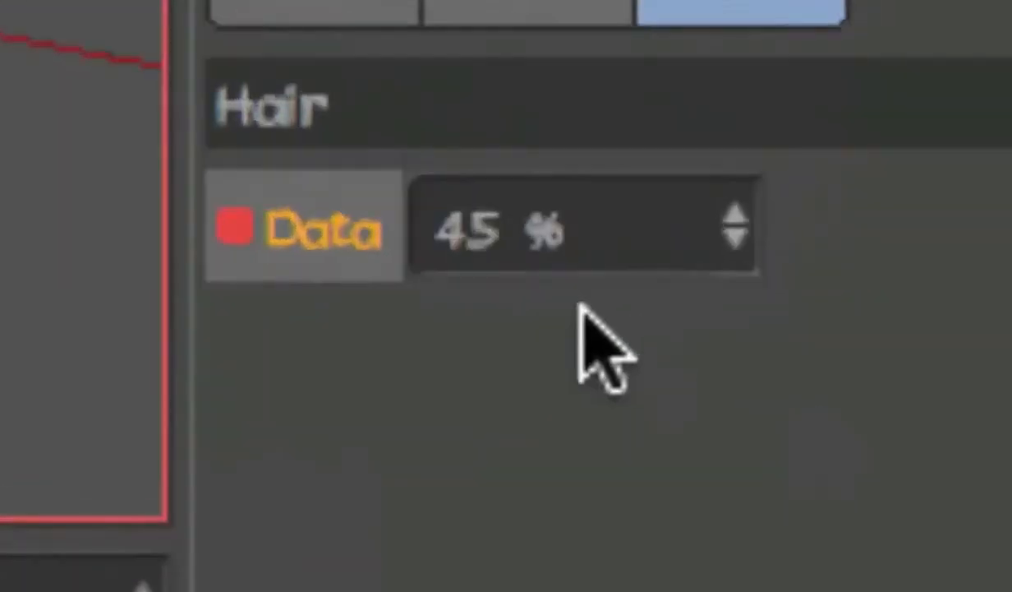
pyautogui.doubleClick(778, 390)
pyautogui.write('33 %')
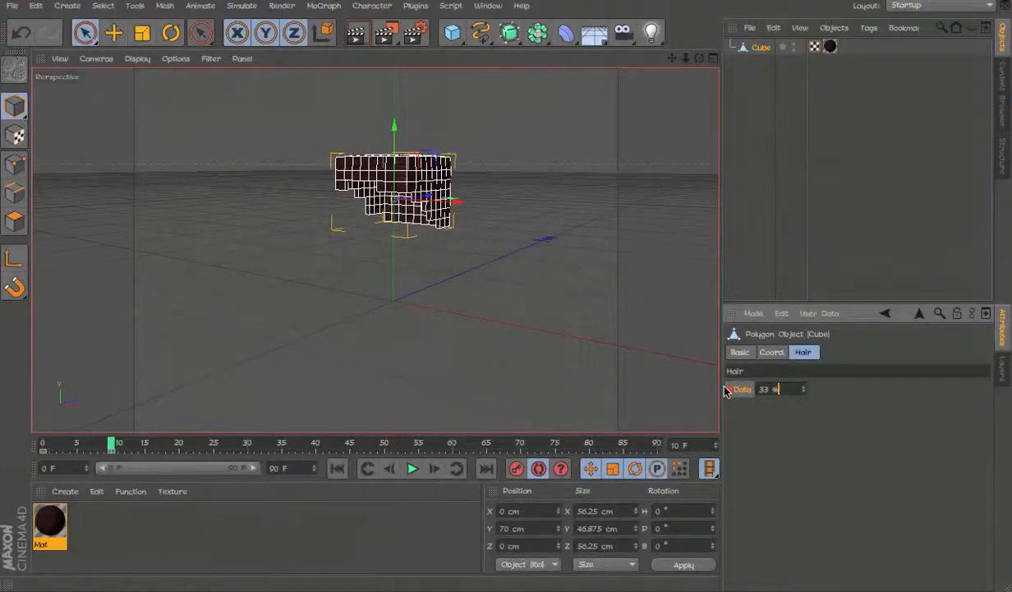
# Keyframe the Cube's Hair Data at 2 % on frame 16 and 100 % on frame 57, and adjust it at frame 70.
pyautogui.moveTo(106, 446); pyautogui.dragTo(152, 449)
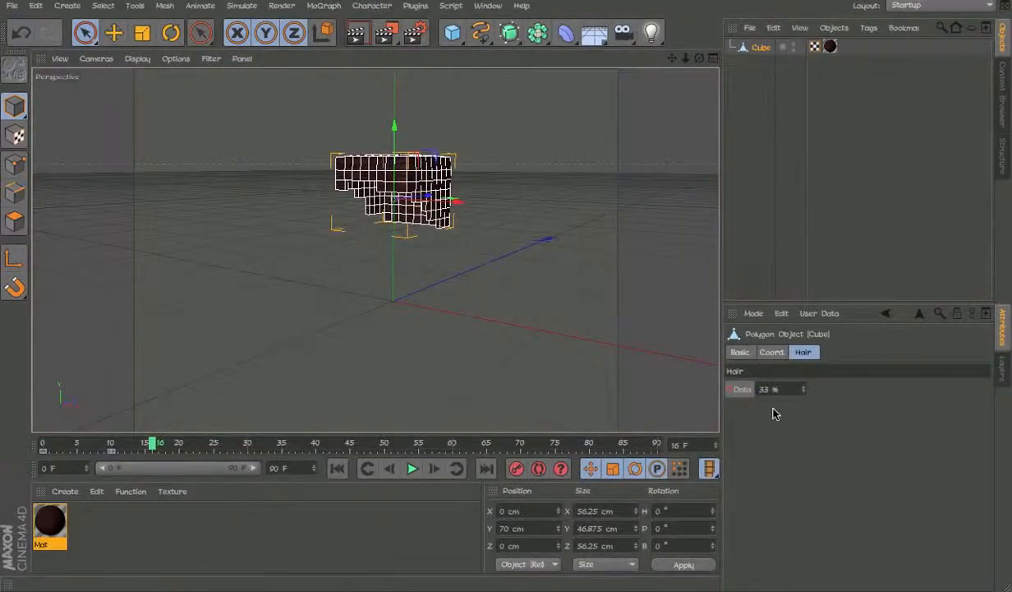
pyautogui.moveTo(804, 390); pyautogui.dragTo(804, 399)
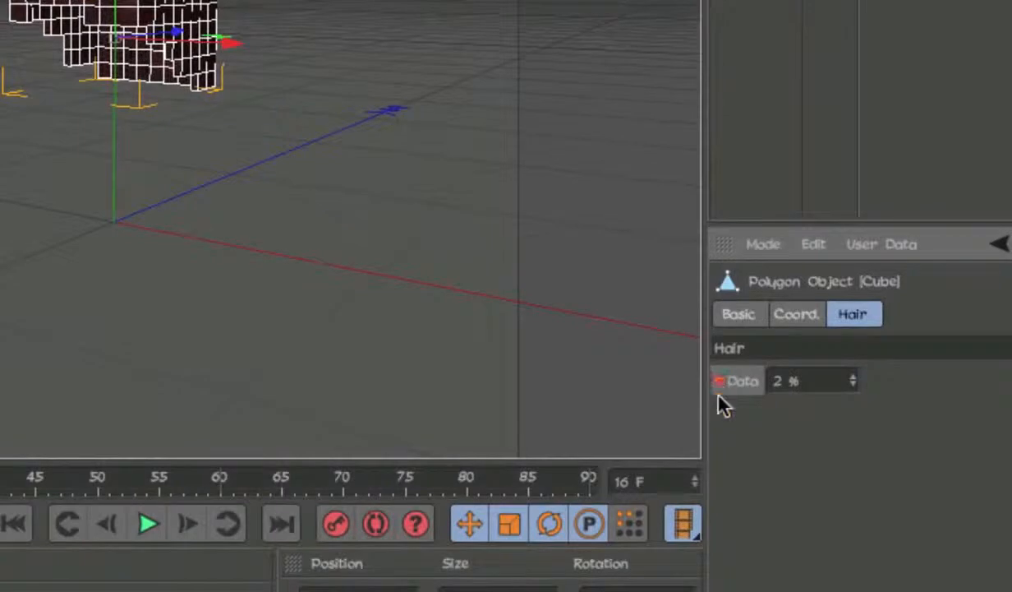
pyautogui.click(181, 490)
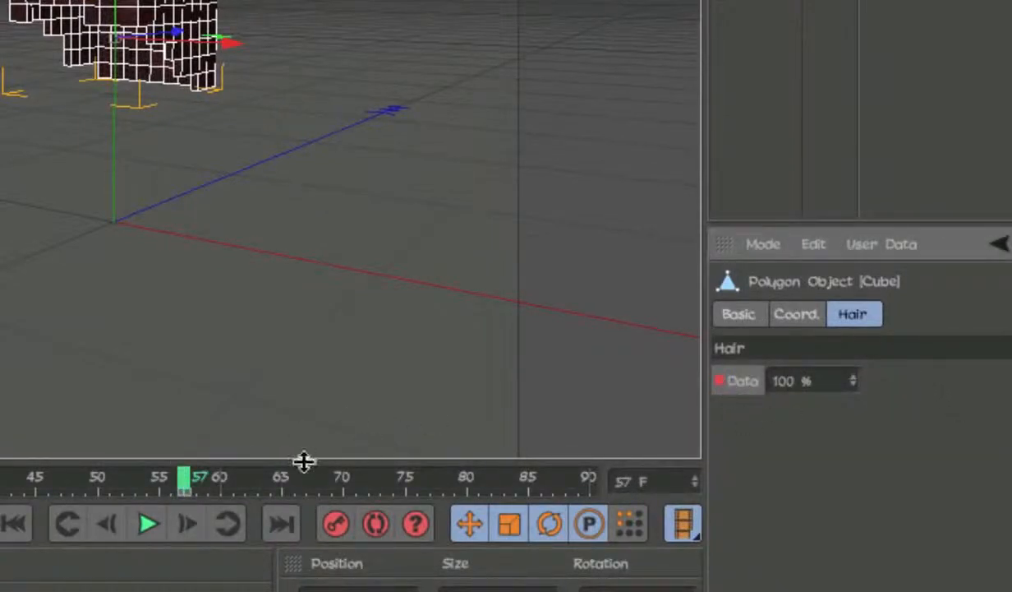
pyautogui.click(343, 478)
pyautogui.moveTo(854, 386); pyautogui.dragTo(782, 410)
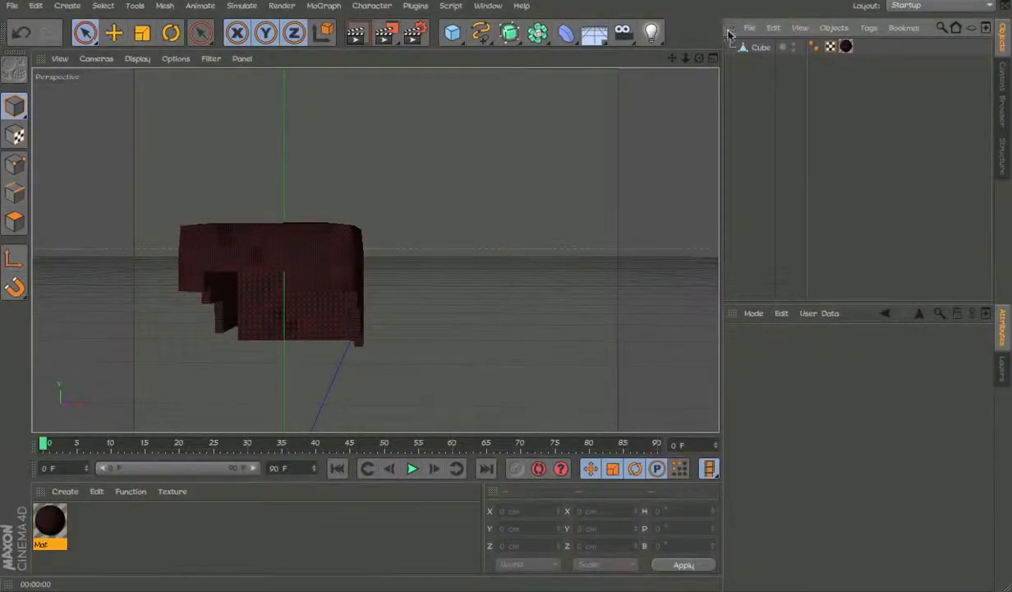
# Add a percent user data field named Data to the Cube, keeping the default properties, and view its user data.
pyautogui.click(760, 47)
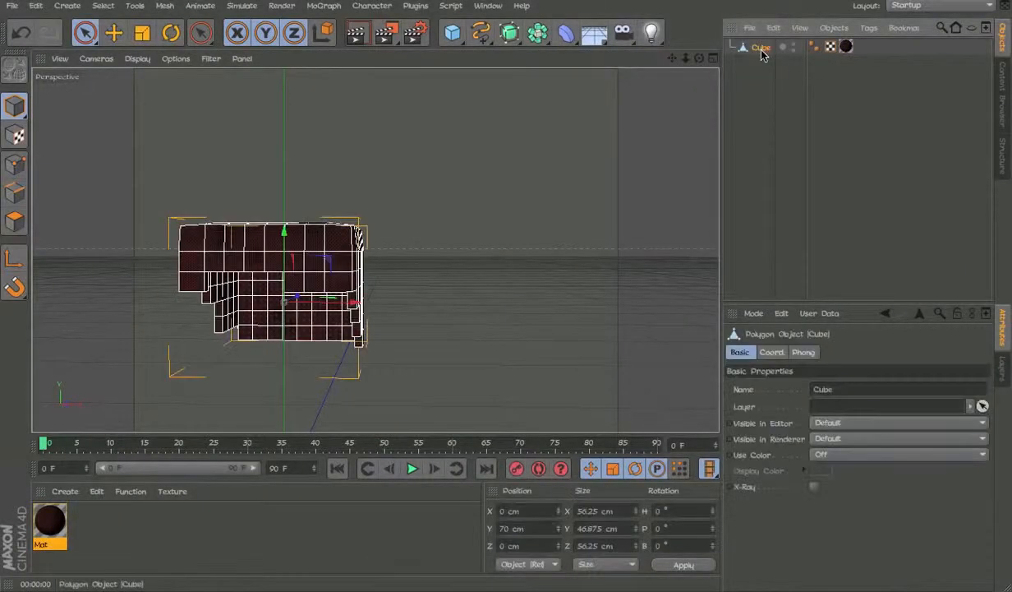
pyautogui.click(822, 313)
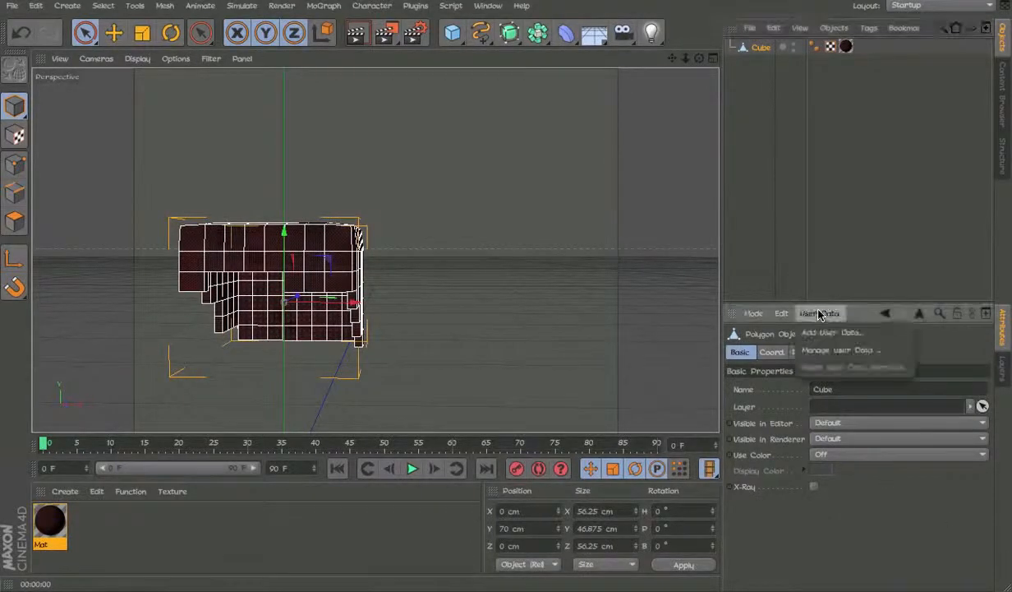
pyautogui.click(833, 350)
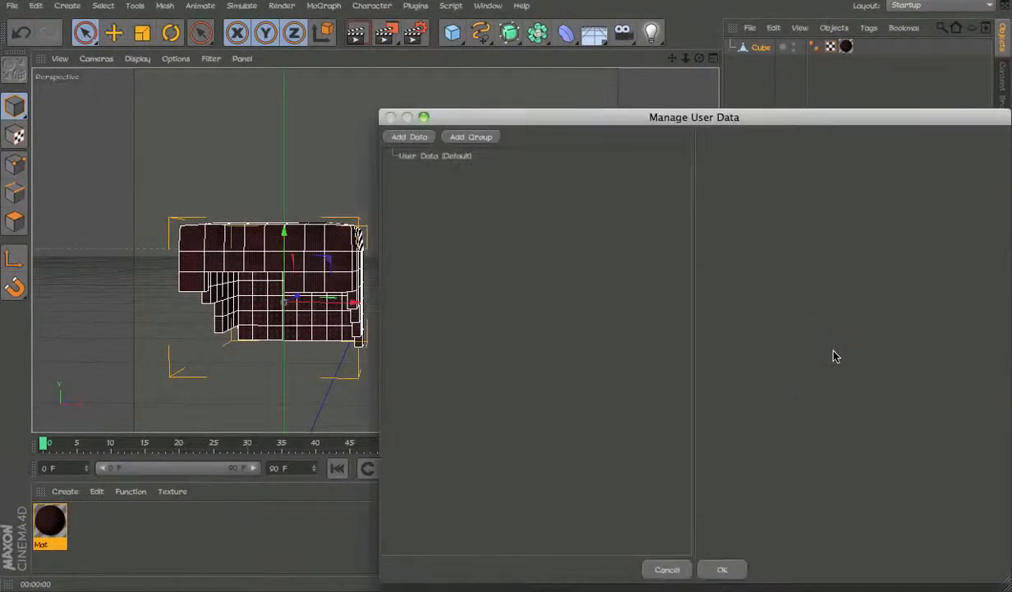
pyautogui.click(409, 138)
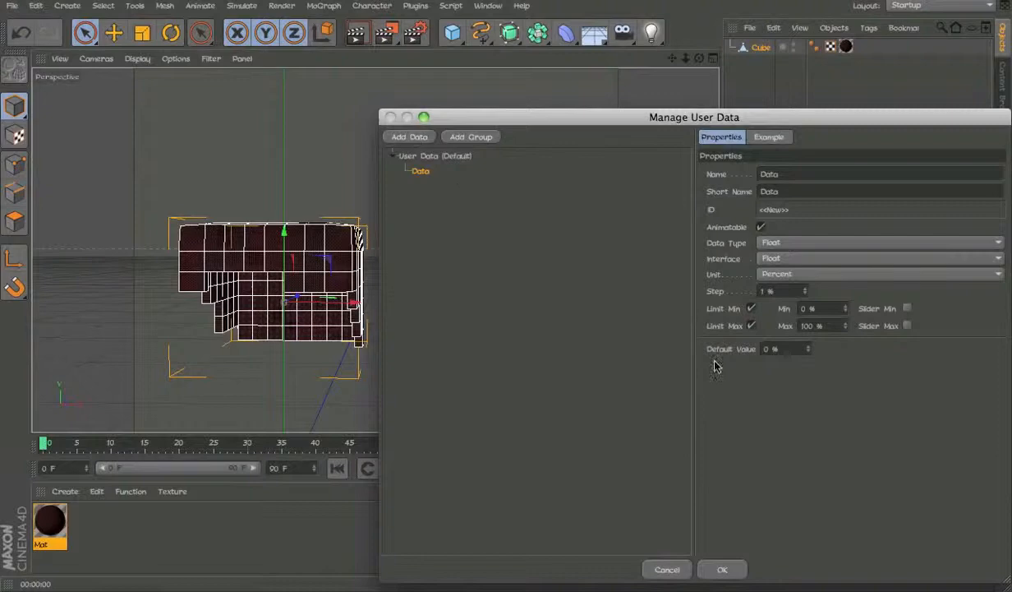
pyautogui.click(722, 568)
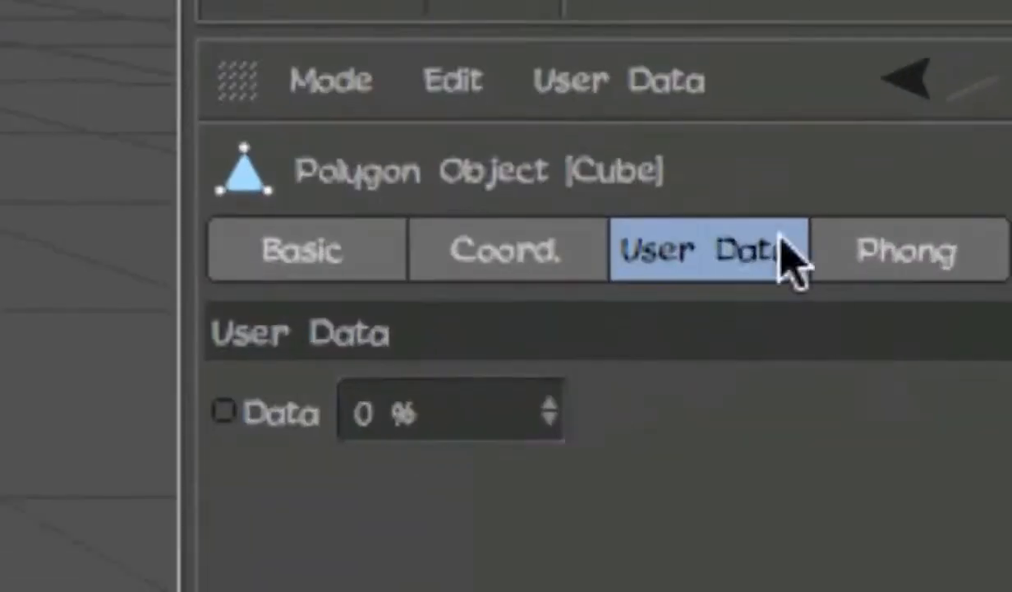
pyautogui.click(880, 248)
pyautogui.keyDown('shift'); pyautogui.click(649, 242); pyautogui.keyUp('shift')
pyautogui.click(736, 242)
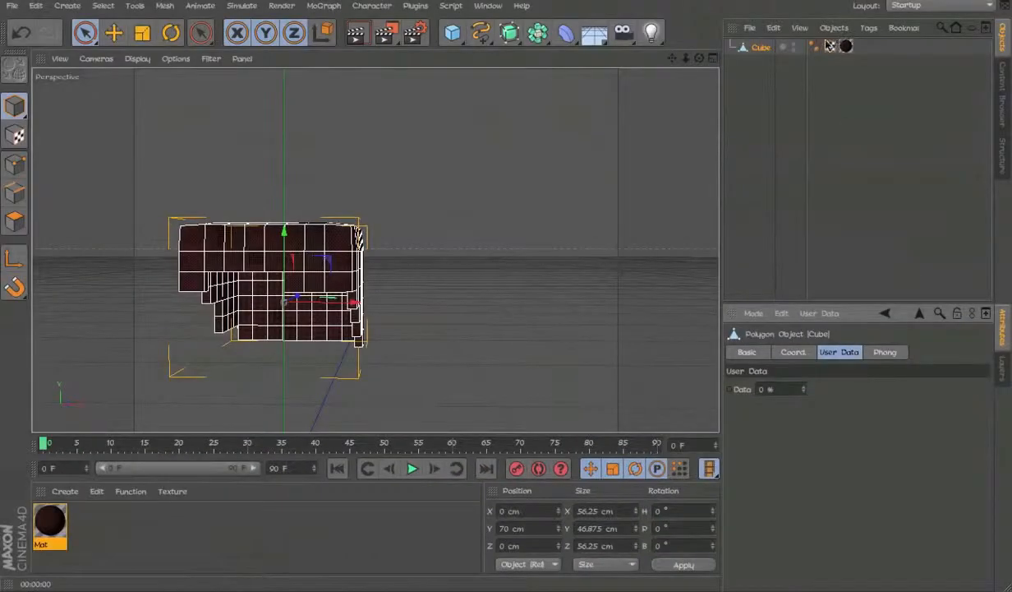
# Delete the Phong tag from the Cube and reselect the Cube.
pyautogui.click(814, 46)
pyautogui.press('Delete')
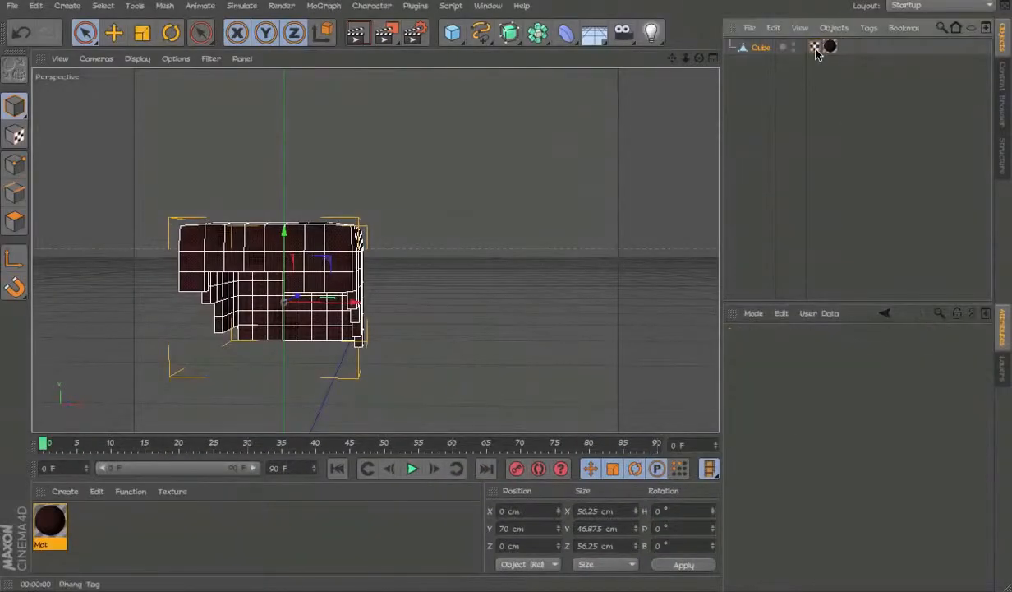
pyautogui.click(756, 47)
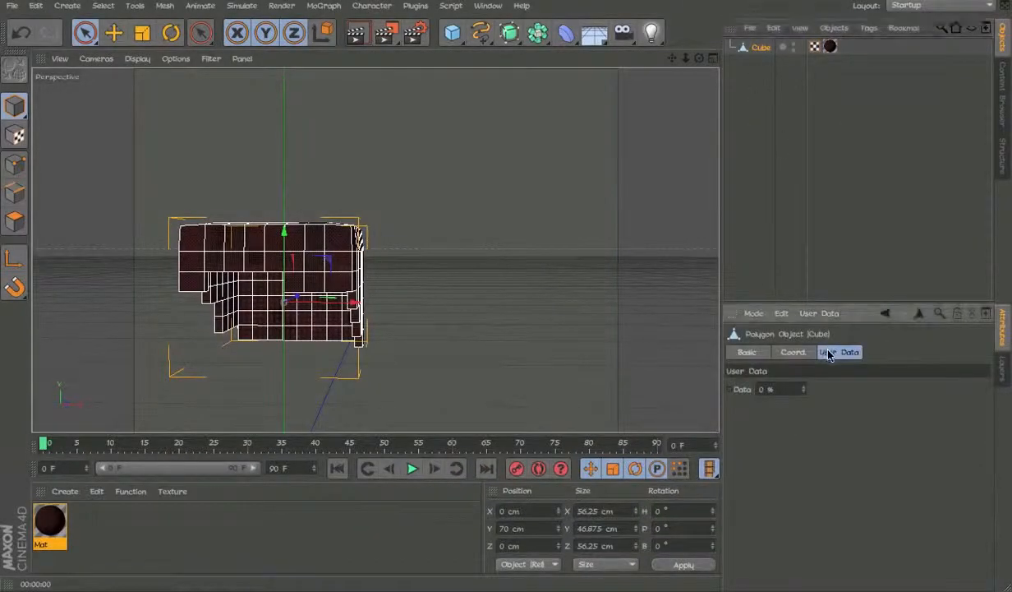
# Add a user data group to the Cube outside the default group and name it Hair.
pyautogui.click(819, 313)
pyautogui.click(836, 349)
pyautogui.click(465, 146)
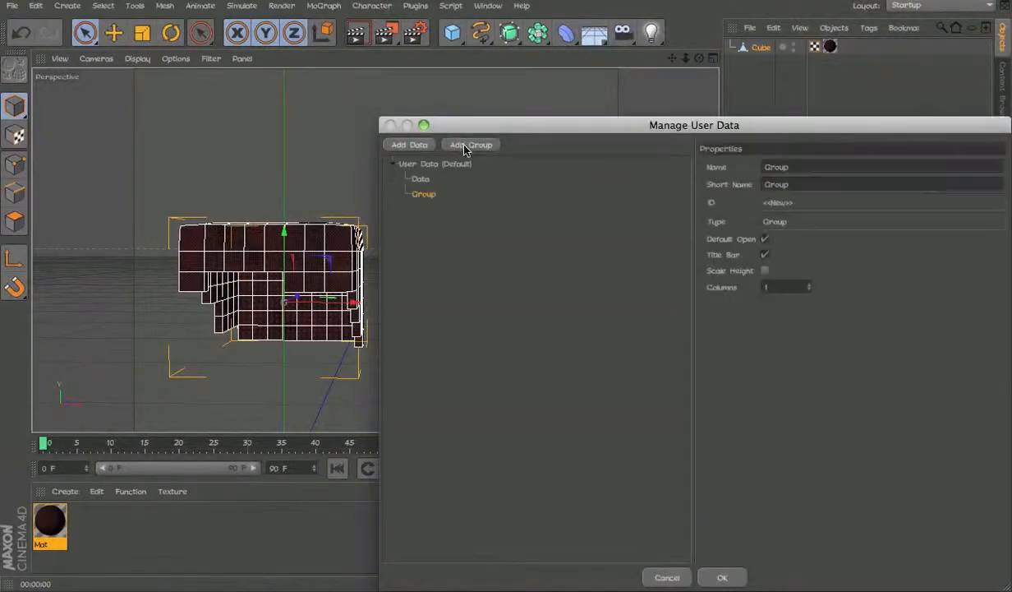
pyautogui.moveTo(424, 343); pyautogui.dragTo(424, 344)
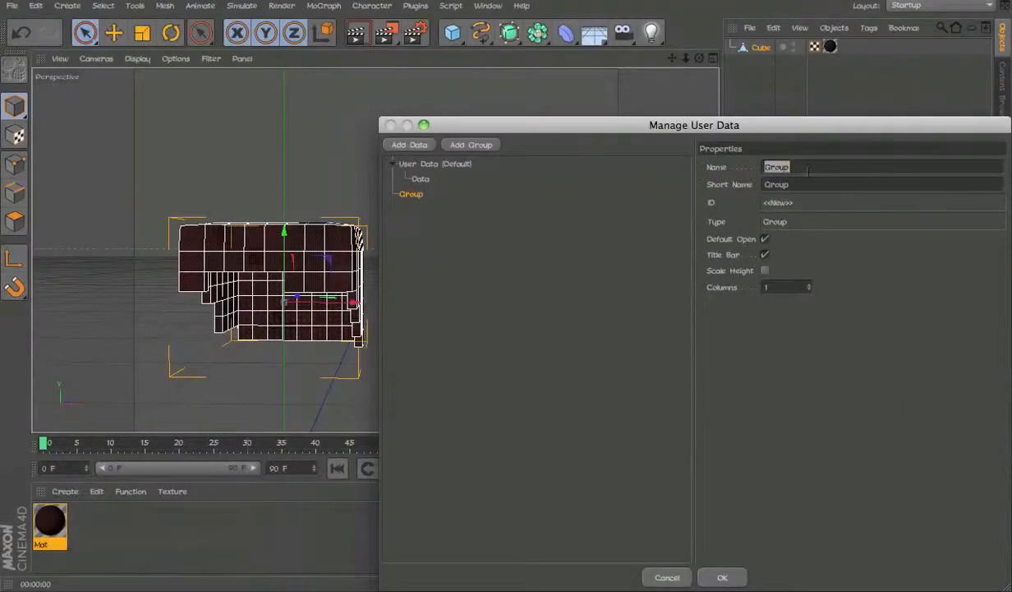
pyautogui.click(810, 172)
pyautogui.write('Hair')
pyautogui.press('Return')
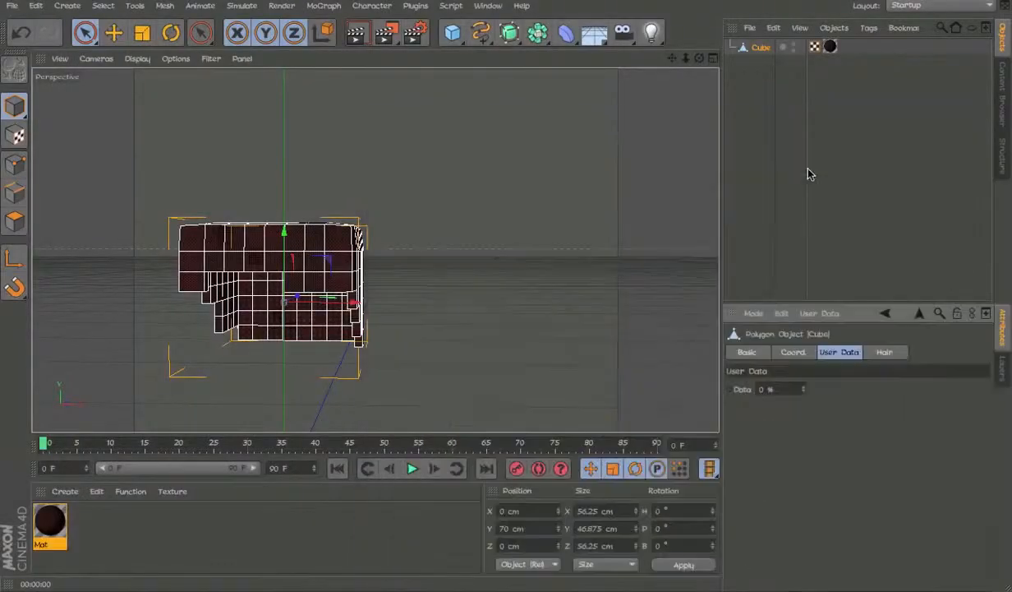
# Move the Cube's Data field from the default user data group into the Hair group and show the Hair properties.
pyautogui.click(880, 352)
pyautogui.click(825, 313)
pyautogui.click(794, 345)
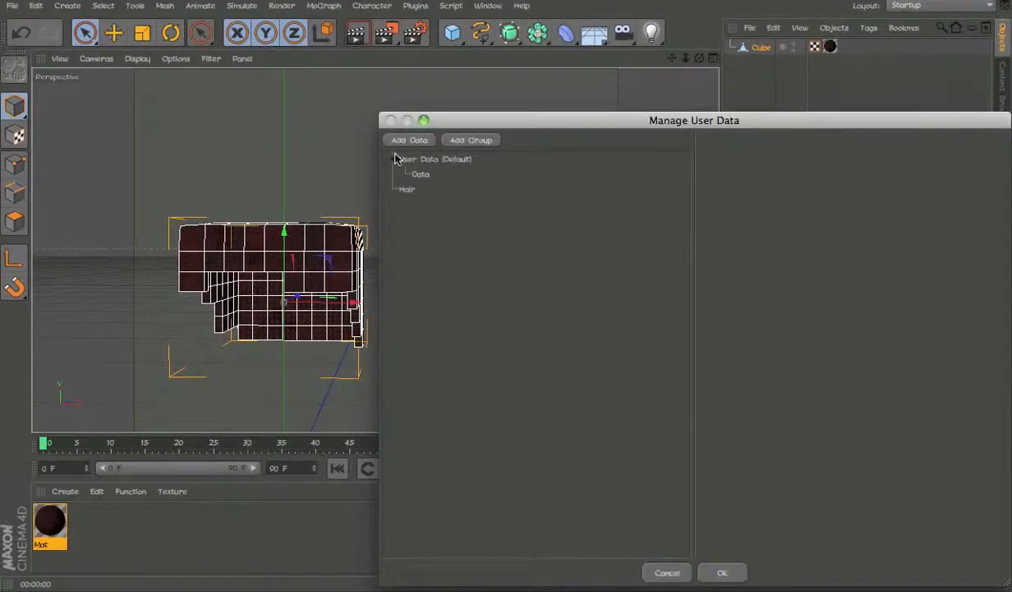
pyautogui.moveTo(418, 184); pyautogui.dragTo(414, 189)
pyautogui.click(723, 572)
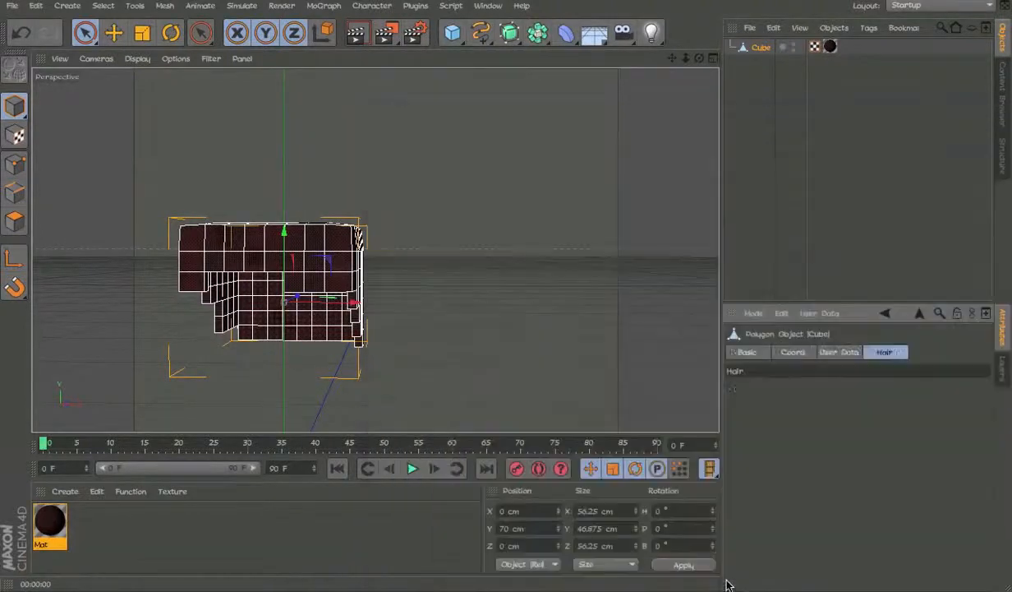
pyautogui.click(772, 352)
pyautogui.click(803, 352)
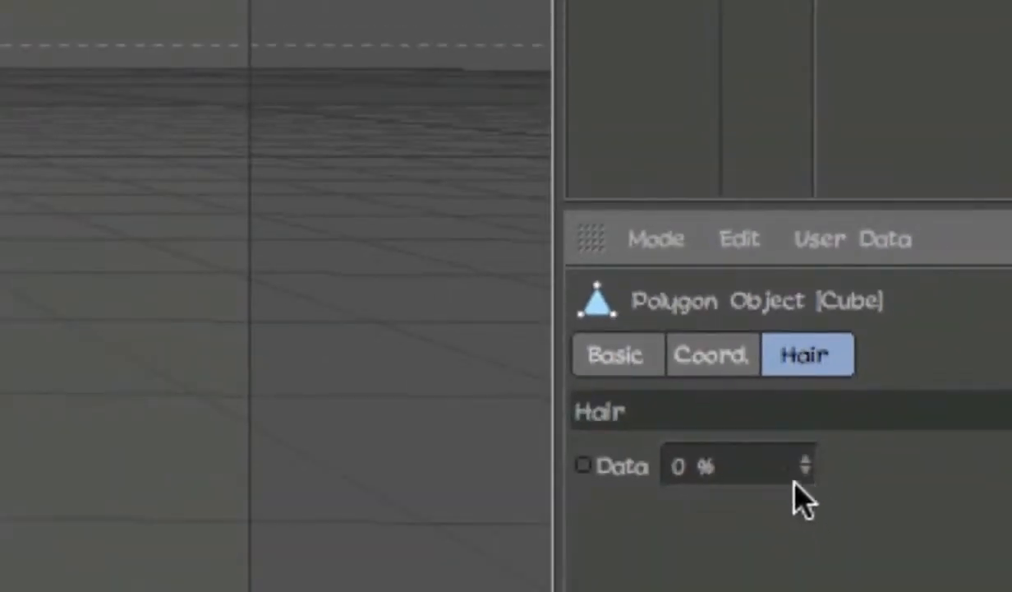
# Set the Cube's Data value in the Hair group to 100 % and deselect the Cube.
pyautogui.click(799, 393)
pyautogui.write('100')
pyautogui.press('Return')
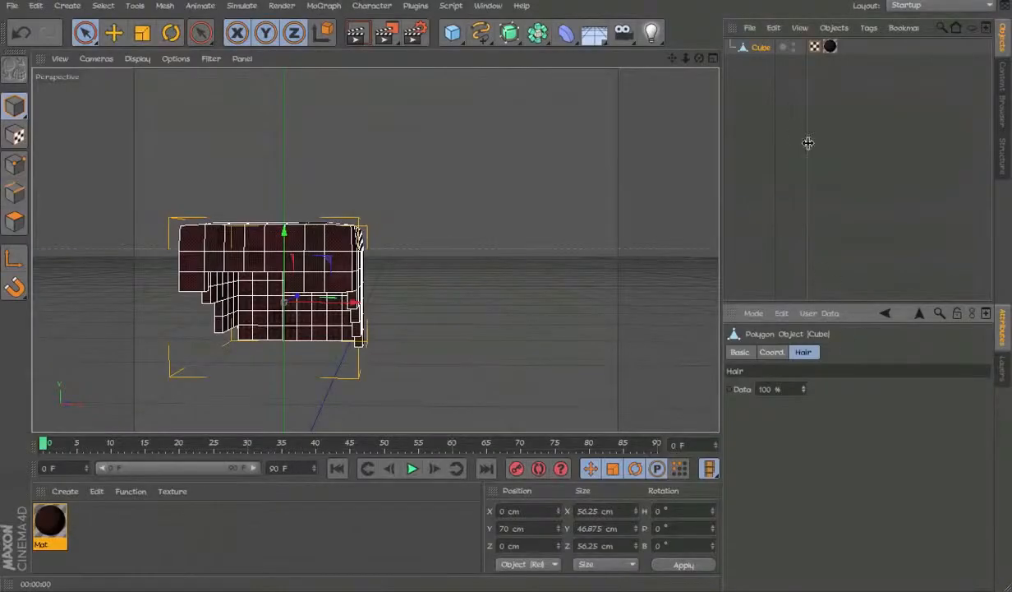
pyautogui.click(801, 122)
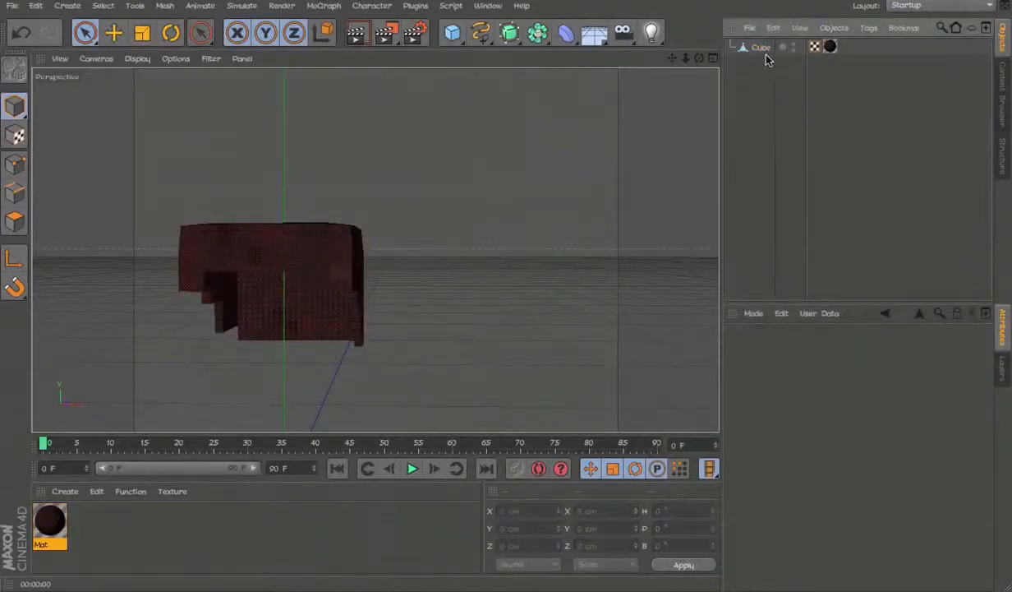
# Try adding a Physical Sky object to the scene, then undo the addition.
pyautogui.keyDown('alt'); pyautogui.moveTo(305, 255); pyautogui.dragTo(599, 335); pyautogui.keyUp('alt')
pyautogui.click(349, 204)
pyautogui.click(535, 172)
pyautogui.click(601, 37)
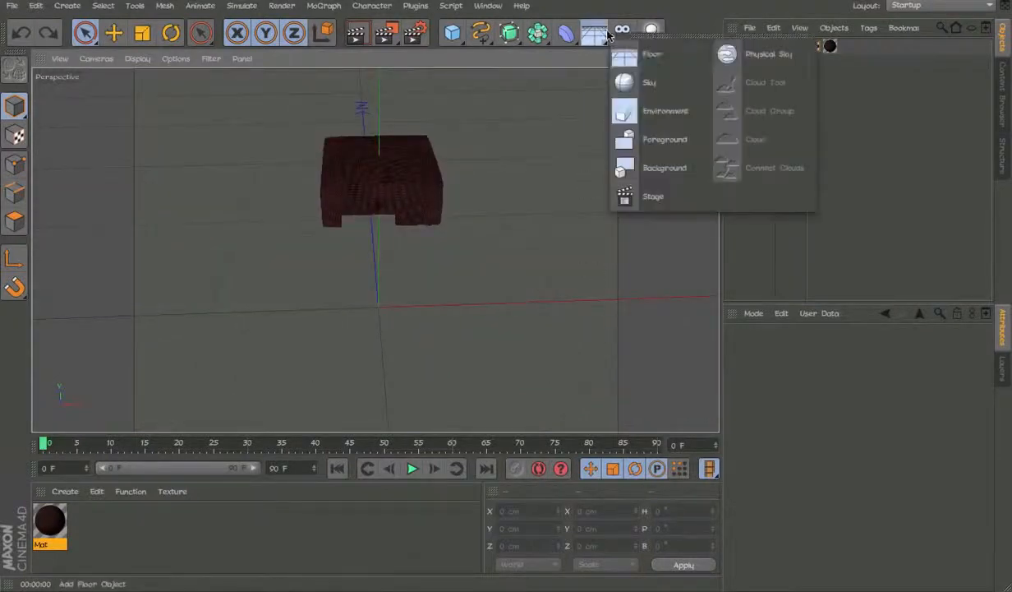
pyautogui.click(764, 75)
pyautogui.click(602, 37)
pyautogui.click(787, 55)
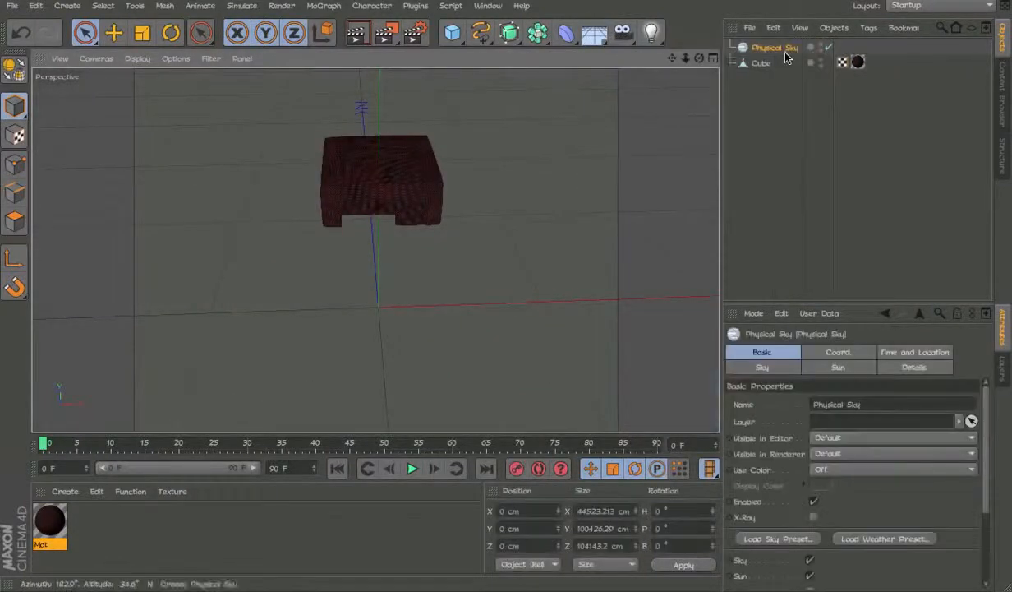
pyautogui.keyDown('alt'); pyautogui.moveTo(475, 183); pyautogui.dragTo(458, 143); pyautogui.keyUp('alt')
pyautogui.hotkey('ctrl', 'z')
pyautogui.click(649, 0)
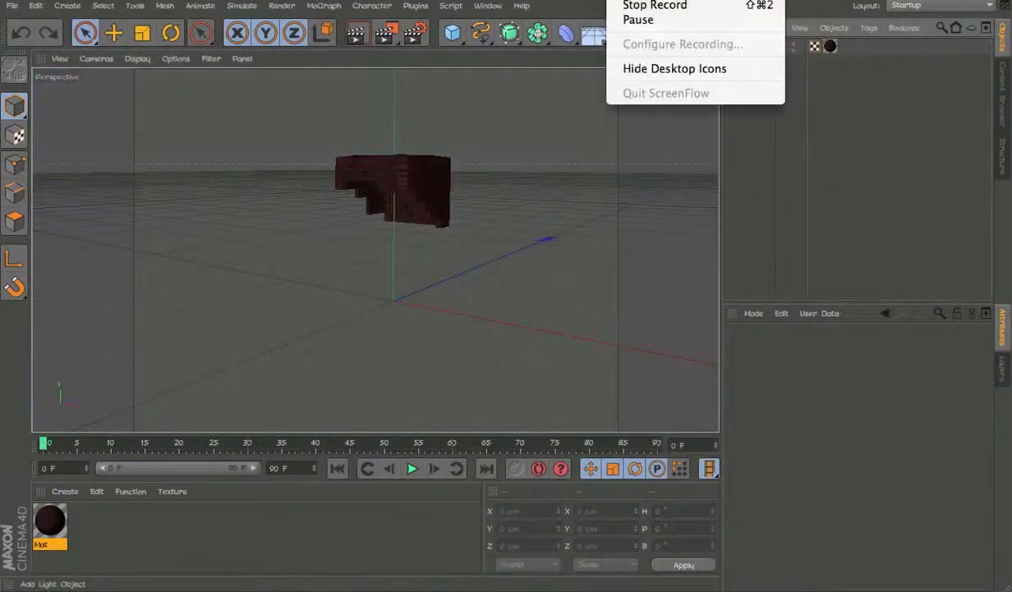
pyautogui.click(656, 6)
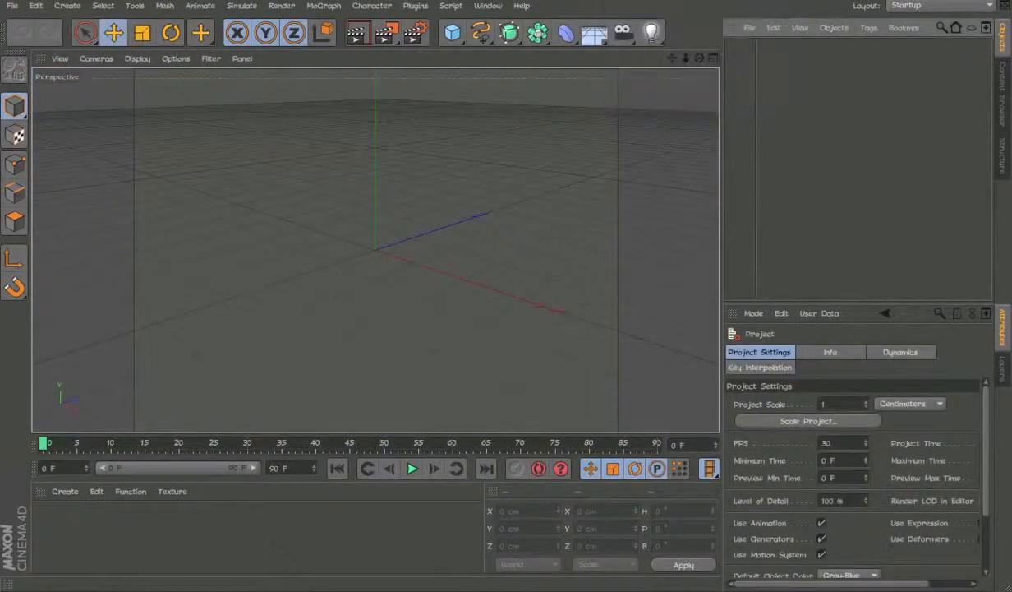
# Open the Customize Commands window and enable palette editing.
pyautogui.click(488, 6)
pyautogui.moveTo(518, 30)
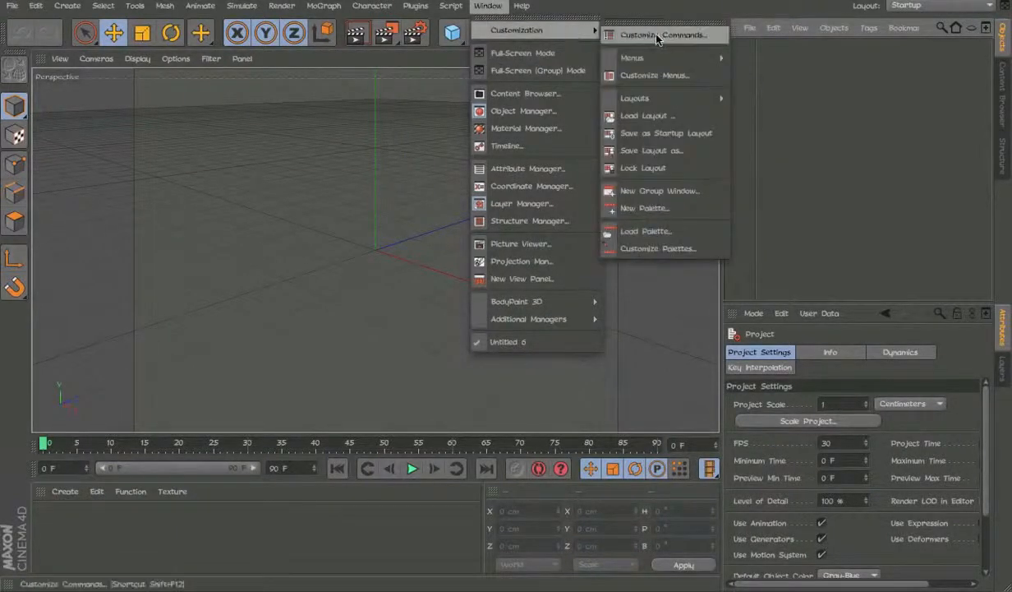
pyautogui.click(632, 33)
pyautogui.click(679, 40)
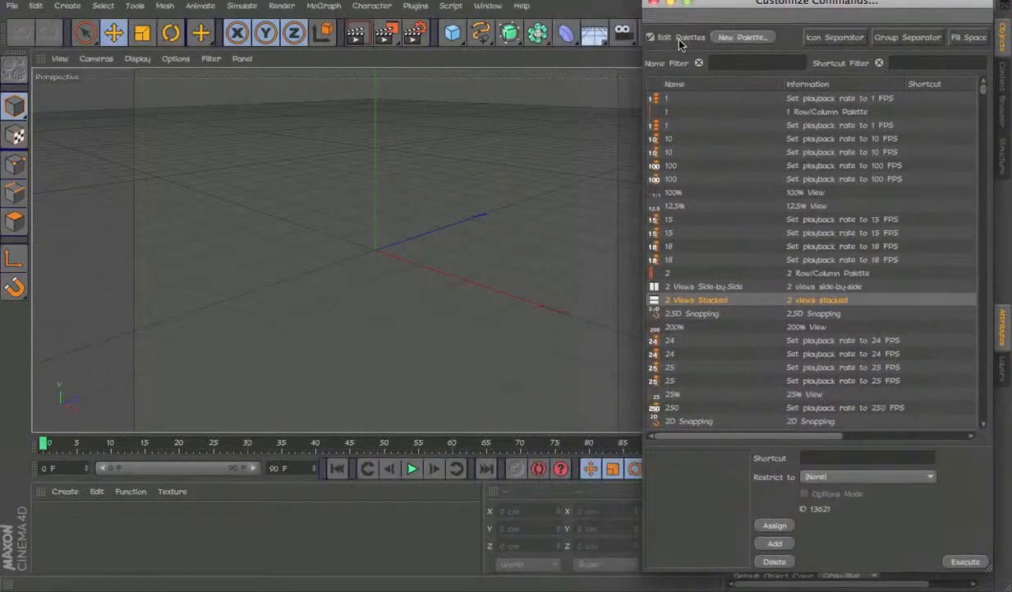
# Place the Light icon before the deformer icon in the main palette and remove the Floor and Camera icons.
pyautogui.moveTo(746, 2); pyautogui.dragTo(823, 0)
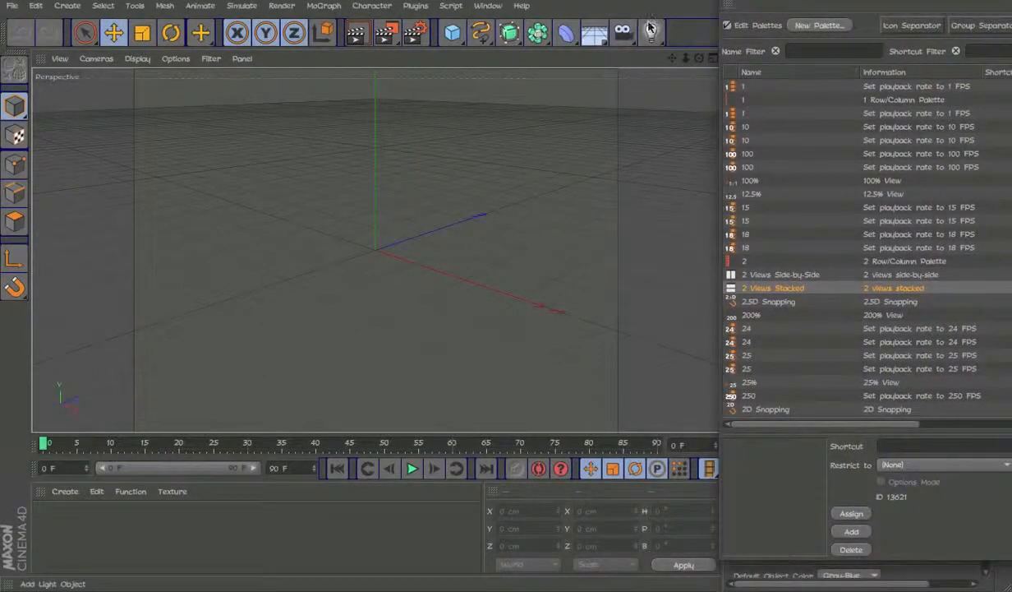
pyautogui.moveTo(625, 30); pyautogui.dragTo(566, 31)
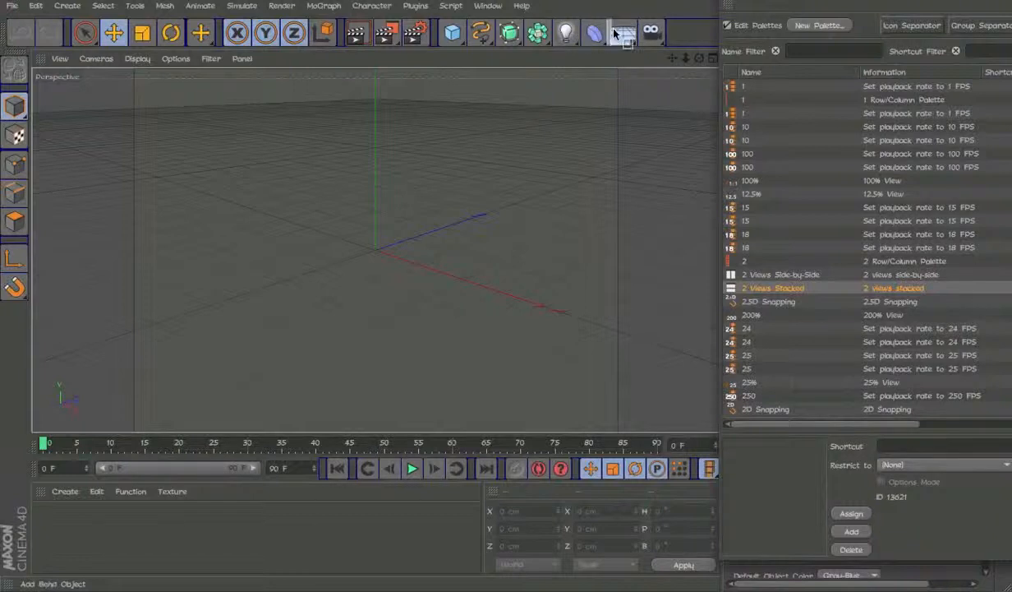
pyautogui.moveTo(651, 35); pyautogui.dragTo(624, 65)
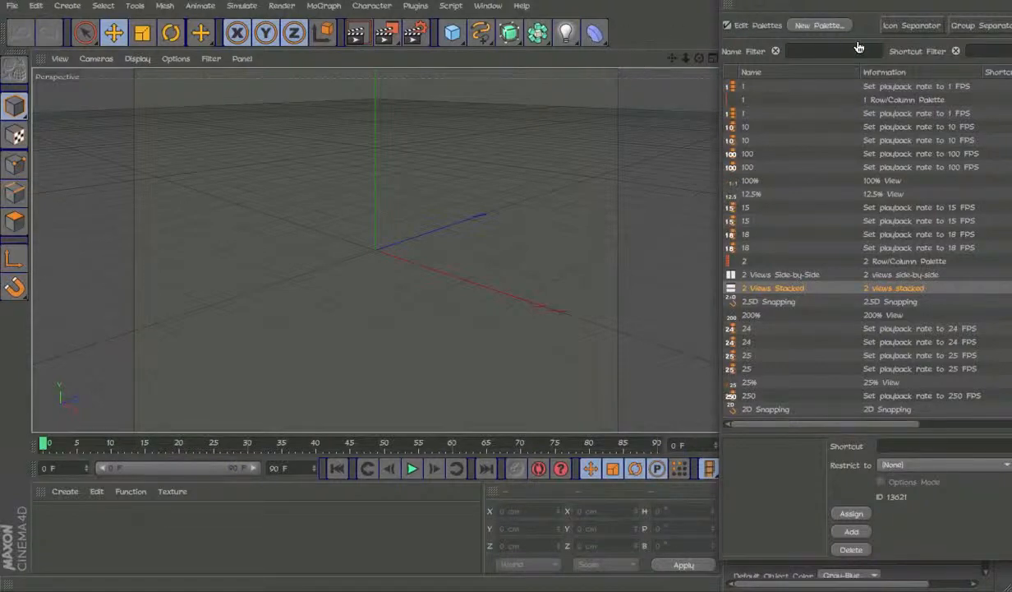
# Insert a separator between the Light and deformer icons and a fill space after the spline icon.
pyautogui.moveTo(867, 8); pyautogui.dragTo(791, 8)
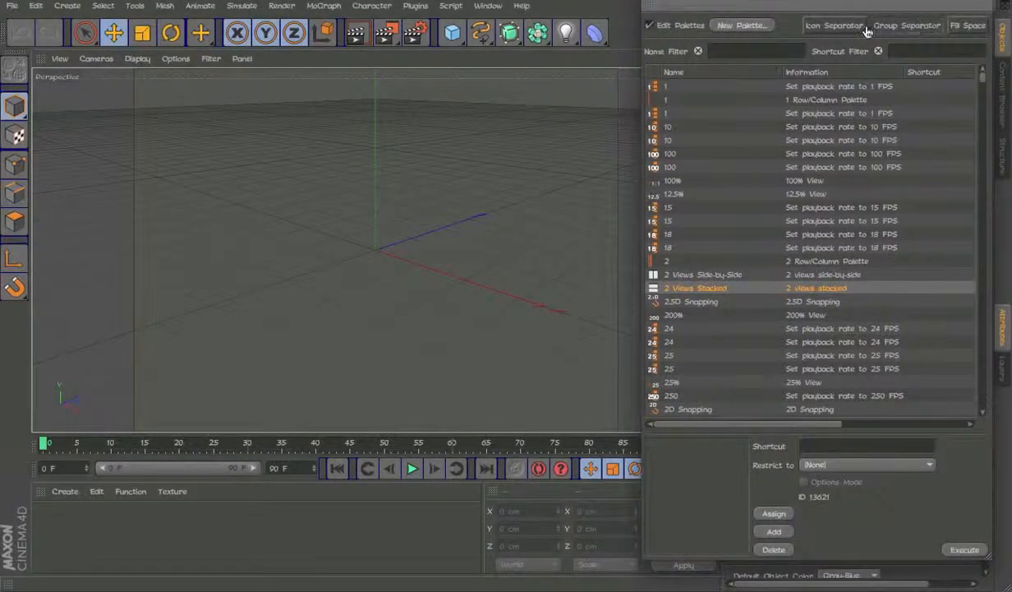
pyautogui.moveTo(553, 51)
pyautogui.mouseDown()
pyautogui.moveTo(855, 25)
pyautogui.moveTo(575, 31)
pyautogui.moveTo(879, 39)
pyautogui.moveTo(546, 37)
pyautogui.moveTo(580, 33)
pyautogui.mouseUp()
pyautogui.moveTo(958, 22); pyautogui.dragTo(493, 29)
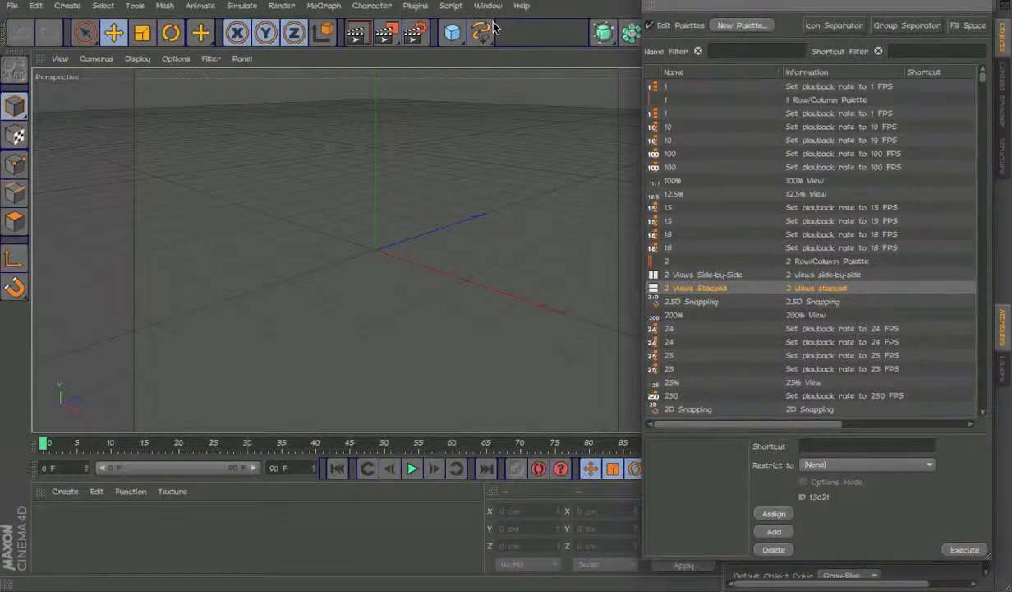
# Filter the commands by "extrude" and add the Extrude Selected command to the main palette beside the spline icon.
pyautogui.moveTo(778, 1); pyautogui.dragTo(549, 107)
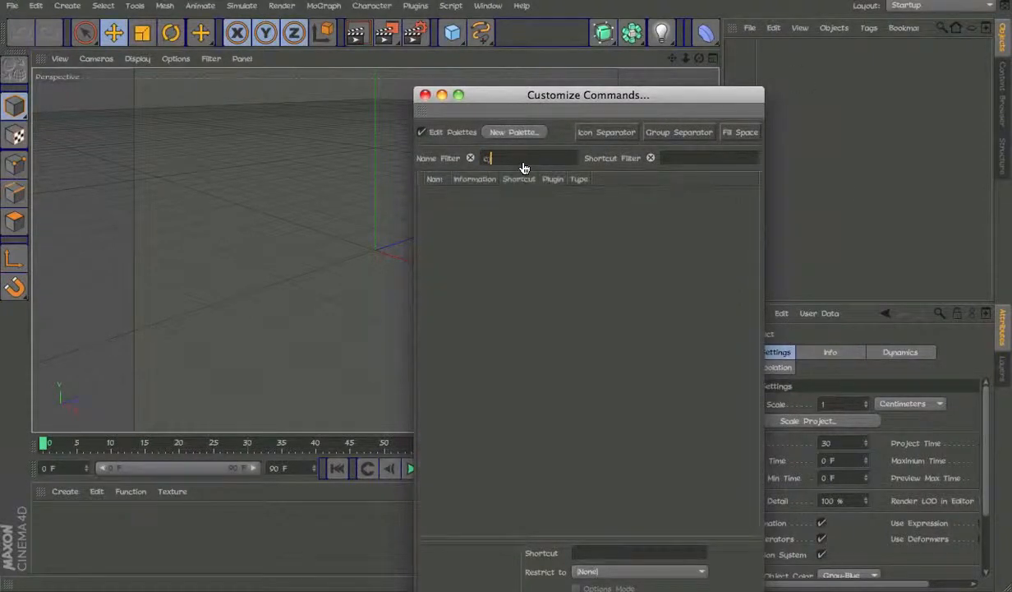
pyautogui.press('BackSpace')
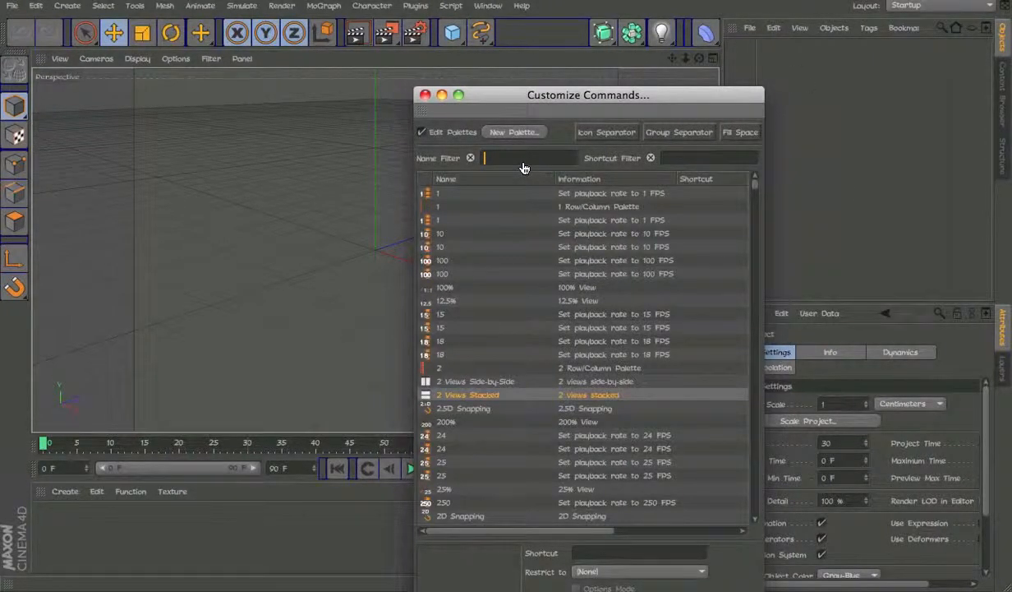
pyautogui.write('extrude')
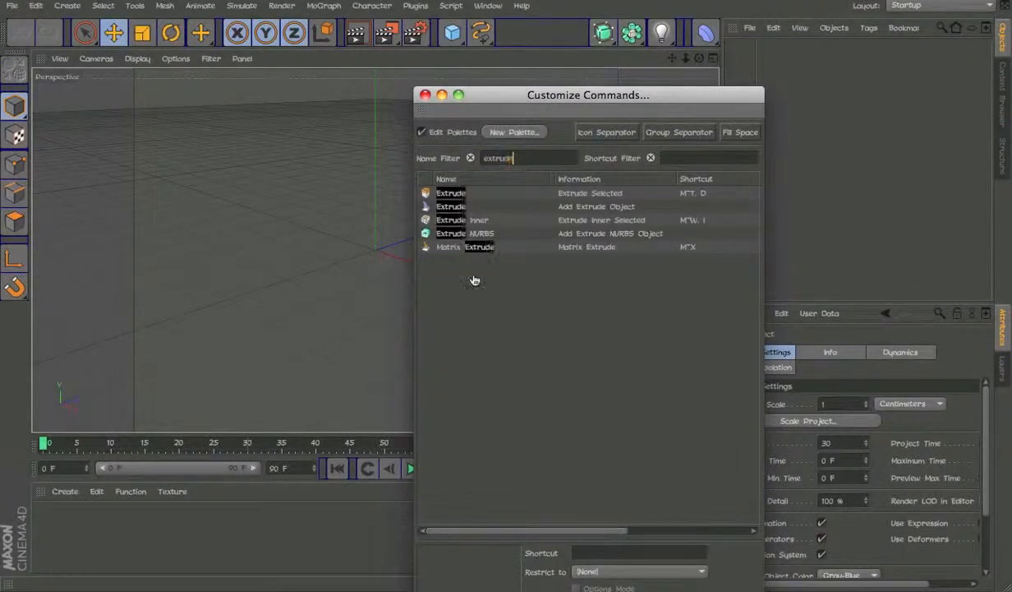
pyautogui.moveTo(491, 194); pyautogui.dragTo(507, 39)
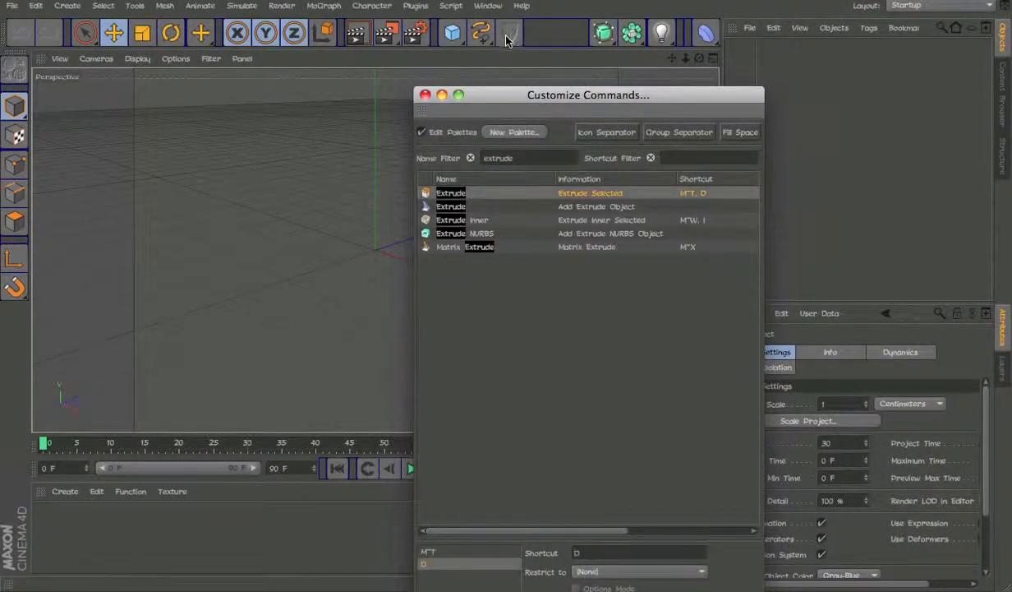
# Create a new empty palette and add the Extrude Selected command to it.
pyautogui.moveTo(496, 113); pyautogui.dragTo(564, 55)
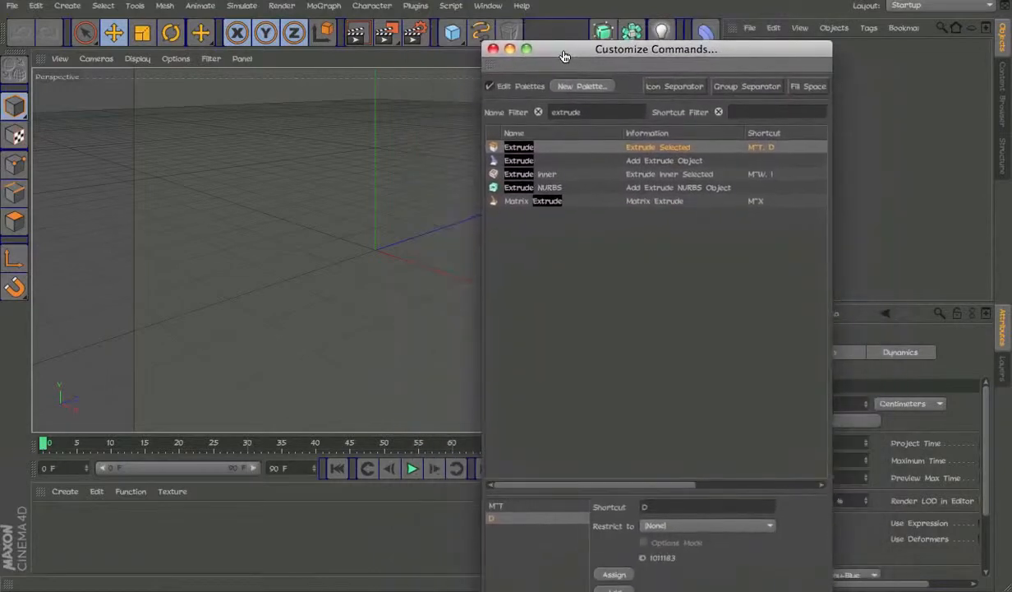
pyautogui.click(584, 87)
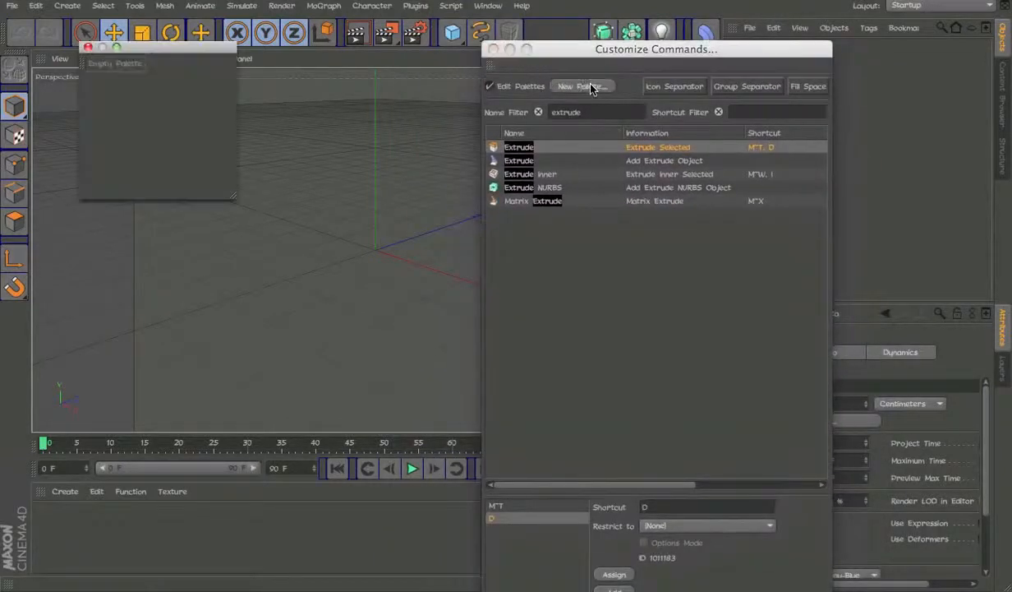
pyautogui.click(502, 156)
pyautogui.click(534, 133)
pyautogui.click(548, 134)
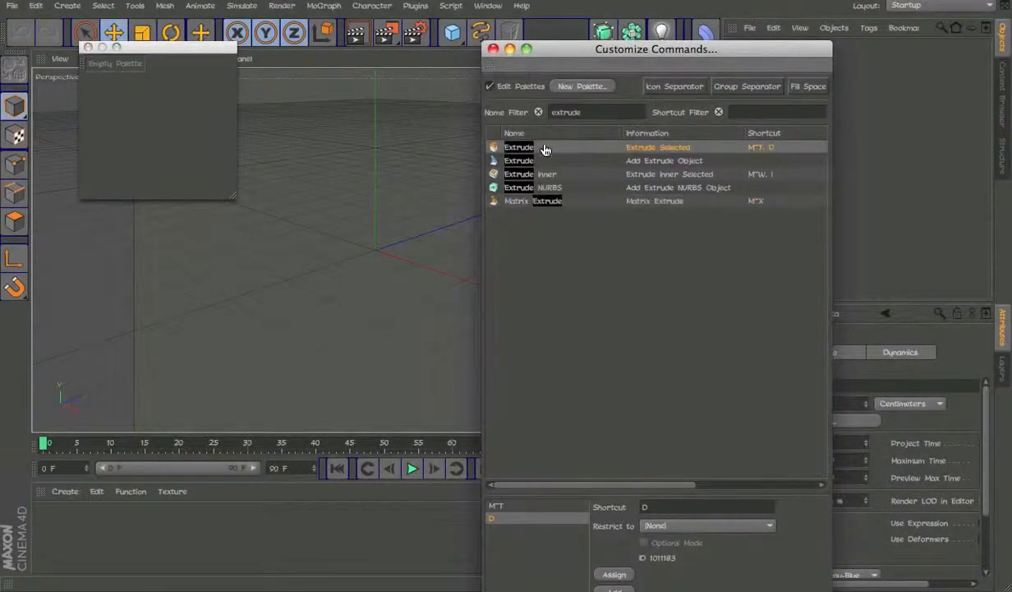
pyautogui.moveTo(95, 125); pyautogui.dragTo(94, 73)
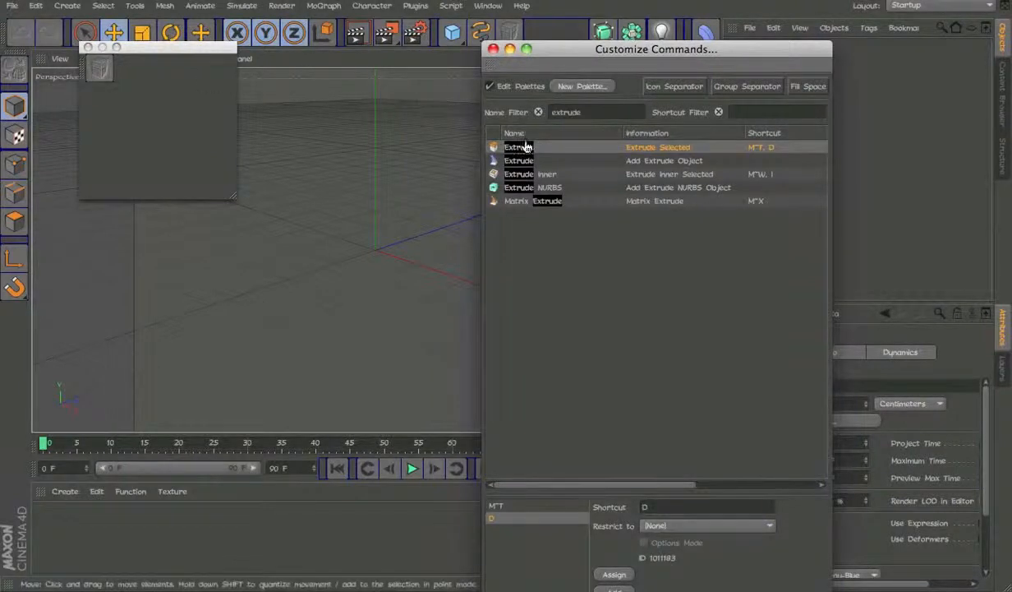
# Add the Extrude Object, Extrude Inner and Extrude NURBS commands to the new palette beside the Extrude Selected icon.
pyautogui.moveTo(518, 160); pyautogui.dragTo(116, 74)
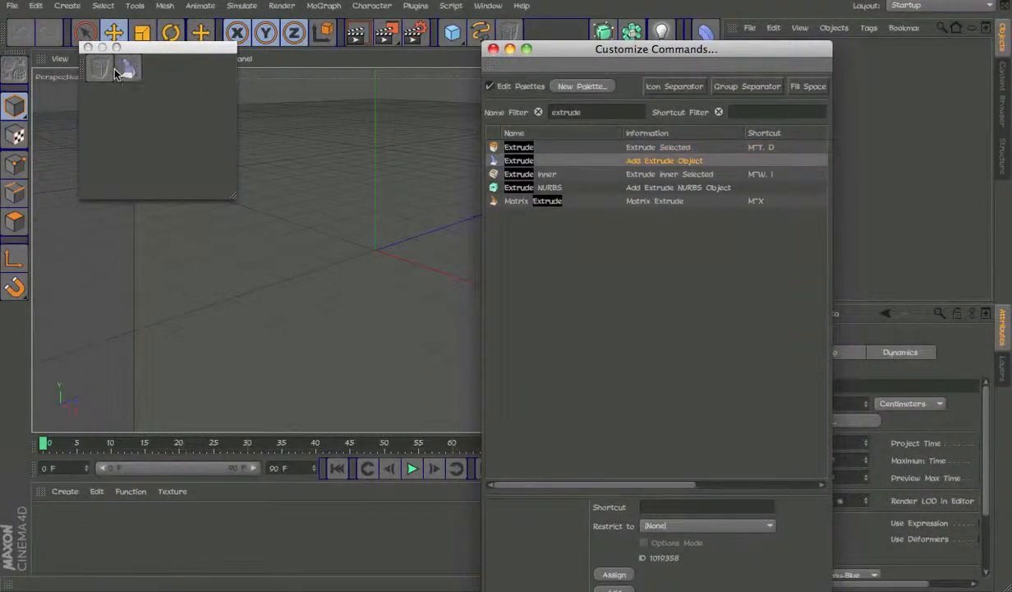
pyautogui.moveTo(496, 168); pyautogui.dragTo(134, 70)
pyautogui.moveTo(549, 187); pyautogui.dragTo(262, 136)
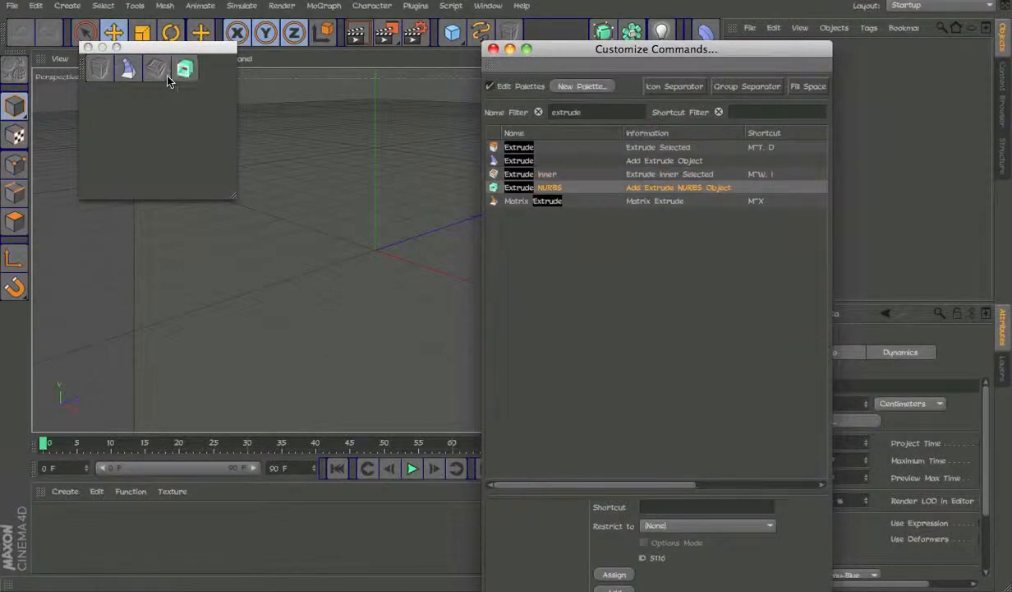
# Fold the extrude palette into a single icon and, with palette editing turned off, expand its folded commands.
pyautogui.rightClick(136, 89)
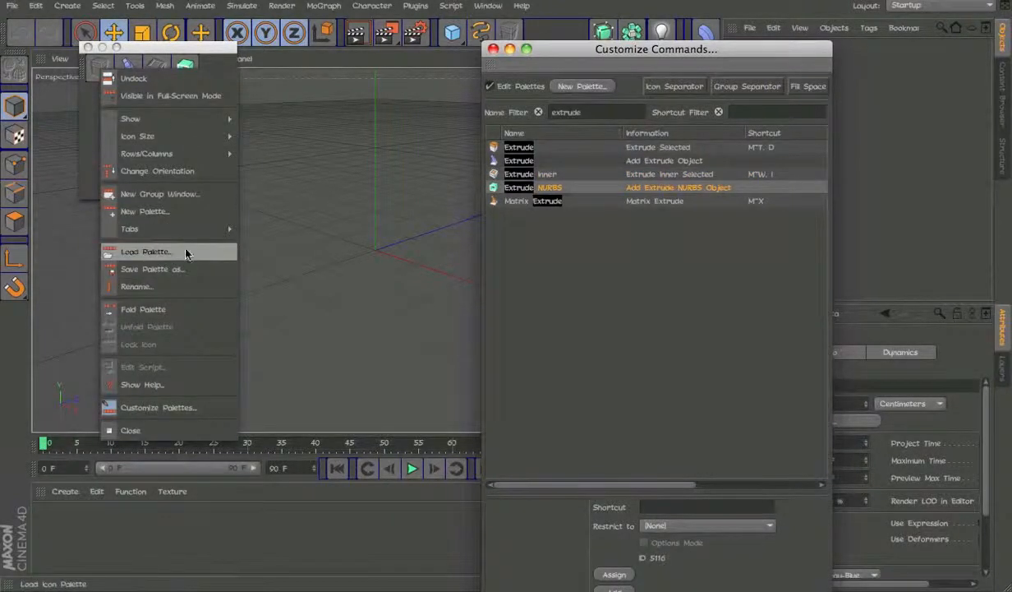
pyautogui.click(203, 309)
pyautogui.click(491, 86)
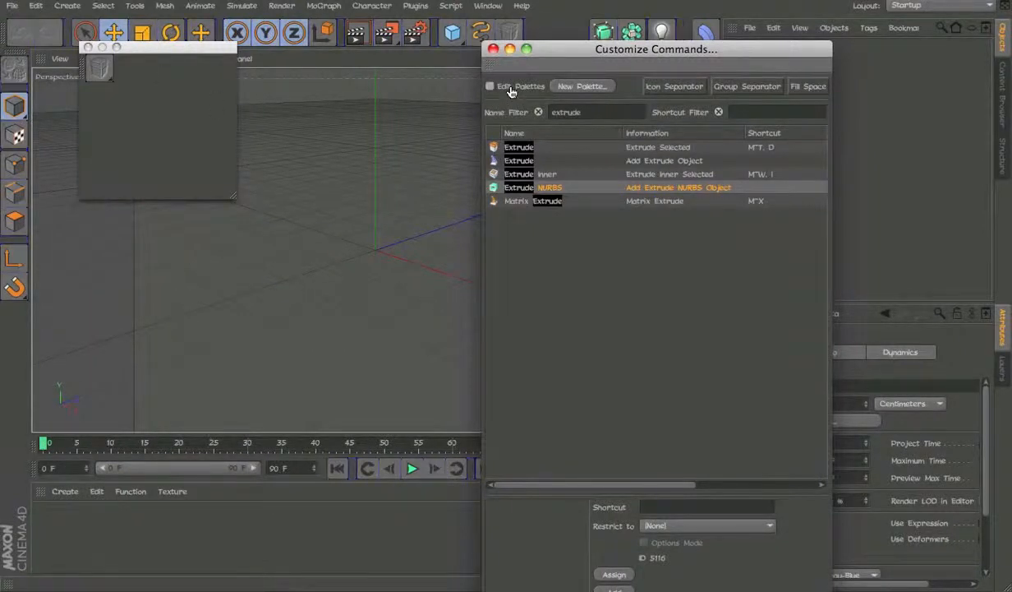
pyautogui.click(99, 69)
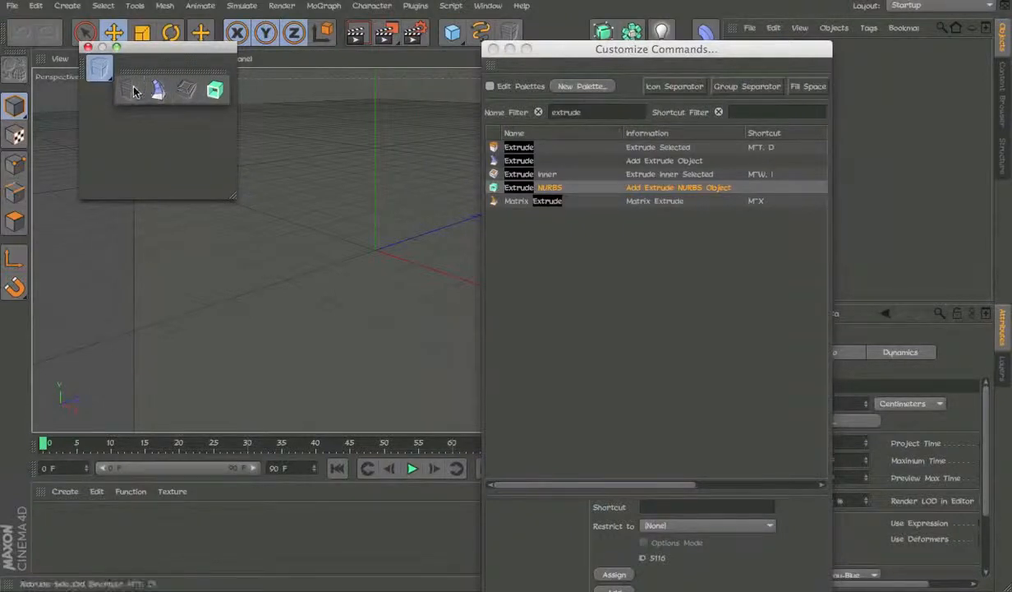
# Turn palette editing back on and close both the extrude palette and the Customize Commands window.
pyautogui.click(490, 87)
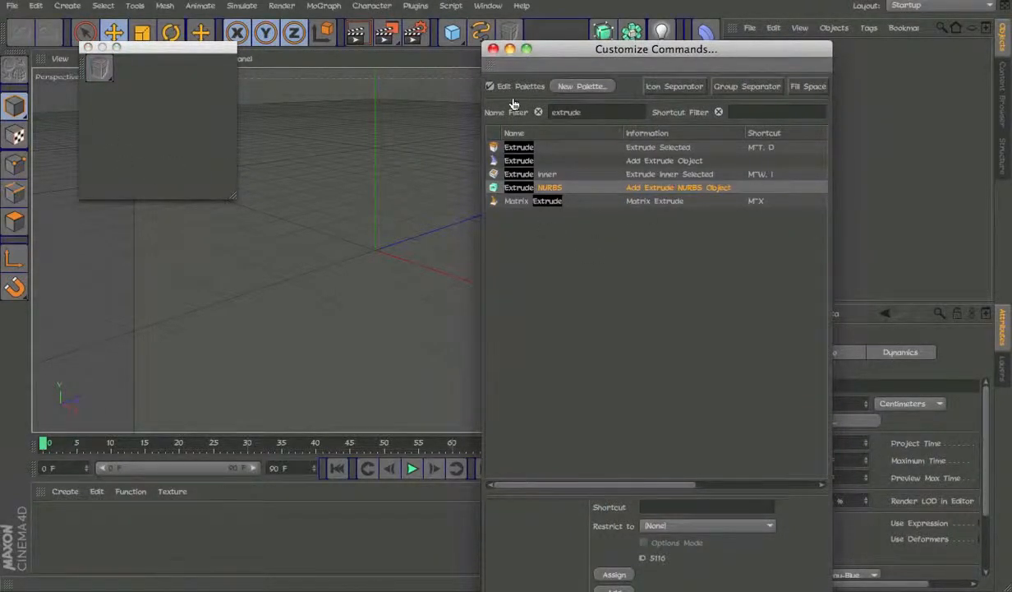
pyautogui.click(88, 47)
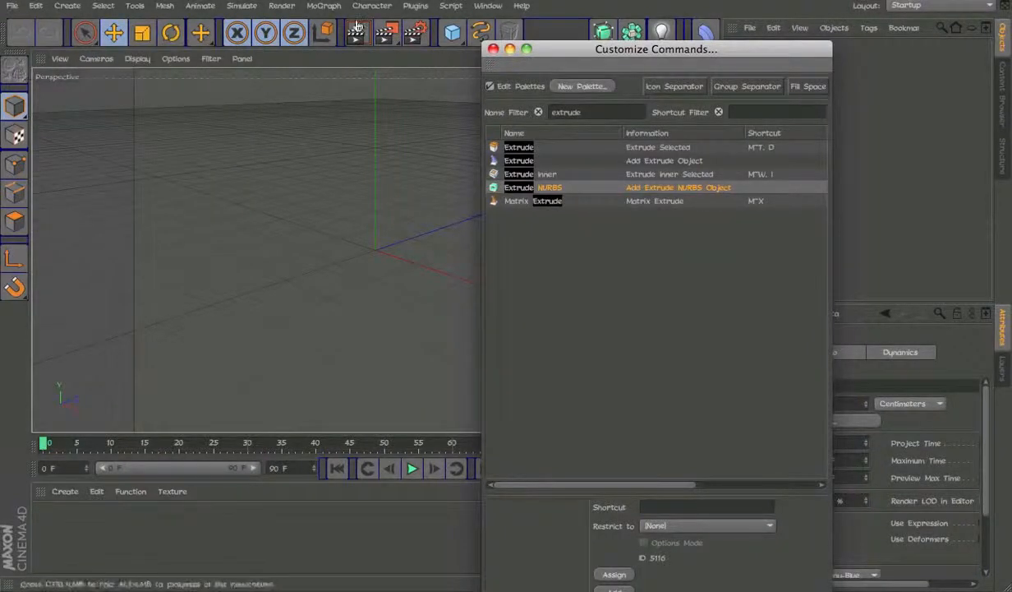
pyautogui.click(492, 49)
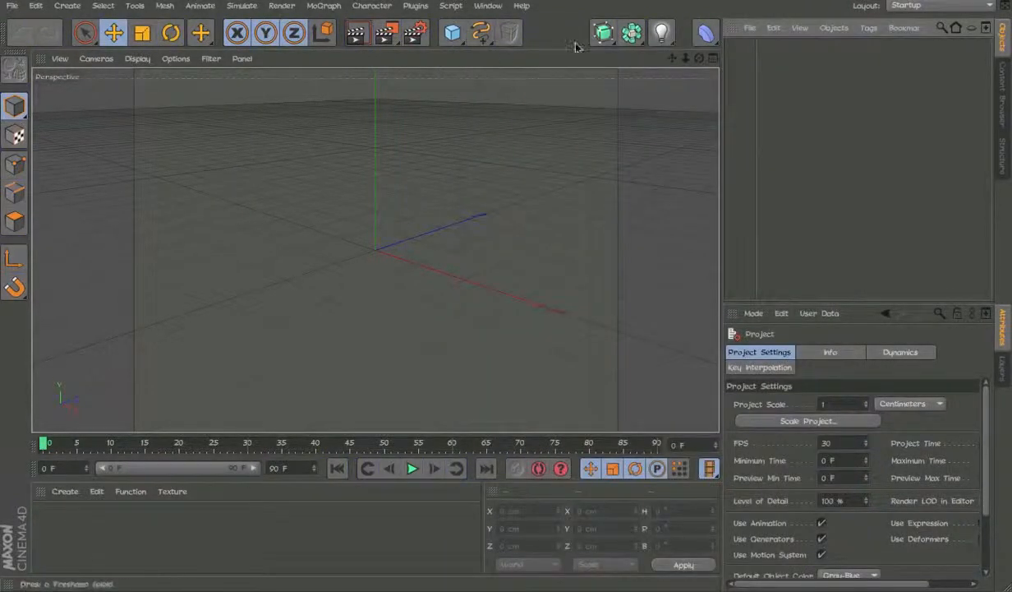
# Undock the Objects manager from the layout and close its floating window.
pyautogui.click(733, 29)
pyautogui.click(744, 40)
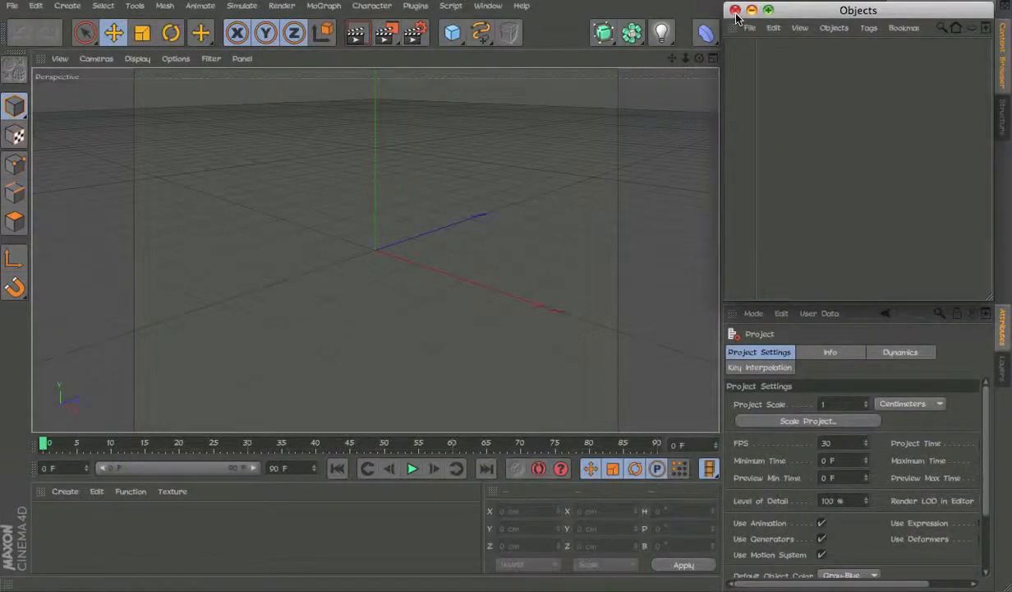
pyautogui.click(735, 10)
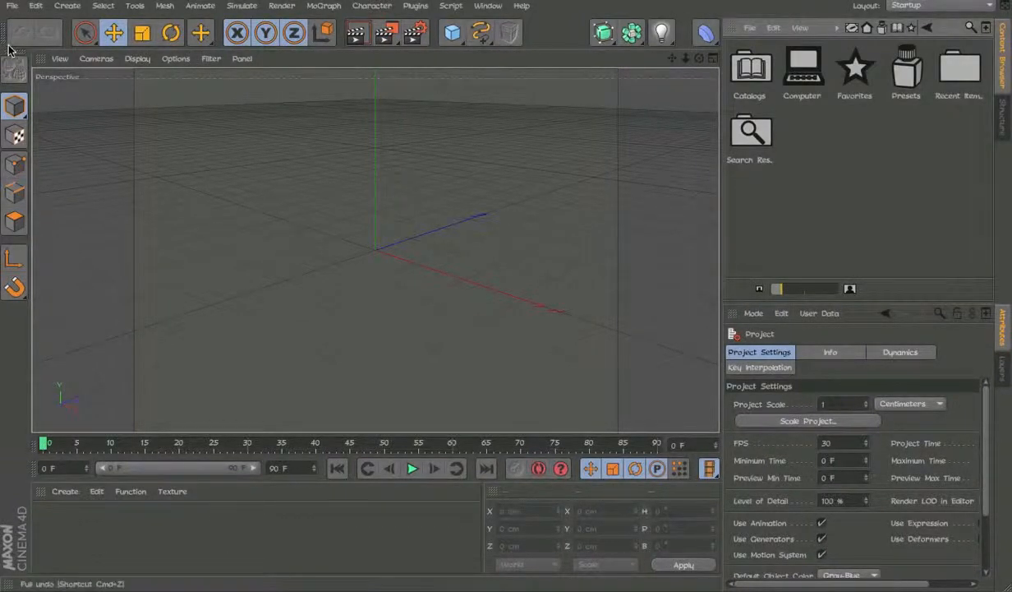
# Convert the main command palette above the viewport into a tab.
pyautogui.click(1005, 367)
pyautogui.click(1006, 332)
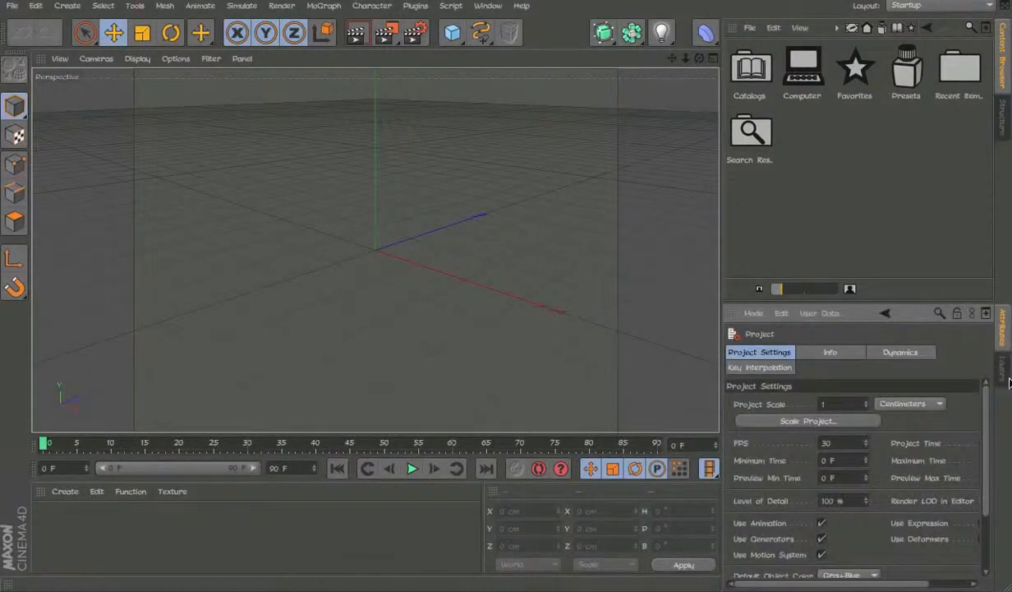
pyautogui.rightClick(15, 39)
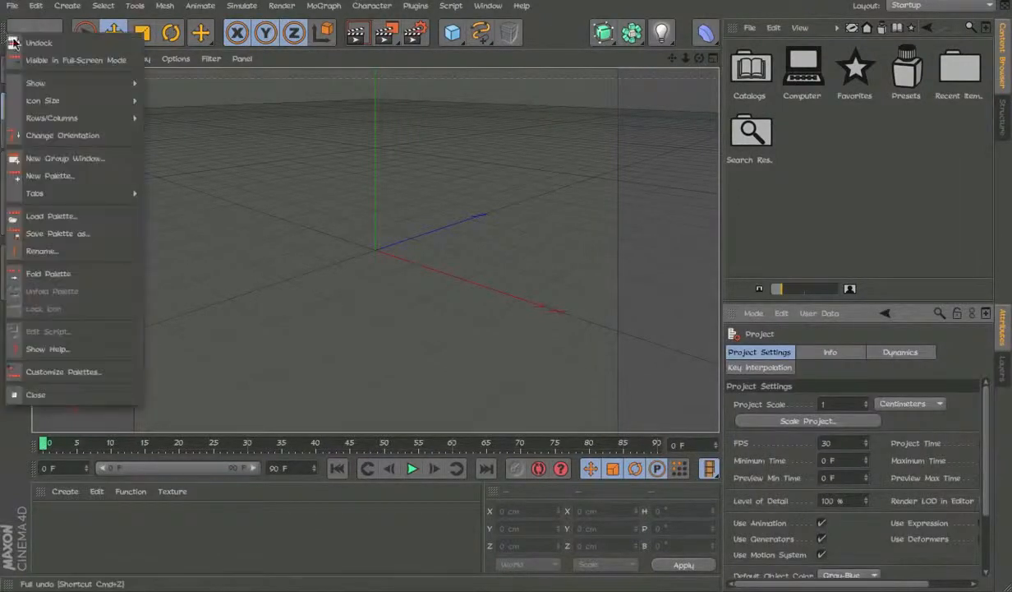
pyautogui.click(160, 190)
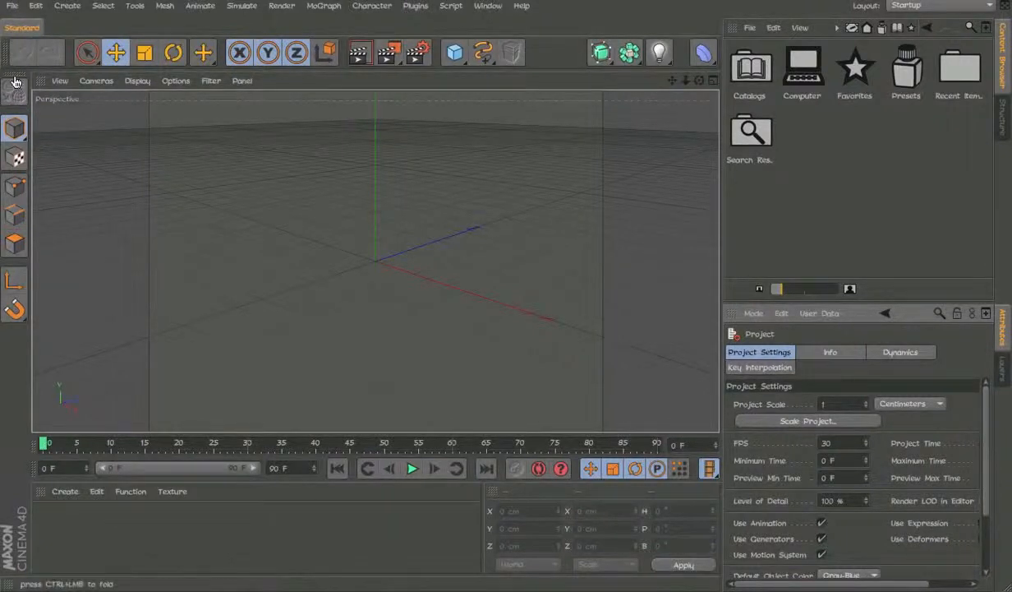
# Create a new palette and add both 1 FPS playback rate commands and the 100 FPS playback rate command to it.
pyautogui.click(488, 6)
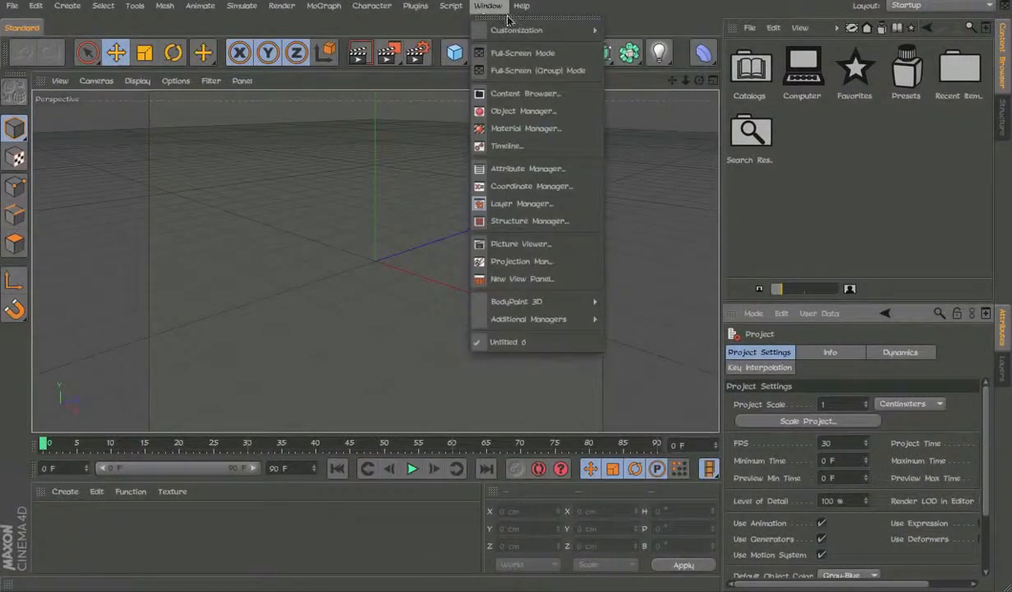
pyautogui.moveTo(526, 27)
pyautogui.click(629, 31)
pyautogui.click(582, 55)
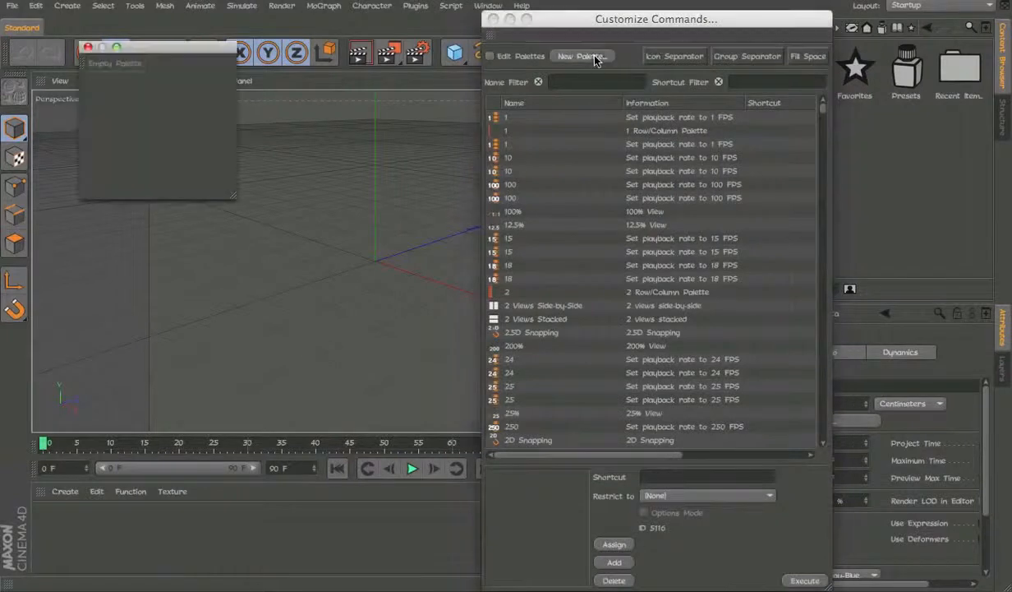
pyautogui.moveTo(504, 125); pyautogui.dragTo(97, 70)
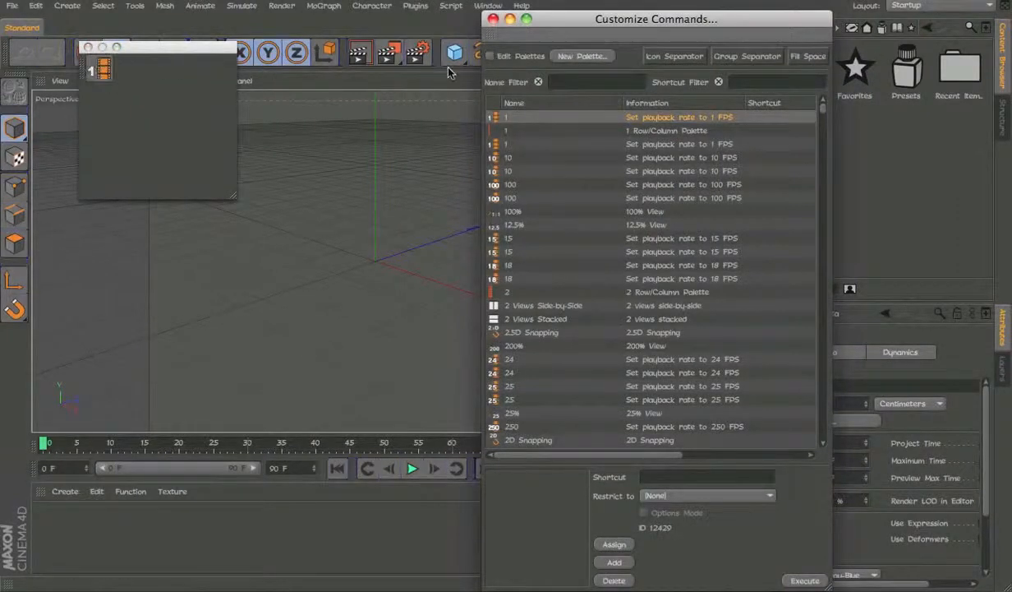
pyautogui.click(529, 144)
pyautogui.moveTo(529, 141); pyautogui.dragTo(122, 71)
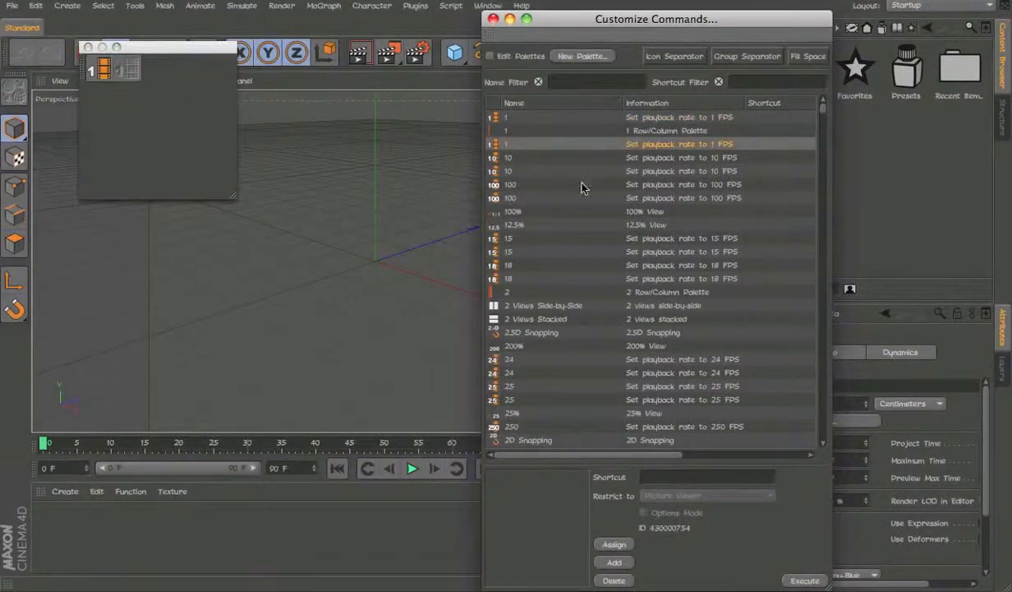
pyautogui.moveTo(583, 185); pyautogui.dragTo(215, 85)
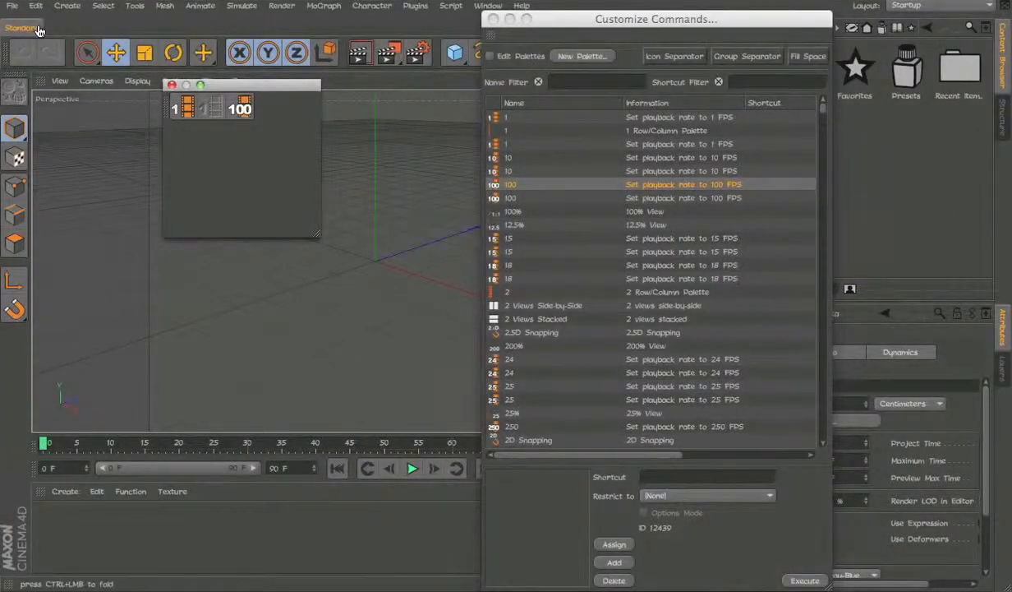
# Dock the new playback rate palette as a tab beside the Standard tab above the viewport.
pyautogui.moveTo(39, 31); pyautogui.dragTo(63, 31)
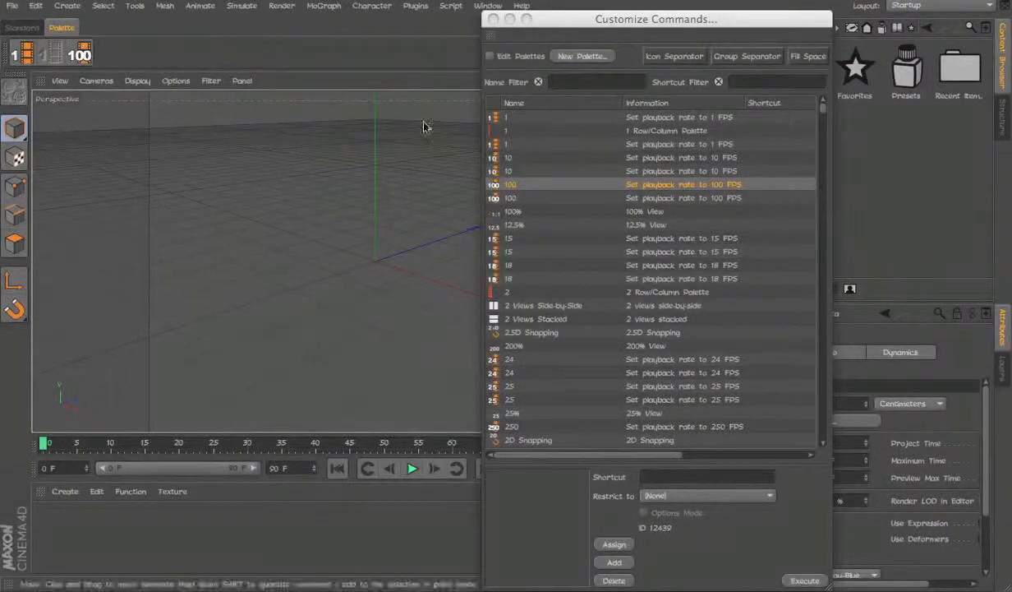
pyautogui.click(518, 59)
pyautogui.click(57, 28)
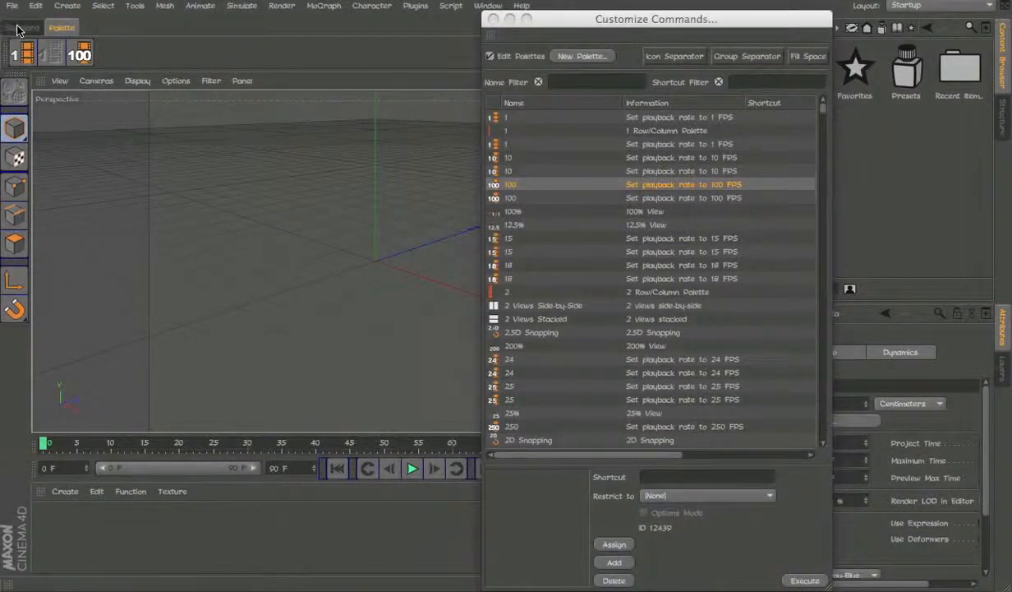
pyautogui.click(490, 56)
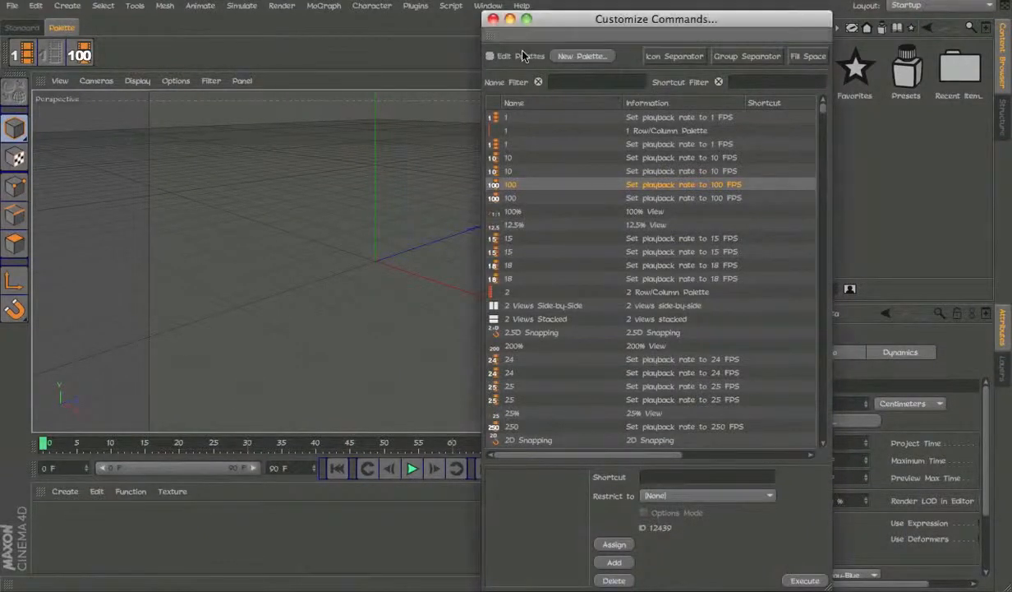
# Move the Palette tab ahead of the Standard tab and close the Customize Commands window.
pyautogui.click(66, 28)
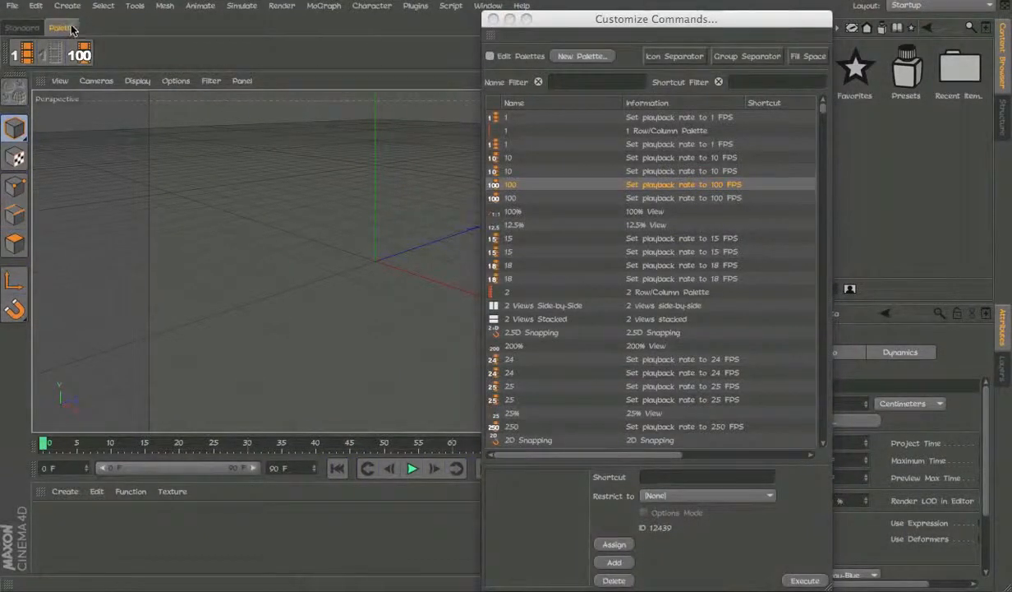
pyautogui.click(7, 29)
pyautogui.click(7, 27)
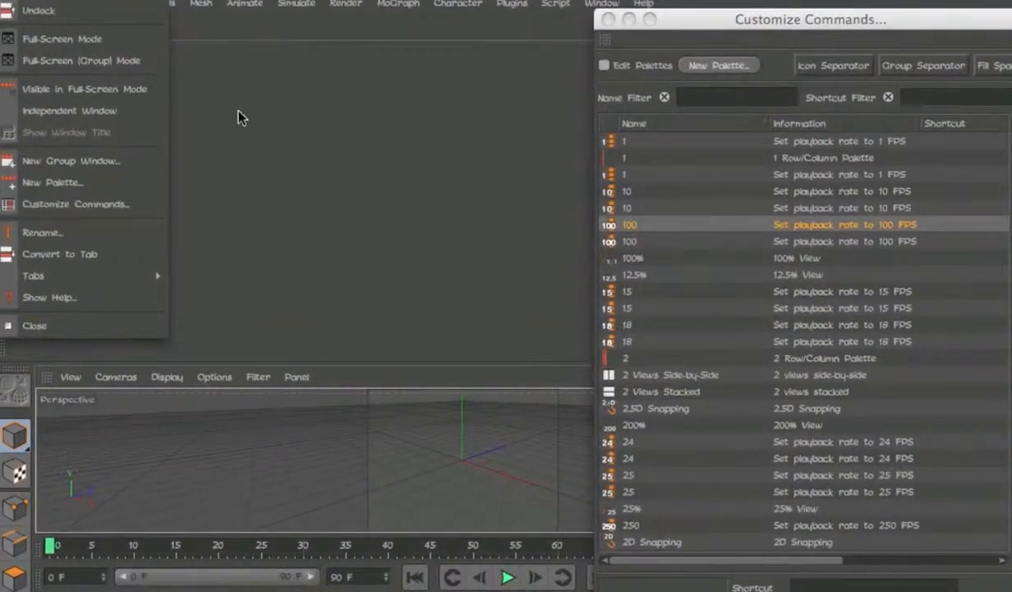
pyautogui.click(338, 156)
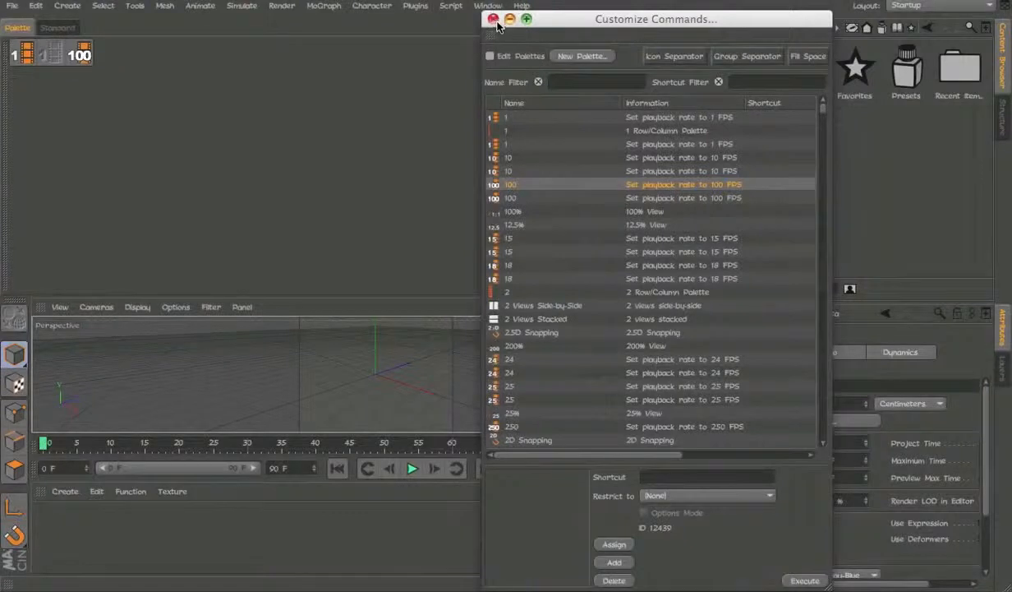
pyautogui.click(494, 18)
pyautogui.click(487, 6)
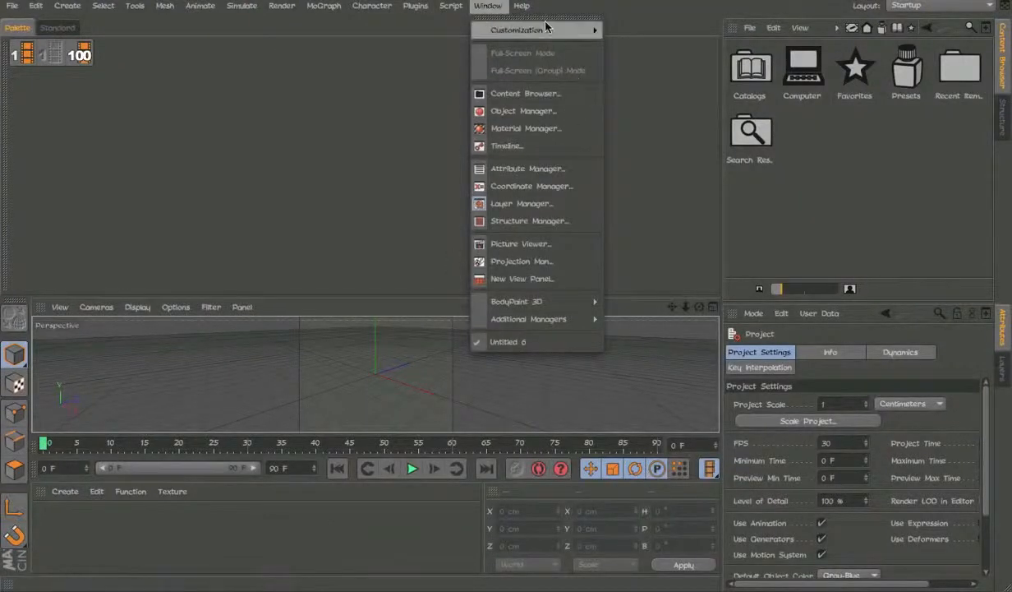
pyautogui.moveTo(567, 30)
pyautogui.moveTo(649, 100)
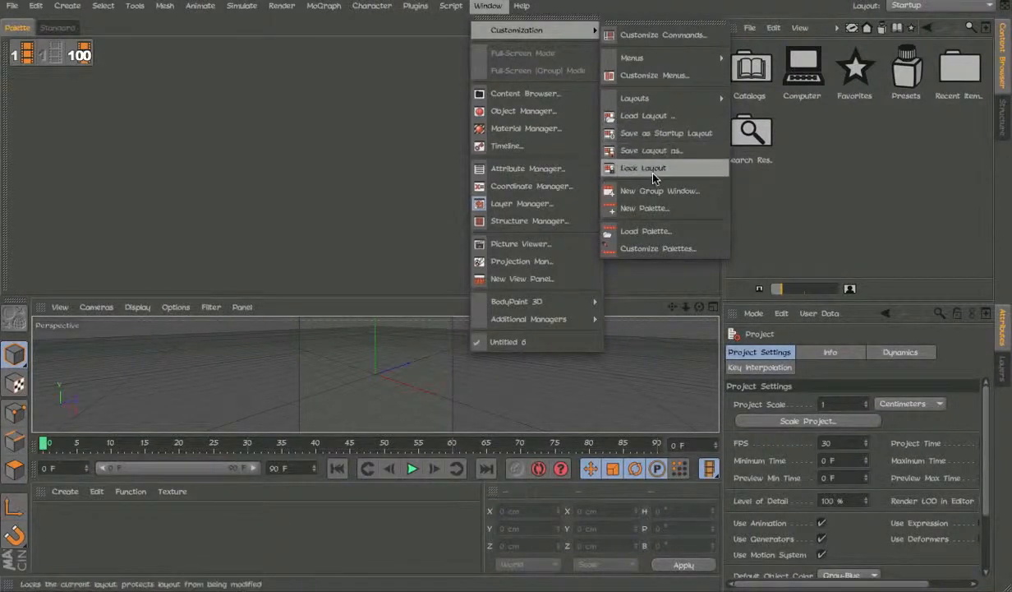
pyautogui.click(647, 151)
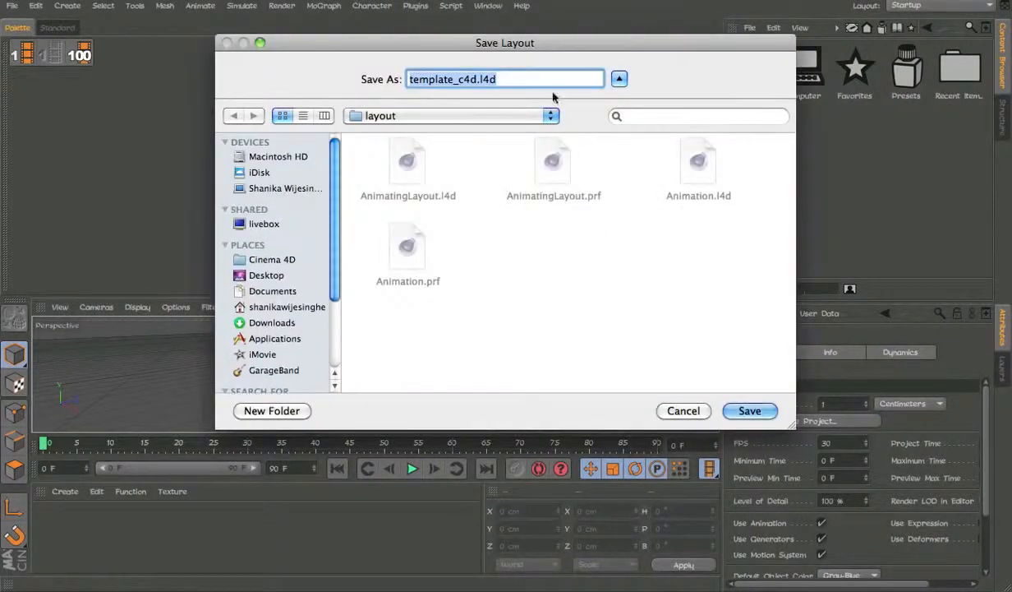
pyautogui.click(684, 411)
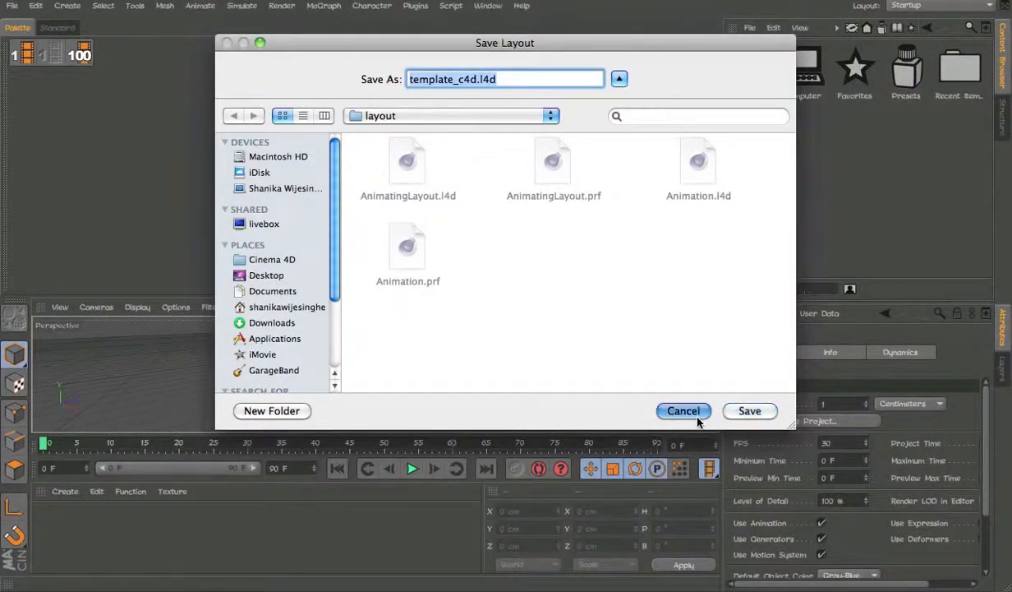
# Switch the interface to the Animation (User) layout.
pyautogui.click(917, 11)
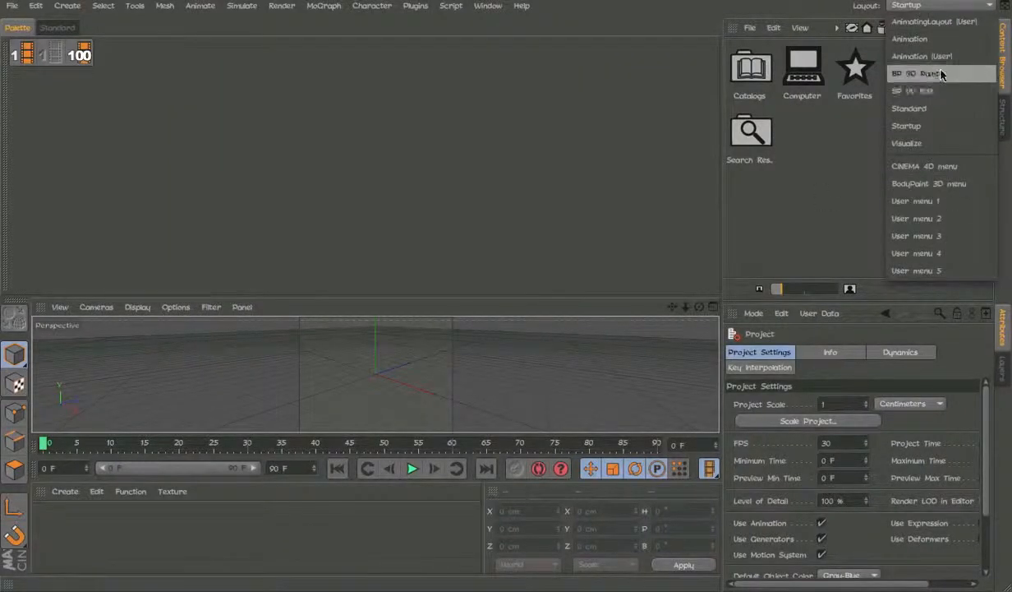
pyautogui.click(899, 52)
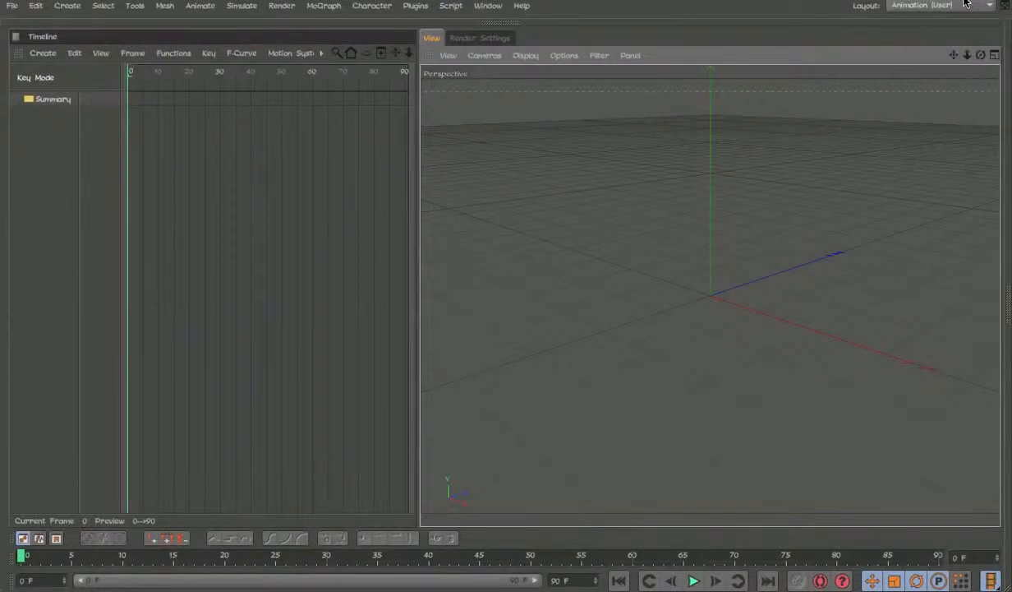
pyautogui.click(936, 5)
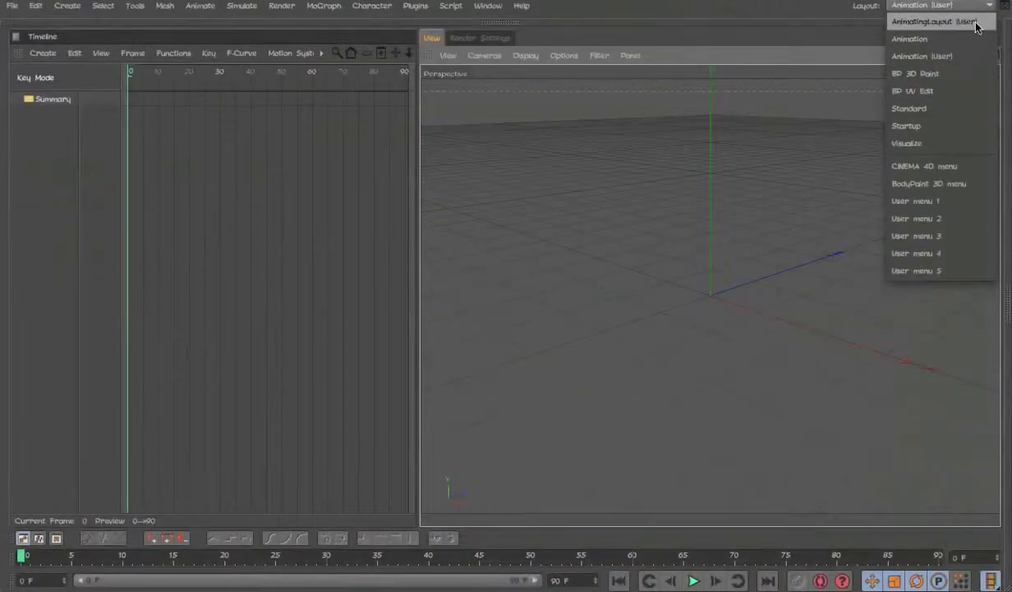
pyautogui.click(964, 10)
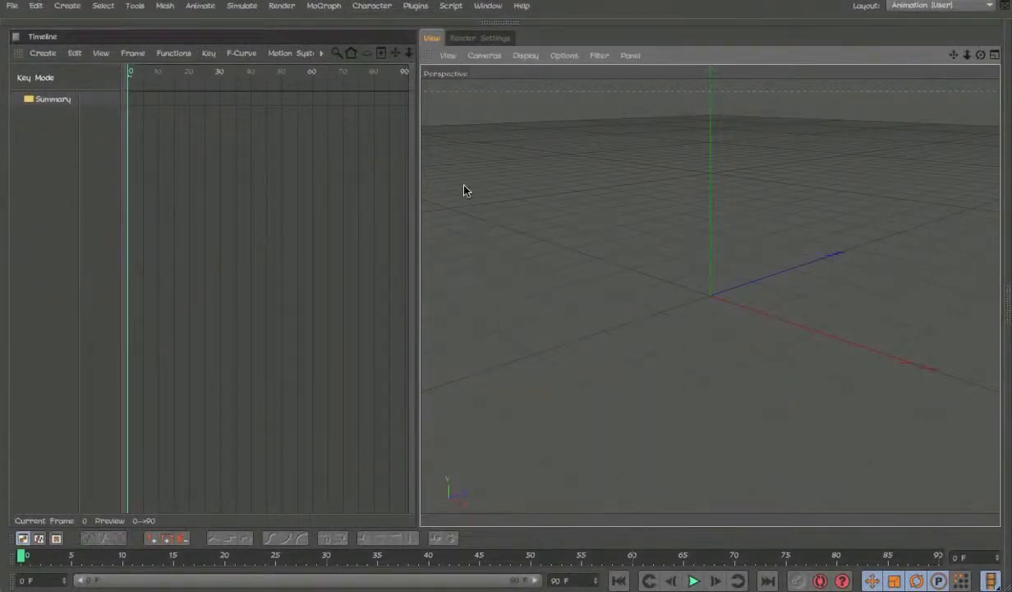
pyautogui.click(263, 189)
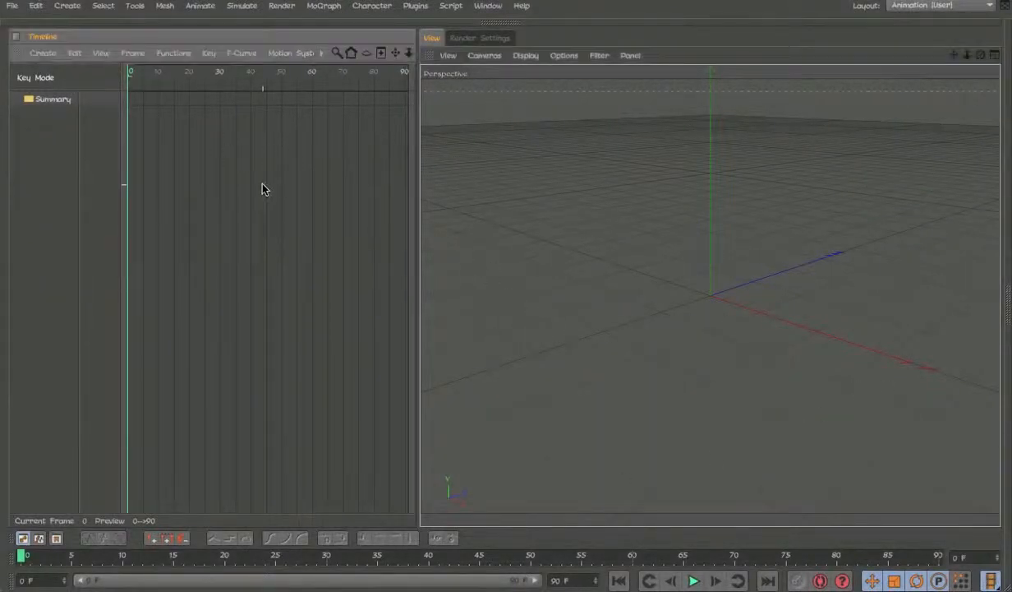
pyautogui.click(7, 54)
pyautogui.click(10, 59)
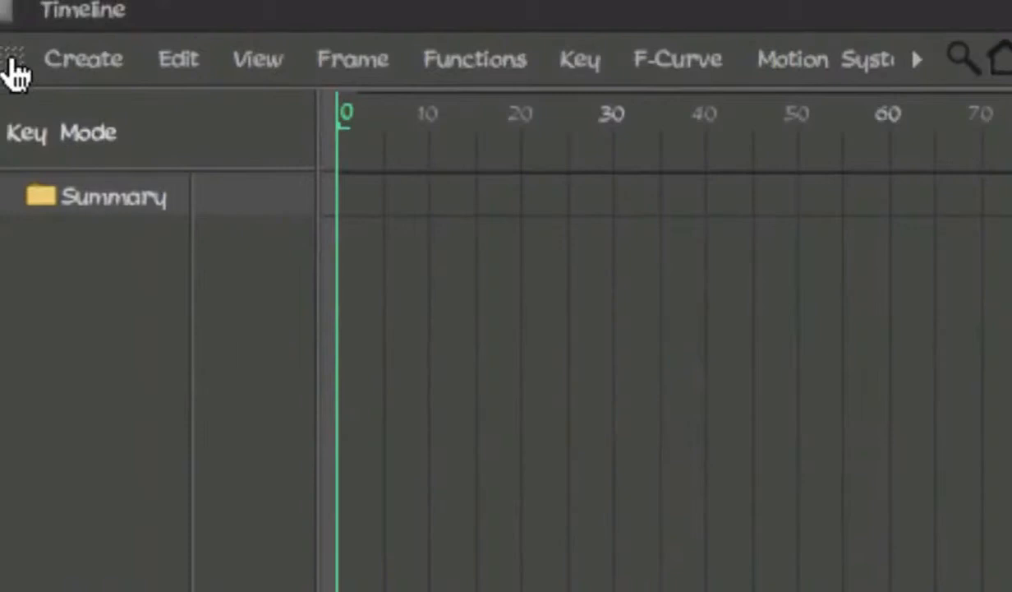
pyautogui.click(20, 58)
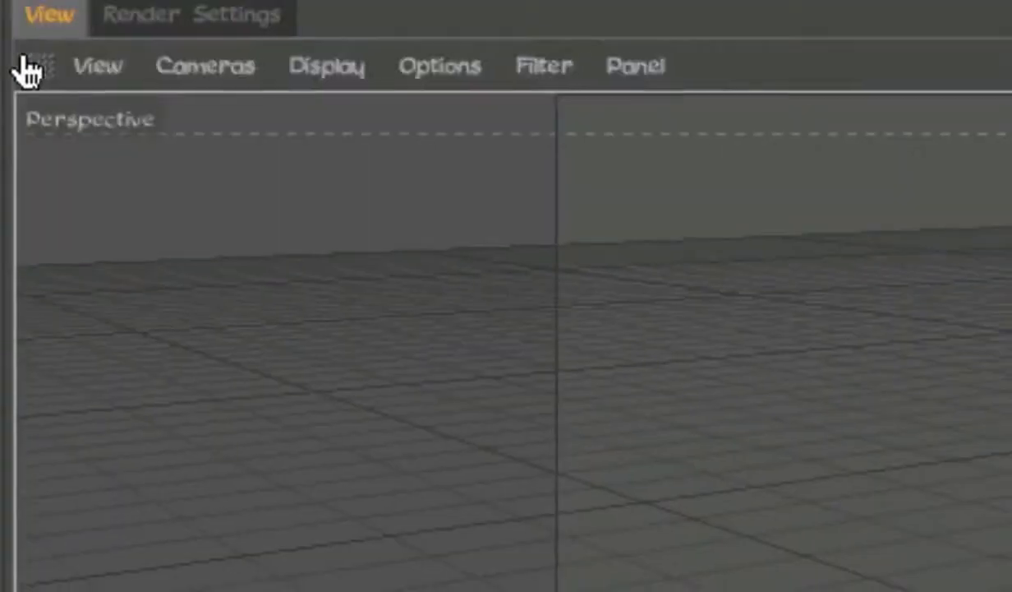
# Show the Render Settings tab docked beside the viewport, and return the interface to the Startup layout.
pyautogui.click(17, 184)
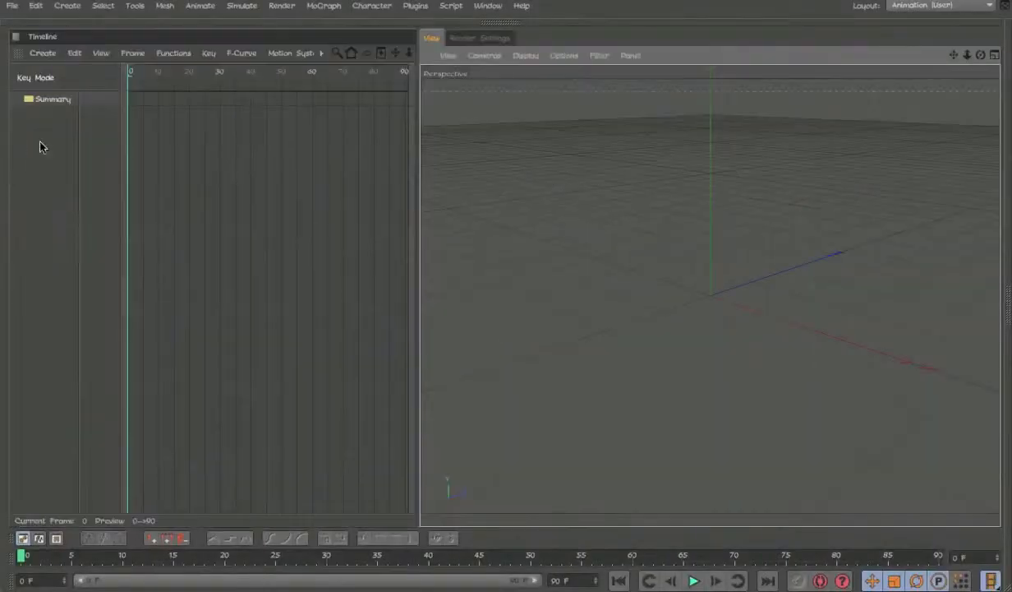
pyautogui.click(15, 56)
pyautogui.click(16, 91)
pyautogui.click(491, 39)
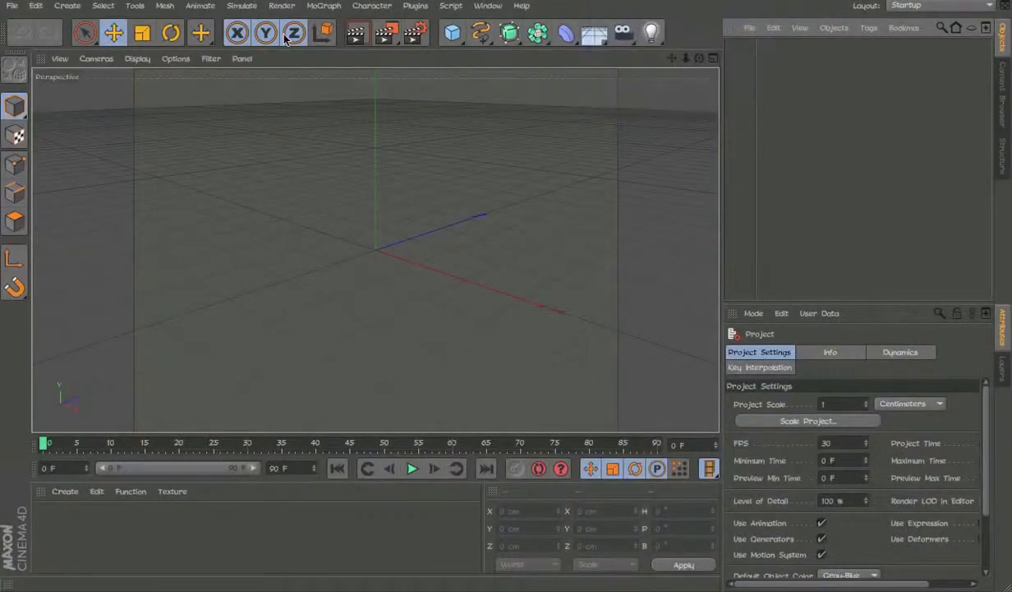
# Add a default cube to the scene and open the settings for all four viewports with Configure All.
pyautogui.click(493, 6)
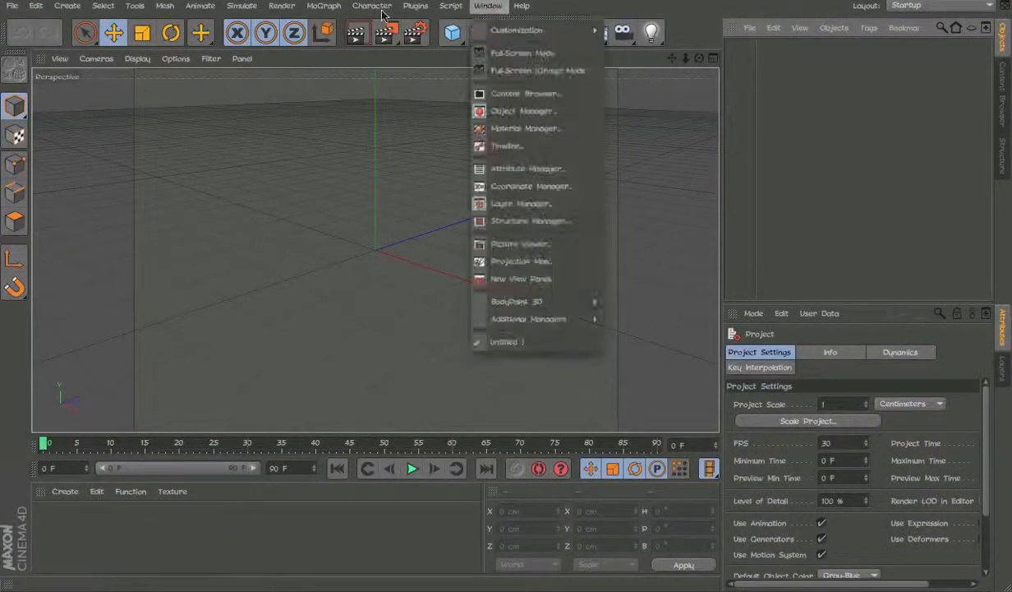
pyautogui.press('Escape')
pyautogui.click(183, 56)
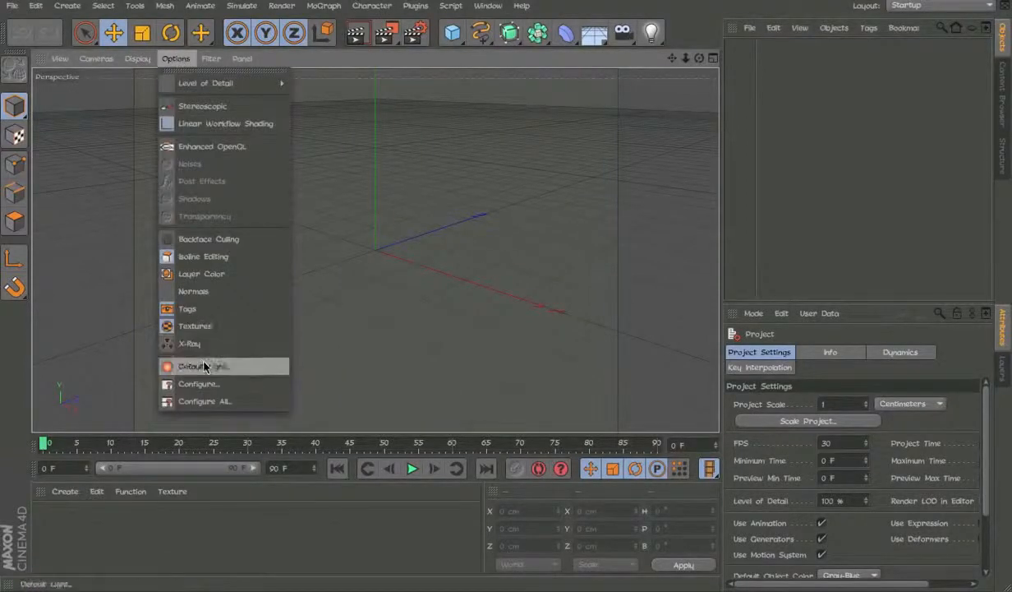
pyautogui.press('Escape')
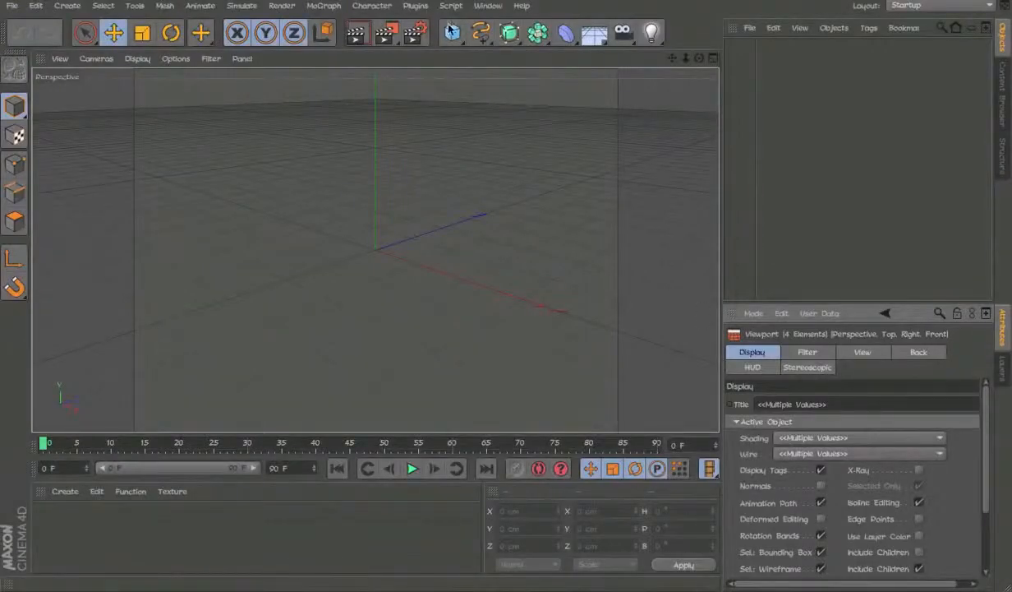
pyautogui.click(451, 30)
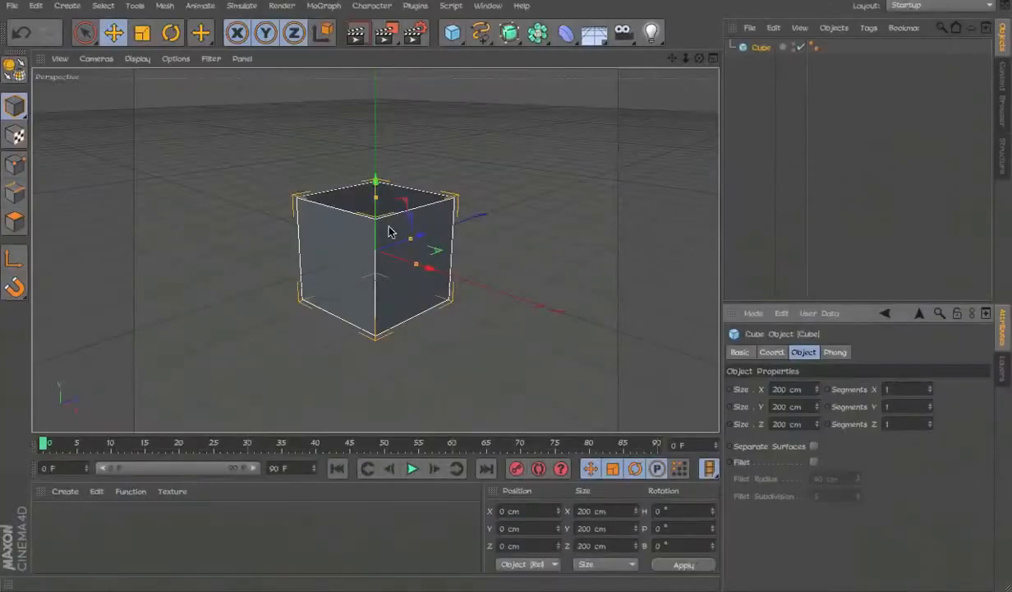
pyautogui.click(137, 58)
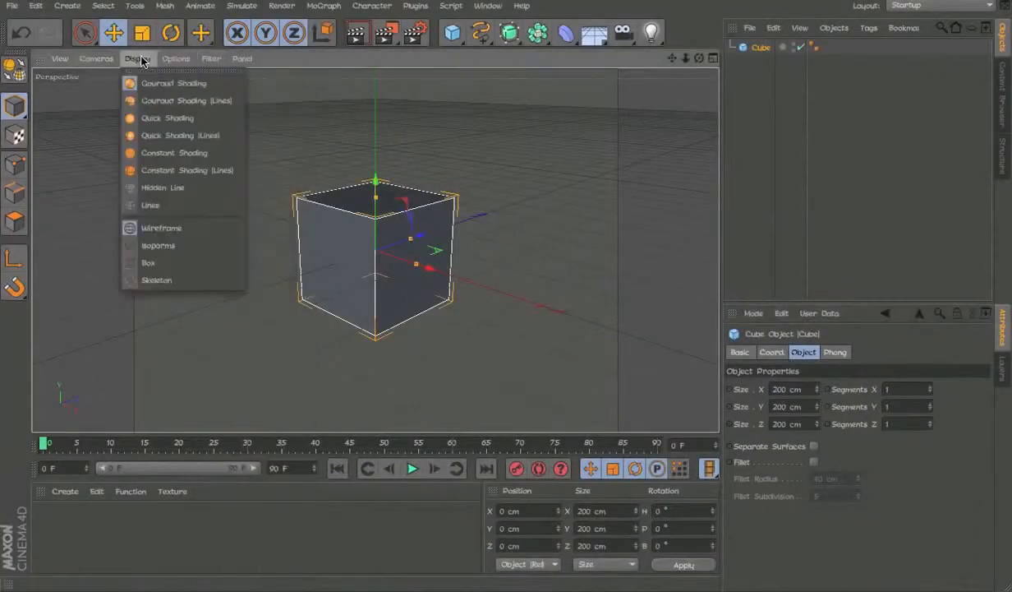
pyautogui.moveTo(173, 59)
pyautogui.click(203, 401)
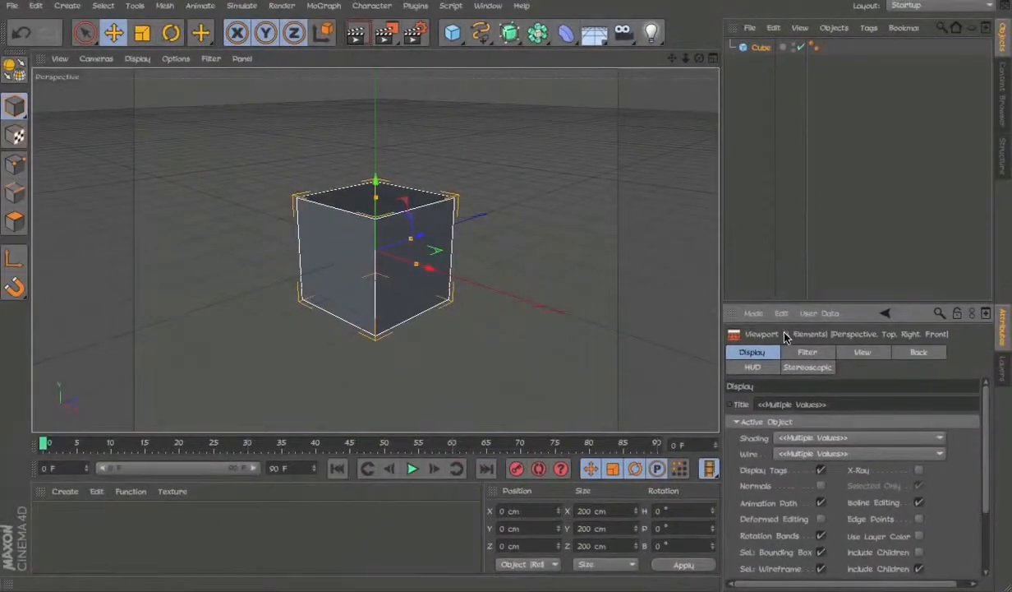
# Toggle the Grid in the filter settings of all viewports.
pyautogui.click(730, 275)
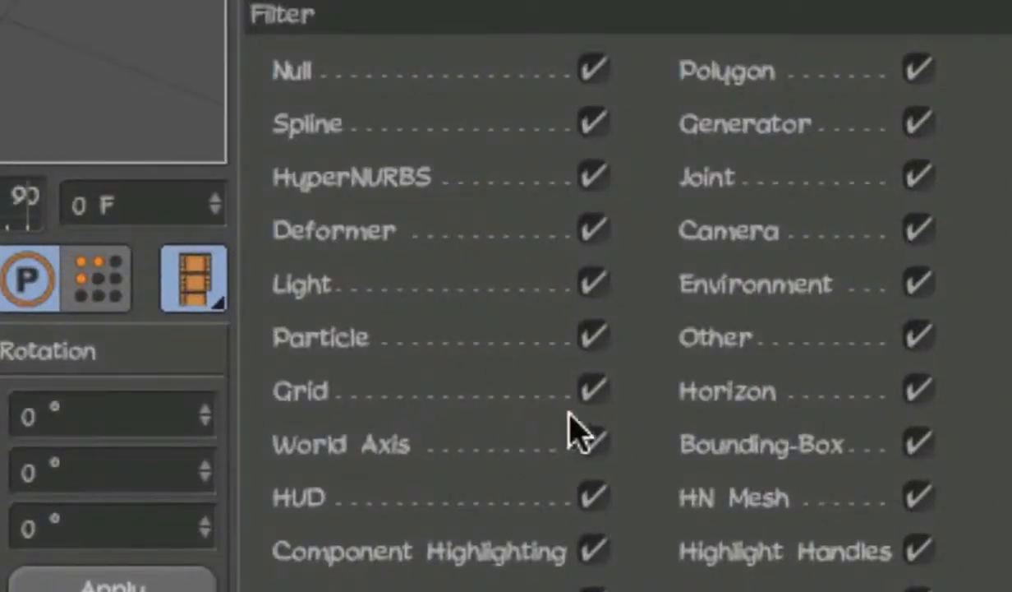
pyautogui.click(592, 392)
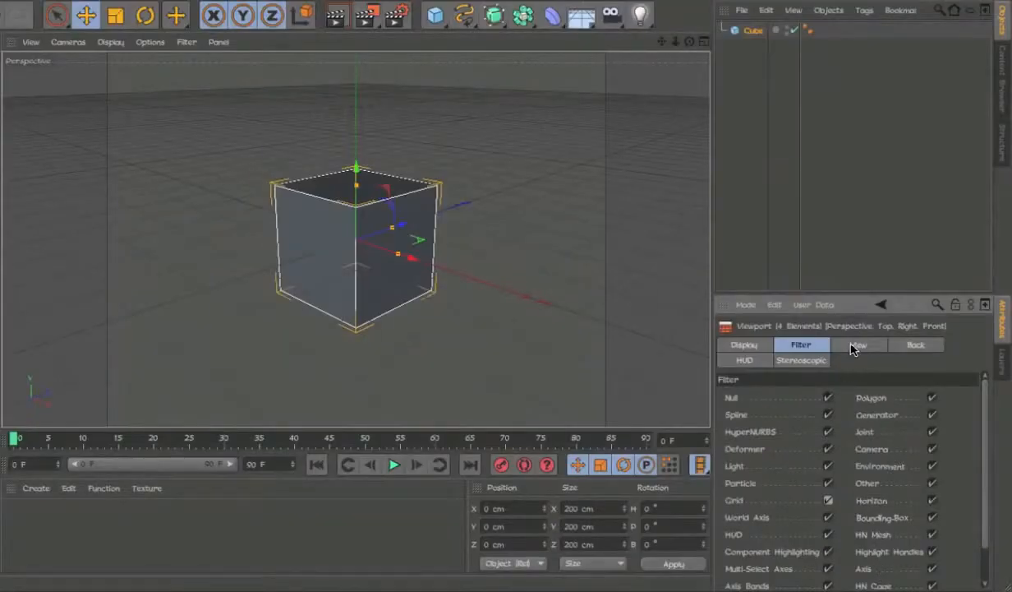
# Try an Axes Scale of 122 % in the viewports' View settings, reset it to default, and set it to 75 %.
pyautogui.click(853, 345)
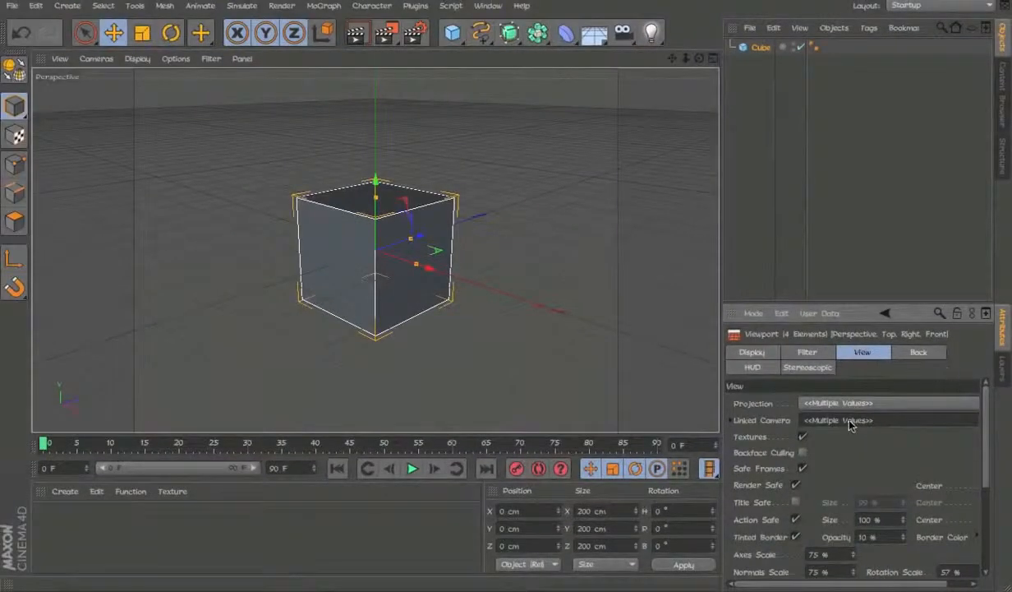
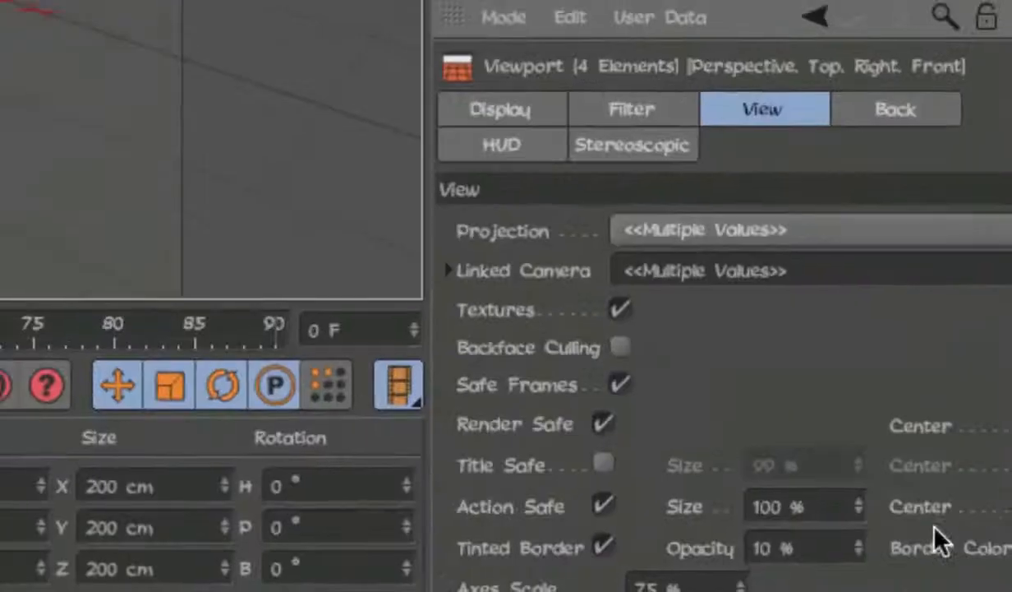
pyautogui.scroll(-5, 875, 357)
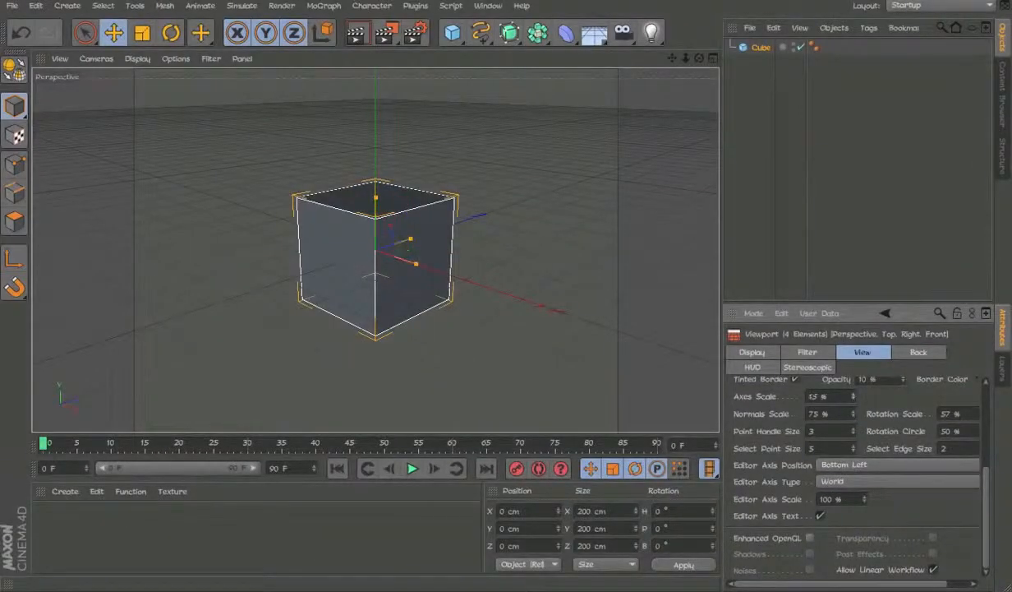
pyautogui.moveTo(853, 396)
pyautogui.mouseDown()
pyautogui.moveTo(853, 366)
pyautogui.moveTo(853, 386)
pyautogui.mouseUp()
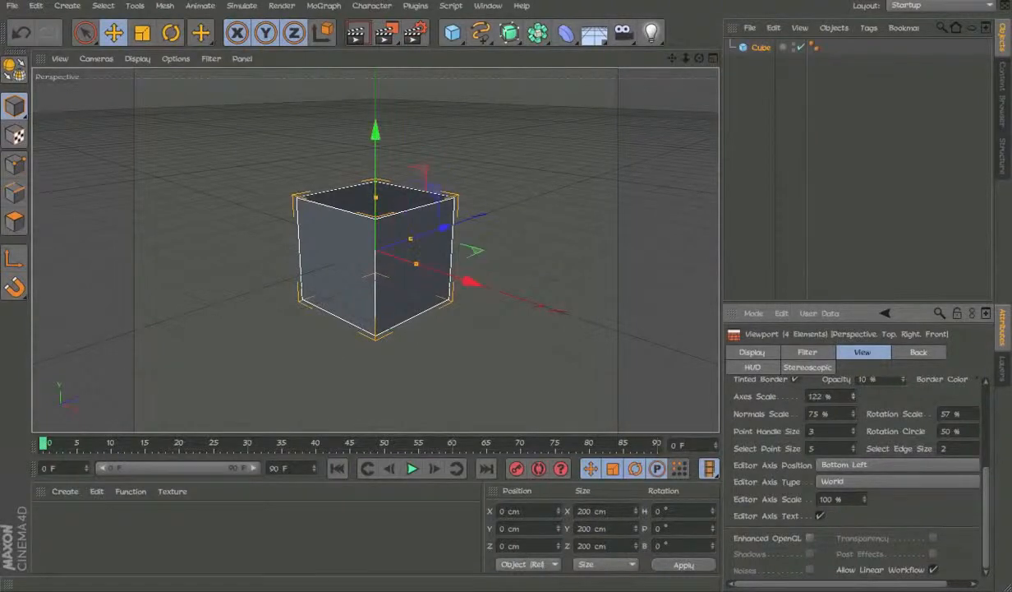
pyautogui.rightClick(771, 398)
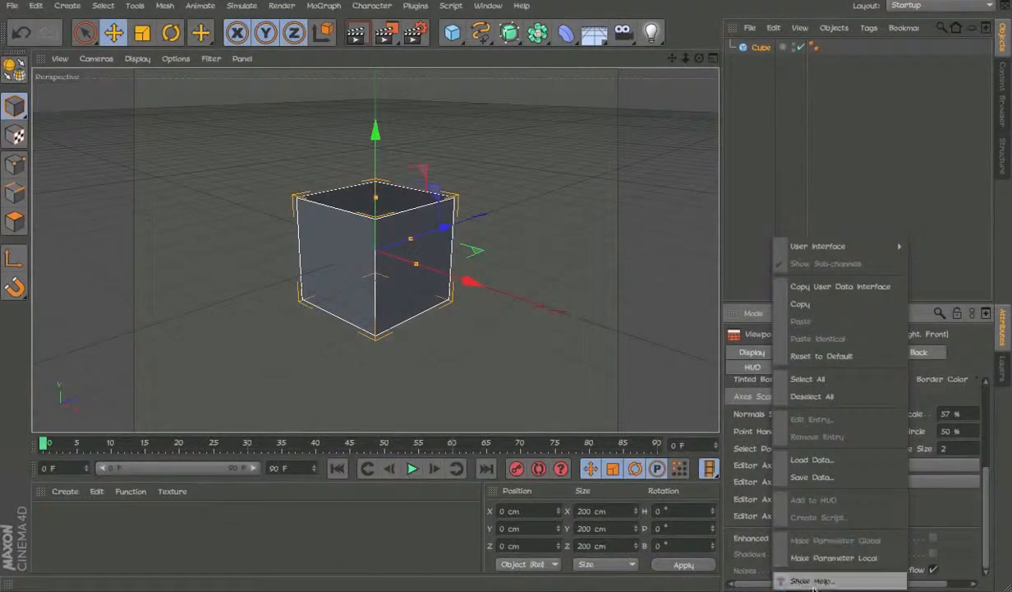
pyautogui.click(820, 356)
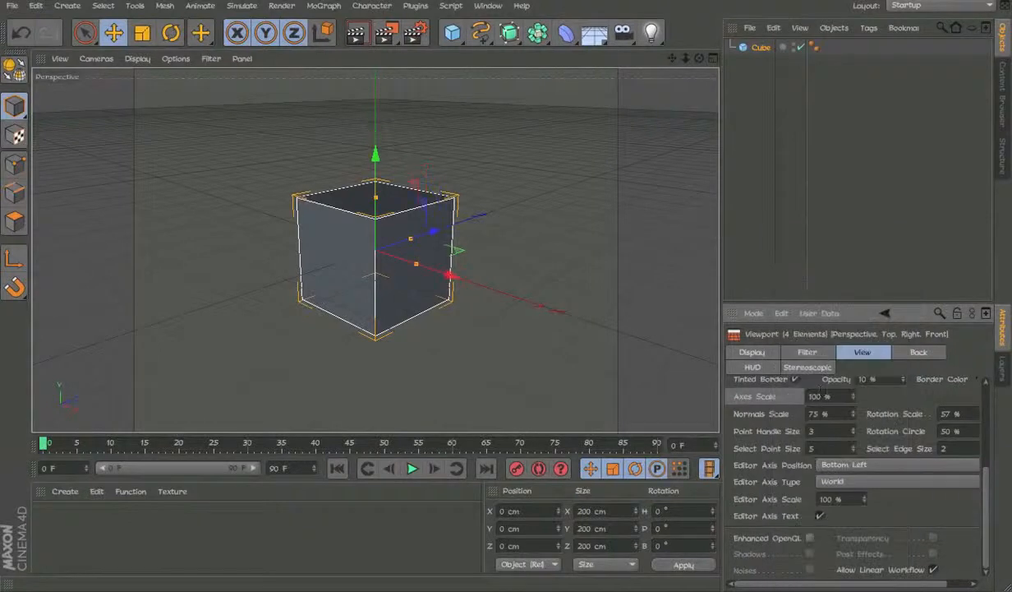
pyautogui.write('75')
pyautogui.press('Return')
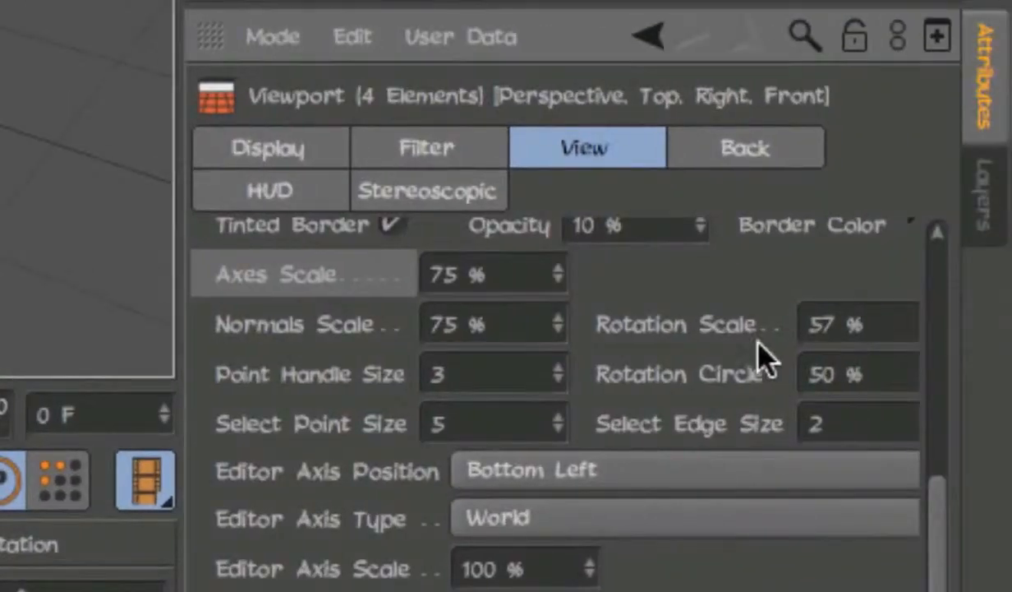
# Toggle the Action Safe frame, set its size to 82 %, and enable the Title Safe frame.
pyautogui.scroll(5, 759, 361)
pyautogui.scroll(-2, 759, 361)
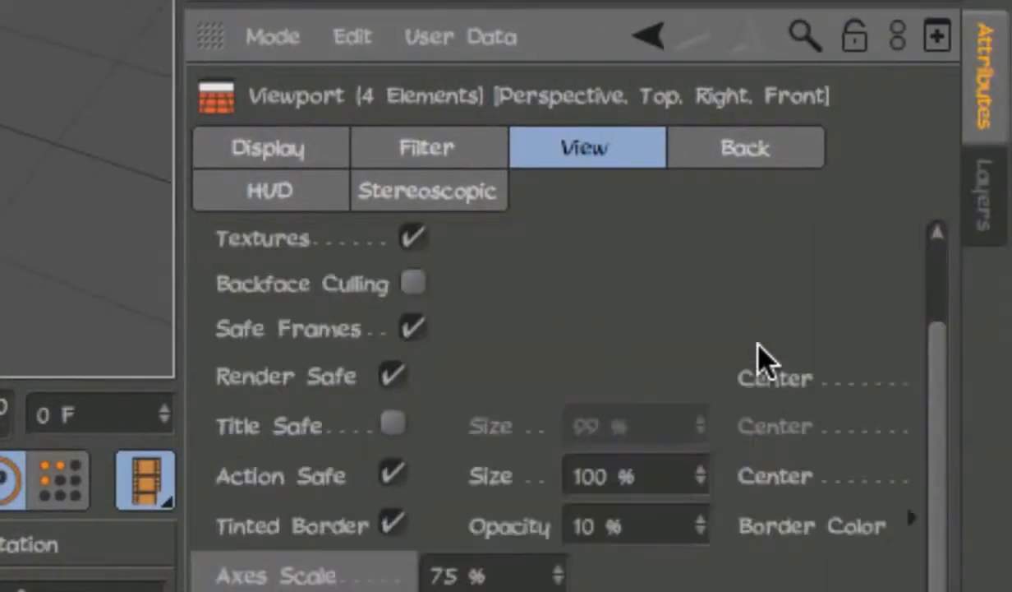
pyautogui.scroll(2, 761, 358)
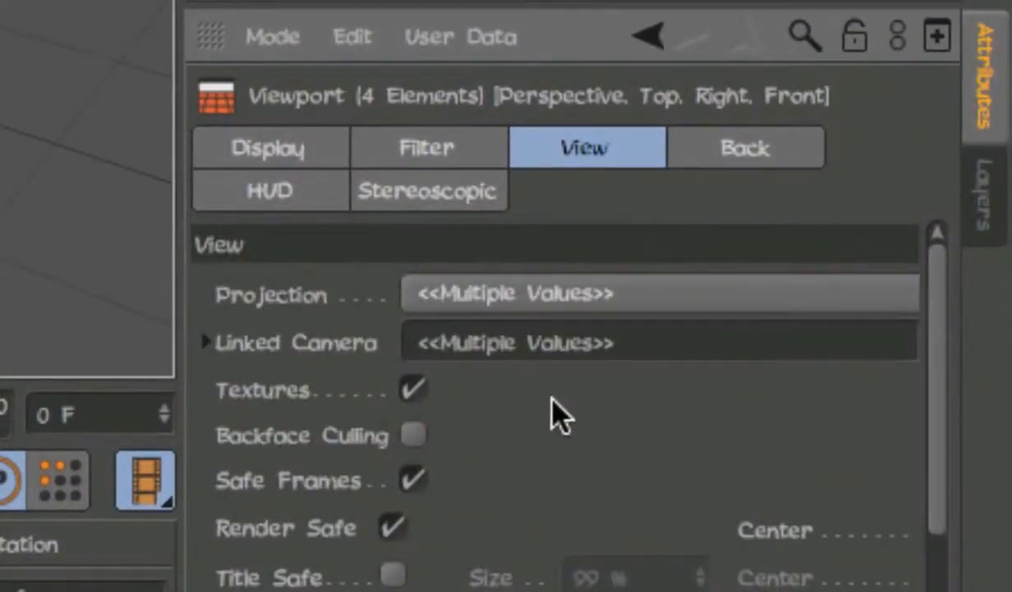
pyautogui.scroll(-3, 310, 425)
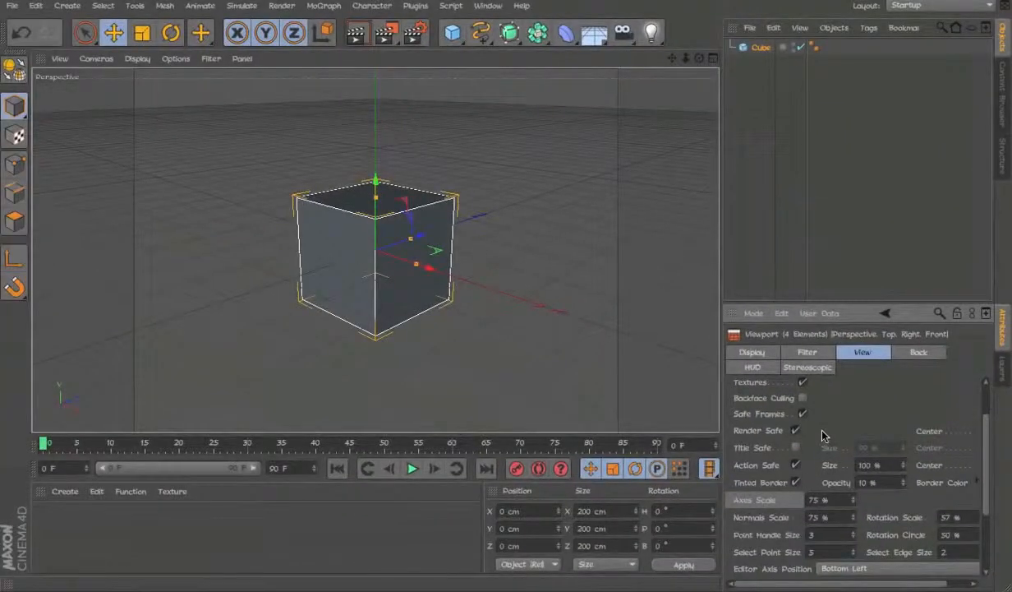
pyautogui.click(795, 465)
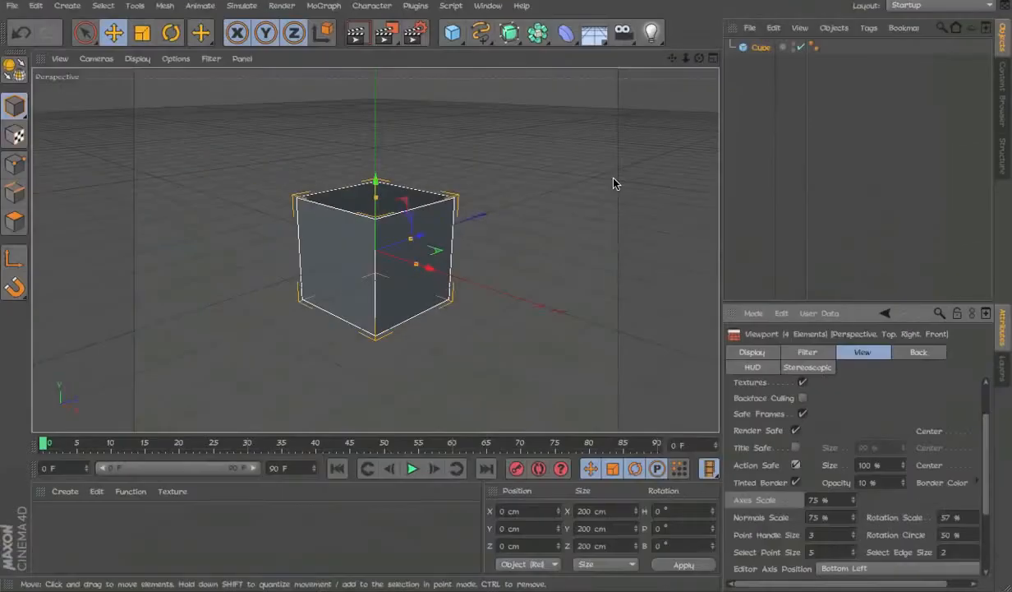
pyautogui.moveTo(903, 467)
pyautogui.mouseDown()
pyautogui.moveTo(902, 501)
pyautogui.moveTo(902, 458)
pyautogui.mouseUp()
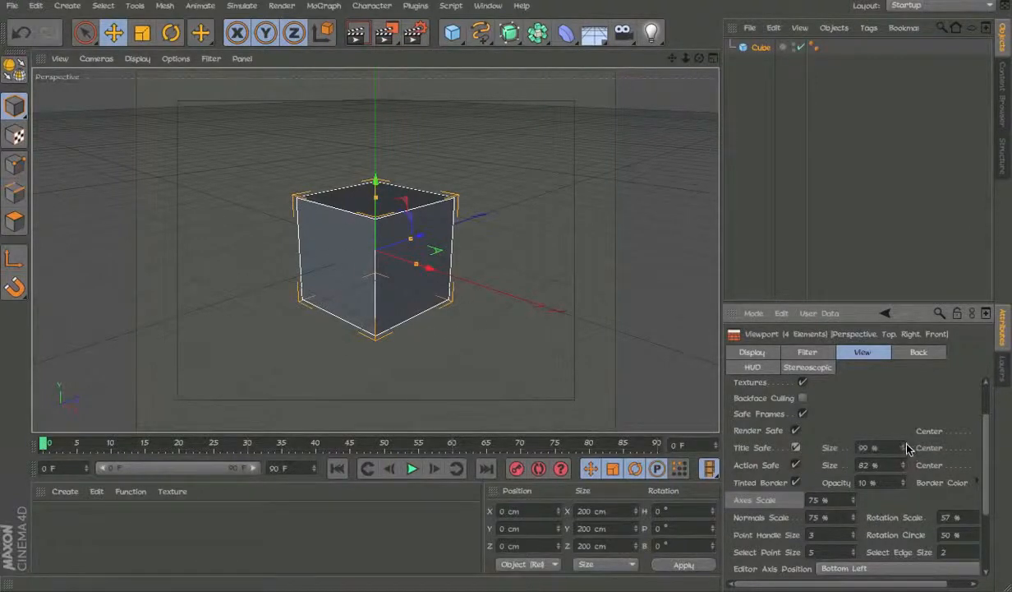
# Set the Title Safe size to 100 %, disable Title Safe, and return the Action Safe size to 100 %.
pyautogui.moveTo(903, 448)
pyautogui.mouseDown()
pyautogui.moveTo(876, 448)
pyautogui.moveTo(913, 448)
pyautogui.mouseUp()
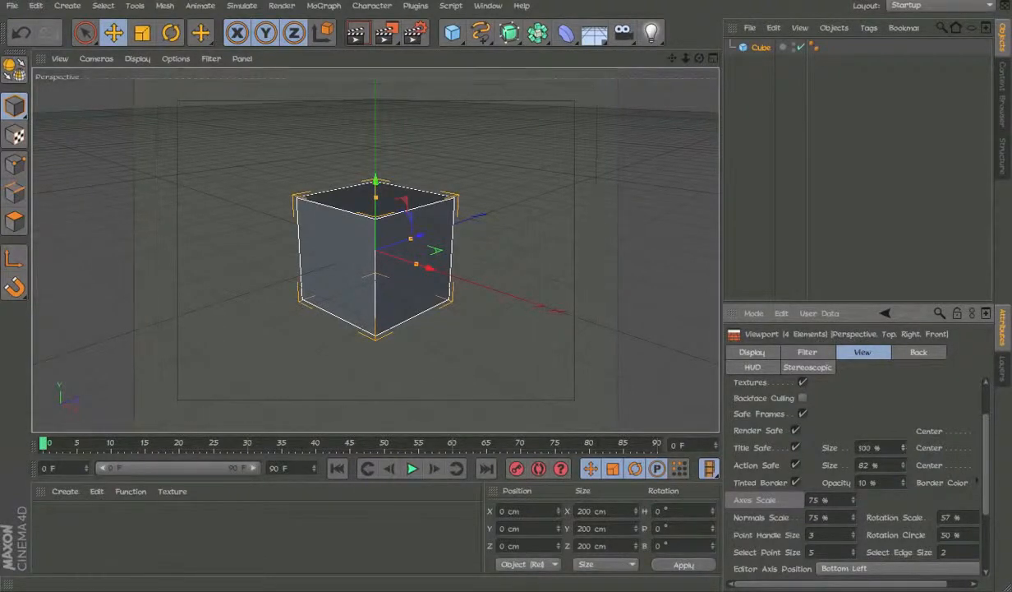
pyautogui.click(796, 448)
pyautogui.moveTo(901, 469); pyautogui.dragTo(916, 468)
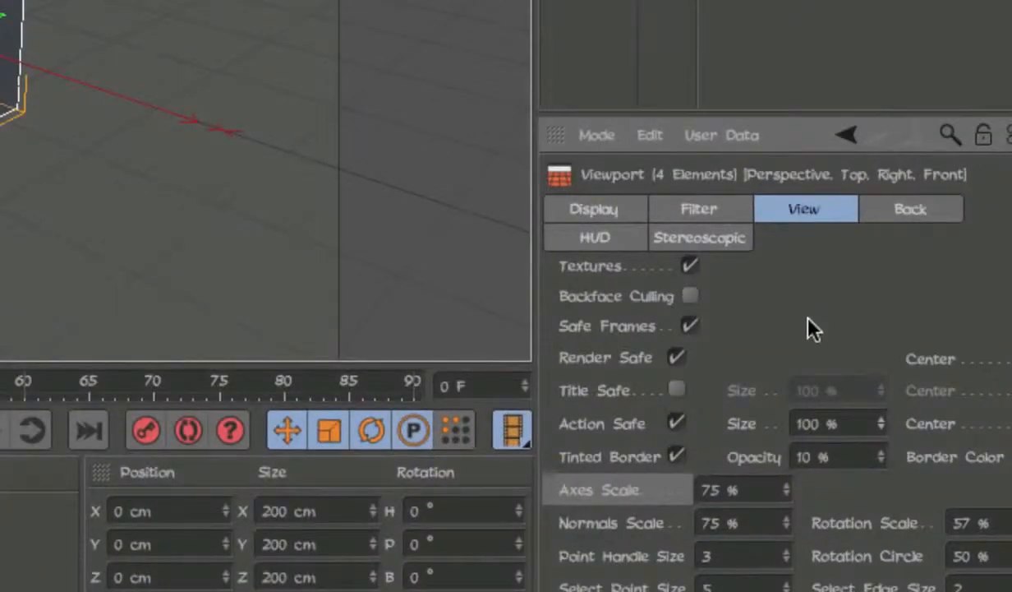
# Change the background opacity in the viewports' HUD settings and reset it to default.
pyautogui.click(632, 237)
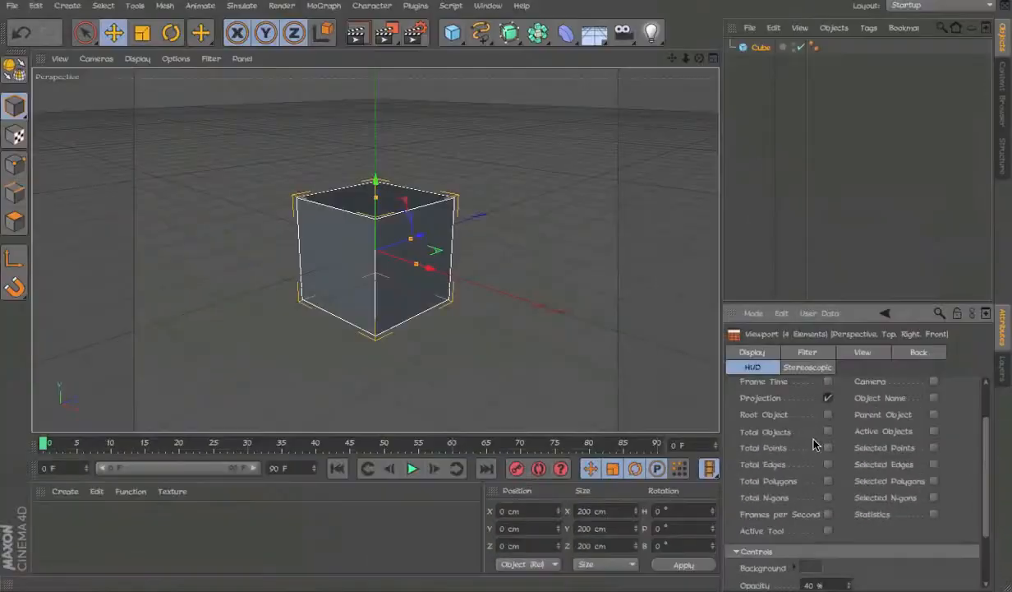
pyautogui.scroll(-2, 854, 431)
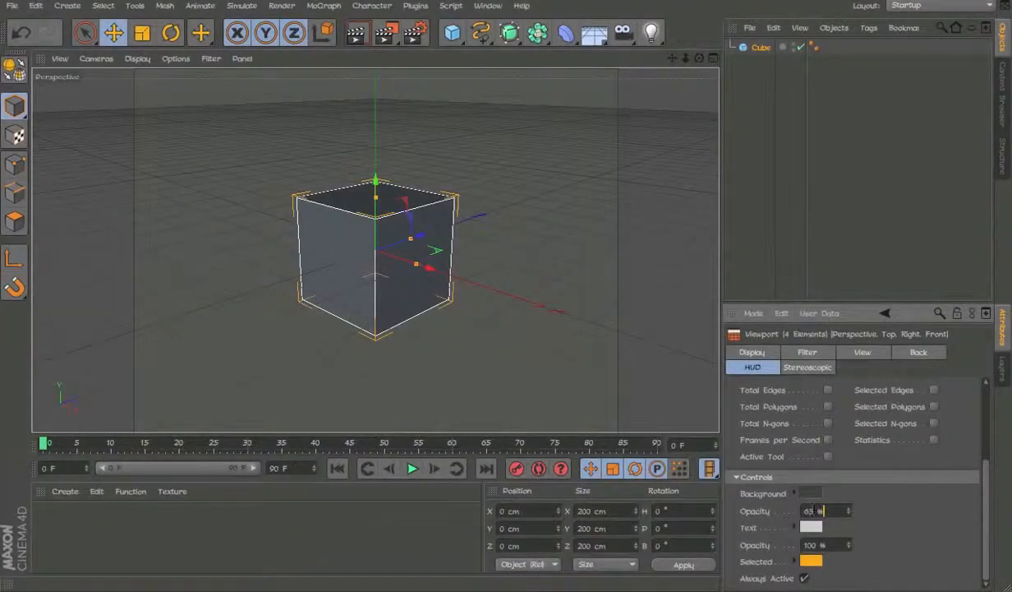
pyautogui.rightClick(762, 520)
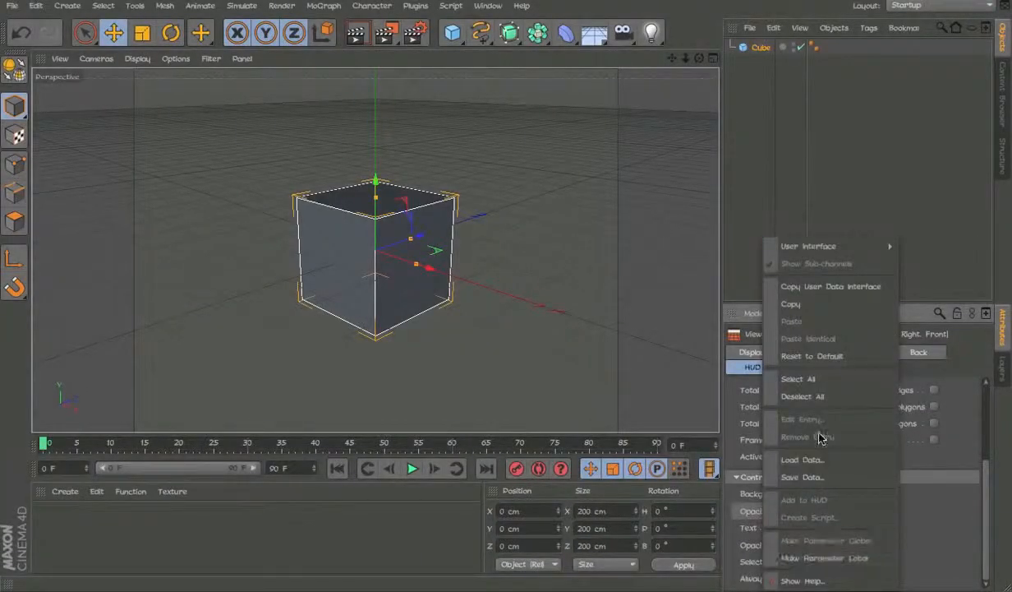
pyautogui.click(743, 339)
pyautogui.click(604, 0)
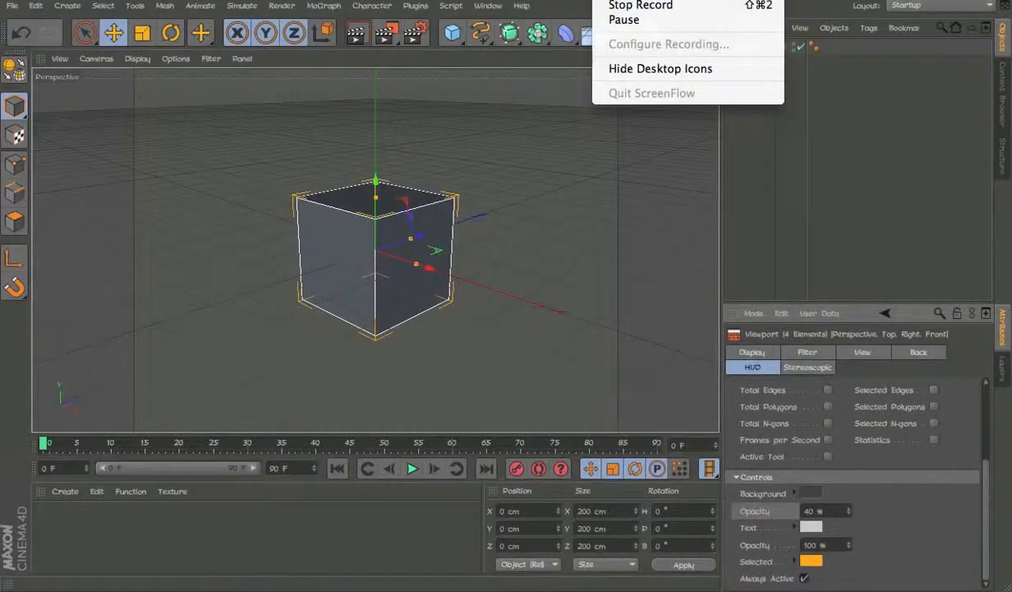
pyautogui.click(626, 6)
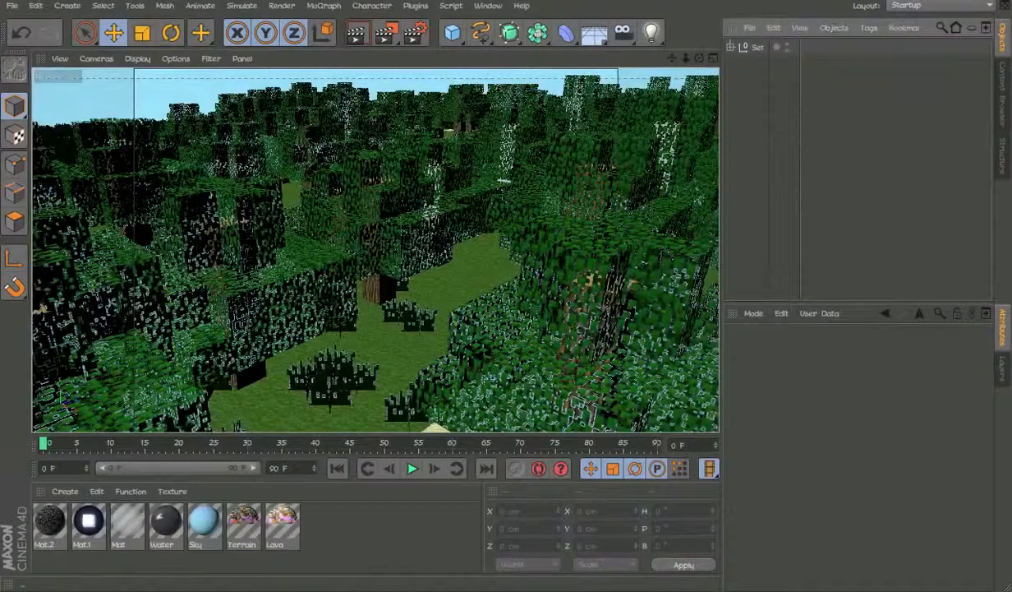
pyautogui.click(604, 0)
pyautogui.click(603, 0)
pyautogui.click(604, 0)
pyautogui.click(604, 0)
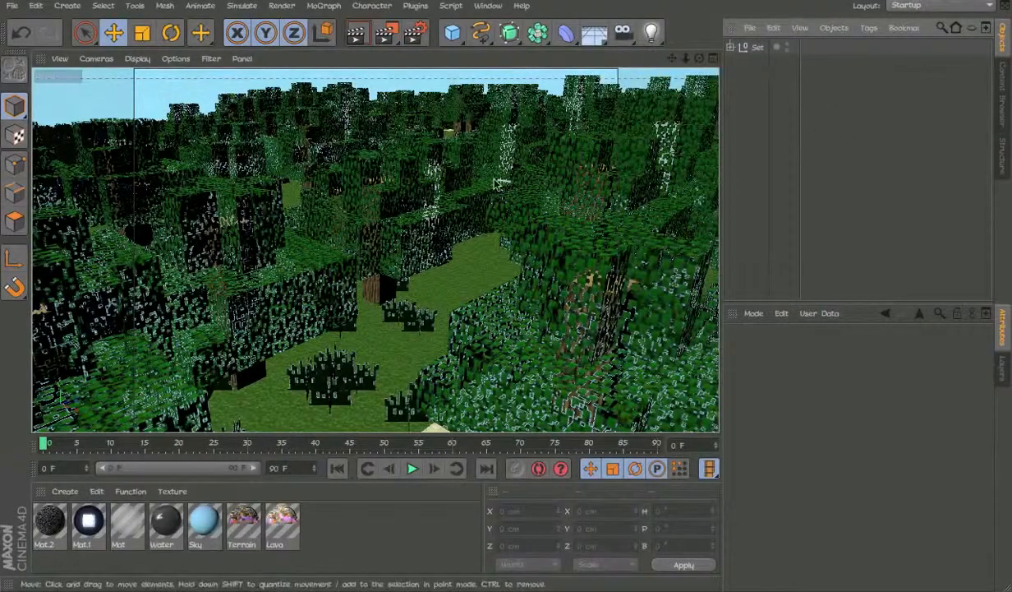
# Enable Enhanced OpenGL for the perspective view while looking closely at the leaves in the forest scene.
pyautogui.keyDown('alt'); pyautogui.moveTo(473, 227); pyautogui.dragTo(528, 244); pyautogui.keyUp('alt')
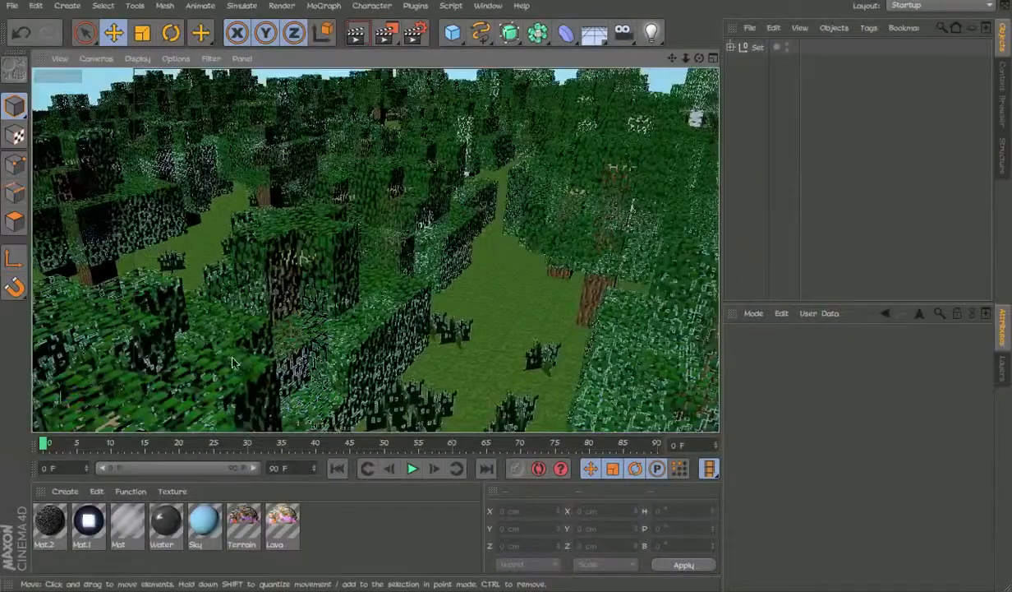
pyautogui.scroll(5, 232, 363)
pyautogui.scroll(-2, 295, 322)
pyautogui.keyDown('alt'); pyautogui.moveTo(353, 293); pyautogui.dragTo(334, 329); pyautogui.keyUp('alt')
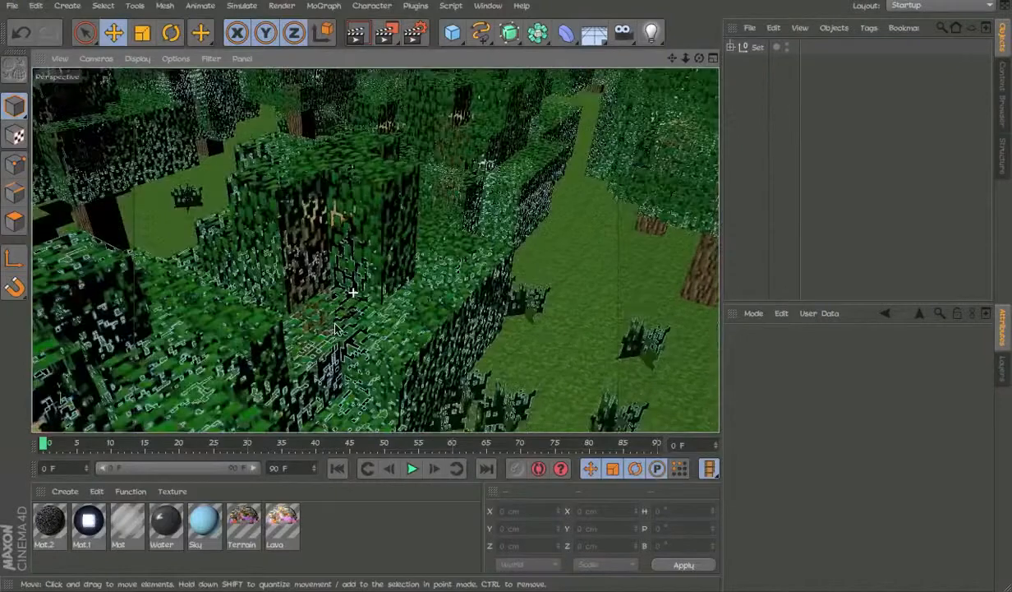
pyautogui.scroll(5, 373, 219)
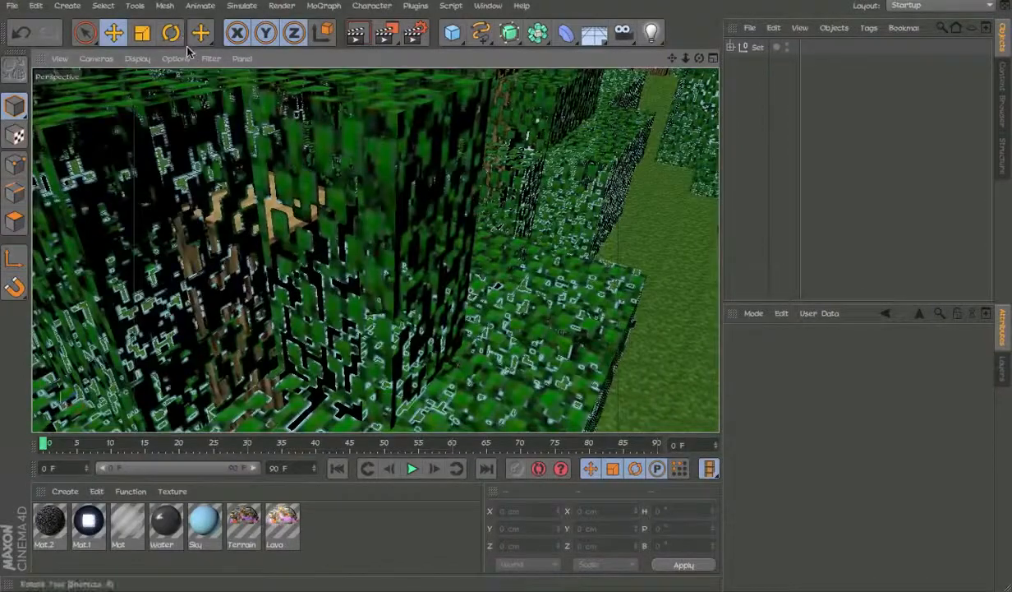
pyautogui.click(182, 54)
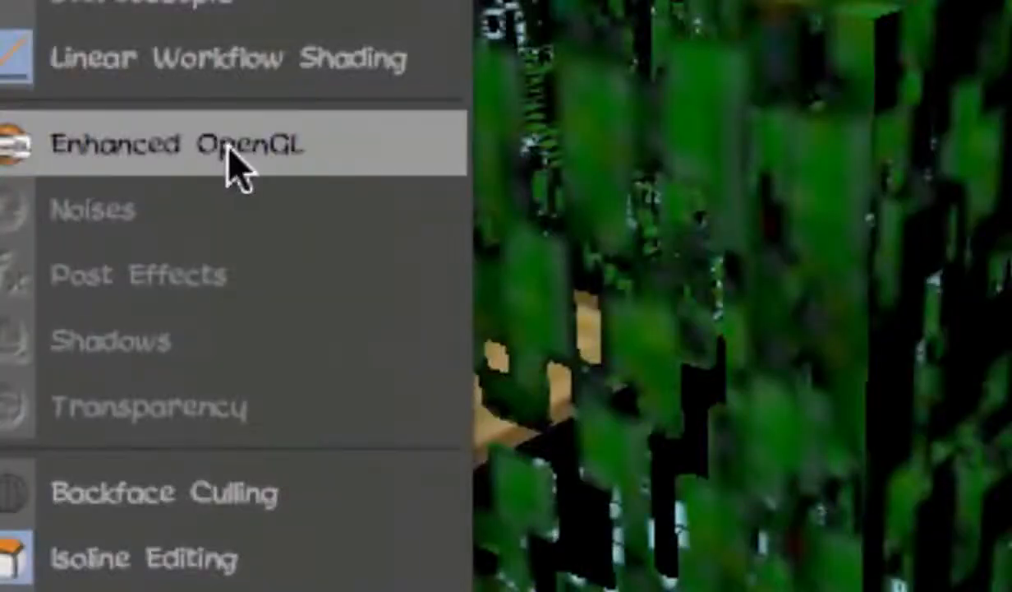
pyautogui.click(225, 149)
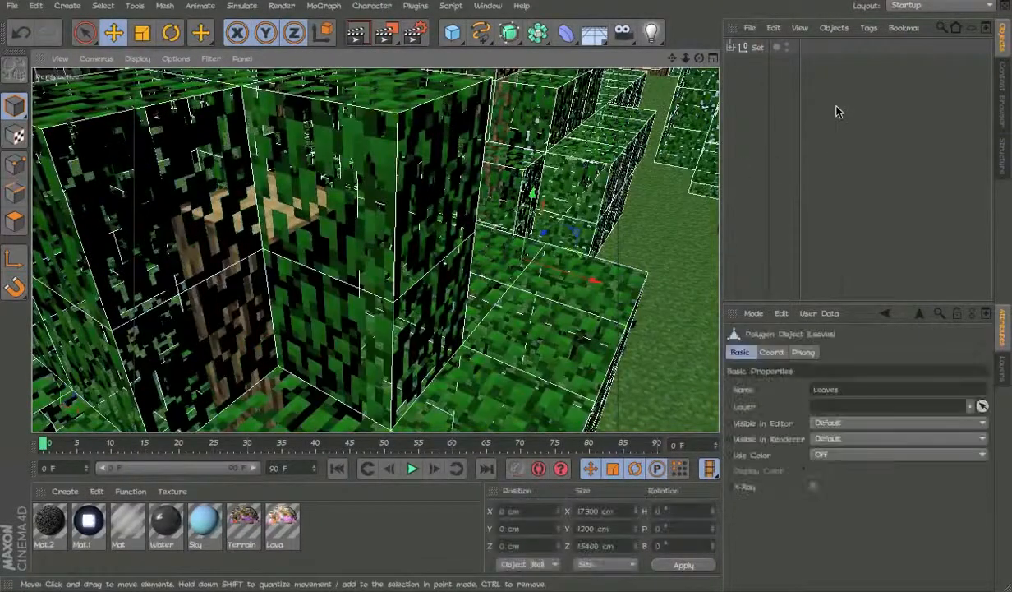
# Examine the Enhanced OpenGL leaves and terrain from near and far, briefly playing the animation to check viewport playback.
pyautogui.click(837, 107)
pyautogui.keyDown('alt'); pyautogui.moveTo(460, 268); pyautogui.dragTo(437, 258, button='right'); pyautogui.keyUp('alt')
pyautogui.keyDown('alt'); pyautogui.moveTo(433, 255); pyautogui.dragTo(384, 262); pyautogui.keyUp('alt')
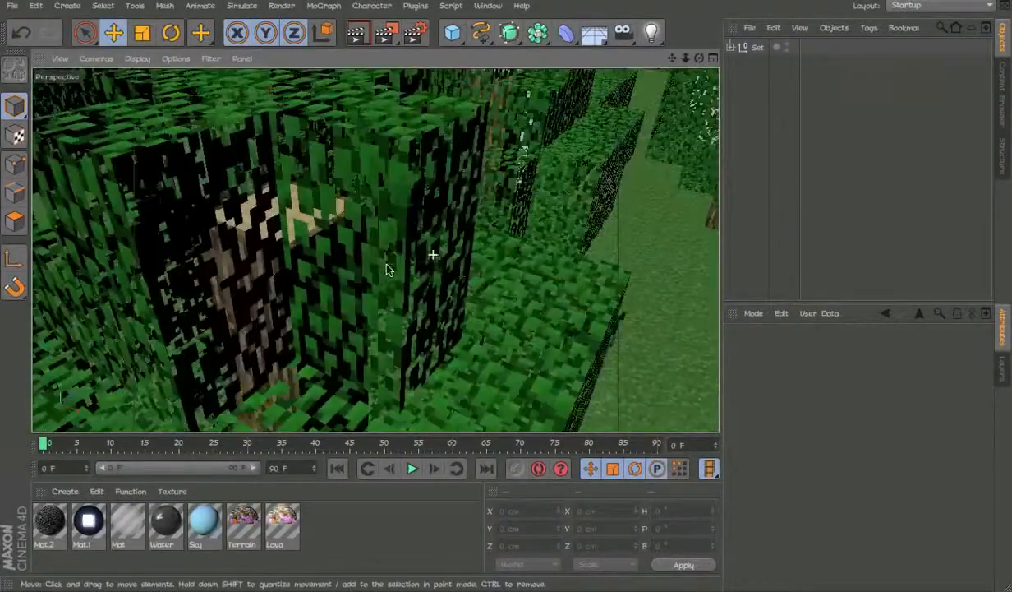
pyautogui.keyDown('alt'); pyautogui.moveTo(491, 266); pyautogui.dragTo(373, 261, button='right'); pyautogui.keyUp('alt')
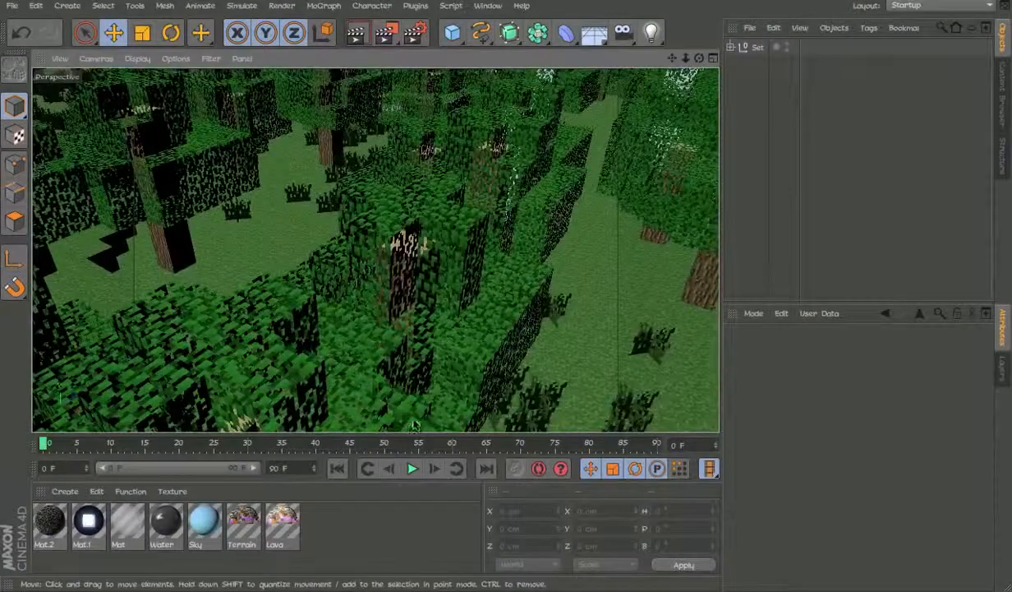
pyautogui.click(414, 469)
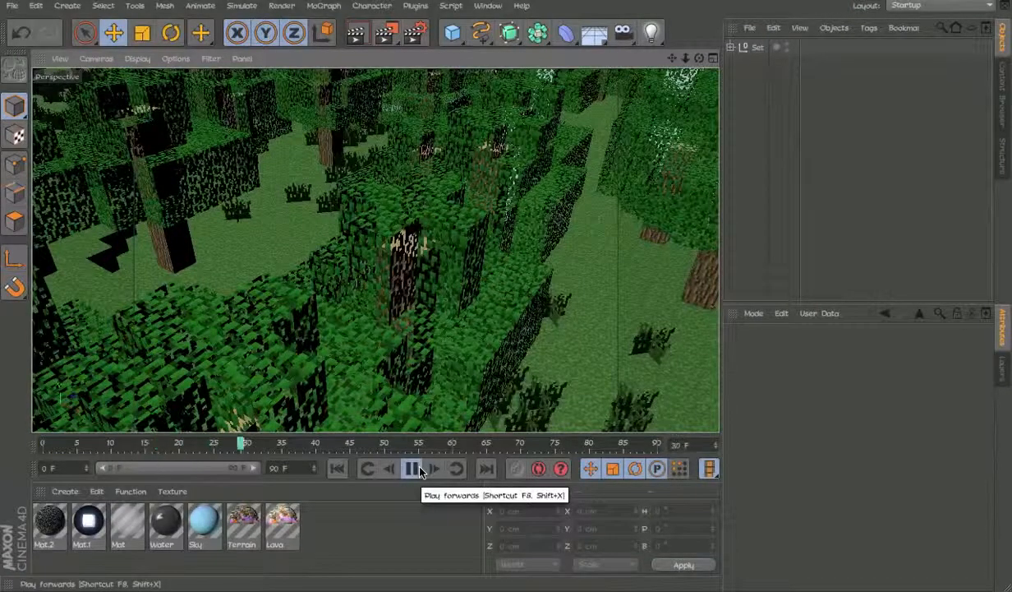
pyautogui.click(419, 471)
pyautogui.keyDown('alt'); pyautogui.moveTo(402, 238); pyautogui.dragTo(448, 193); pyautogui.keyUp('alt')
pyautogui.keyDown('alt'); pyautogui.moveTo(377, 210); pyautogui.dragTo(312, 226, button='right'); pyautogui.keyUp('alt')
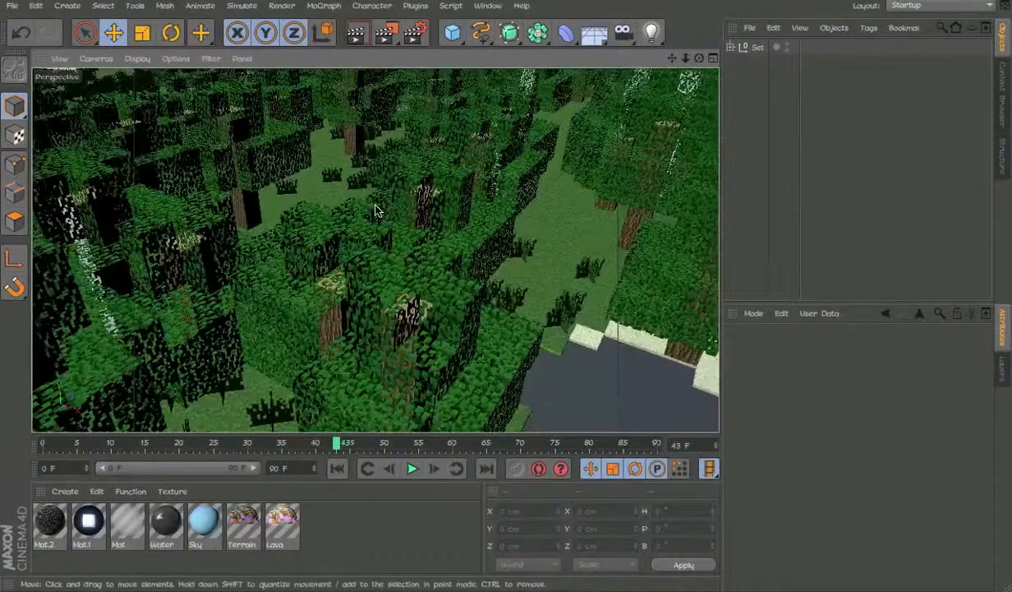
pyautogui.keyDown('alt'); pyautogui.moveTo(374, 317); pyautogui.dragTo(505, 276); pyautogui.keyUp('alt')
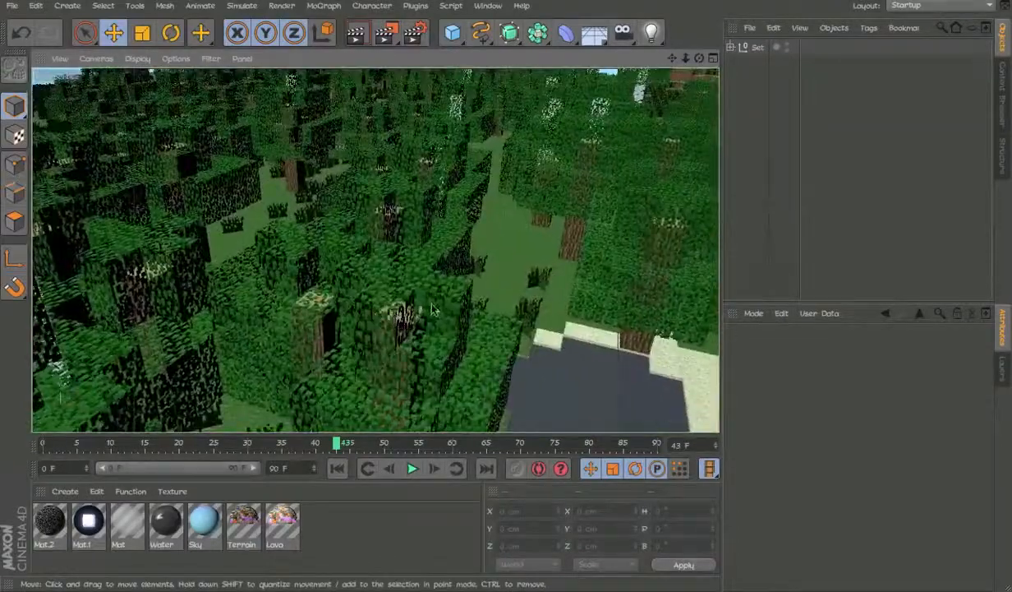
pyautogui.keyDown('alt'); pyautogui.moveTo(431, 304); pyautogui.dragTo(374, 343, button='right'); pyautogui.keyUp('alt')
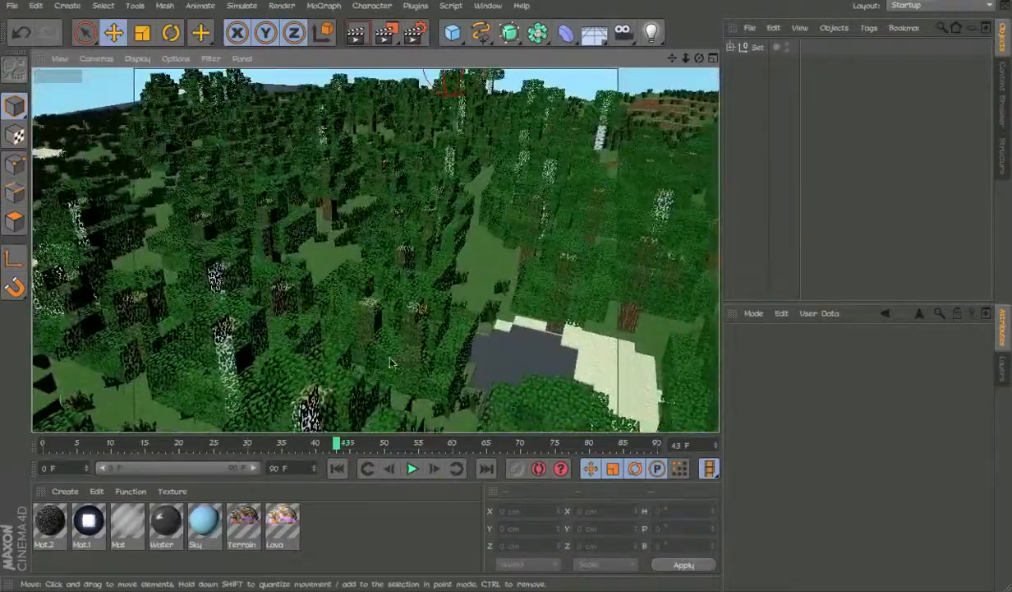
pyautogui.keyDown('alt'); pyautogui.moveTo(389, 359); pyautogui.dragTo(247, 348); pyautogui.keyUp('alt')
pyautogui.keyDown('alt'); pyautogui.moveTo(397, 309); pyautogui.dragTo(508, 322); pyautogui.keyUp('alt')
# Enable Shadows for the perspective view of the forest scene.
pyautogui.click(176, 59)
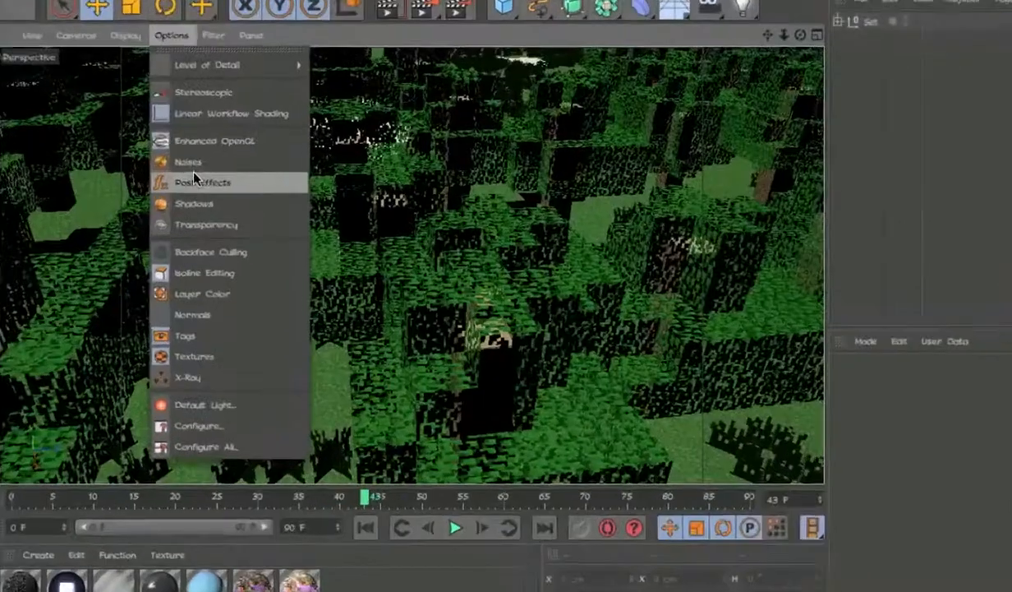
pyautogui.moveTo(211, 59)
pyautogui.moveTo(170, 29)
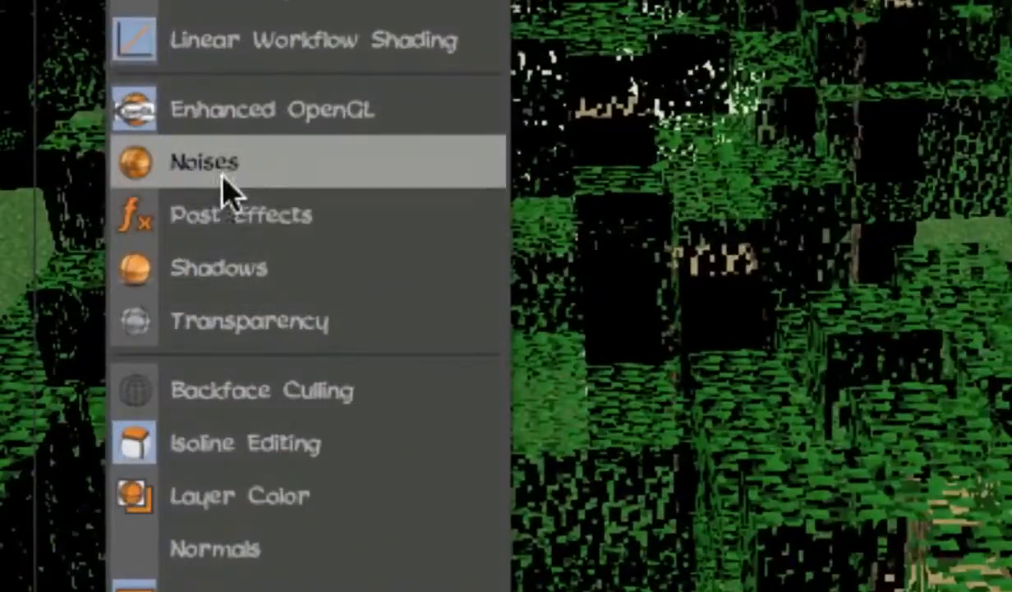
pyautogui.click(246, 268)
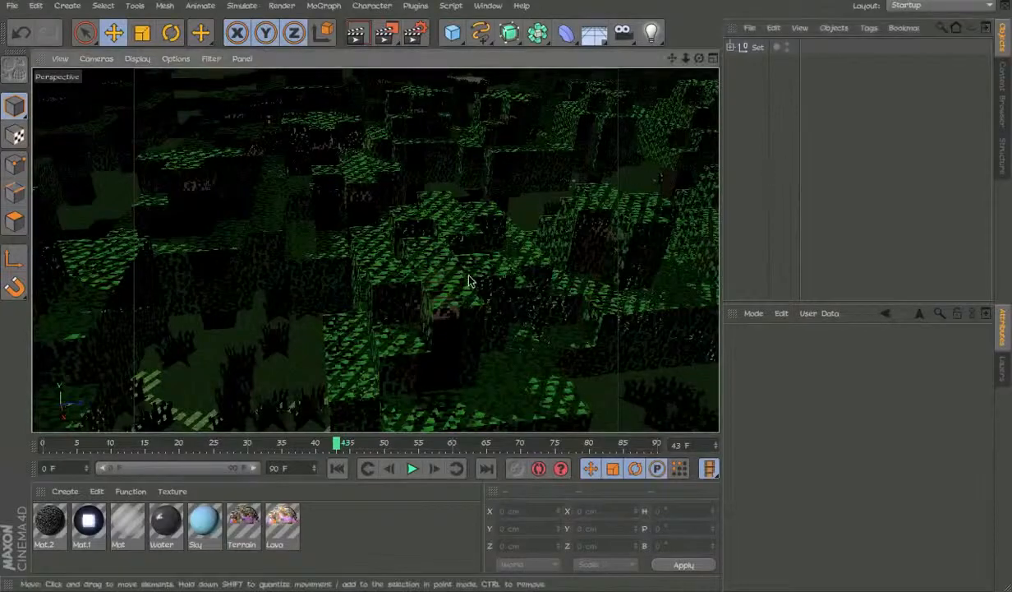
pyautogui.keyDown('alt'); pyautogui.moveTo(470, 276); pyautogui.dragTo(611, 330); pyautogui.keyUp('alt')
pyautogui.keyDown('alt'); pyautogui.moveTo(610, 316); pyautogui.dragTo(422, 308, button='right'); pyautogui.keyUp('alt')
pyautogui.keyDown('alt'); pyautogui.moveTo(422, 309); pyautogui.dragTo(434, 326); pyautogui.keyUp('alt')
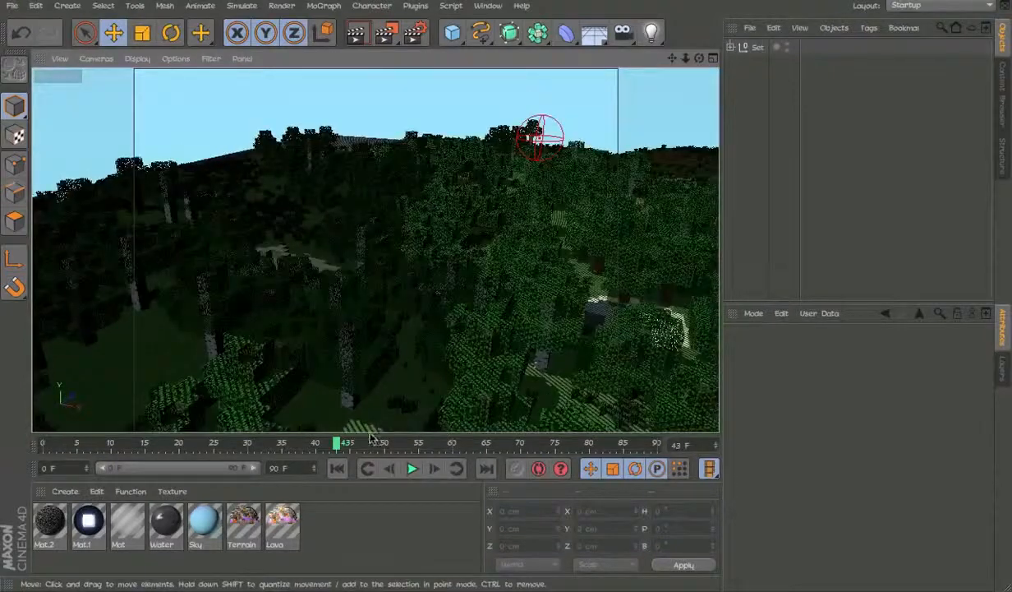
# Scrub and play the timeline to examine viewport playback and the shadows cast over the forest terrain.
pyautogui.moveTo(333, 440); pyautogui.dragTo(181, 442)
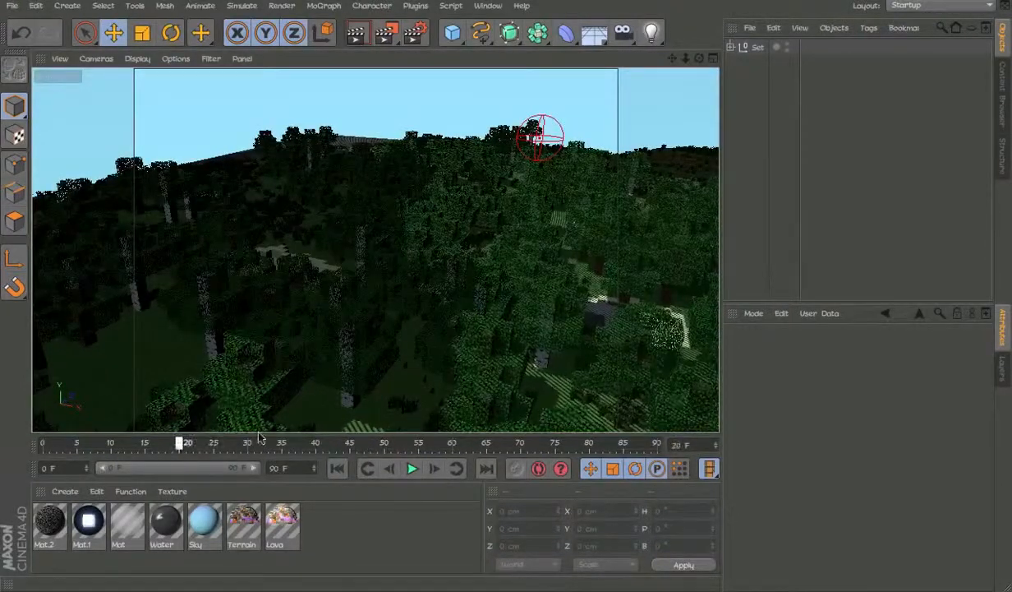
pyautogui.moveTo(259, 440); pyautogui.dragTo(57, 444)
pyautogui.click(412, 468)
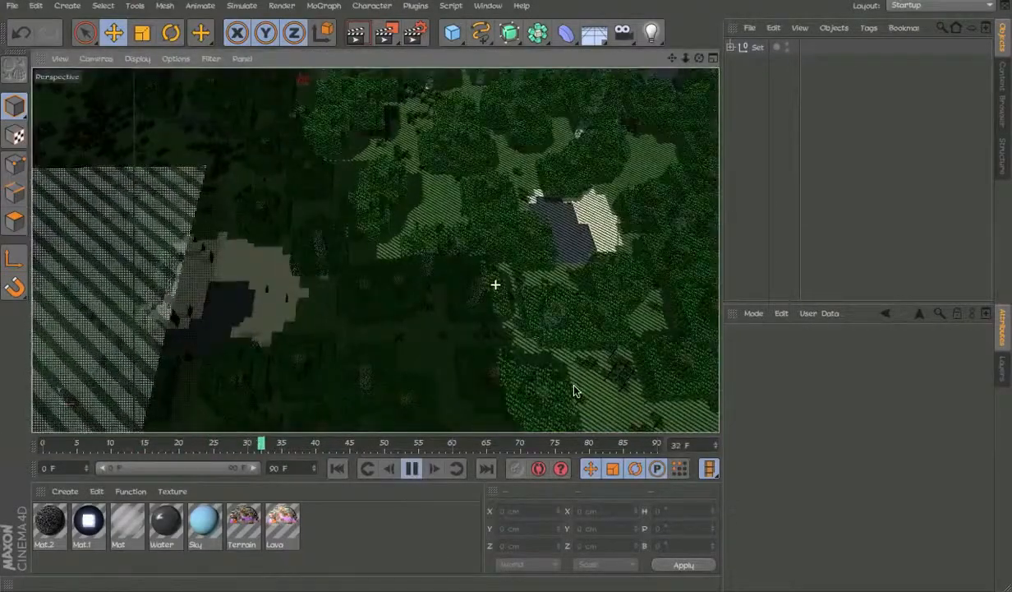
pyautogui.click(417, 471)
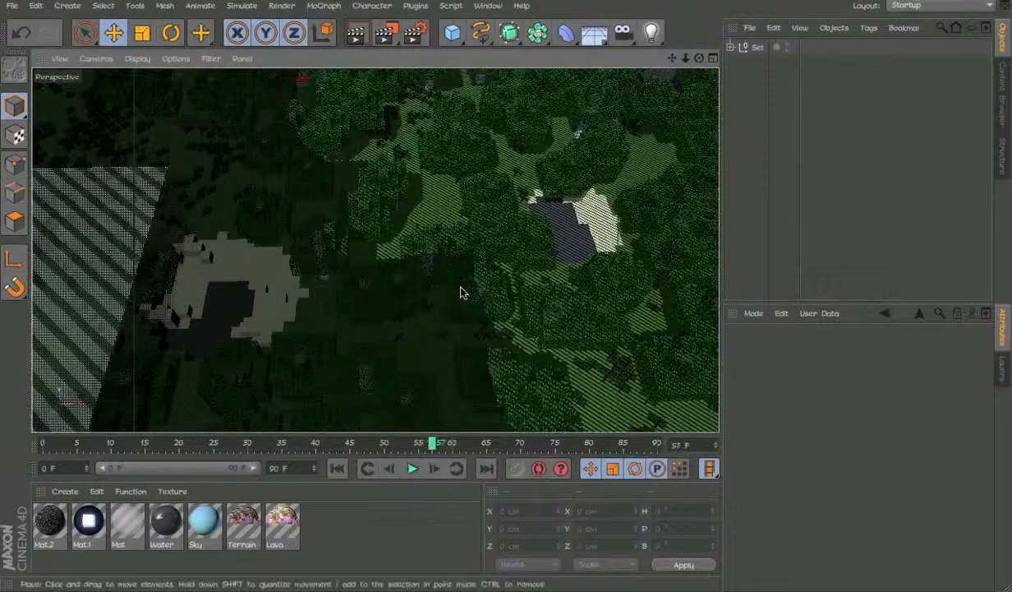
pyautogui.keyDown('alt'); pyautogui.moveTo(465, 287); pyautogui.dragTo(544, 234, button='right'); pyautogui.keyUp('alt')
pyautogui.keyDown('alt'); pyautogui.moveTo(375, 249); pyautogui.dragTo(507, 341); pyautogui.keyUp('alt')
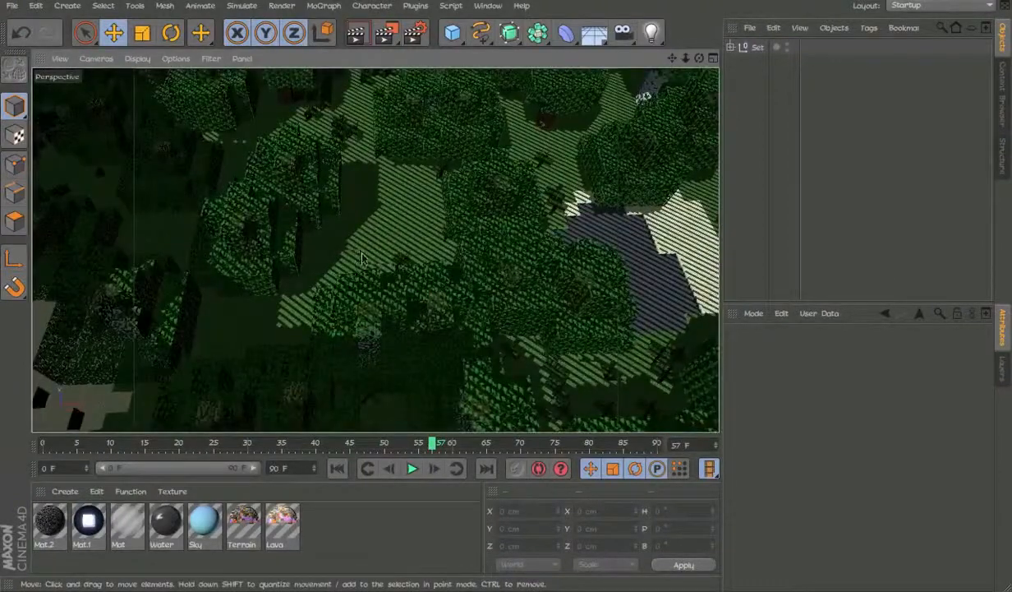
# Turn off Shadows and Enhanced OpenGL for the perspective view.
pyautogui.click(175, 59)
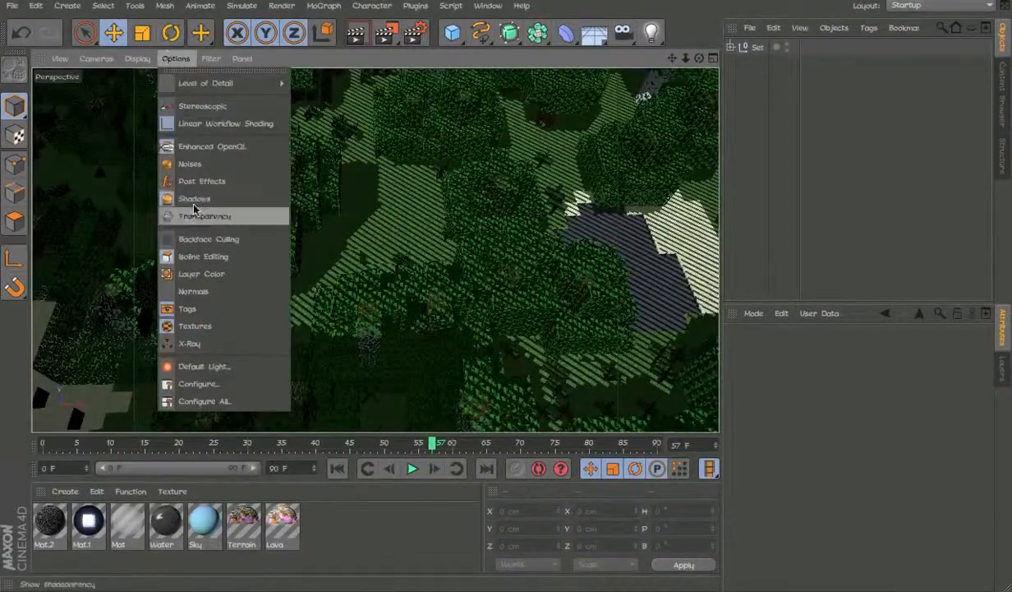
pyautogui.click(195, 214)
pyautogui.click(175, 58)
pyautogui.click(212, 146)
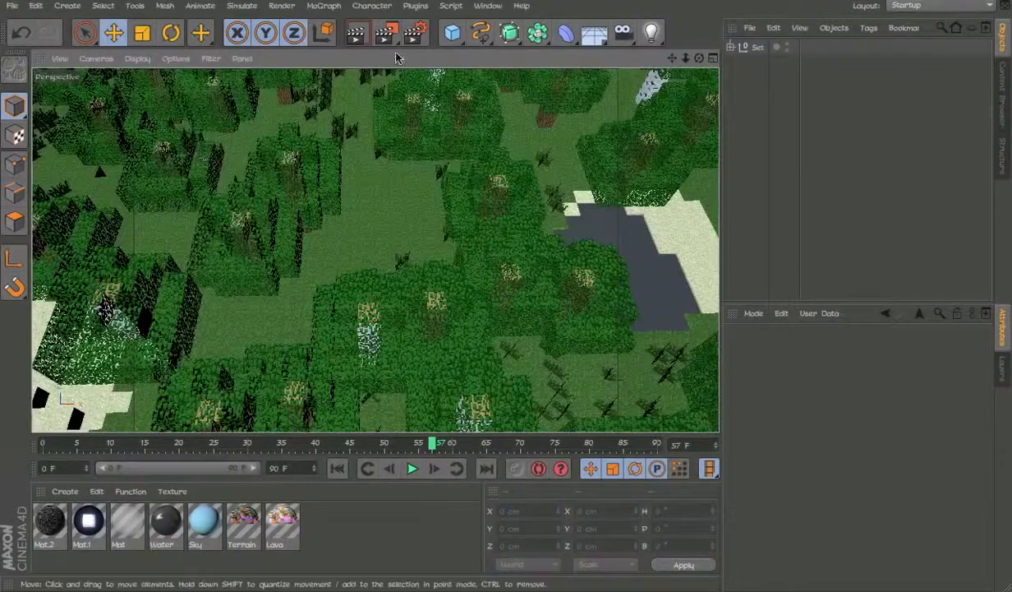
# Add a Display tag to the Set object and activate Use for its Enh. OpenGL option.
pyautogui.rightClick(750, 48)
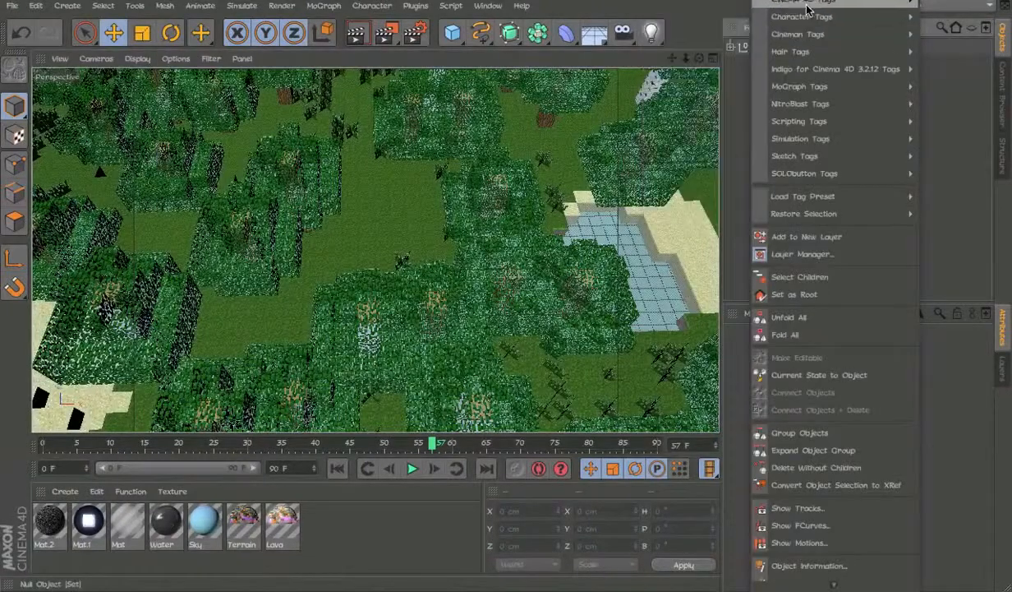
pyautogui.moveTo(808, 19)
pyautogui.moveTo(777, 3)
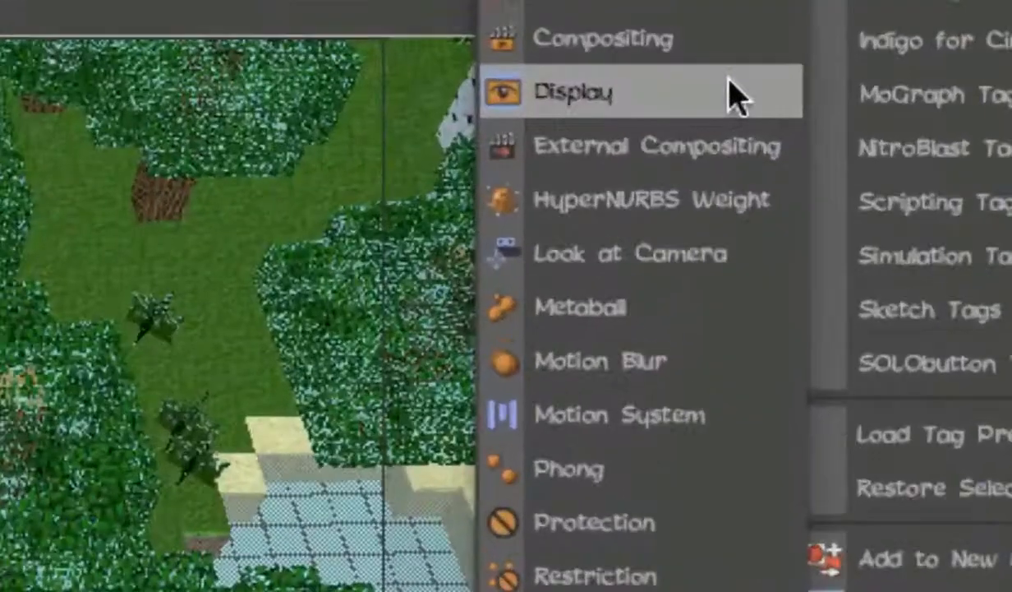
pyautogui.click(730, 87)
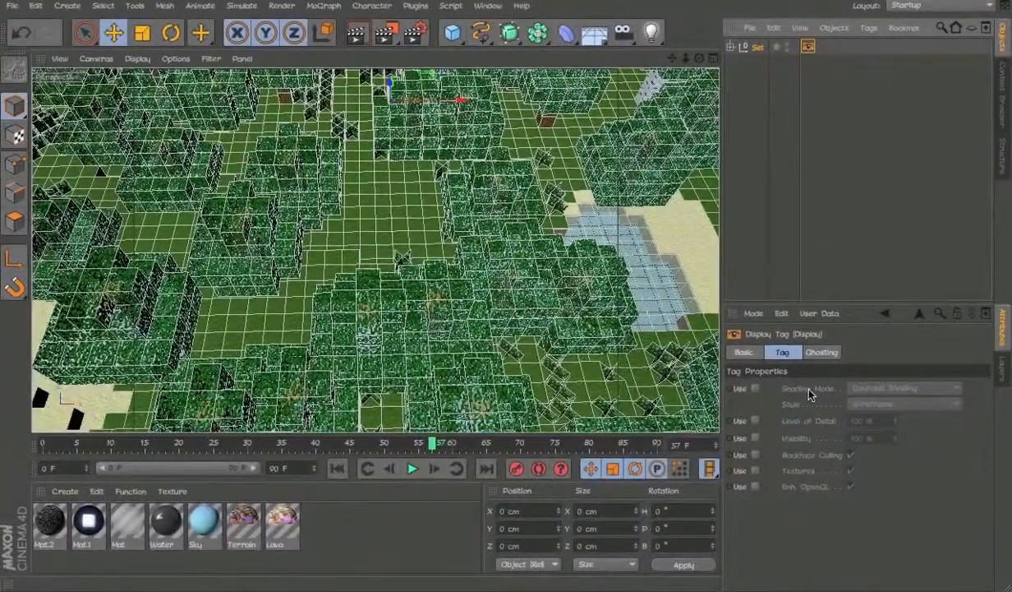
pyautogui.click(756, 487)
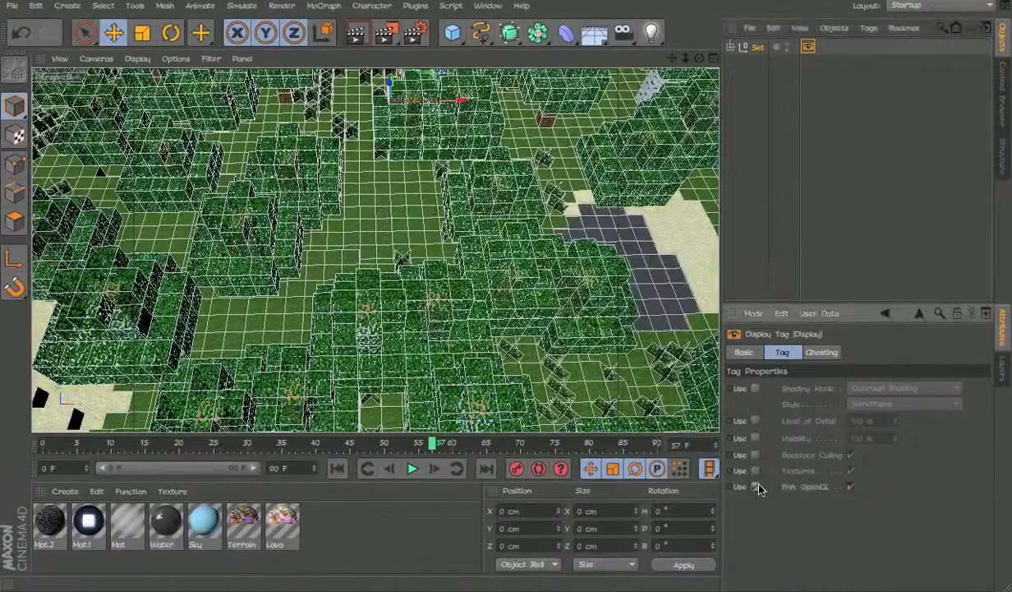
pyautogui.click(797, 89)
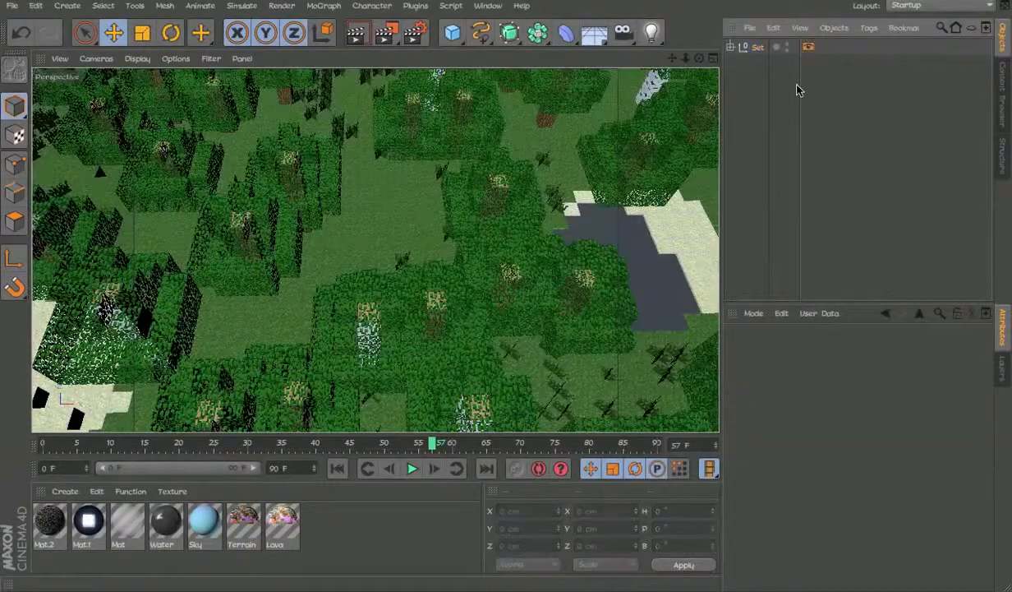
pyautogui.click(808, 48)
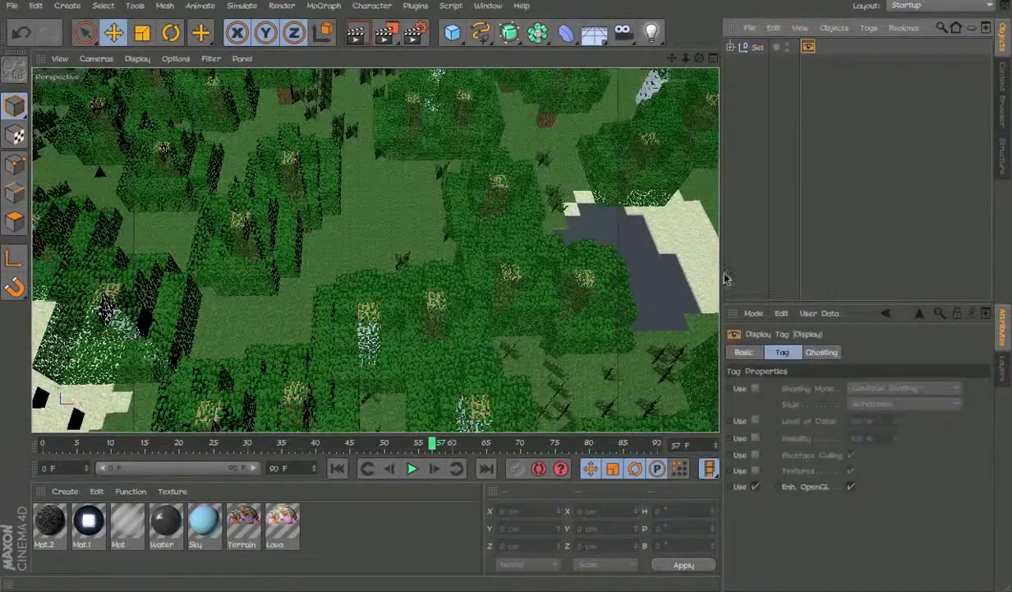
# Inspect the trees, lakes and hills across the terrain with the Display tag's Enhanced OpenGL applied.
pyautogui.keyDown('alt'); pyautogui.moveTo(590, 282); pyautogui.dragTo(543, 182); pyautogui.keyUp('alt')
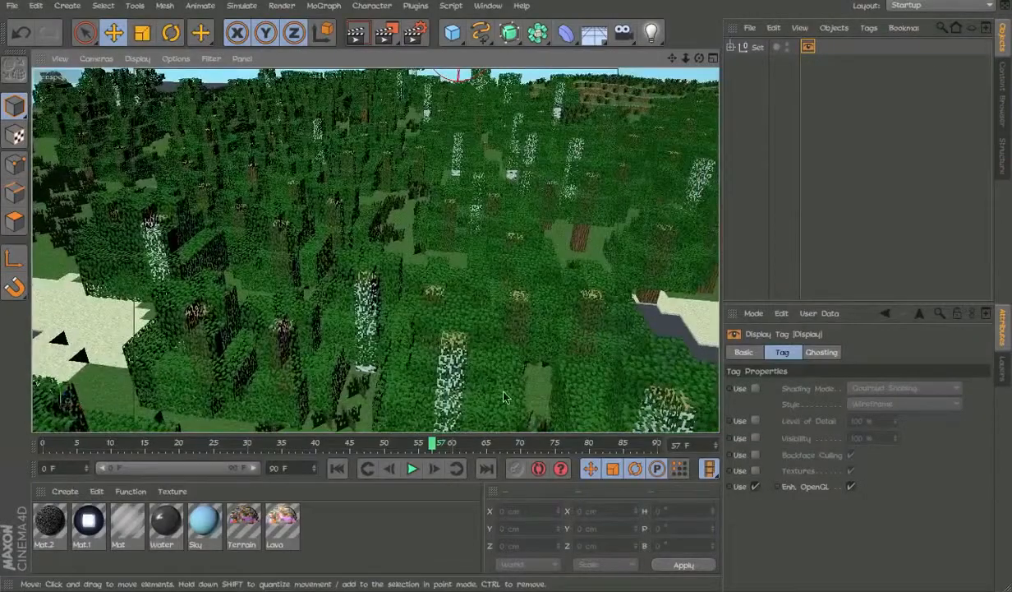
pyautogui.keyDown('alt'); pyautogui.moveTo(503, 392); pyautogui.dragTo(647, 339, button='right'); pyautogui.keyUp('alt')
pyautogui.keyDown('alt'); pyautogui.moveTo(640, 256); pyautogui.dragTo(447, 78); pyautogui.keyUp('alt')
pyautogui.keyDown('alt'); pyautogui.moveTo(649, 287); pyautogui.dragTo(369, 308, button='right'); pyautogui.keyUp('alt')
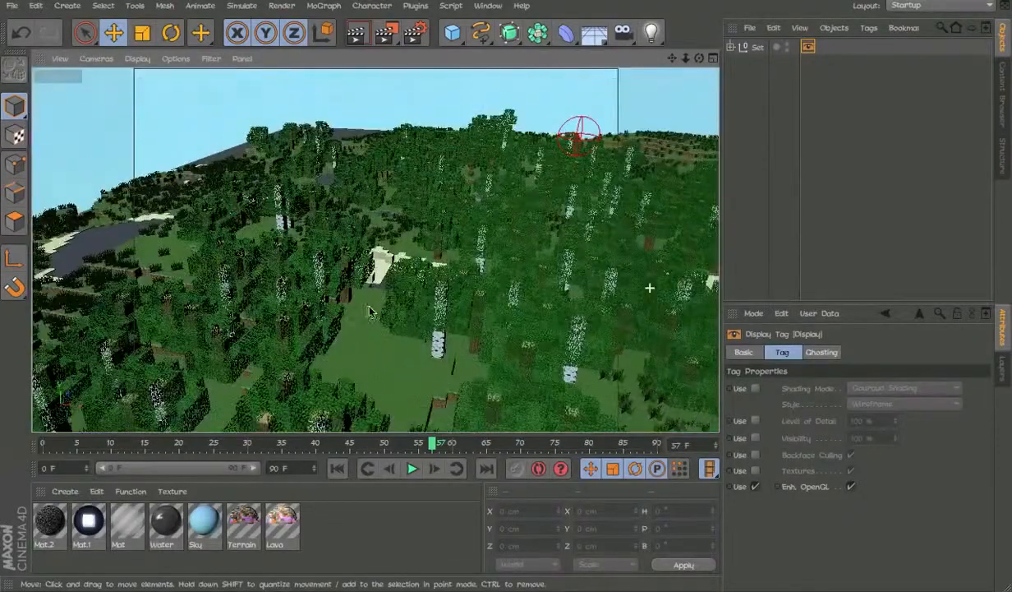
pyautogui.keyDown('alt'); pyautogui.moveTo(669, 268); pyautogui.dragTo(401, 358, button='middle'); pyautogui.keyUp('alt')
pyautogui.moveTo(449, 265)
pyautogui.keyDown('alt'); pyautogui.mouseDown(button='right')
pyautogui.moveTo(550, 286)
pyautogui.moveTo(451, 264)
pyautogui.mouseUp(button='right'); pyautogui.keyUp('alt')
pyautogui.keyDown('alt'); pyautogui.moveTo(546, 238); pyautogui.dragTo(371, 246, button='middle'); pyautogui.keyUp('alt')
pyautogui.keyDown('alt'); pyautogui.moveTo(467, 265); pyautogui.dragTo(595, 246, button='right'); pyautogui.keyUp('alt')
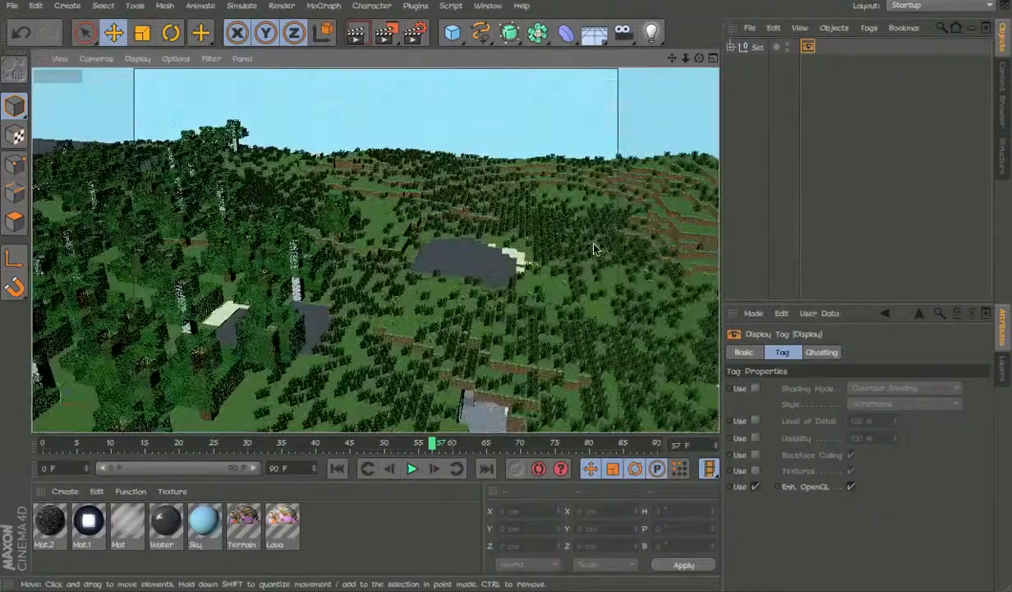
# Try the Hidden Line shading mode in the Set object's Display tag and undo the shading changes.
pyautogui.click(756, 389)
pyautogui.click(887, 388)
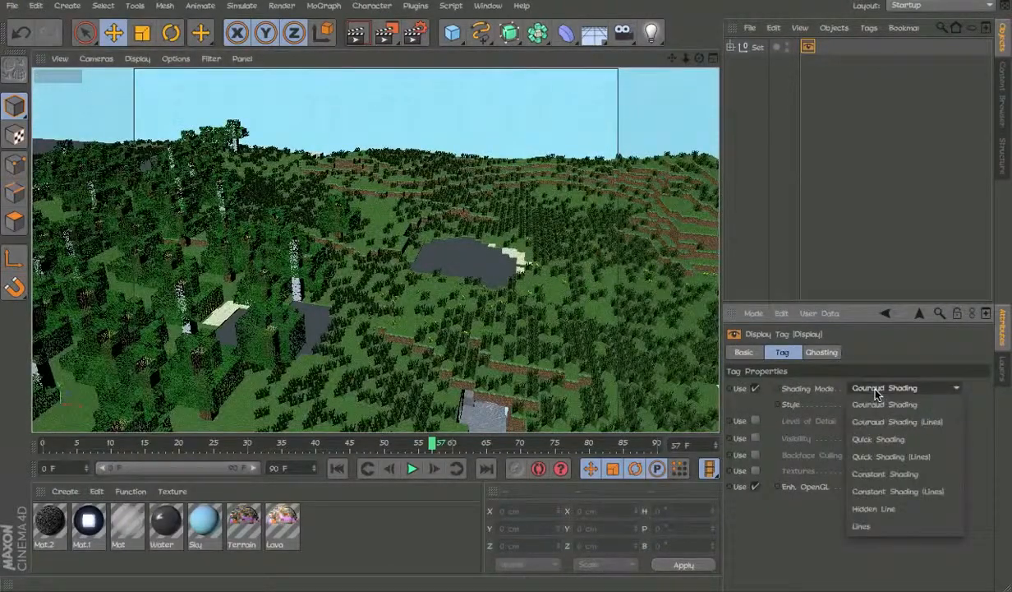
pyautogui.click(883, 507)
pyautogui.keyDown('alt'); pyautogui.moveTo(633, 225); pyautogui.dragTo(602, 236); pyautogui.keyUp('alt')
pyautogui.hotkey('ctrl', 'z')
pyautogui.hotkey('ctrl', 'z')
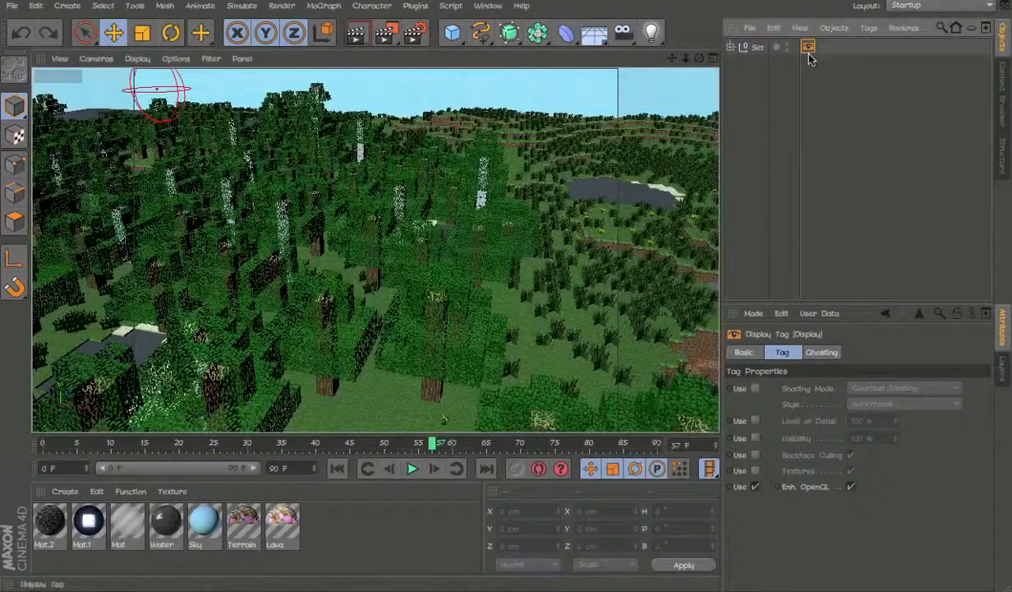
# Delete the Display tag from the Set object.
pyautogui.press('Delete')
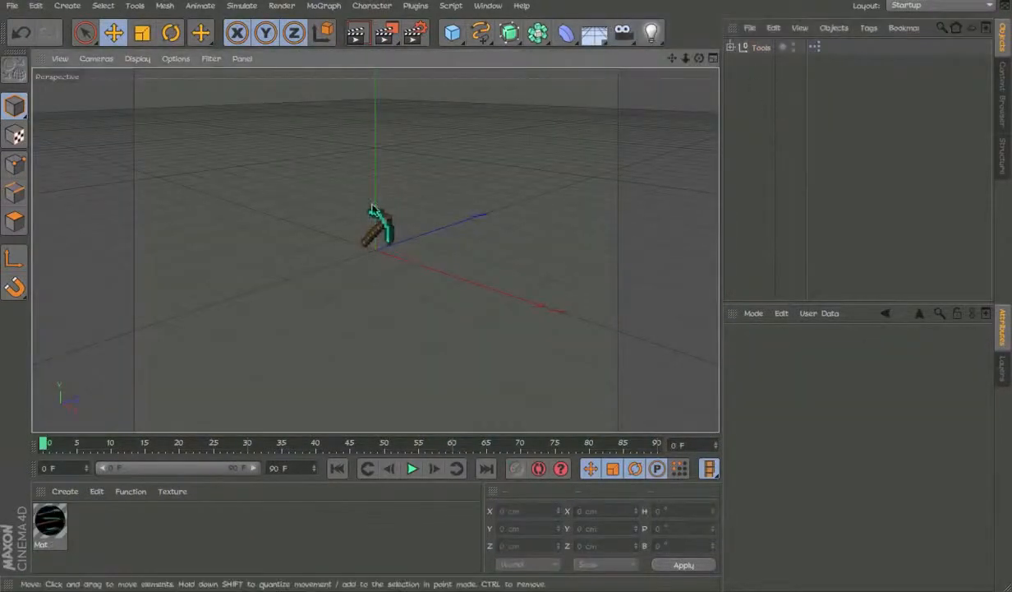
# Select the Tools object and use its viewport HUD slider to set ToolType to 2 and back to 0.
pyautogui.keyDown('alt'); pyautogui.moveTo(414, 185); pyautogui.dragTo(525, 145, button='right'); pyautogui.keyUp('alt')
pyautogui.keyDown('alt'); pyautogui.moveTo(264, 345); pyautogui.dragTo(418, 239, button='middle'); pyautogui.keyUp('alt')
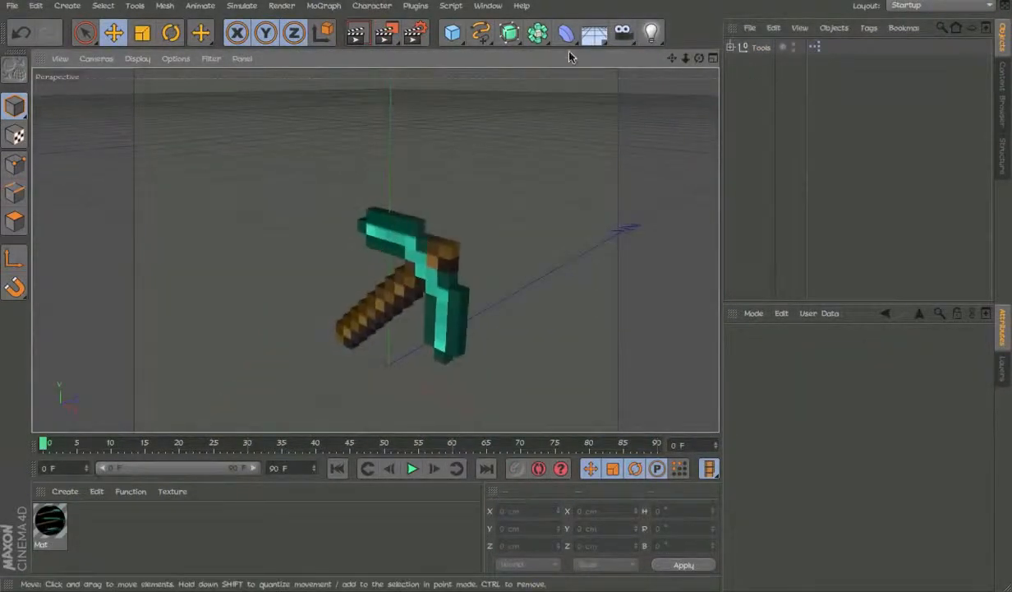
pyautogui.click(759, 47)
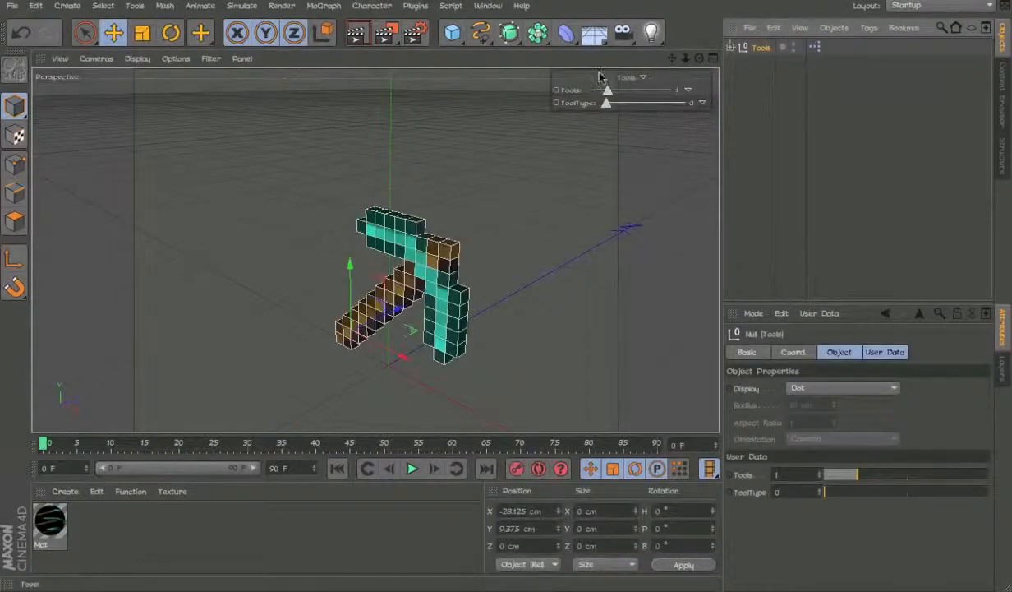
pyautogui.click(627, 104)
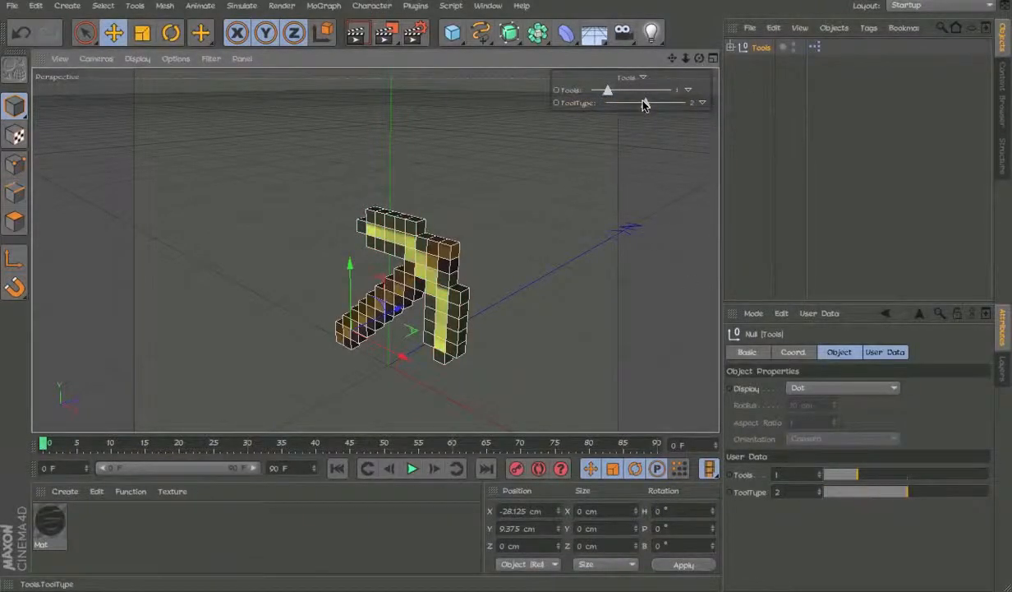
pyautogui.moveTo(644, 104); pyautogui.dragTo(606, 105)
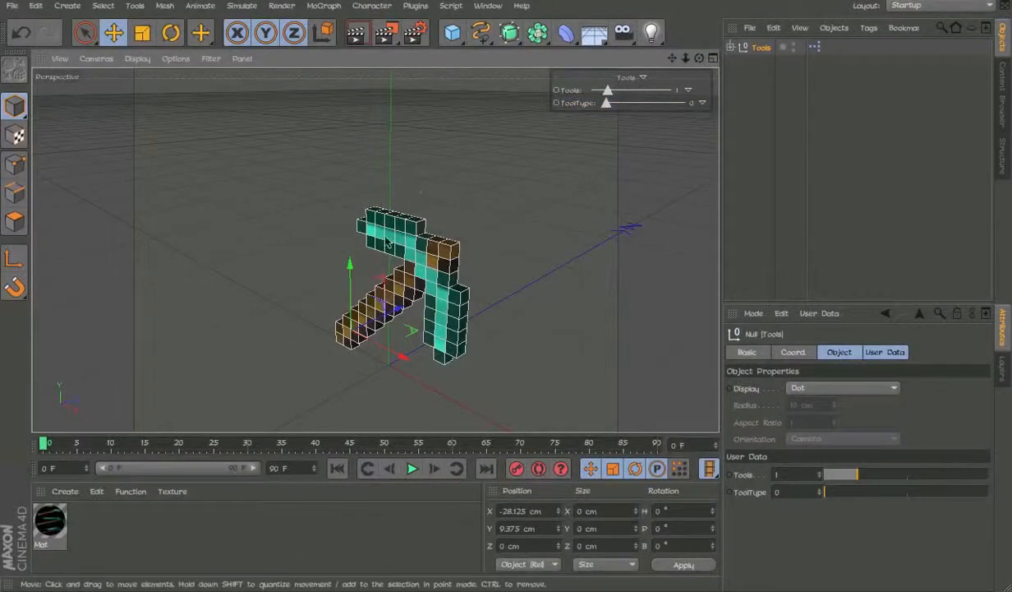
# Set ToolType to 3 with the pickaxe's HUD slider, and try repositioning that slider in the viewport before undoing the move.
pyautogui.keyDown('alt'); pyautogui.moveTo(388, 261); pyautogui.dragTo(439, 275); pyautogui.keyUp('alt')
pyautogui.keyDown('alt'); pyautogui.moveTo(440, 275); pyautogui.dragTo(435, 232, button='middle'); pyautogui.keyUp('alt')
pyautogui.keyDown('alt'); pyautogui.moveTo(434, 232); pyautogui.dragTo(423, 236, button='right'); pyautogui.keyUp('alt')
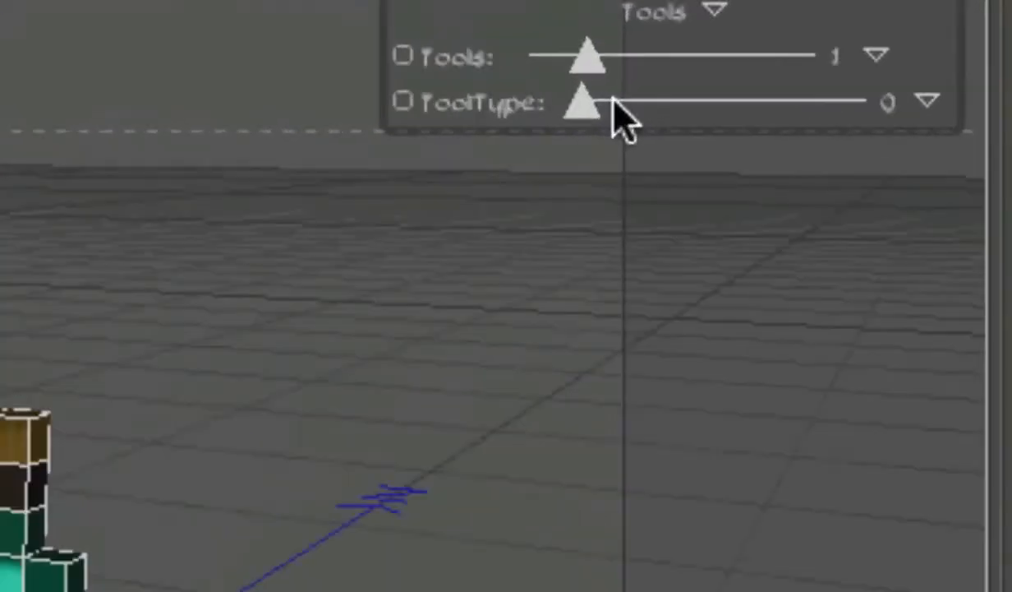
pyautogui.moveTo(616, 104); pyautogui.dragTo(670, 103)
pyautogui.keyDown('ctrl'); pyautogui.moveTo(794, 100); pyautogui.dragTo(607, 98); pyautogui.keyUp('ctrl')
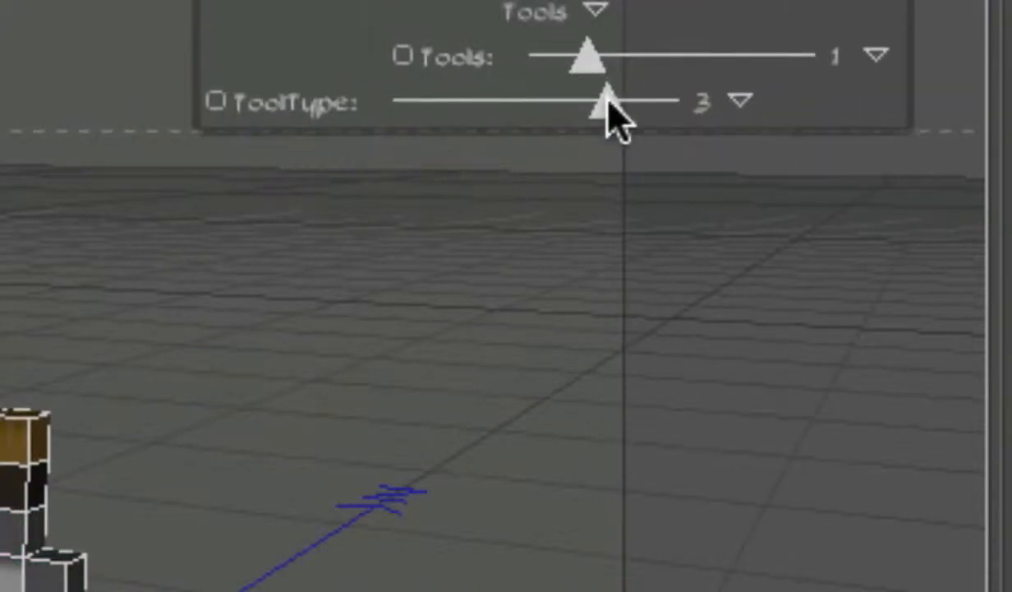
pyautogui.hotkey('ctrl', 'z')
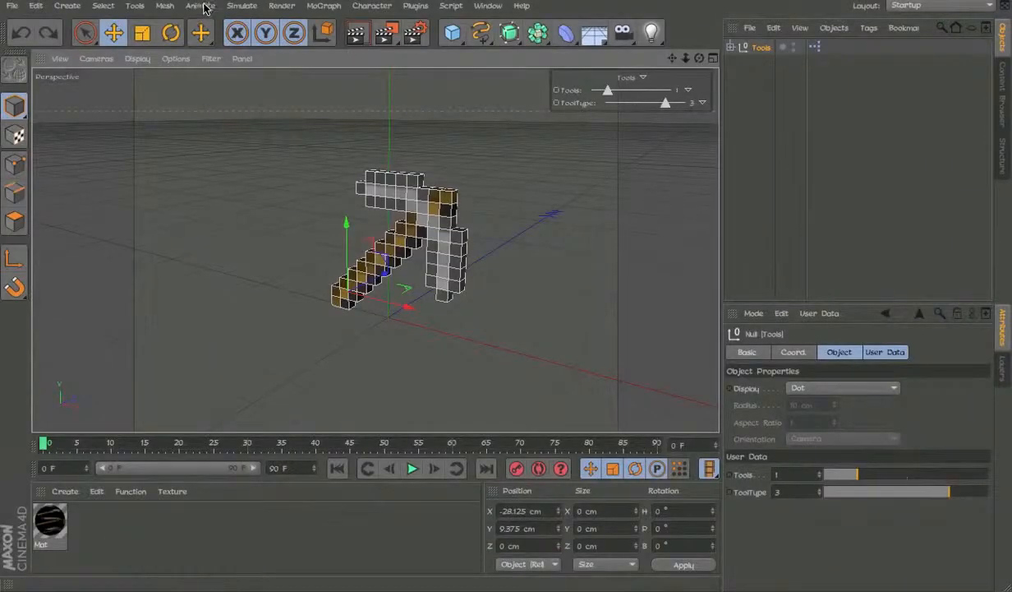
# Enable Enhanced OpenGL in the viewport and try the Tools object's HUD slider with it.
pyautogui.click(175, 58)
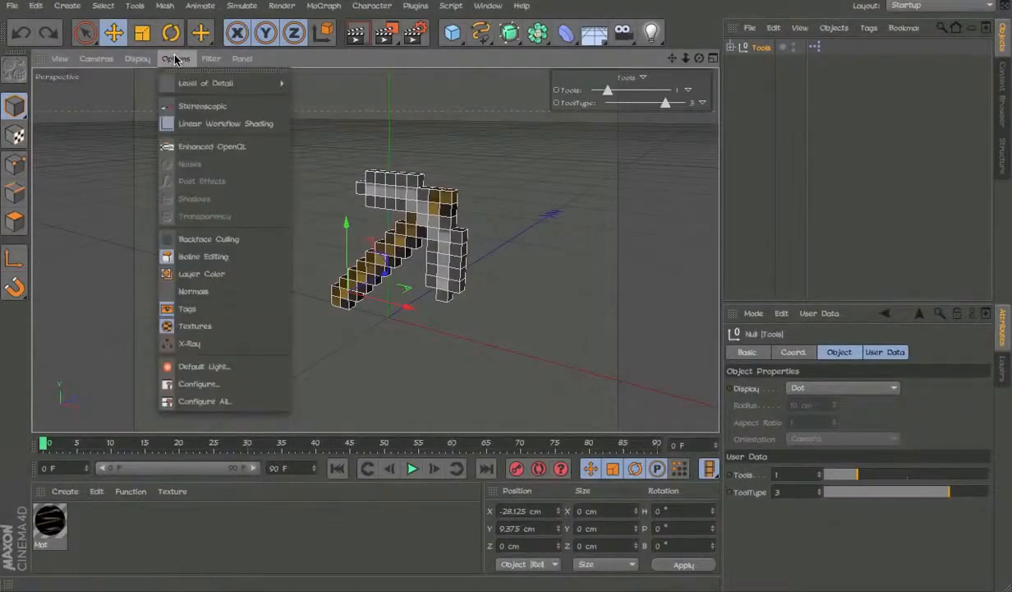
pyautogui.click(201, 150)
pyautogui.moveTo(628, 109); pyautogui.dragTo(697, 97)
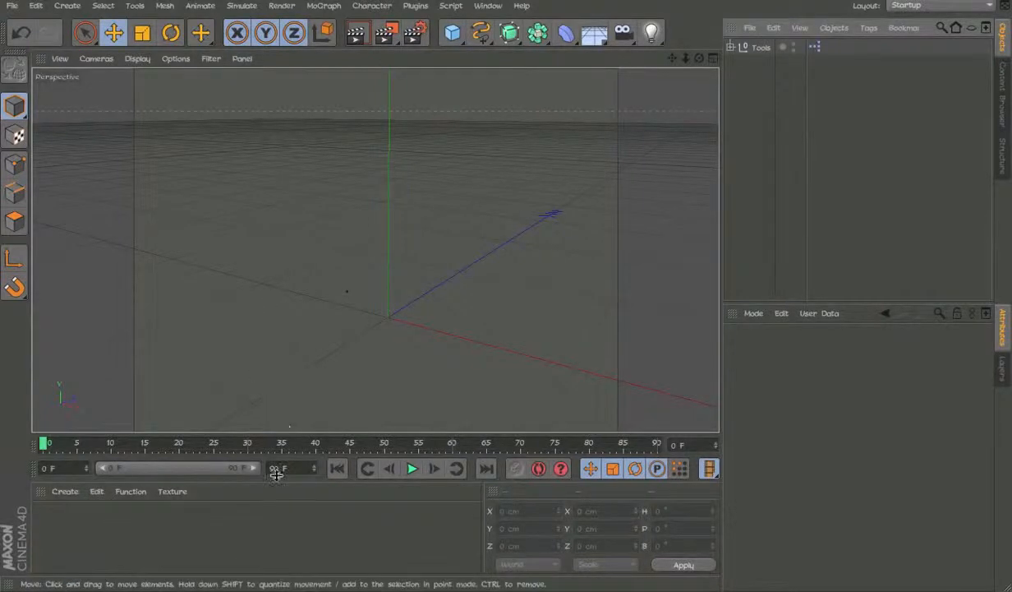
# Create a new material, open it for editing, and disable its Specular channel.
pyautogui.doubleClick(254, 533)
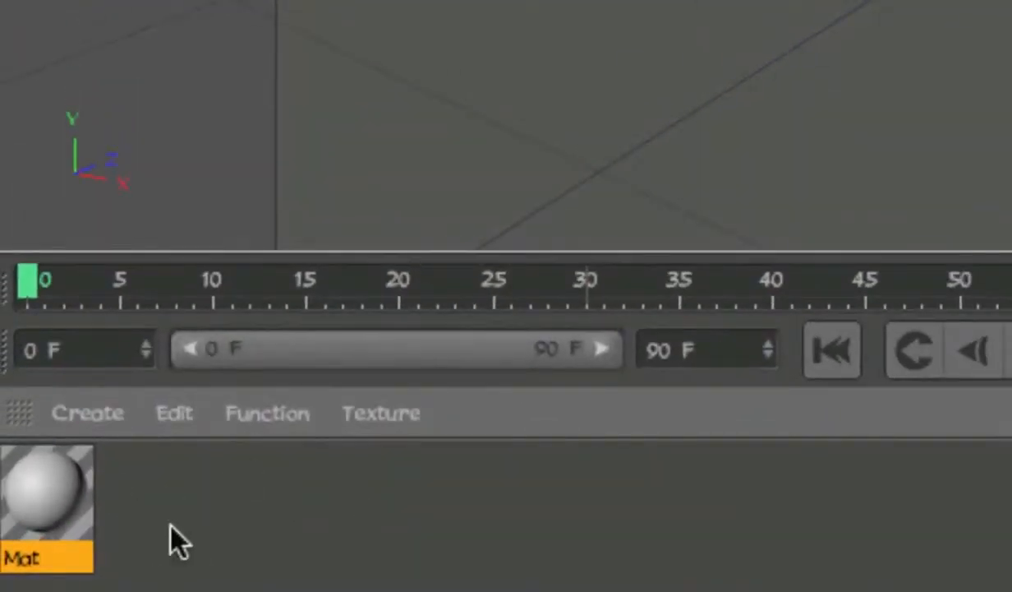
pyautogui.doubleClick(30, 540)
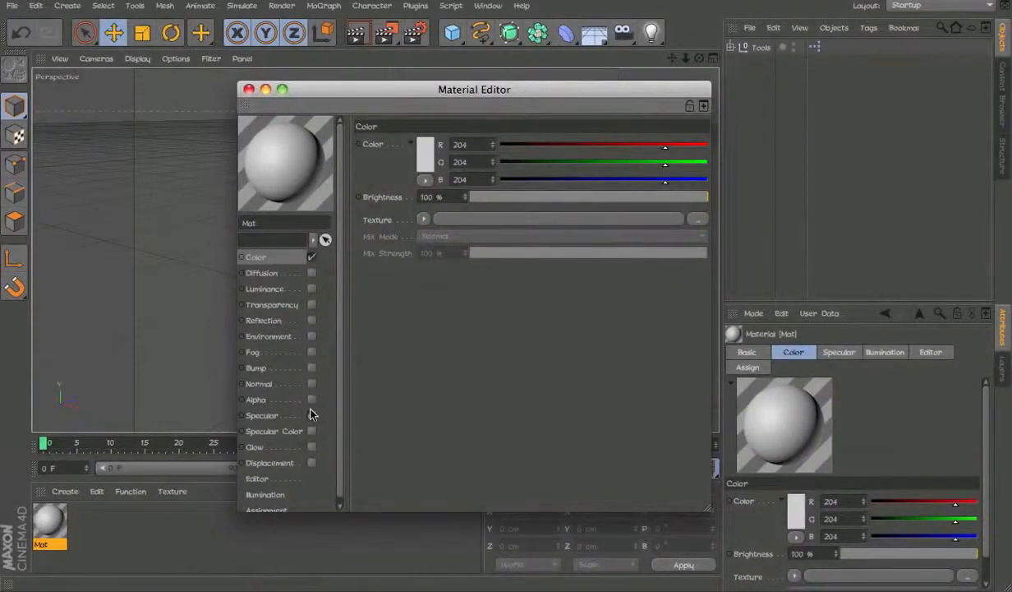
pyautogui.click(312, 415)
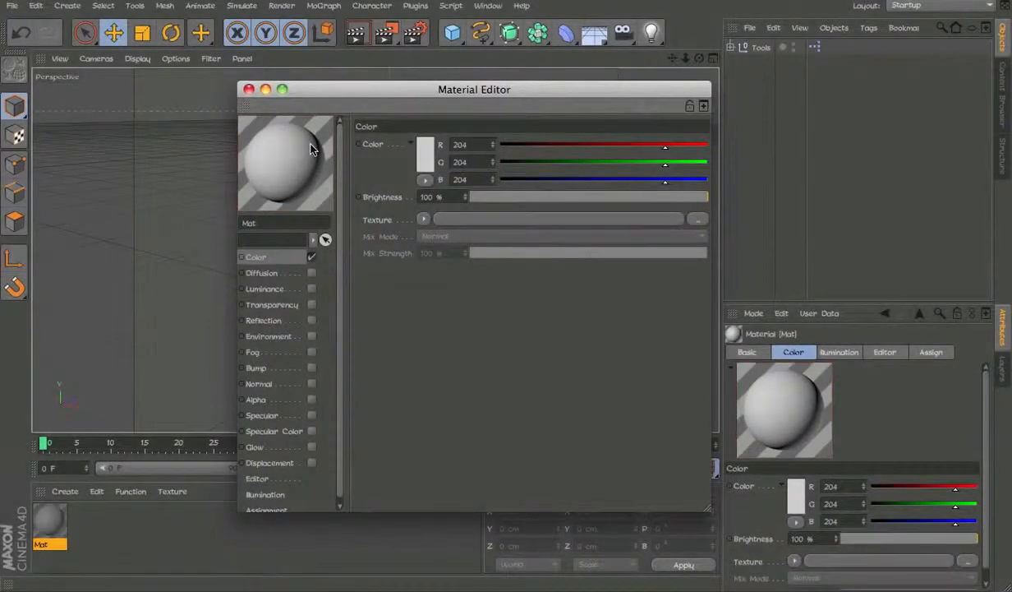
# Load the Fire surface shader as the material's Color texture.
pyautogui.click(422, 221)
pyautogui.moveTo(497, 495)
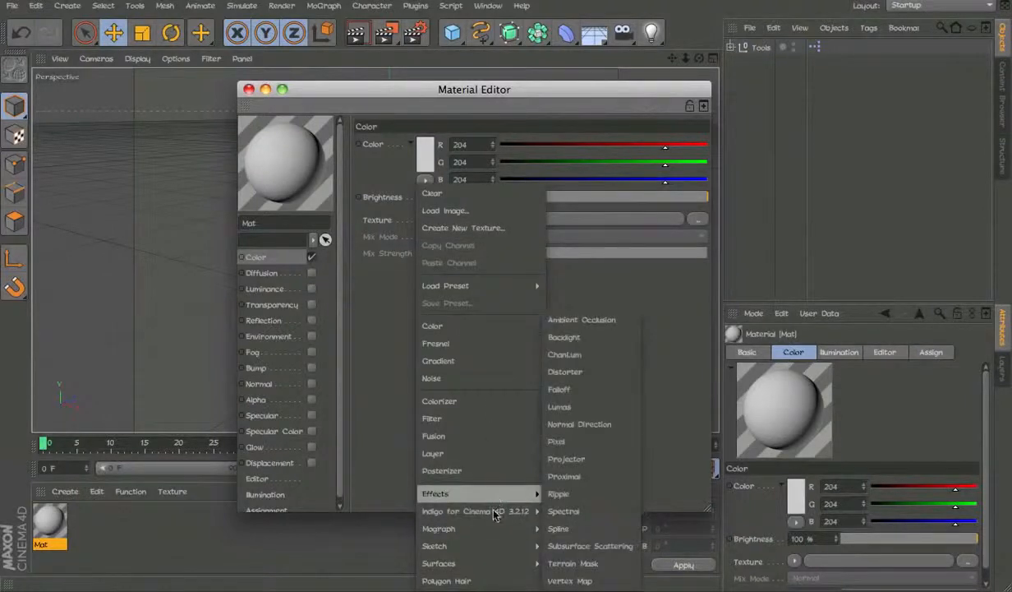
pyautogui.moveTo(487, 562)
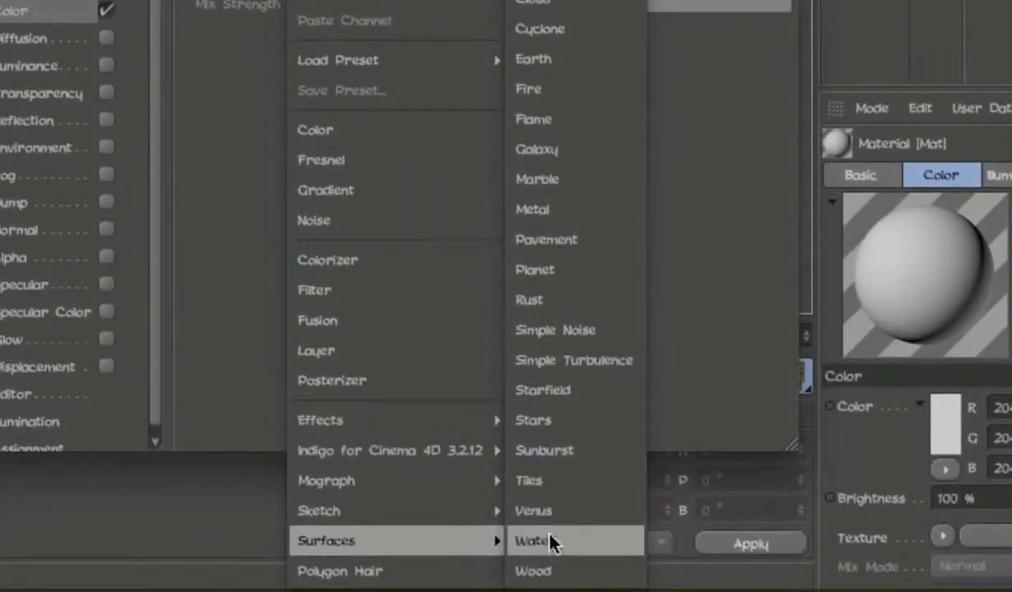
pyautogui.click(572, 90)
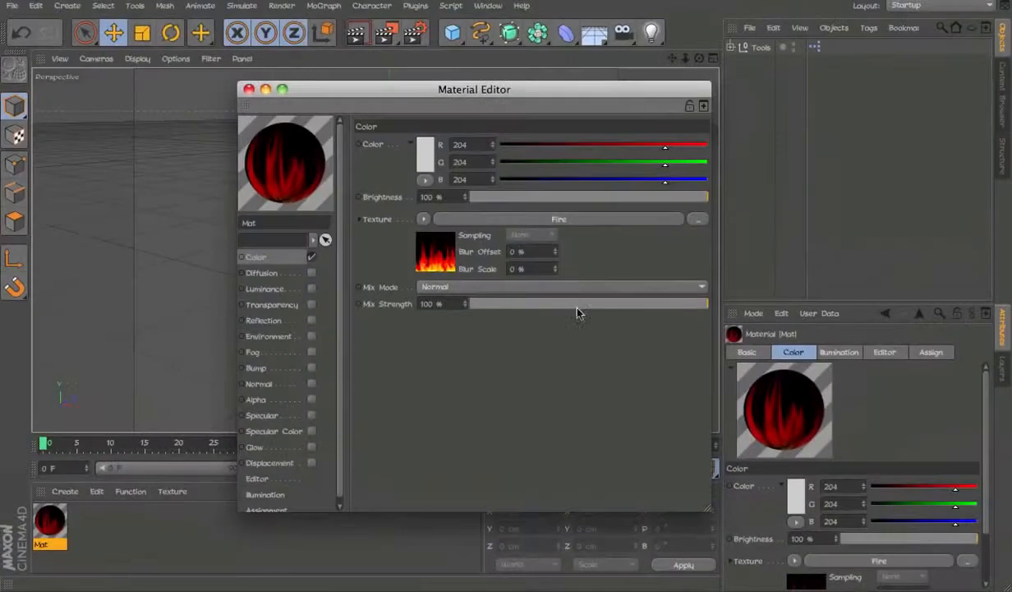
# Set the material preview's shape to Plane Backlight and turn on preview animation.
pyautogui.rightClick(316, 143)
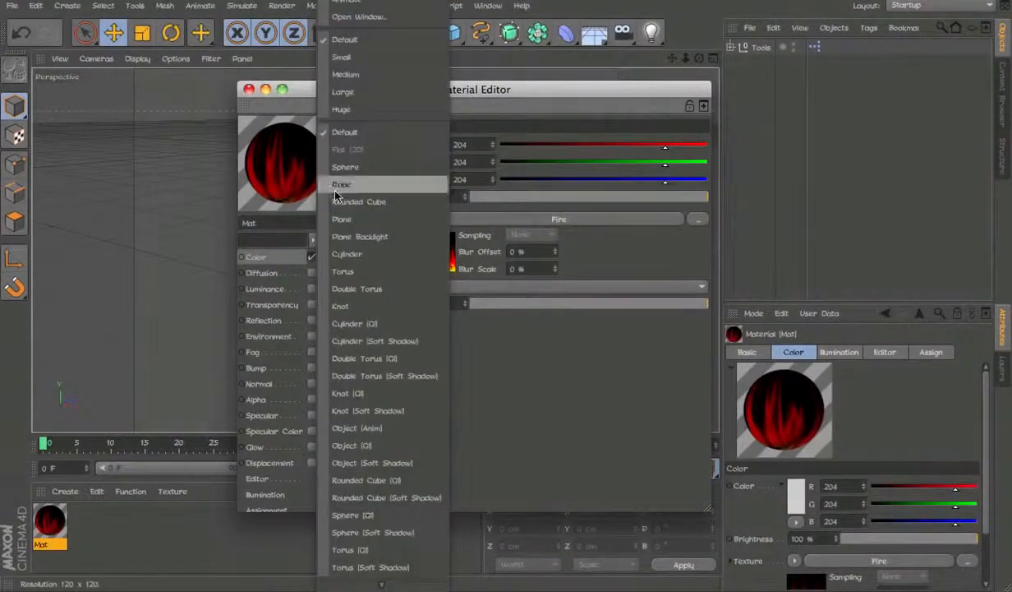
pyautogui.click(371, 237)
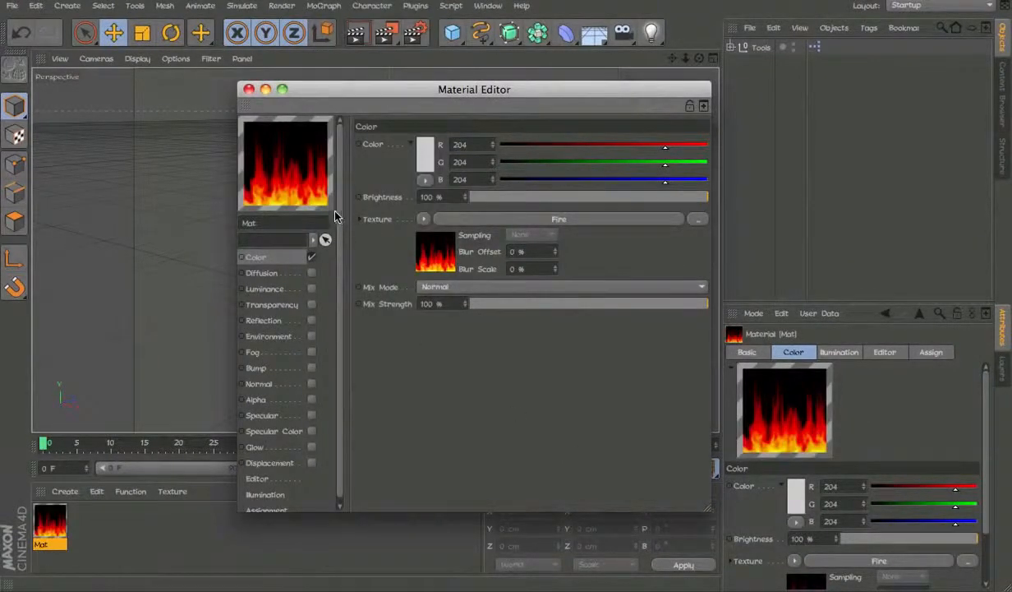
pyautogui.rightClick(310, 176)
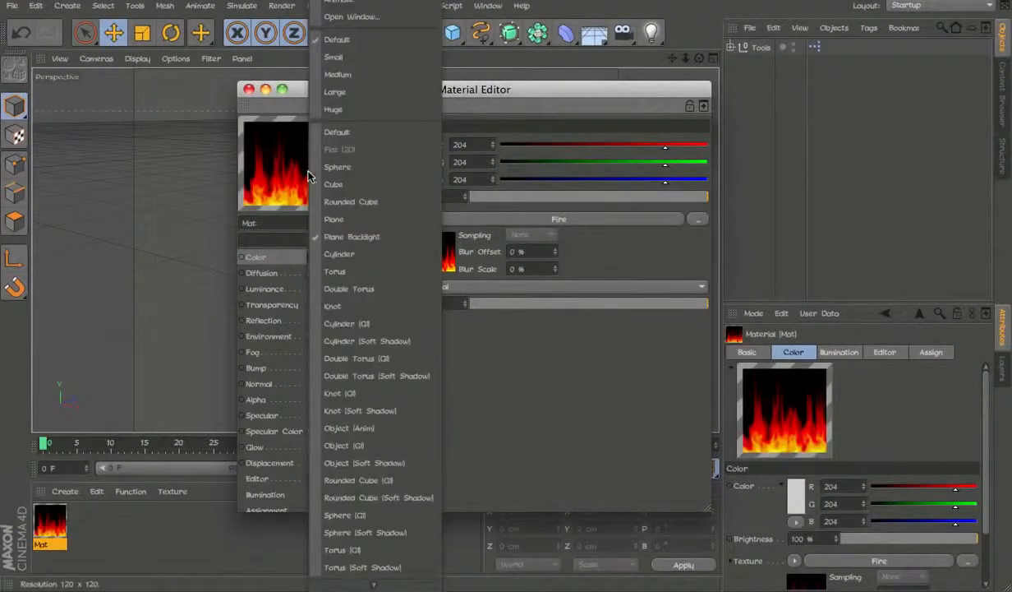
pyautogui.click(337, 2)
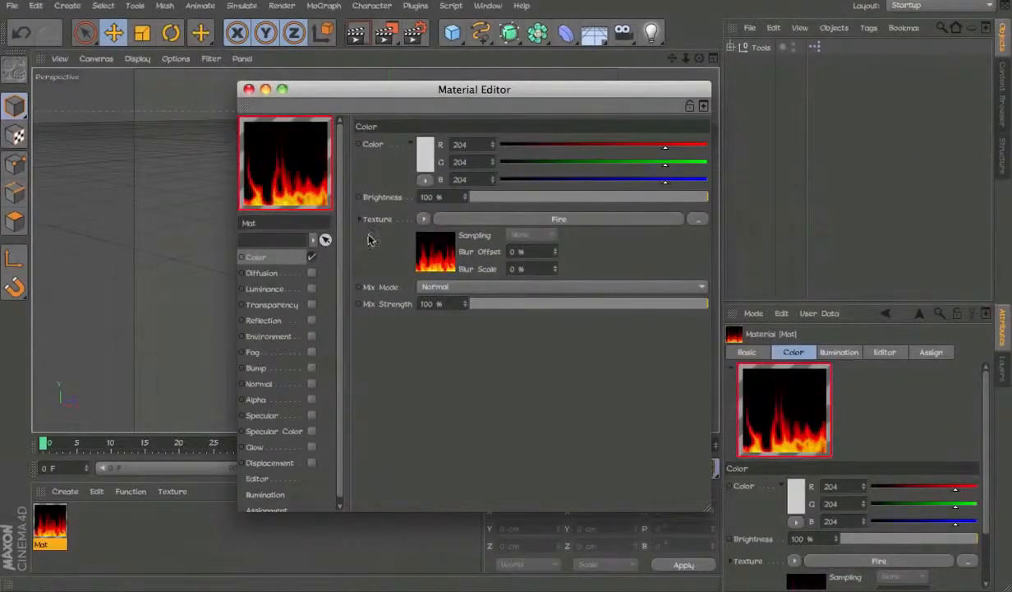
# Add a Cube to the scene and apply the fire material to it.
pyautogui.moveTo(392, 84); pyautogui.dragTo(548, 68)
pyautogui.click(299, 214)
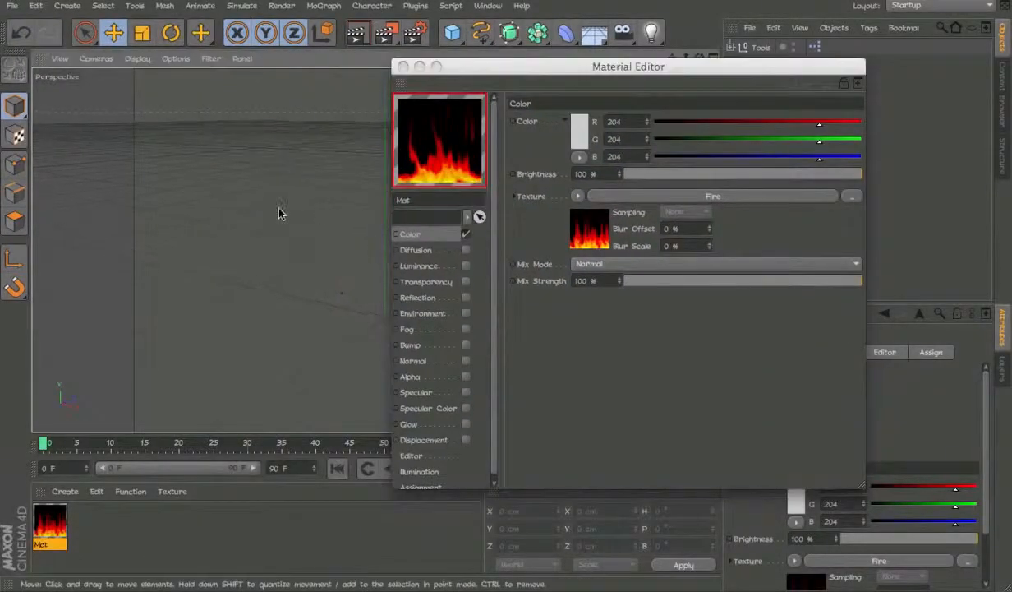
pyautogui.click(451, 30)
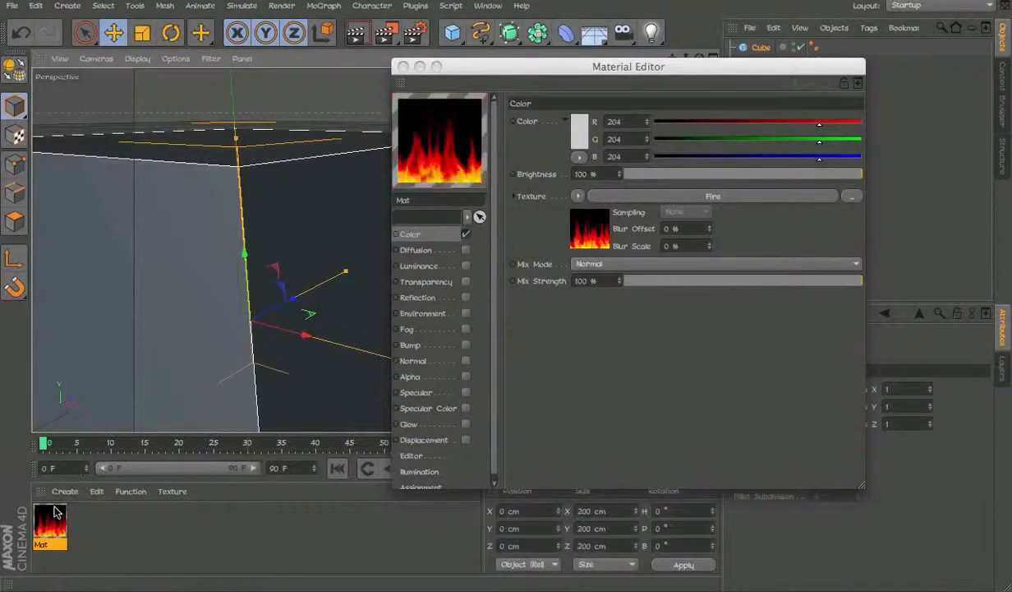
pyautogui.moveTo(55, 513); pyautogui.dragTo(294, 298)
pyautogui.keyDown('alt'); pyautogui.moveTo(295, 297); pyautogui.dragTo(400, 206, button='middle'); pyautogui.keyUp('alt')
pyautogui.keyDown('alt'); pyautogui.moveTo(400, 205); pyautogui.dragTo(337, 151); pyautogui.keyUp('alt')
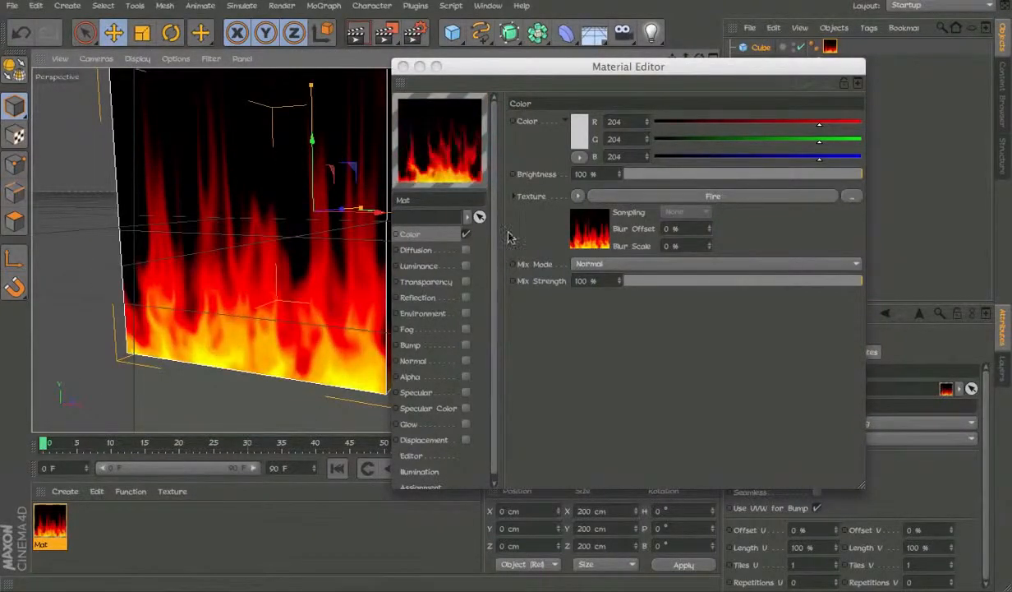
# Play the scene animation to check the fire material on the cube, stop it, and return to frame 0.
pyautogui.moveTo(534, 88); pyautogui.dragTo(625, 22)
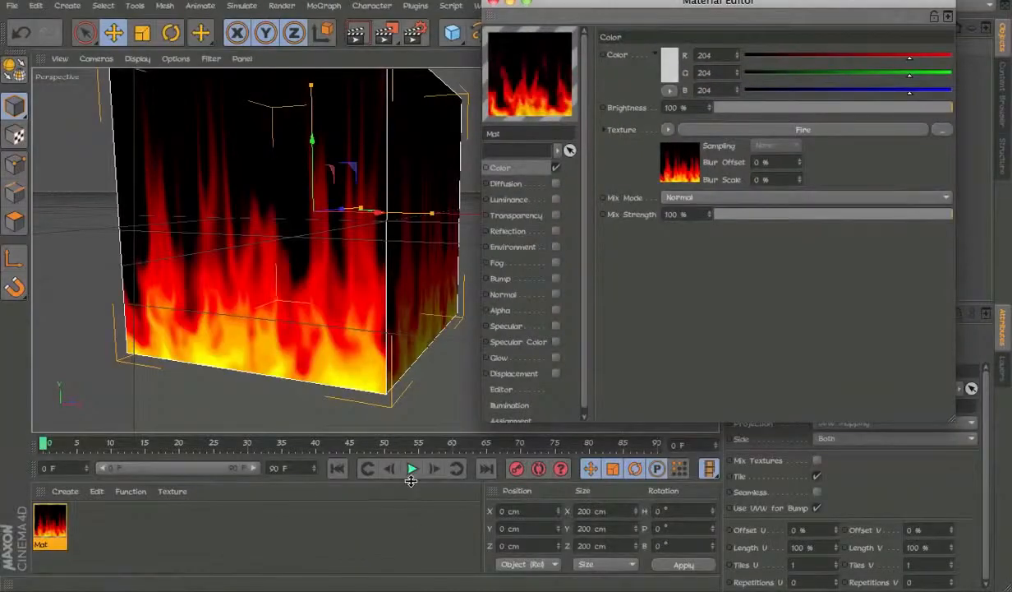
pyautogui.click(412, 469)
pyautogui.click(410, 476)
pyautogui.moveTo(90, 444); pyautogui.dragTo(2, 461)
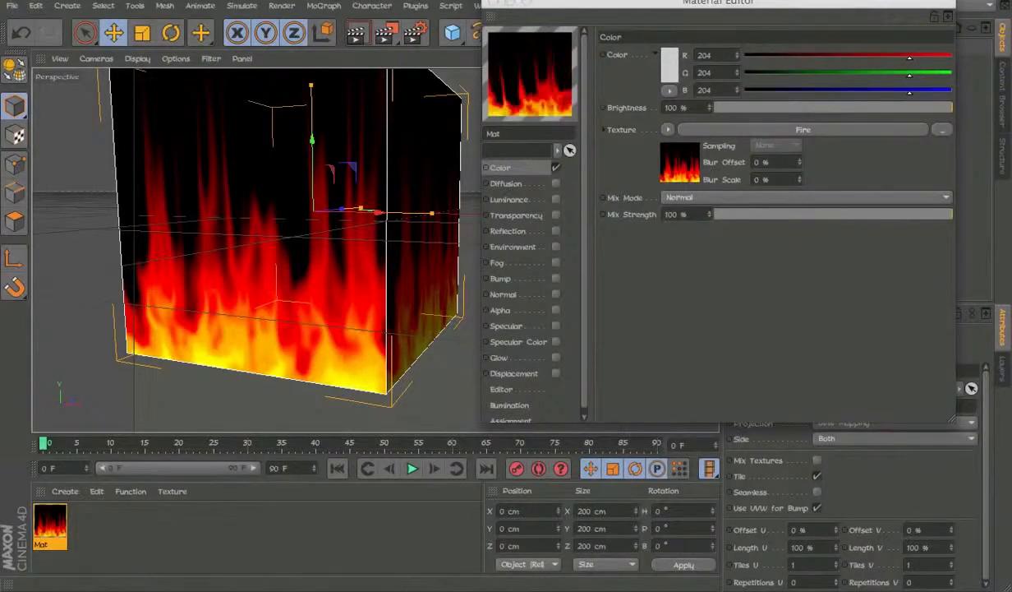
# Render the viewport at frame 0, advance to frame 1, and render the fire cube again.
pyautogui.click(355, 33)
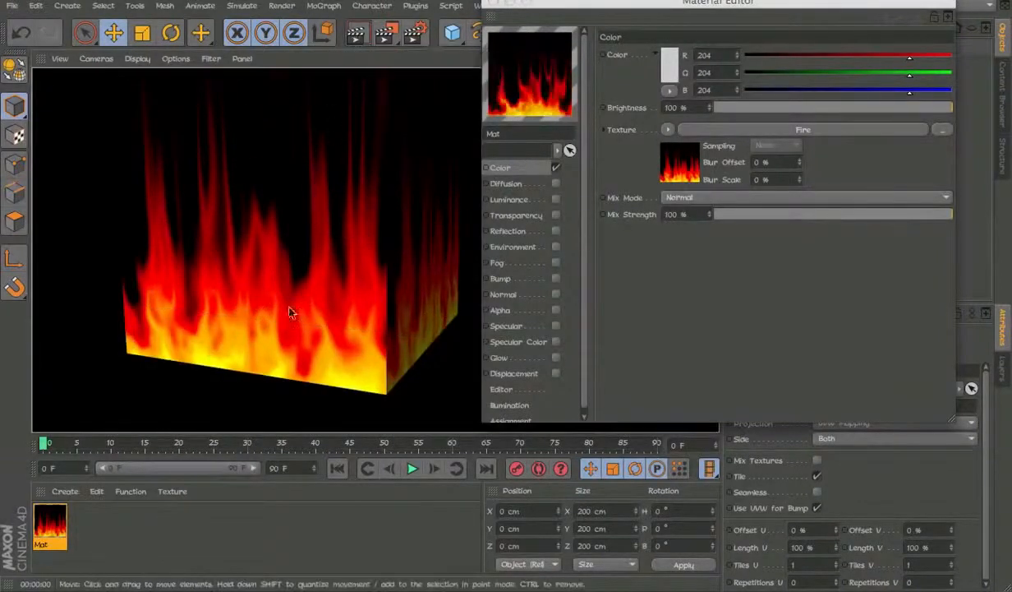
pyautogui.click(434, 467)
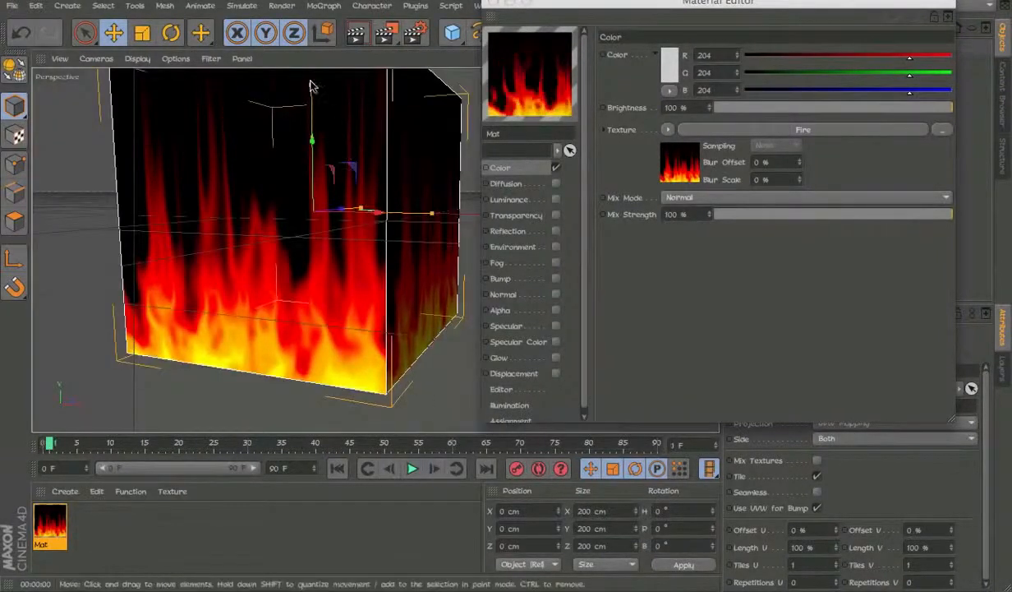
pyautogui.click(350, 45)
pyautogui.scroll(-3, 366, 367)
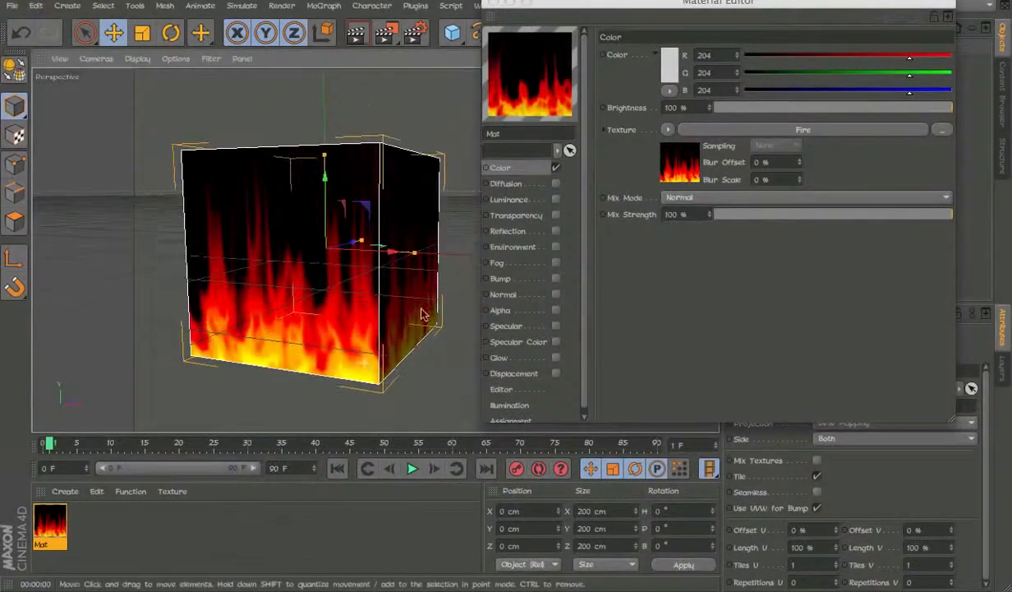
pyautogui.keyDown('alt'); pyautogui.moveTo(356, 283); pyautogui.dragTo(363, 273); pyautogui.keyUp('alt')
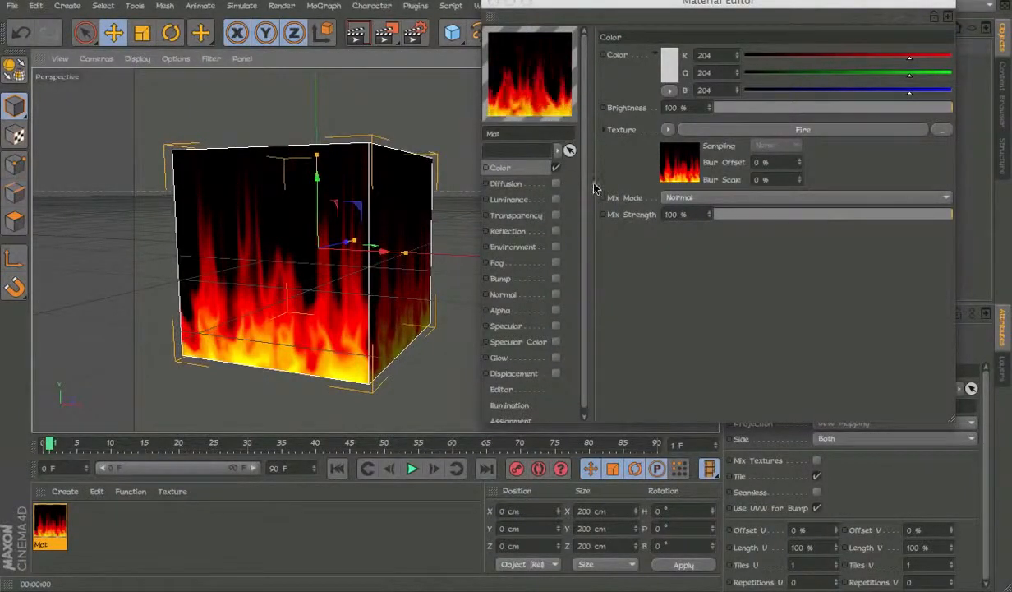
# Wrap the material's Fire texture in the Pixel effect shader and render the viewport.
pyautogui.rightClick(521, 85)
pyautogui.click(711, 230)
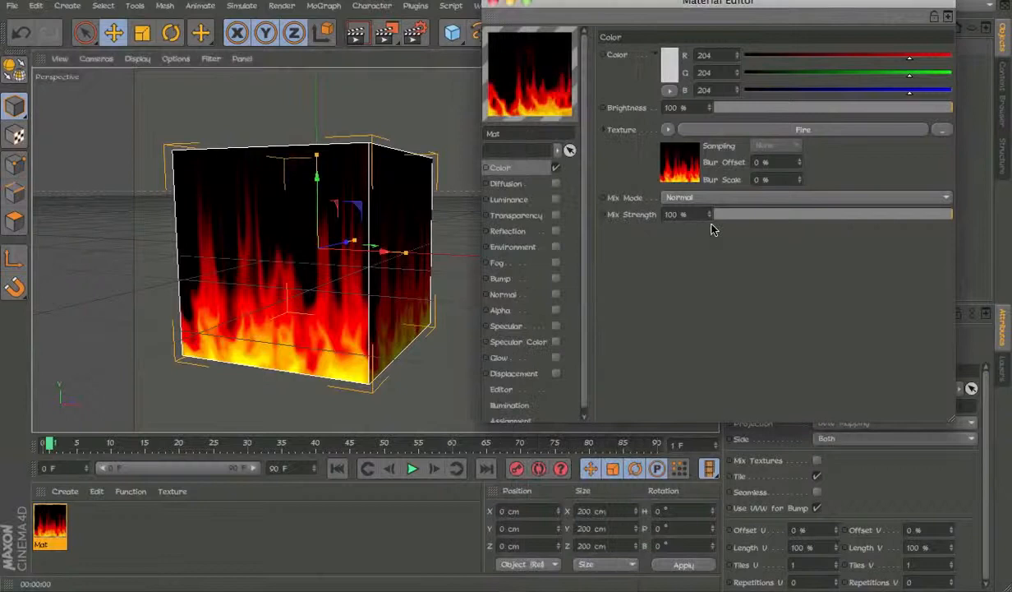
pyautogui.click(669, 131)
pyautogui.moveTo(704, 475)
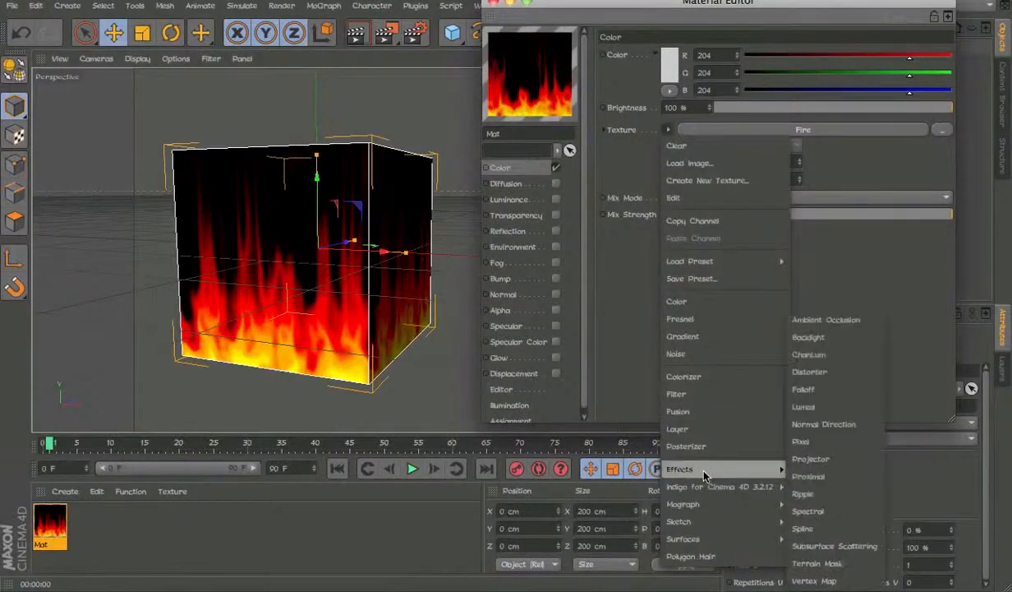
pyautogui.click(802, 441)
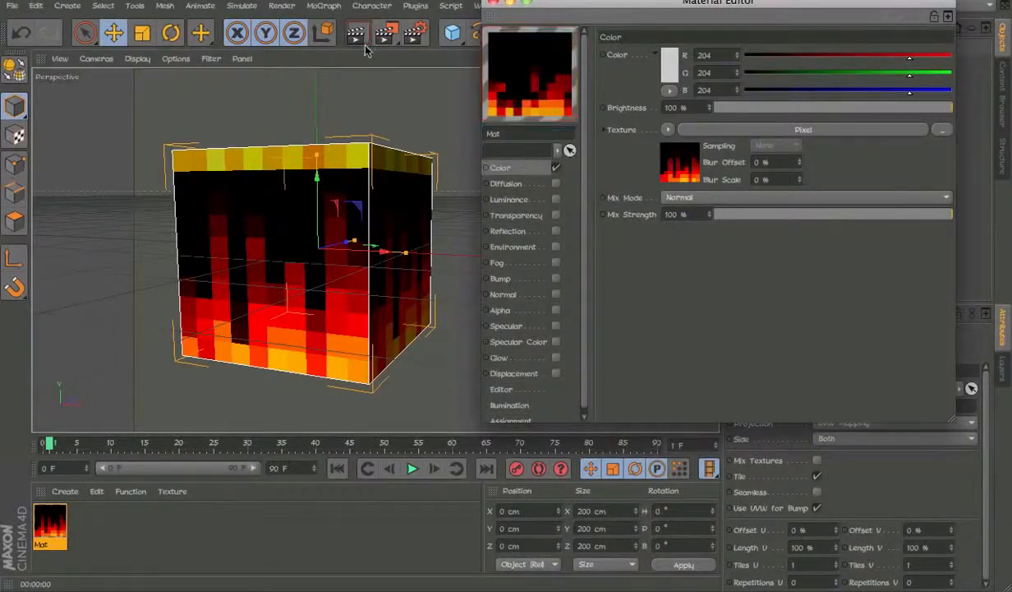
pyautogui.click(351, 37)
# Set the Pixel shader's Tiles U and Tiles V to 16.
pyautogui.click(685, 175)
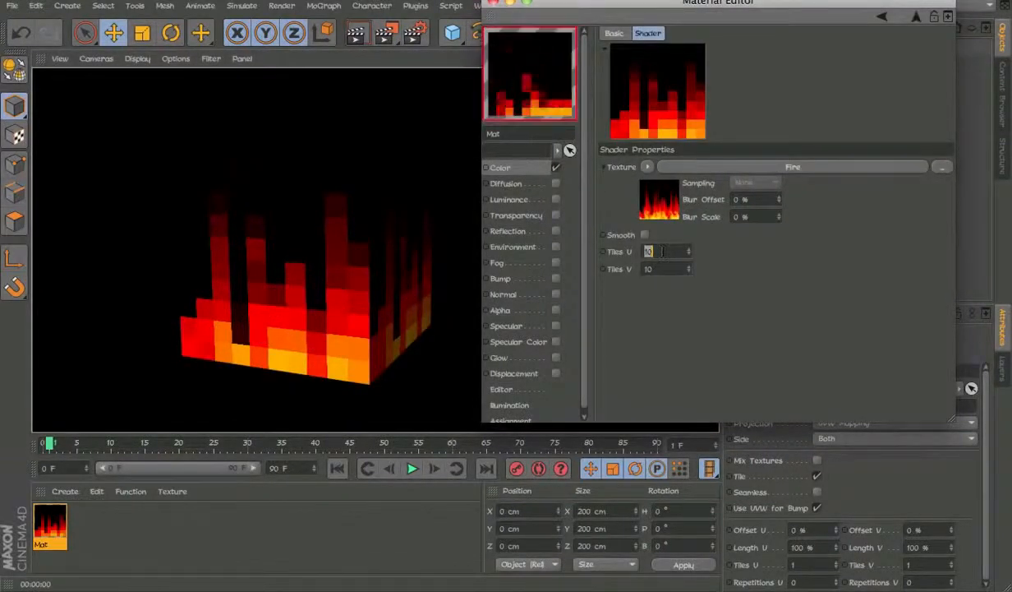
pyautogui.click(662, 252)
pyautogui.write('16')
pyautogui.press('Tab')
pyautogui.write('16')
pyautogui.press('Return')
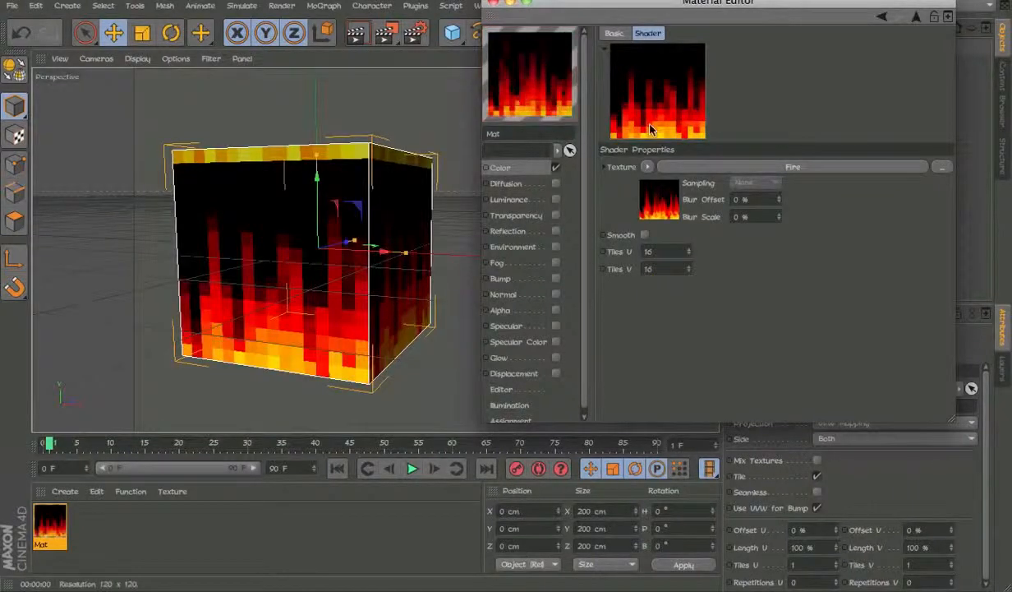
# Open the nested Fire shader and set its U Frequency to 1.78 and V Frequency to 0.78.
pyautogui.click(658, 188)
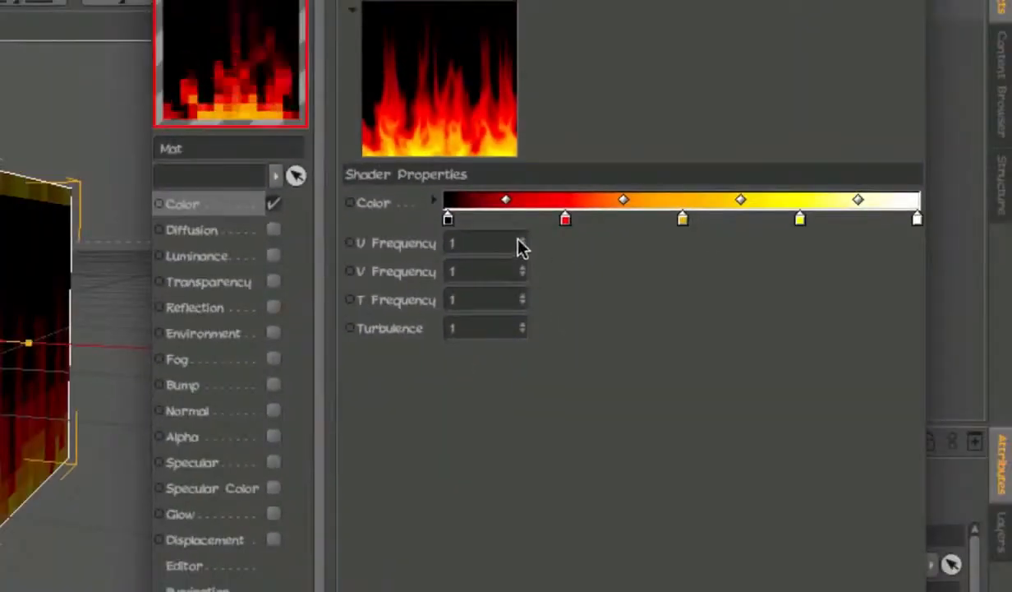
pyautogui.moveTo(521, 246); pyautogui.dragTo(519, 241)
pyautogui.moveTo(526, 279); pyautogui.dragTo(526, 270)
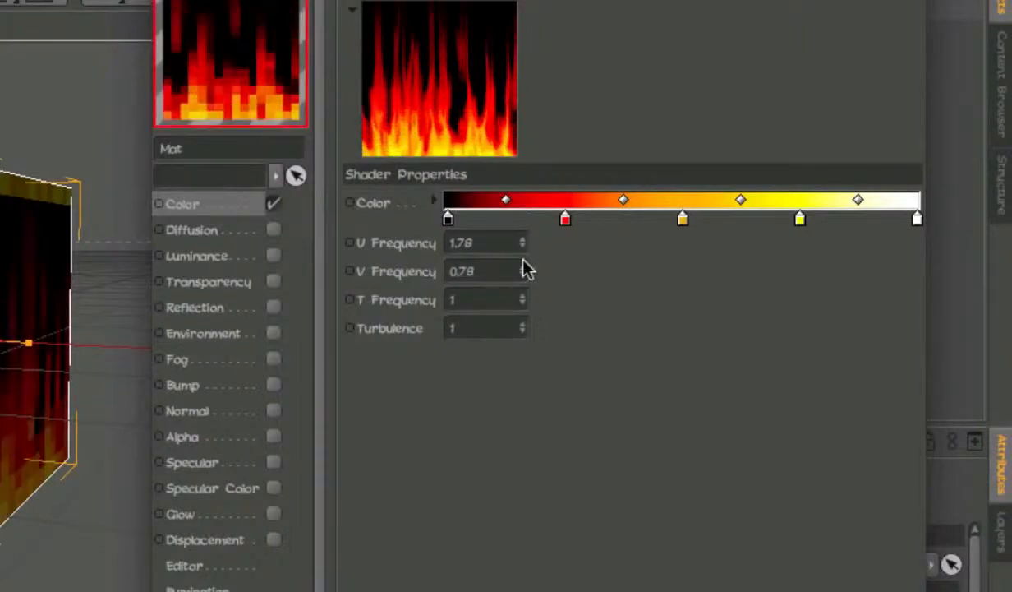
# Load the Water surface shader as Mat.1's Color texture and animate its preview with the Plane Backlight shape.
pyautogui.moveTo(211, 38)
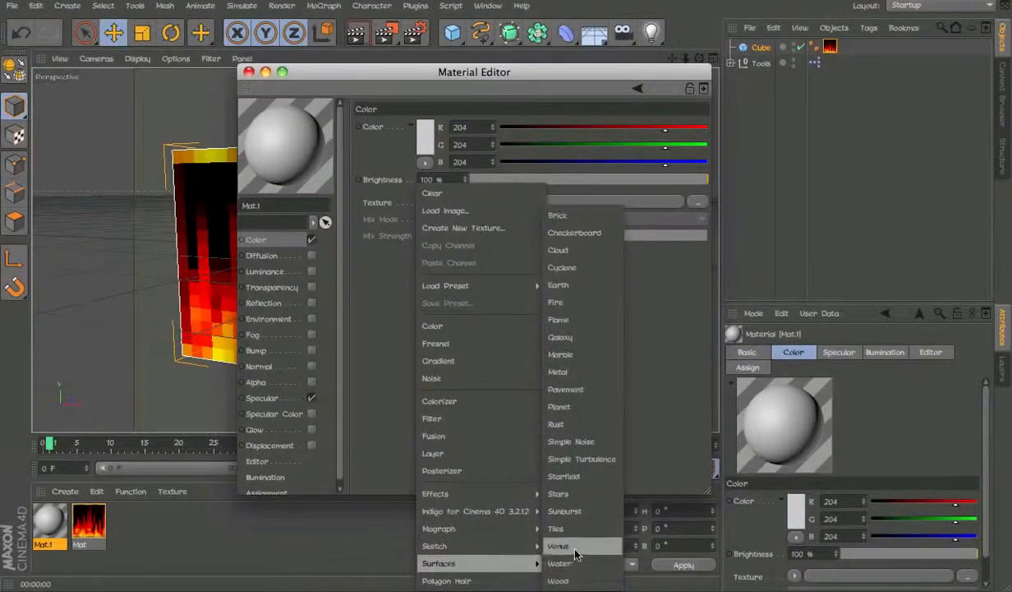
pyautogui.click(579, 562)
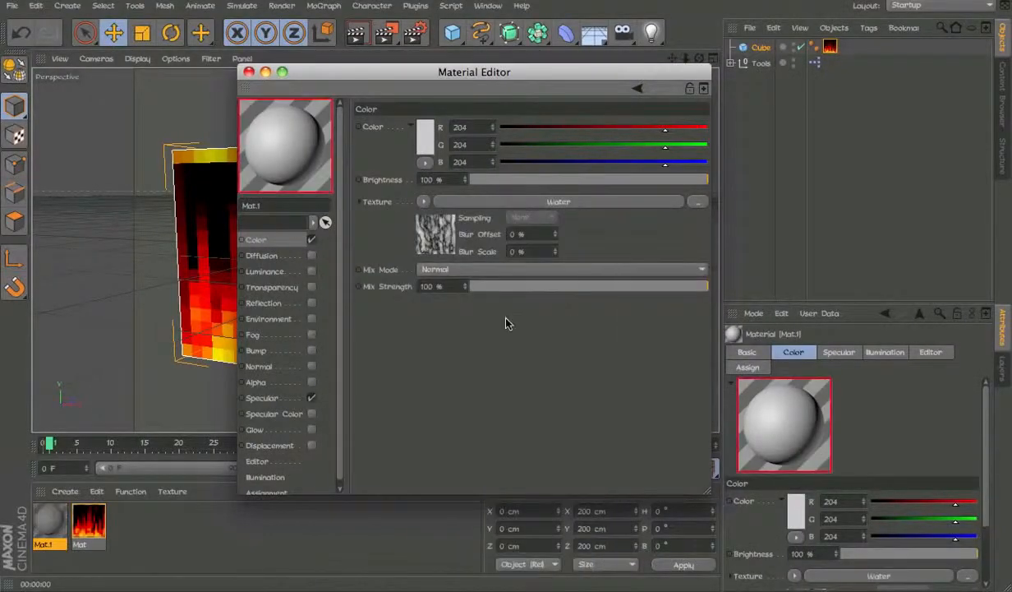
pyautogui.rightClick(258, 123)
pyautogui.click(337, 227)
pyautogui.rightClick(319, 124)
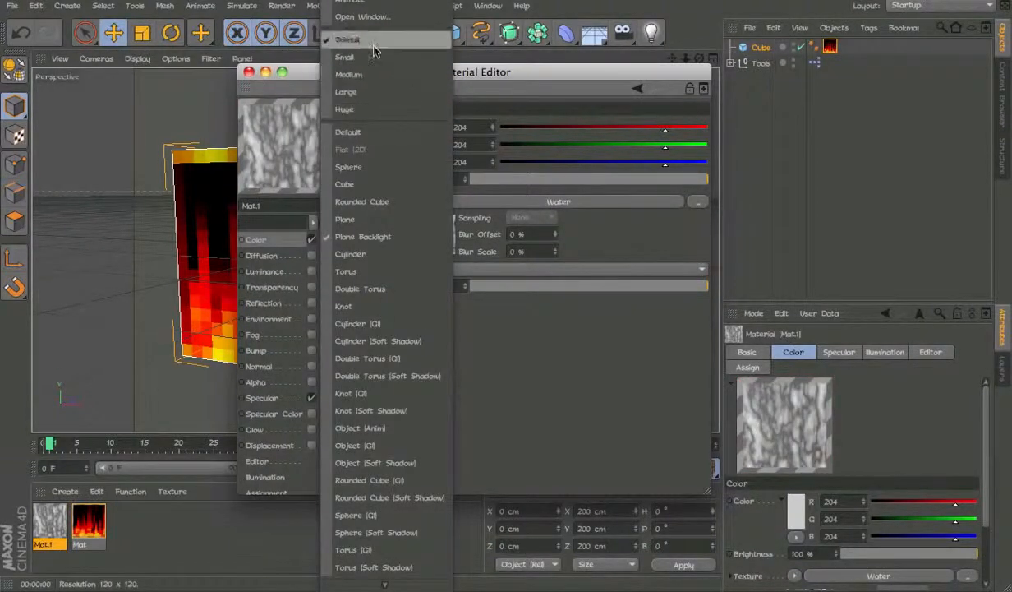
pyautogui.click(348, 3)
# Wrap Mat.1's Water texture in the Pixel effect shader.
pyautogui.click(427, 201)
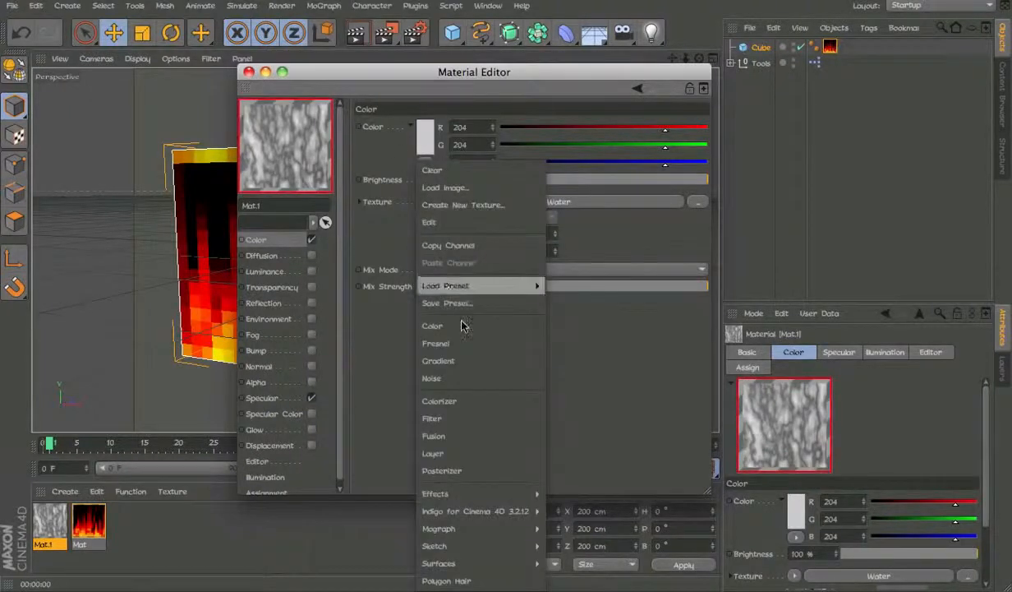
pyautogui.moveTo(493, 493)
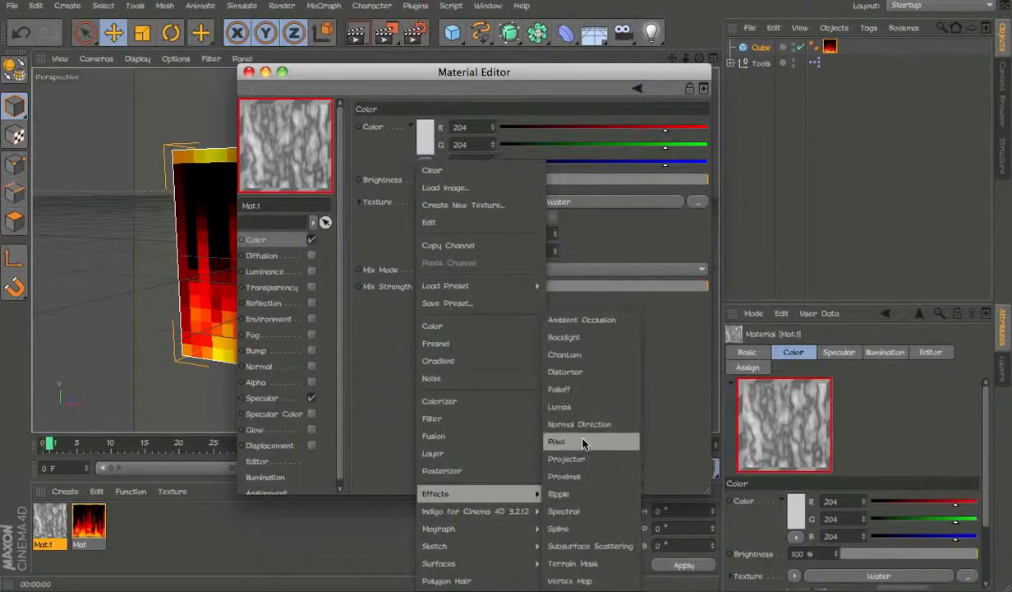
pyautogui.click(583, 444)
# Open the nested Water shader and set the white end of its color gradient to light blue, RGB 79, 184, 255.
pyautogui.click(559, 201)
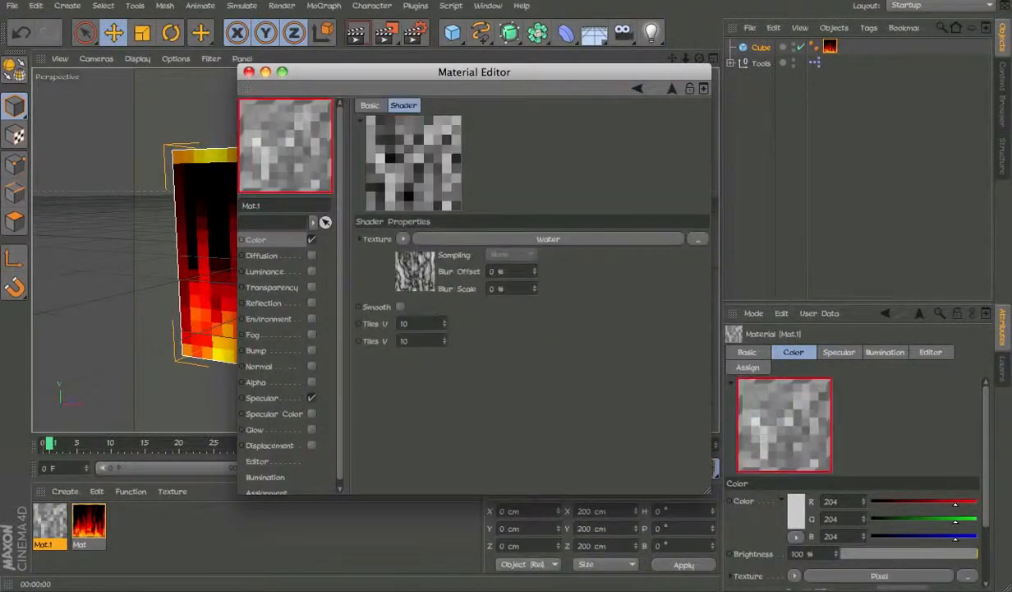
pyautogui.click(405, 276)
pyautogui.doubleClick(418, 248)
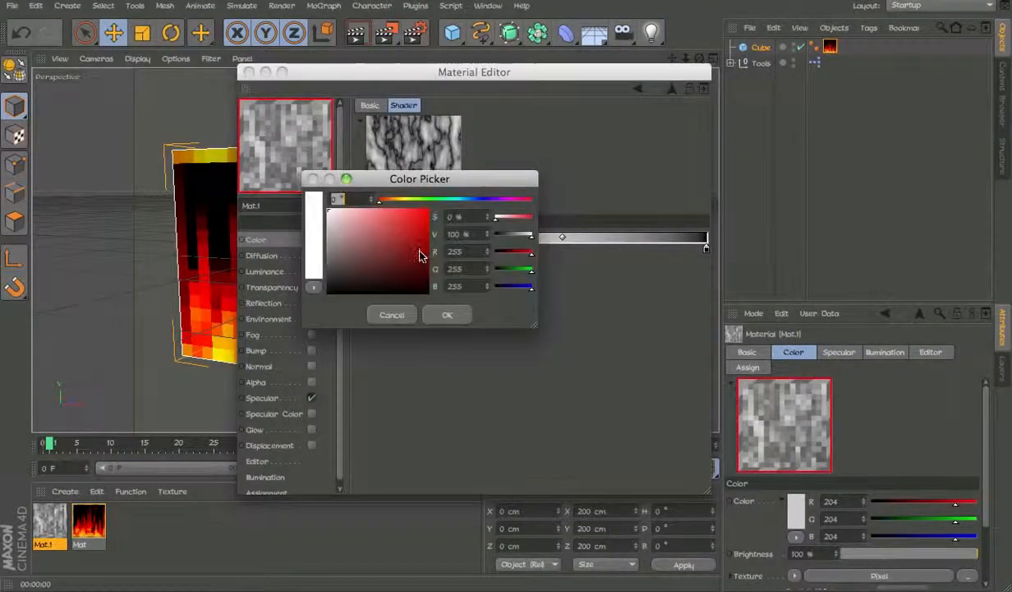
pyautogui.click(465, 199)
pyautogui.moveTo(403, 238); pyautogui.dragTo(396, 185)
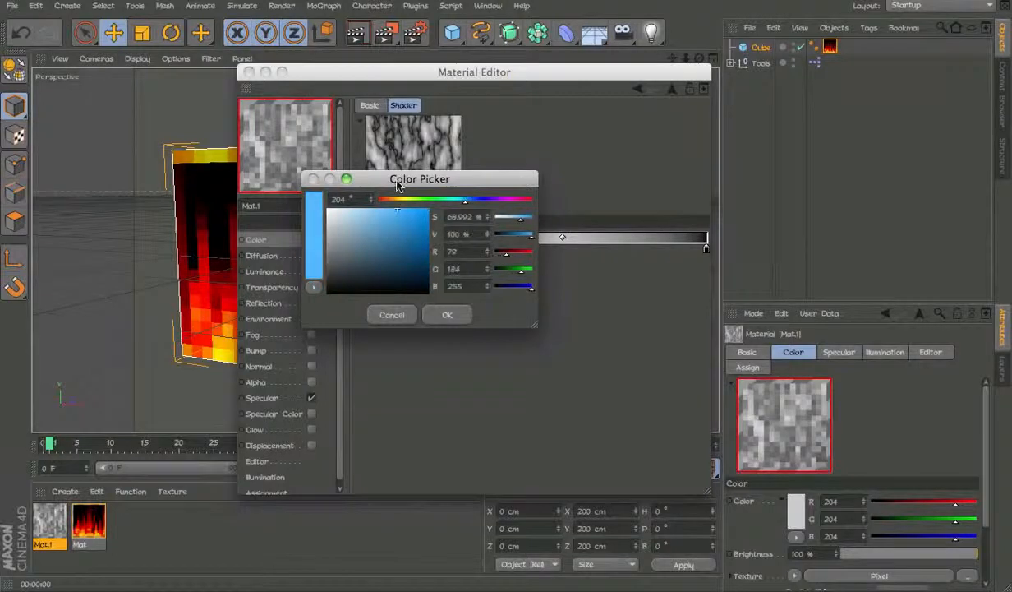
pyautogui.click(451, 315)
# Change the black end knot of the Water shader's color gradient to a deeper blue.
pyautogui.click(708, 250)
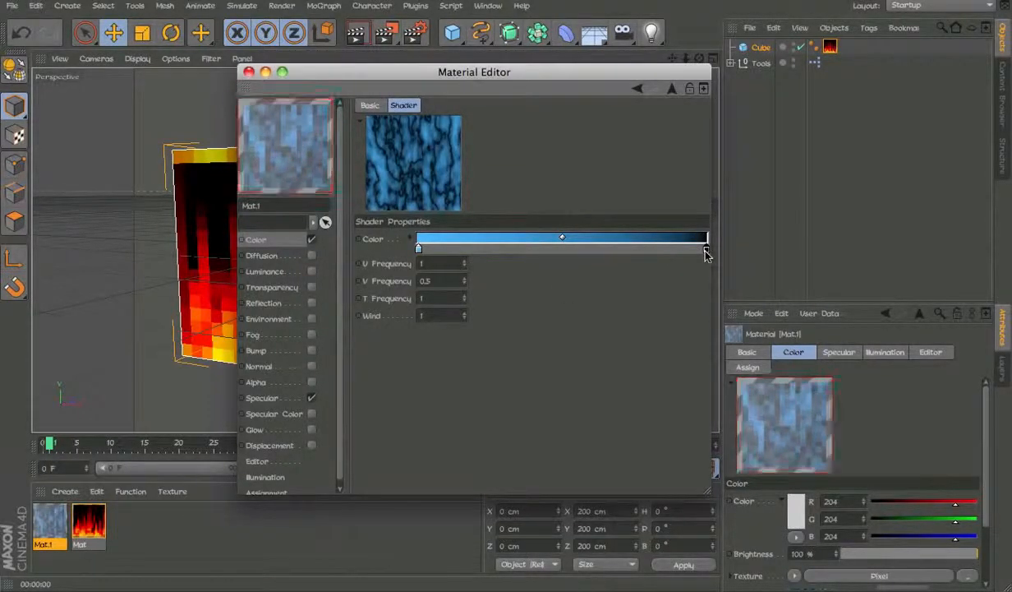
pyautogui.doubleClick(705, 251)
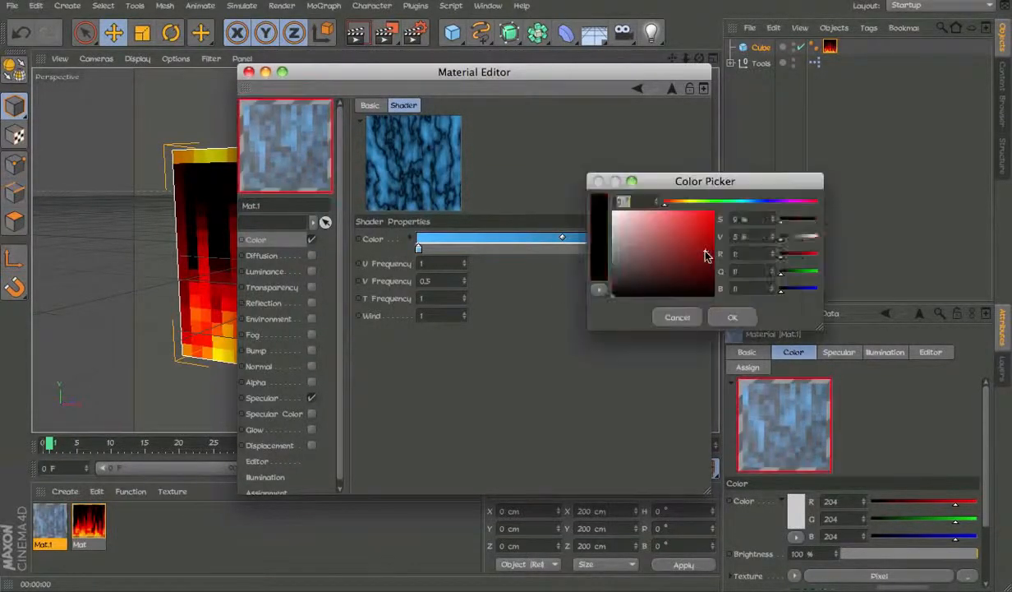
pyautogui.click(754, 201)
pyautogui.click(730, 317)
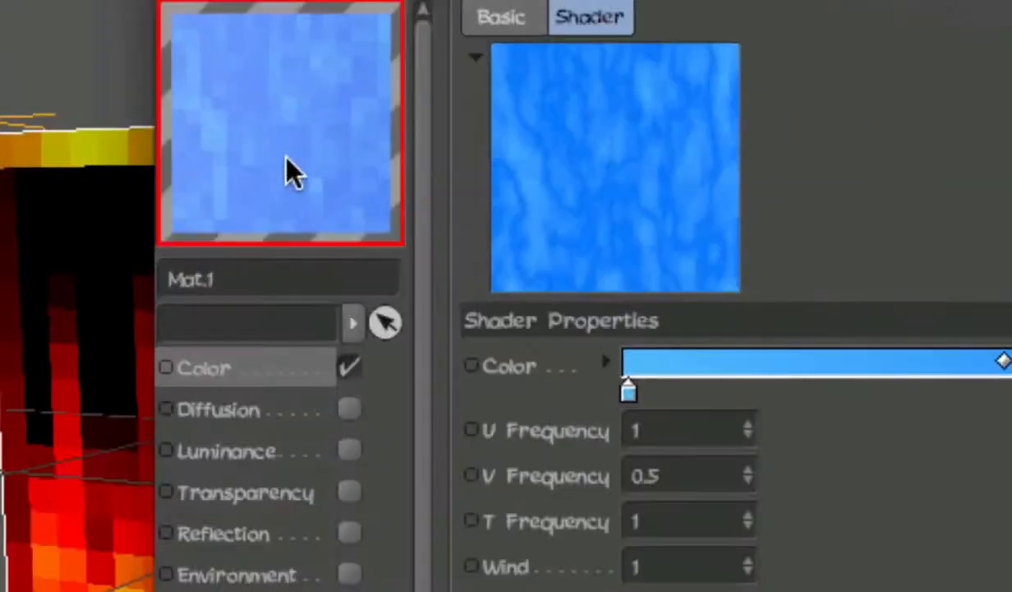
# Set the Water shader's U Frequency to 2.02 and V Frequency to 1.61, and adjust its T Frequency.
pyautogui.moveTo(755, 428); pyautogui.dragTo(751, 421)
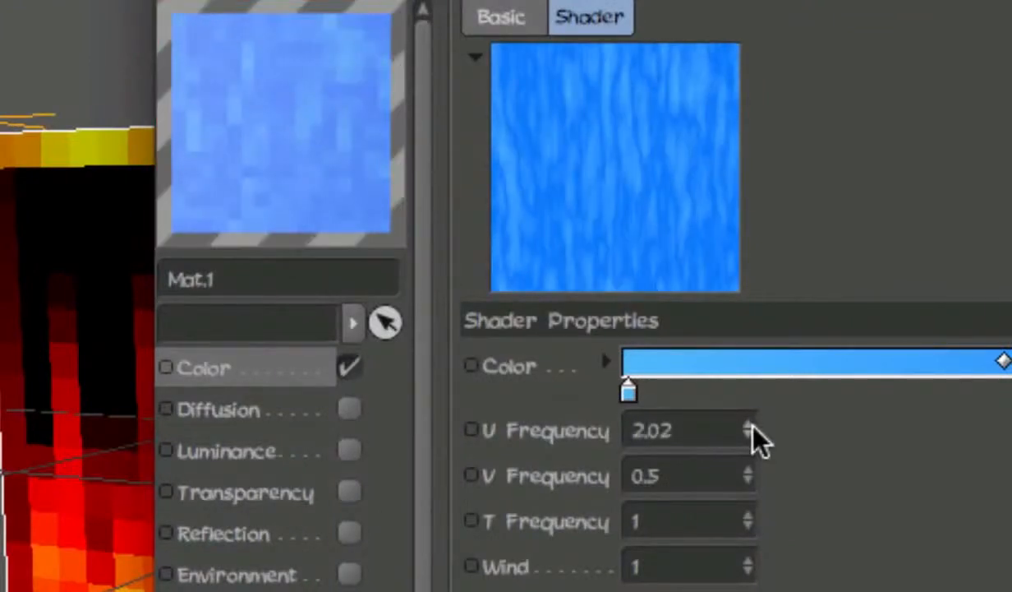
pyautogui.moveTo(757, 475); pyautogui.dragTo(758, 472)
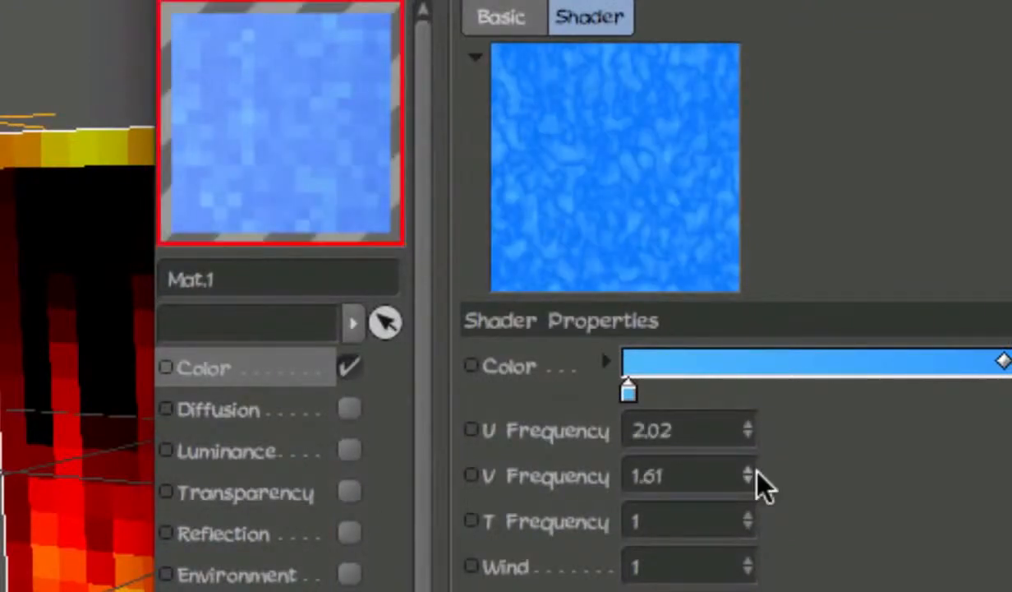
pyautogui.moveTo(749, 519); pyautogui.dragTo(752, 518)
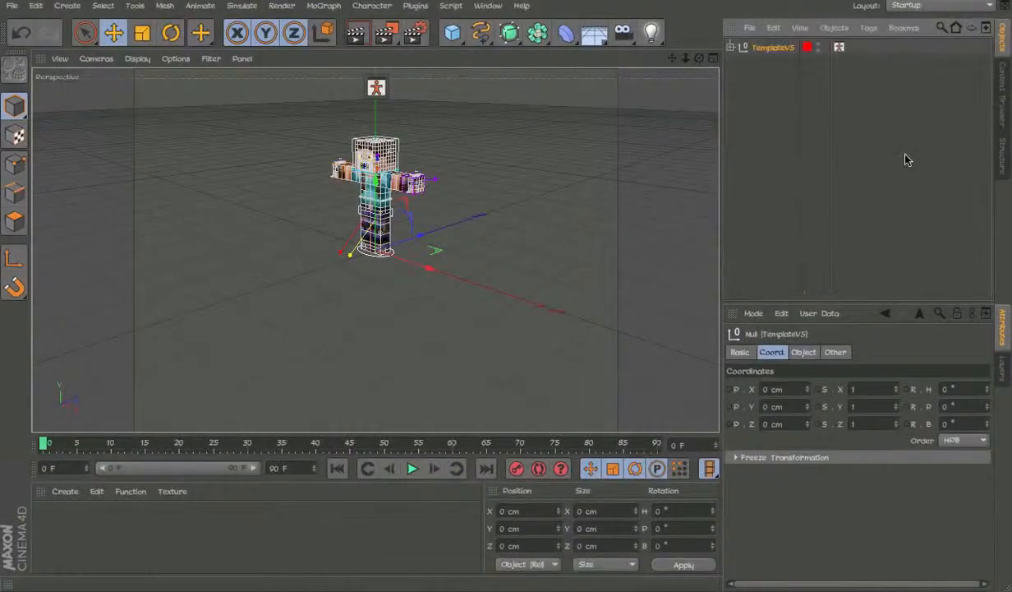
# Select the TemplateV5 null of the character rig and bring up its coordinate settings.
pyautogui.click(905, 155)
pyautogui.keyDown('alt'); pyautogui.moveTo(417, 179); pyautogui.dragTo(496, 177, button='right'); pyautogui.keyUp('alt')
pyautogui.keyDown('alt'); pyautogui.moveTo(427, 181); pyautogui.dragTo(497, 215, button='middle'); pyautogui.keyUp('alt')
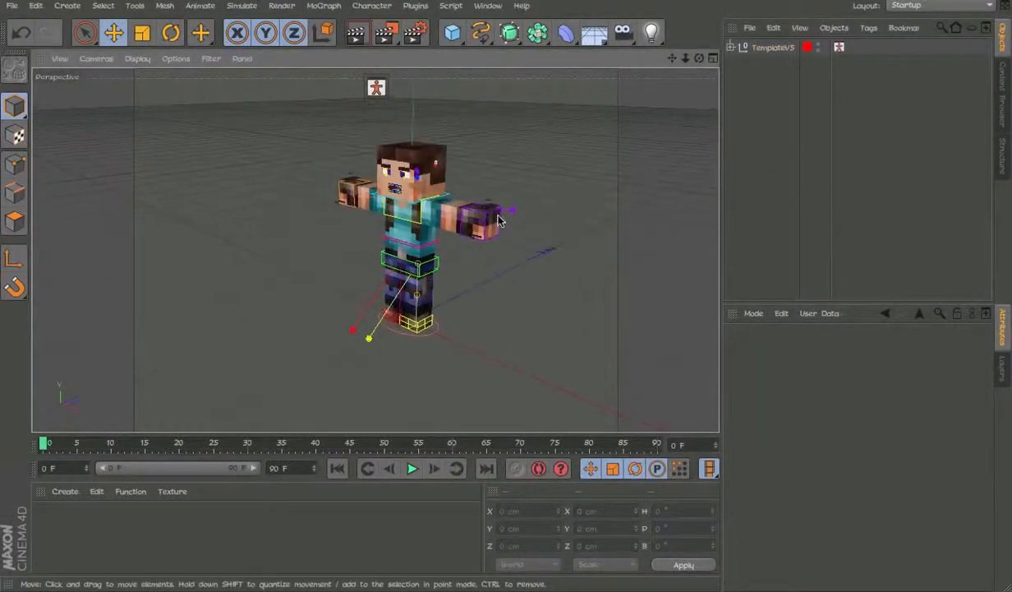
pyautogui.keyDown('alt'); pyautogui.moveTo(394, 184); pyautogui.dragTo(418, 194, button='right'); pyautogui.keyUp('alt')
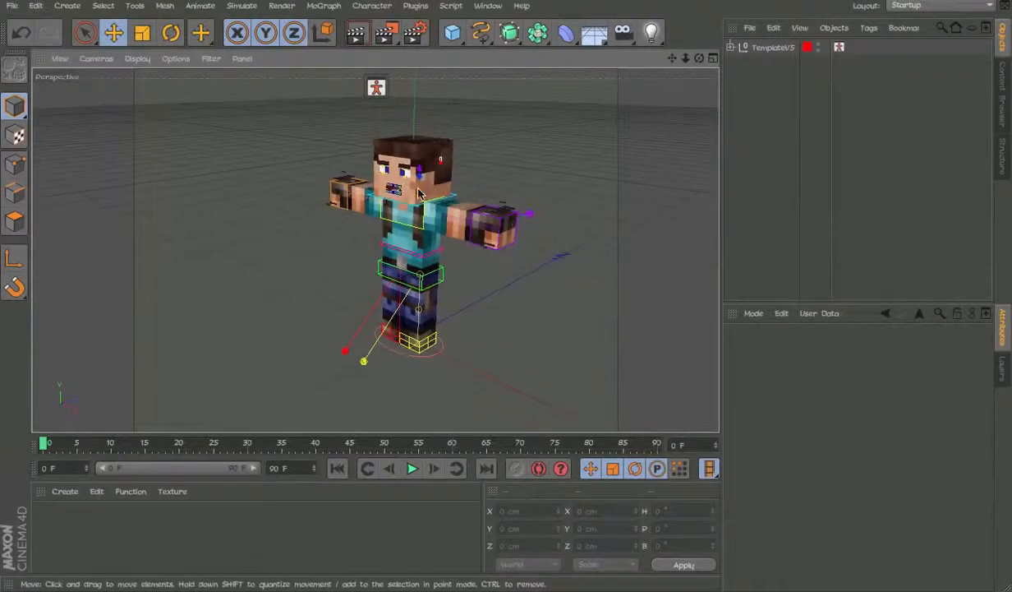
pyautogui.click(780, 47)
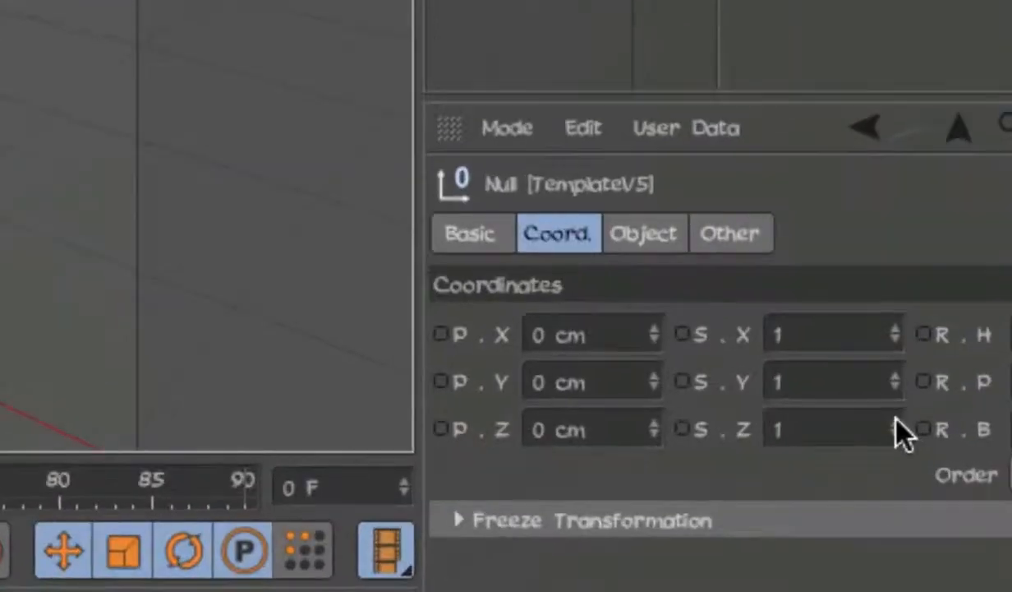
pyautogui.click(824, 330)
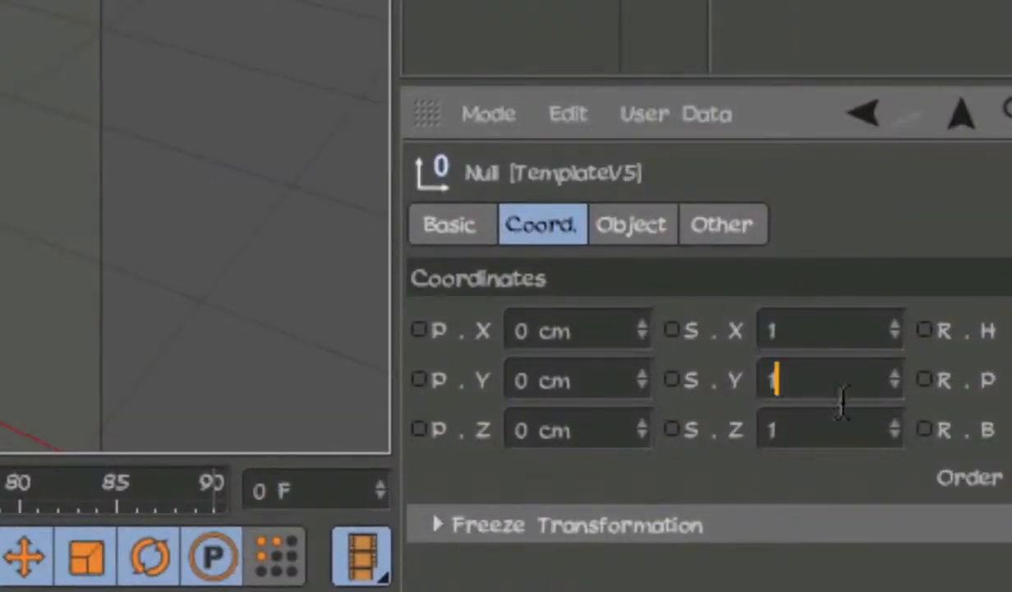
pyautogui.click(612, 227)
pyautogui.click(575, 231)
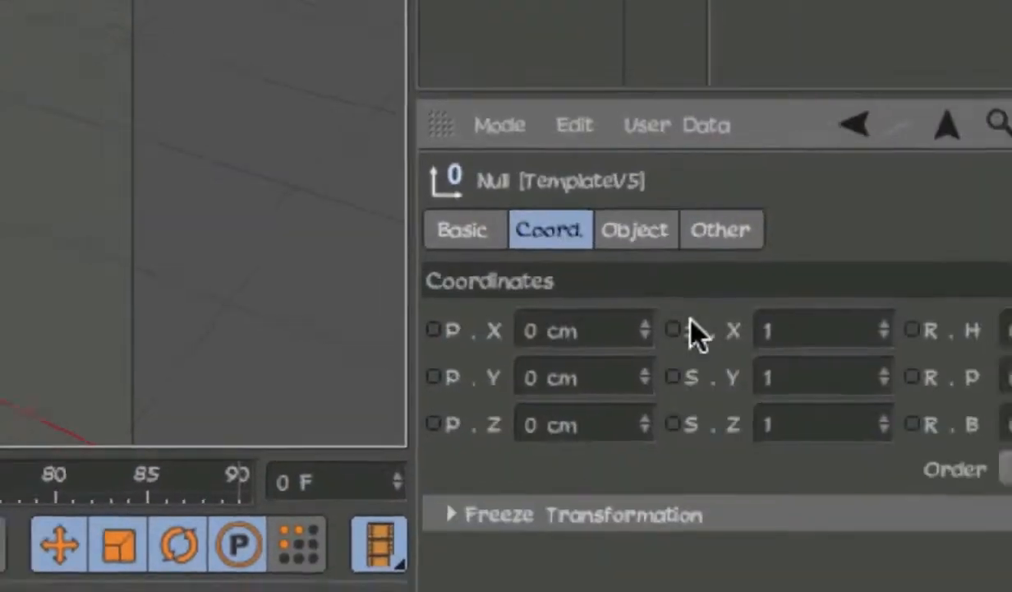
# Set the TemplateV5 rig's X, Y and Z scale to 0.25.
pyautogui.click(877, 389)
pyautogui.write('0.2')
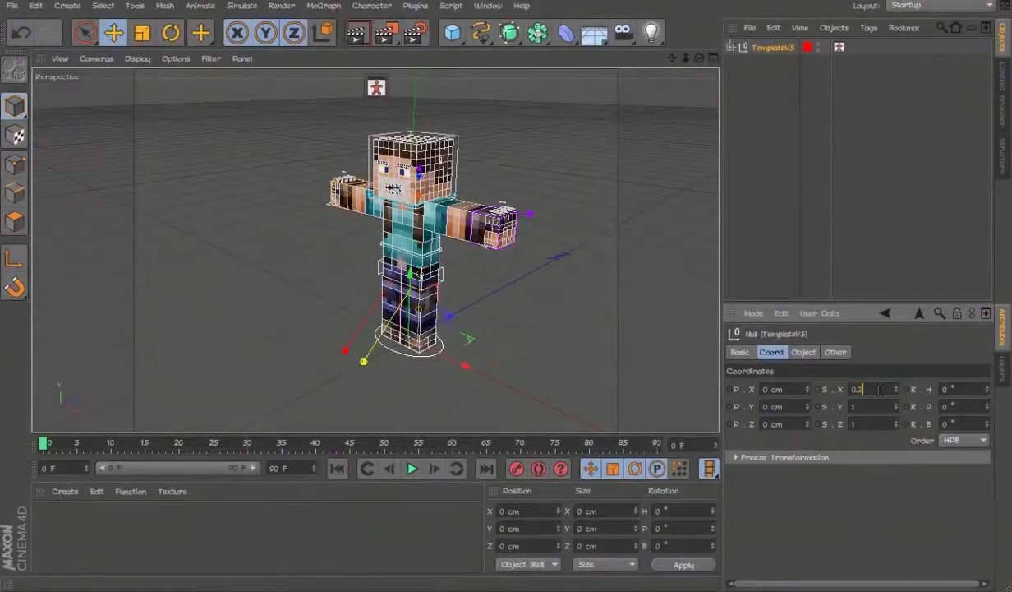
pyautogui.write('5')
pyautogui.press('Tab')
pyautogui.write('0.25')
pyautogui.press('Tab')
pyautogui.write('0')
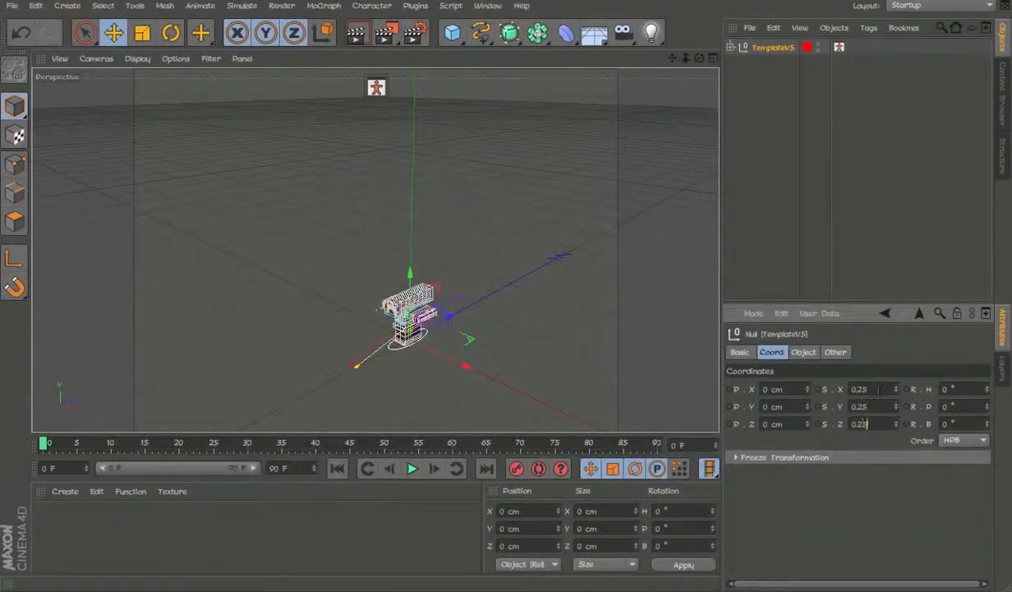
pyautogui.keyDown('alt'); pyautogui.moveTo(432, 328); pyautogui.dragTo(626, 318, button='right'); pyautogui.keyUp('alt')
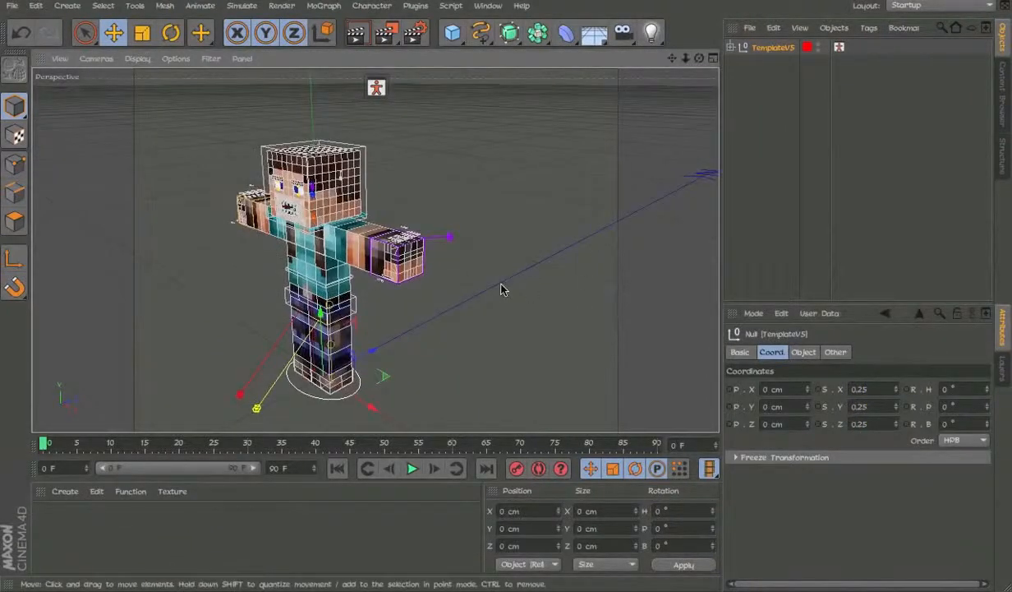
pyautogui.scroll(-3, 502, 289)
# Set the TemplateV5 rig's X, Y and Z scale to 0.5.
pyautogui.doubleClick(878, 392)
pyautogui.write('0')
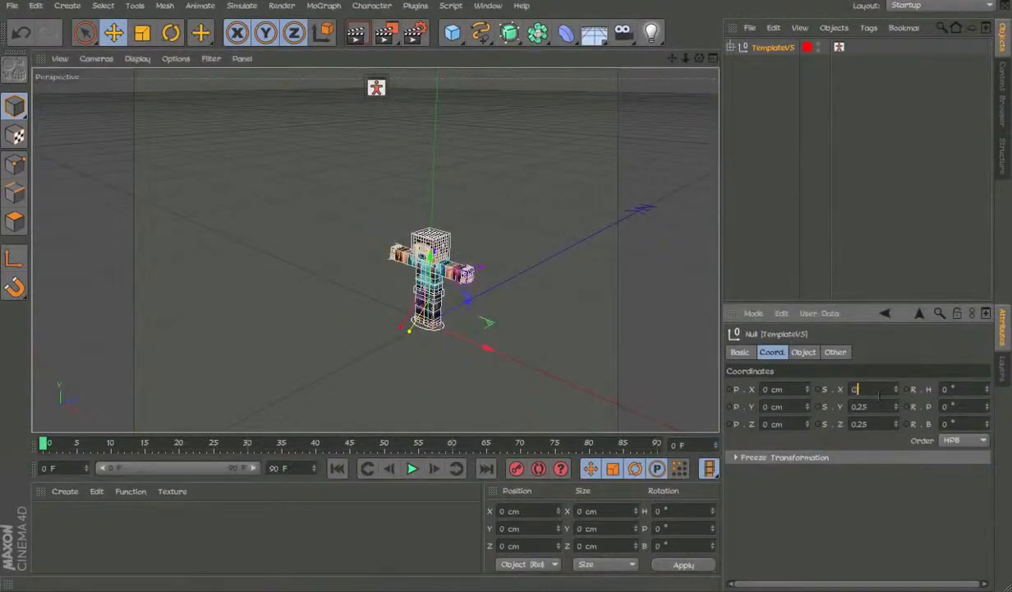
pyautogui.write('.5')
pyautogui.press('Tab')
pyautogui.write('0.5')
pyautogui.press('Tab')
pyautogui.write('0.5')
pyautogui.press('Return')
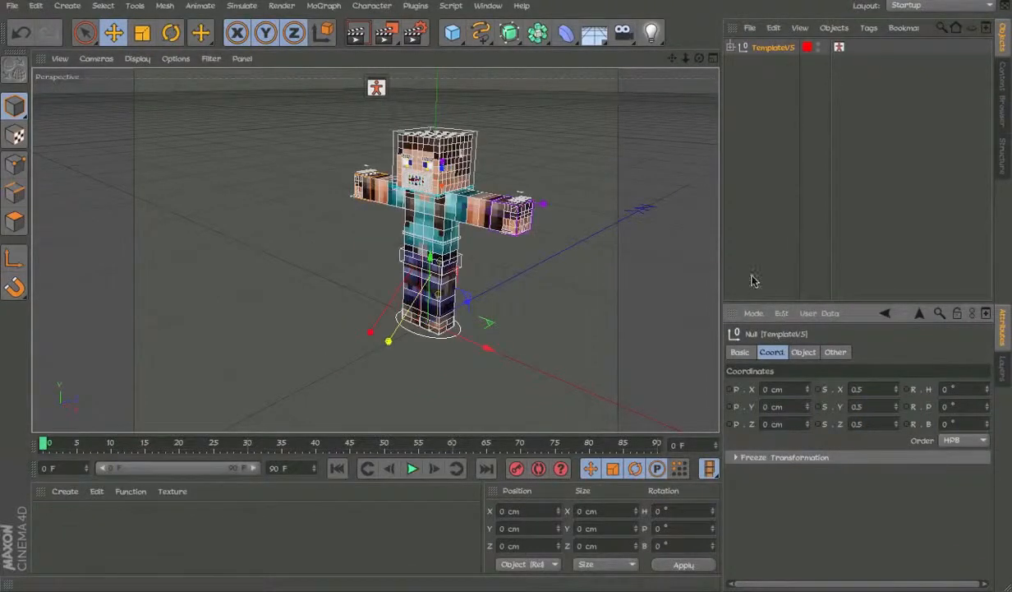
# Test the scaled rig by moving its hand controller and its hip controller, undoing each move.
pyautogui.scroll(5, 581, 248)
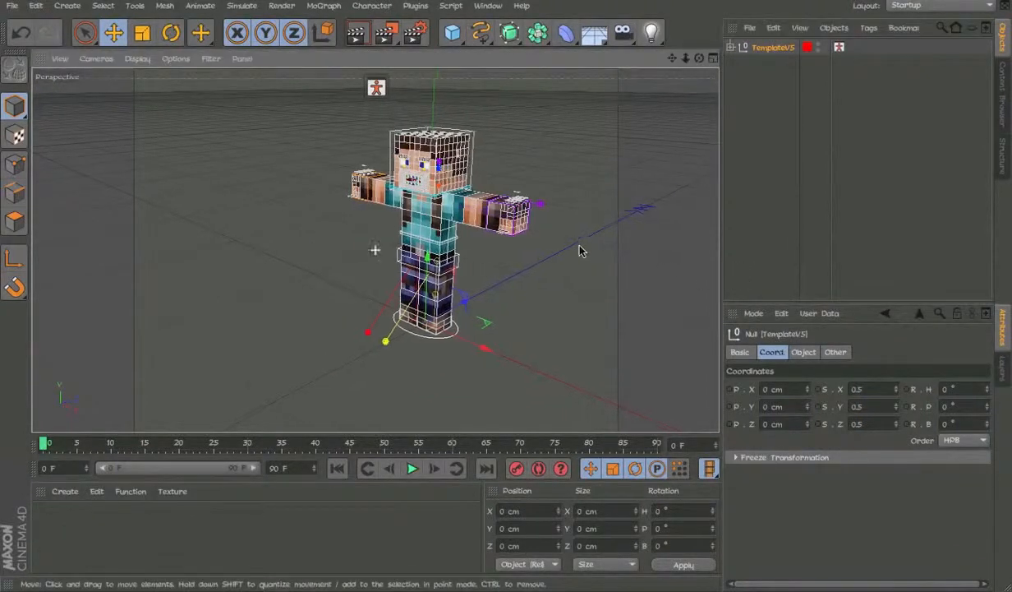
pyautogui.click(507, 192)
pyautogui.moveTo(549, 183); pyautogui.dragTo(538, 236)
pyautogui.hotkey('ctrl', 'z')
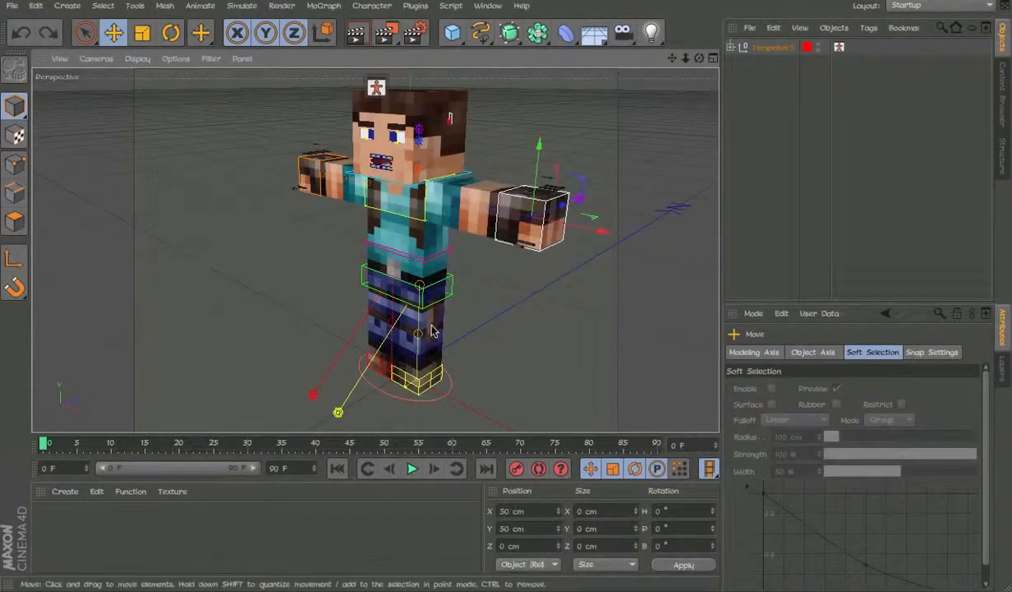
pyautogui.click(452, 274)
pyautogui.moveTo(399, 268); pyautogui.dragTo(401, 296)
pyautogui.hotkey('ctrl', 'z')
pyautogui.click(702, 4)
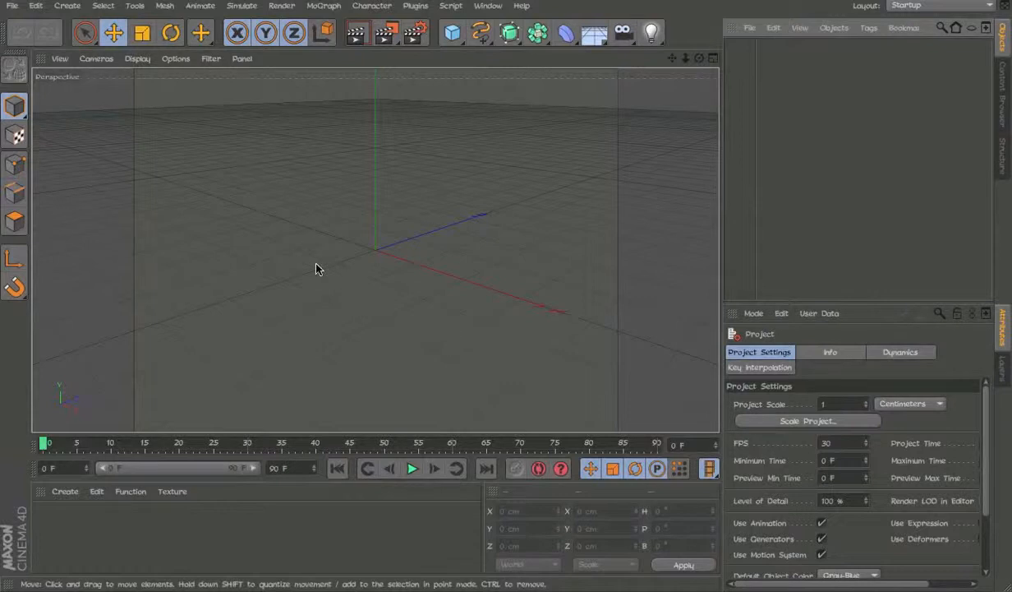
pyautogui.click(414, 32)
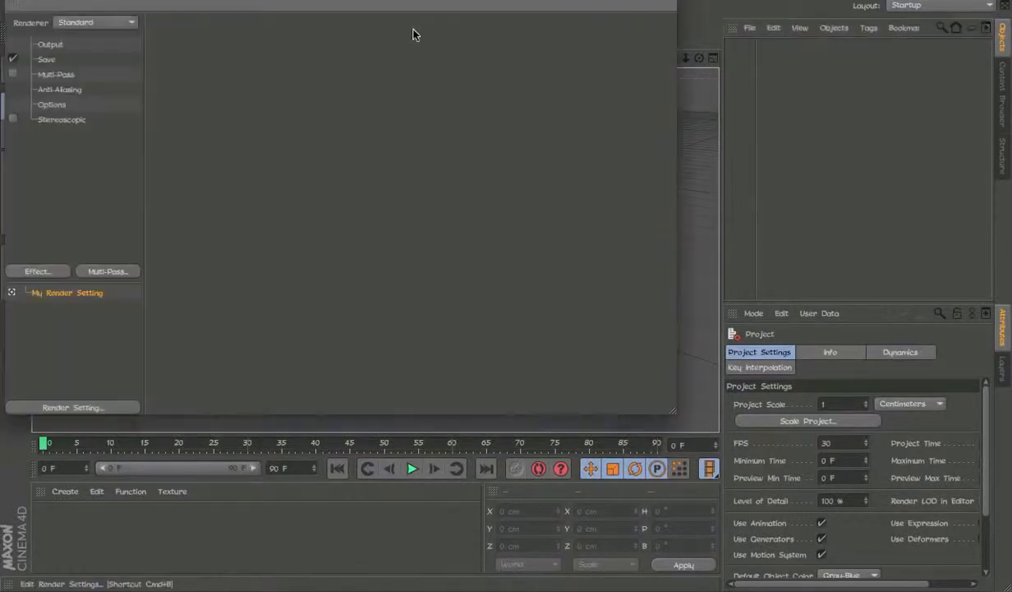
pyautogui.press('super+w')
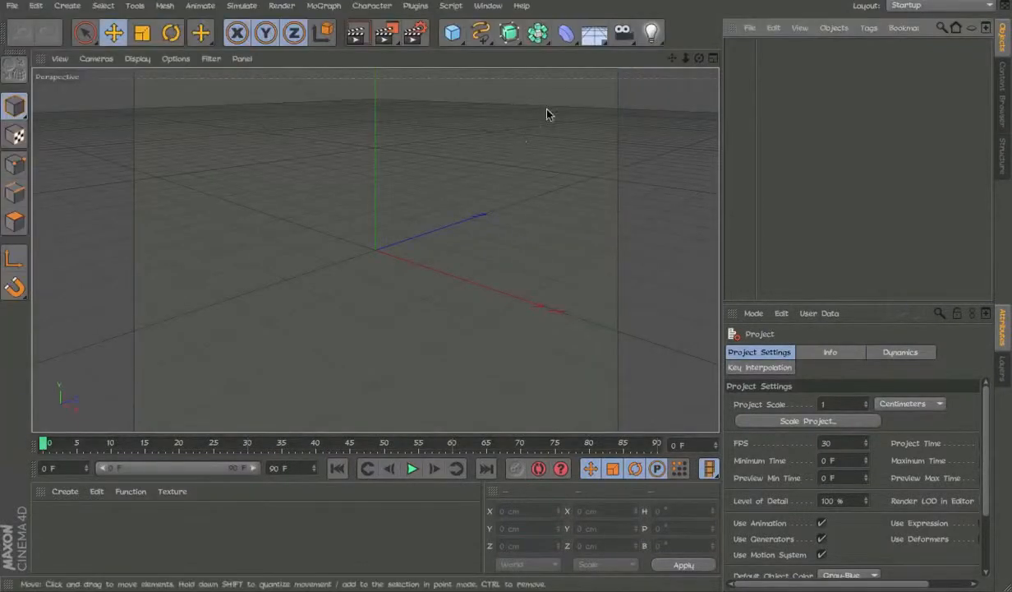
pyautogui.scroll(-3, 419, 335)
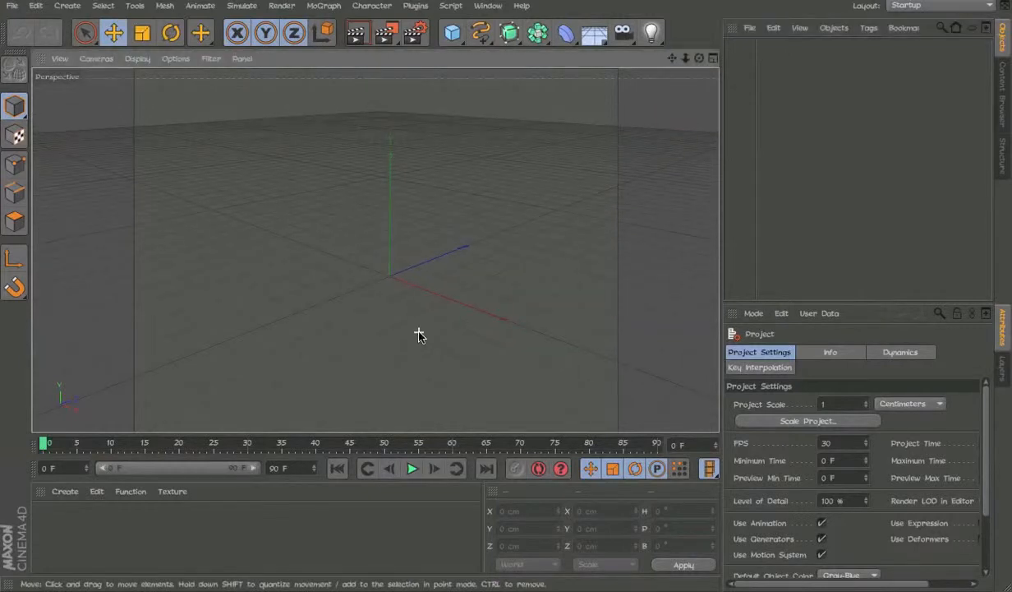
pyautogui.click(641, 0)
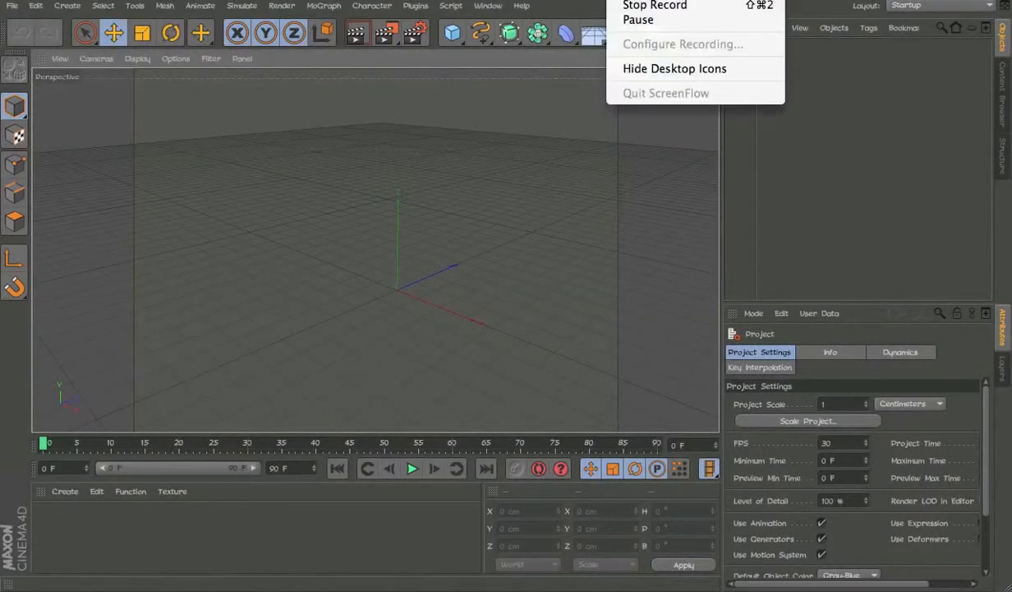